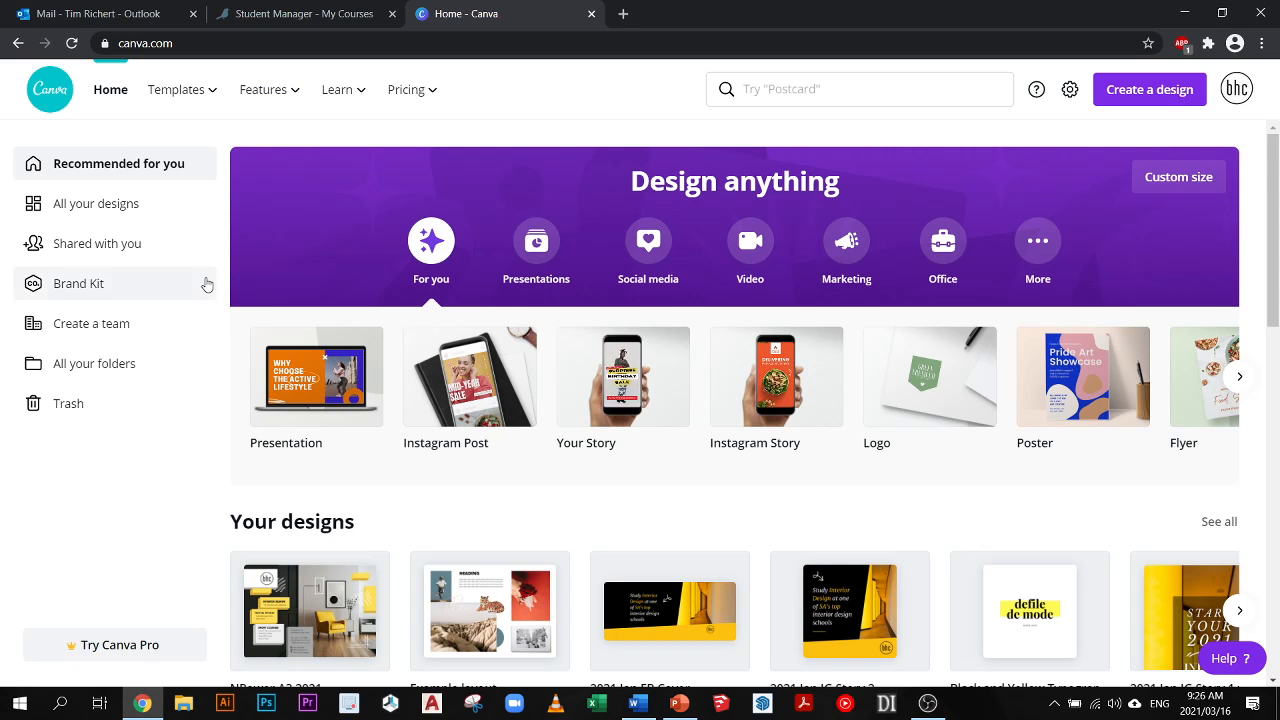
- Examine the home page's design categories, including the social media formats, and the suggested templates for posts, logos, posters and documents
{"action": "scroll", "coordinate": [403, 433], "scroll_direction": "down", "scroll_amount": 1}
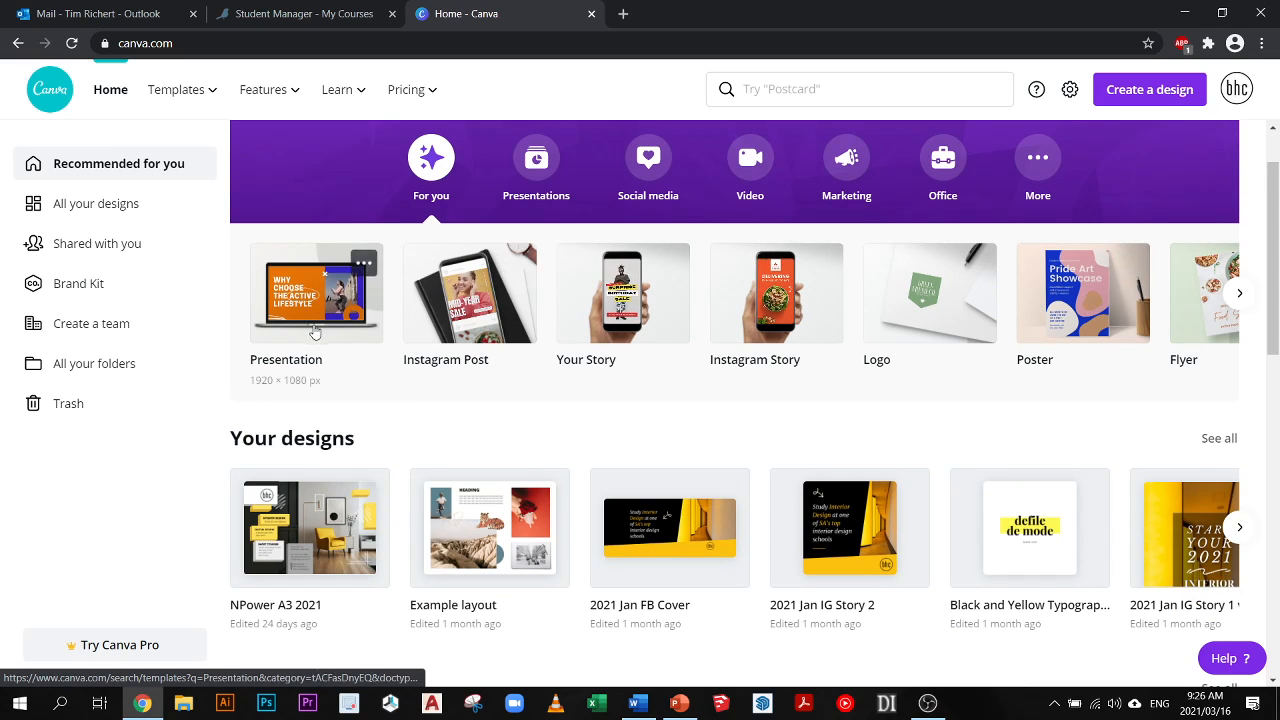
{"action": "scroll", "coordinate": [625, 371], "scroll_direction": "up", "scroll_amount": 1}
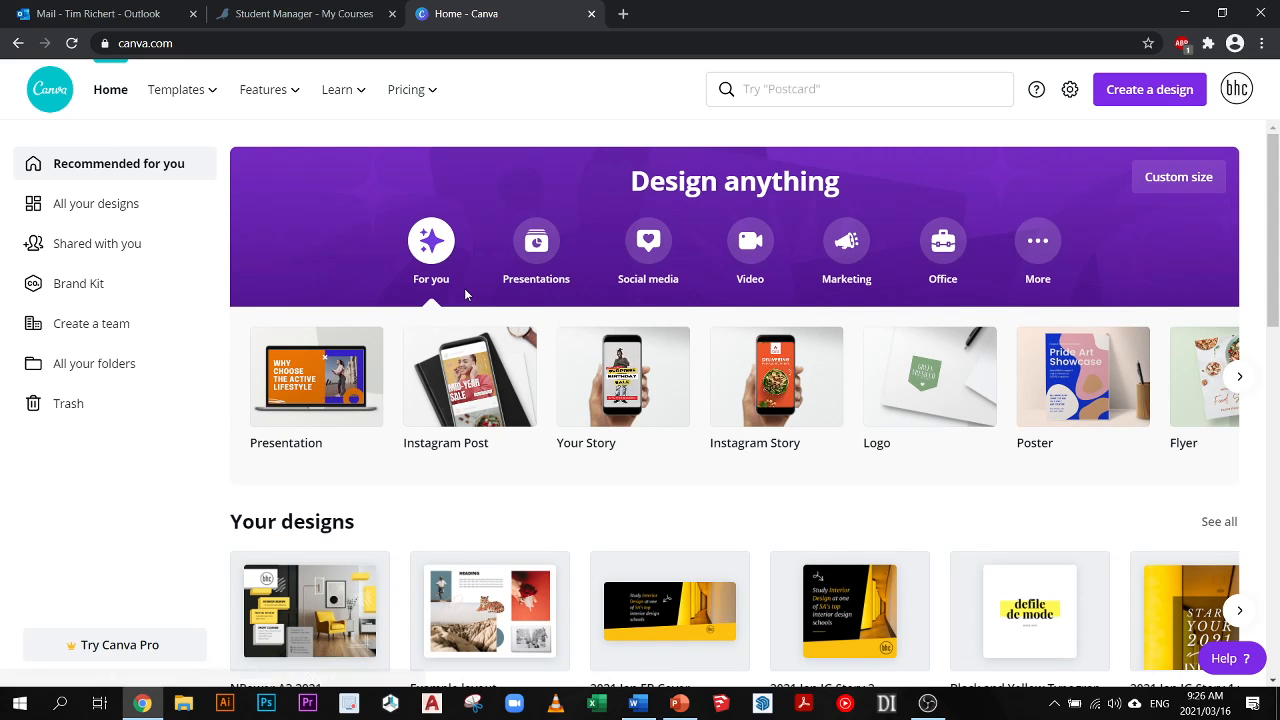
{"action": "scroll", "coordinate": [470, 380], "scroll_direction": "down", "scroll_amount": 1}
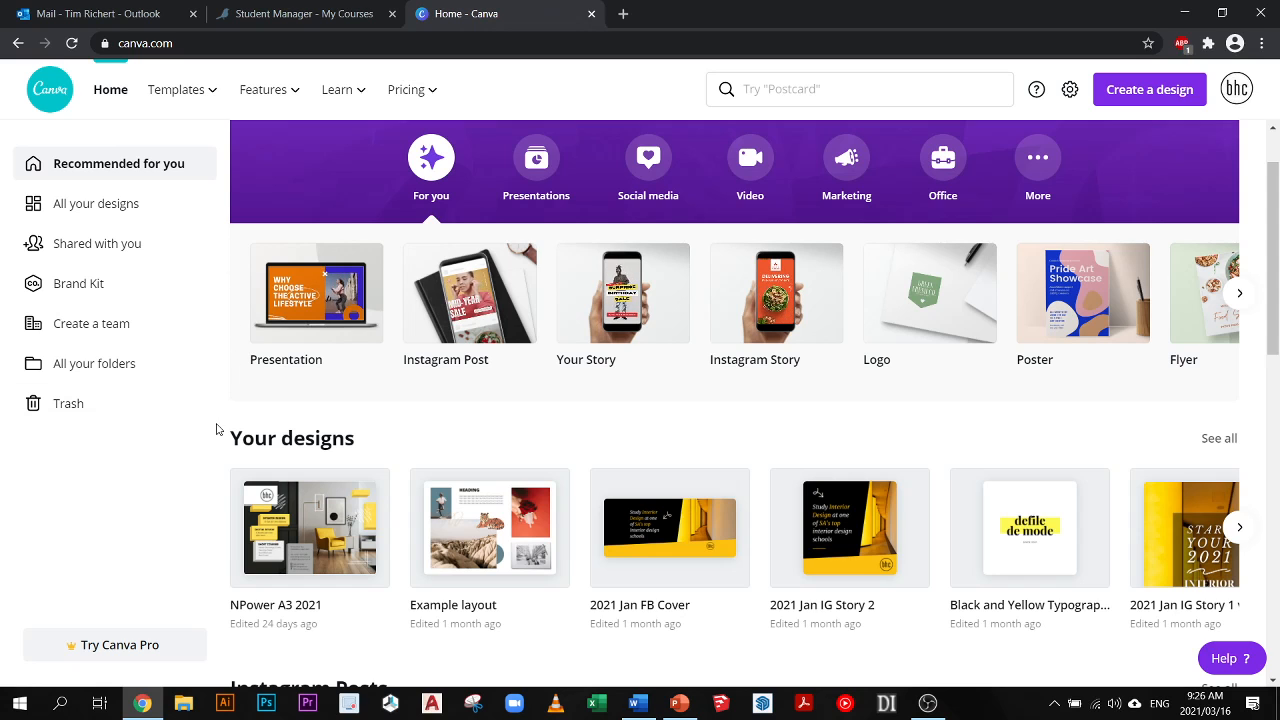
{"action": "scroll", "coordinate": [240, 418], "scroll_direction": "down", "scroll_amount": 1}
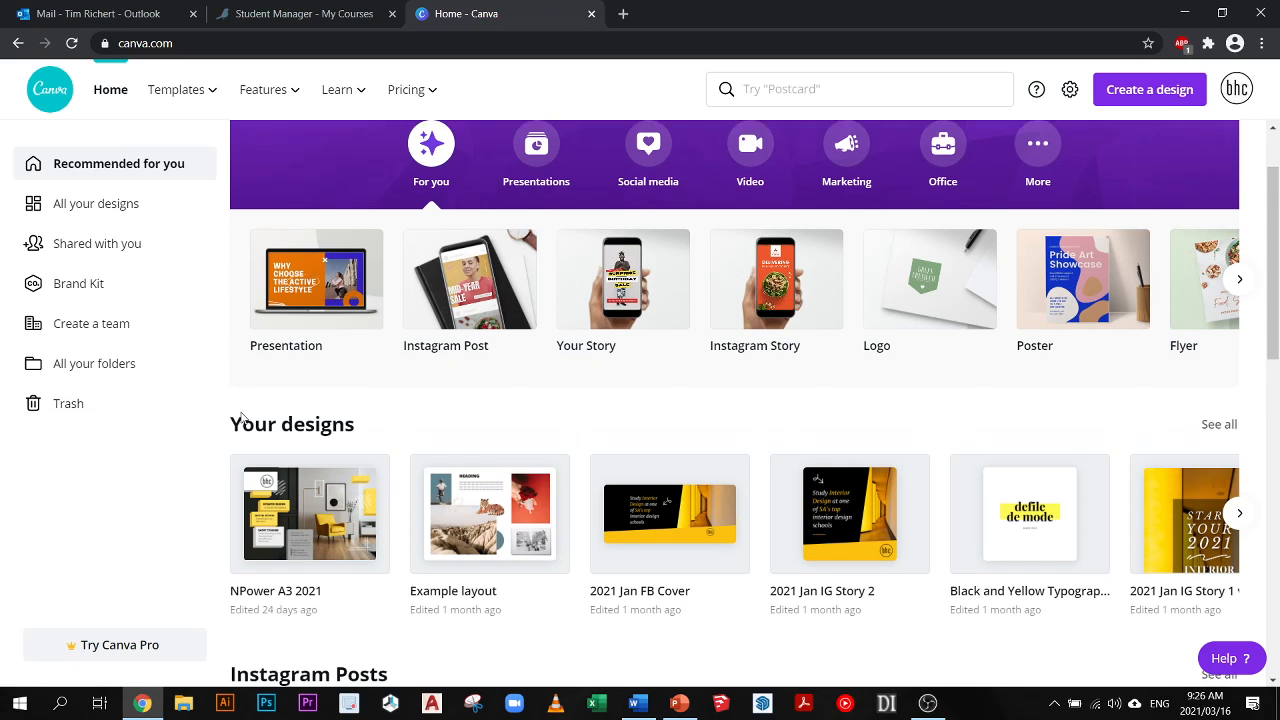
{"action": "scroll", "coordinate": [240, 418], "scroll_direction": "down", "scroll_amount": 3}
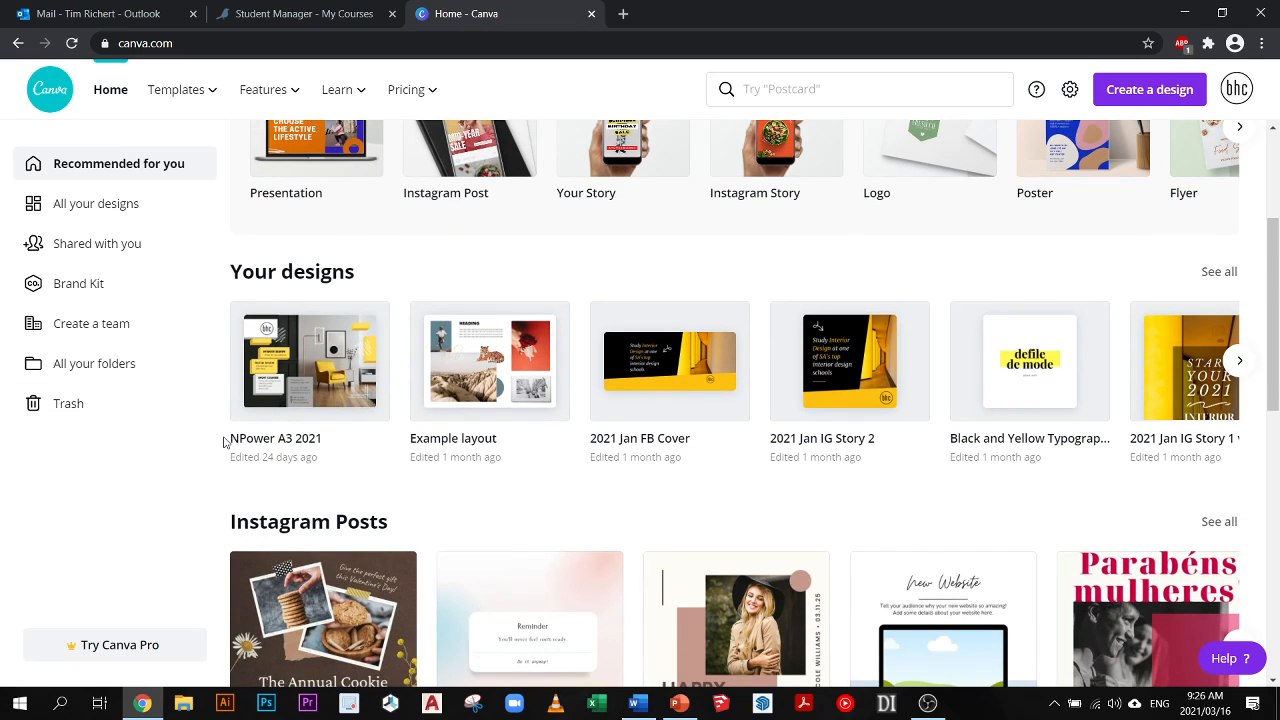
{"action": "scroll", "coordinate": [226, 443], "scroll_direction": "up", "scroll_amount": 3}
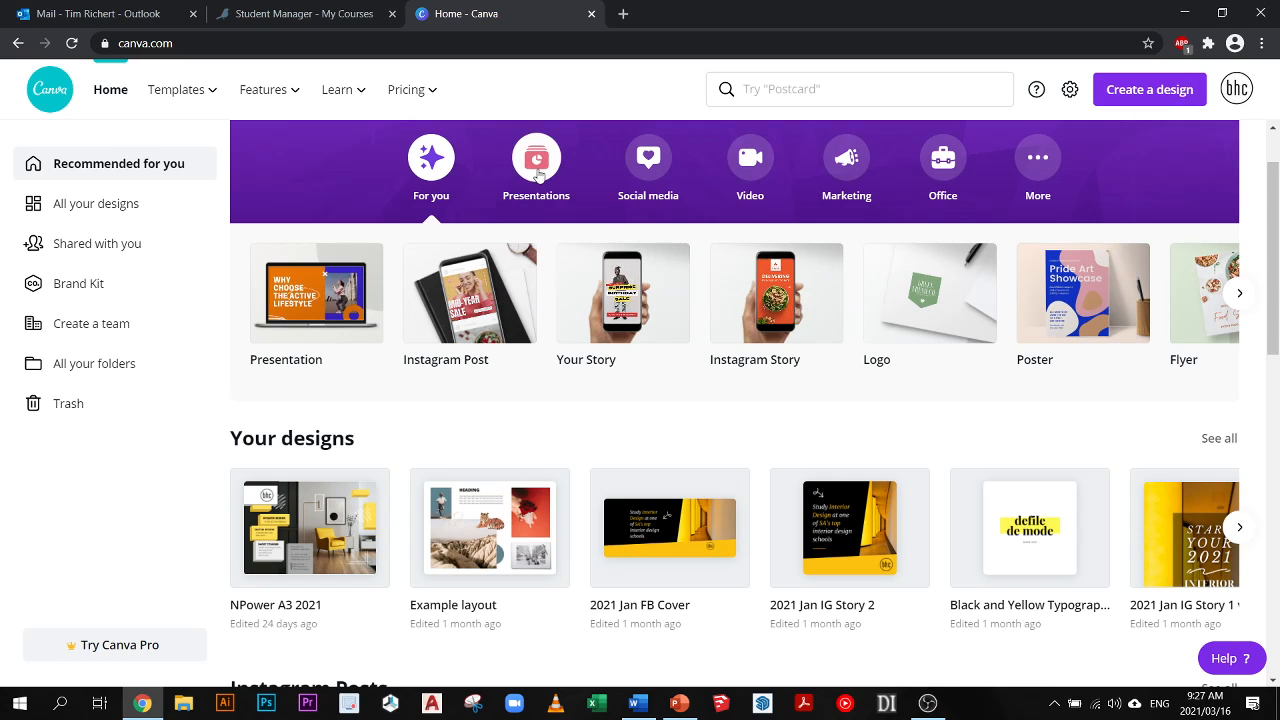
{"action": "left_click", "coordinate": [645, 160]}
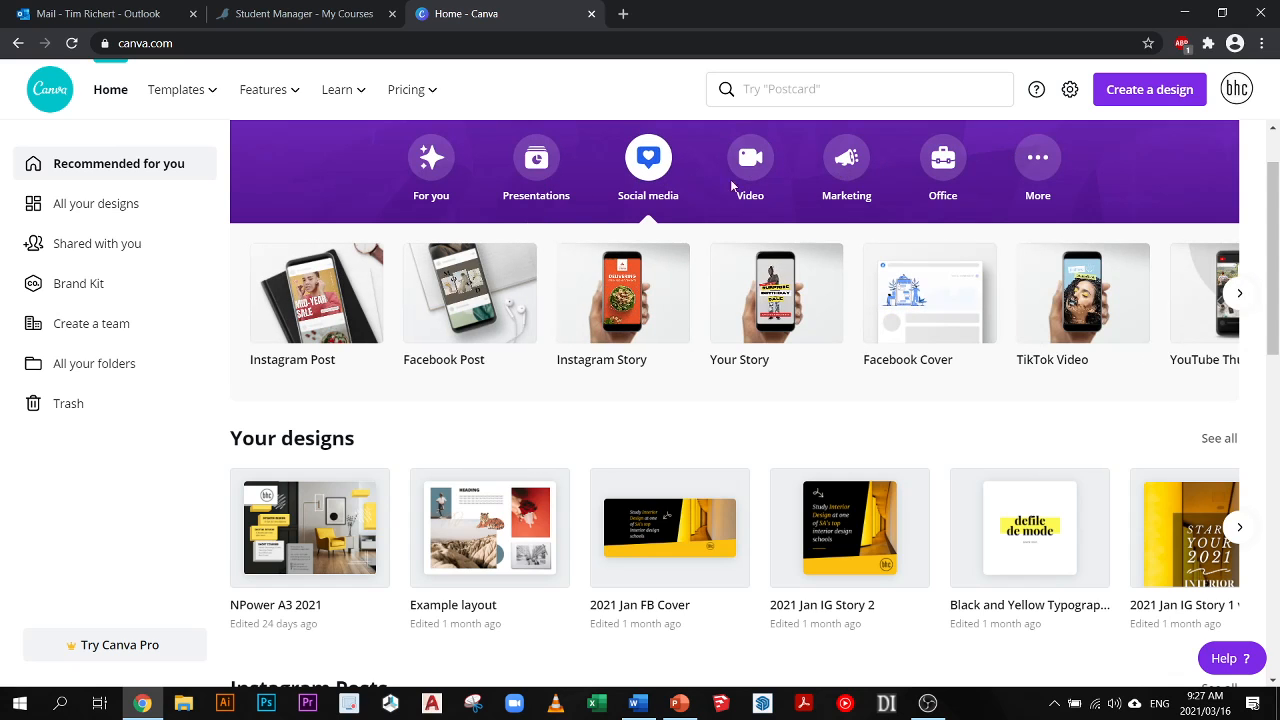
{"action": "scroll", "coordinate": [837, 229], "scroll_direction": "down", "scroll_amount": 2}
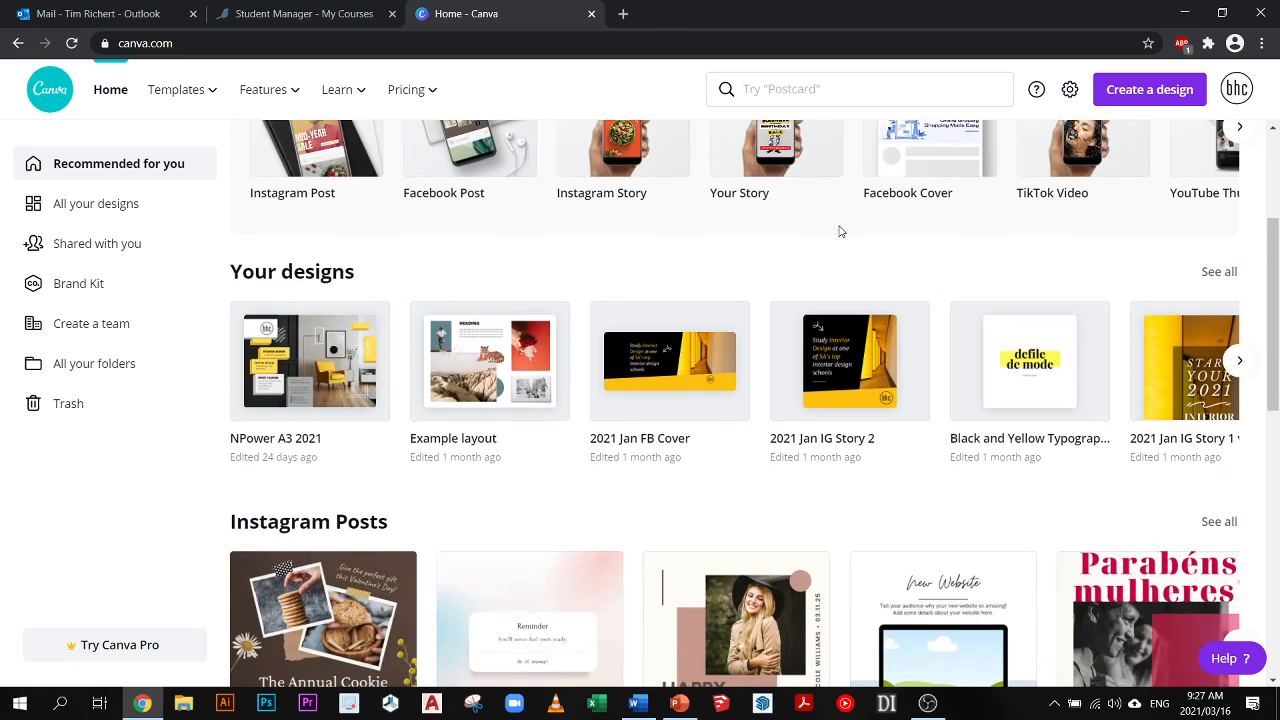
{"action": "scroll", "coordinate": [778, 241], "scroll_direction": "down", "scroll_amount": 1}
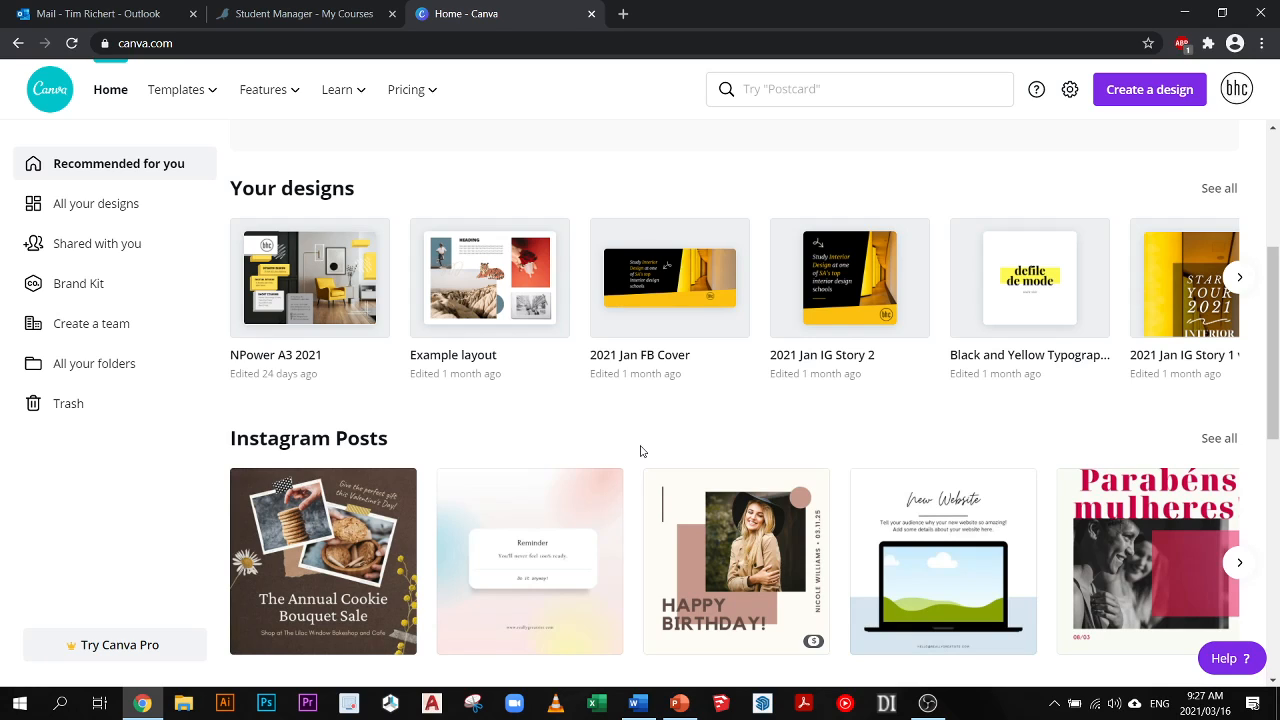
{"action": "scroll", "coordinate": [636, 452], "scroll_direction": "down", "scroll_amount": 1}
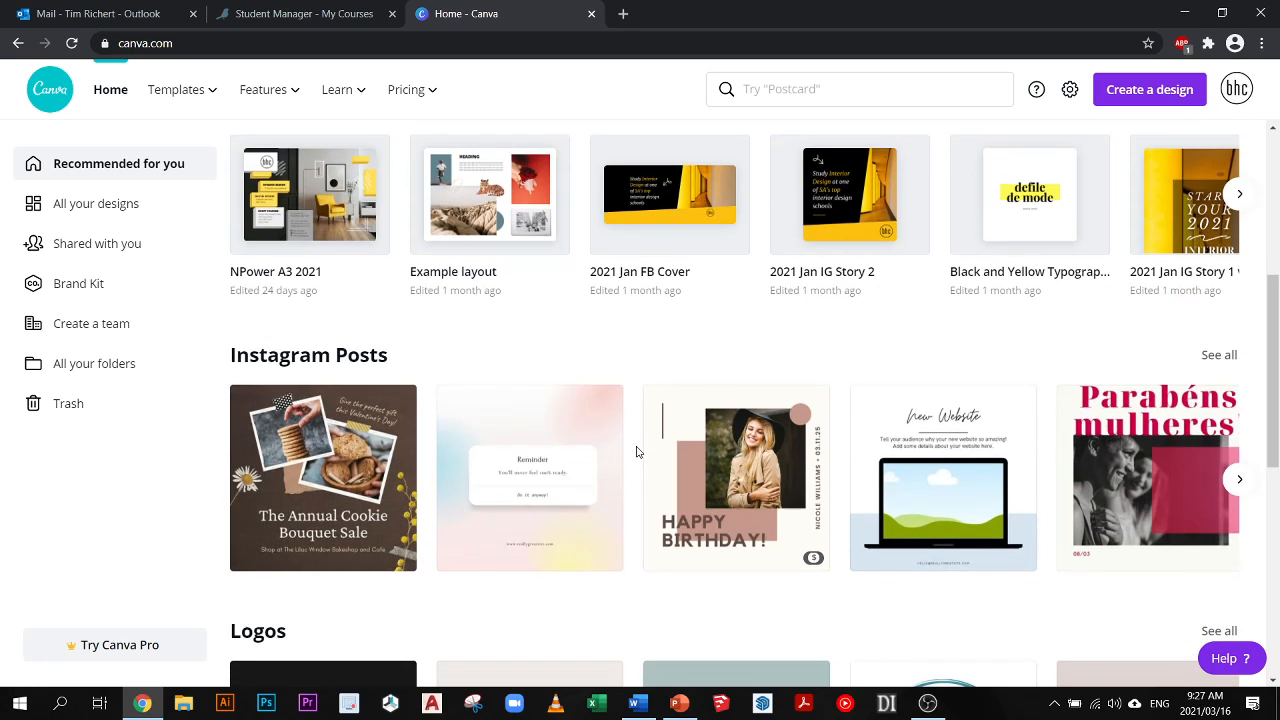
{"action": "scroll", "coordinate": [636, 452], "scroll_direction": "down", "scroll_amount": 1}
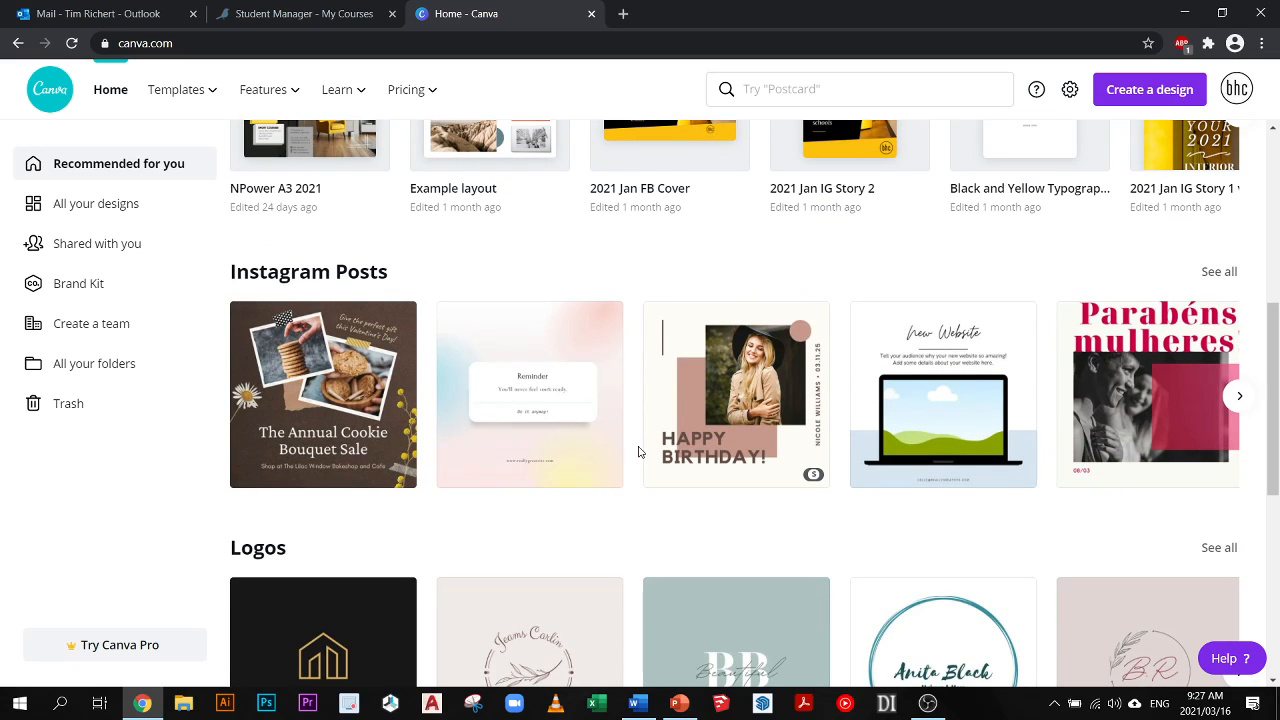
{"action": "scroll", "coordinate": [638, 452], "scroll_direction": "down", "scroll_amount": 2}
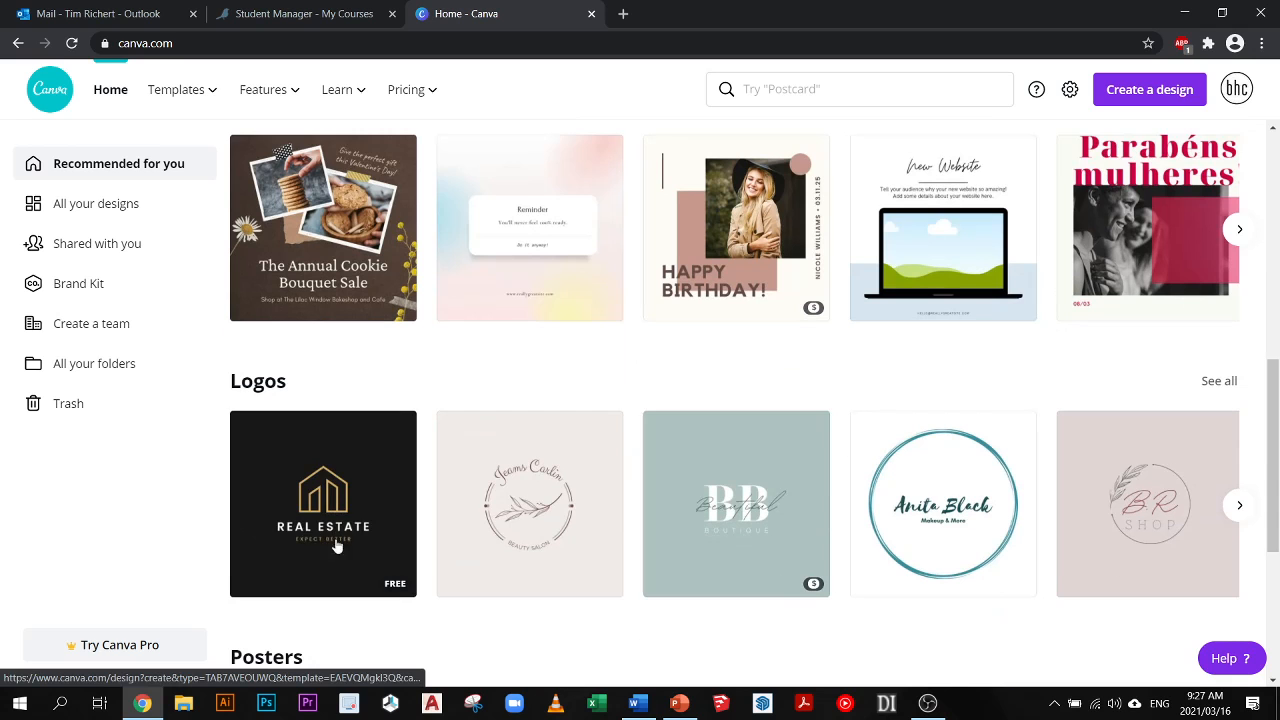
{"action": "scroll", "coordinate": [432, 435], "scroll_direction": "down", "scroll_amount": 5}
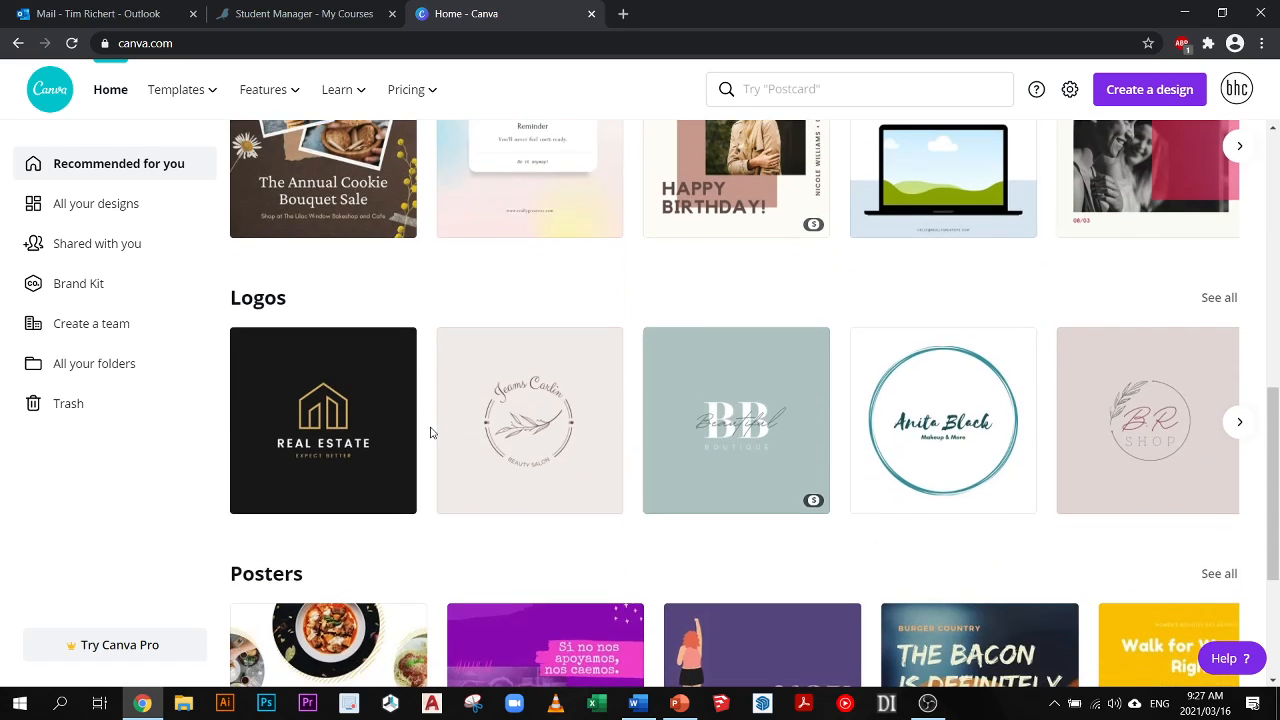
{"action": "scroll", "coordinate": [432, 438], "scroll_direction": "down", "scroll_amount": 3}
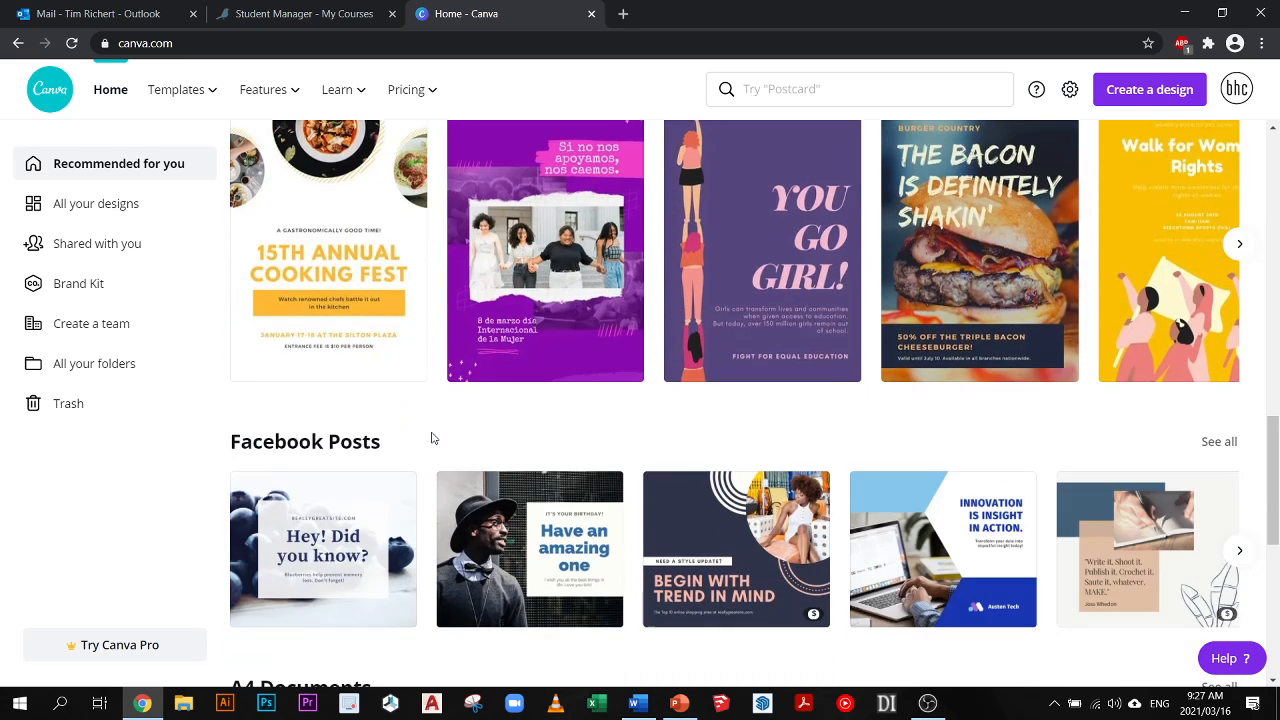
{"action": "scroll", "coordinate": [432, 438], "scroll_direction": "down", "scroll_amount": 1}
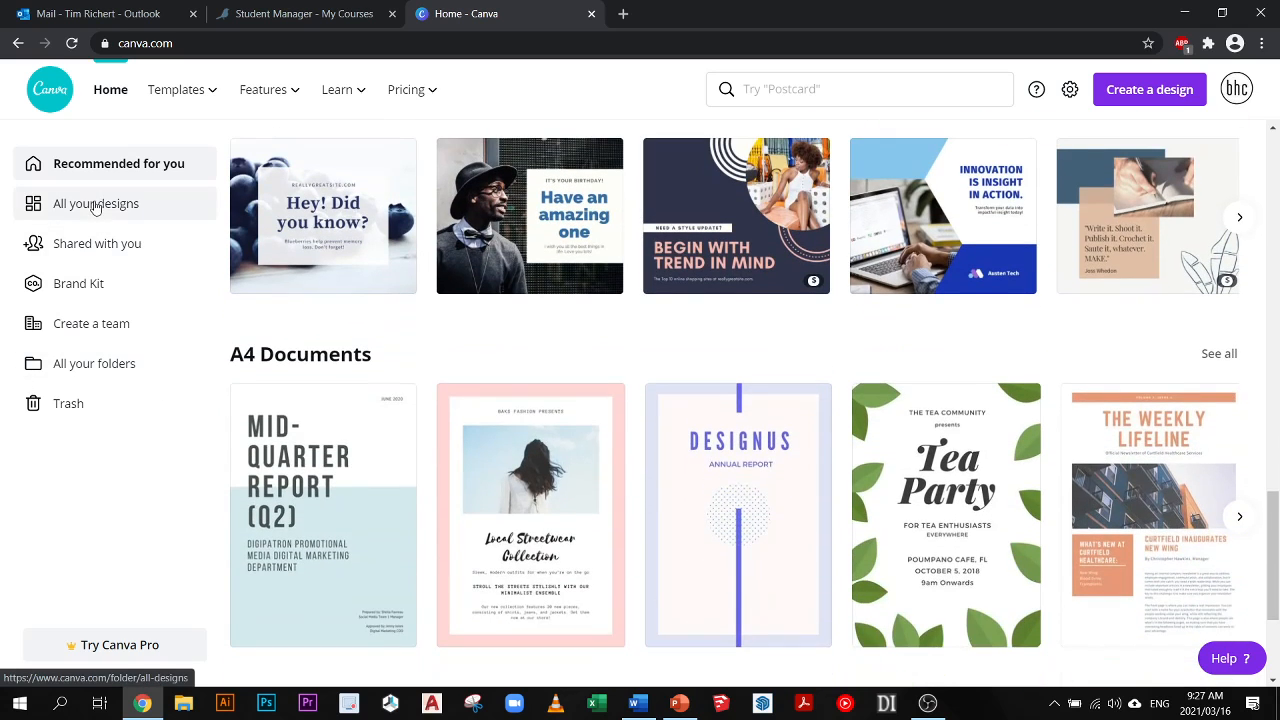
- Open the complete collection of saved designs and look through it
{"action": "scroll", "coordinate": [425, 338], "scroll_direction": "up", "scroll_amount": 5}
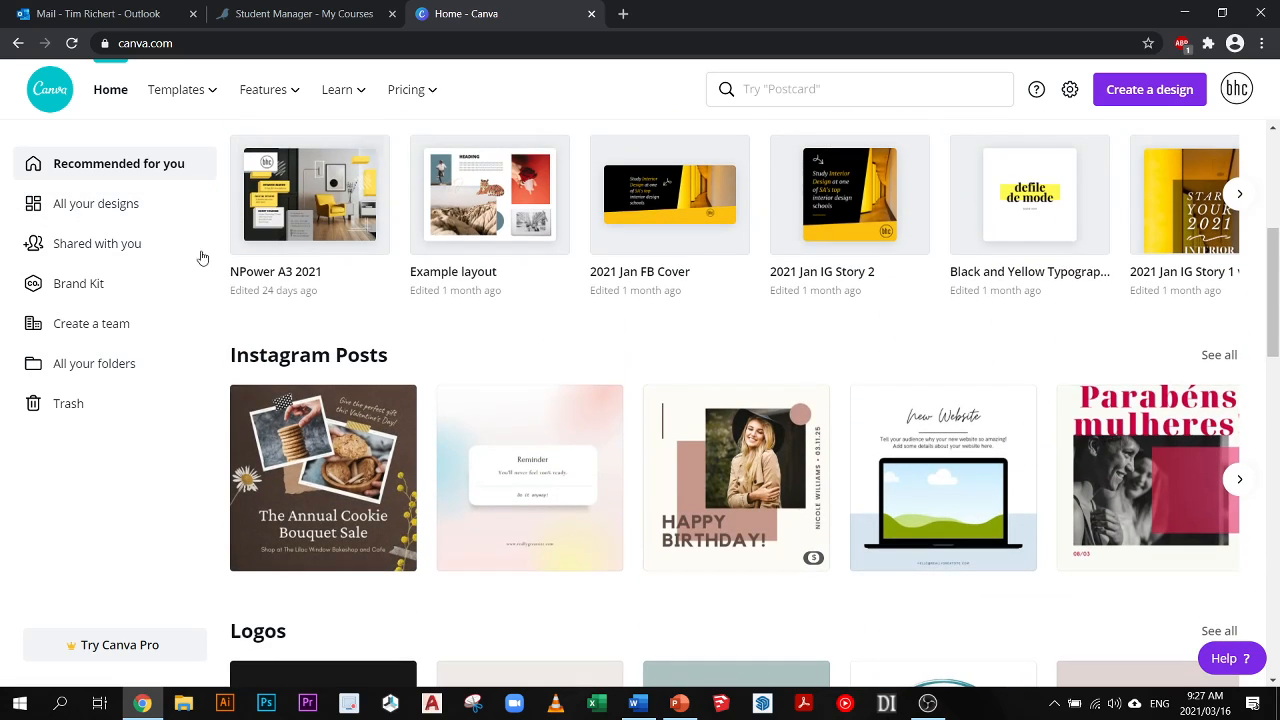
{"action": "left_click", "coordinate": [86, 207]}
{"action": "scroll", "coordinate": [755, 400], "scroll_direction": "down", "scroll_amount": 2}
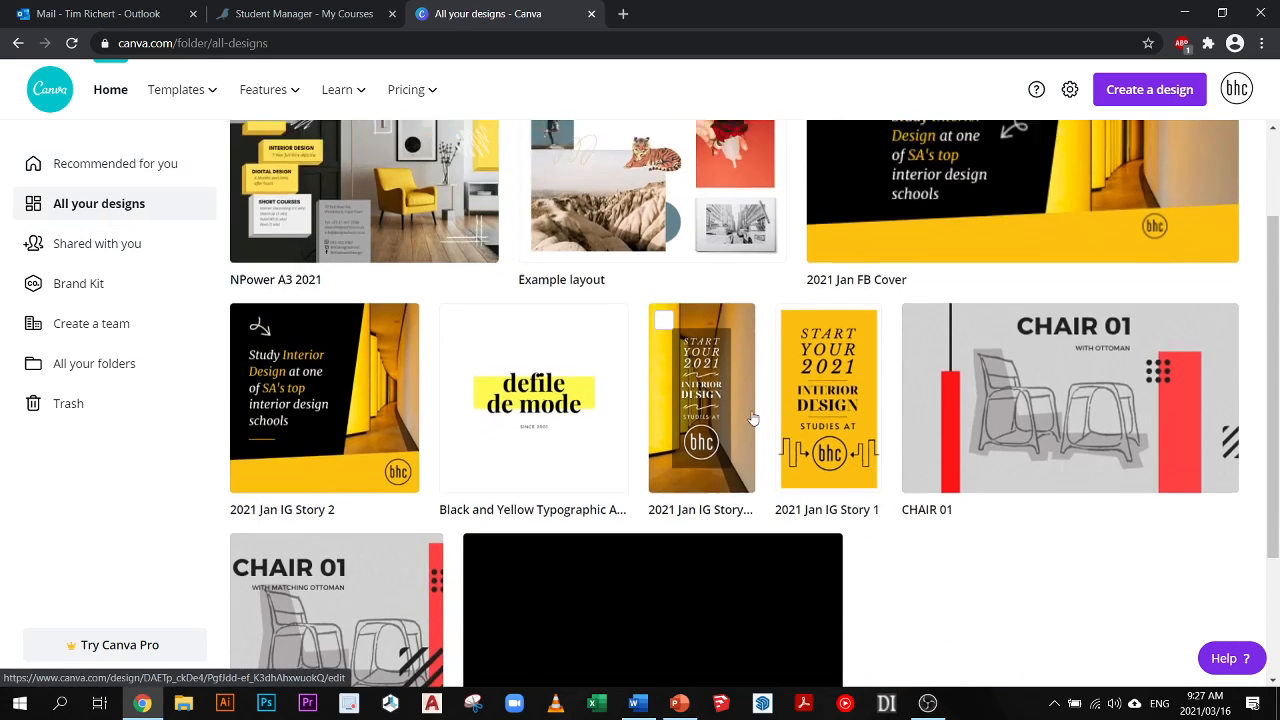
{"action": "scroll", "coordinate": [747, 450], "scroll_direction": "up", "scroll_amount": 2}
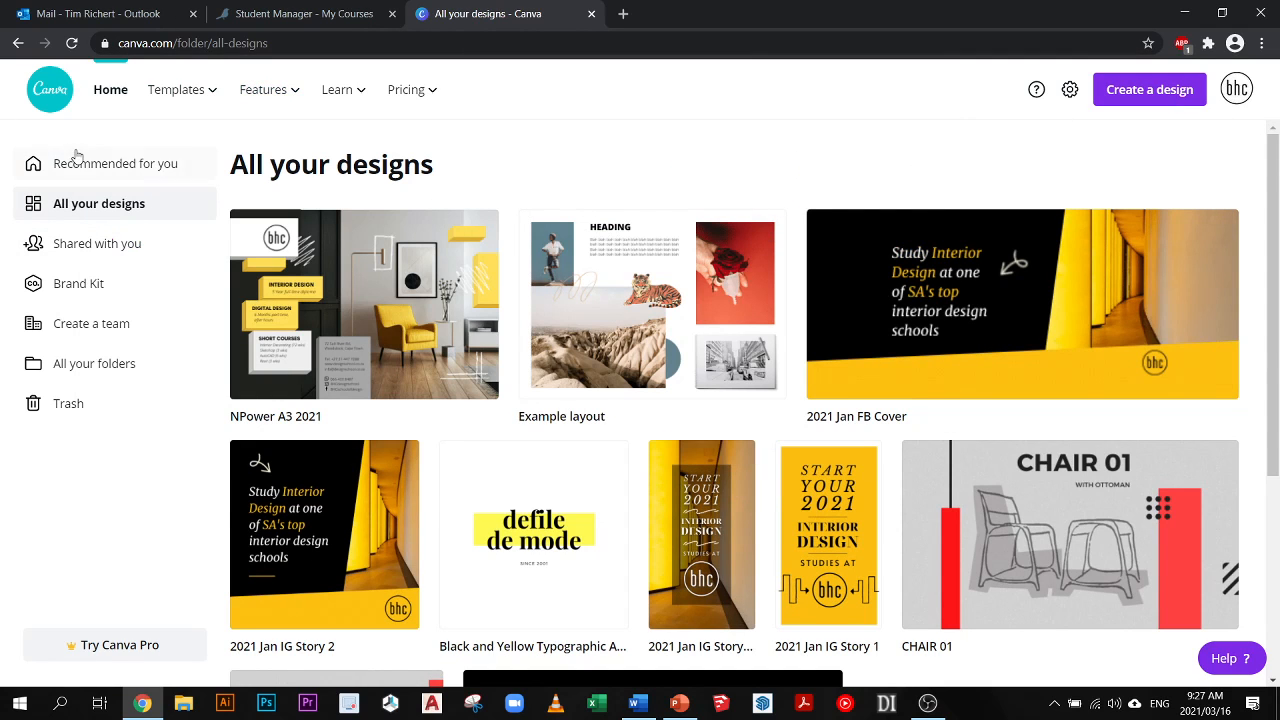
- Create a new blank design from the 42 × 59.4 cm Poster preset and bring it into view
{"action": "left_click", "coordinate": [1150, 90]}
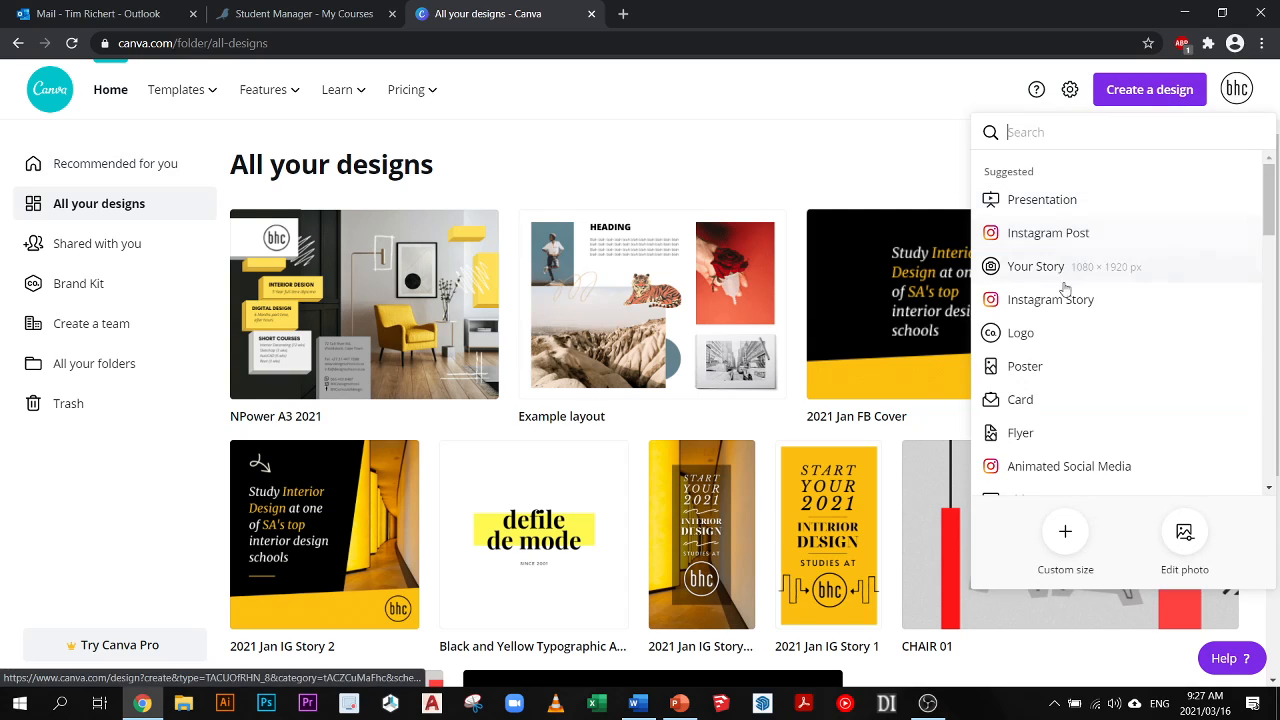
{"action": "scroll", "coordinate": [1043, 405], "scroll_direction": "down", "scroll_amount": 1}
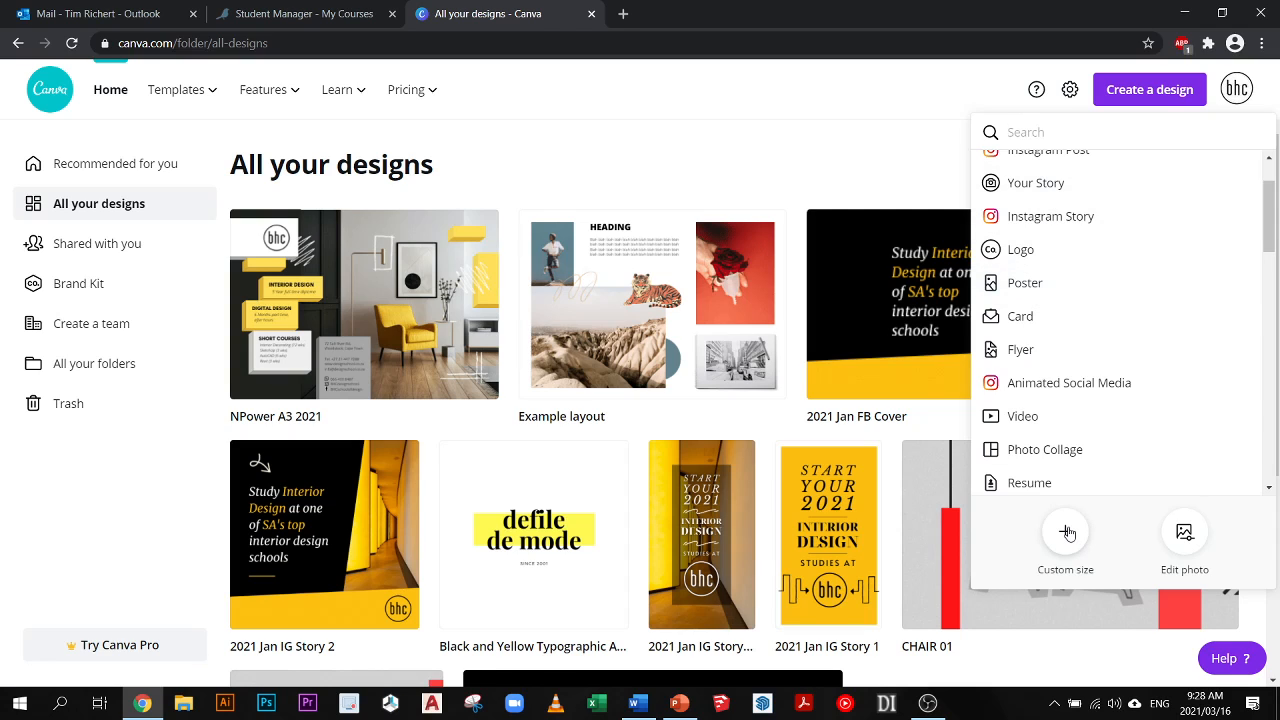
{"action": "left_click", "coordinate": [1012, 284]}
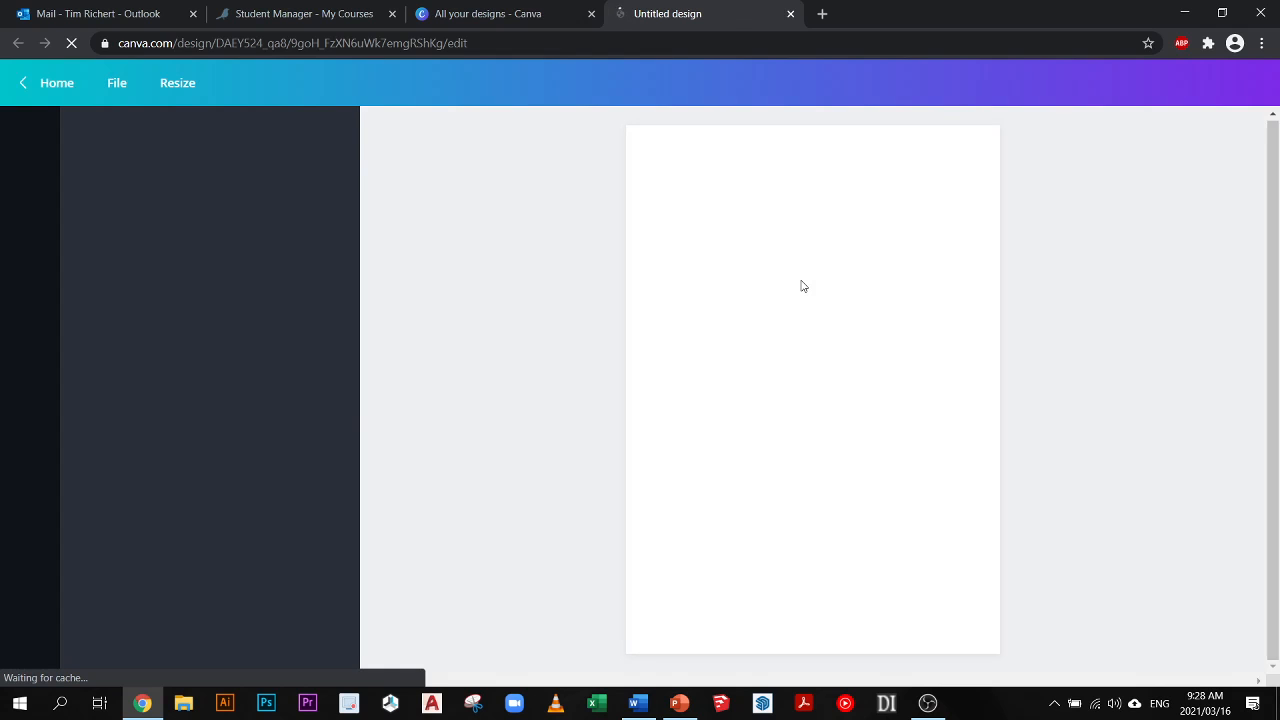
{"action": "left_click", "coordinate": [525, 10]}
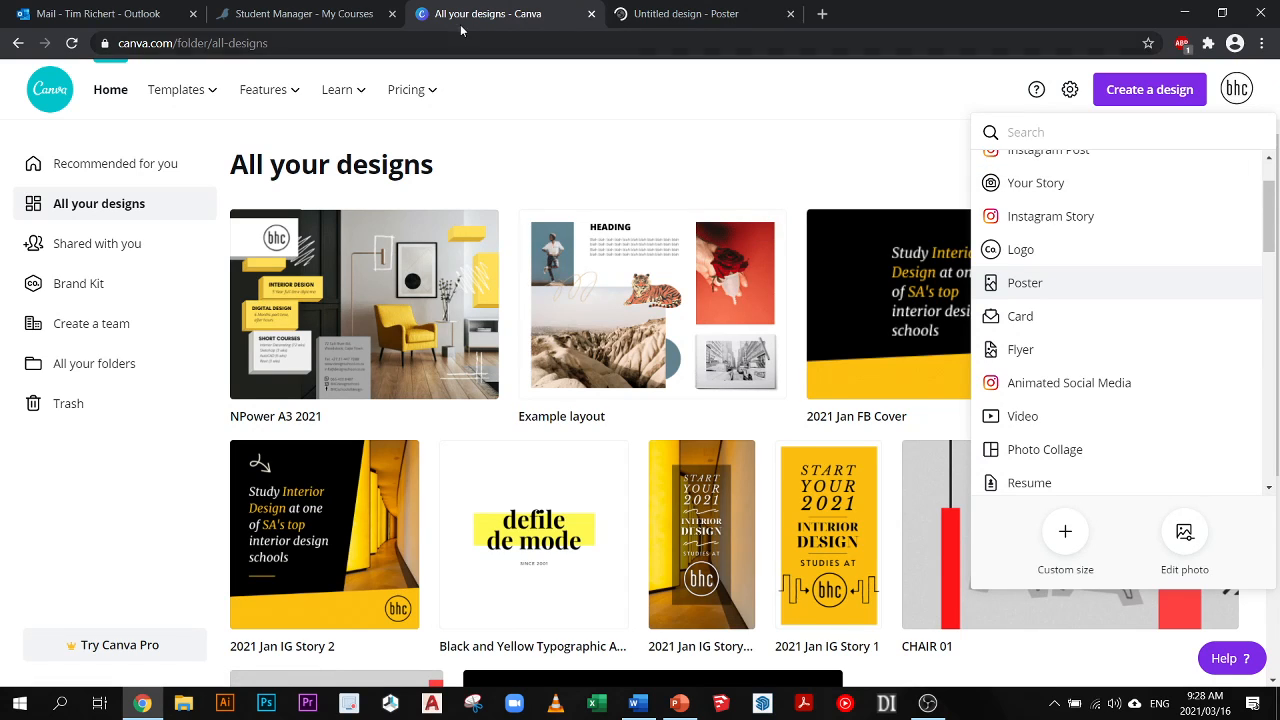
{"action": "left_click", "coordinate": [706, 16]}
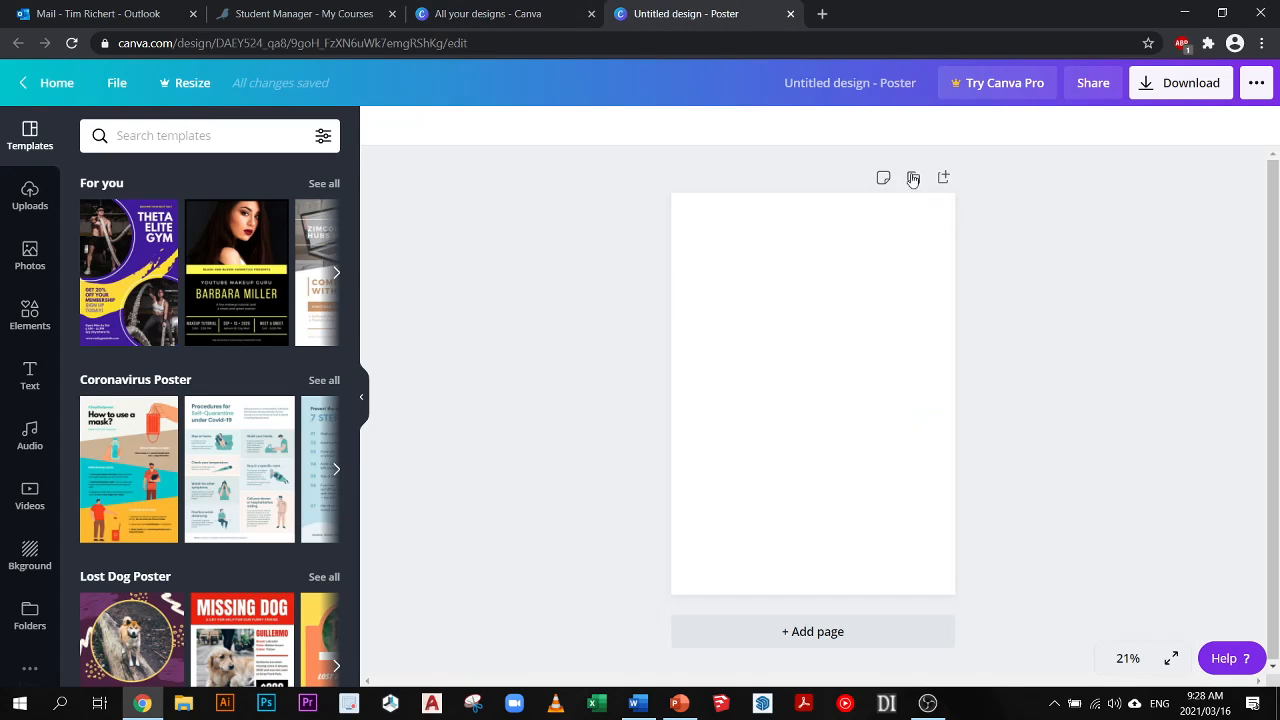
- Examine the publishing and sharing options and the file options available for the blank poster design
{"action": "left_click", "coordinate": [1254, 87]}
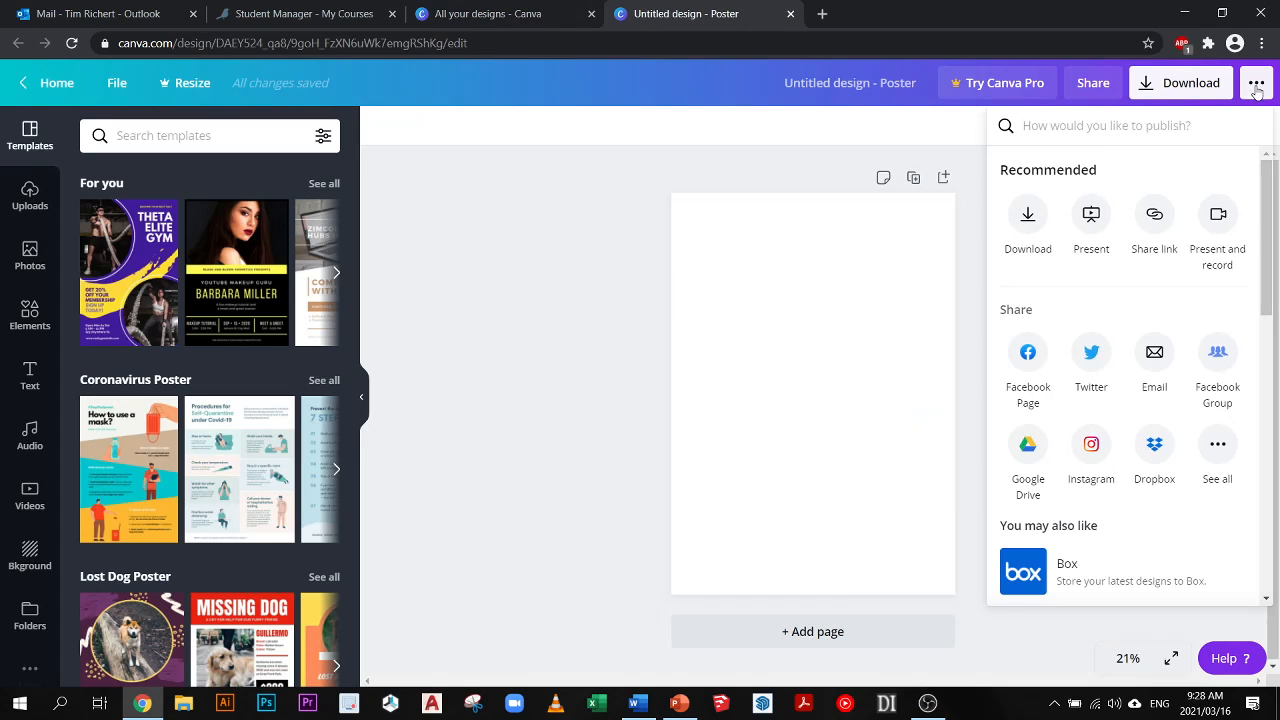
{"action": "left_click", "coordinate": [1256, 86]}
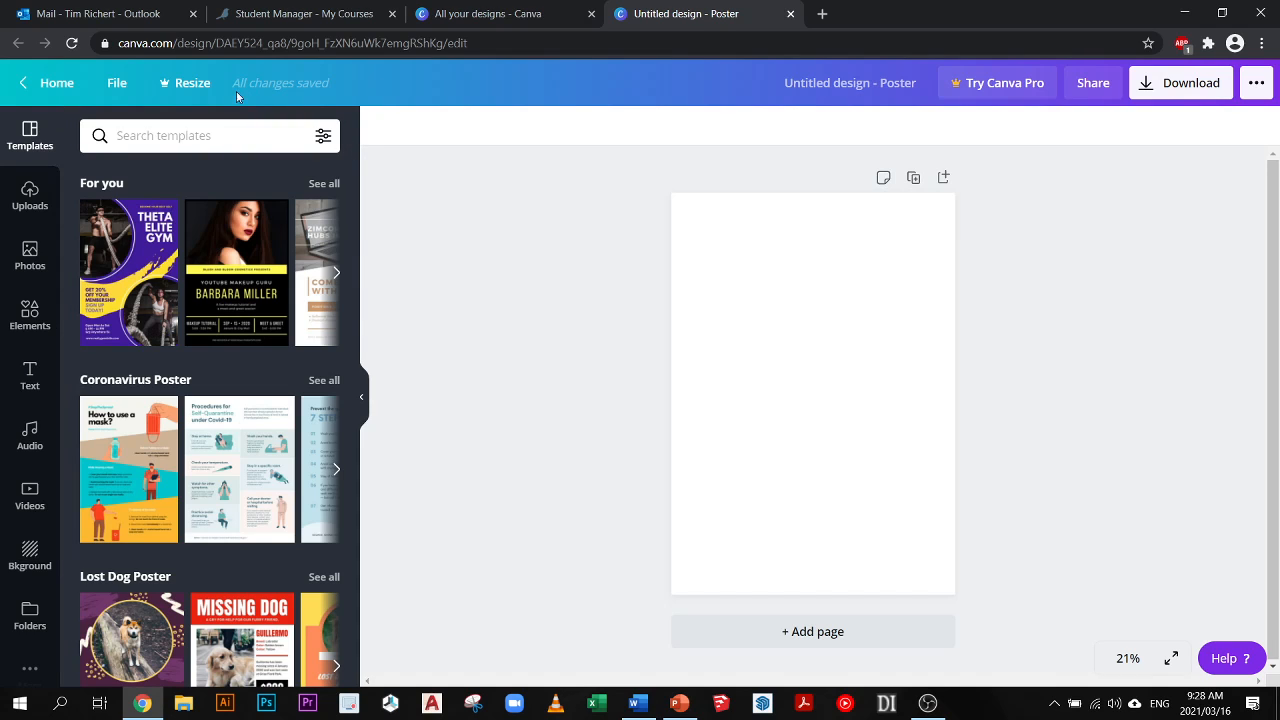
{"action": "left_click", "coordinate": [117, 83]}
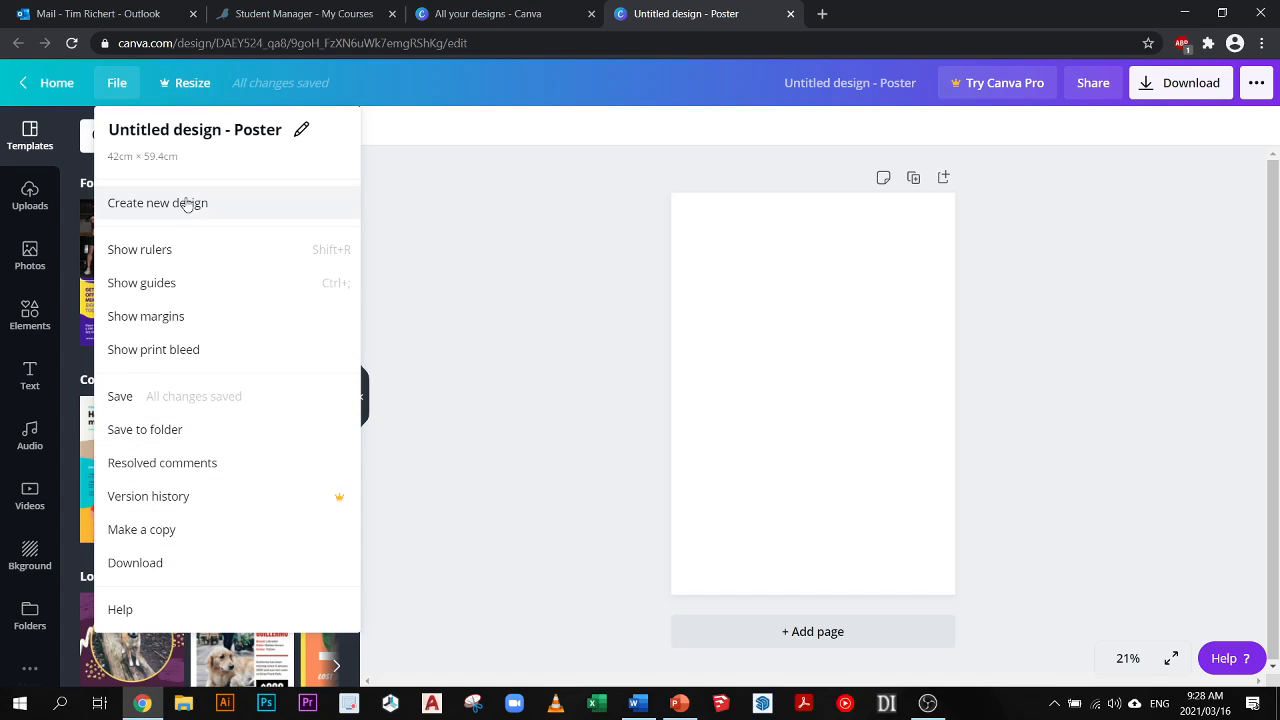
{"action": "left_click", "coordinate": [500, 260]}
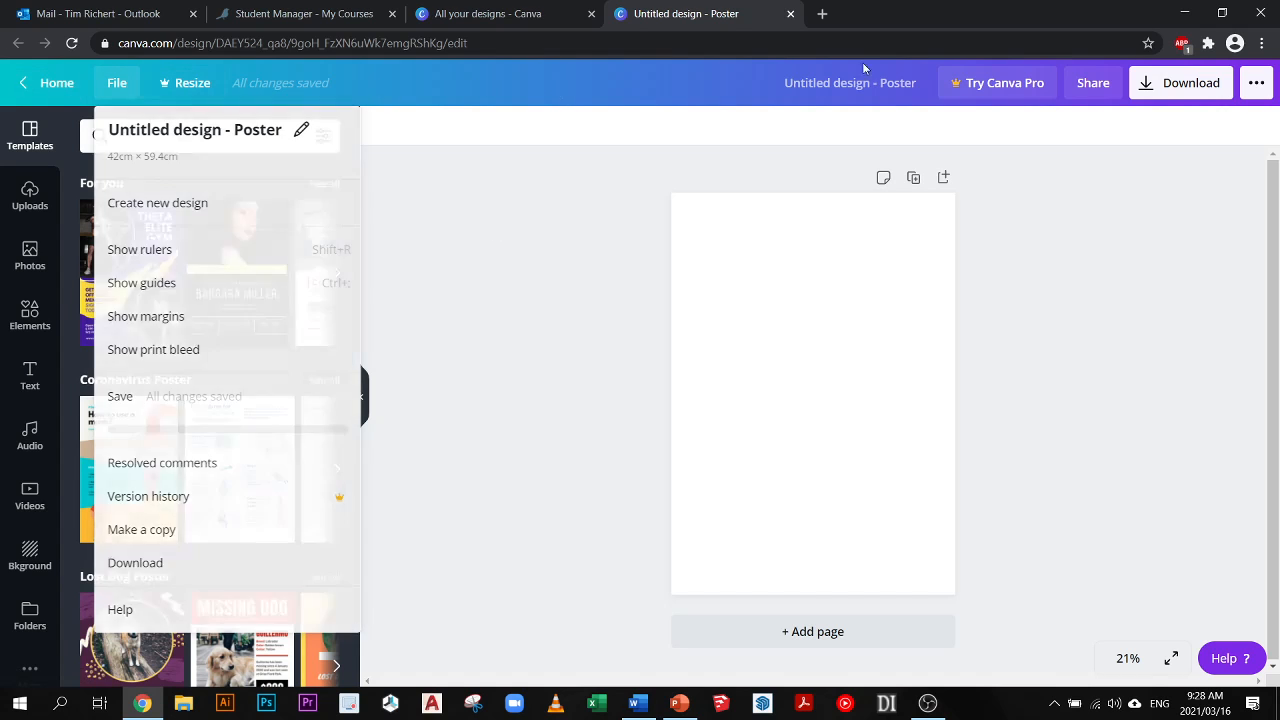
{"action": "left_click", "coordinate": [1256, 83]}
{"action": "mouse_move", "coordinate": [1267, 255]}
{"action": "left_mouse_down"}
{"action": "mouse_move", "coordinate": [1267, 436]}
{"action": "mouse_move", "coordinate": [1265, 250]}
{"action": "left_mouse_up"}
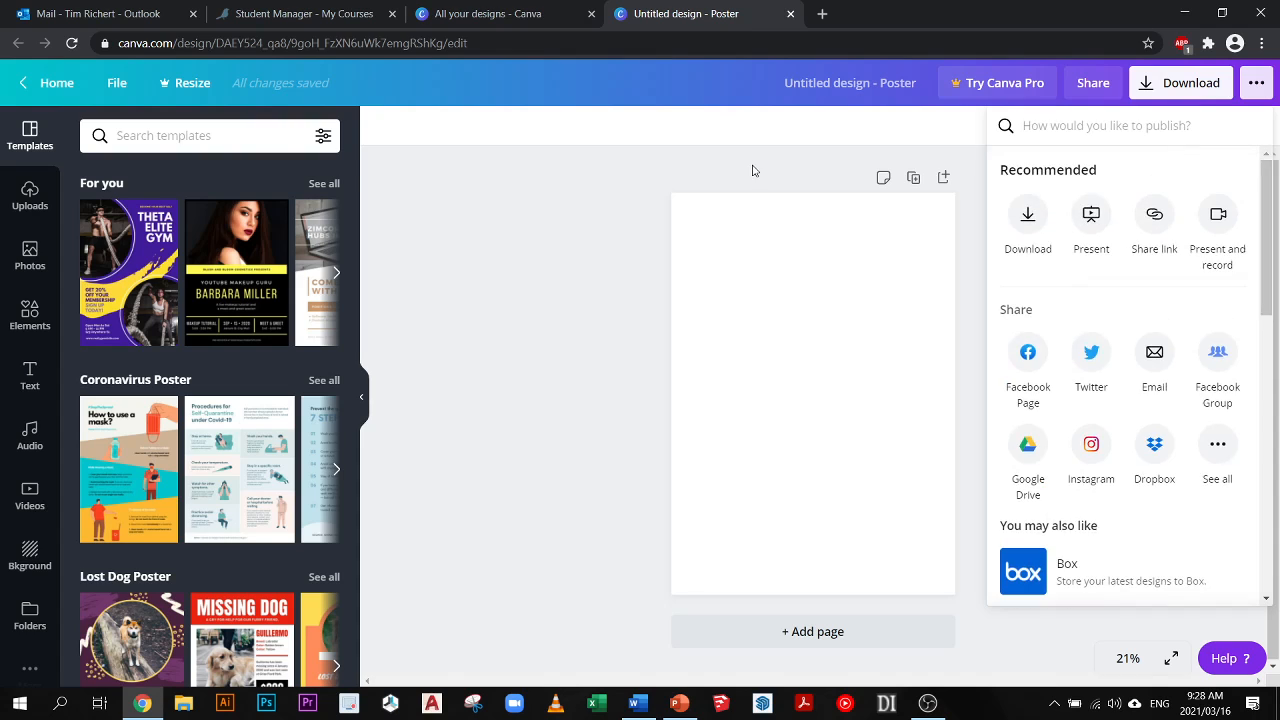
{"action": "left_click", "coordinate": [755, 171]}
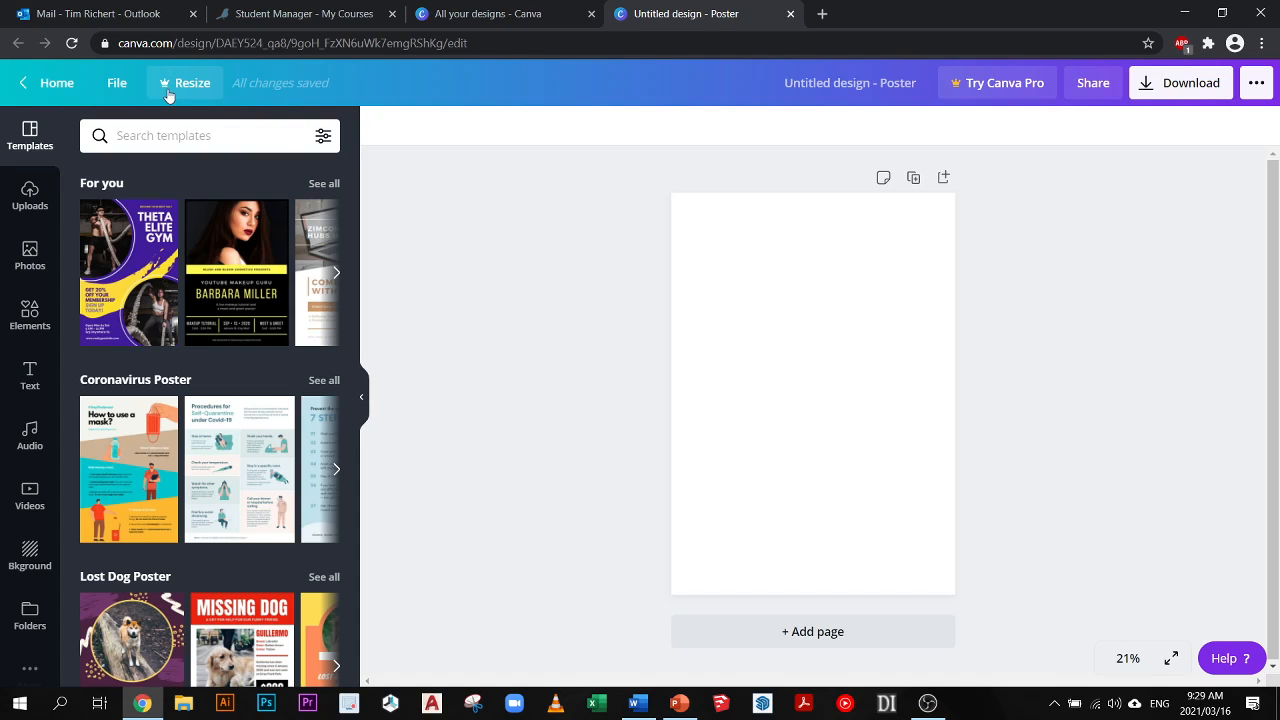
{"action": "left_click", "coordinate": [116, 84]}
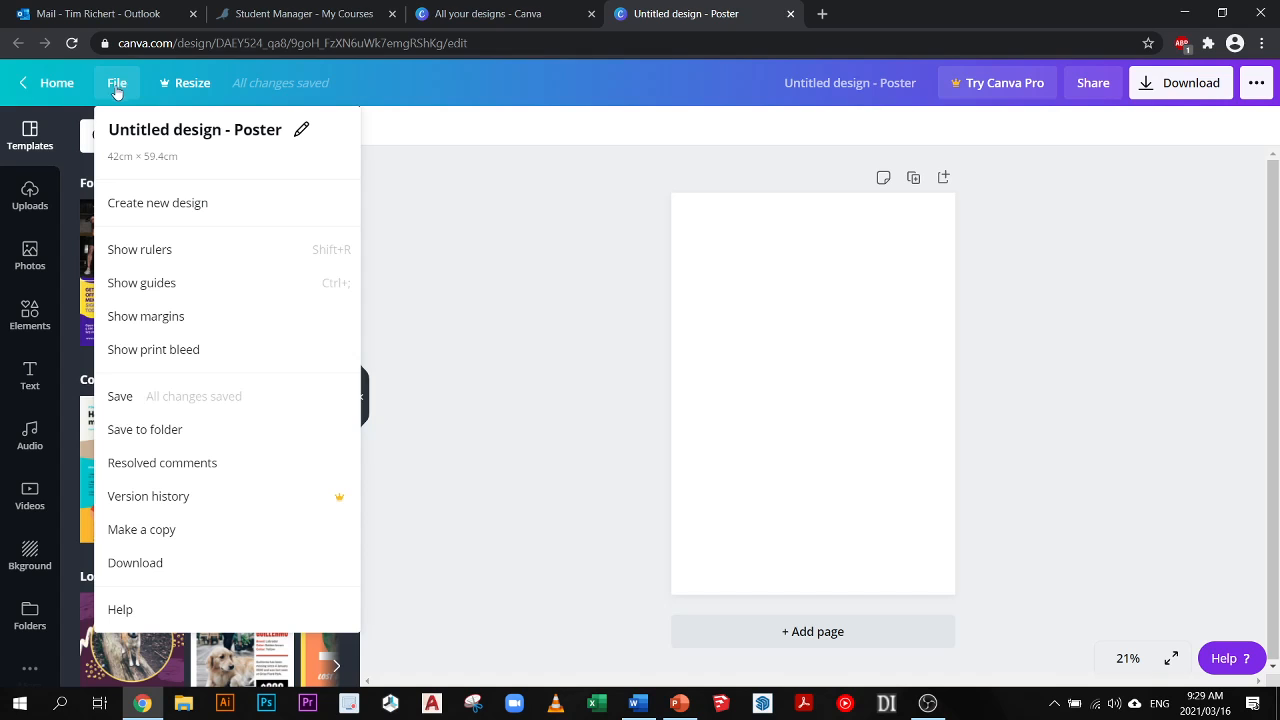
{"action": "left_click", "coordinate": [155, 207]}
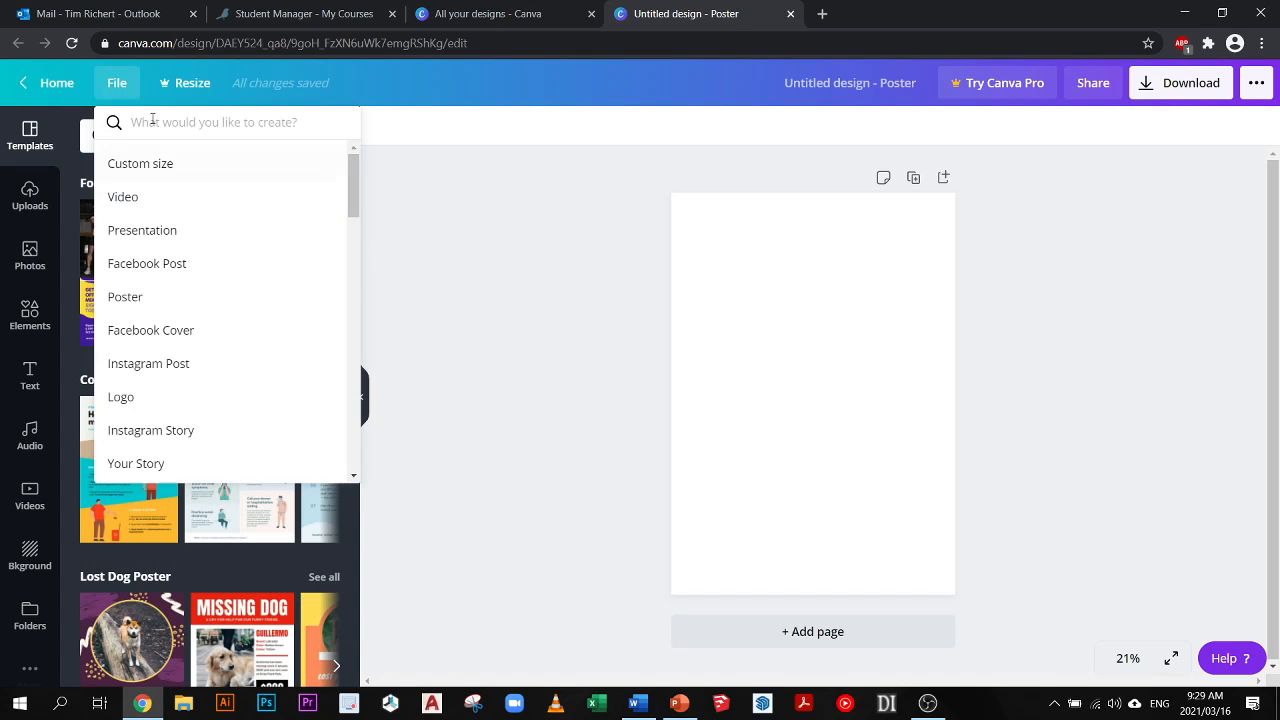
{"action": "left_click", "coordinate": [116, 84]}
- Create a new custom-size design of 420 × 297 mm and close the blank poster design
{"action": "left_click", "coordinate": [116, 84]}
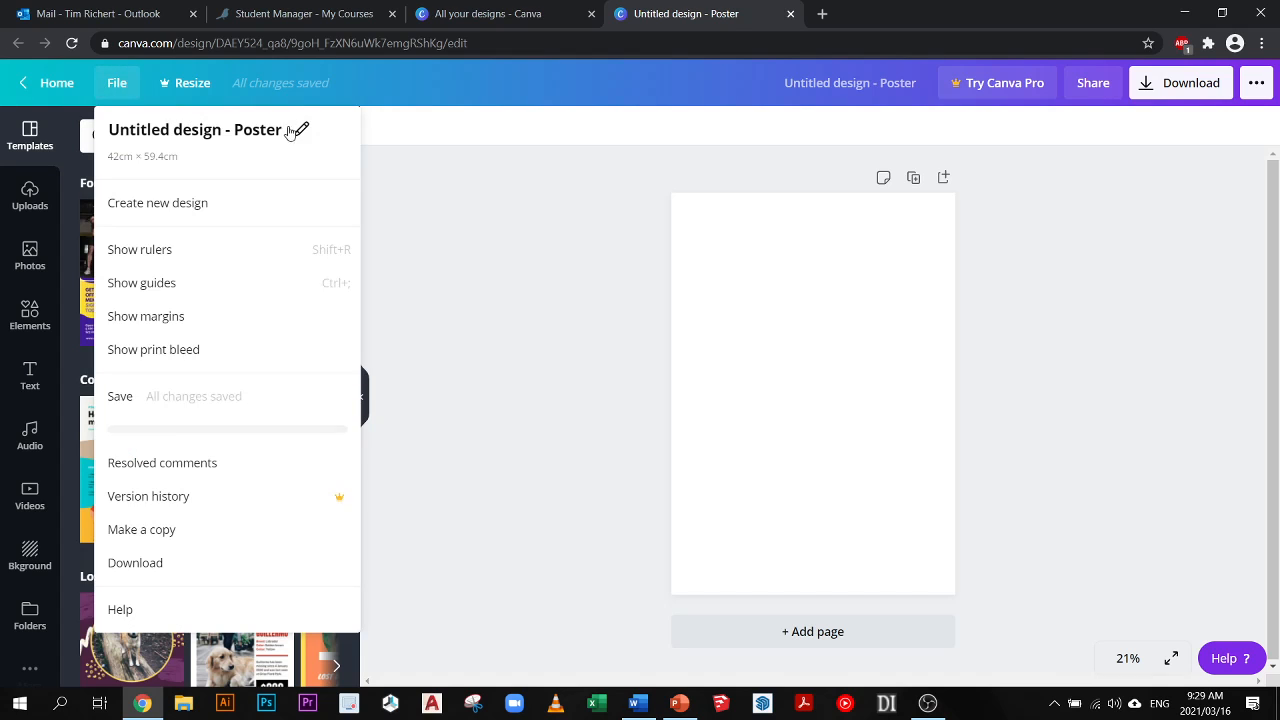
{"action": "left_click", "coordinate": [307, 133]}
{"action": "left_click", "coordinate": [145, 200]}
{"action": "left_click", "coordinate": [158, 163]}
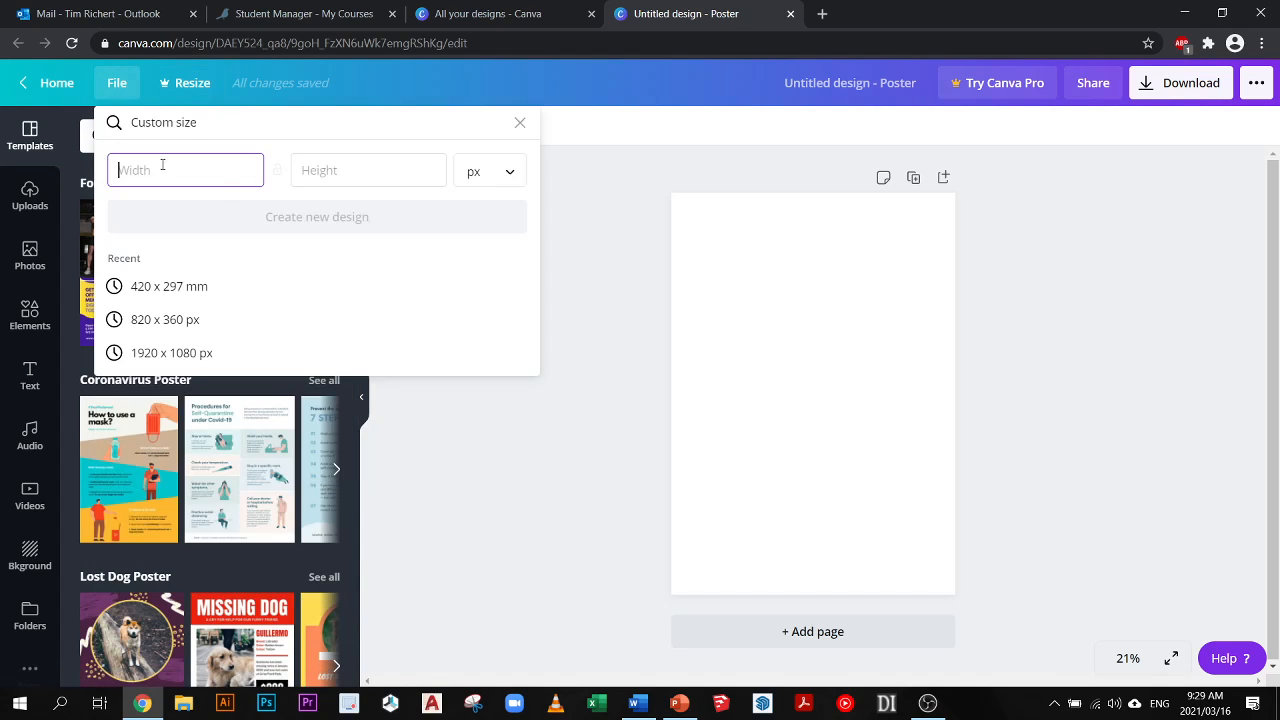
{"action": "left_click", "coordinate": [520, 174]}
{"action": "left_click", "coordinate": [145, 168]}
{"action": "type", "text": "420"}
{"action": "left_click", "coordinate": [333, 170]}
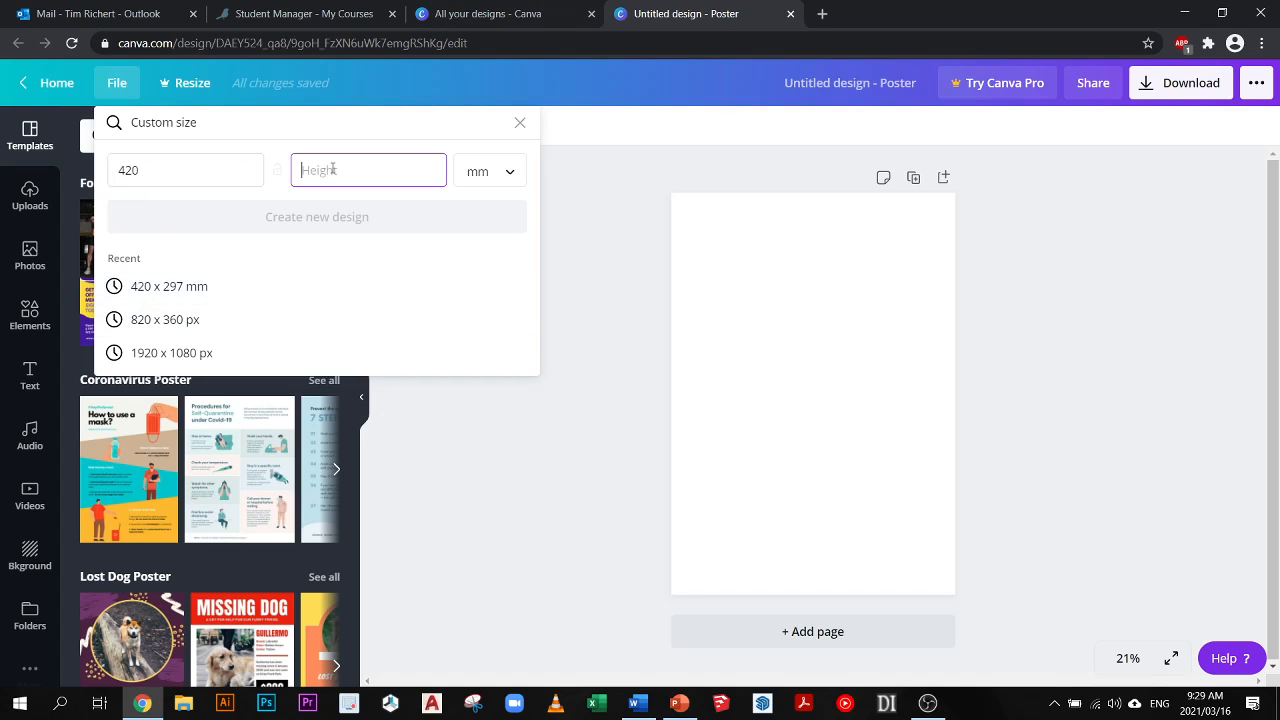
{"action": "type", "text": "297"}
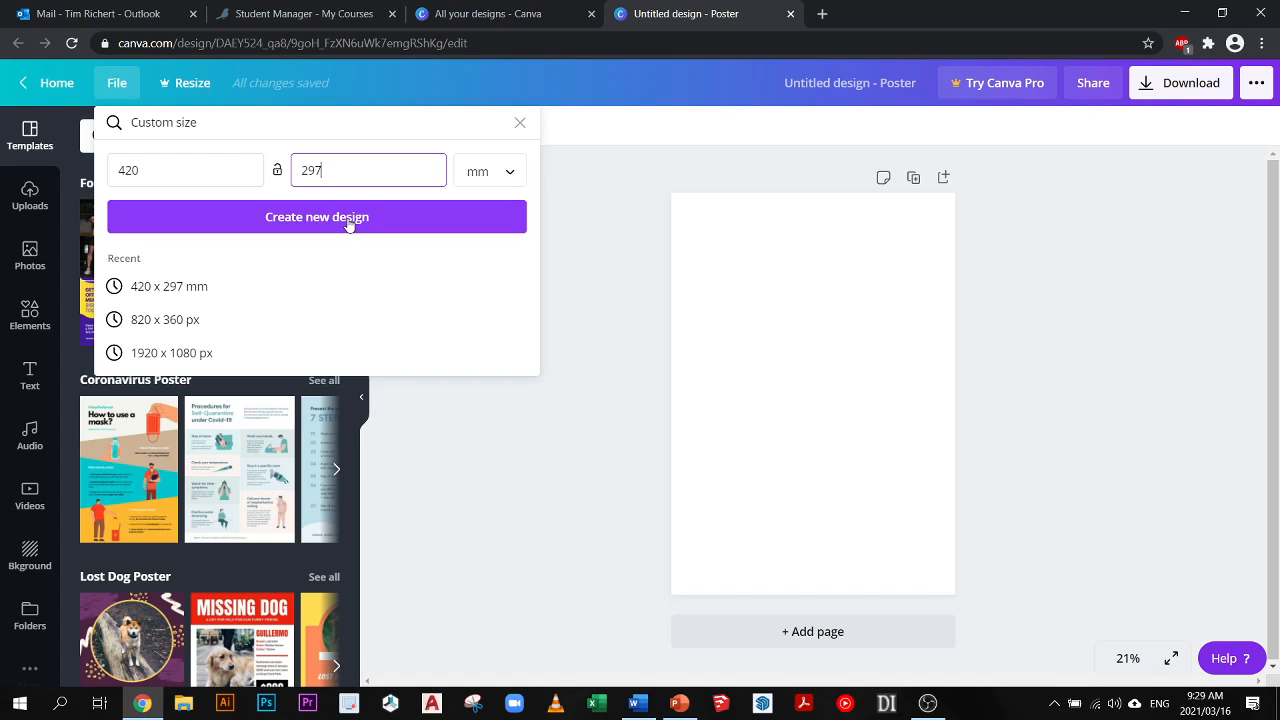
{"action": "left_click", "coordinate": [348, 217]}
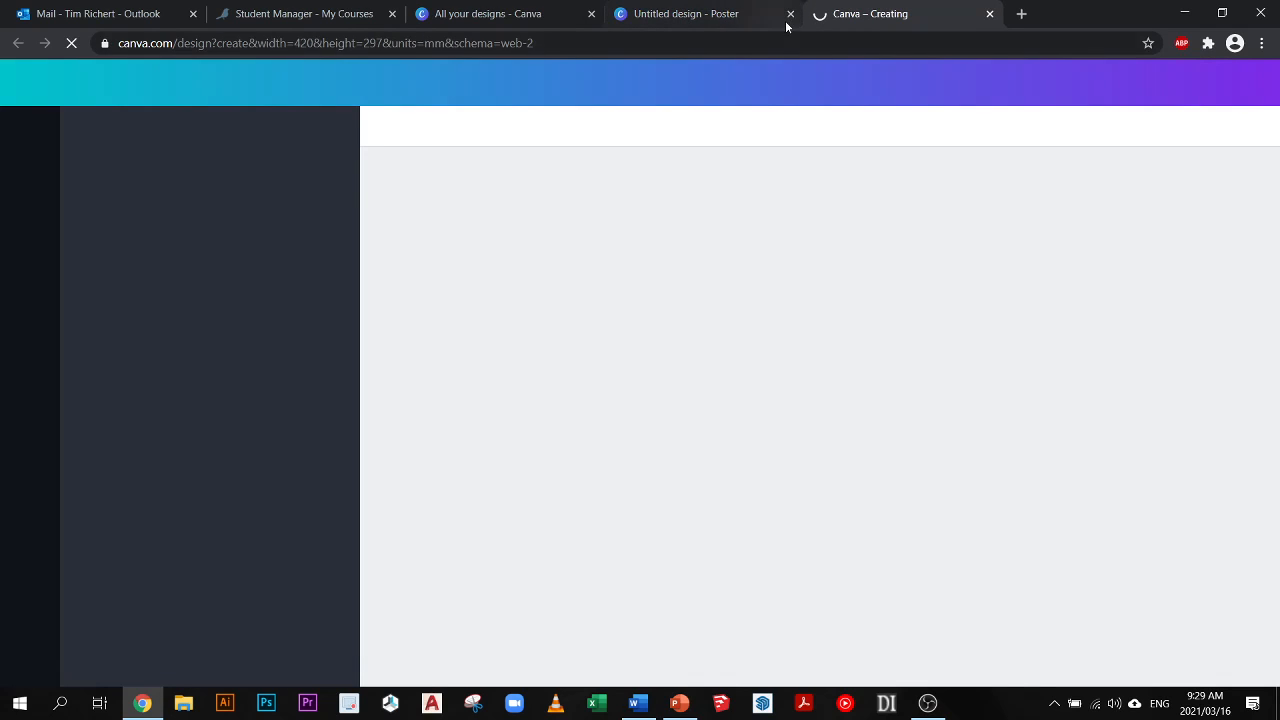
{"action": "left_click", "coordinate": [790, 14]}
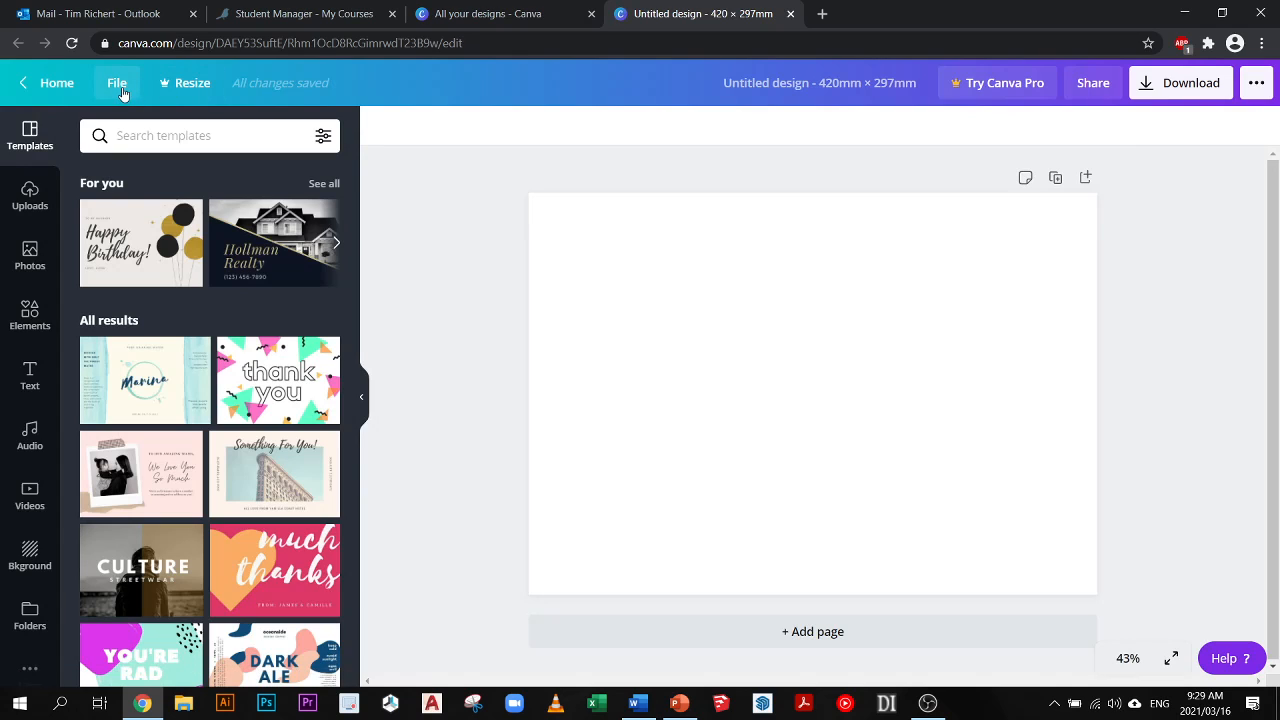
- Title the new design with the author's first name followed by "design A3"
{"action": "left_click", "coordinate": [760, 90]}
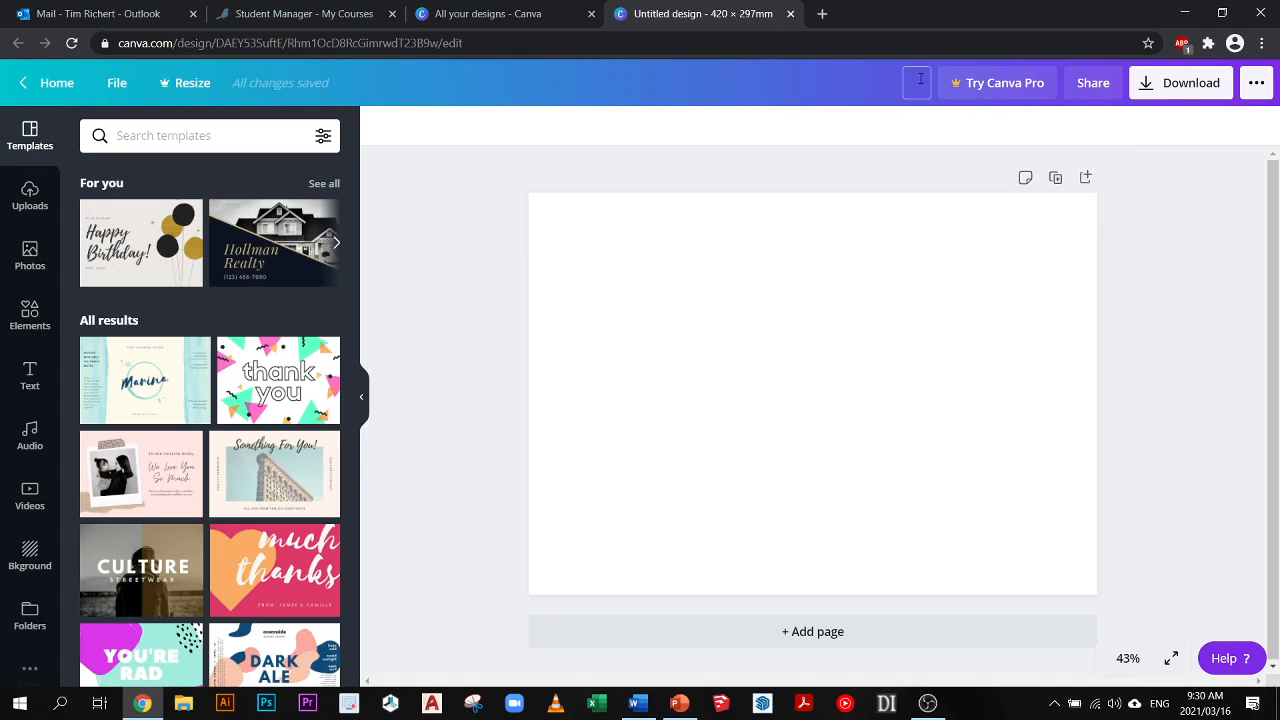
{"action": "type", "text": "Tim design A3"}
{"action": "left_click", "coordinate": [840, 145]}
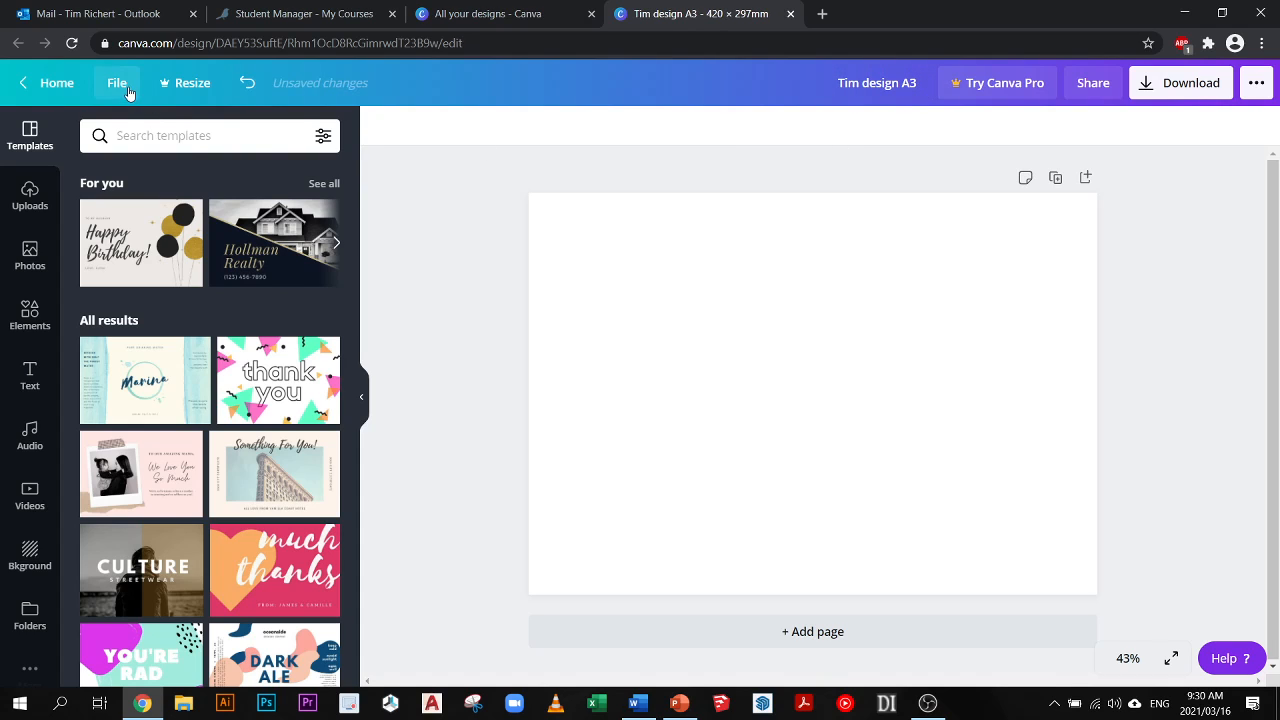
{"action": "left_click", "coordinate": [117, 83]}
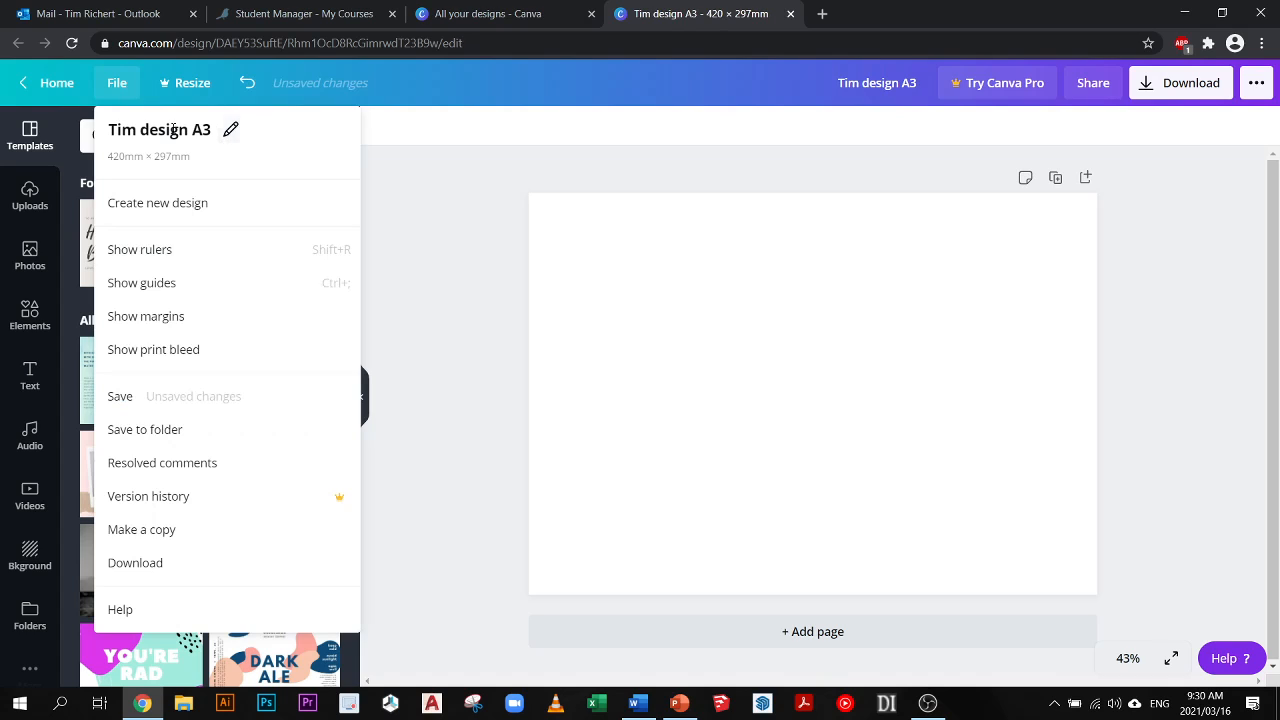
{"action": "left_click", "coordinate": [197, 130]}
{"action": "type", "text": "sdadasds"}
{"action": "key", "text": "Escape"}
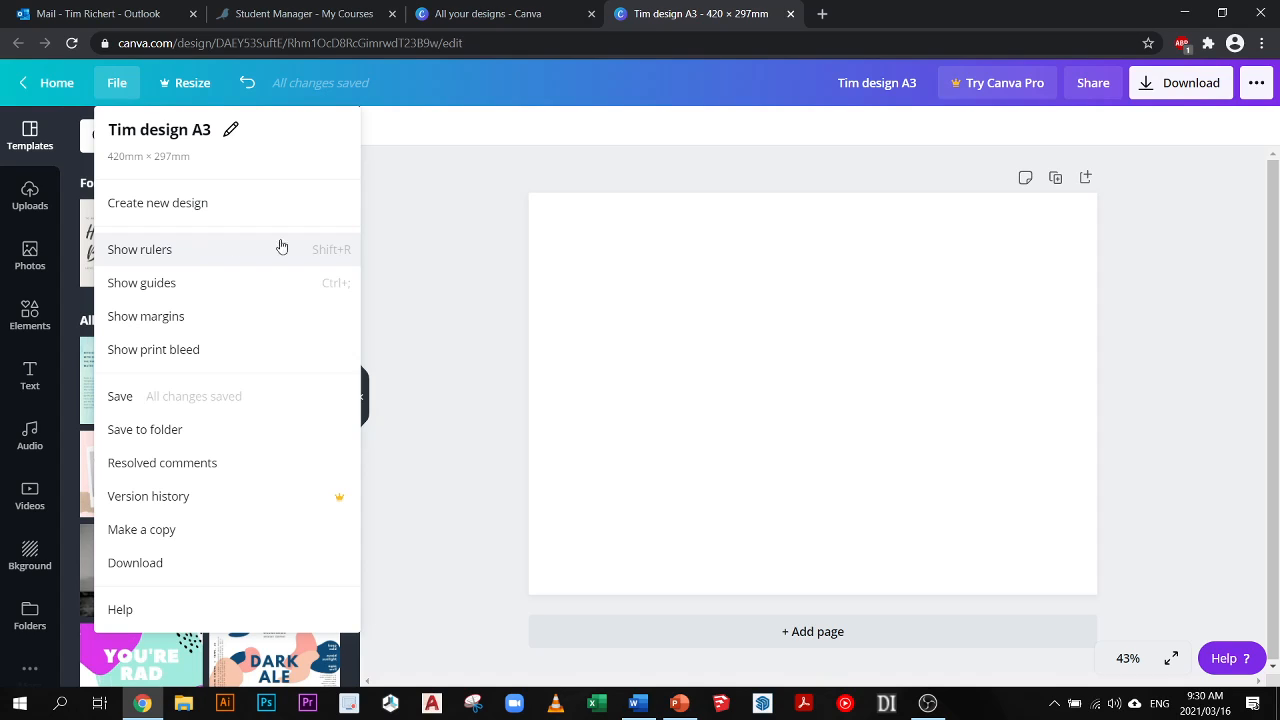
{"action": "left_click", "coordinate": [446, 234]}
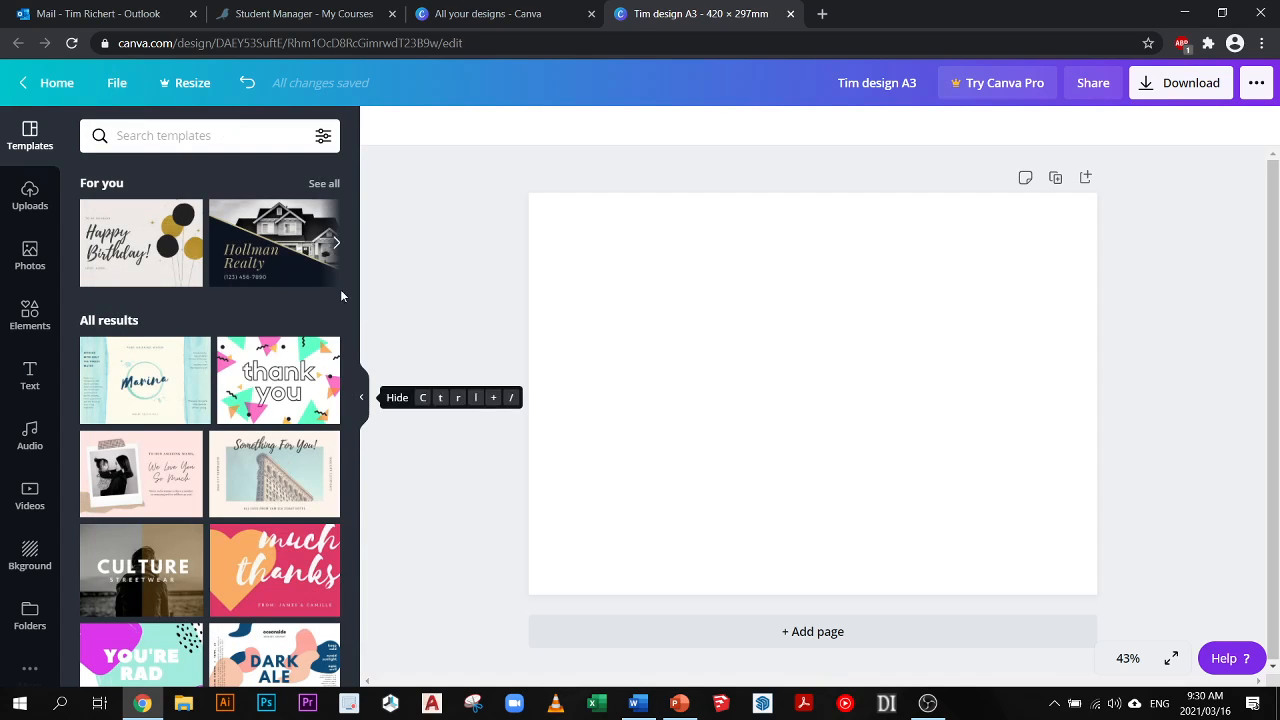
- Examine the suggested templates, the publishing and sharing options and the file options of the A3 design
{"action": "scroll", "coordinate": [350, 412], "scroll_direction": "down", "scroll_amount": 1}
{"action": "scroll", "coordinate": [350, 412], "scroll_direction": "up", "scroll_amount": 1}
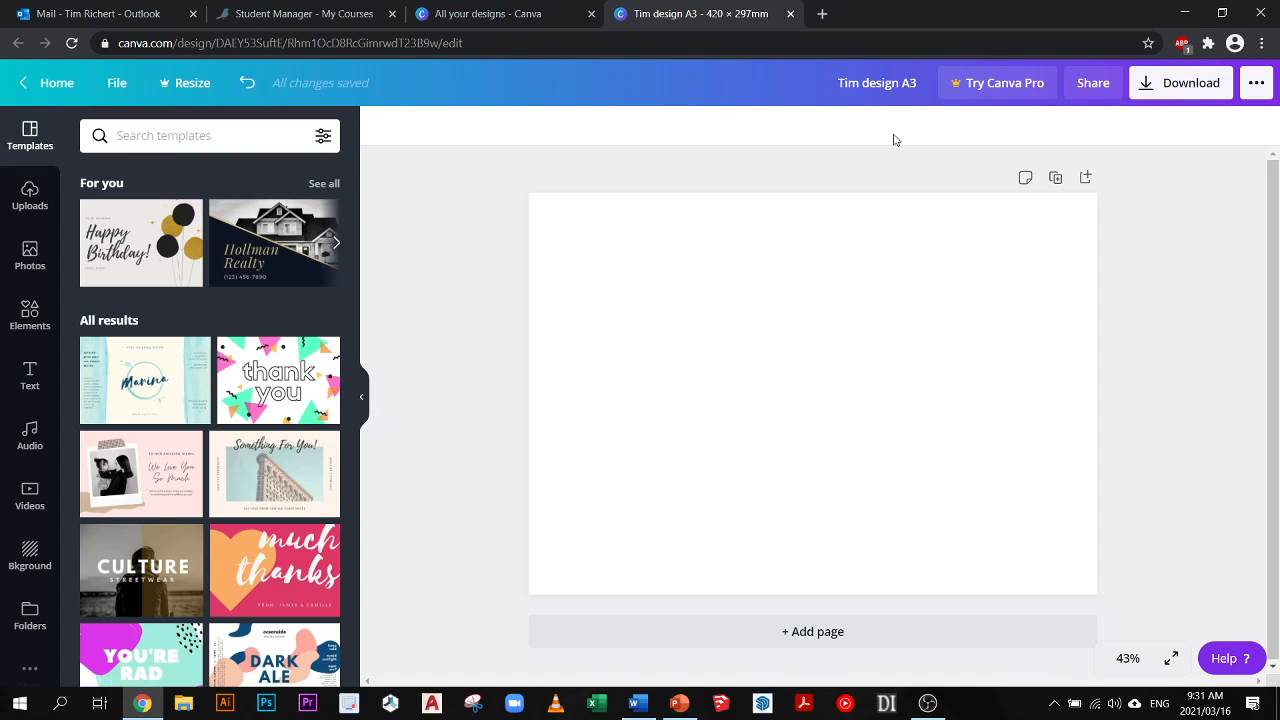
{"action": "left_click", "coordinate": [1256, 86]}
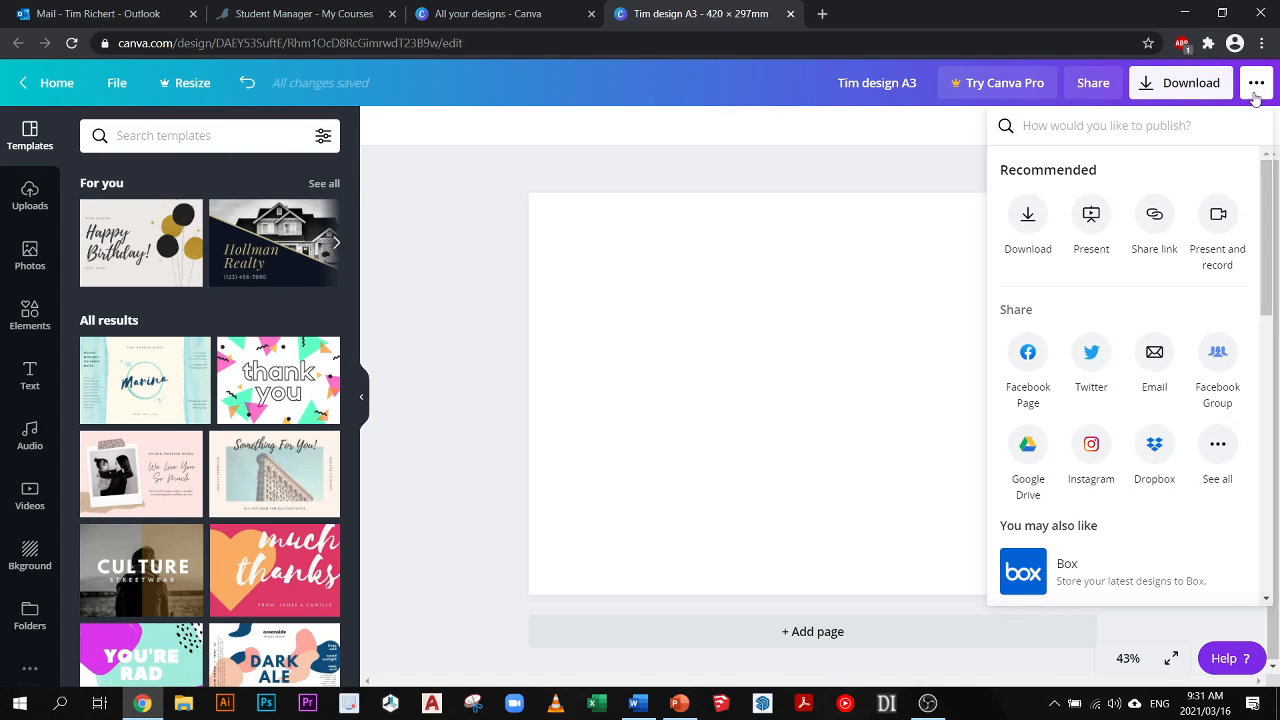
{"action": "left_click", "coordinate": [768, 168]}
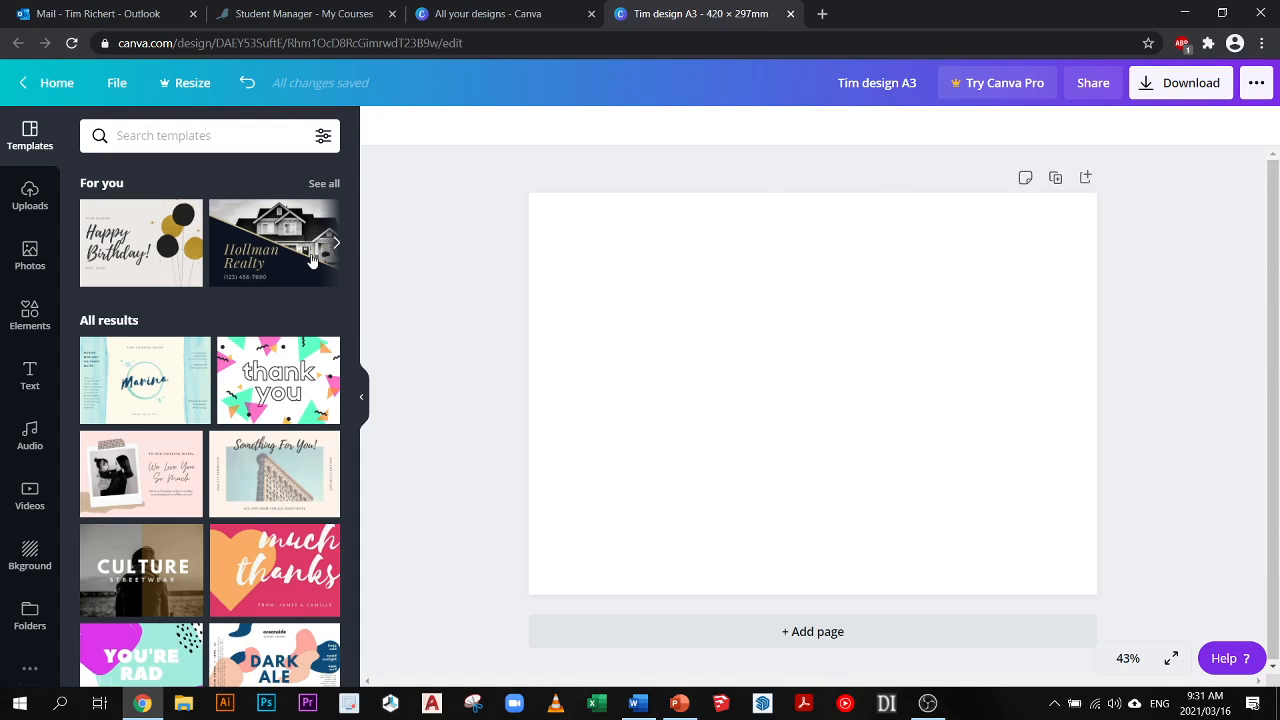
{"action": "left_click", "coordinate": [117, 82]}
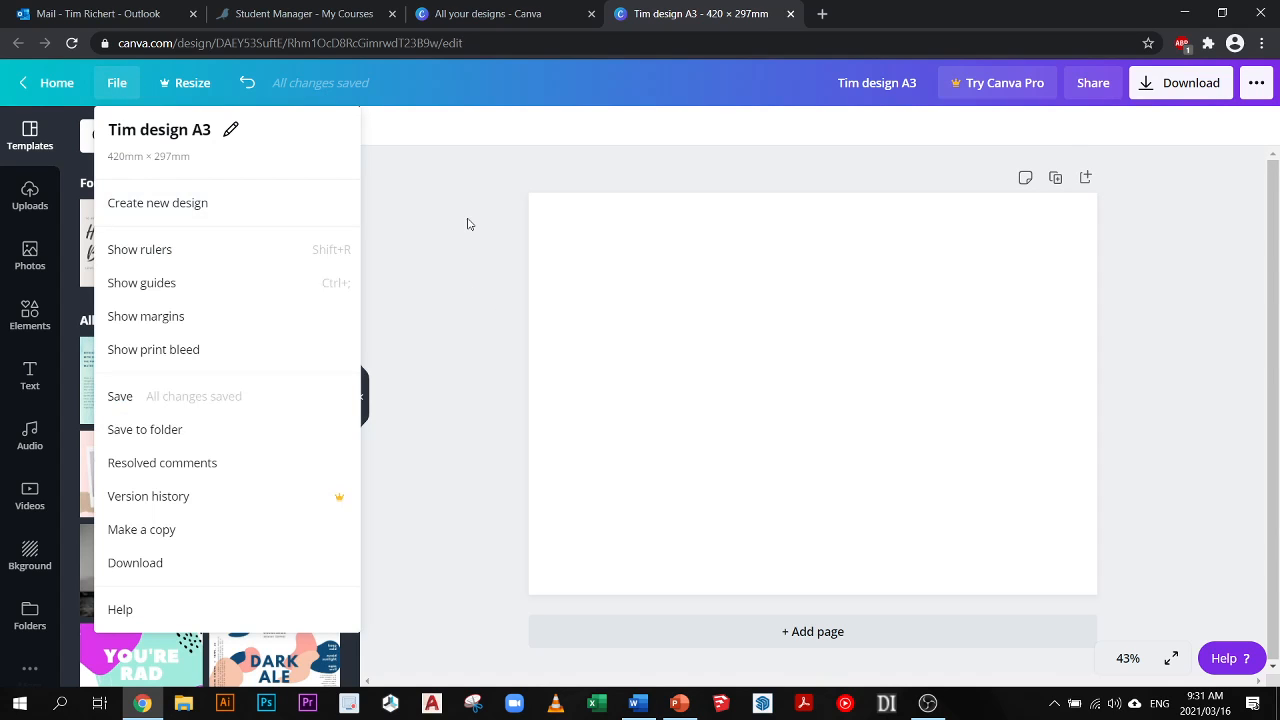
{"action": "left_click", "coordinate": [469, 223]}
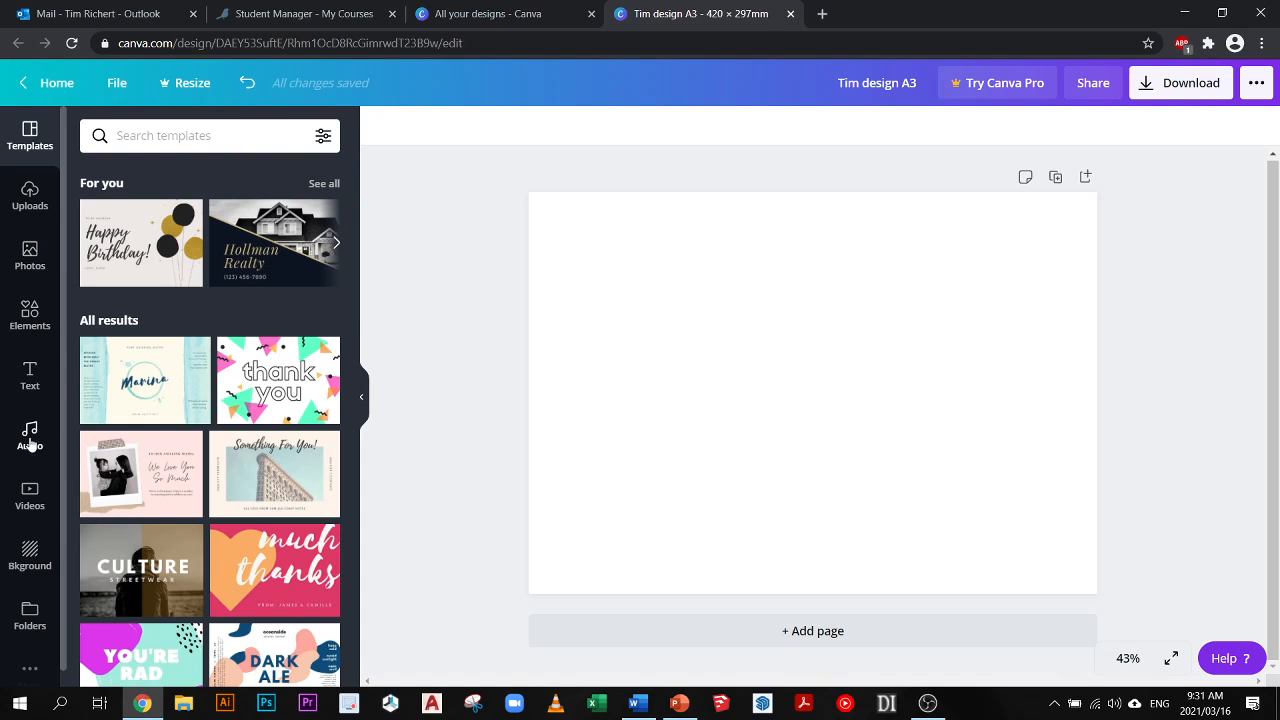
- Look through the photo library and the ready-made text styles that can be added to the page
{"action": "left_click", "coordinate": [32, 258]}
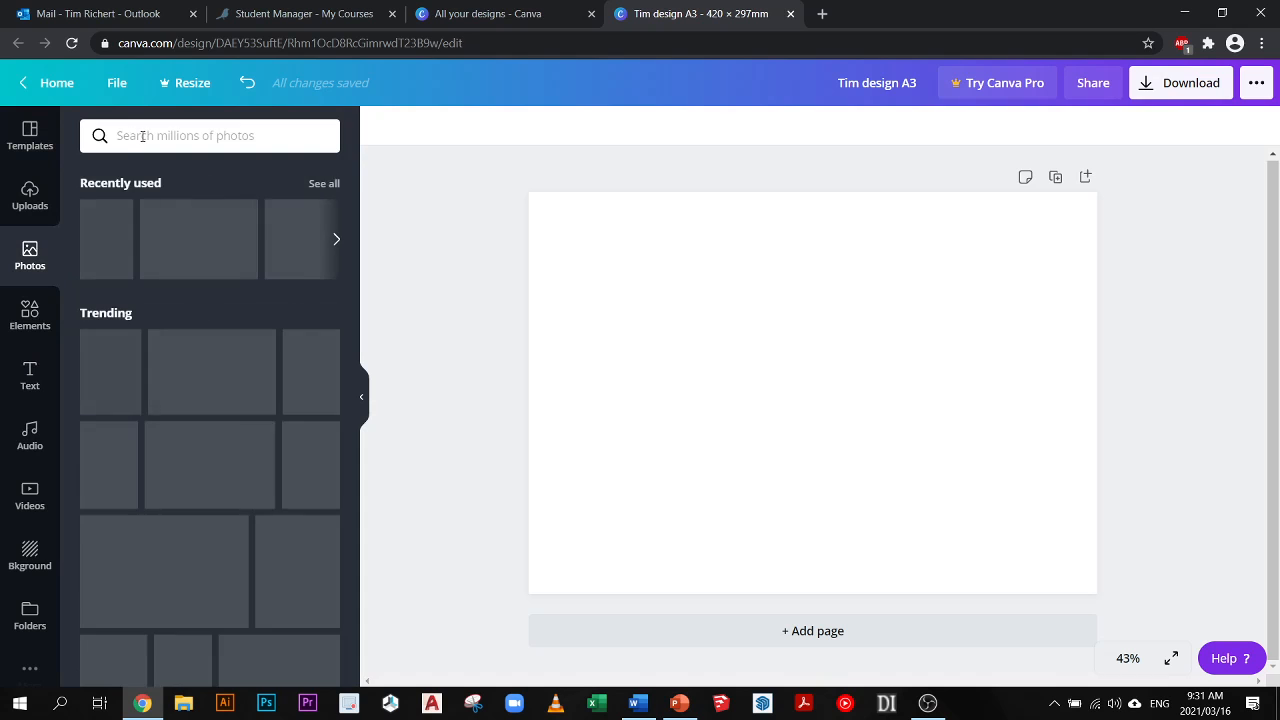
{"action": "left_click", "coordinate": [28, 378]}
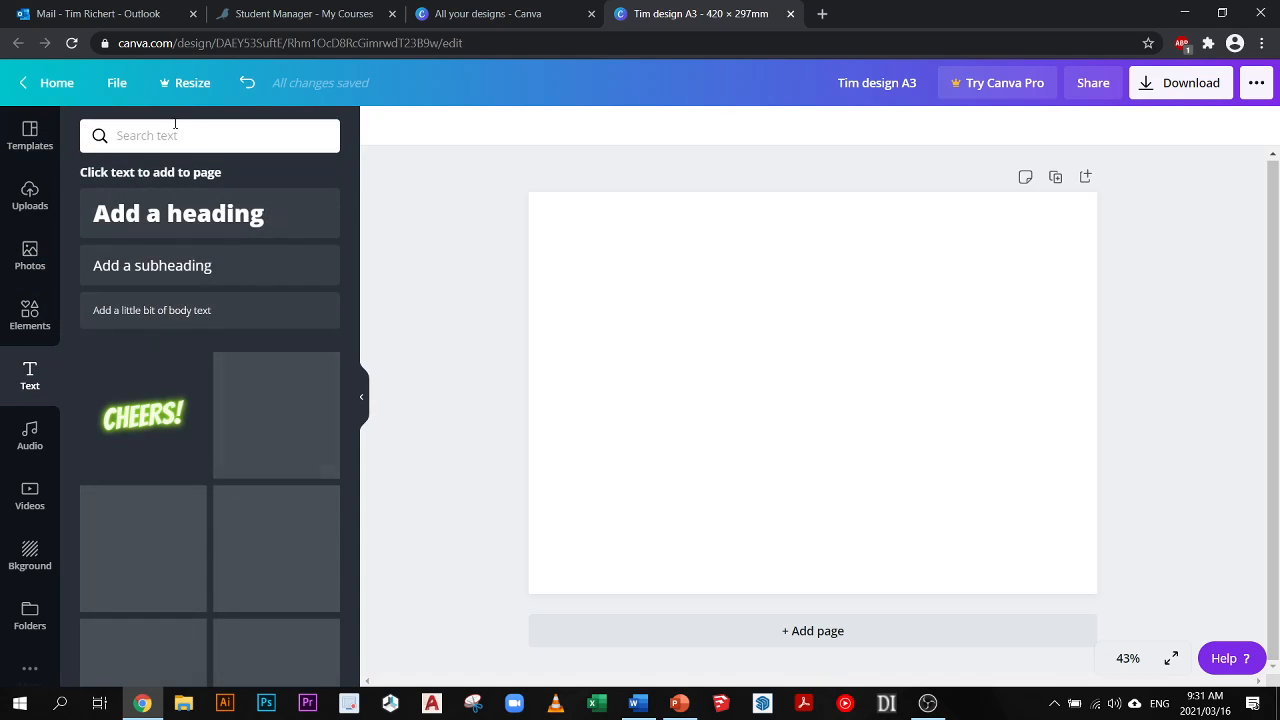
{"action": "scroll", "coordinate": [240, 400], "scroll_direction": "down", "scroll_amount": 3}
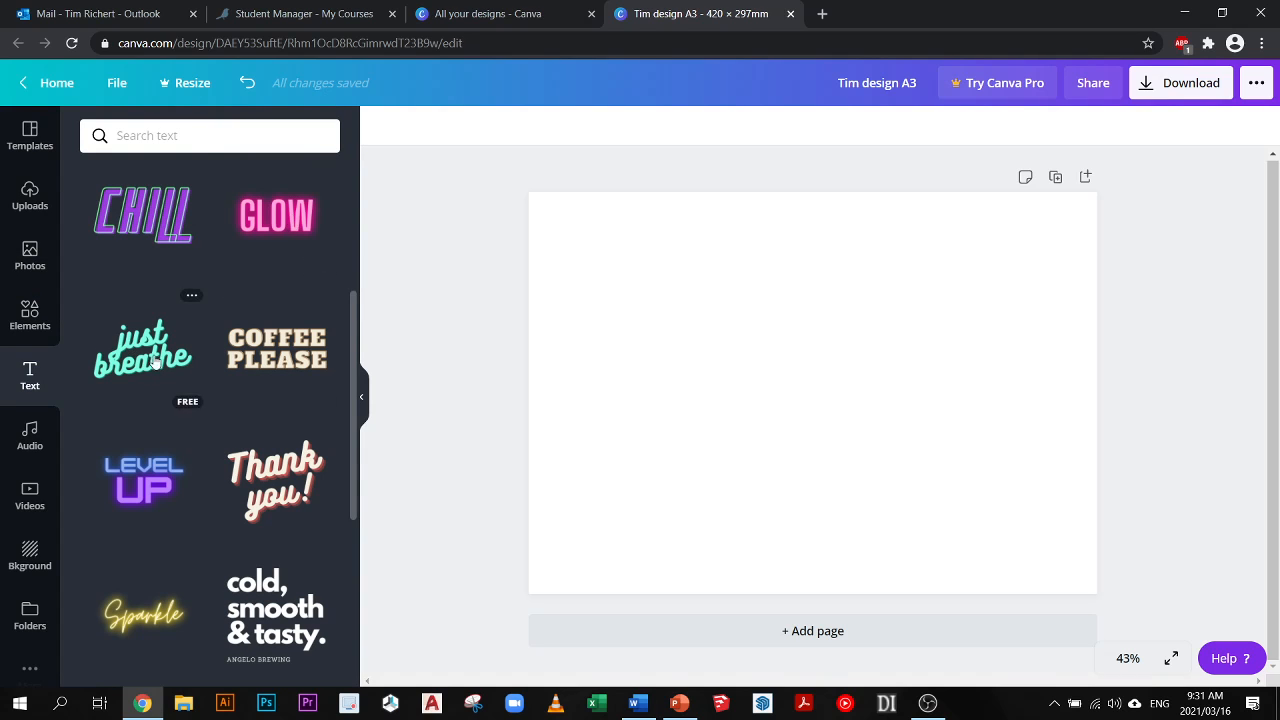
{"action": "scroll", "coordinate": [280, 380], "scroll_direction": "down", "scroll_amount": 4}
{"action": "scroll", "coordinate": [217, 380], "scroll_direction": "up", "scroll_amount": 5}
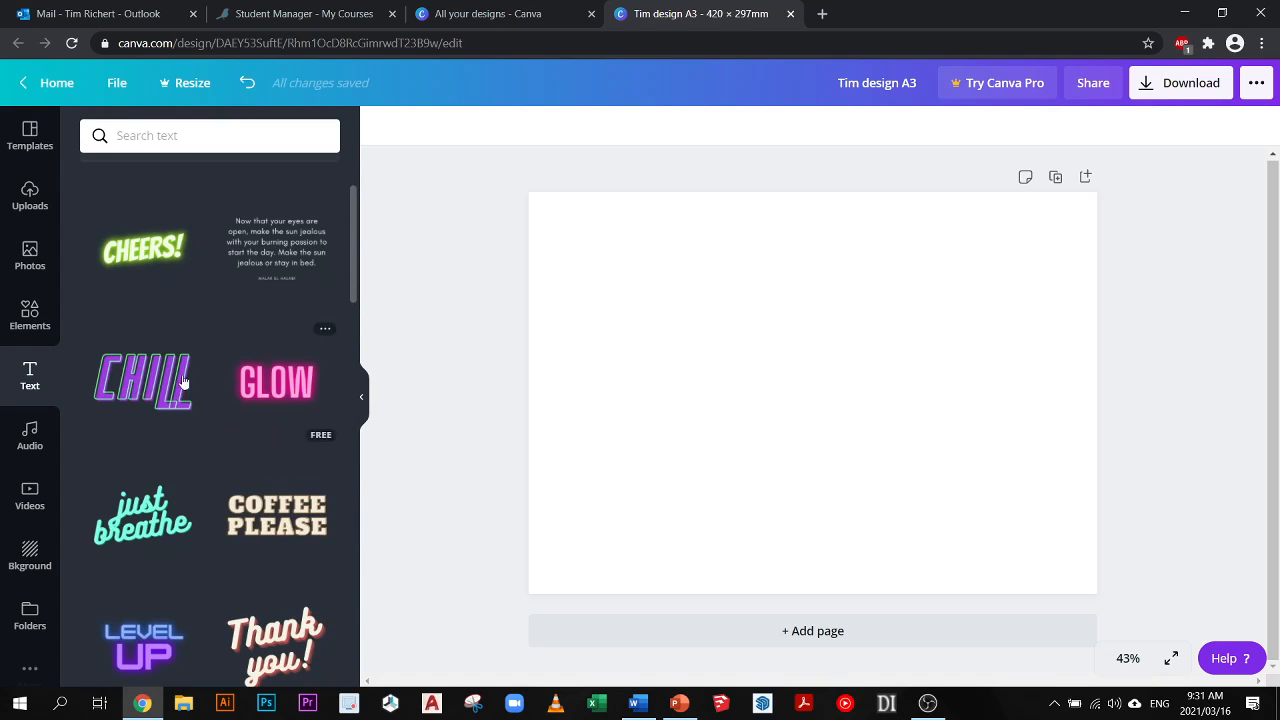
- Browse the templates and apply the blue and orange graduation congratulations template to the blank page
{"action": "left_click", "coordinate": [31, 135]}
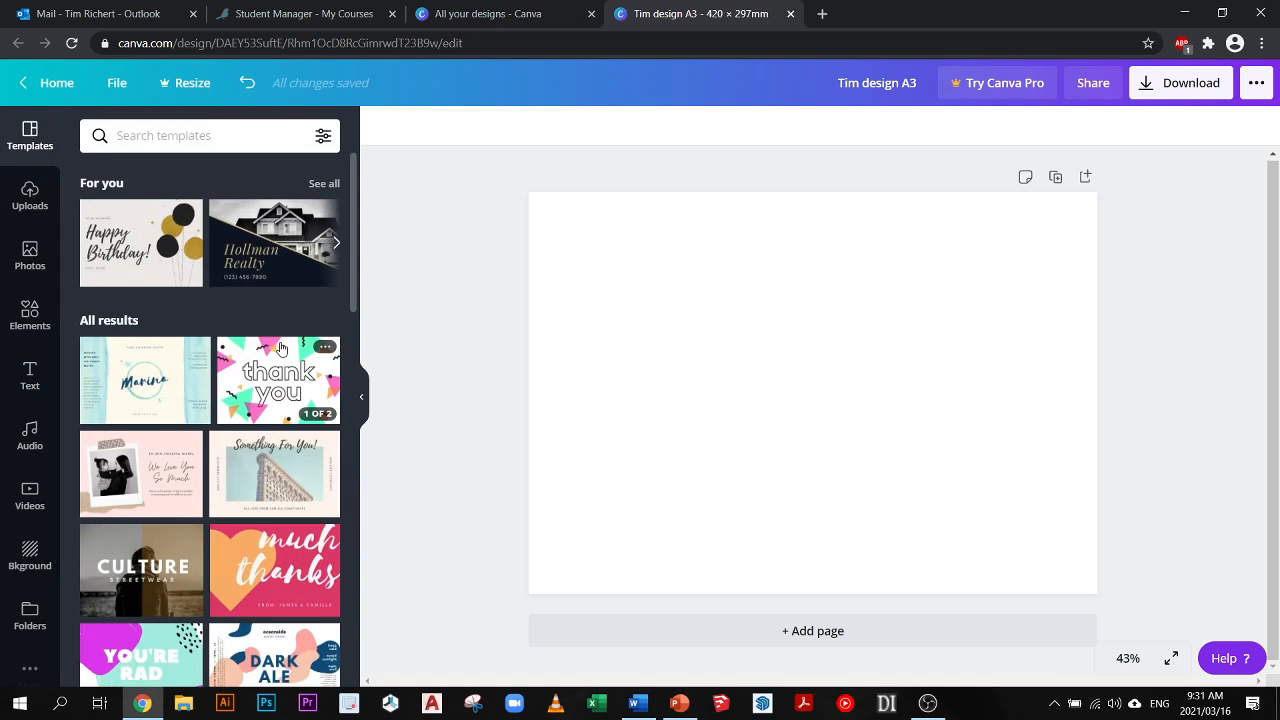
{"action": "scroll", "coordinate": [281, 349], "scroll_direction": "down", "scroll_amount": 3}
{"action": "scroll", "coordinate": [281, 349], "scroll_direction": "down", "scroll_amount": 1}
{"action": "scroll", "coordinate": [281, 349], "scroll_direction": "up", "scroll_amount": 2}
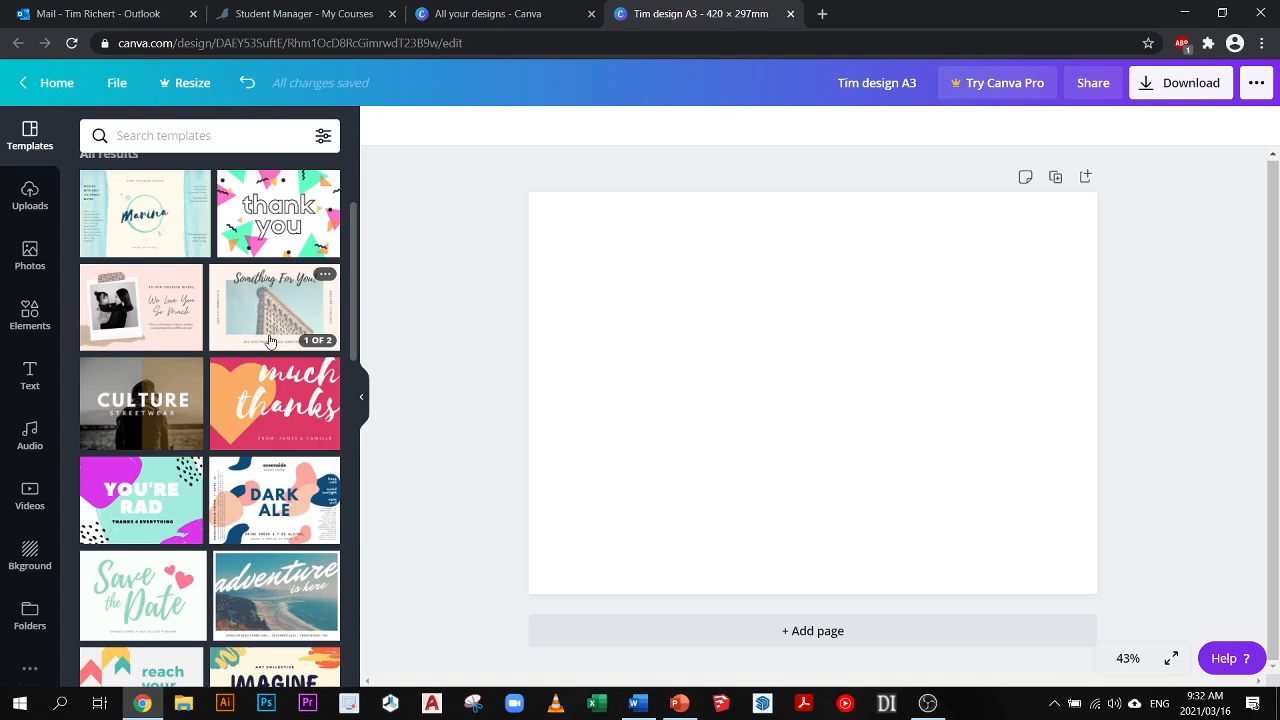
{"action": "scroll", "coordinate": [285, 372], "scroll_direction": "down", "scroll_amount": 3}
{"action": "scroll", "coordinate": [293, 372], "scroll_direction": "down", "scroll_amount": 5}
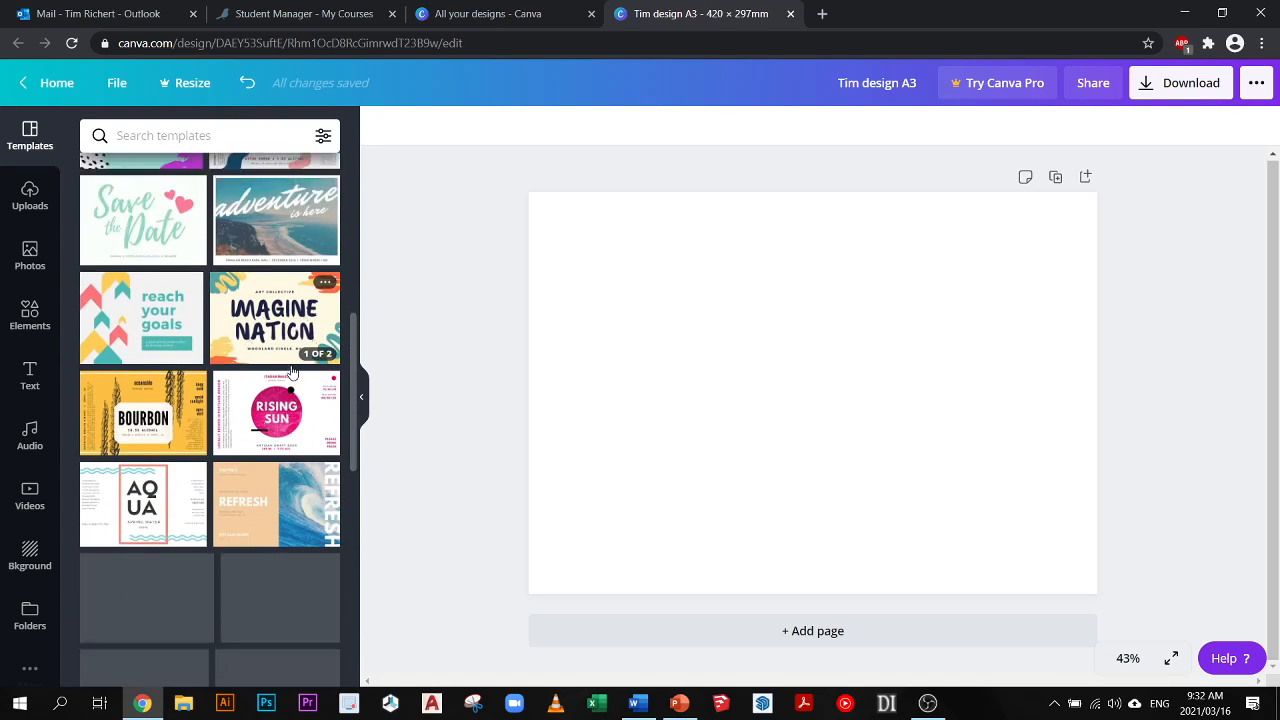
{"action": "scroll", "coordinate": [290, 385], "scroll_direction": "down", "scroll_amount": 5}
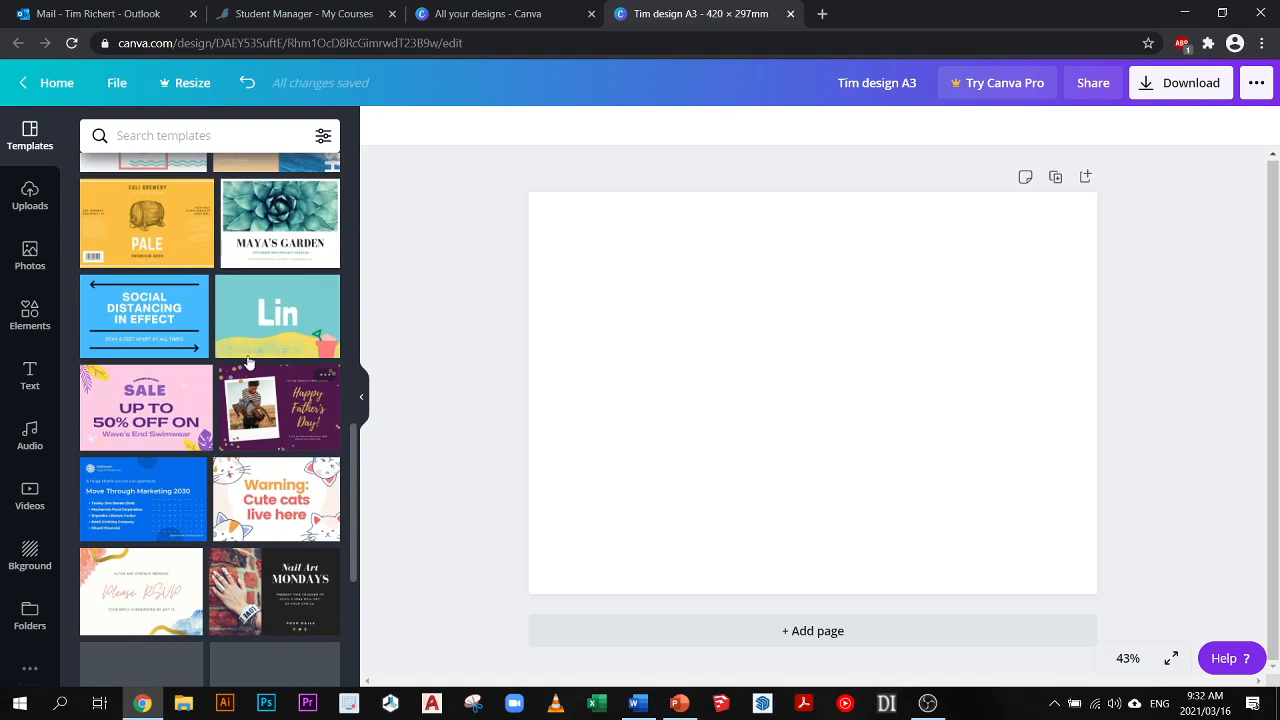
{"action": "scroll", "coordinate": [274, 400], "scroll_direction": "down", "scroll_amount": 5}
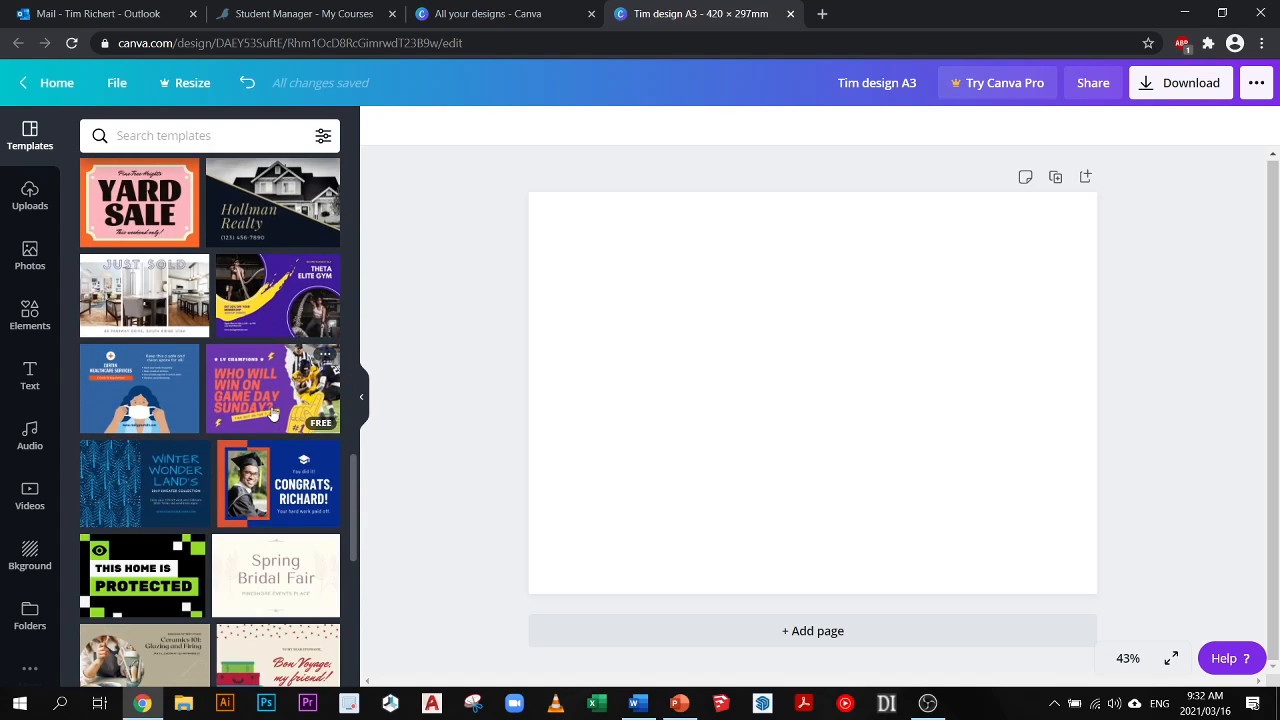
{"action": "scroll", "coordinate": [276, 405], "scroll_direction": "down", "scroll_amount": 2}
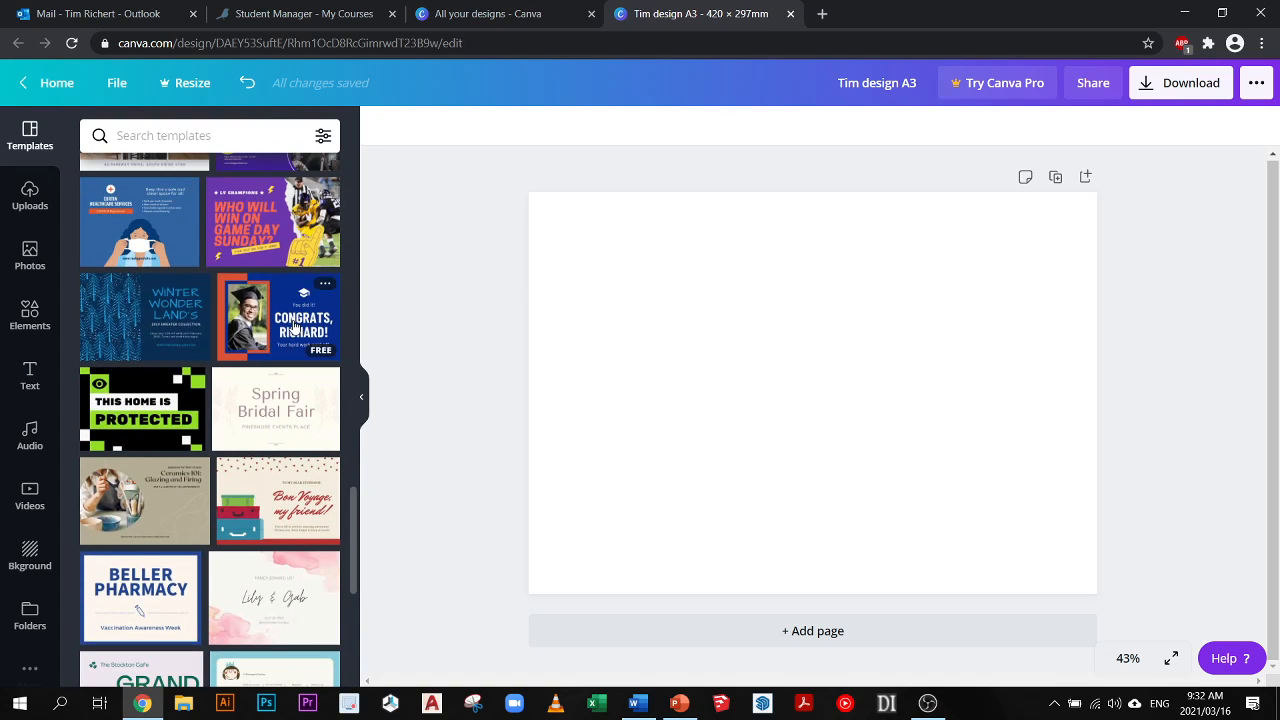
{"action": "left_click", "coordinate": [294, 322]}
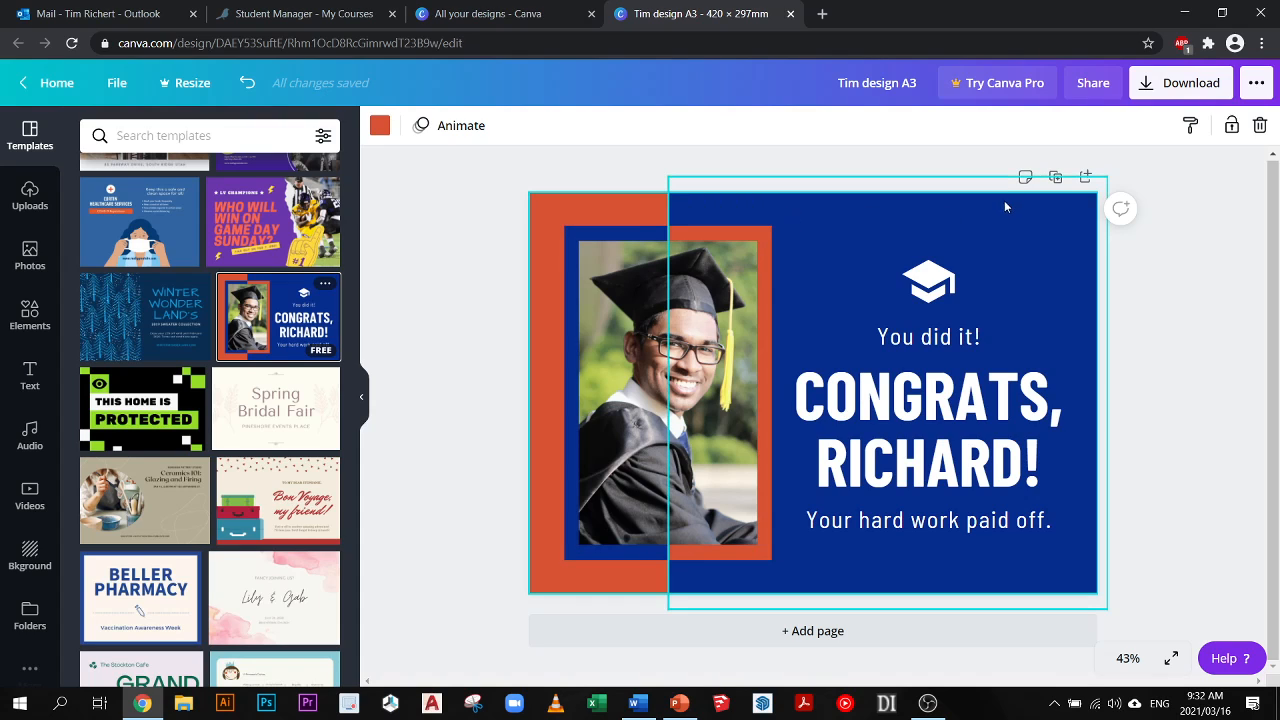
- Select the template's background panel, graduate photo and photo border to examine its separate elements, and clear the selection
{"action": "left_click", "coordinate": [813, 225]}
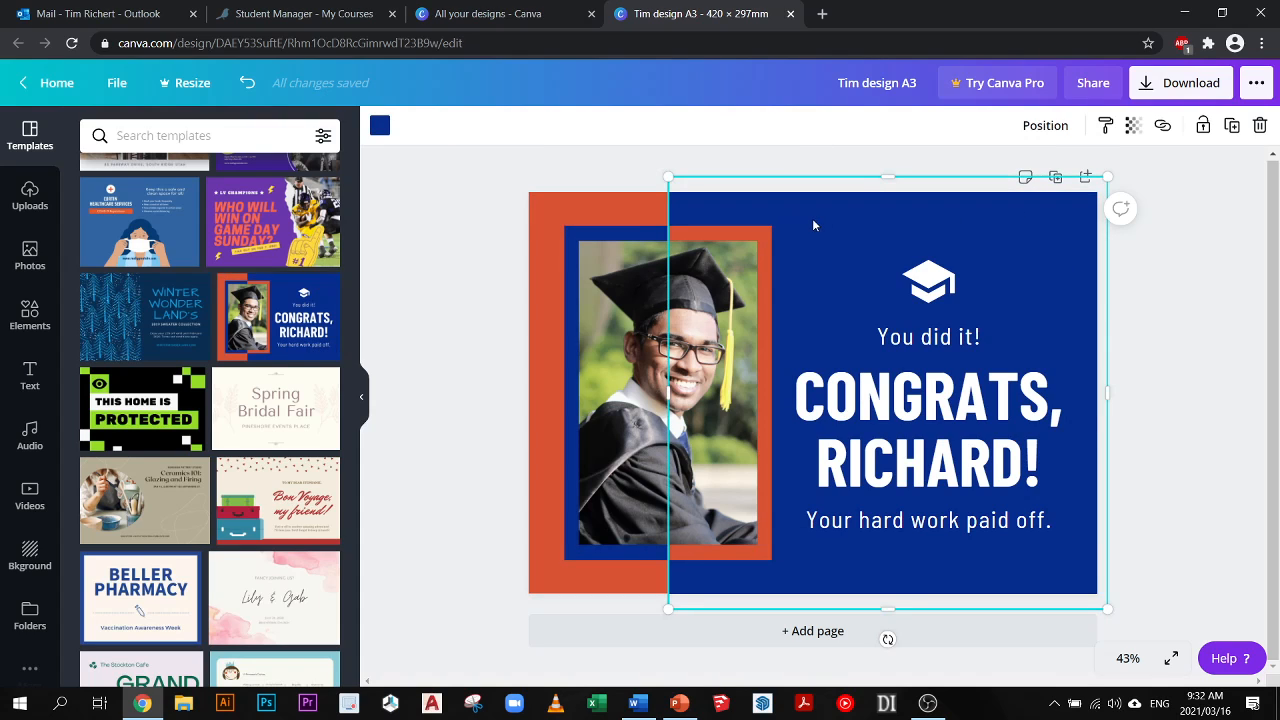
{"action": "left_click", "coordinate": [637, 216]}
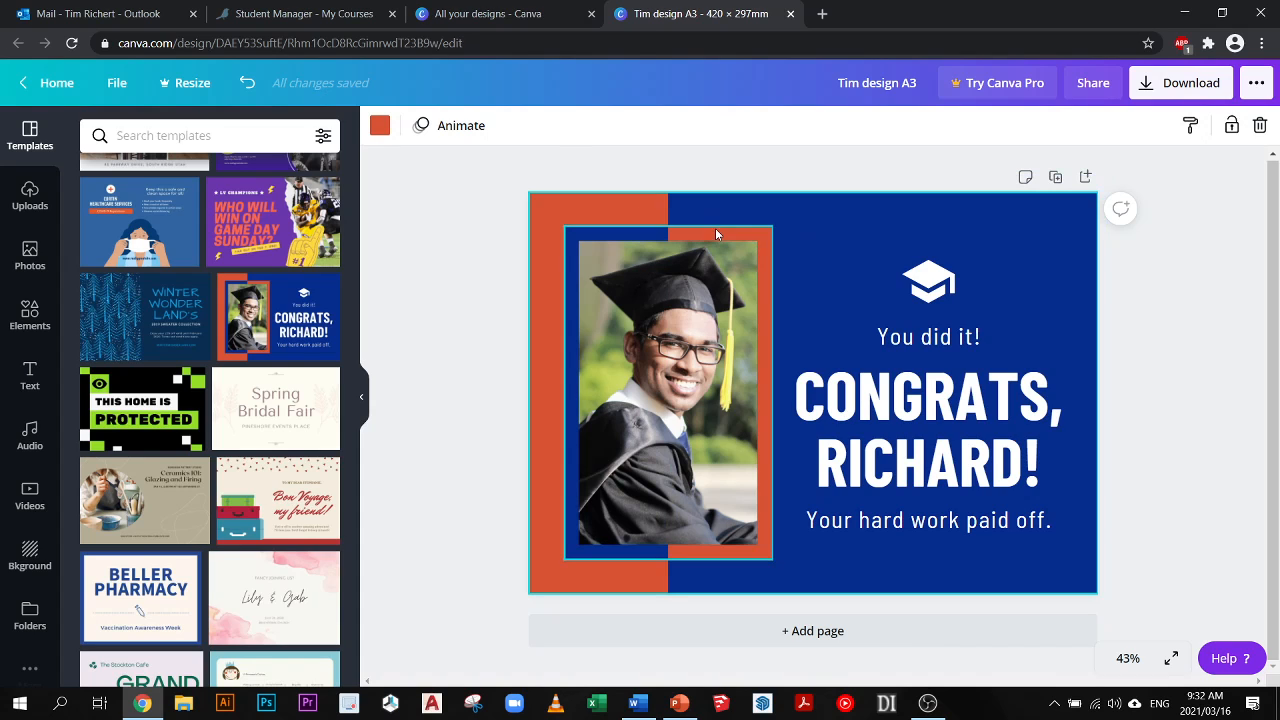
{"action": "left_click", "coordinate": [669, 237]}
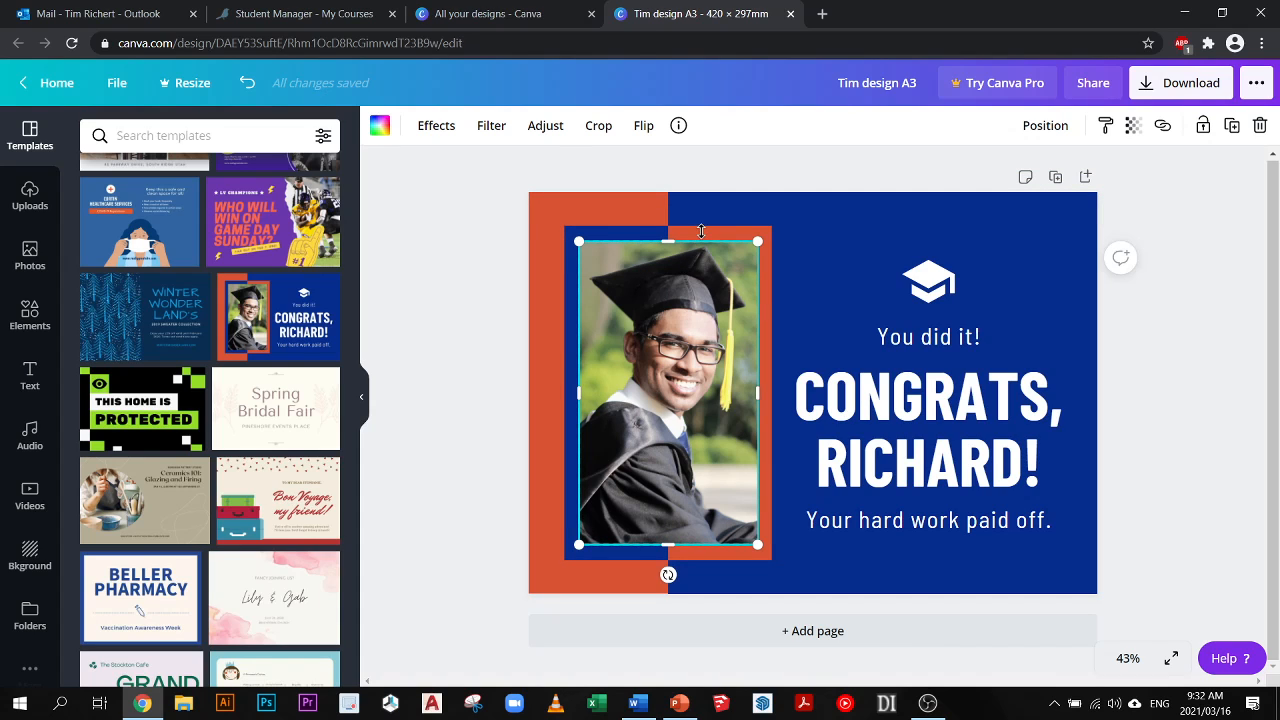
{"action": "left_click", "coordinate": [852, 199]}
{"action": "left_click", "coordinate": [842, 223]}
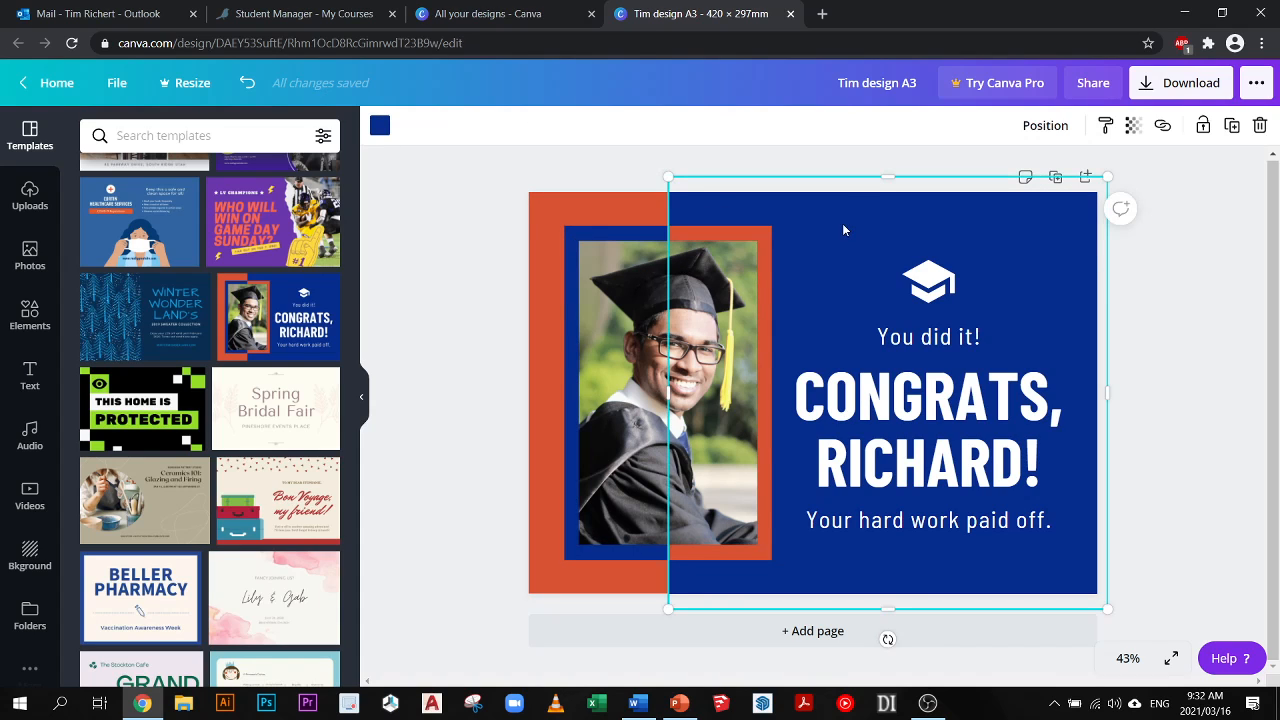
{"action": "left_click", "coordinate": [741, 240], "text": "shift"}
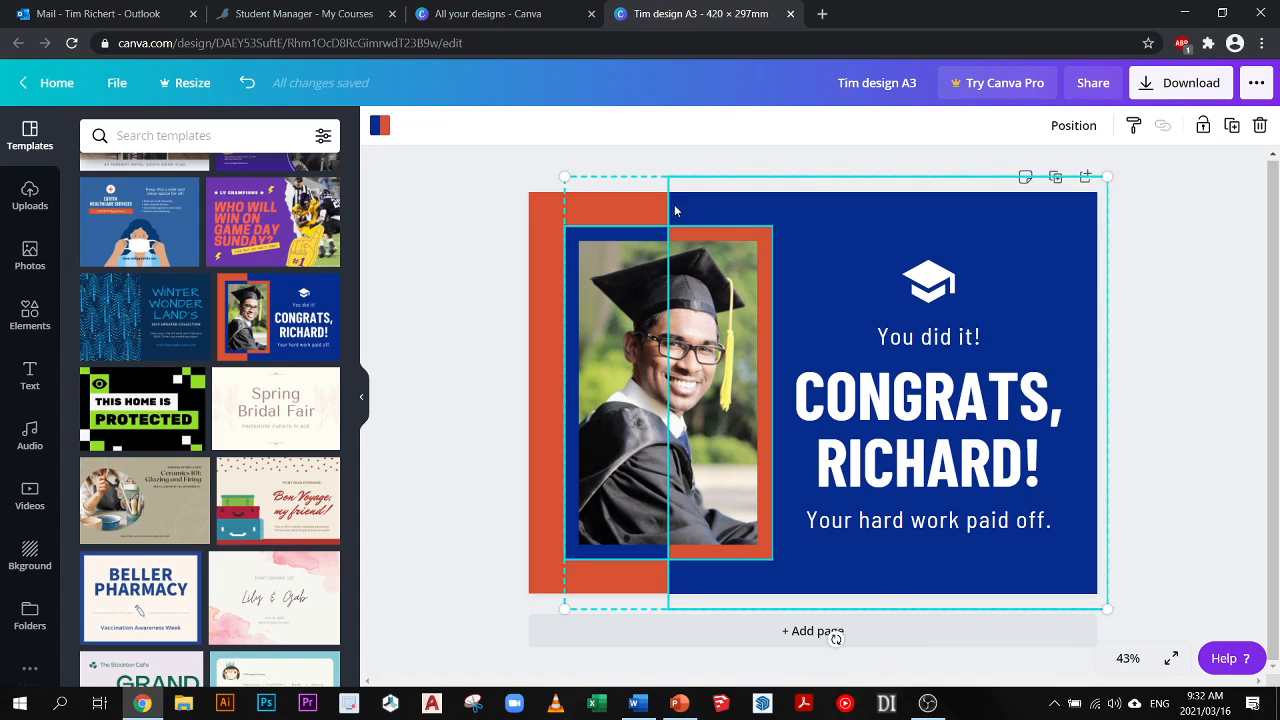
{"action": "left_click", "coordinate": [488, 224]}
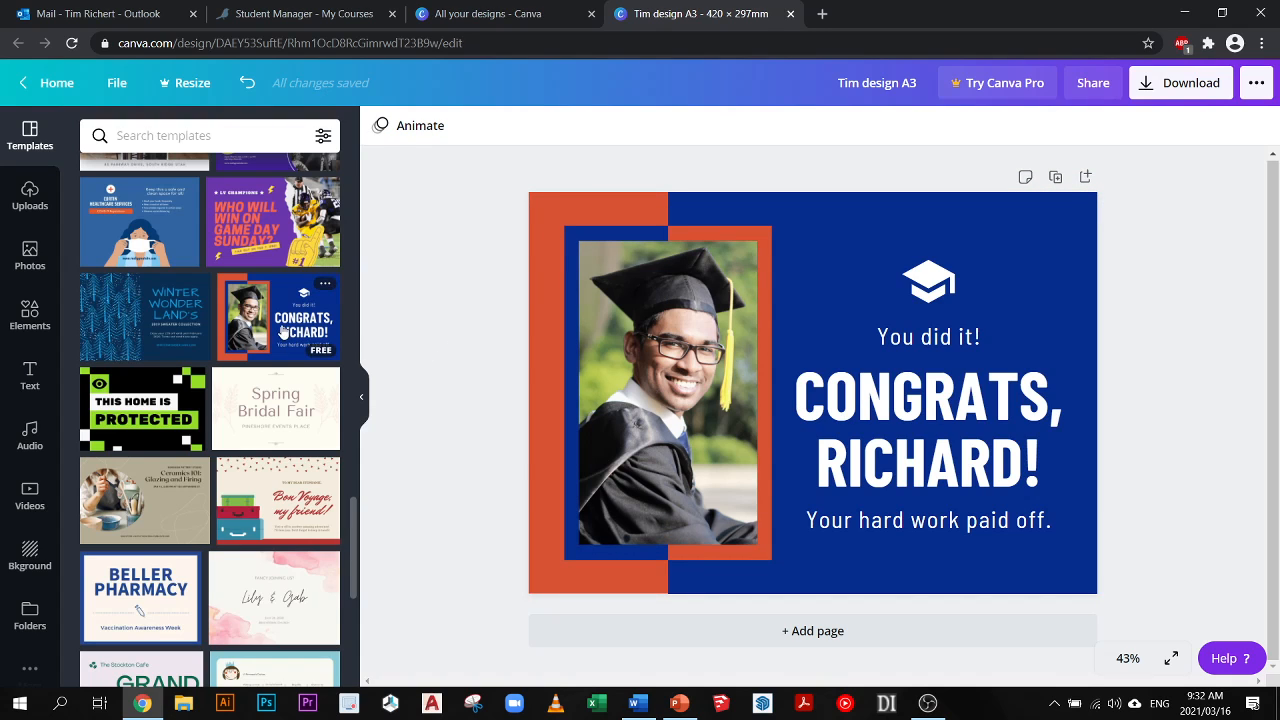
- Delete the graduate's photo from the framed area of the template
{"action": "mouse_move", "coordinate": [676, 360]}
{"action": "left_mouse_down"}
{"action": "mouse_move", "coordinate": [466, 357]}
{"action": "mouse_move", "coordinate": [674, 352]}
{"action": "left_mouse_up"}
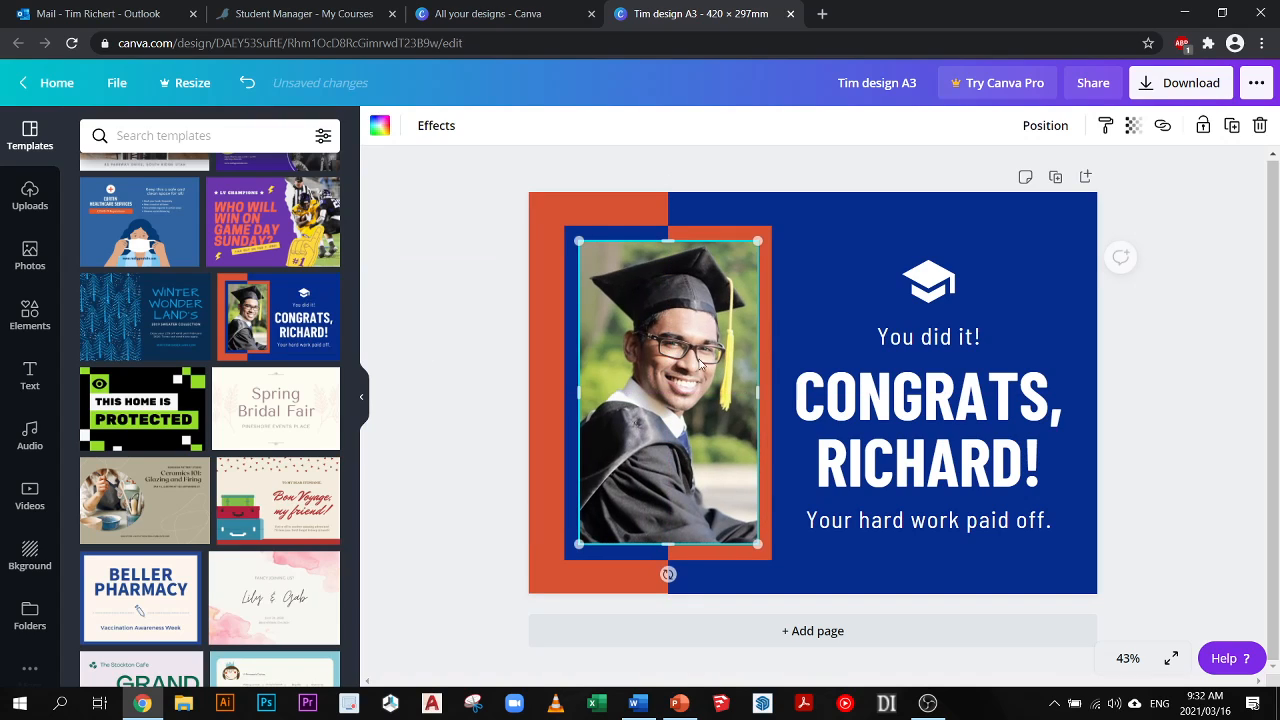
{"action": "key", "text": "Delete"}
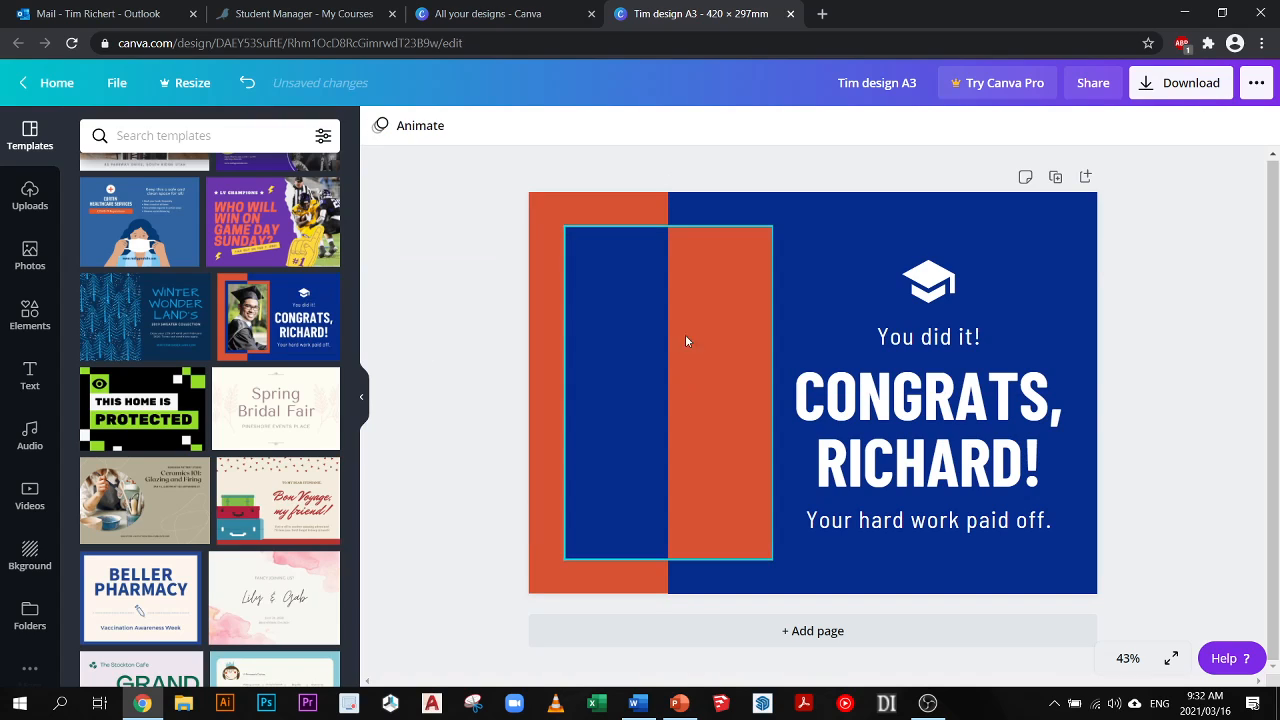
- Select the blue and orange halves of the grouped inner rectangle in turn, check the group's available options, and clear the selection
{"action": "left_click", "coordinate": [686, 296]}
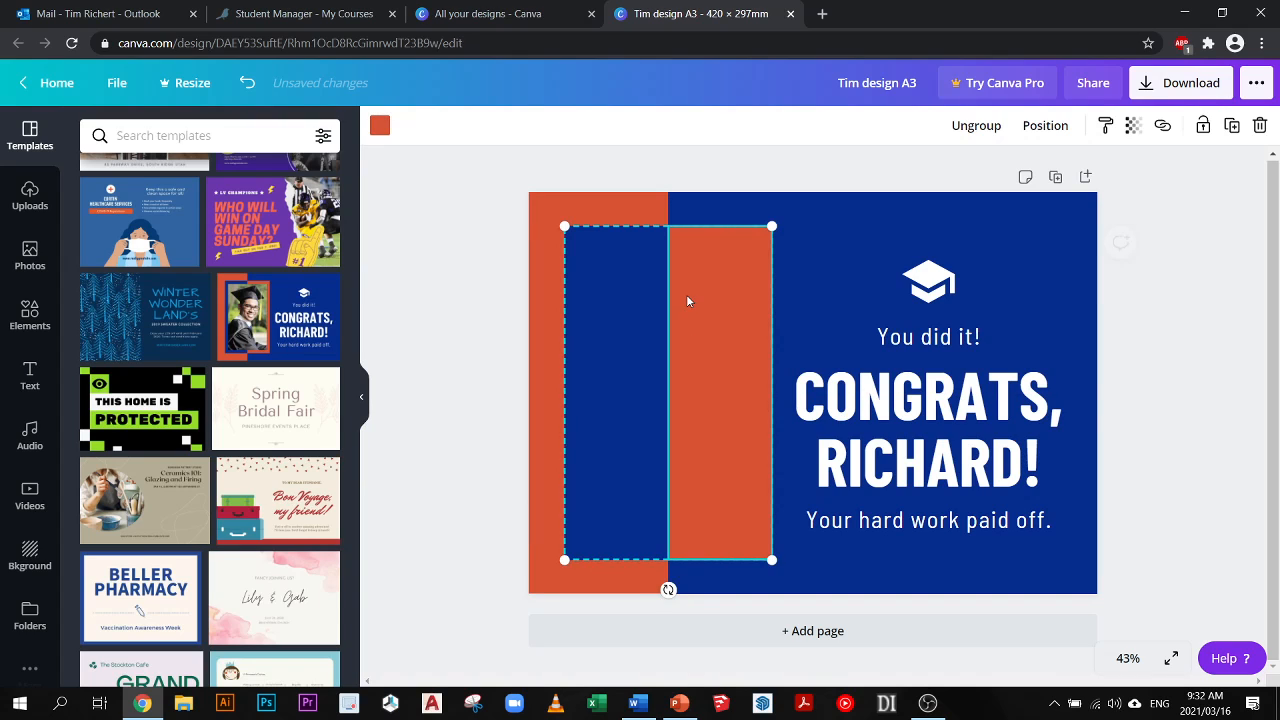
{"action": "right_click", "coordinate": [616, 278]}
{"action": "left_click", "coordinate": [489, 209]}
{"action": "left_click", "coordinate": [666, 244]}
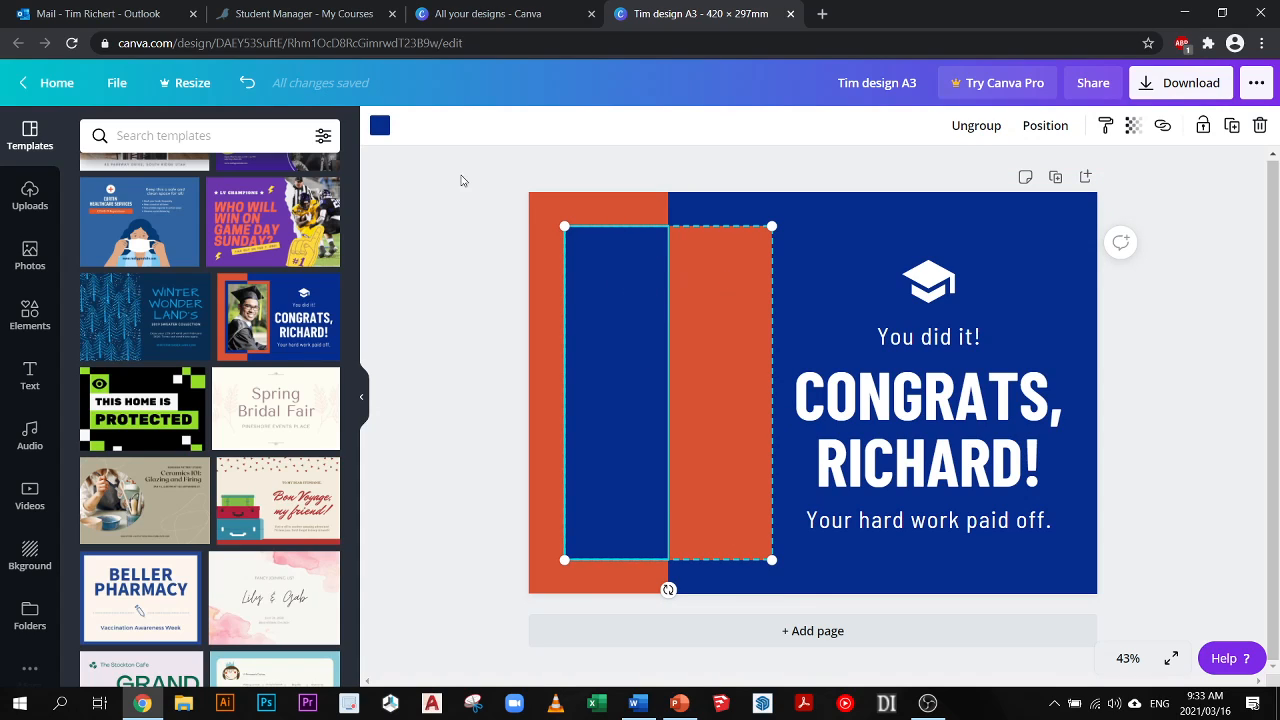
{"action": "left_click", "coordinate": [690, 330]}
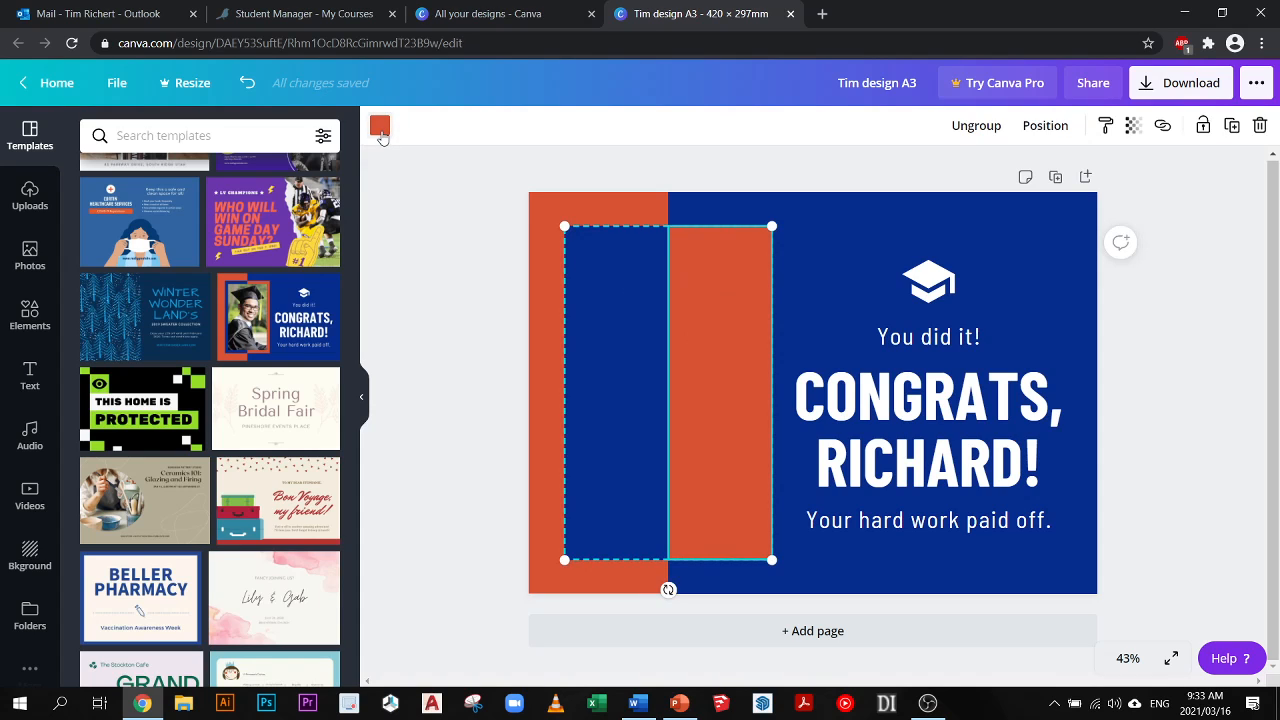
{"action": "left_click", "coordinate": [614, 263]}
{"action": "left_click", "coordinate": [677, 262]}
{"action": "left_click", "coordinate": [634, 254]}
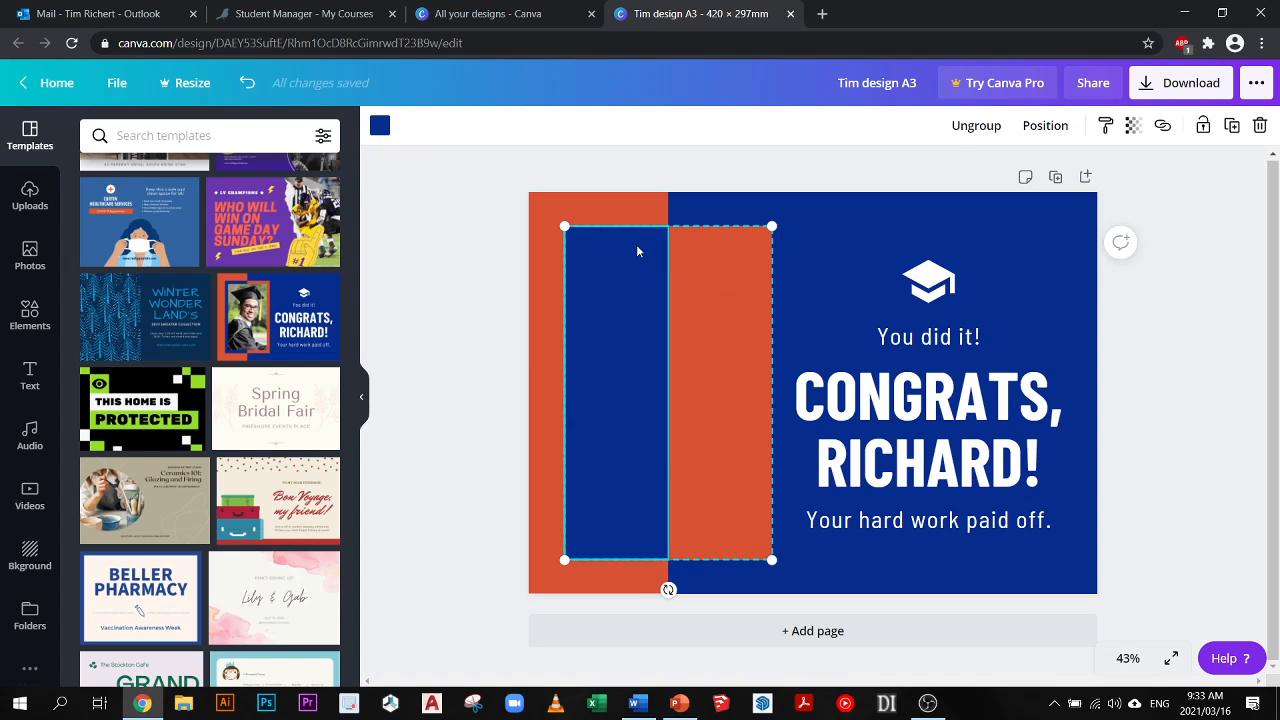
{"action": "right_click", "coordinate": [623, 271]}
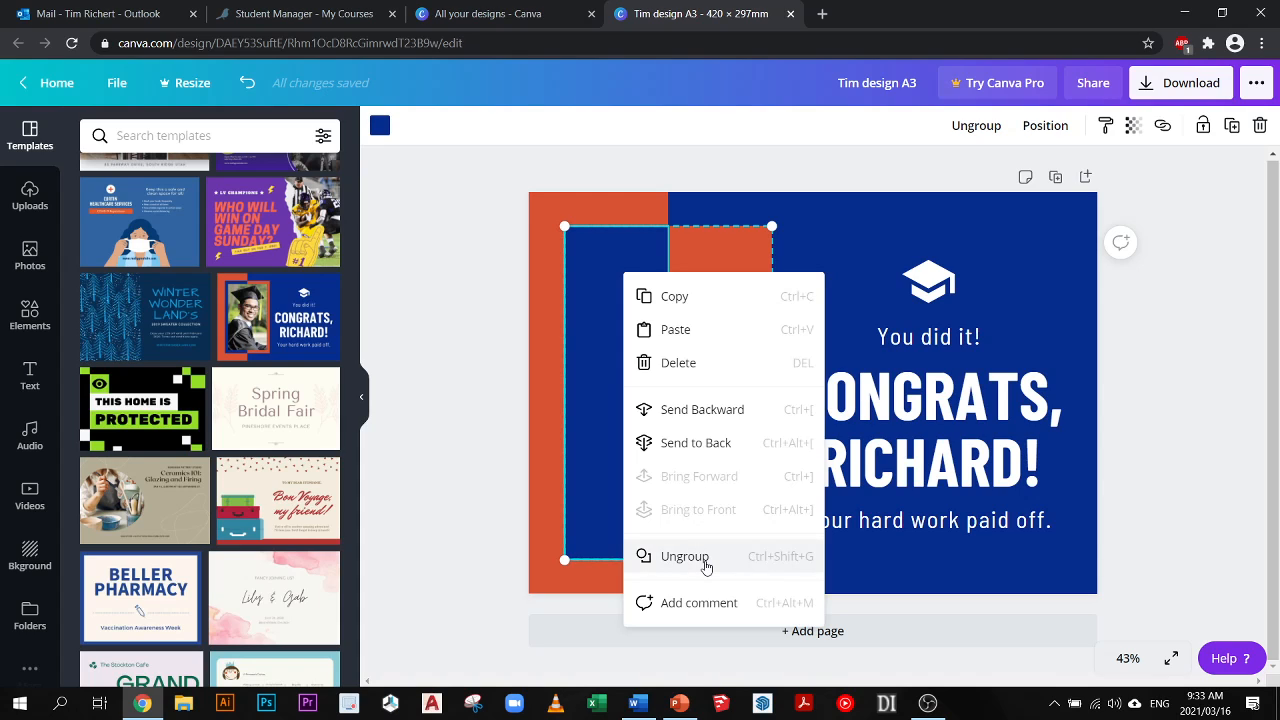
{"action": "left_click", "coordinate": [494, 354]}
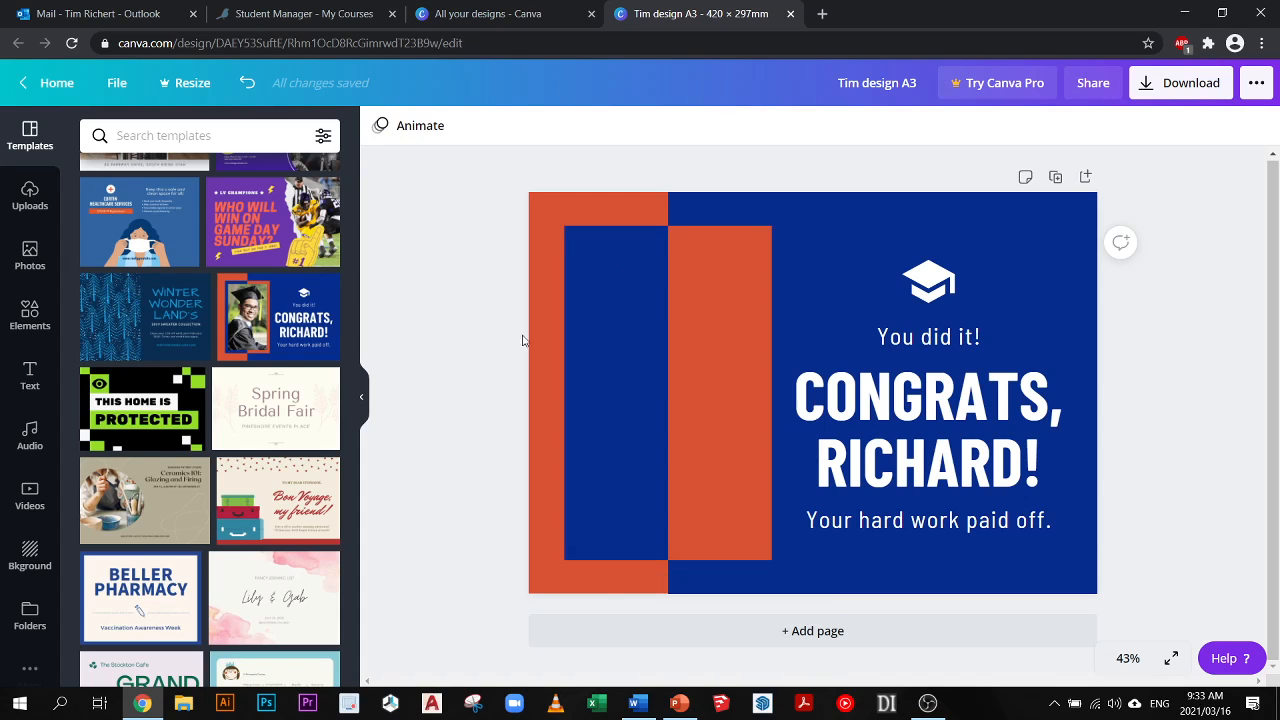
- Recolour the blue half of the grouped inner rectangle with the custom green #2CBB3E
{"action": "left_click", "coordinate": [608, 295]}
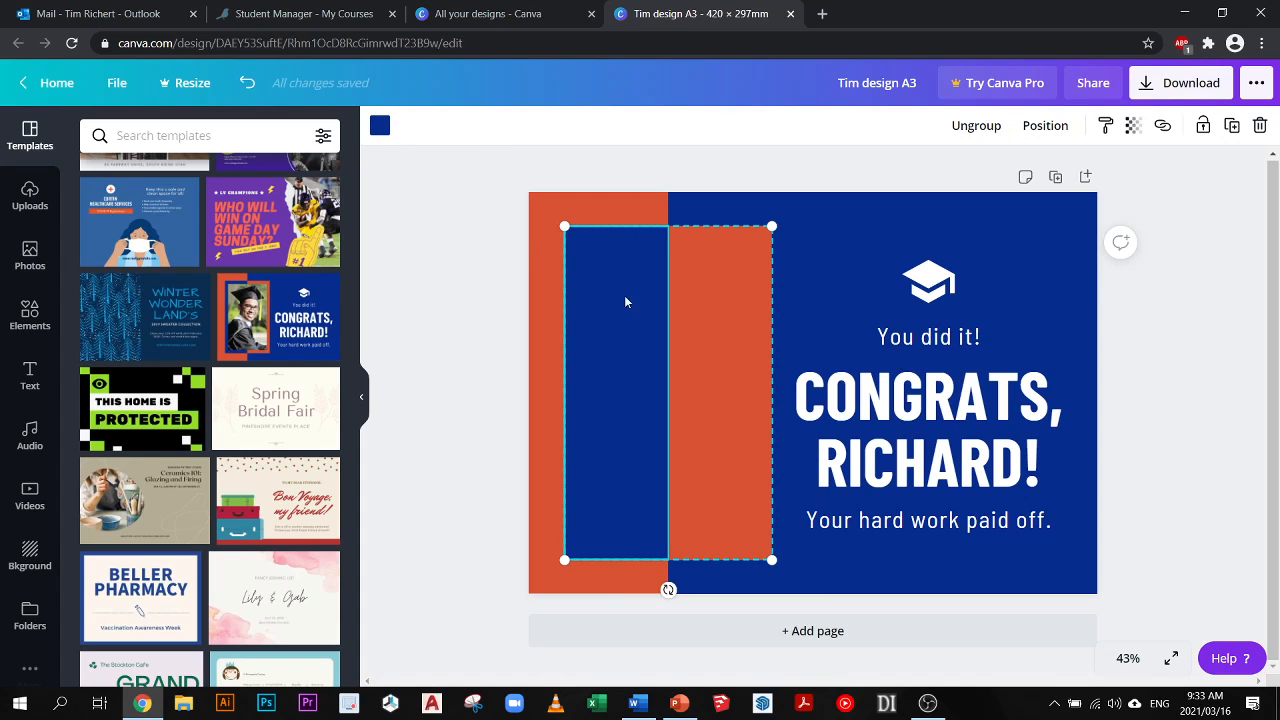
{"action": "left_click", "coordinate": [380, 133]}
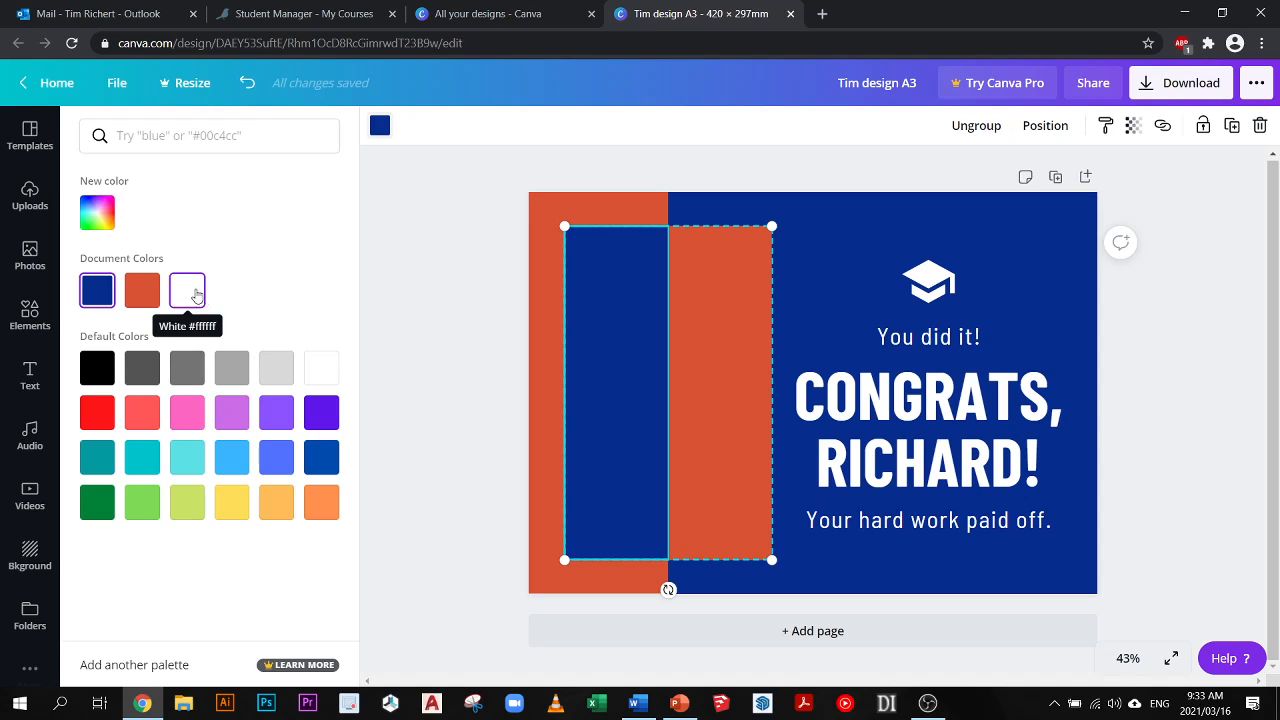
{"action": "left_click", "coordinate": [104, 224]}
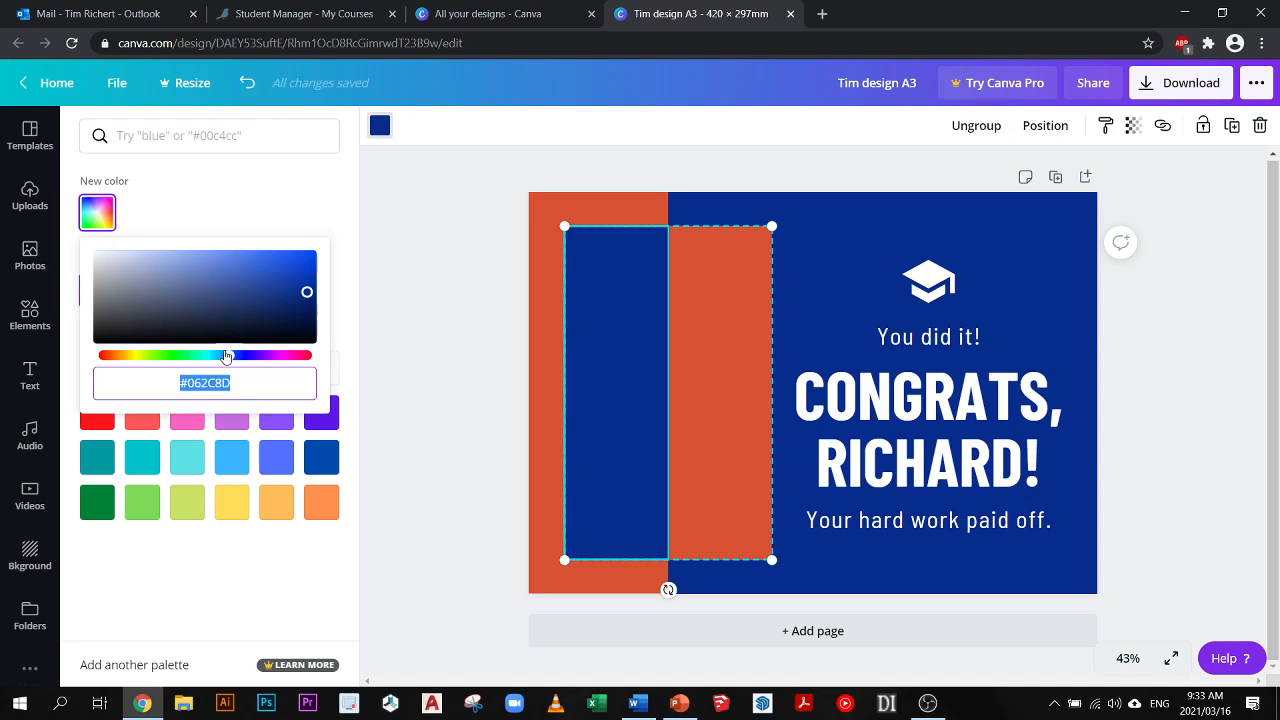
{"action": "left_click_drag", "start_coordinate": [193, 357], "coordinate": [177, 356]}
{"action": "left_click_drag", "start_coordinate": [306, 294], "coordinate": [264, 279]}
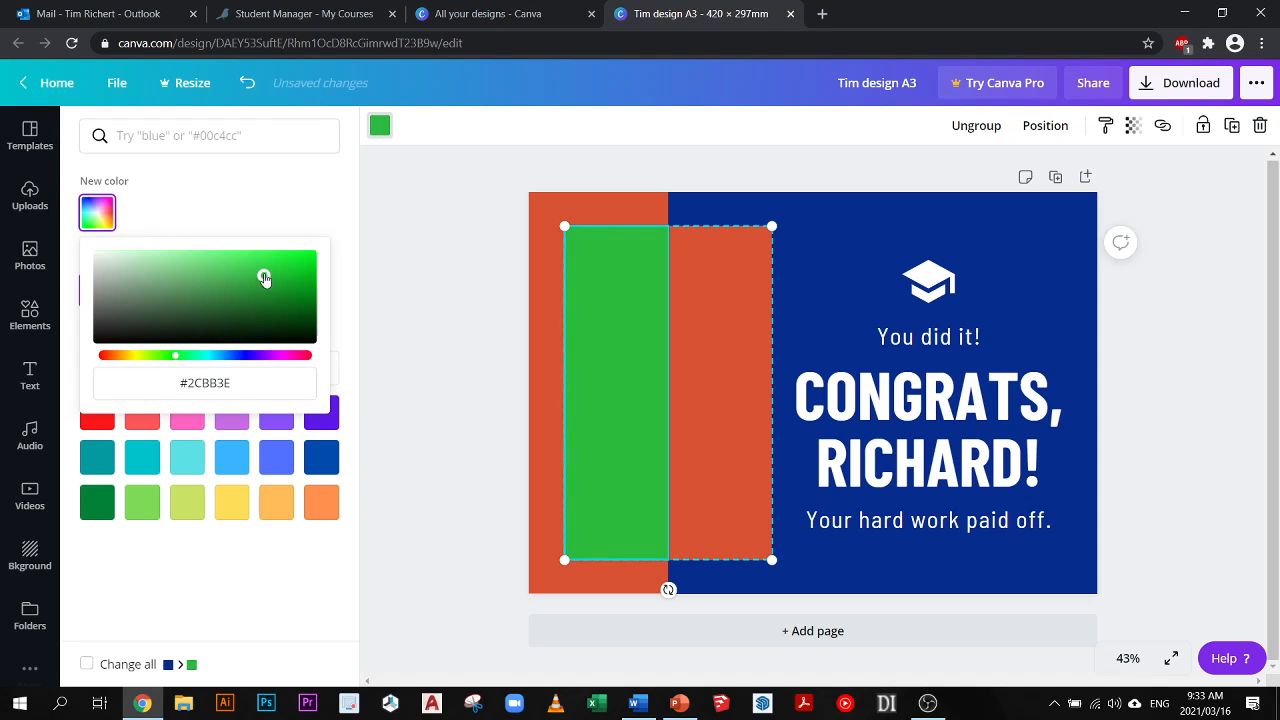
{"action": "left_click", "coordinate": [256, 212]}
- Ungroup the green and orange rectangles and move them apart, green to the page's left edge and orange towards the congratulations text
{"action": "right_click", "coordinate": [668, 274]}
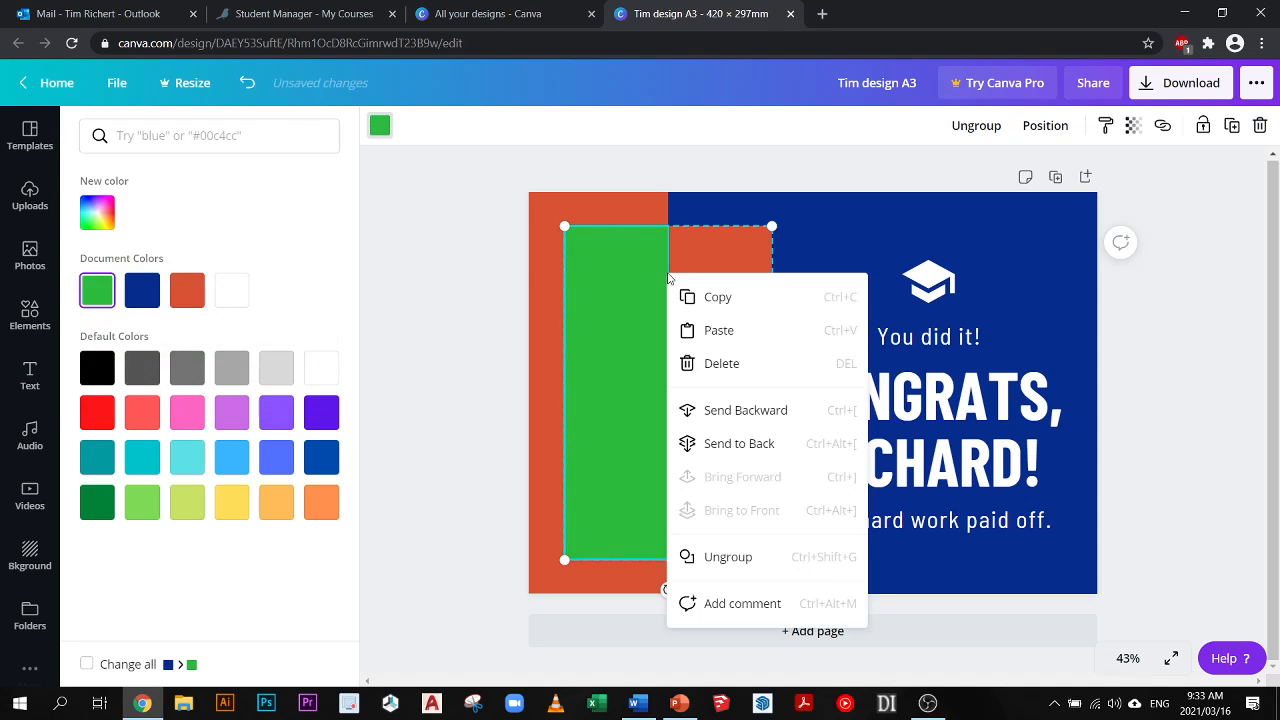
{"action": "left_click", "coordinate": [740, 570]}
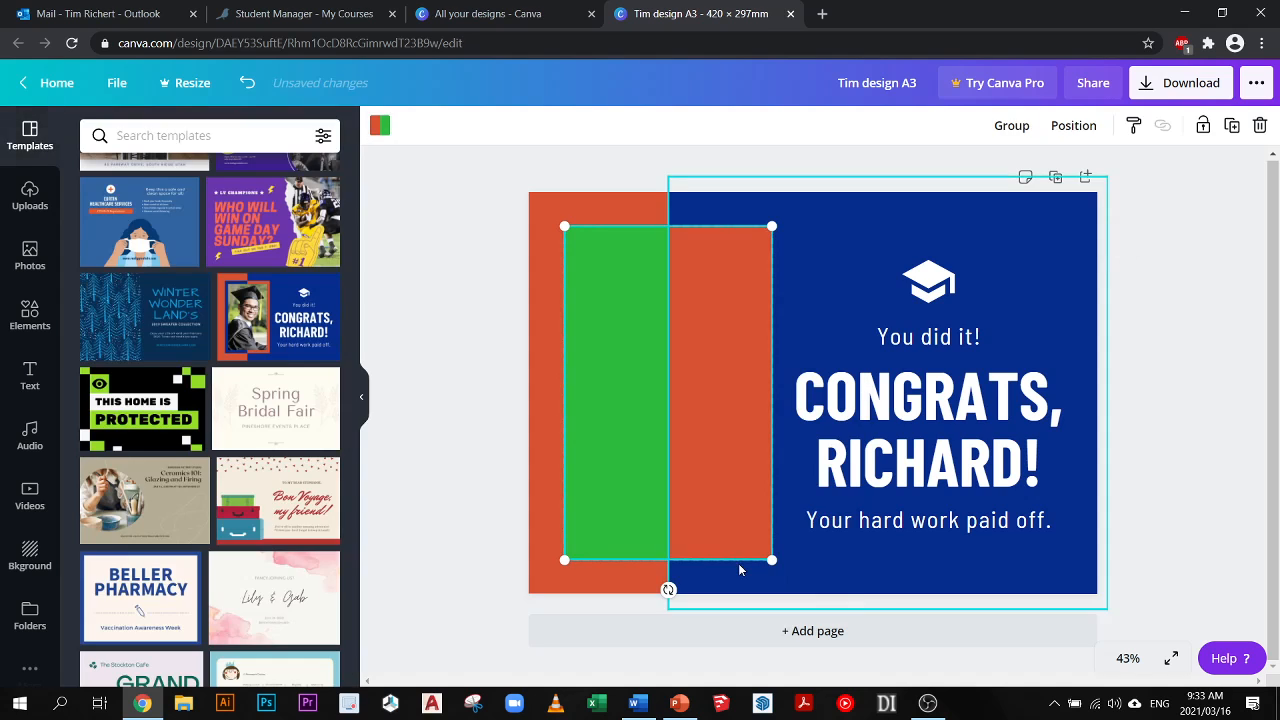
{"action": "left_click", "coordinate": [627, 307]}
{"action": "left_click", "coordinate": [701, 312]}
{"action": "left_click", "coordinate": [635, 304]}
{"action": "left_click", "coordinate": [698, 304]}
{"action": "left_click_drag", "start_coordinate": [611, 303], "coordinate": [544, 302]}
{"action": "left_click_drag", "start_coordinate": [700, 305], "coordinate": [759, 298]}
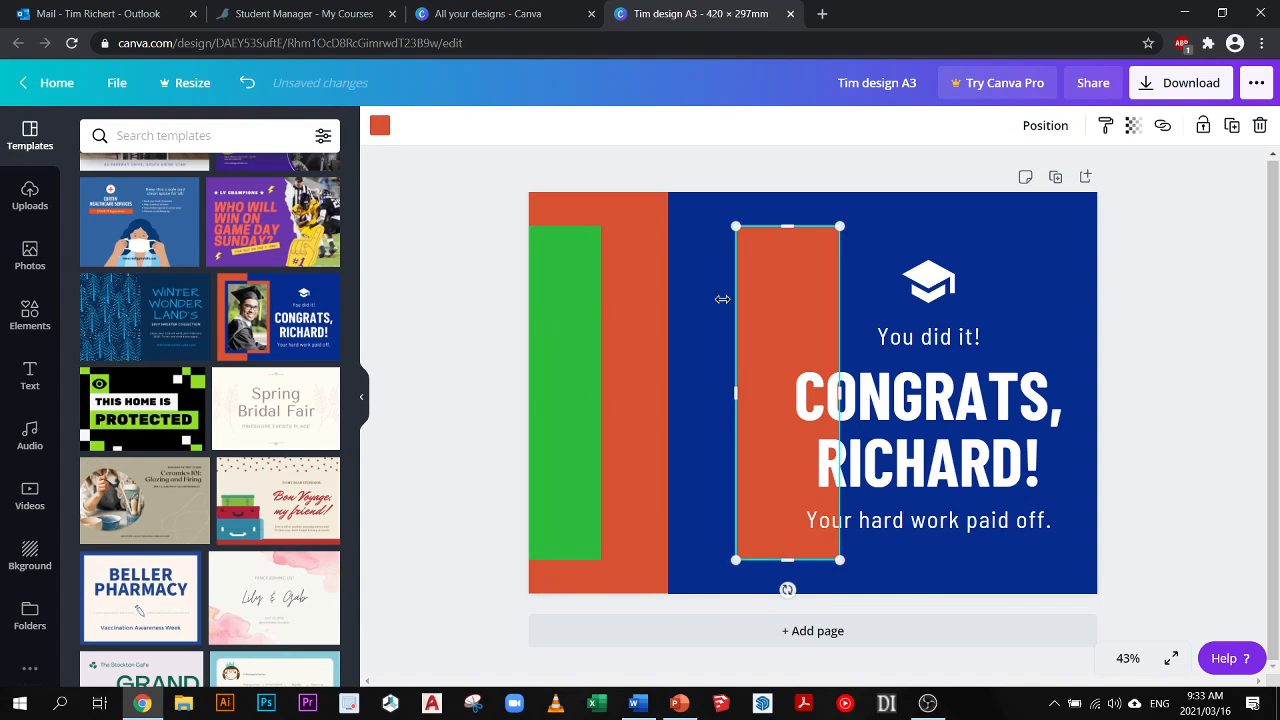
- Undo the separation of the two rectangles and the green recolouring
{"action": "key", "text": "ctrl+z"}
{"action": "key", "text": "ctrl+z"}
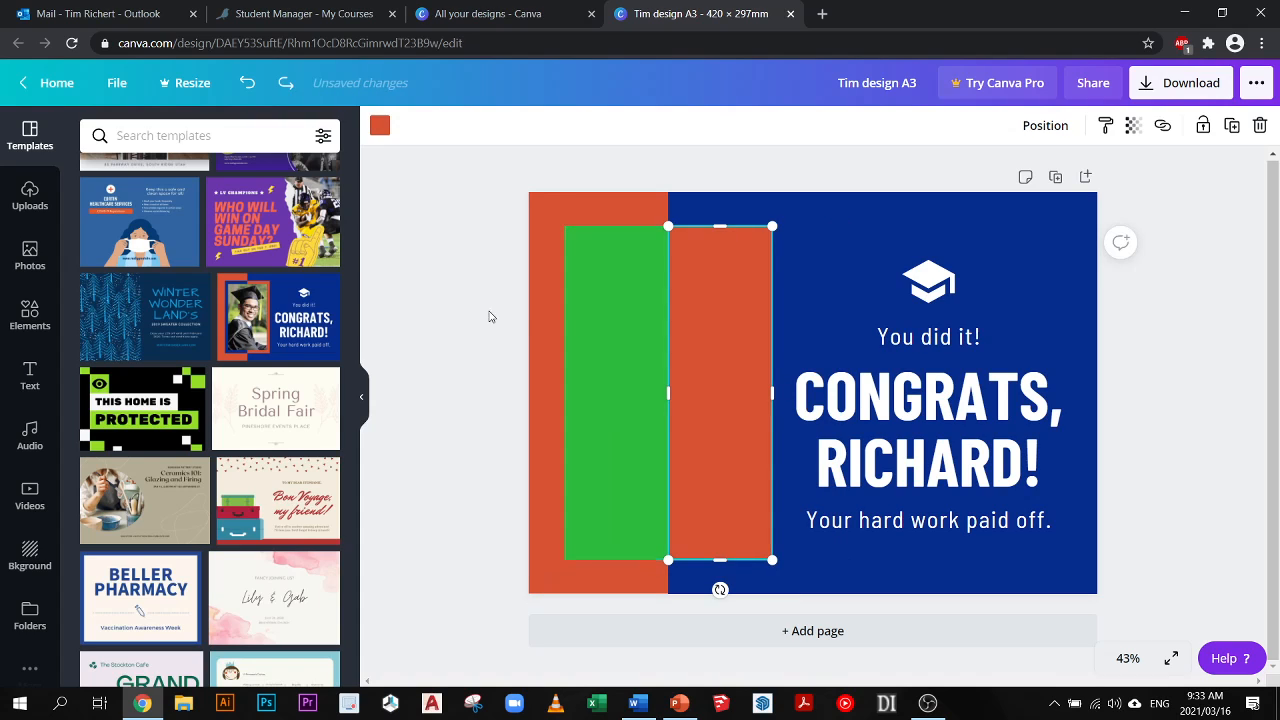
{"action": "left_click", "coordinate": [471, 314]}
{"action": "key", "text": "ctrl+z"}
{"action": "key", "text": "ctrl+z"}
{"action": "key", "text": "ctrl+z"}
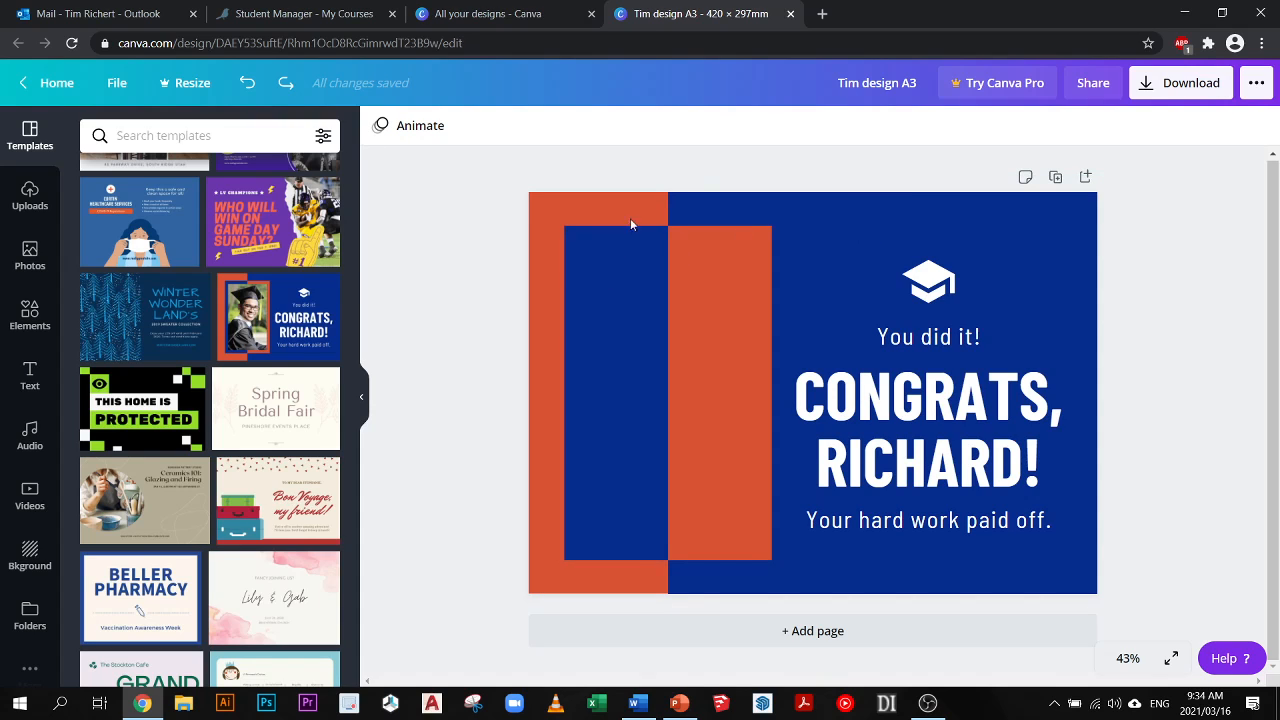
- Select the group containing the graduation cap and congratulations text
{"action": "left_click", "coordinate": [919, 408]}
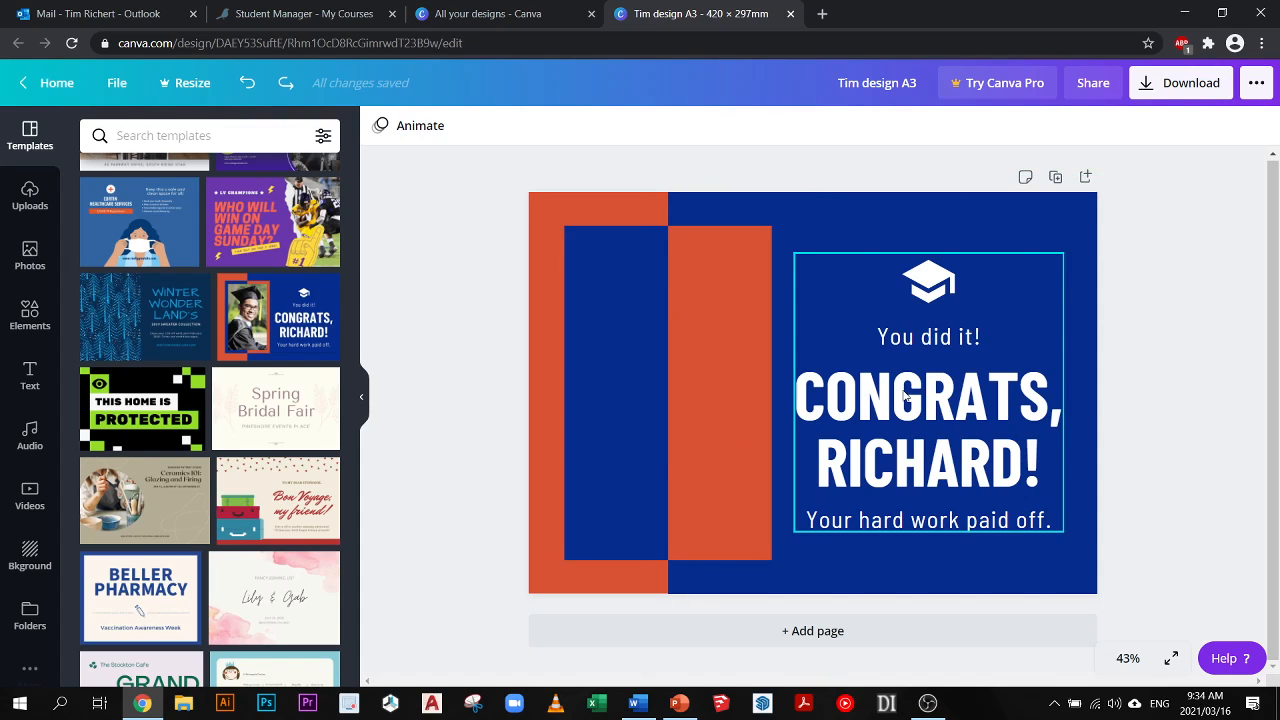
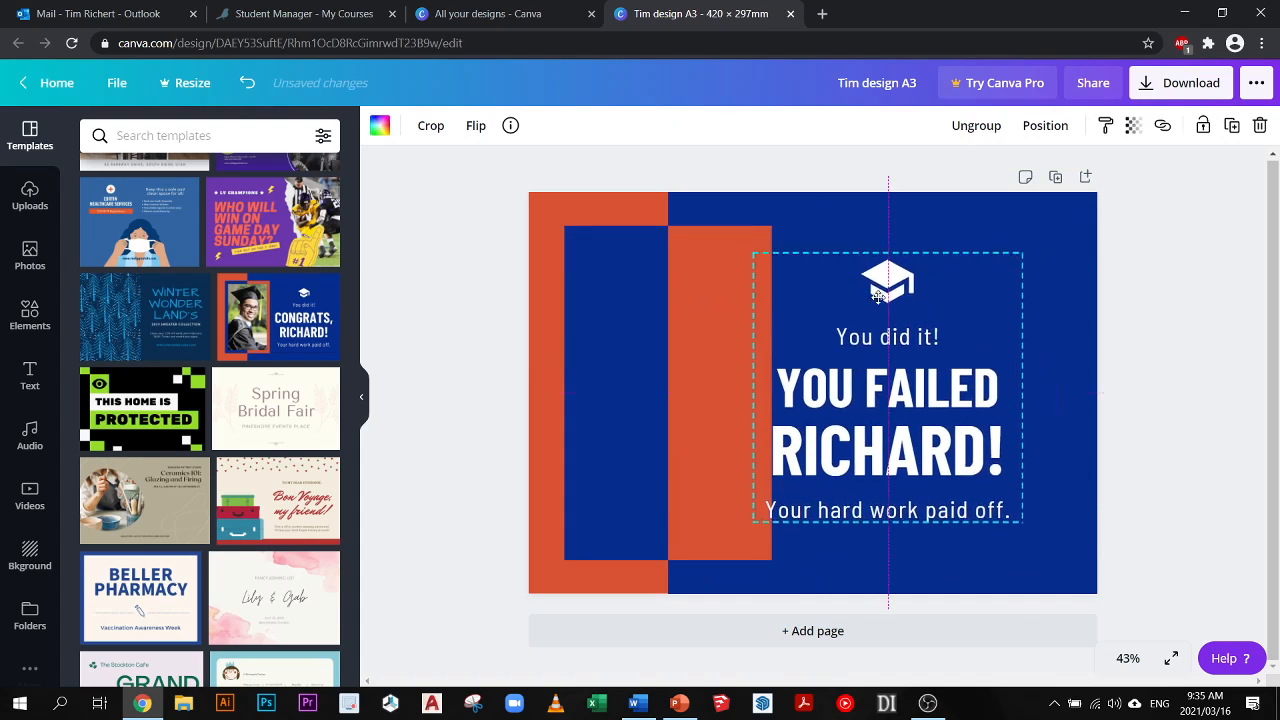
- Ungroup the graduation cap and congratulations text, and select the cap on its own
{"action": "right_click", "coordinate": [929, 290]}
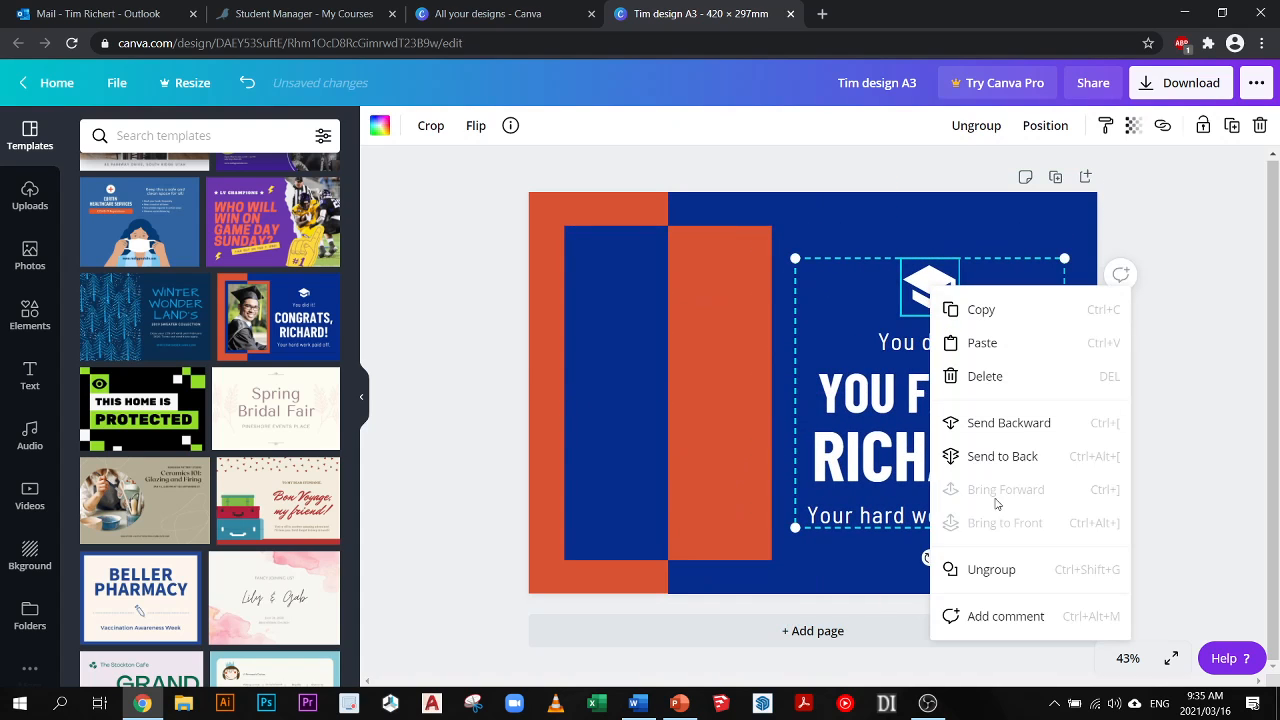
{"action": "left_click", "coordinate": [993, 569]}
{"action": "left_click", "coordinate": [1237, 440]}
{"action": "left_click", "coordinate": [943, 293]}
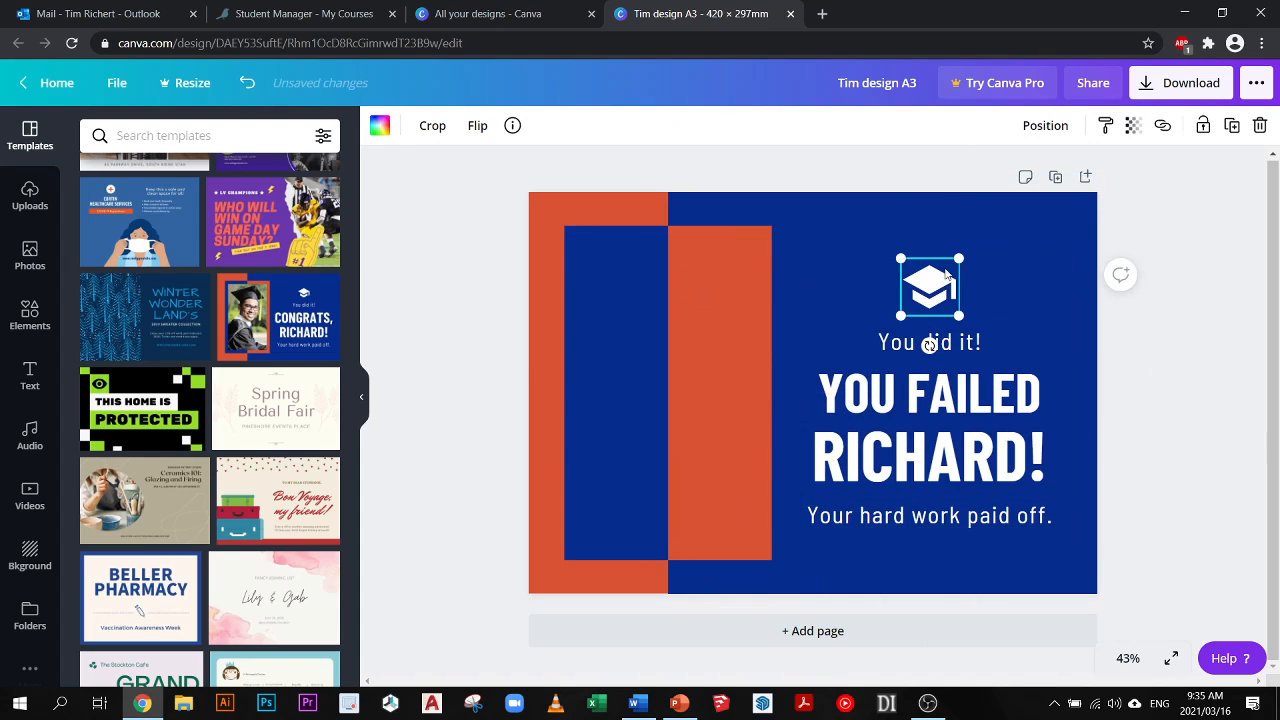
- Move the graduation cap, "You did it!" and the main heading upwards, and the "Your hard work paid off." line slightly down
{"action": "mouse_move", "coordinate": [939, 288]}
{"action": "left_mouse_down"}
{"action": "mouse_move", "coordinate": [909, 243]}
{"action": "mouse_move", "coordinate": [938, 289]}
{"action": "left_mouse_up"}
{"action": "key", "text": "ctrl+z"}
{"action": "left_click_drag", "start_coordinate": [937, 346], "coordinate": [937, 314]}
{"action": "left_click", "coordinate": [940, 372]}
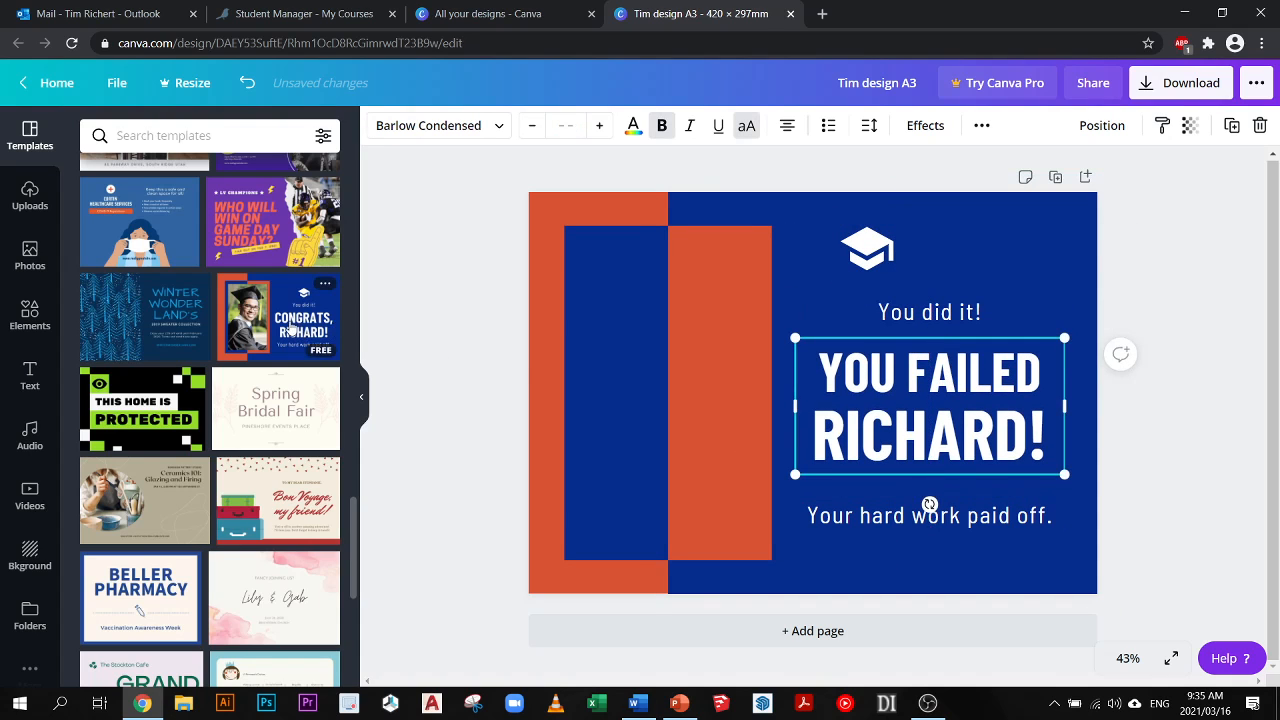
{"action": "left_click_drag", "start_coordinate": [925, 514], "coordinate": [925, 524]}
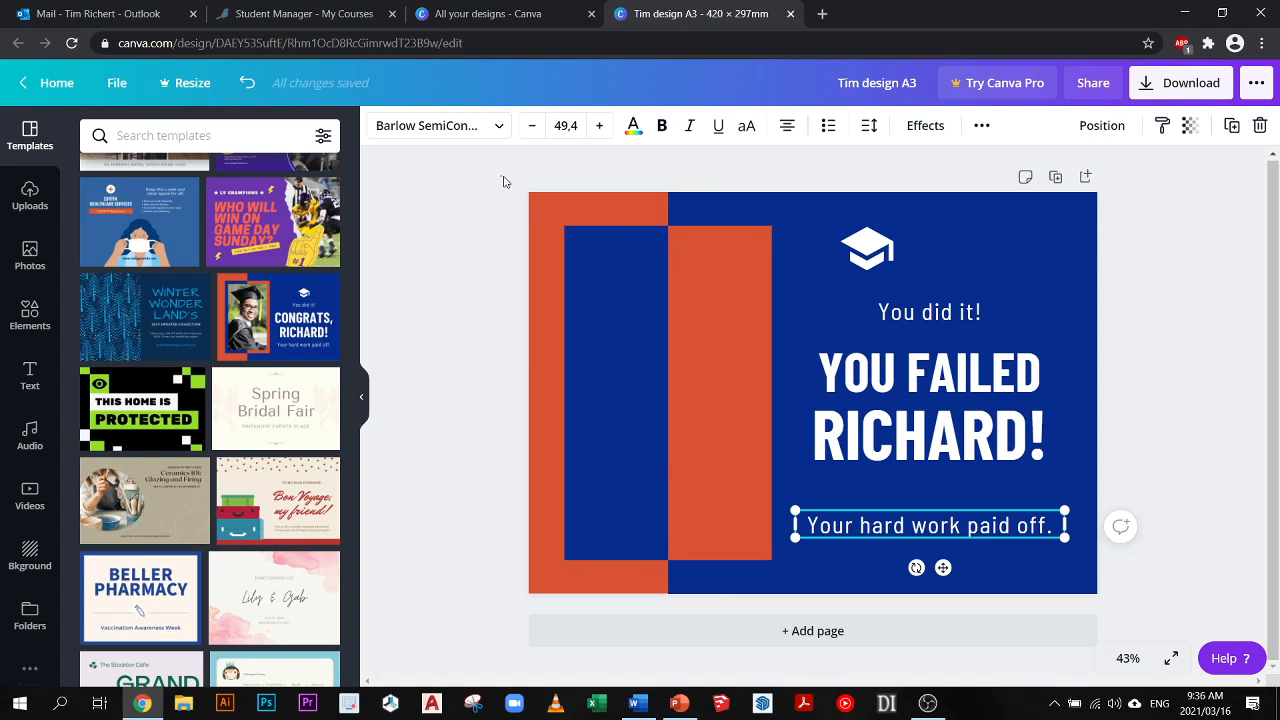
- Delete the inner blue rectangle, the graduation cap and all remaining rectangles and text, leaving only the page background
{"action": "left_click_drag", "start_coordinate": [501, 176], "coordinate": [553, 218]}
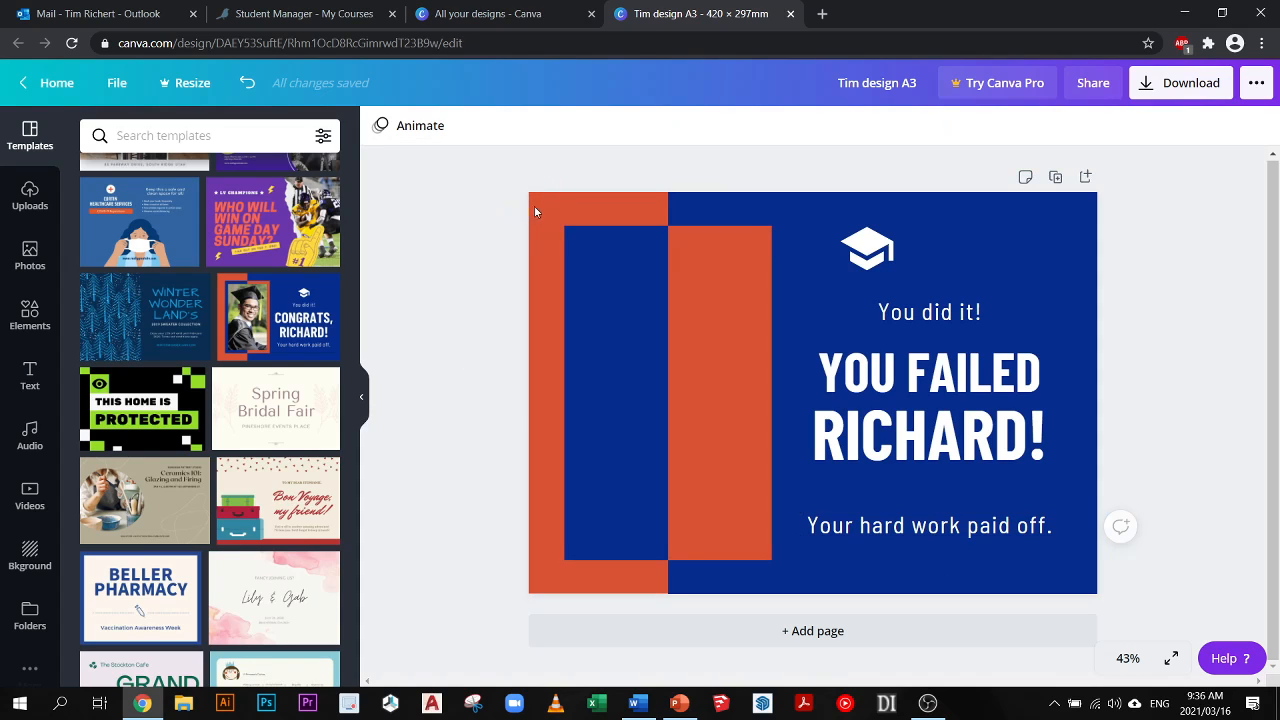
{"action": "left_click", "coordinate": [600, 243]}
{"action": "key", "text": "Delete"}
{"action": "left_click", "coordinate": [867, 255]}
{"action": "key", "text": "Delete"}
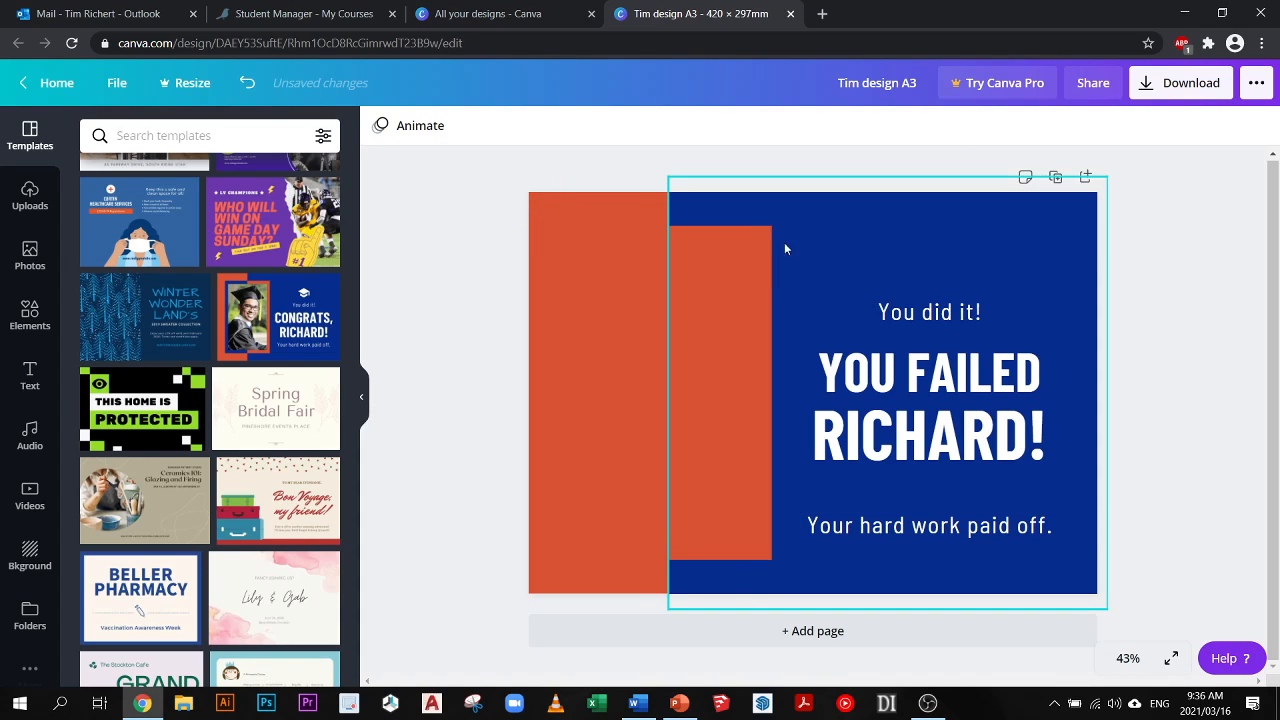
{"action": "left_click_drag", "start_coordinate": [466, 160], "coordinate": [1166, 612]}
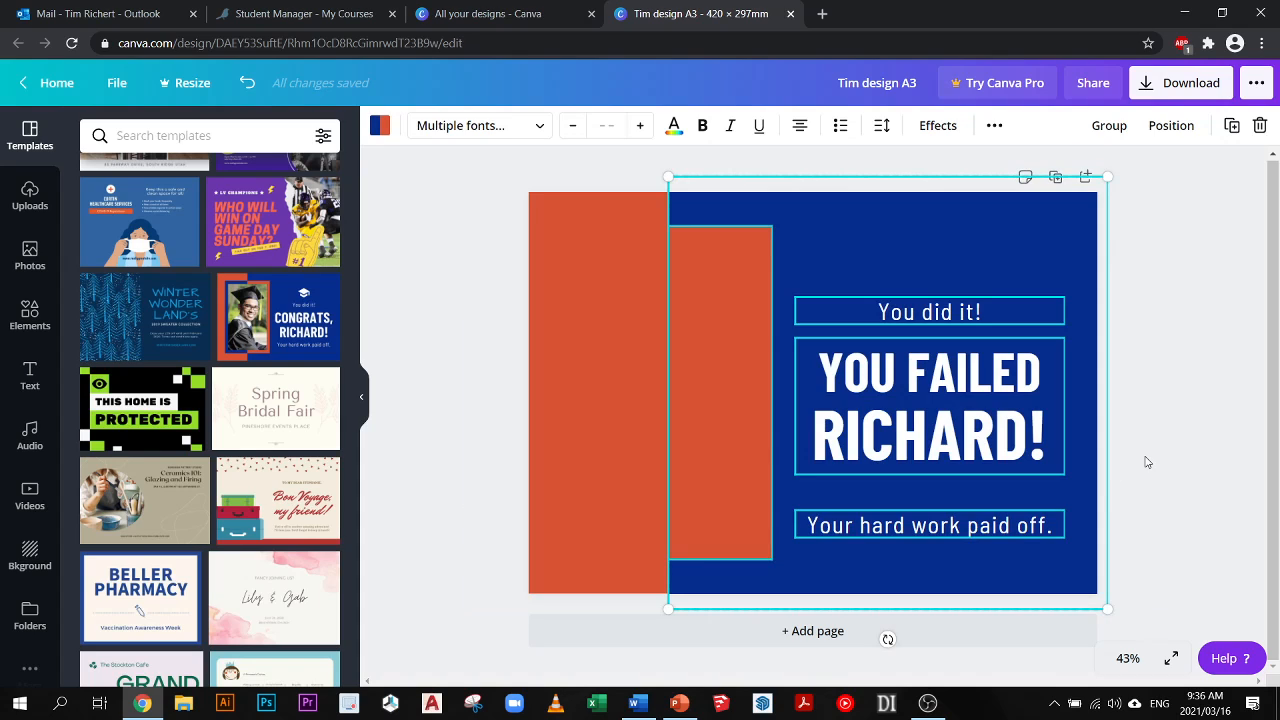
{"action": "key", "text": "Delete"}
- Try to move the orange page background and to catch it with a selection box around the page
{"action": "left_click", "coordinate": [815, 427]}
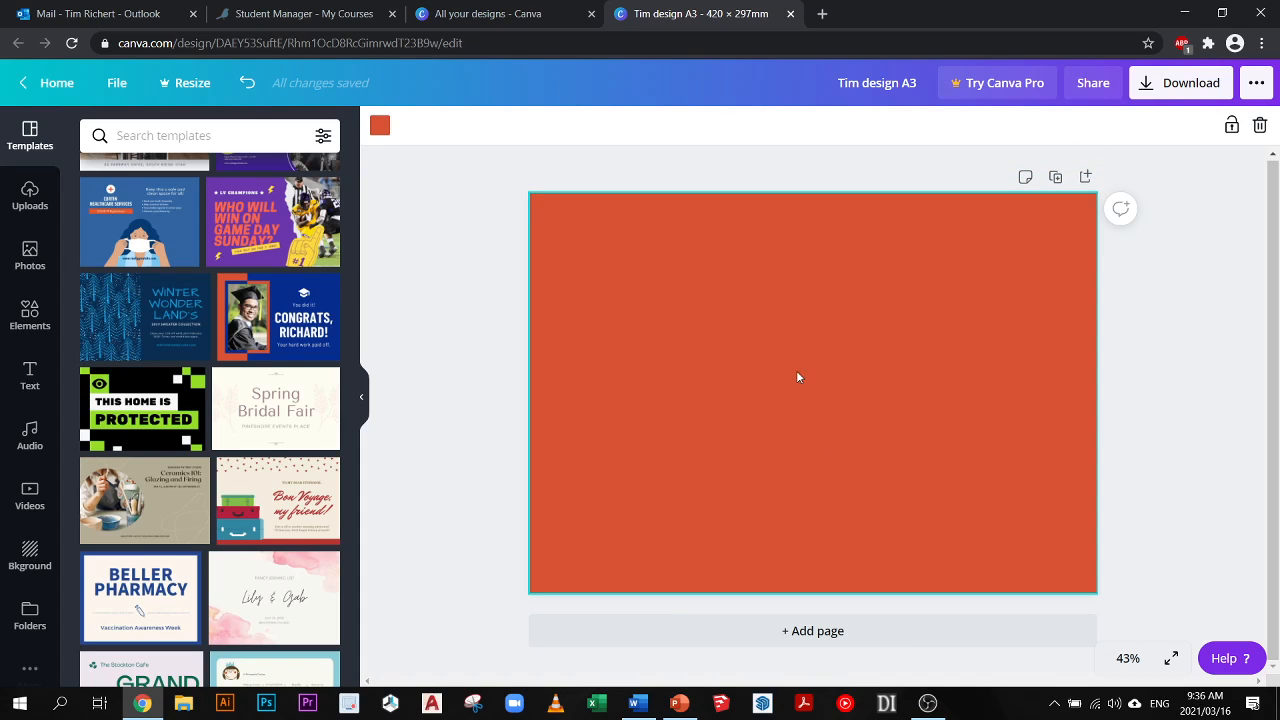
{"action": "left_click_drag", "start_coordinate": [797, 370], "coordinate": [715, 440]}
{"action": "left_click", "coordinate": [731, 309]}
{"action": "left_click", "coordinate": [710, 188]}
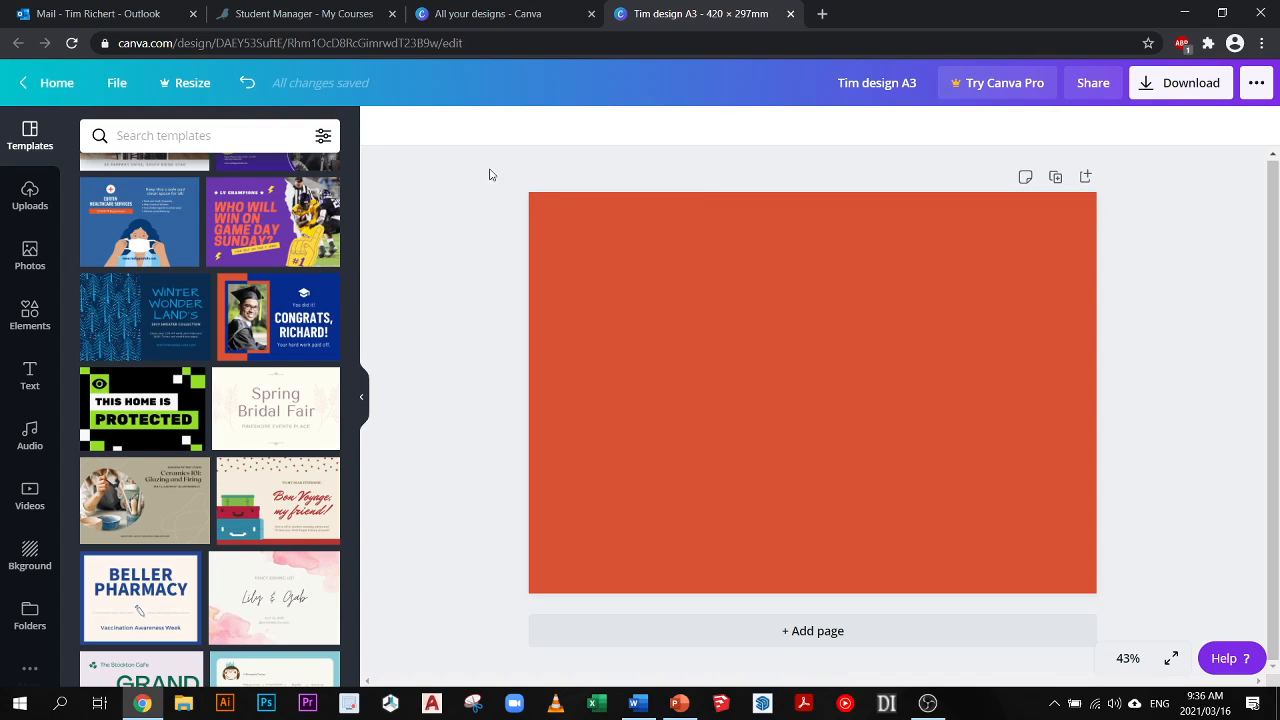
{"action": "left_click_drag", "start_coordinate": [492, 178], "coordinate": [1157, 600]}
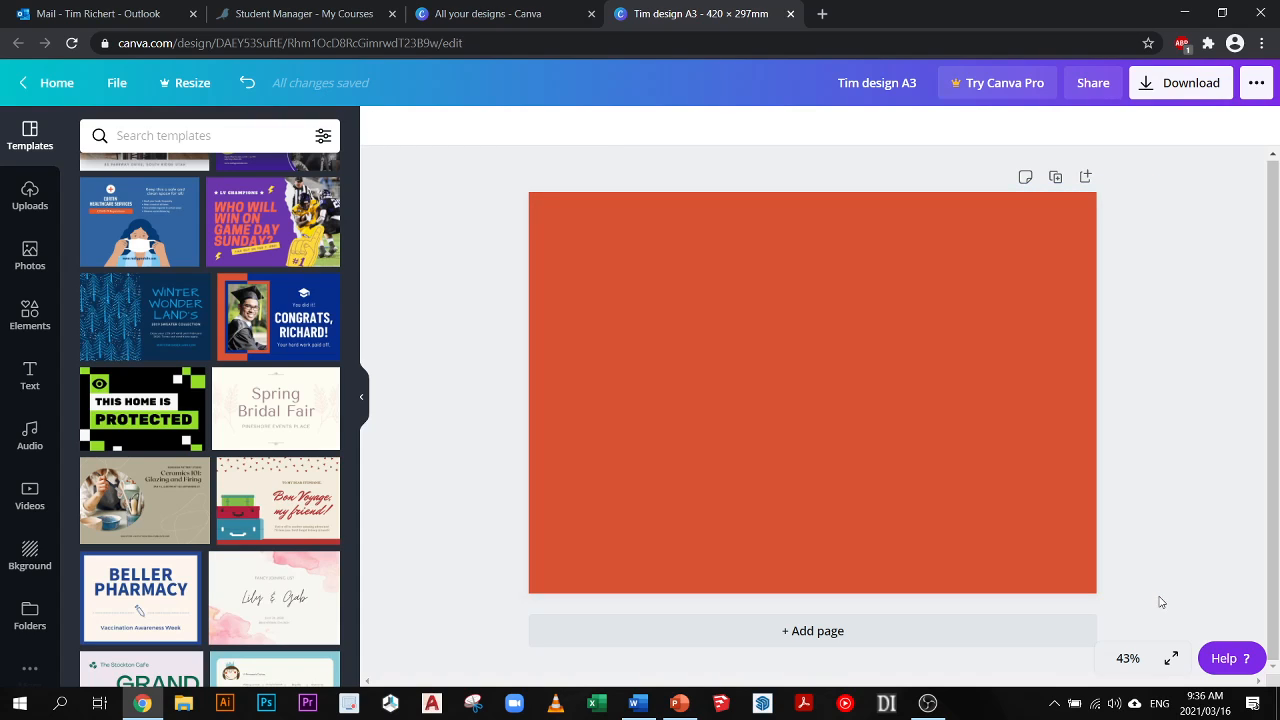
- Recolour the orange page background with the default white
{"action": "left_click", "coordinate": [556, 240]}
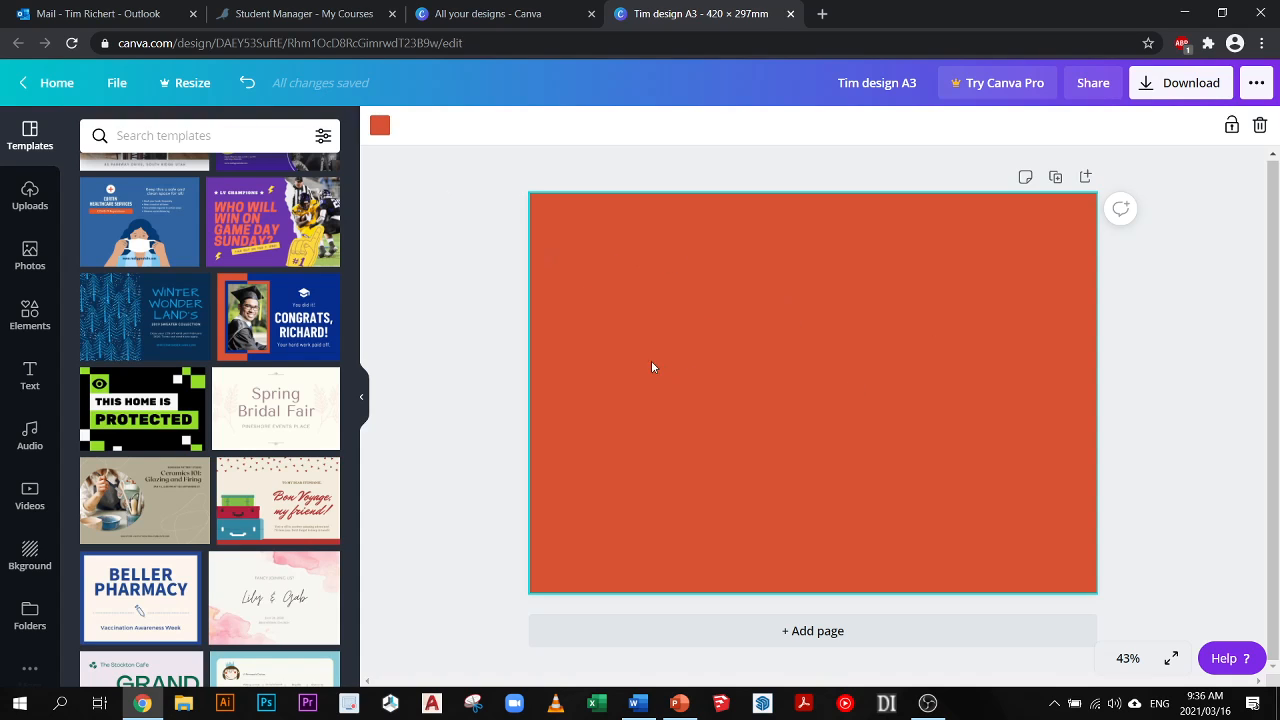
{"action": "left_click", "coordinate": [379, 125]}
{"action": "left_click", "coordinate": [320, 372]}
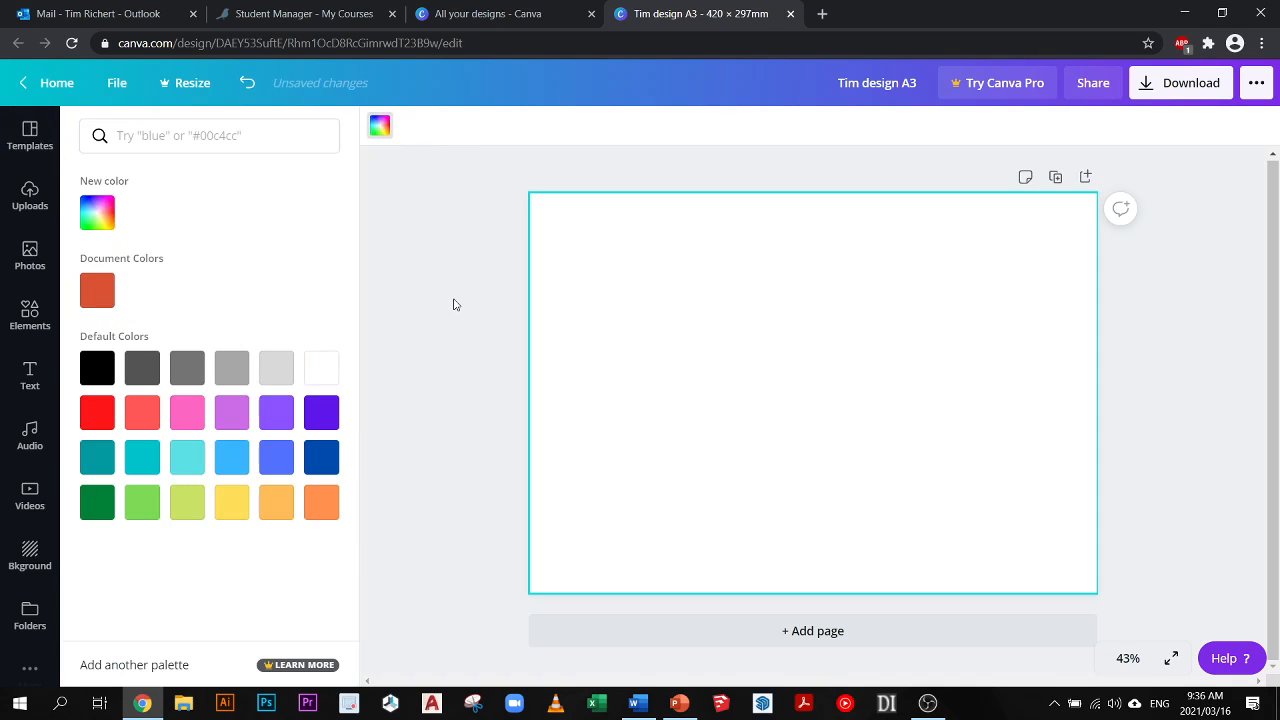
- Check the white page for leftover selectable elements with selection boxes across it
{"action": "left_click", "coordinate": [560, 297]}
{"action": "left_click_drag", "start_coordinate": [591, 190], "coordinate": [503, 317]}
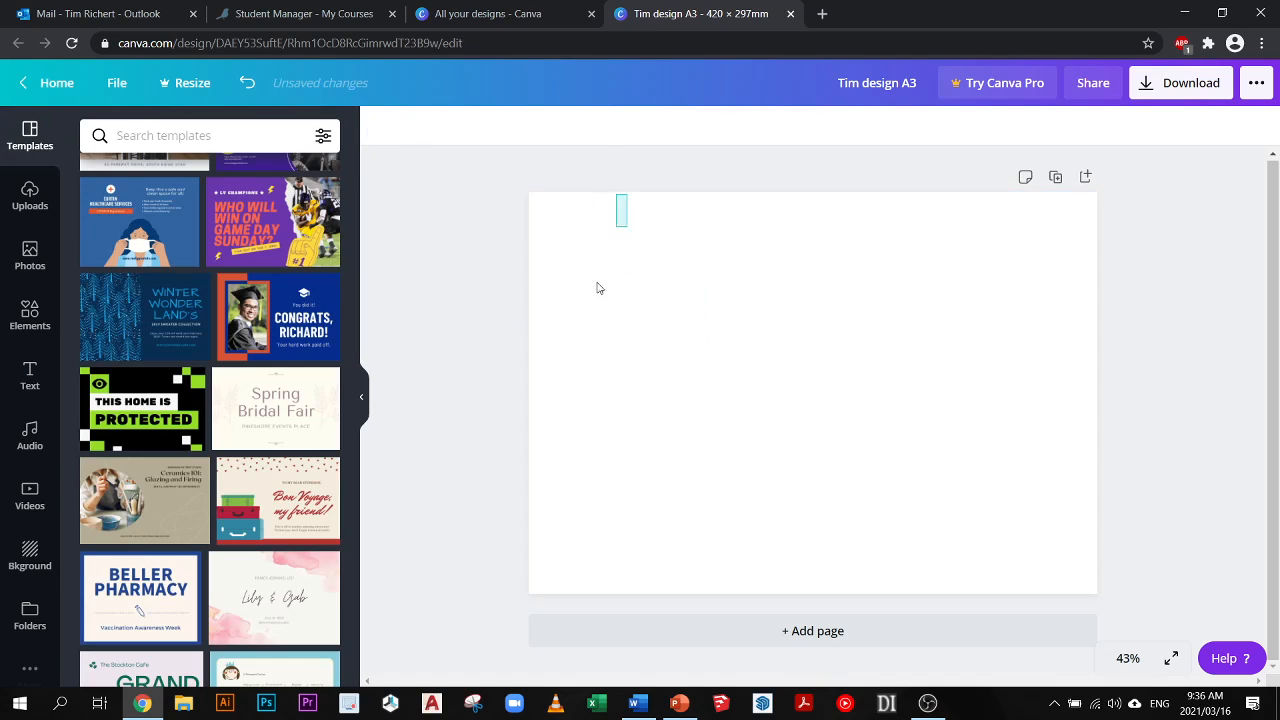
{"action": "left_click_drag", "start_coordinate": [597, 280], "coordinate": [517, 357]}
{"action": "left_click_drag", "start_coordinate": [510, 190], "coordinate": [1132, 620]}
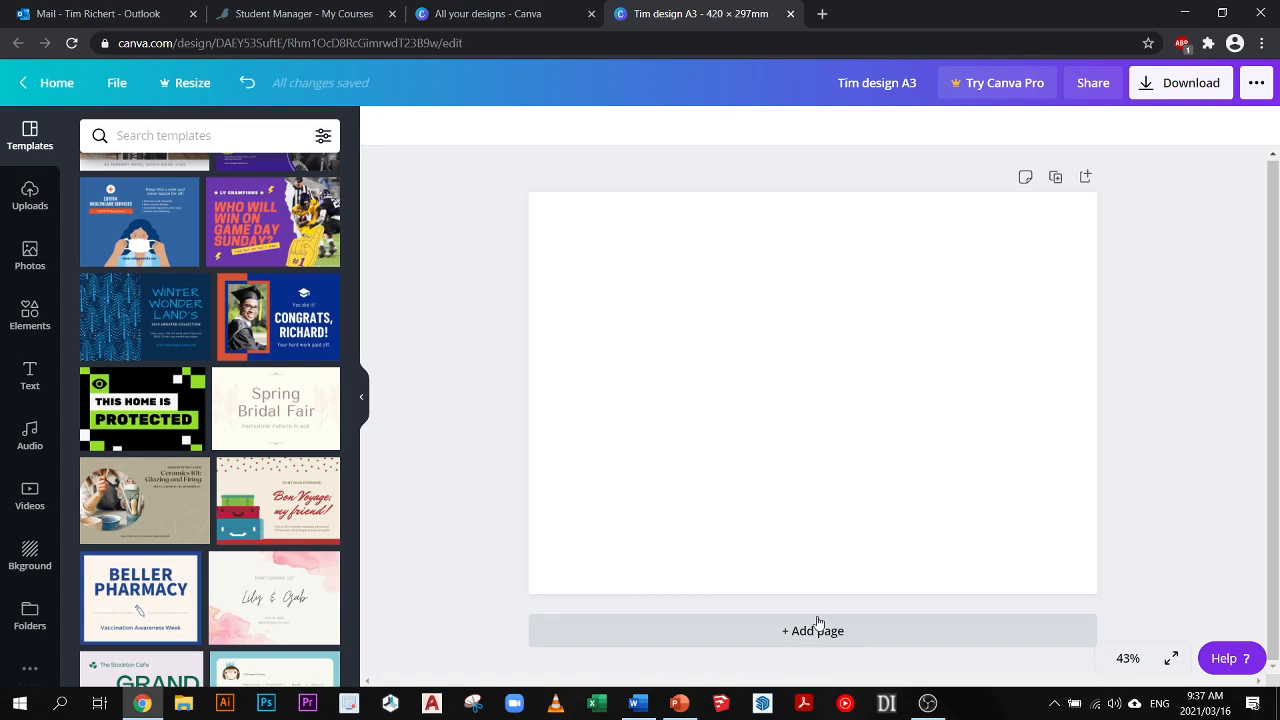
- Add a second blank page to the design and look over both pages
{"action": "left_click", "coordinate": [803, 640]}
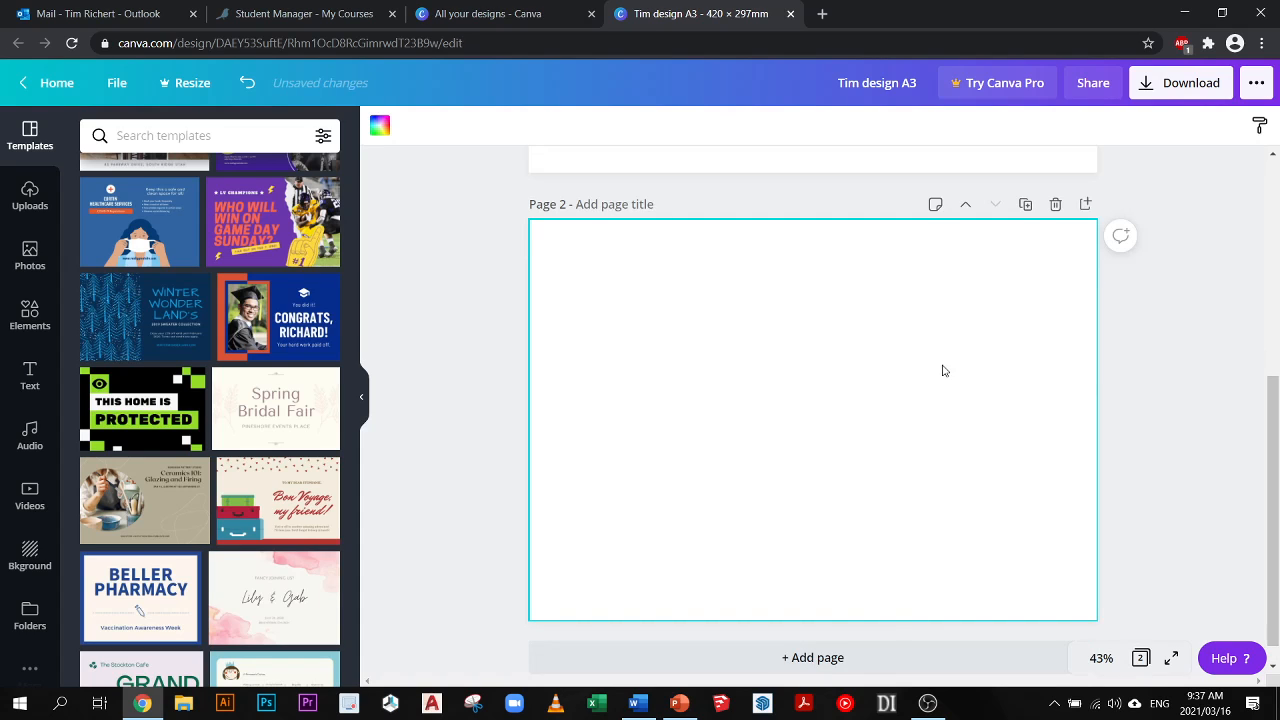
{"action": "scroll", "coordinate": [948, 391], "scroll_direction": "up", "scroll_amount": 3}
{"action": "scroll", "coordinate": [948, 391], "scroll_direction": "down", "scroll_amount": 2}
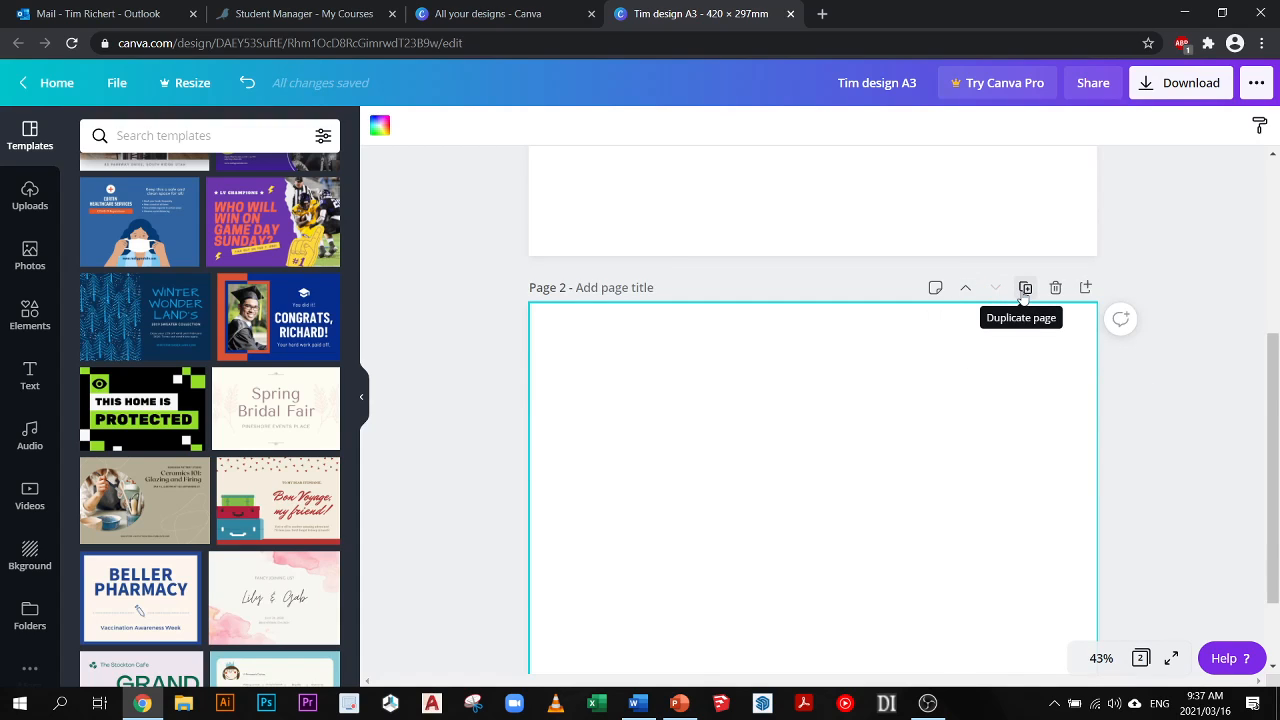
{"action": "scroll", "coordinate": [1025, 288], "scroll_direction": "up", "scroll_amount": 3}
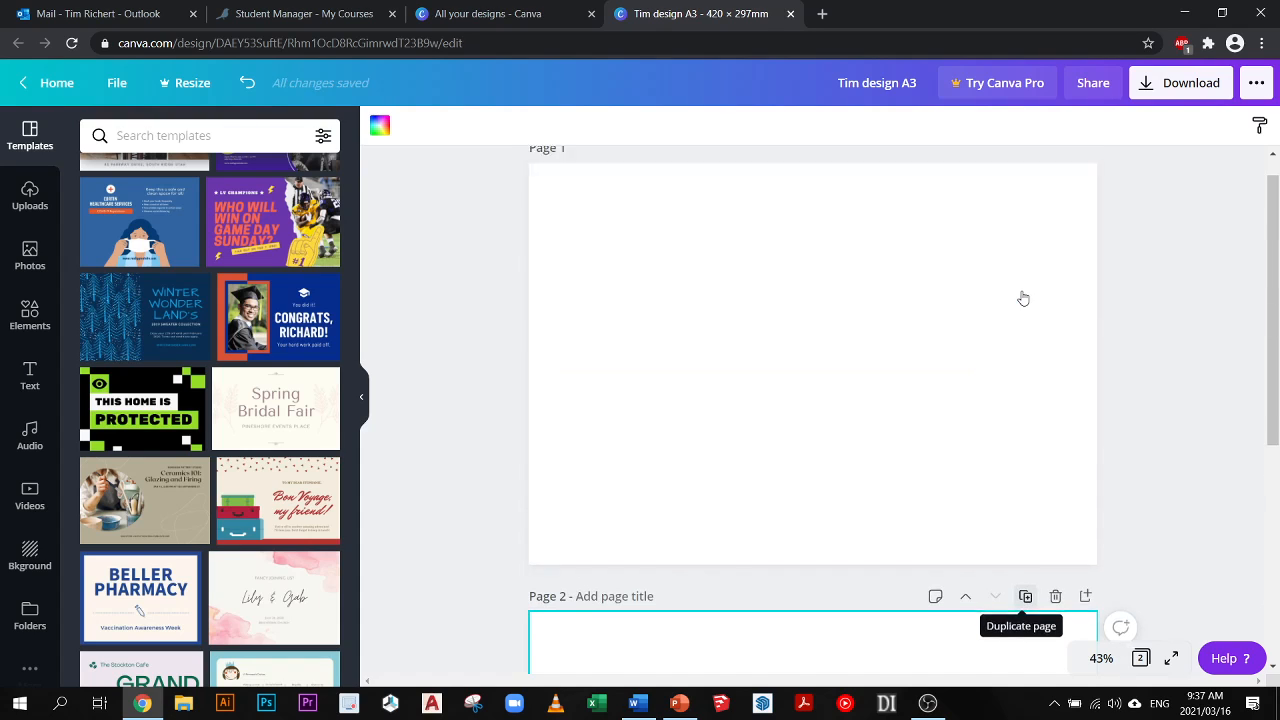
{"action": "left_click", "coordinate": [508, 290]}
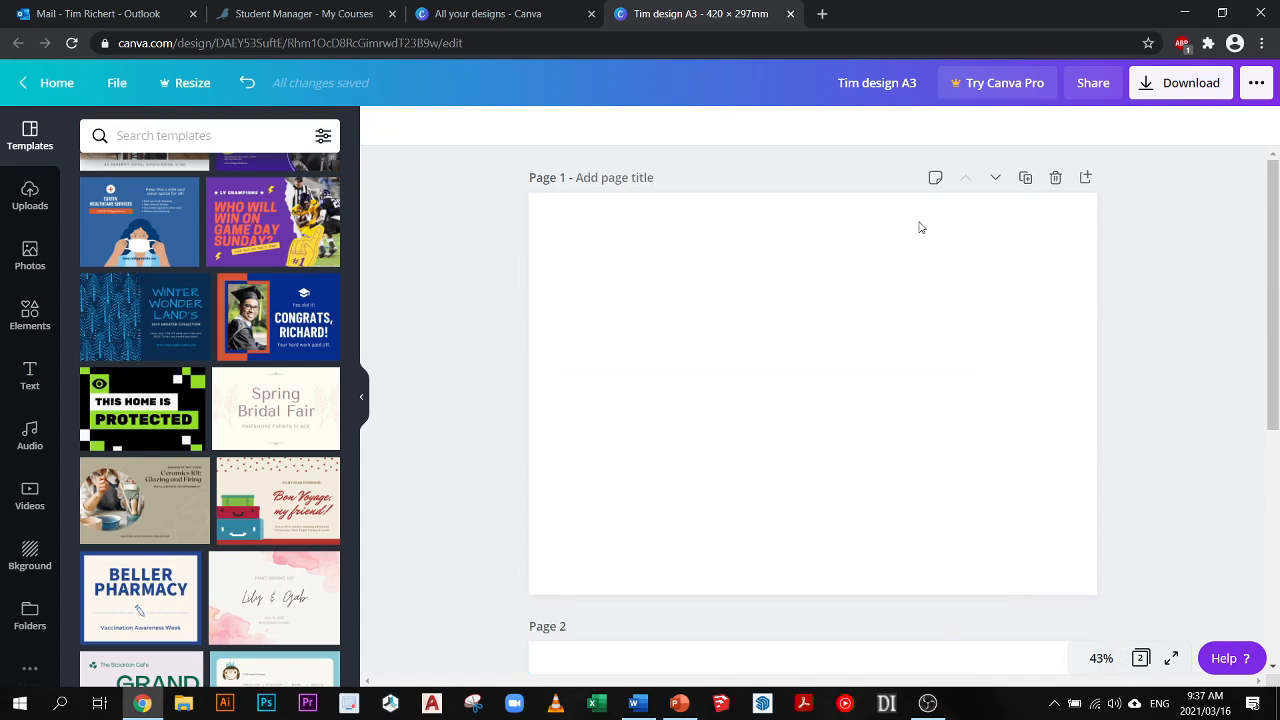
- Delete the blank page 2
{"action": "scroll", "coordinate": [714, 398], "scroll_direction": "down", "scroll_amount": 4}
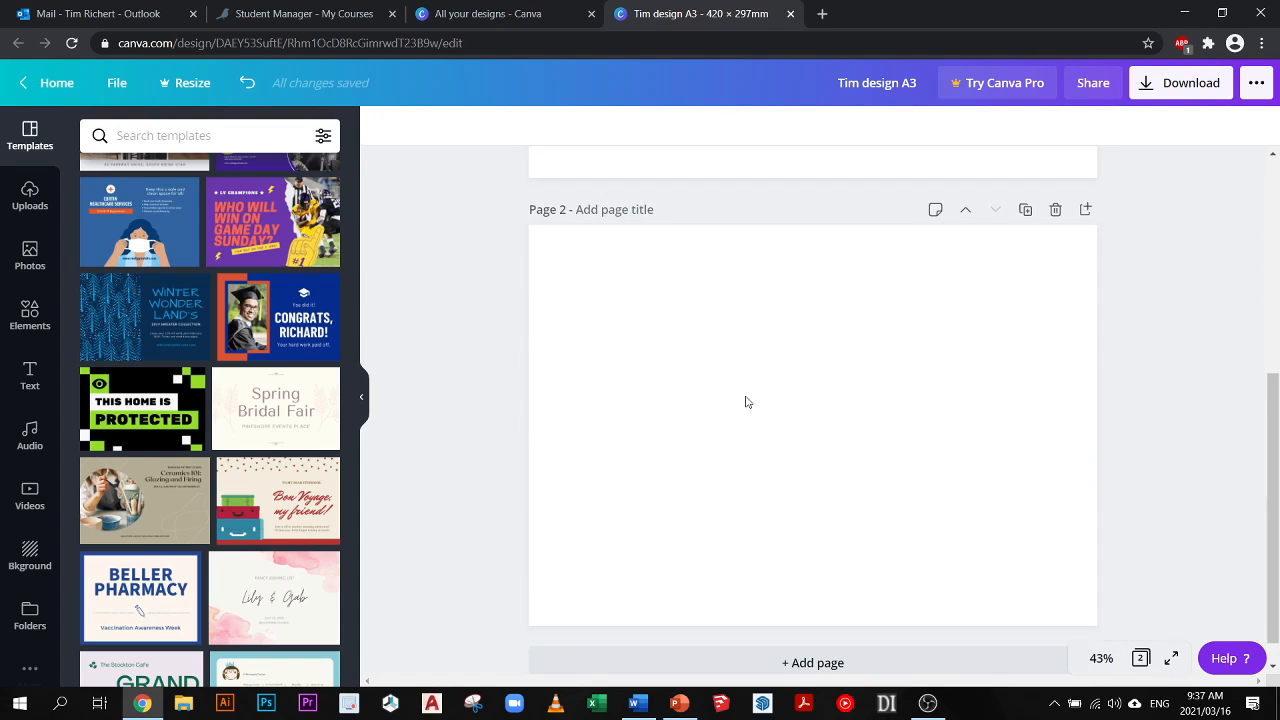
{"action": "scroll", "coordinate": [745, 402], "scroll_direction": "up", "scroll_amount": 4}
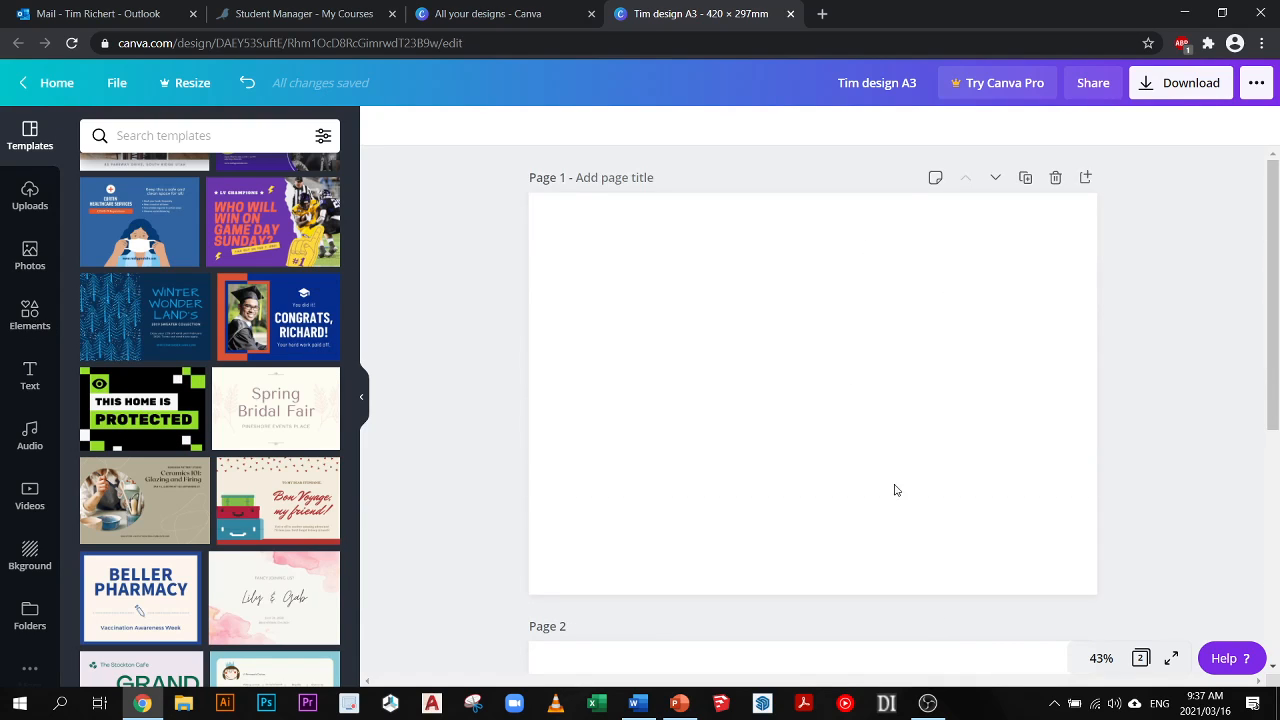
{"action": "scroll", "coordinate": [1047, 567], "scroll_direction": "down", "scroll_amount": 2}
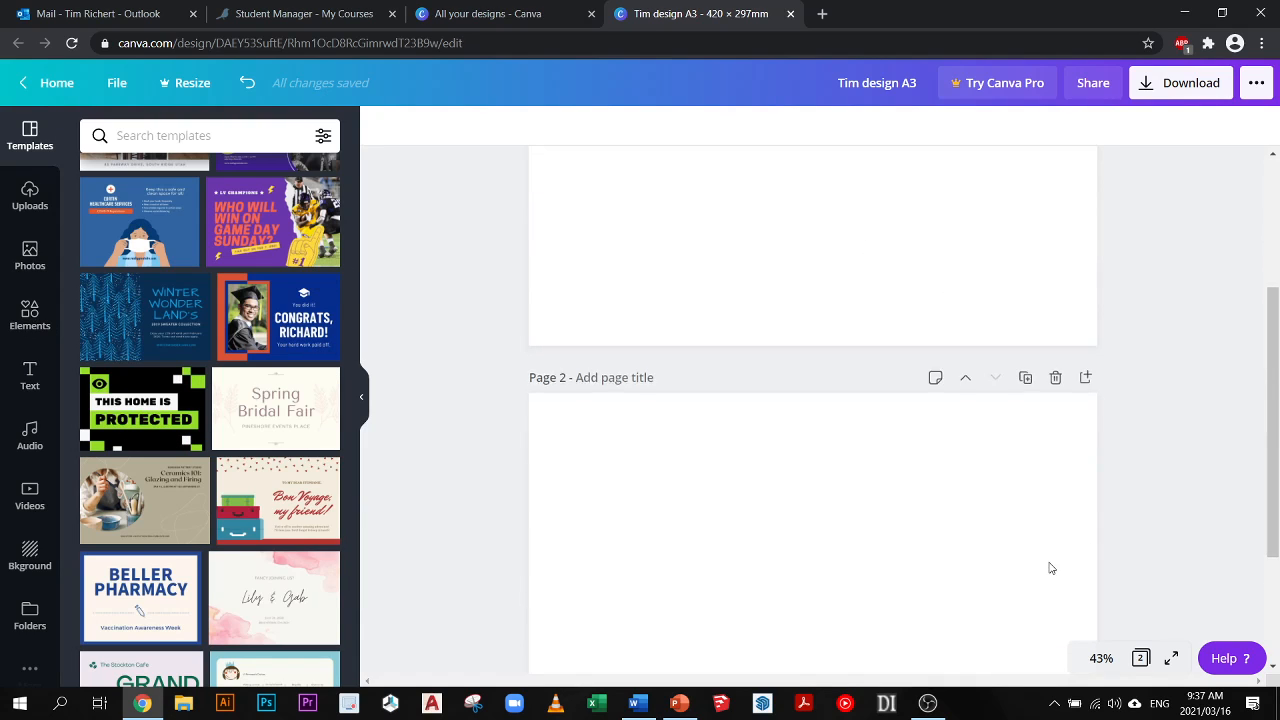
{"action": "left_click", "coordinate": [1056, 377]}
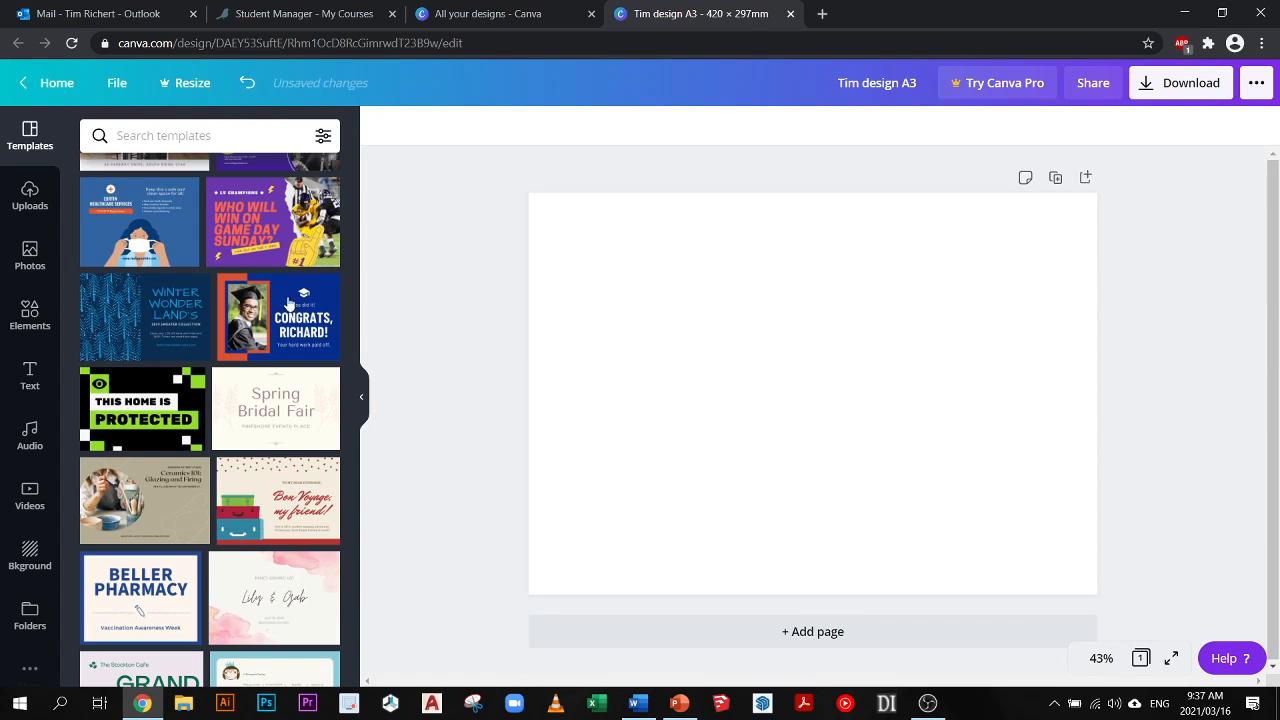
- Browse the trending pictures in the photo library
{"action": "left_click", "coordinate": [30, 256]}
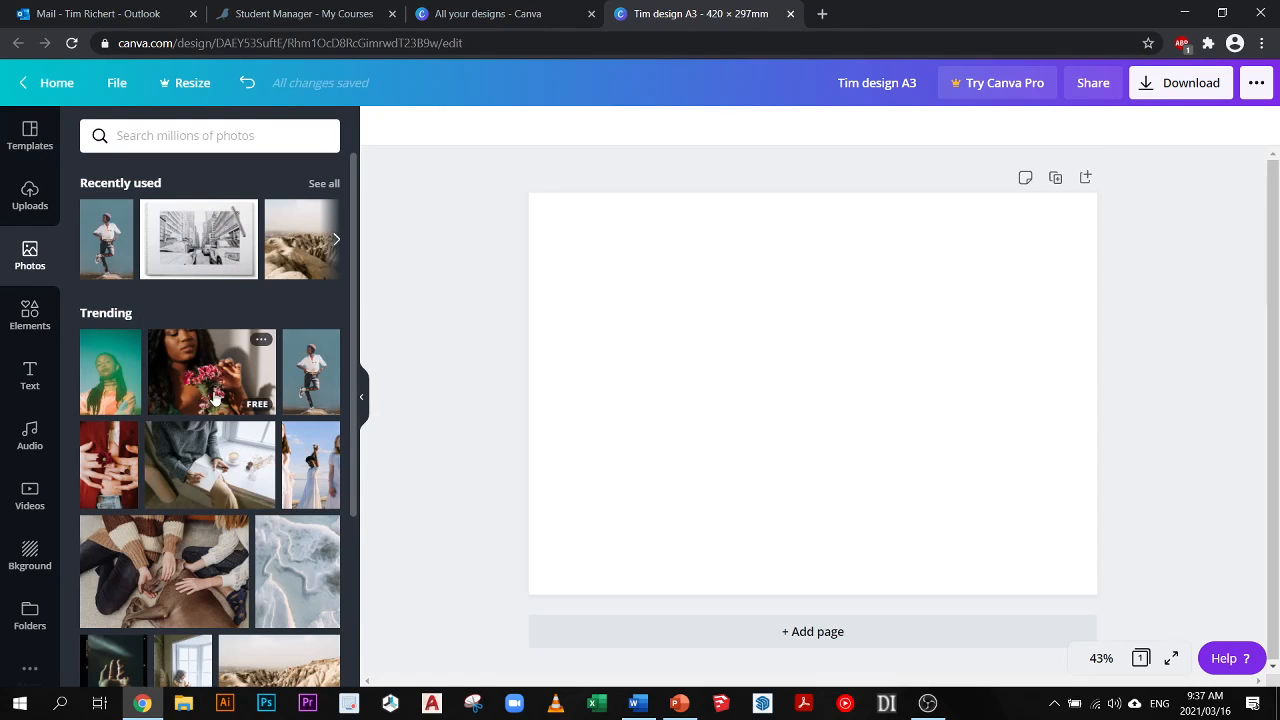
{"action": "scroll", "coordinate": [212, 428], "scroll_direction": "down", "scroll_amount": 3}
{"action": "scroll", "coordinate": [212, 428], "scroll_direction": "up", "scroll_amount": 3}
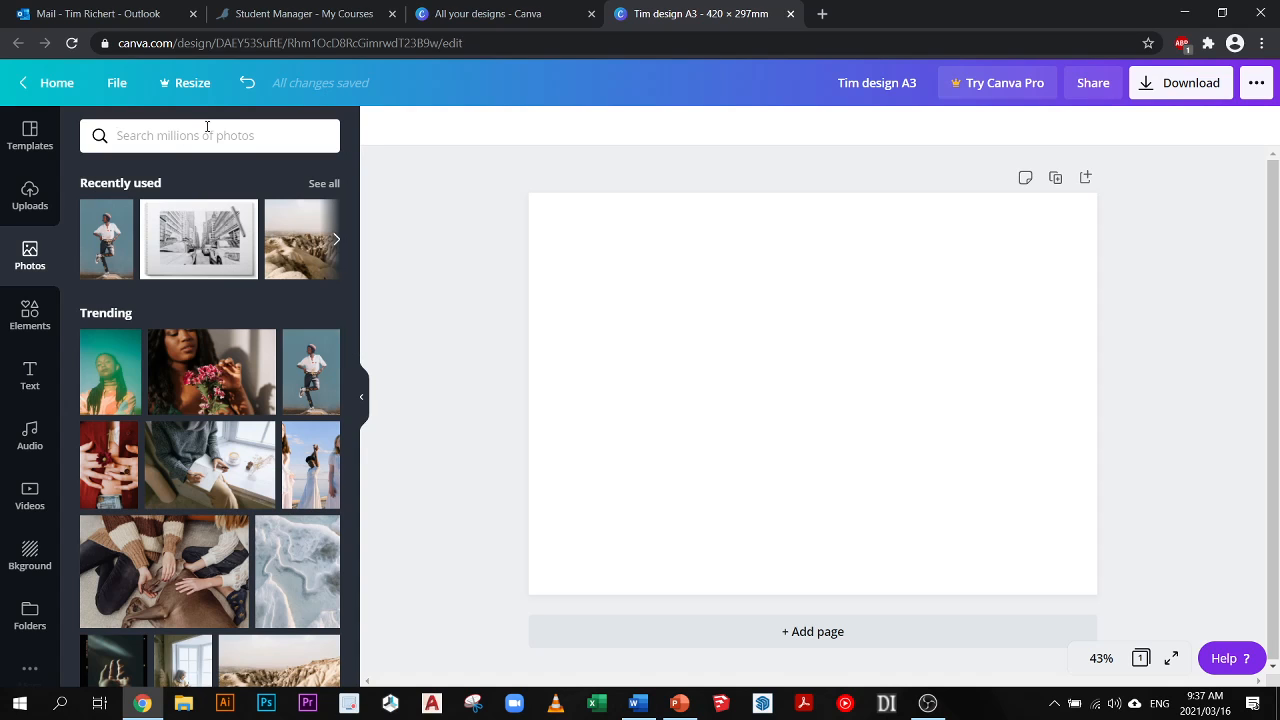
- Search the photo library for "croissant" and place the free photo of a basket of croissants on the page
{"action": "left_click", "coordinate": [179, 138]}
{"action": "left_click", "coordinate": [410, 236]}
{"action": "left_click", "coordinate": [220, 148]}
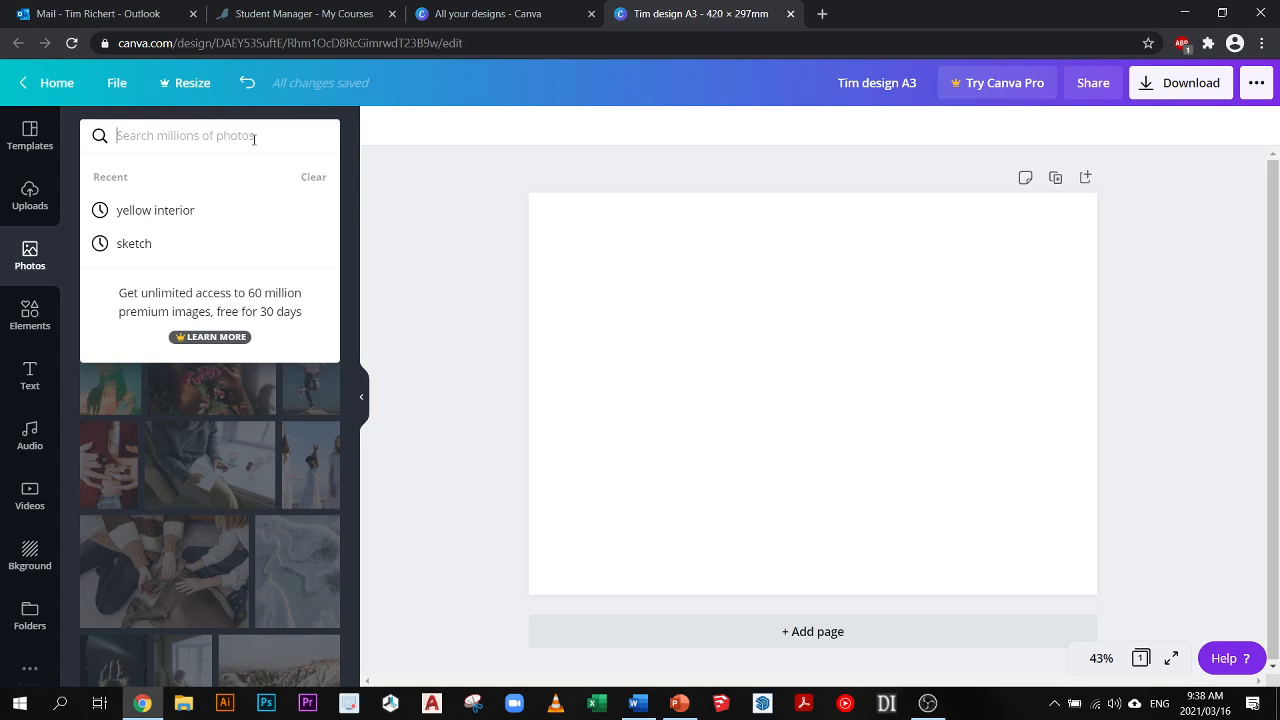
{"action": "type", "text": "co"}
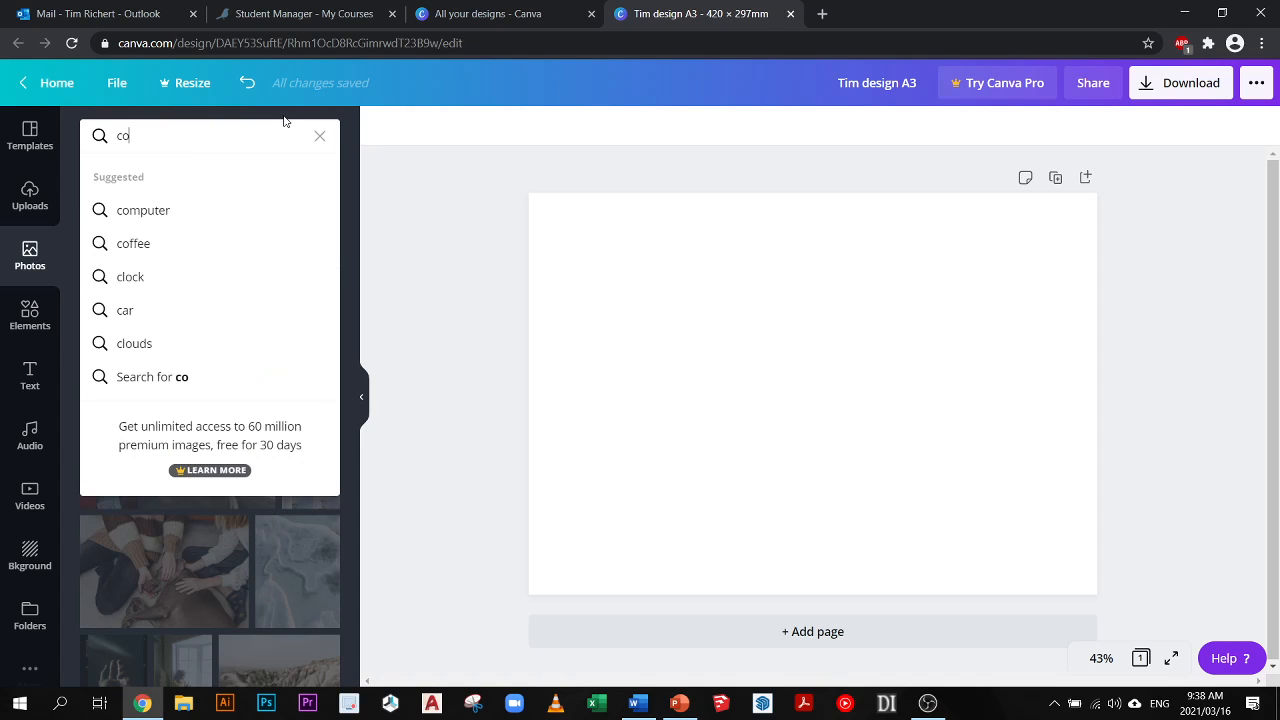
{"action": "type", "text": "rroissanbt"}
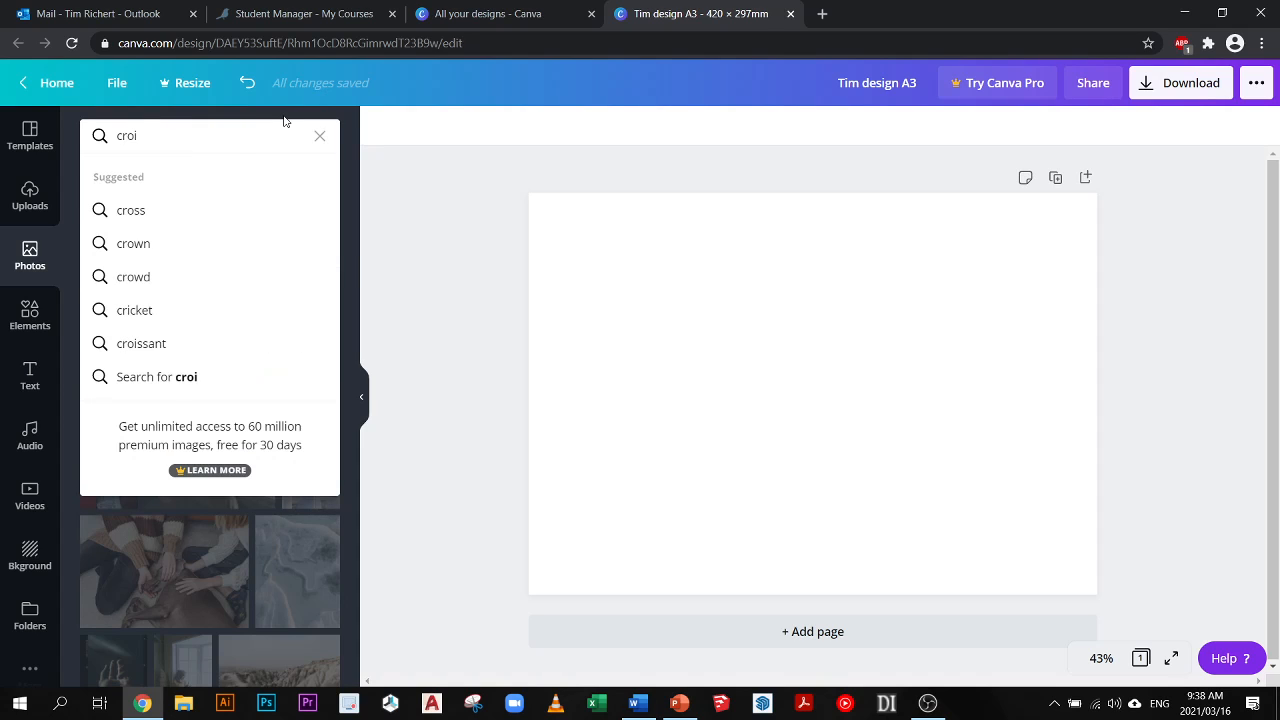
{"action": "key", "text": "BackSpace"}
{"action": "key", "text": "BackSpace"}
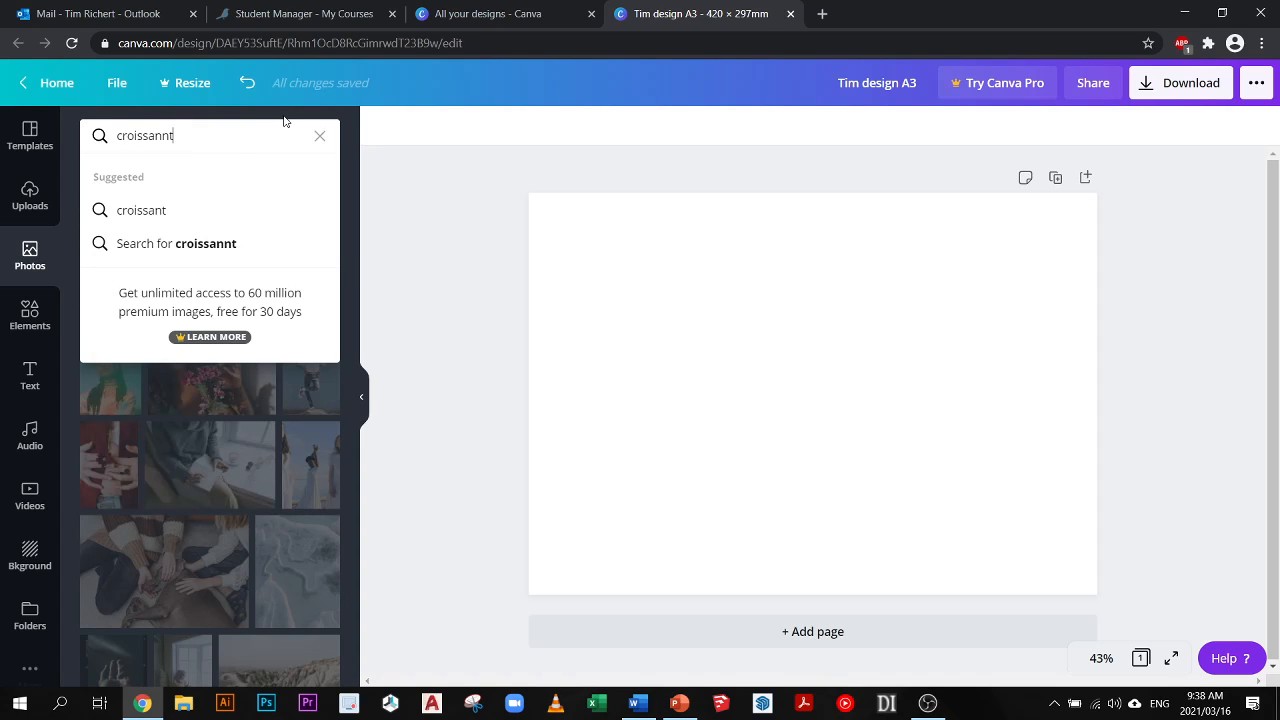
{"action": "key", "text": "BackSpace"}
{"action": "key", "text": "BackSpace"}
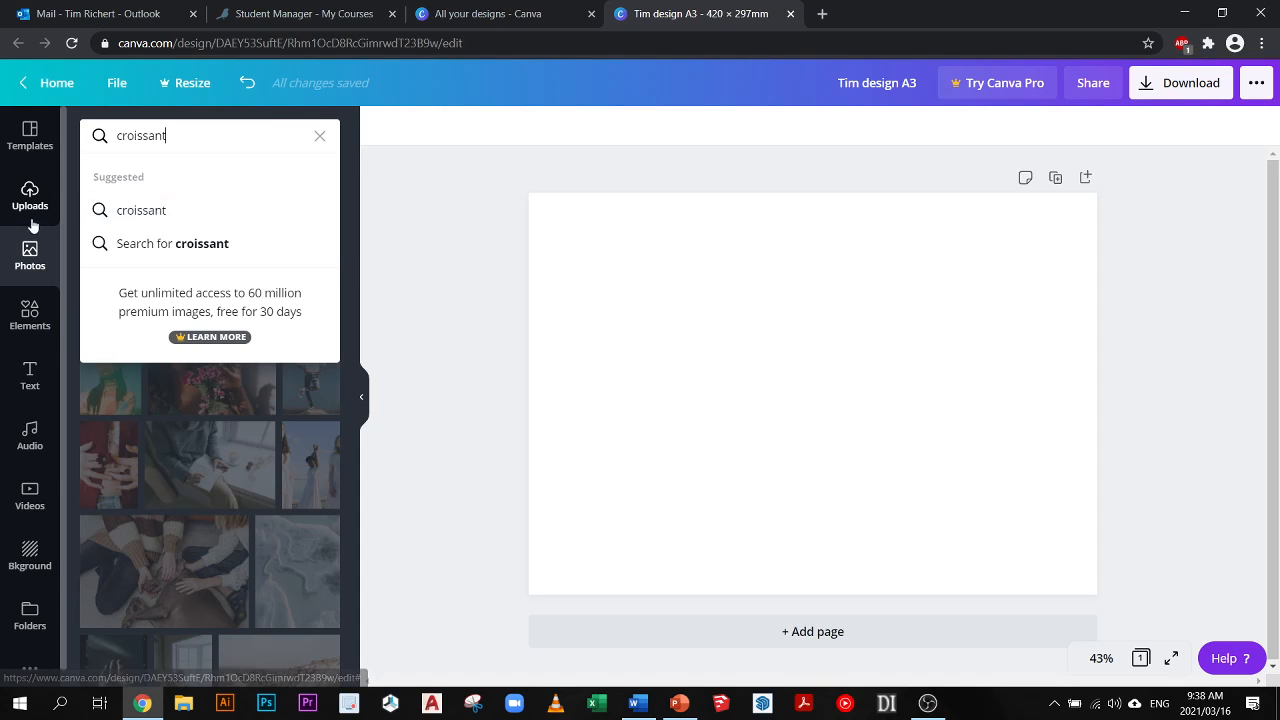
{"action": "left_click", "coordinate": [456, 165]}
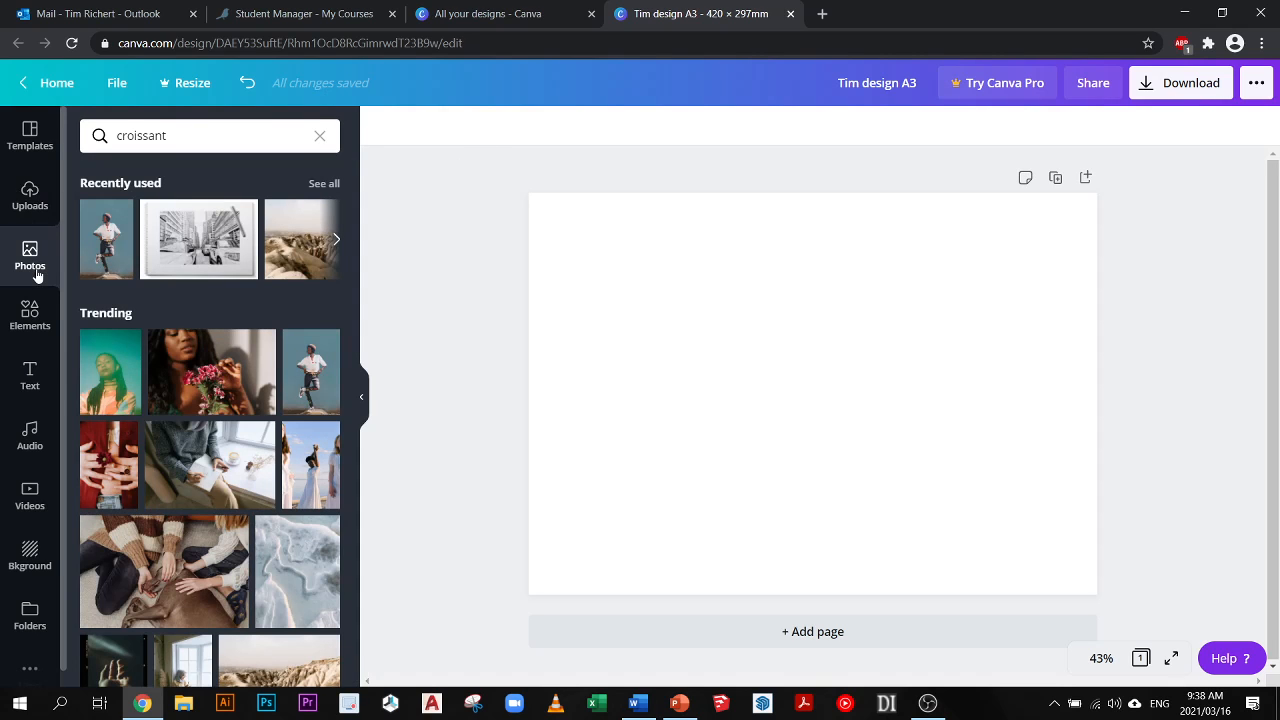
{"action": "left_click", "coordinate": [198, 147]}
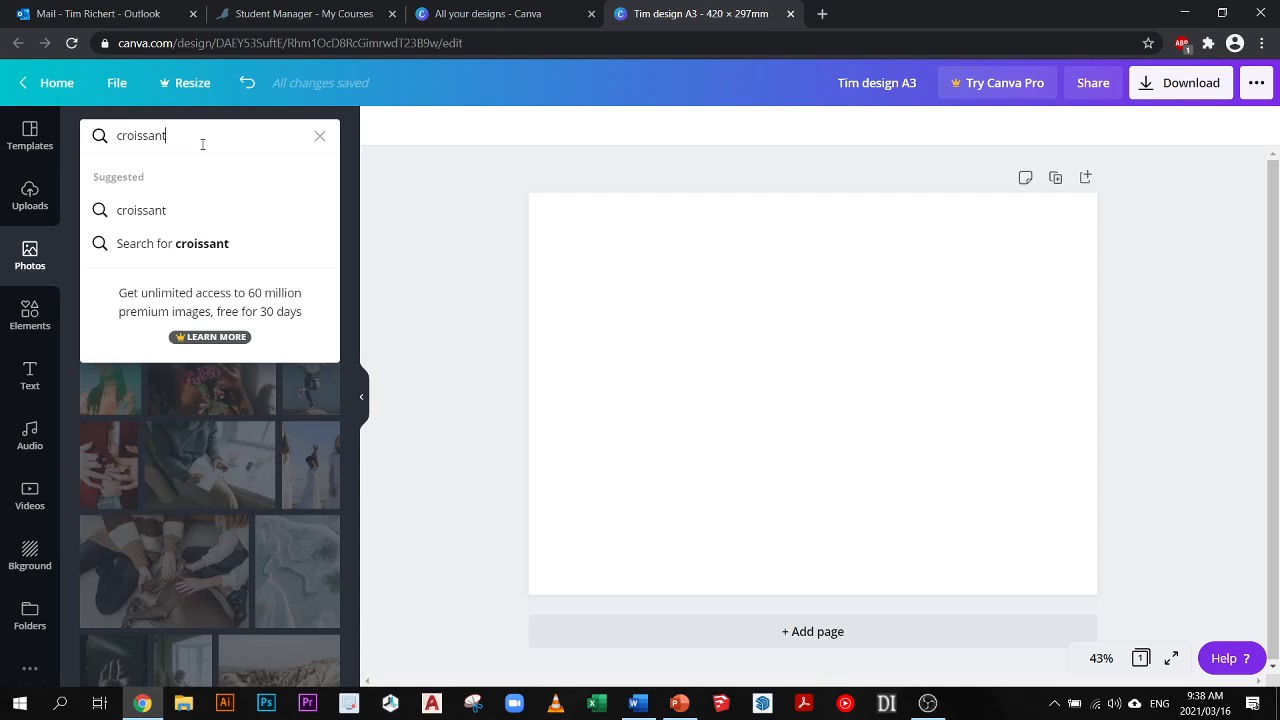
{"action": "key", "text": "Return"}
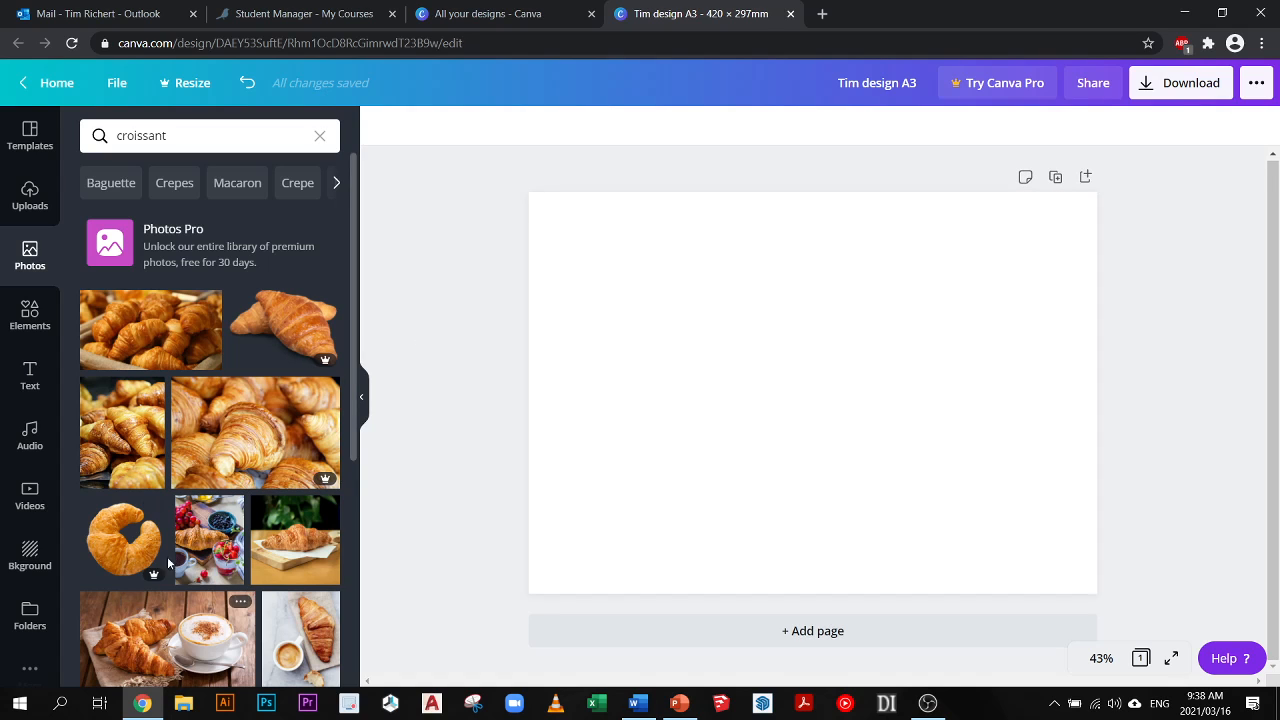
{"action": "mouse_move", "coordinate": [134, 325]}
{"action": "left_mouse_down"}
{"action": "mouse_move", "coordinate": [734, 297]}
{"action": "mouse_move", "coordinate": [330, 300]}
{"action": "mouse_move", "coordinate": [131, 326]}
{"action": "mouse_move", "coordinate": [571, 286]}
{"action": "mouse_move", "coordinate": [157, 329]}
{"action": "mouse_move", "coordinate": [137, 345]}
{"action": "left_mouse_up"}
{"action": "left_click", "coordinate": [137, 345]}
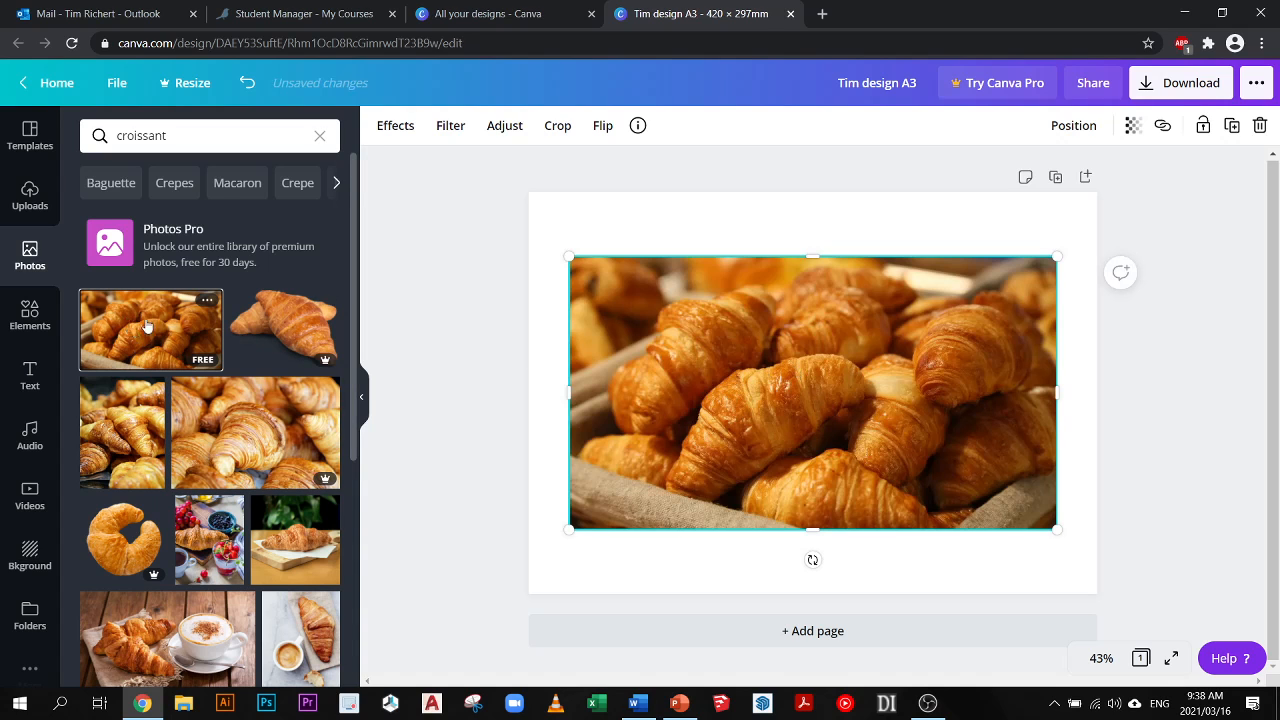
- Set the same croissant basket photo as the full page background and delete the smaller copy on top of it
{"action": "left_click_drag", "start_coordinate": [130, 325], "coordinate": [566, 226]}
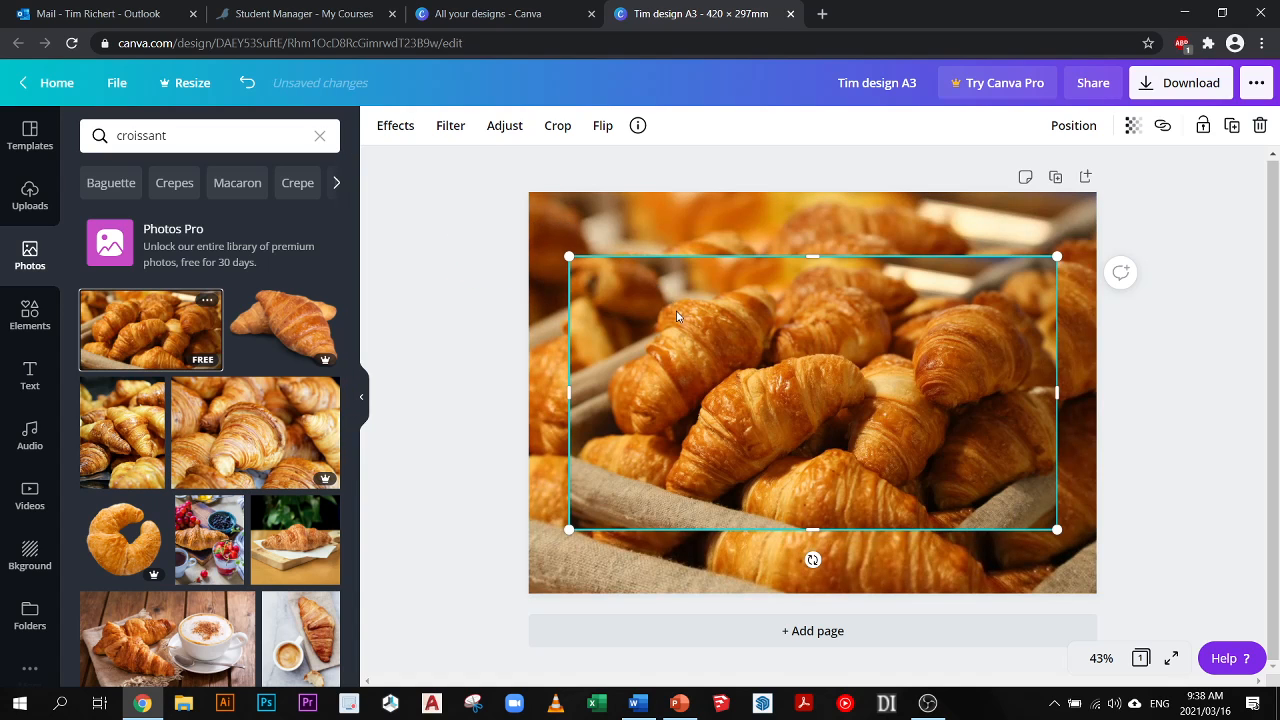
{"action": "key", "text": "Delete"}
{"action": "left_click", "coordinate": [682, 307]}
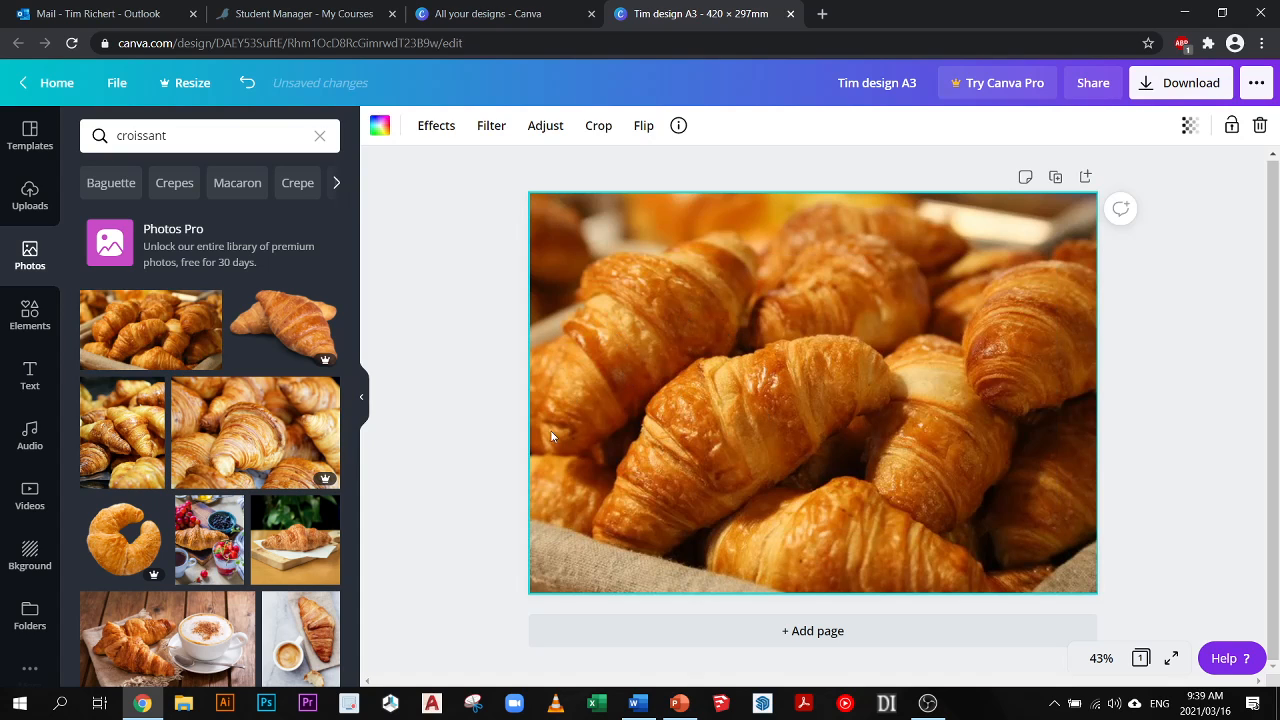
{"action": "left_click_drag", "start_coordinate": [560, 375], "coordinate": [742, 372]}
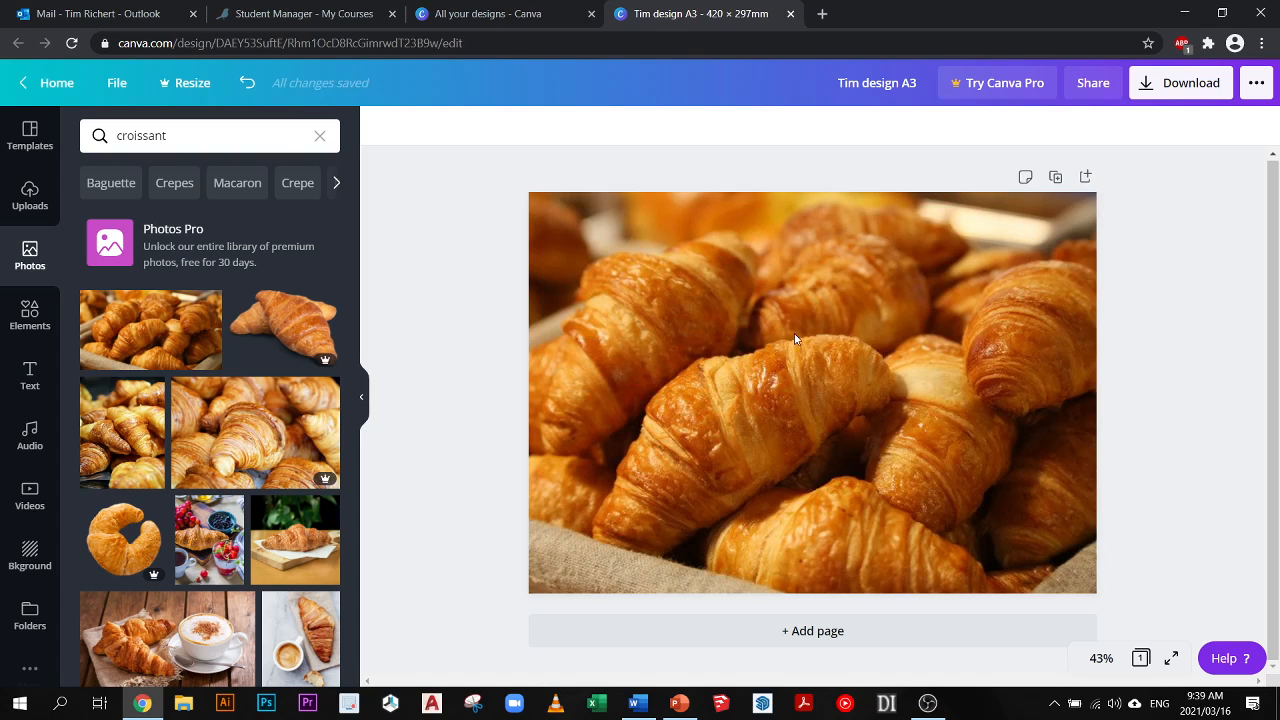
- Detach the croissant basket photo from the page background
{"action": "left_click", "coordinate": [726, 331]}
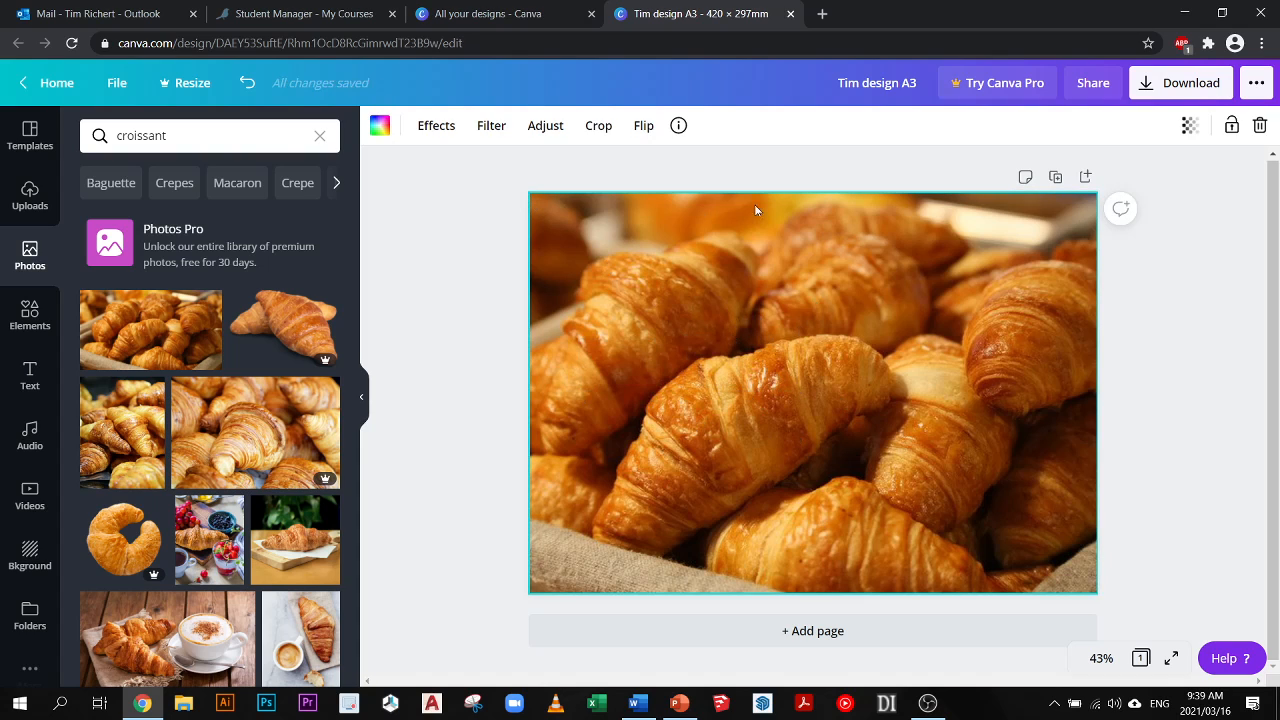
{"action": "right_click", "coordinate": [643, 334]}
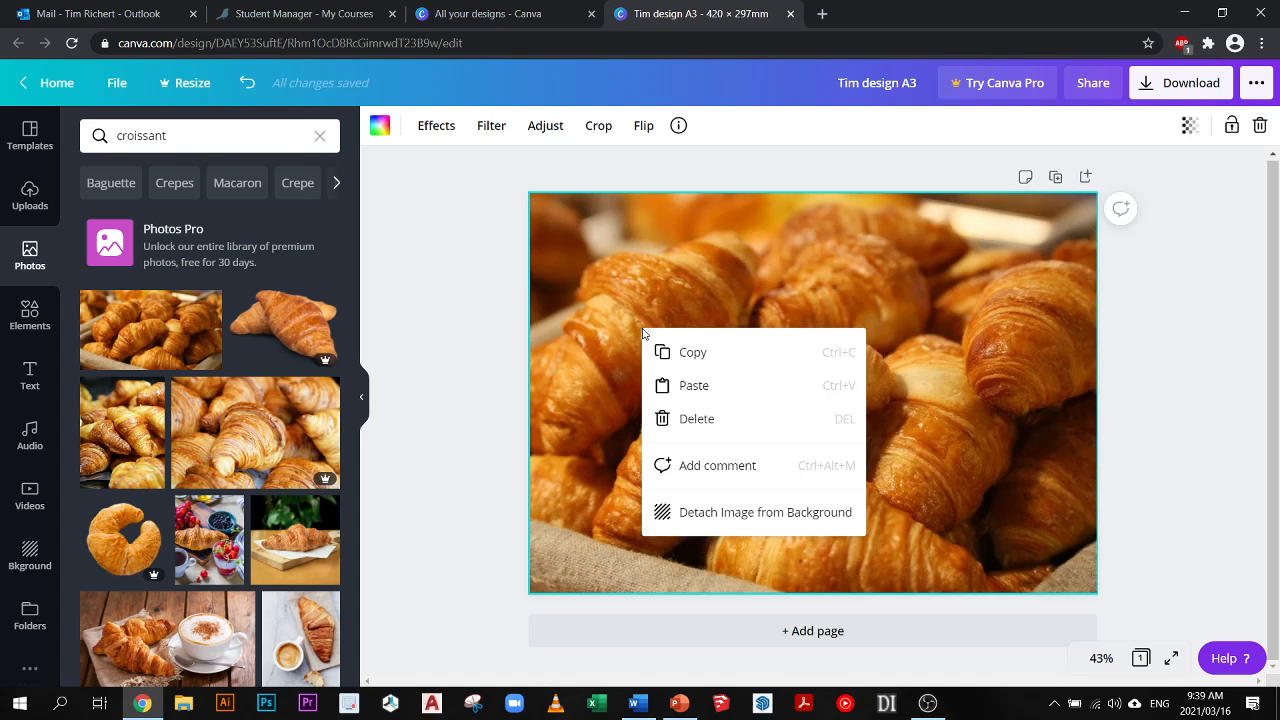
{"action": "left_click", "coordinate": [743, 513]}
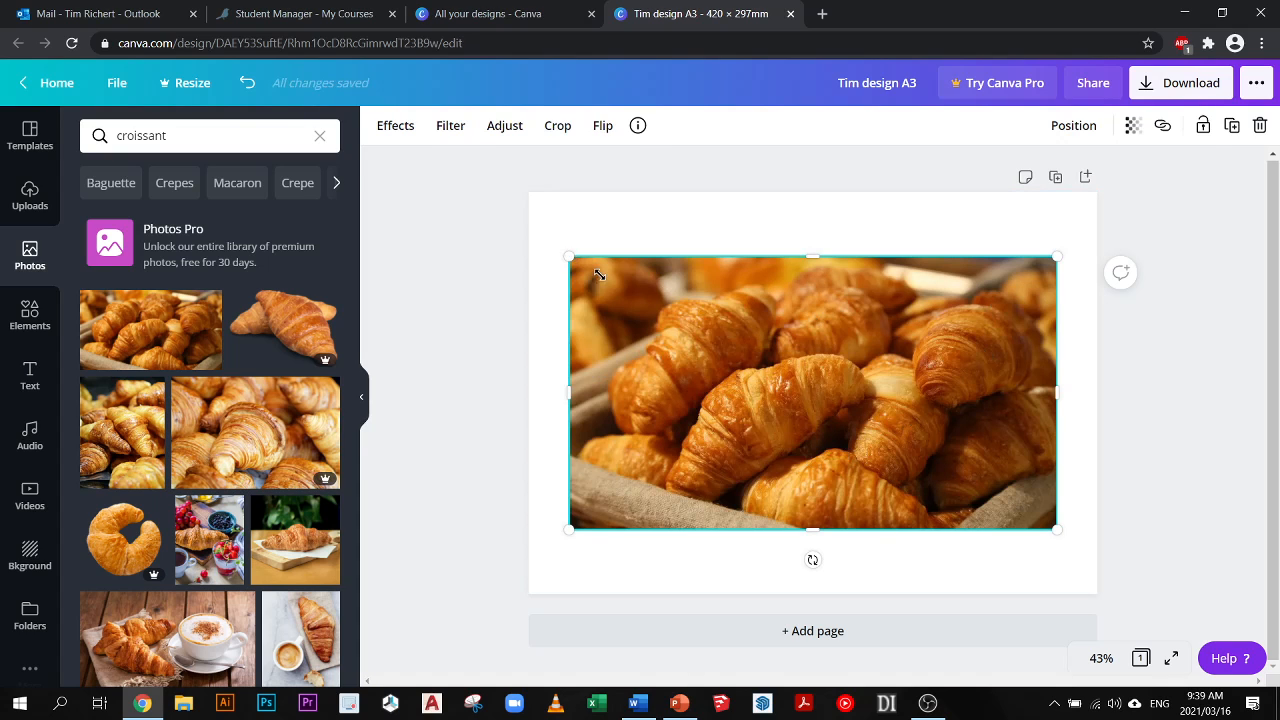
- Shrink the croissant photo to less than half the page width and place it in the upper part of the page
{"action": "left_click_drag", "start_coordinate": [569, 257], "coordinate": [731, 349]}
{"action": "left_click_drag", "start_coordinate": [852, 435], "coordinate": [680, 313]}
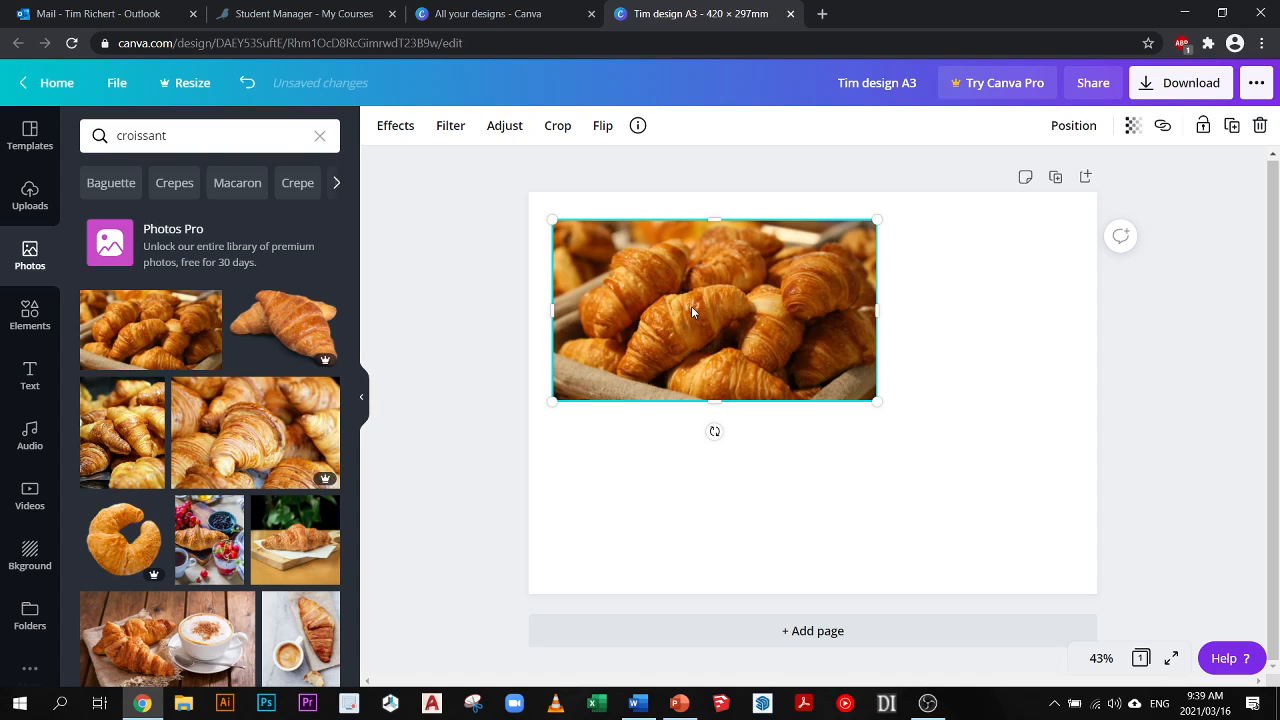
{"action": "left_click_drag", "start_coordinate": [691, 306], "coordinate": [792, 382]}
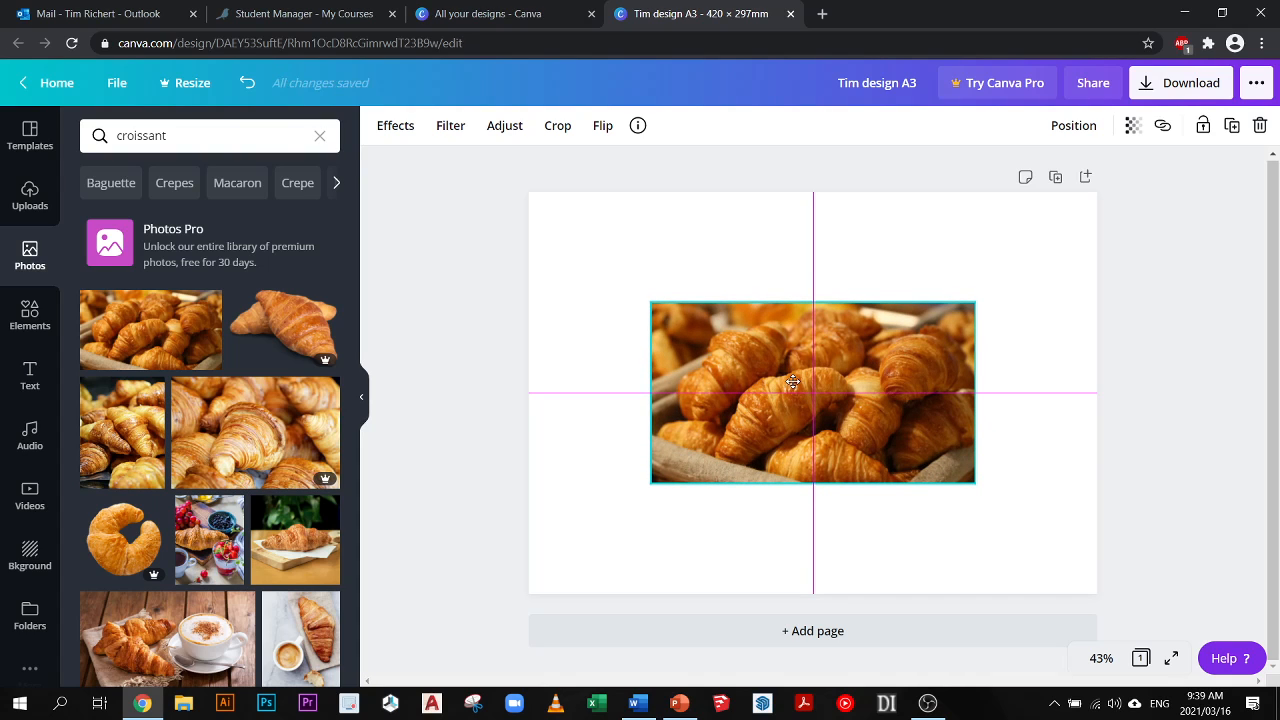
{"action": "left_click_drag", "start_coordinate": [792, 382], "coordinate": [792, 382]}
{"action": "left_click_drag", "start_coordinate": [954, 474], "coordinate": [793, 357]}
{"action": "left_click_drag", "start_coordinate": [758, 331], "coordinate": [828, 341]}
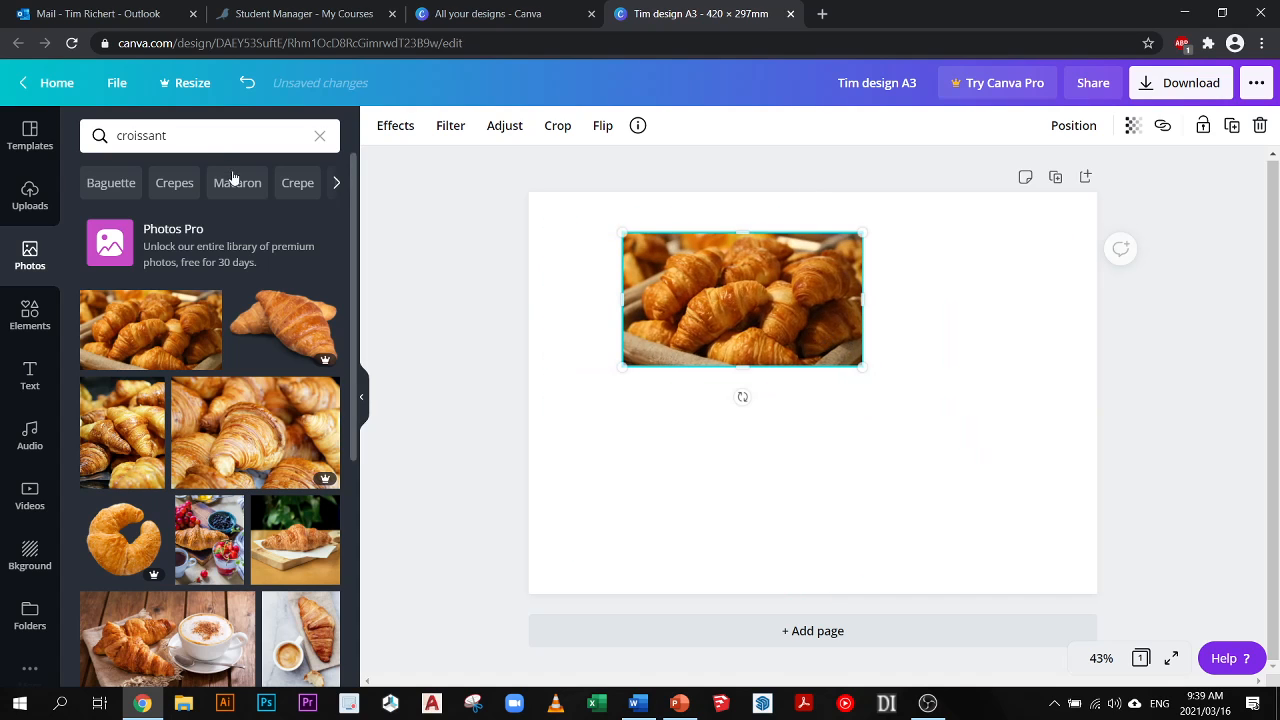
- Search the photo library for "coffee", narrow it to "Coffee beans" and set the free dark coffee beans photo as the page background
{"action": "left_click_drag", "start_coordinate": [190, 138], "coordinate": [76, 147]}
{"action": "type", "text": "coffee"}
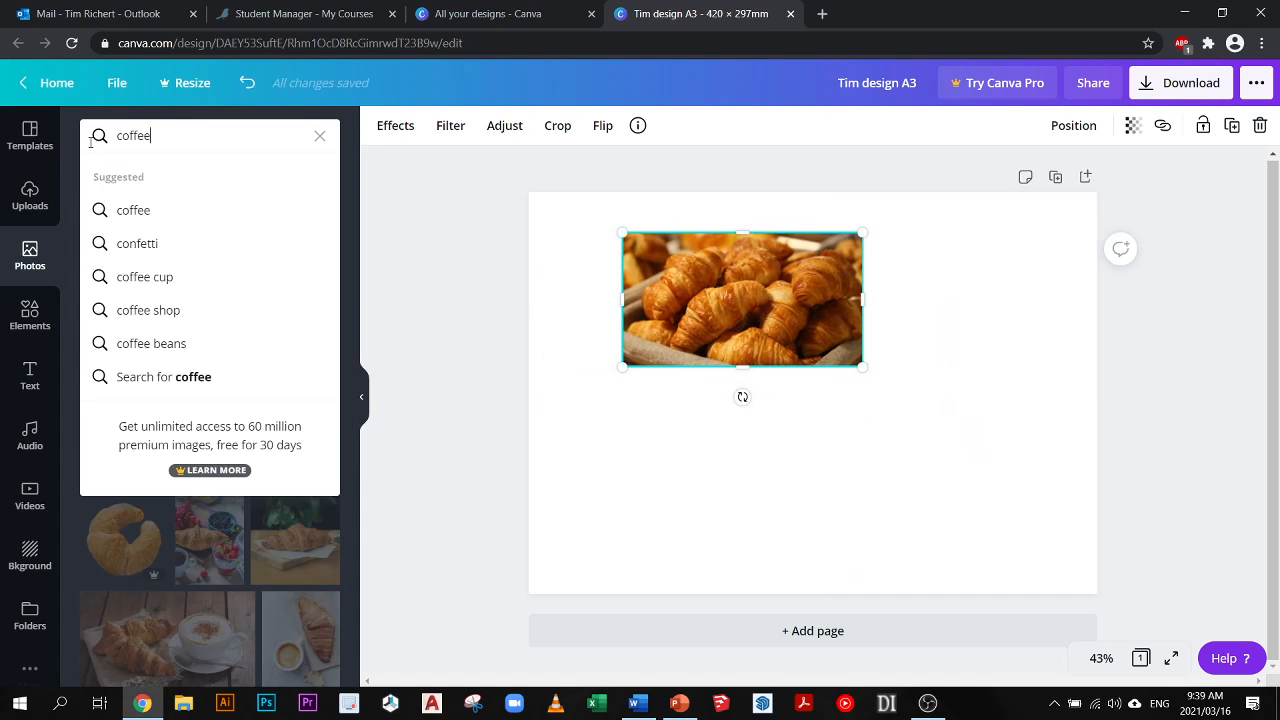
{"action": "key", "text": "Return"}
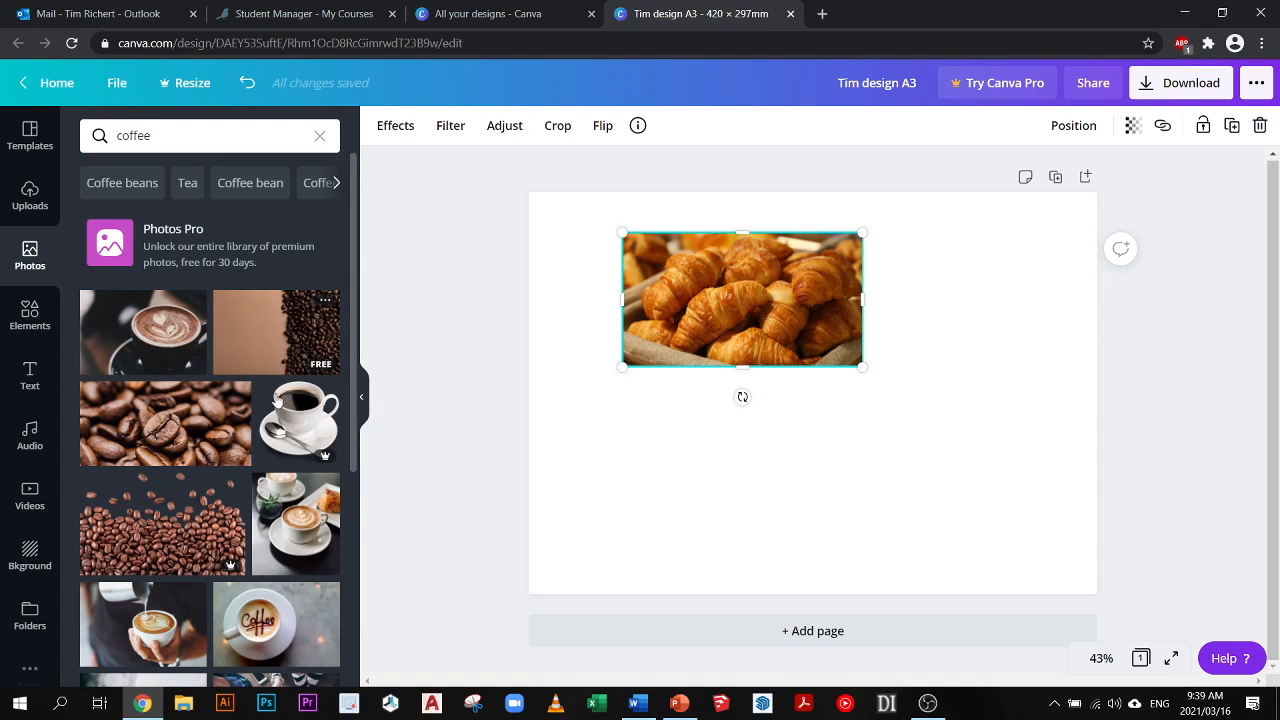
{"action": "scroll", "coordinate": [197, 300], "scroll_direction": "down", "scroll_amount": 3}
{"action": "scroll", "coordinate": [190, 250], "scroll_direction": "up", "scroll_amount": 3}
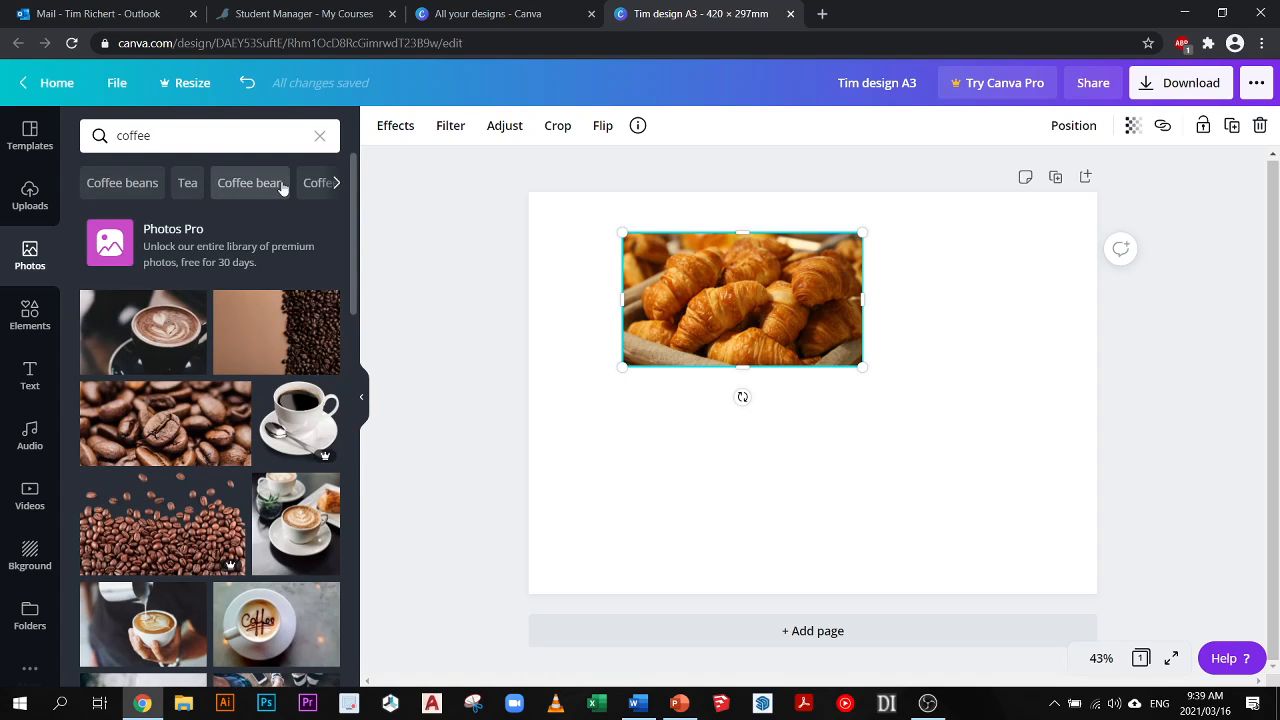
{"action": "left_click", "coordinate": [133, 192]}
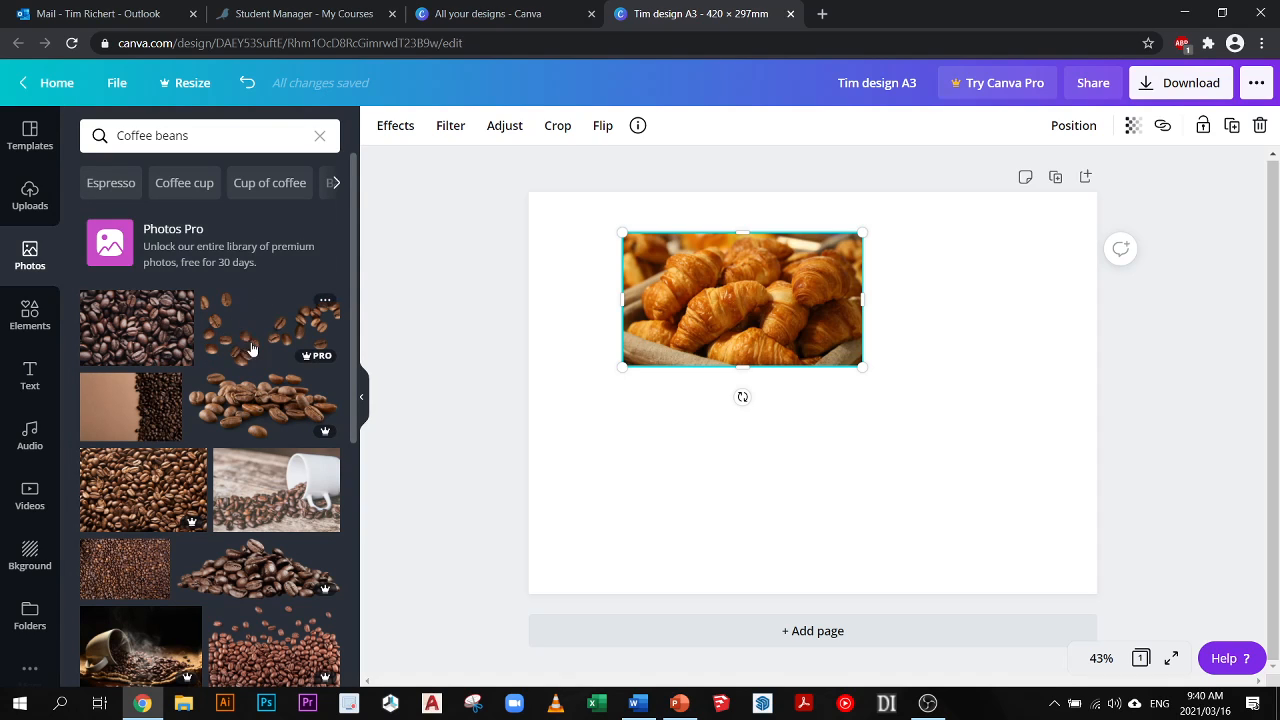
{"action": "left_click_drag", "start_coordinate": [129, 329], "coordinate": [543, 438]}
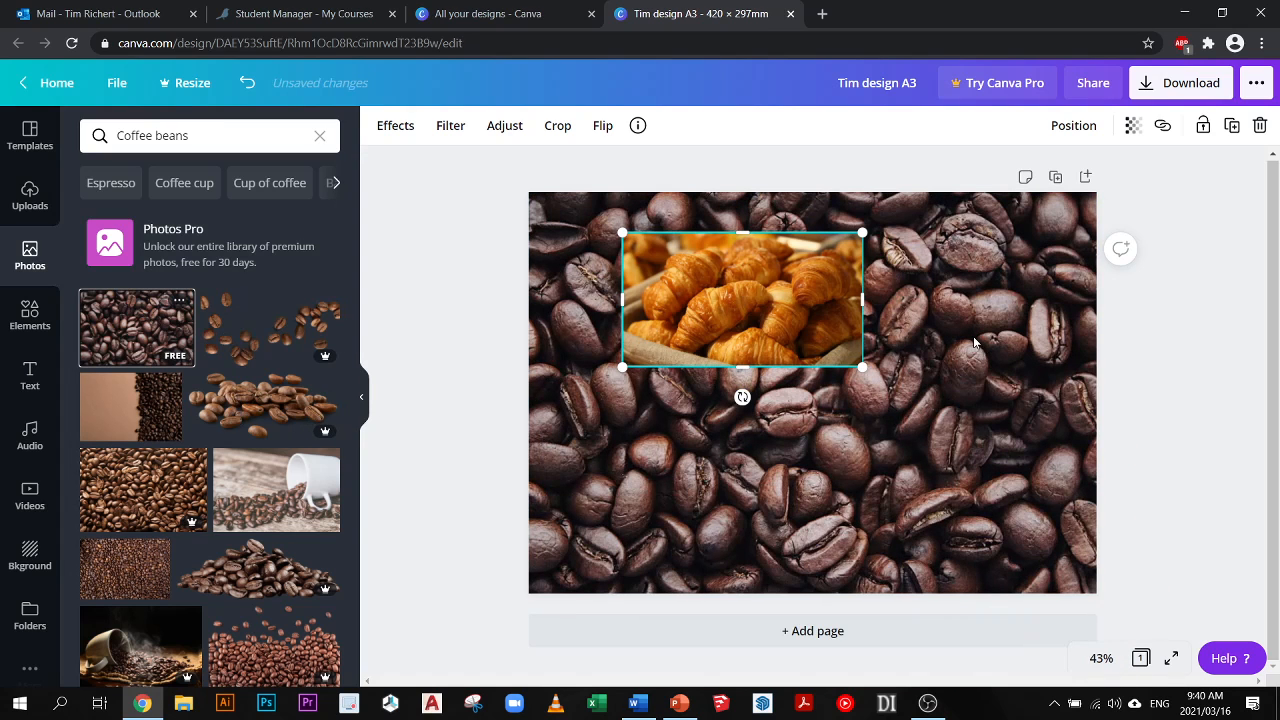
- Detach the dark coffee beans photo from the background and shrink it to fit directly below the croissant photo
{"action": "left_click", "coordinate": [584, 353]}
{"action": "right_click", "coordinate": [584, 355]}
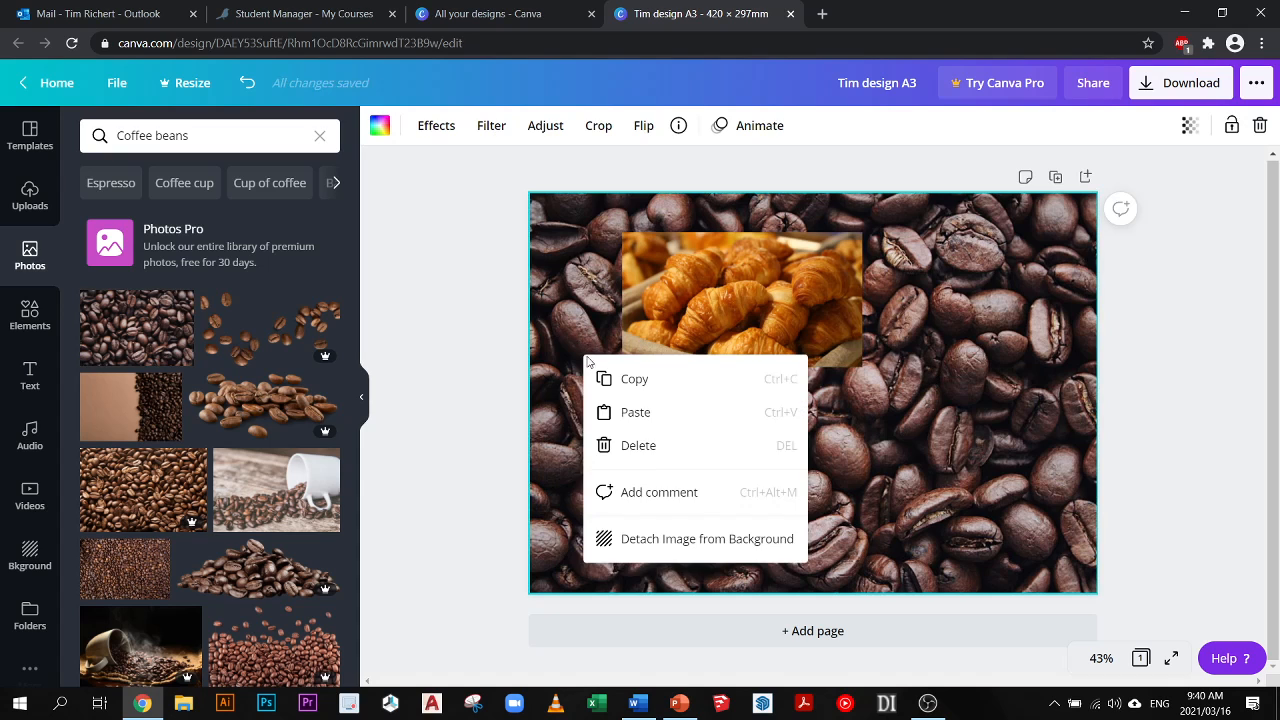
{"action": "left_click", "coordinate": [642, 545]}
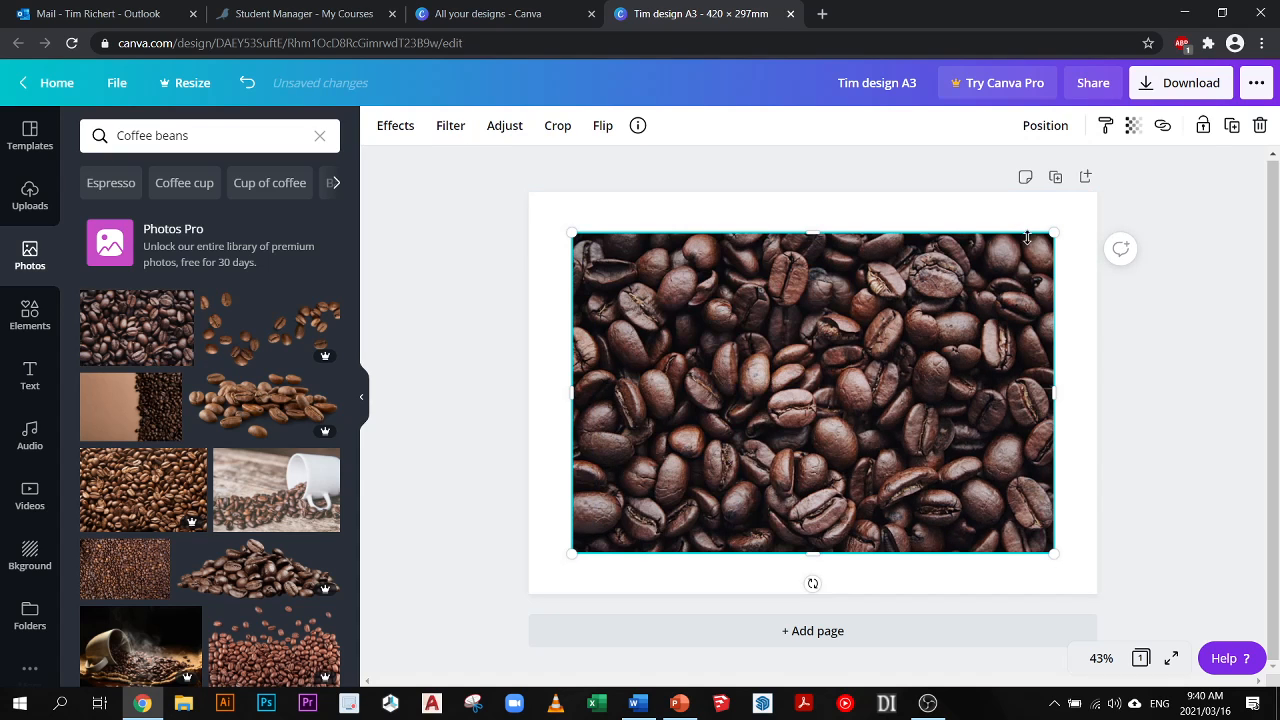
{"action": "left_click_drag", "start_coordinate": [890, 320], "coordinate": [767, 359]}
{"action": "left_click_drag", "start_coordinate": [652, 460], "coordinate": [709, 432]}
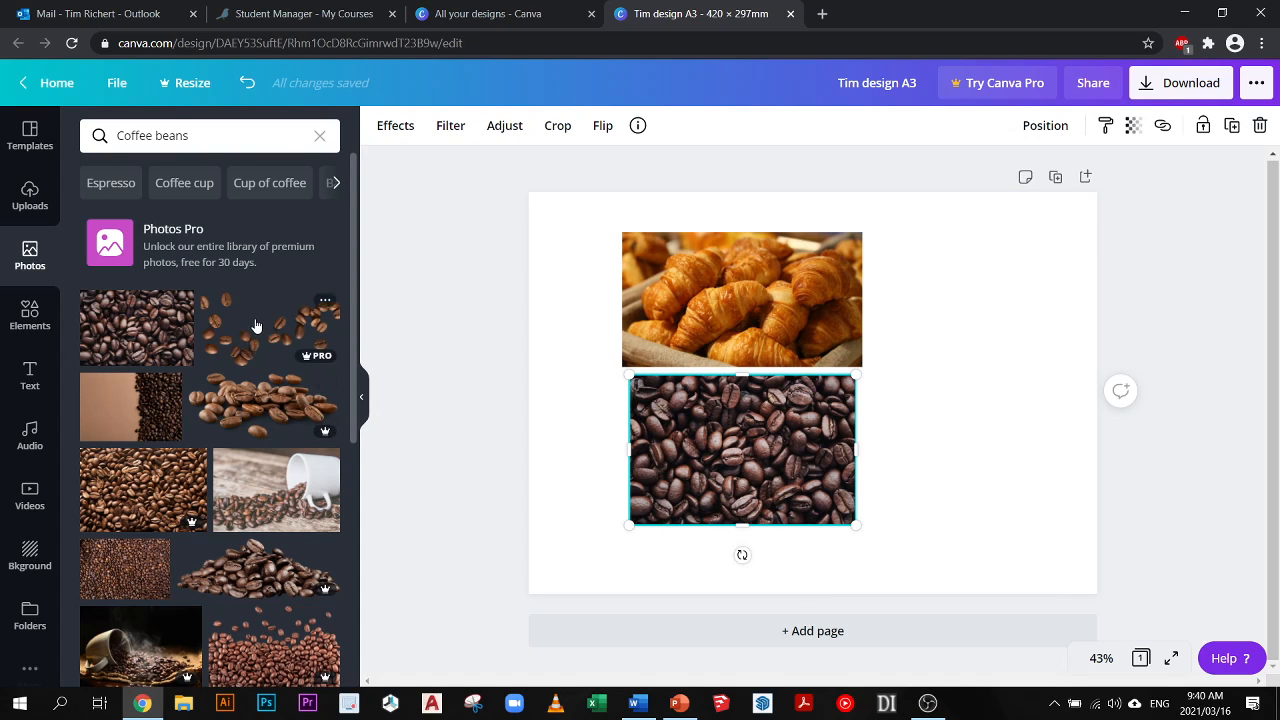
- Add the premium photo of a coffee bean pile to the page and shrink it beside the dark coffee beans photo
{"action": "scroll", "coordinate": [265, 420], "scroll_direction": "down", "scroll_amount": 1}
{"action": "left_click_drag", "start_coordinate": [253, 494], "coordinate": [929, 372]}
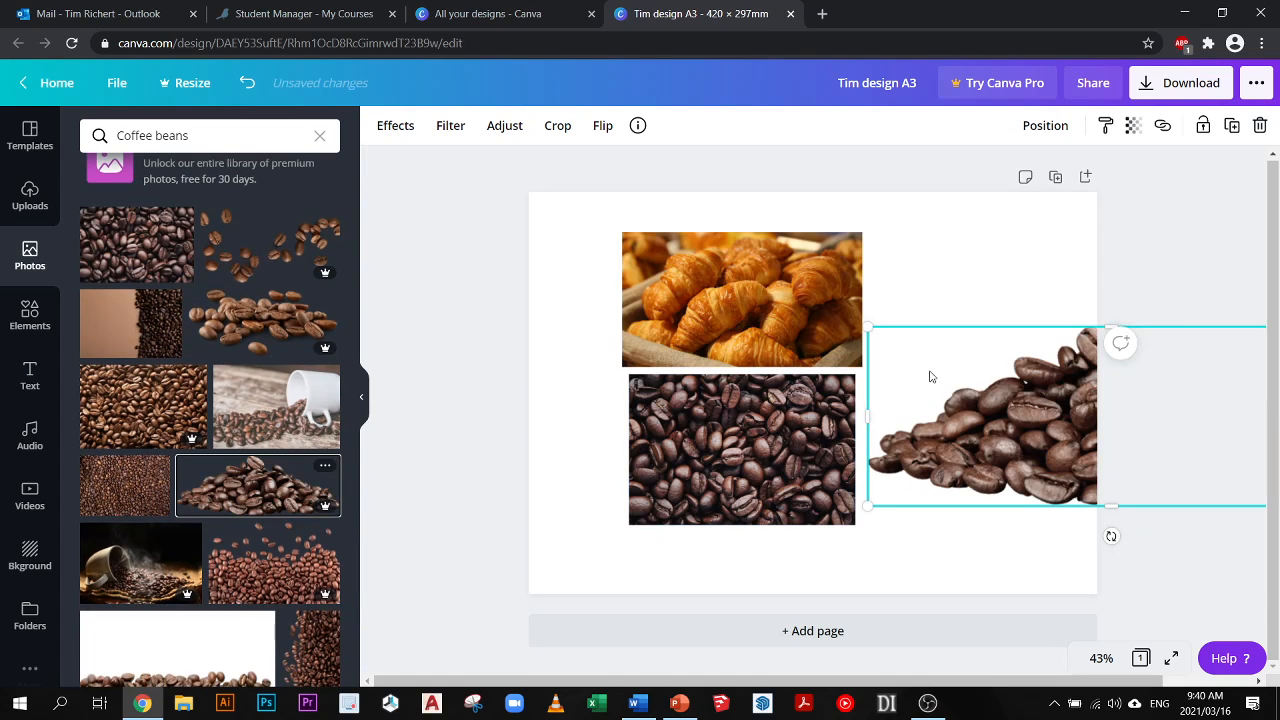
{"action": "left_click_drag", "start_coordinate": [867, 329], "coordinate": [1025, 398]}
{"action": "left_click_drag", "start_coordinate": [1068, 465], "coordinate": [939, 469]}
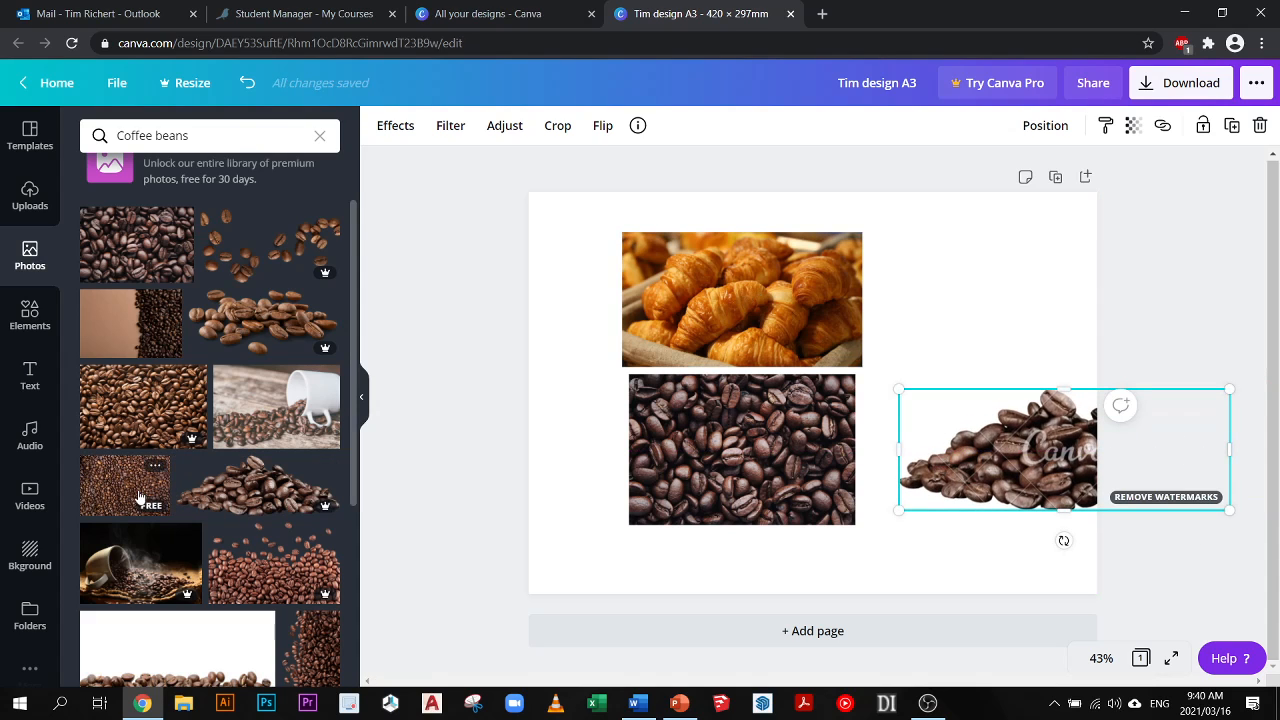
- Replace the croissant photo with the free brown coffee beans photo in the same frame
{"action": "left_click_drag", "start_coordinate": [141, 496], "coordinate": [162, 486]}
{"action": "left_click_drag", "start_coordinate": [591, 334], "coordinate": [698, 322]}
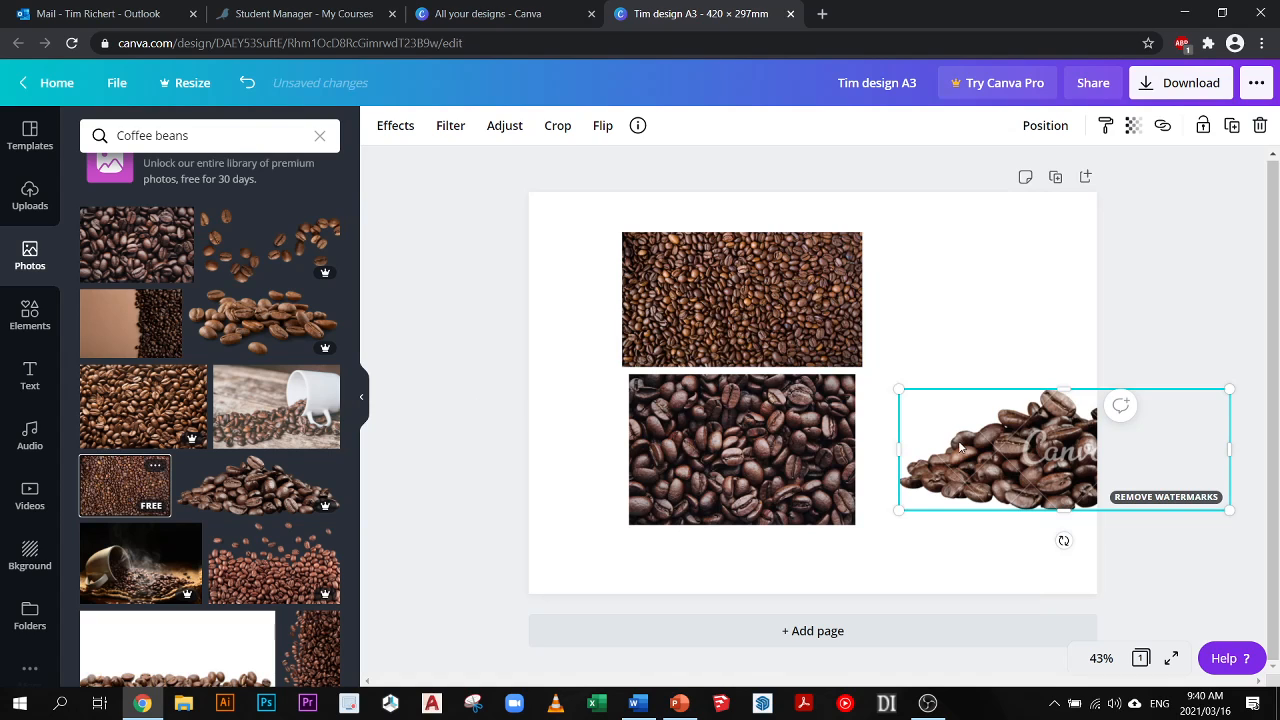
- Try several sizes and positions for the watermarked bean pile photo beside the other photos, and delete it
{"action": "left_click_drag", "start_coordinate": [899, 510], "coordinate": [940, 486]}
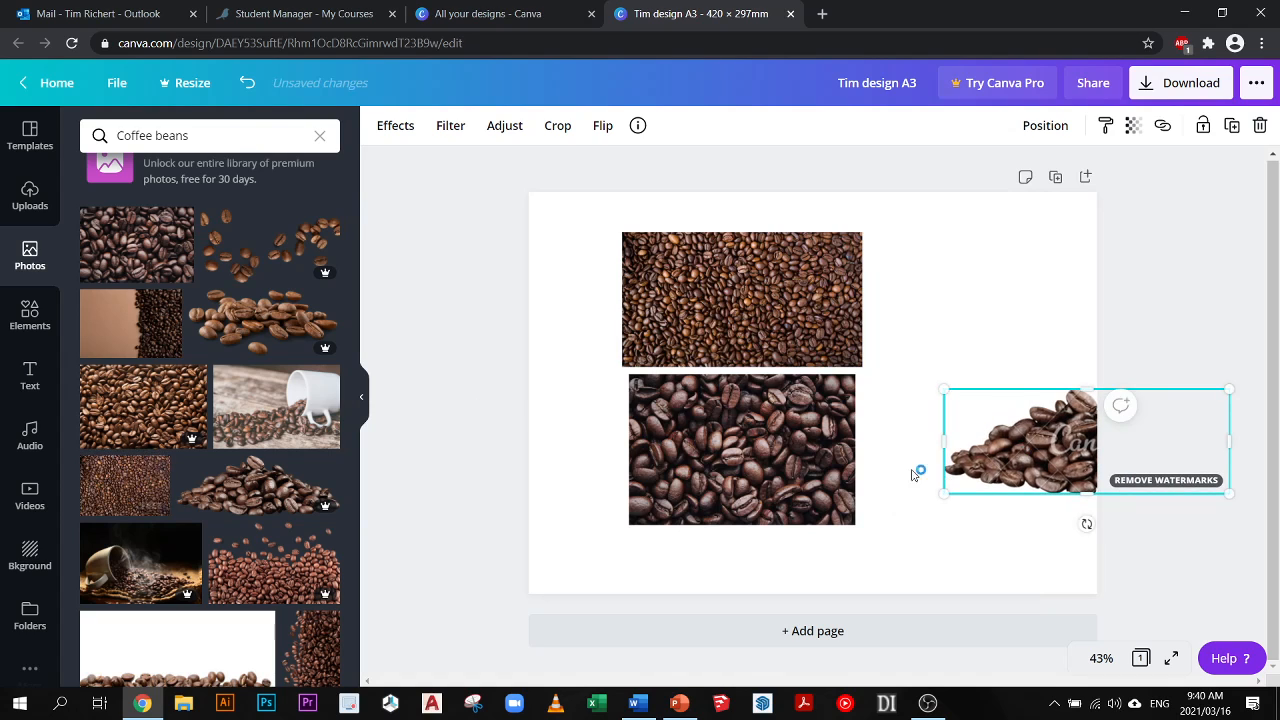
{"action": "left_click_drag", "start_coordinate": [1132, 448], "coordinate": [995, 480]}
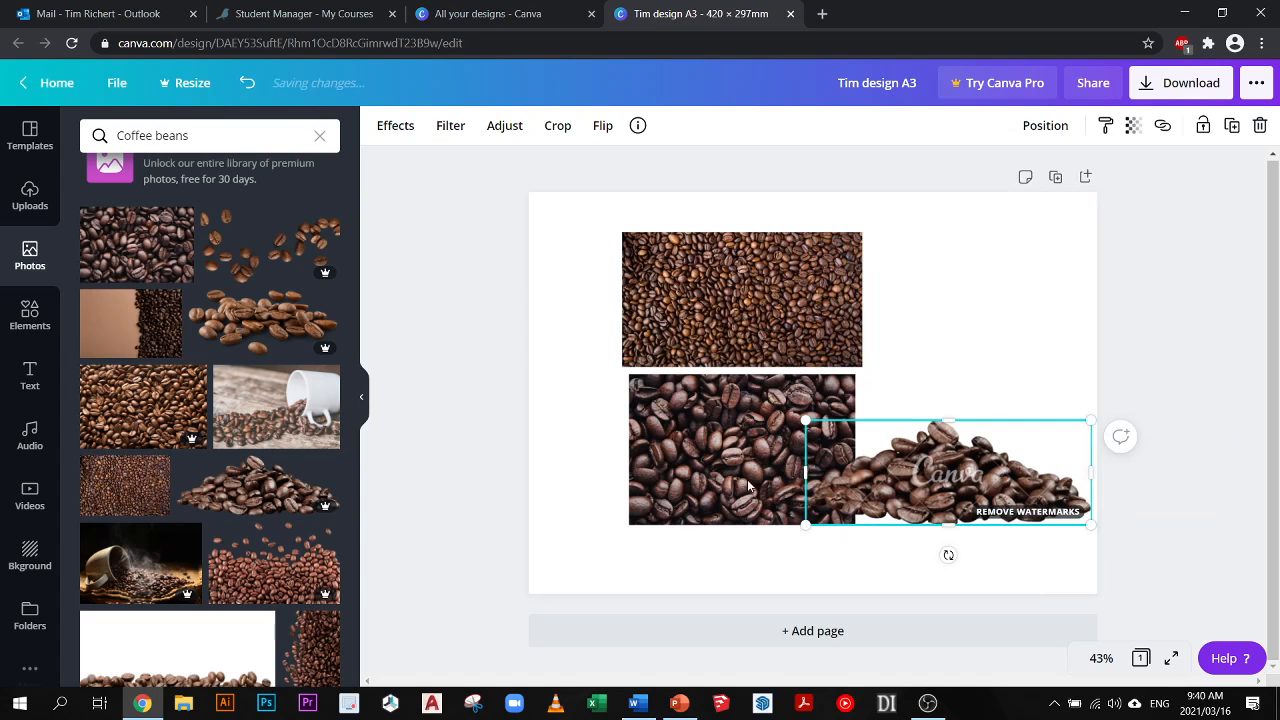
{"action": "left_click_drag", "start_coordinate": [996, 437], "coordinate": [1022, 369]}
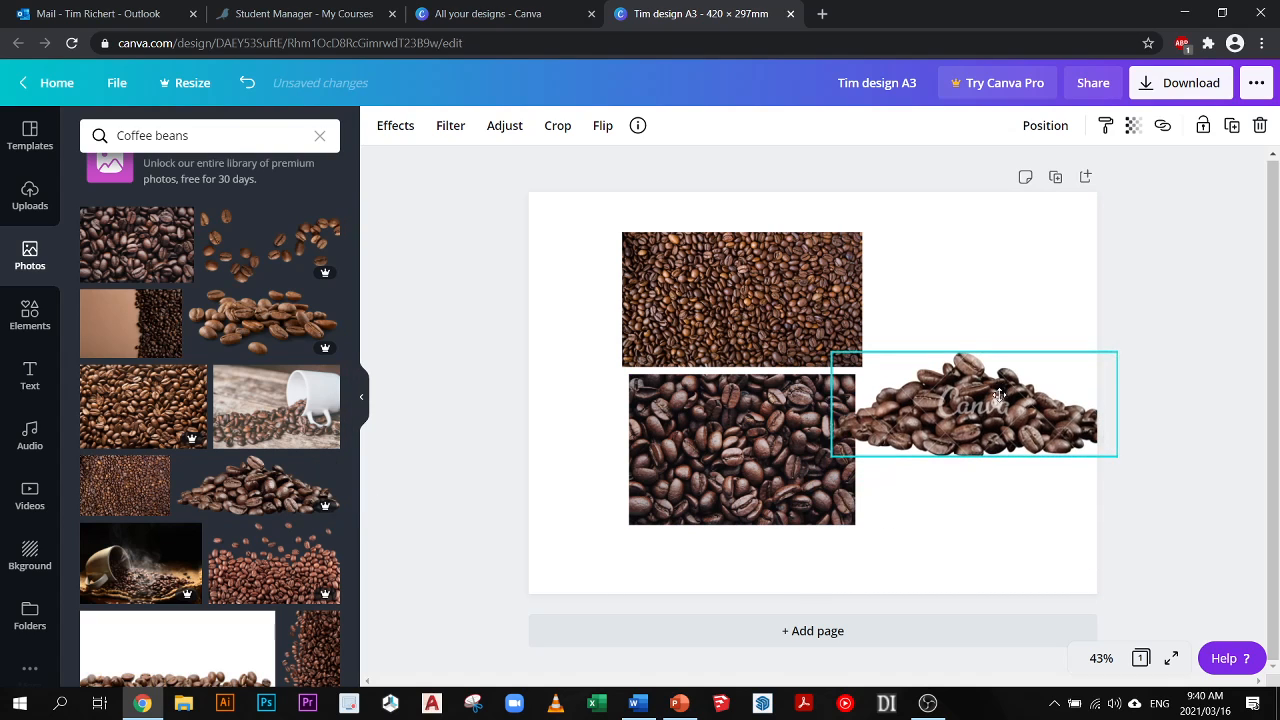
{"action": "left_click_drag", "start_coordinate": [830, 456], "coordinate": [931, 417]}
{"action": "left_click_drag", "start_coordinate": [1005, 387], "coordinate": [960, 409]}
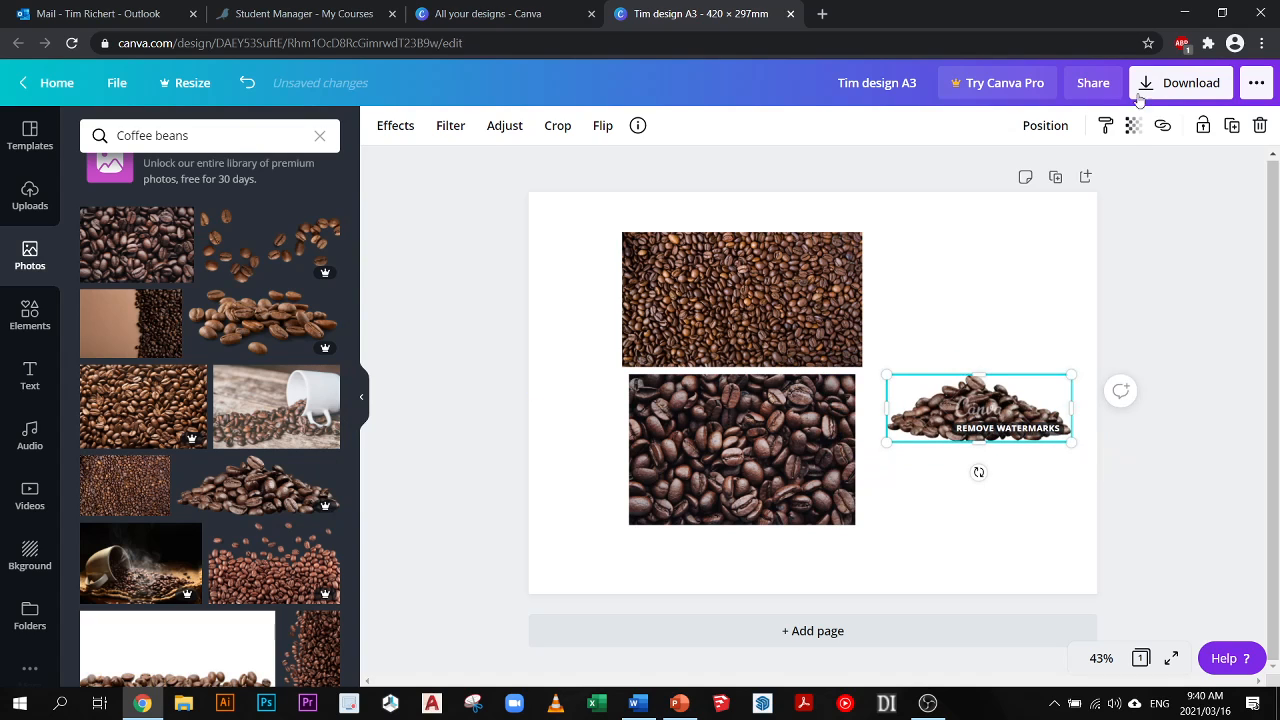
{"action": "left_click_drag", "start_coordinate": [892, 451], "coordinate": [810, 470]}
{"action": "left_click_drag", "start_coordinate": [955, 432], "coordinate": [992, 421]}
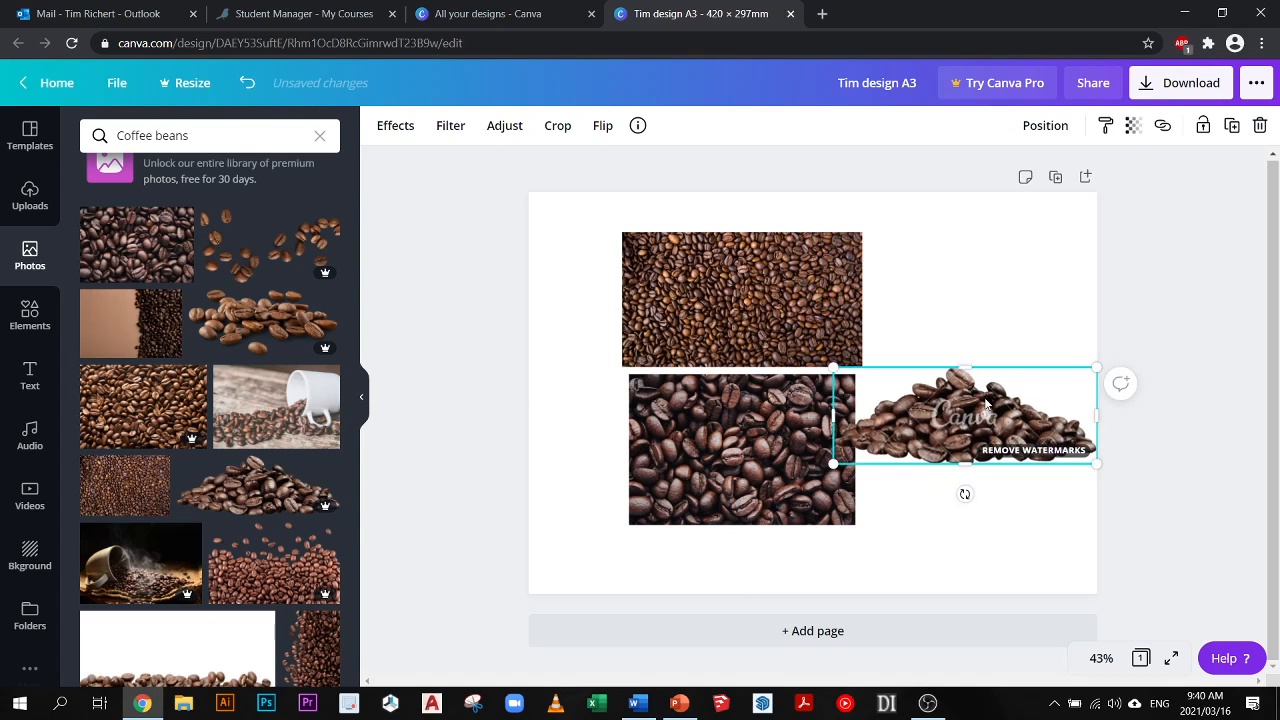
{"action": "key", "text": "Delete"}
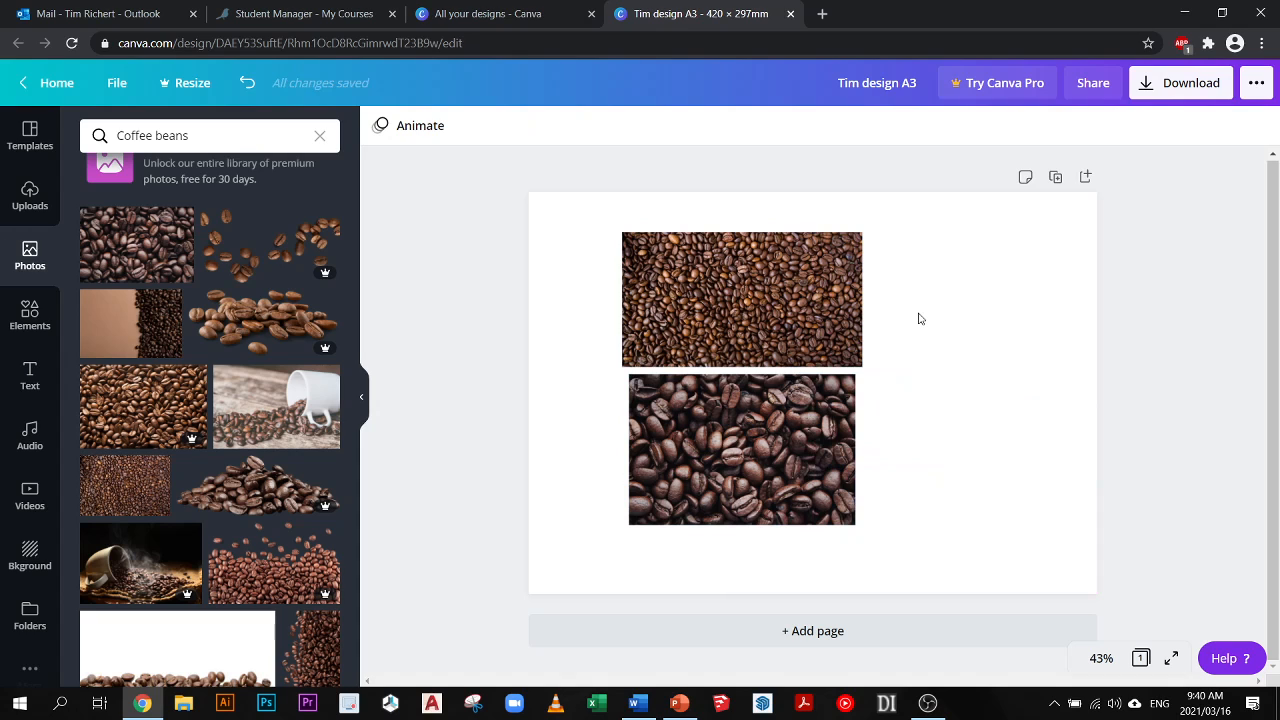
- Undo the bean pile's deletion, its resizing and moves, and the replacement of the croissant photo
{"action": "left_click", "coordinate": [248, 85]}
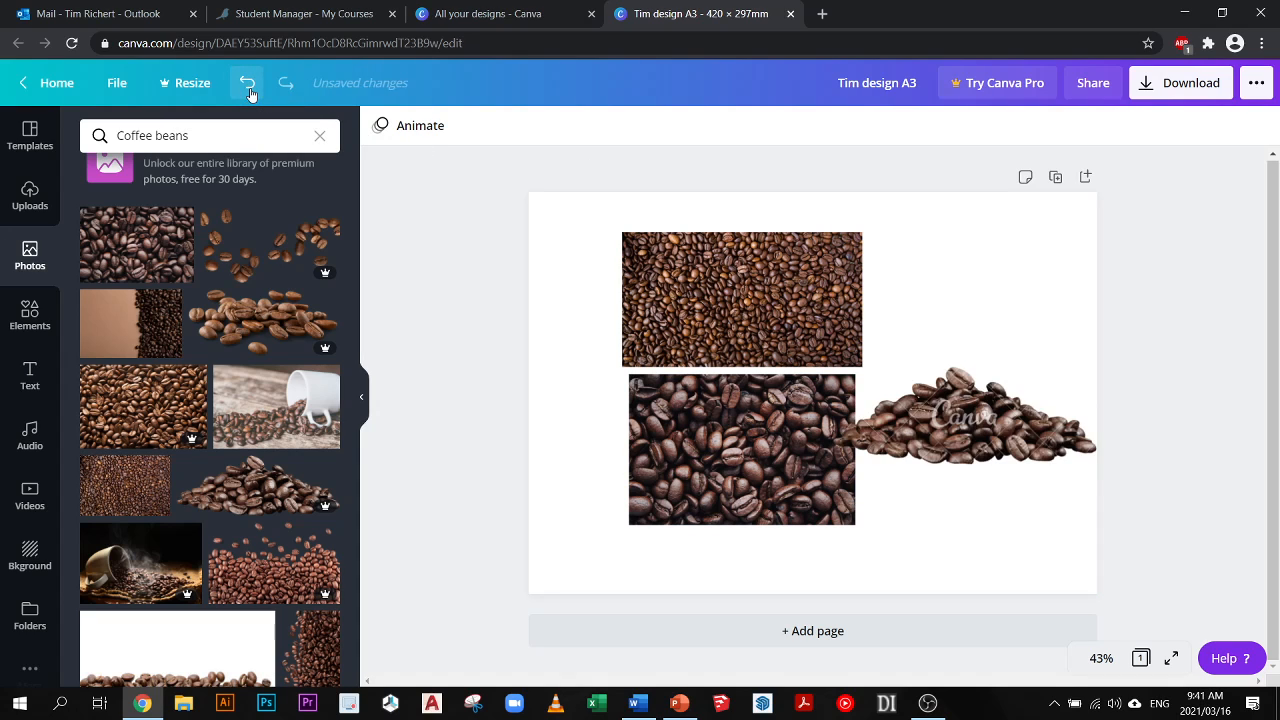
{"action": "left_click", "coordinate": [248, 85]}
{"action": "left_click", "coordinate": [248, 85]}
{"action": "left_click", "coordinate": [248, 85]}
{"action": "left_click", "coordinate": [249, 88]}
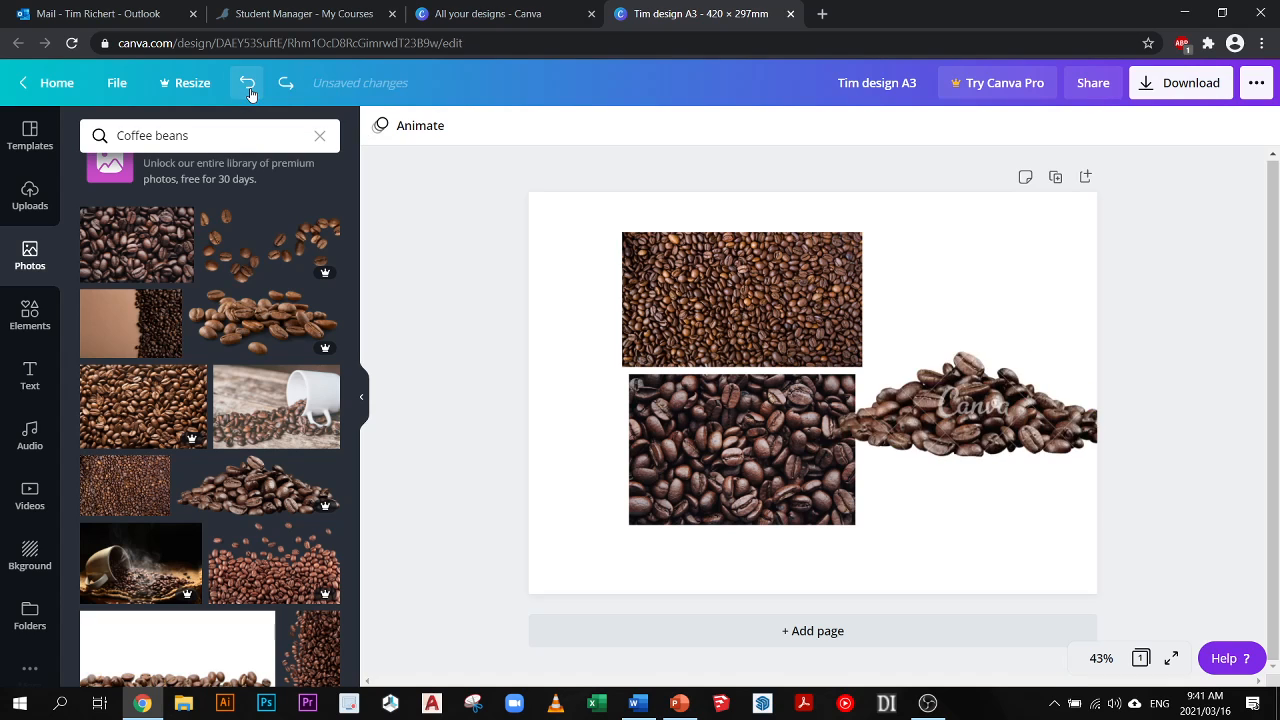
{"action": "left_click", "coordinate": [249, 88]}
{"action": "left_click", "coordinate": [249, 88]}
{"action": "left_click", "coordinate": [249, 88]}
{"action": "left_click", "coordinate": [249, 88]}
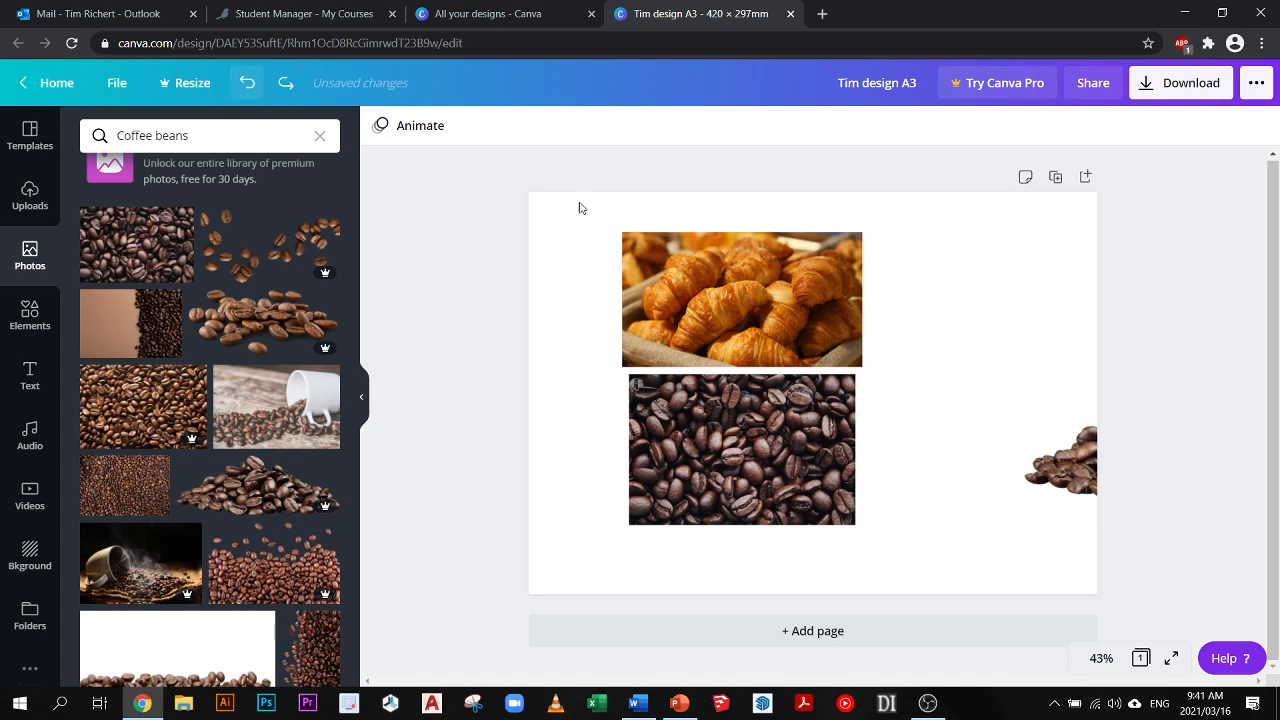
- Move the coffee bean pile photo next to the dark coffee beans and delete it from the page
{"action": "left_click", "coordinate": [1070, 460]}
{"action": "left_click_drag", "start_coordinate": [905, 478], "coordinate": [908, 481]}
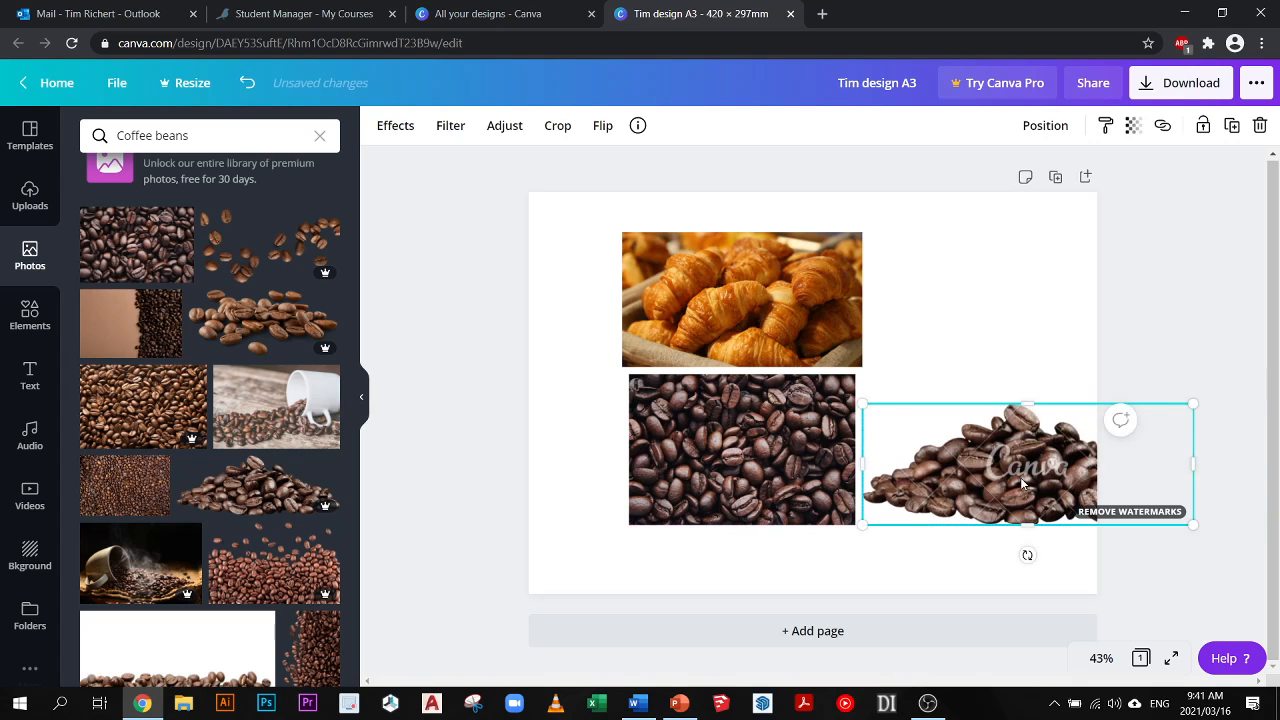
{"action": "key", "text": "Delete"}
- Move both photos toward the page's left side and enlarge the dark coffee beans photo to match the croissant photo's width
{"action": "left_click_drag", "start_coordinate": [647, 303], "coordinate": [636, 298]}
{"action": "left_click_drag", "start_coordinate": [688, 402], "coordinate": [651, 447]}
{"action": "left_click_drag", "start_coordinate": [800, 399], "coordinate": [809, 393]}
- Enlarge the croissant photo and crop its top, bottom and right side to make a wide horizontal strip
{"action": "left_click", "coordinate": [688, 285]}
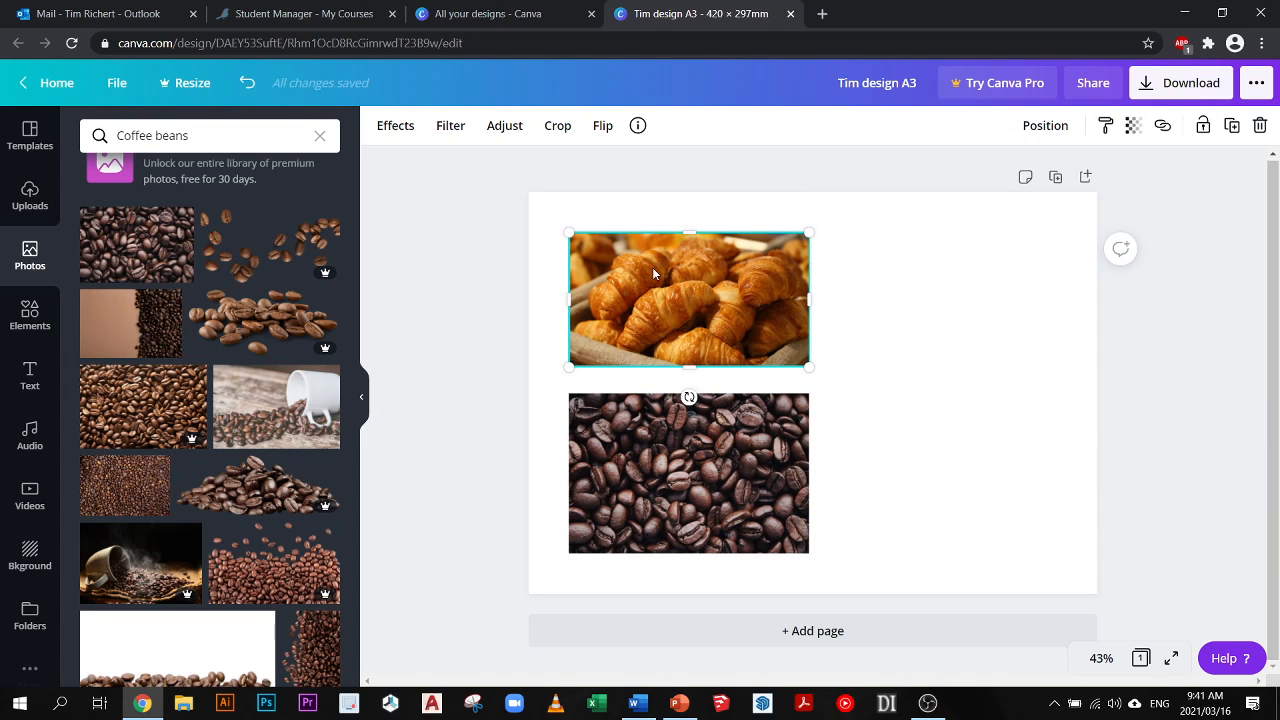
{"action": "mouse_move", "coordinate": [660, 295]}
{"action": "left_mouse_down"}
{"action": "mouse_move", "coordinate": [702, 280]}
{"action": "mouse_move", "coordinate": [751, 289]}
{"action": "mouse_move", "coordinate": [694, 312]}
{"action": "mouse_move", "coordinate": [645, 288]}
{"action": "left_mouse_up"}
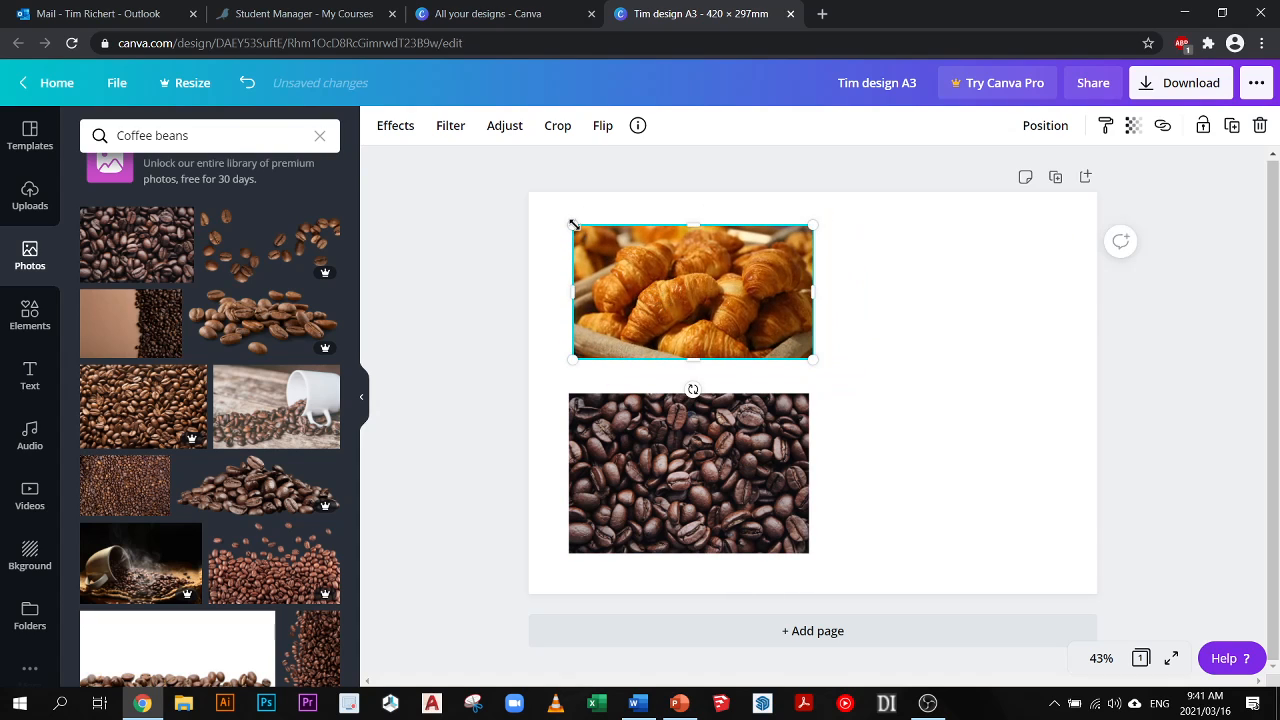
{"action": "mouse_move", "coordinate": [573, 224]}
{"action": "left_mouse_down"}
{"action": "mouse_move", "coordinate": [612, 250]}
{"action": "mouse_move", "coordinate": [563, 219]}
{"action": "left_mouse_up"}
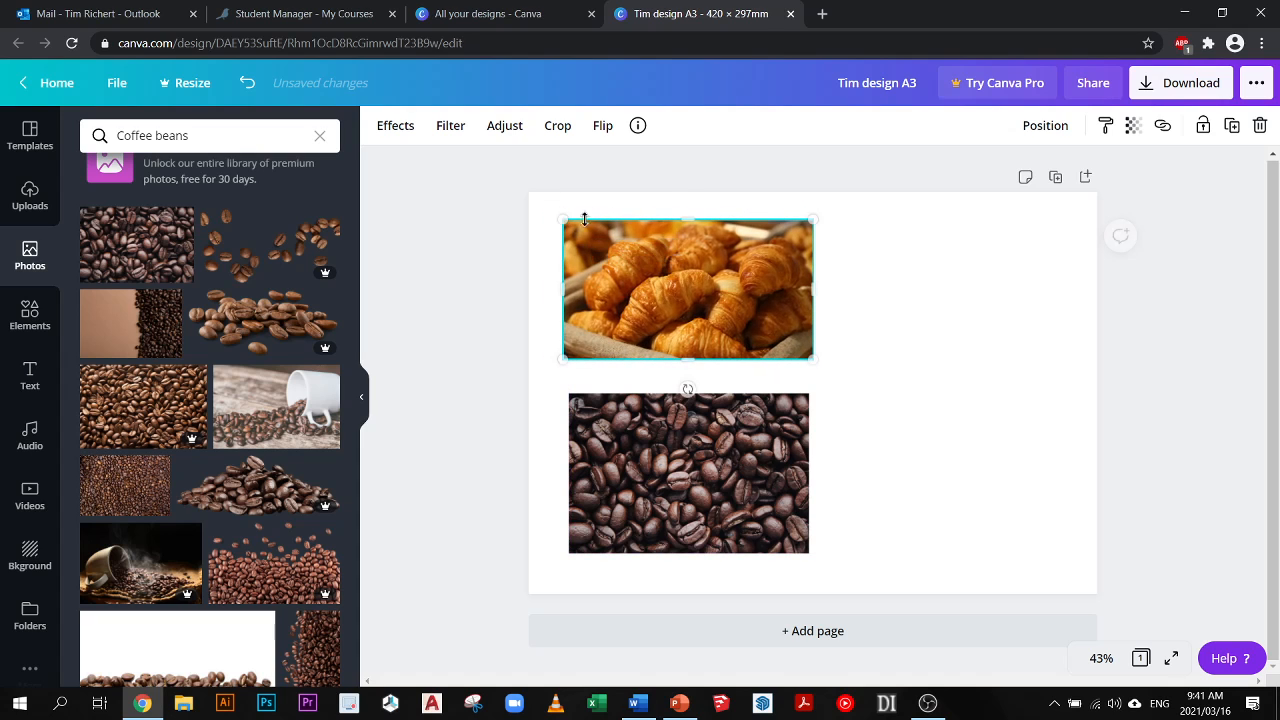
{"action": "left_click_drag", "start_coordinate": [685, 219], "coordinate": [690, 249]}
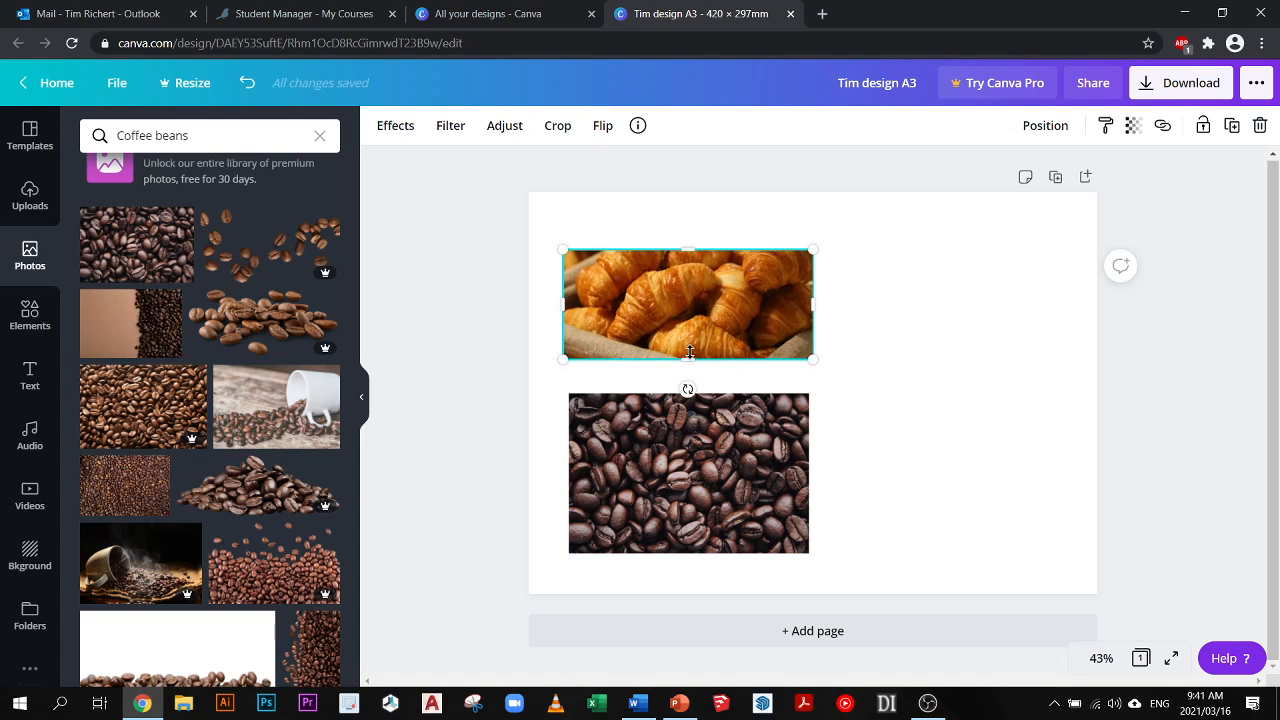
{"action": "left_click_drag", "start_coordinate": [686, 358], "coordinate": [683, 309]}
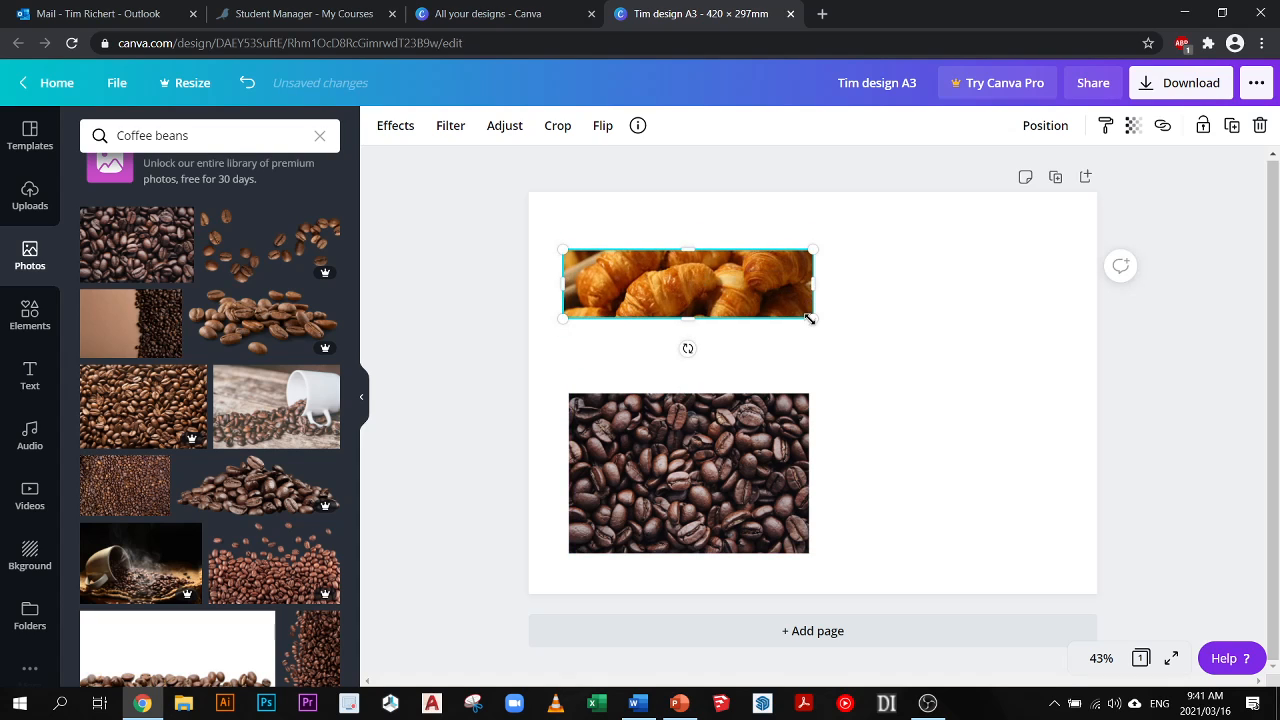
{"action": "left_click_drag", "start_coordinate": [810, 318], "coordinate": [903, 408]}
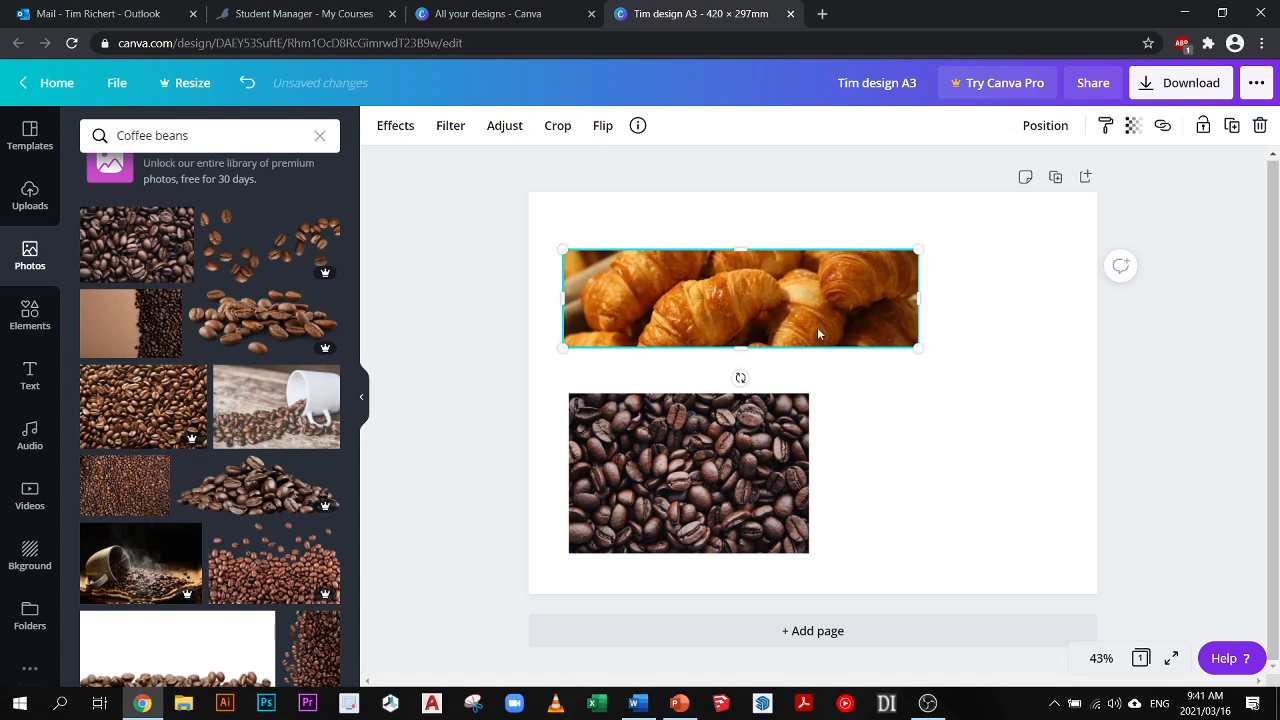
{"action": "left_click_drag", "start_coordinate": [912, 299], "coordinate": [838, 298]}
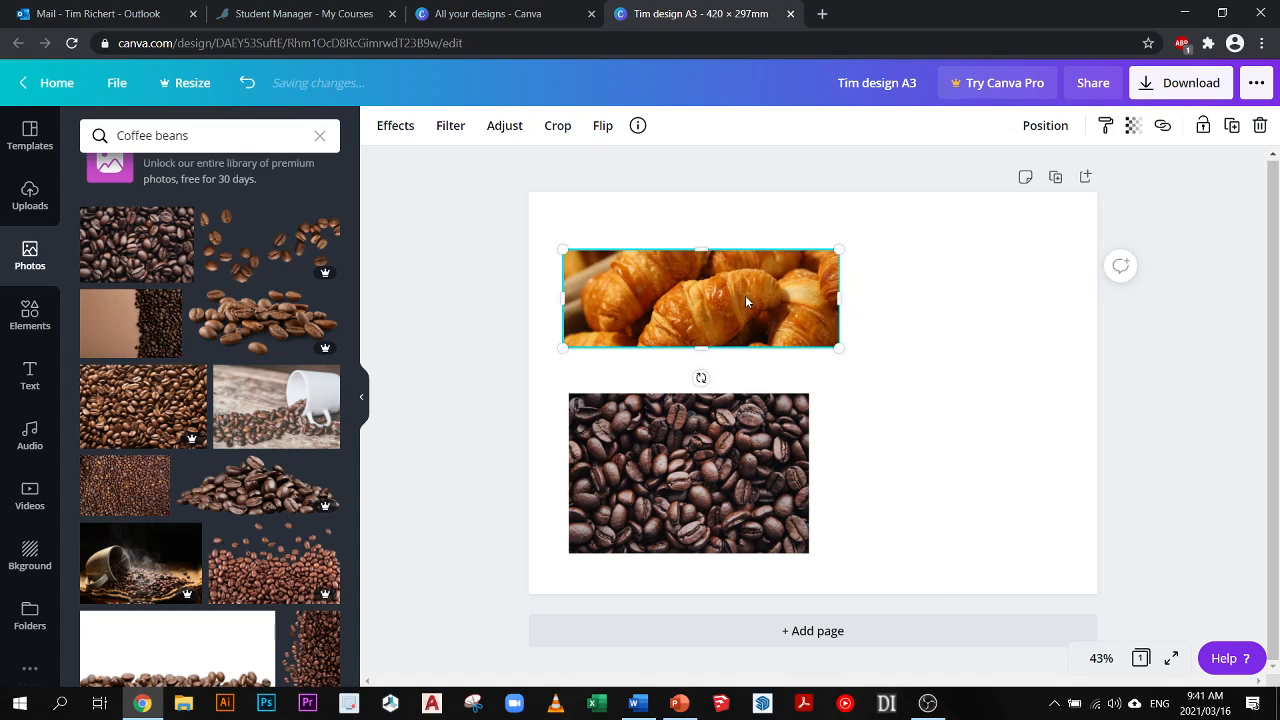
- Move the cropped croissant strip up and against the page's left edge
{"action": "right_click", "coordinate": [745, 296]}
{"action": "left_click", "coordinate": [716, 300]}
{"action": "mouse_move", "coordinate": [703, 378]}
{"action": "left_mouse_down"}
{"action": "mouse_move", "coordinate": [724, 364]}
{"action": "mouse_move", "coordinate": [753, 298]}
{"action": "mouse_move", "coordinate": [737, 334]}
{"action": "mouse_move", "coordinate": [690, 350]}
{"action": "mouse_move", "coordinate": [668, 327]}
{"action": "mouse_move", "coordinate": [673, 310]}
{"action": "mouse_move", "coordinate": [681, 298]}
{"action": "mouse_move", "coordinate": [686, 374]}
{"action": "mouse_move", "coordinate": [697, 376]}
{"action": "mouse_move", "coordinate": [757, 286]}
{"action": "mouse_move", "coordinate": [729, 357]}
{"action": "mouse_move", "coordinate": [689, 364]}
{"action": "mouse_move", "coordinate": [699, 367]}
{"action": "left_mouse_up"}
{"action": "left_click_drag", "start_coordinate": [677, 299], "coordinate": [644, 275]}
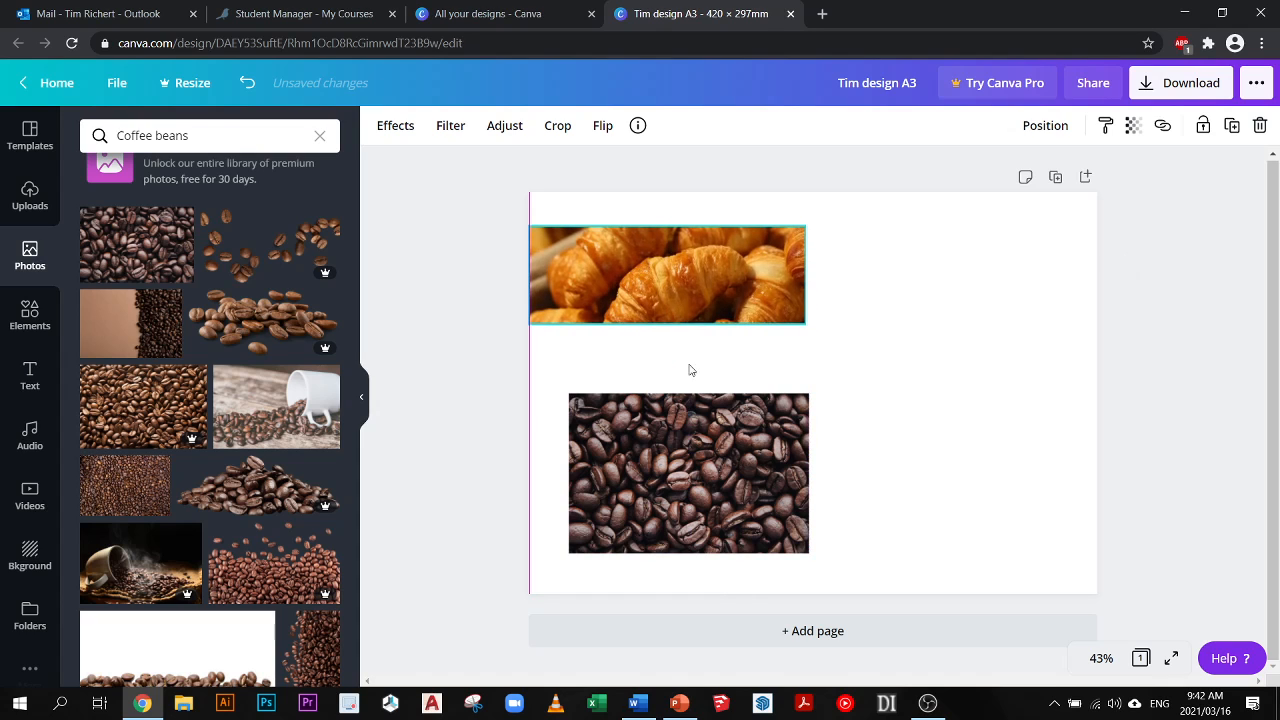
- Place the dark coffee beans photo against the croissant strip's right edge and crop its bottom and right side to match the strip's height
{"action": "left_click_drag", "start_coordinate": [695, 481], "coordinate": [932, 313]}
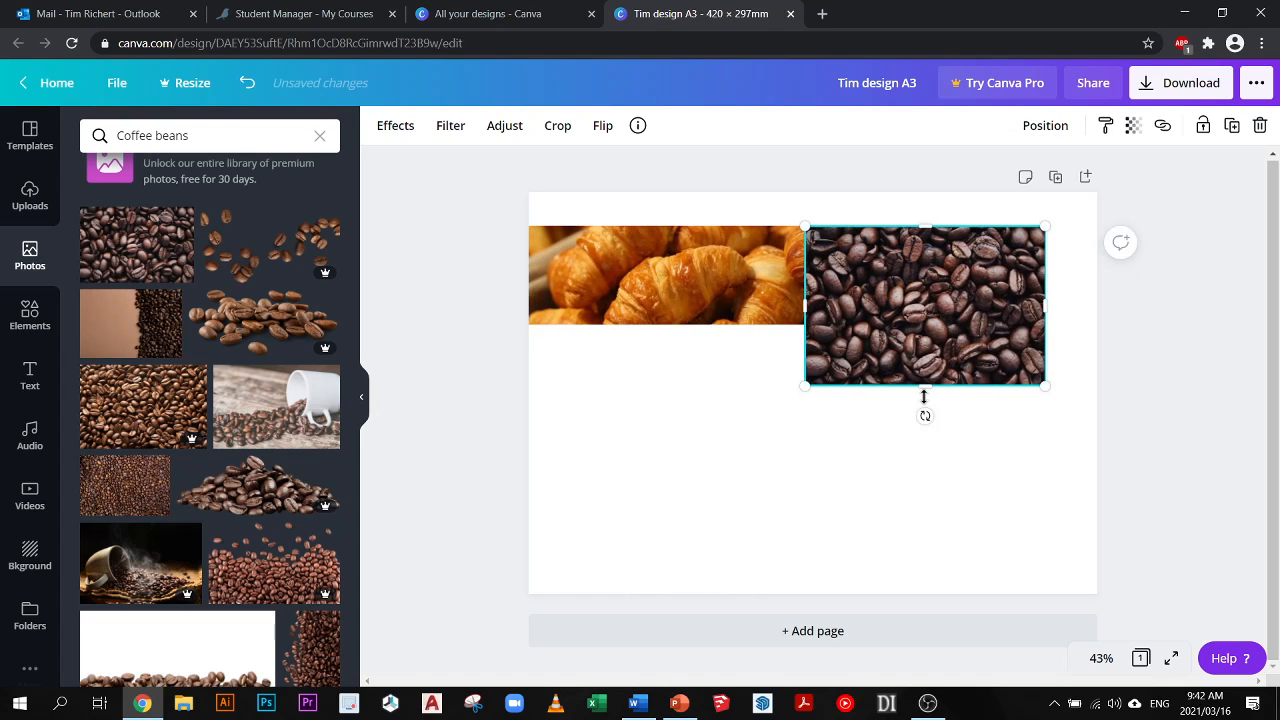
{"action": "left_click_drag", "start_coordinate": [925, 389], "coordinate": [925, 324]}
{"action": "left_click_drag", "start_coordinate": [1022, 275], "coordinate": [958, 276]}
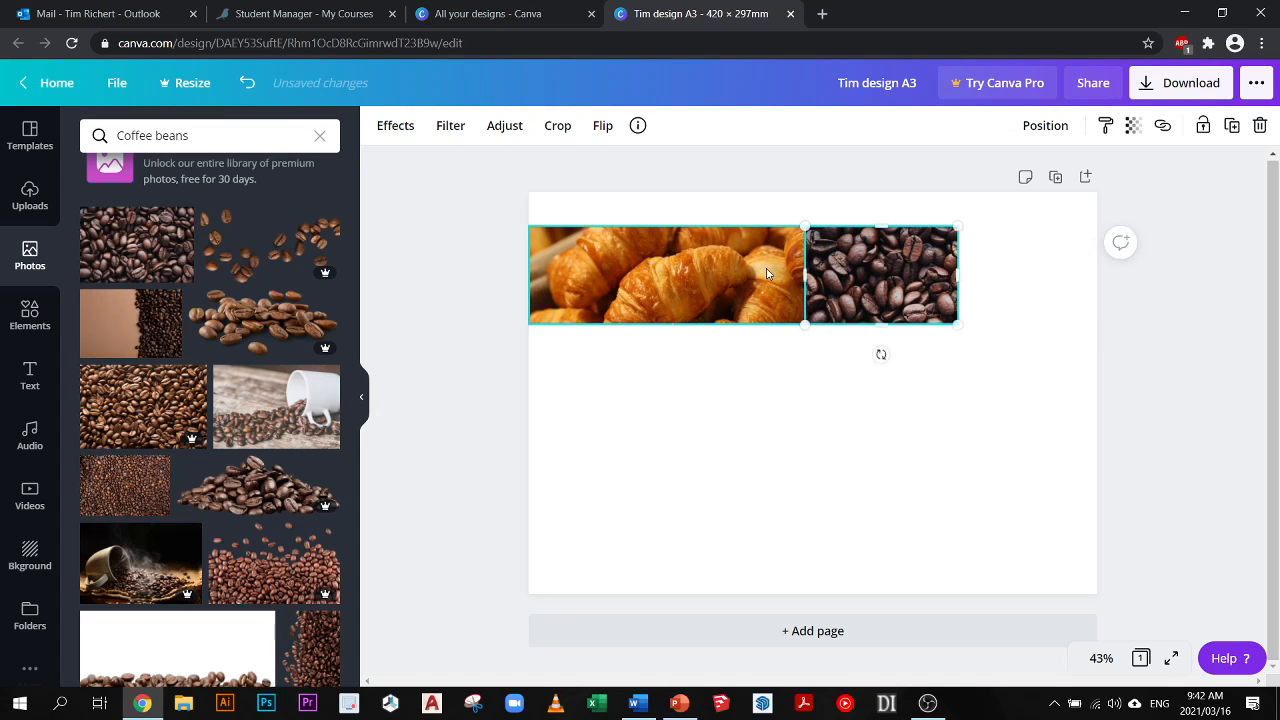
- Crop the croissant strip slightly narrower on its right side and move the coffee beans photo flush against it
{"action": "left_click", "coordinate": [766, 266]}
{"action": "mouse_move", "coordinate": [804, 275]}
{"action": "left_mouse_down"}
{"action": "mouse_move", "coordinate": [738, 272]}
{"action": "mouse_move", "coordinate": [780, 272]}
{"action": "left_mouse_up"}
{"action": "left_click", "coordinate": [856, 277]}
{"action": "left_click_drag", "start_coordinate": [855, 271], "coordinate": [860, 271]}
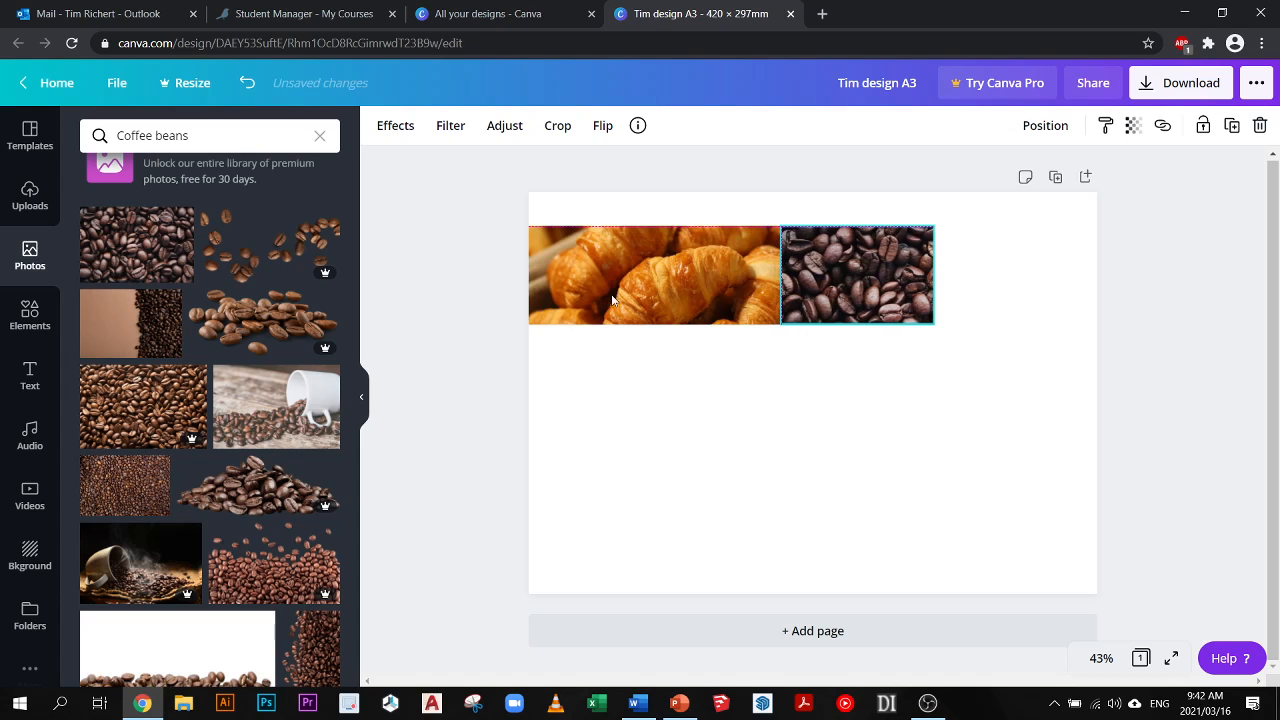
{"action": "left_click", "coordinate": [534, 330]}
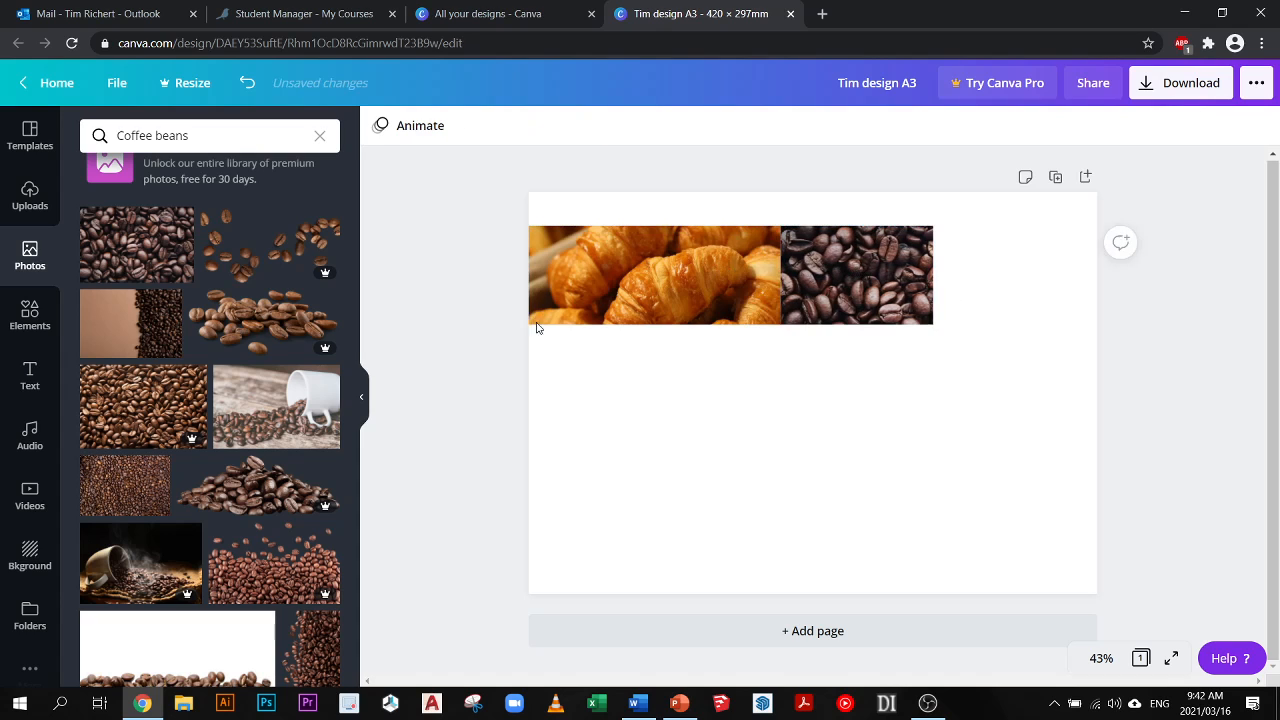
- Search the photo library for "muffin" and place the single muffin on a teal background beside the coffee beans photo
{"action": "left_click", "coordinate": [200, 136]}
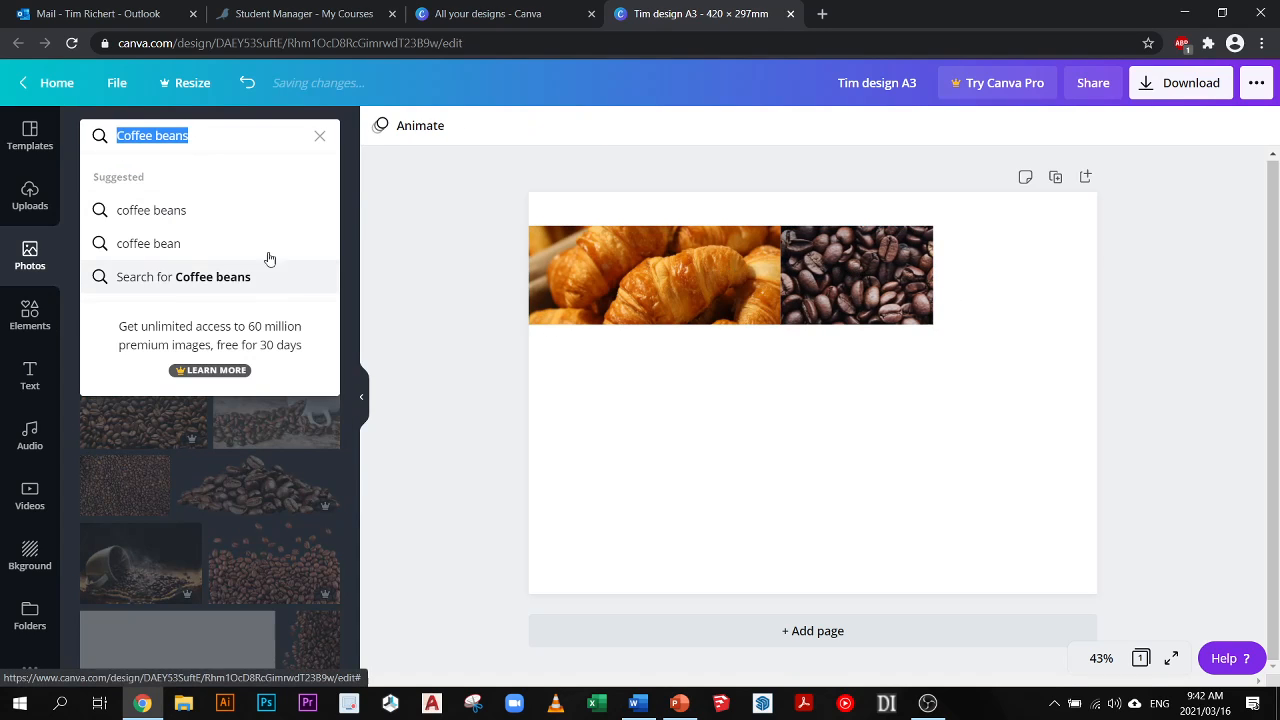
{"action": "type", "text": "mu"}
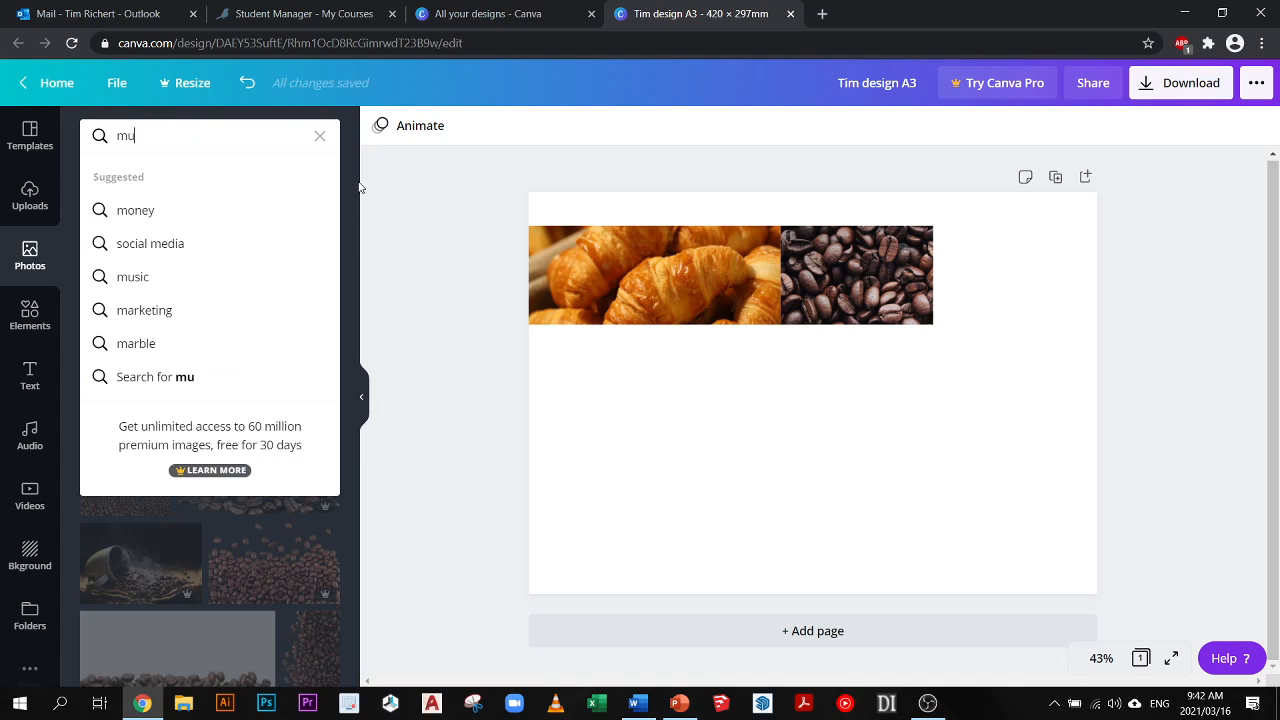
{"action": "type", "text": "ffin"}
{"action": "key", "text": "Return"}
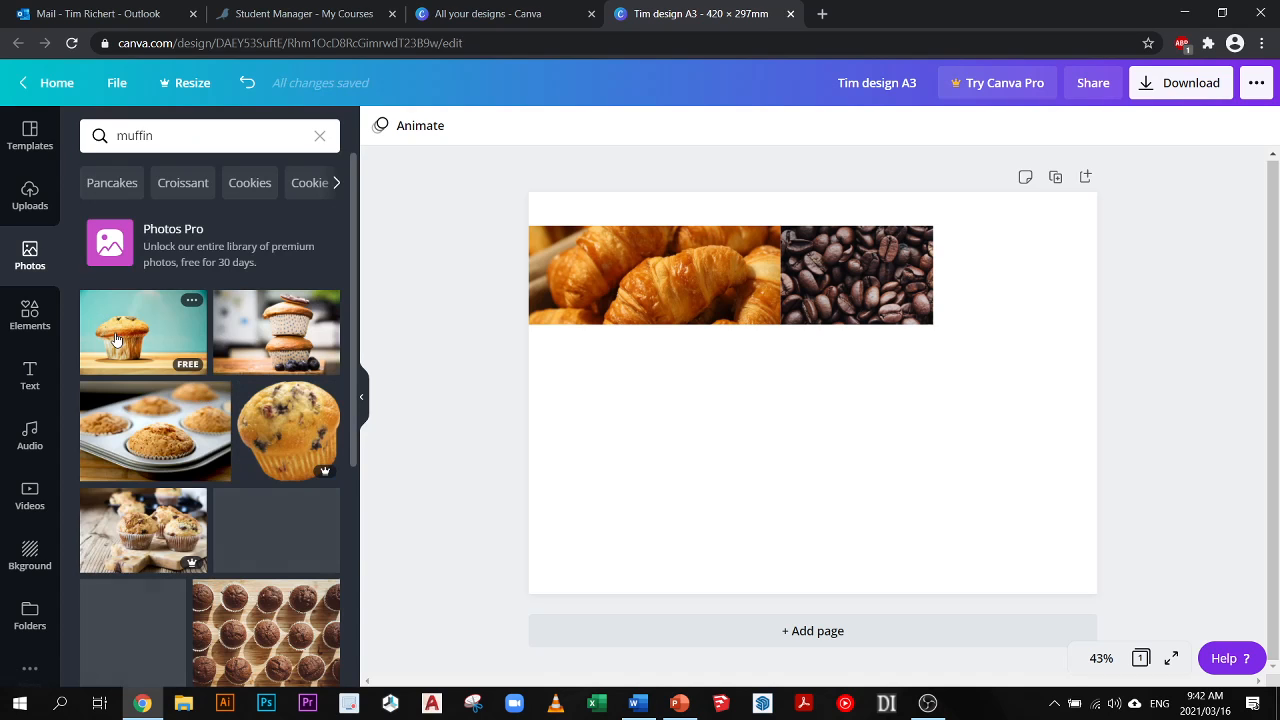
{"action": "left_click_drag", "start_coordinate": [116, 341], "coordinate": [743, 400]}
{"action": "left_click_drag", "start_coordinate": [862, 476], "coordinate": [1023, 289]}
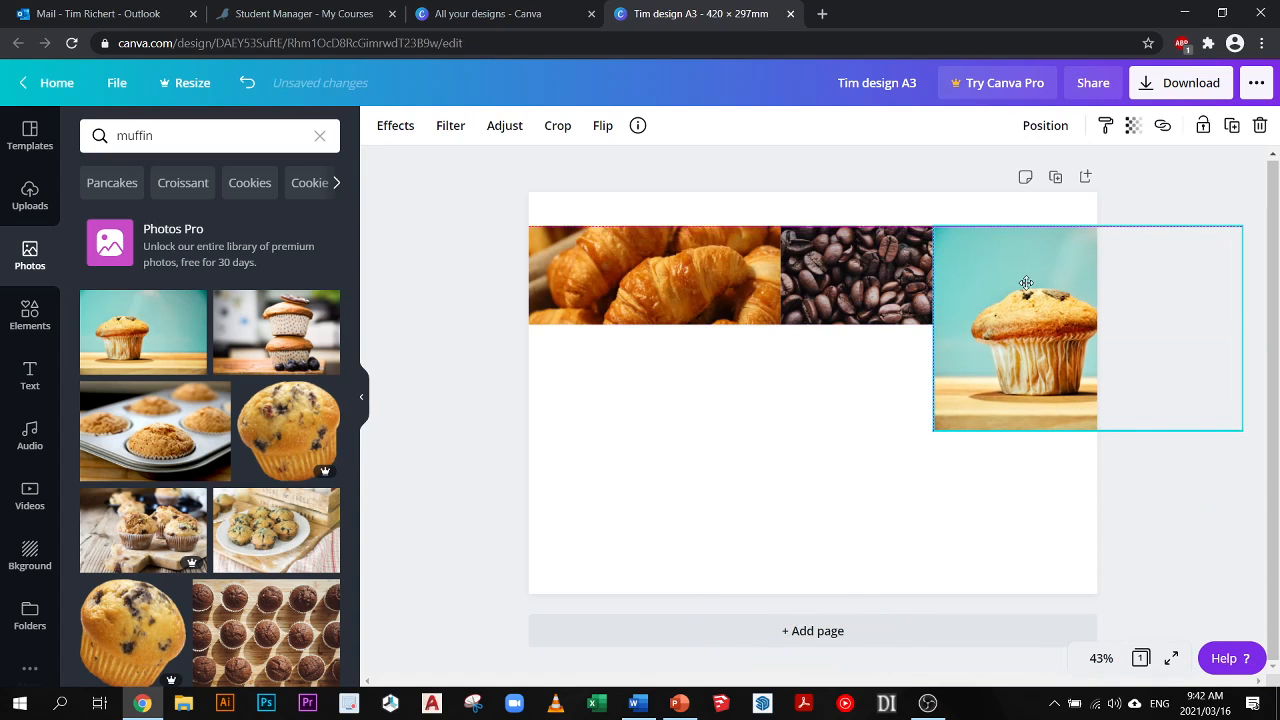
- Scale the muffin photo down to the page's right edge, align its bottom with the row and crop its top to the row's height
{"action": "left_click_drag", "start_coordinate": [1243, 429], "coordinate": [1097, 334]}
{"action": "left_click_drag", "start_coordinate": [1047, 283], "coordinate": [954, 251]}
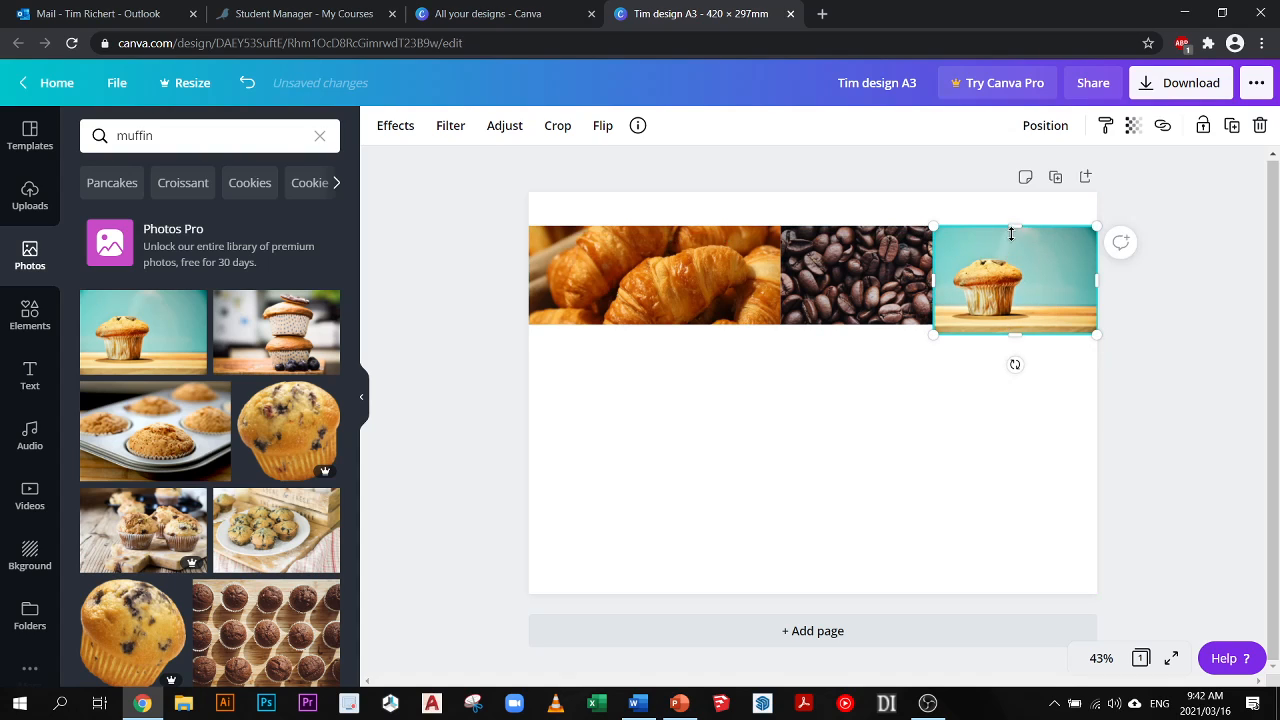
{"action": "left_click_drag", "start_coordinate": [1015, 297], "coordinate": [1015, 290]}
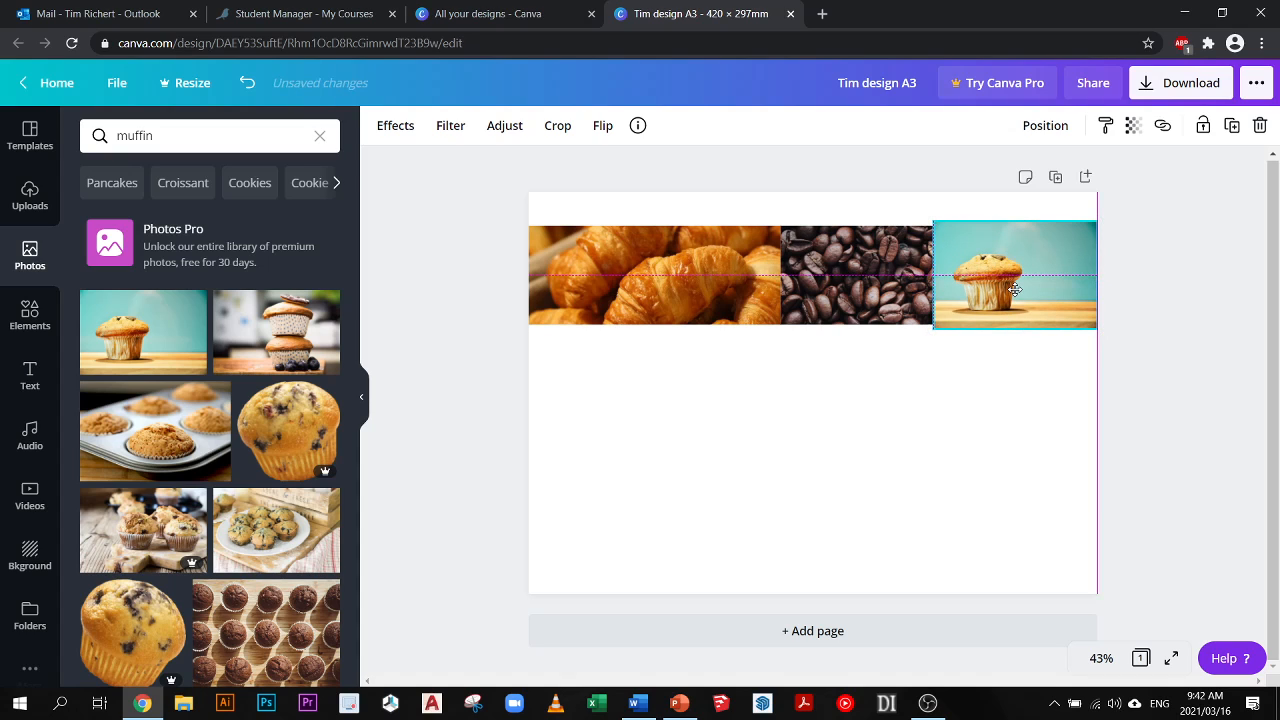
{"action": "left_click_drag", "start_coordinate": [1015, 289], "coordinate": [1000, 306]}
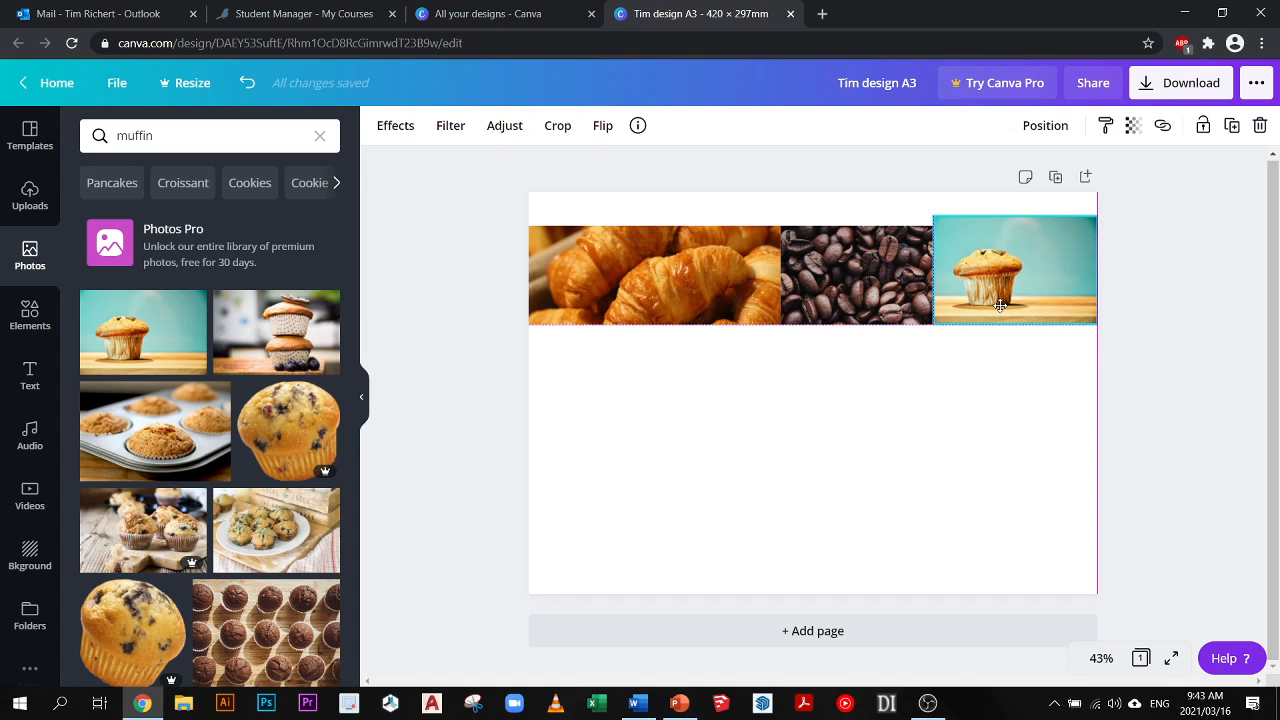
{"action": "left_click_drag", "start_coordinate": [1000, 306], "coordinate": [1002, 306]}
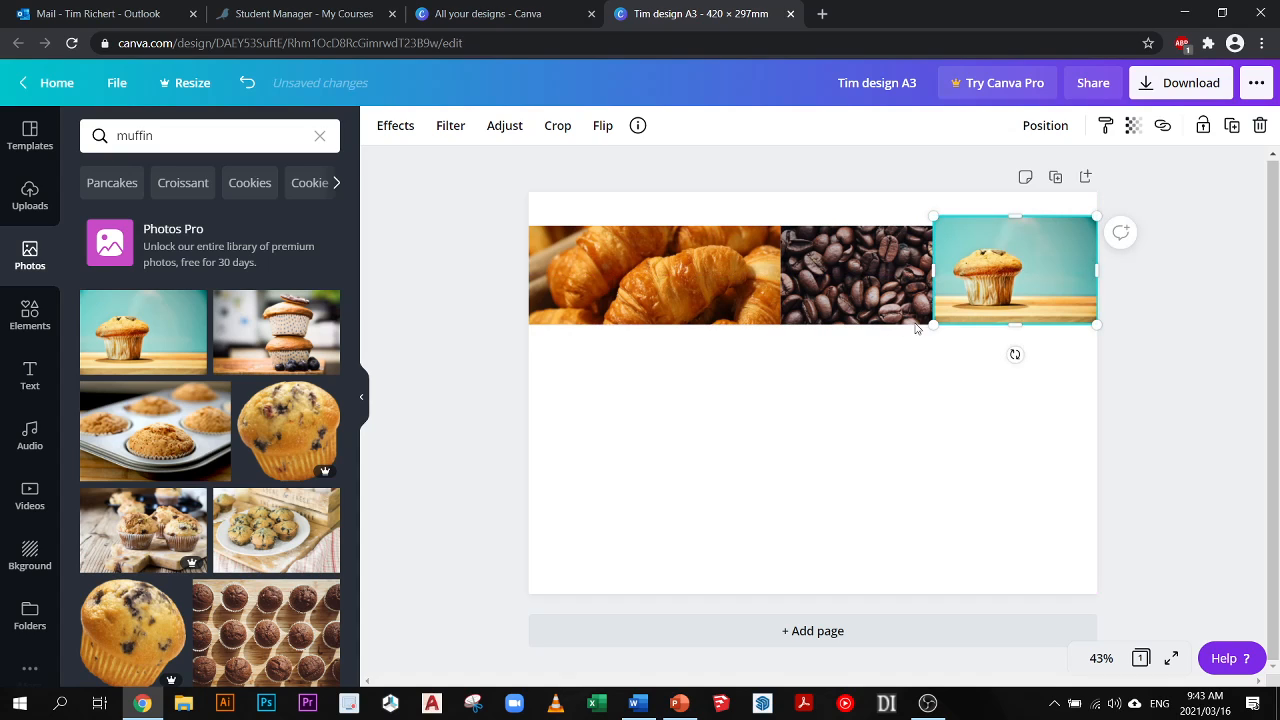
{"action": "left_click_drag", "start_coordinate": [1017, 221], "coordinate": [1017, 231]}
{"action": "left_click", "coordinate": [1163, 268]}
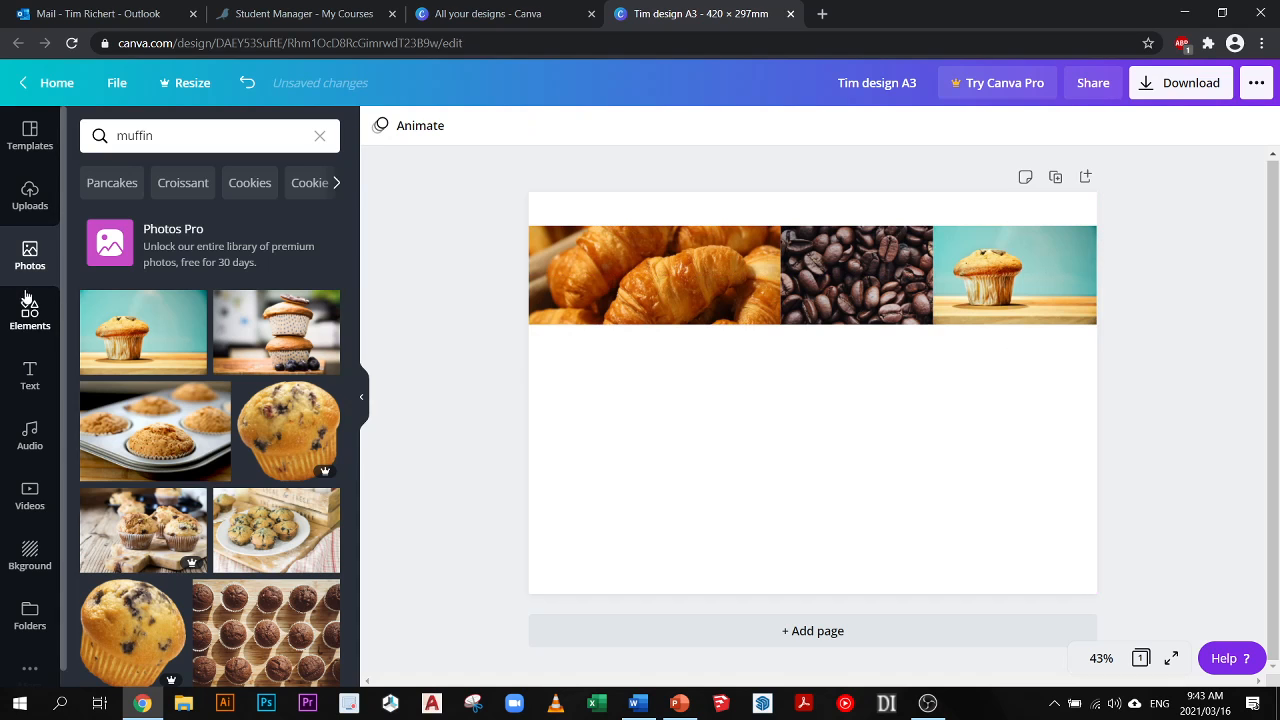
- Open the text library and browse its ready-made styled text designs
{"action": "scroll", "coordinate": [256, 428], "scroll_direction": "down", "scroll_amount": 3}
{"action": "scroll", "coordinate": [256, 428], "scroll_direction": "down", "scroll_amount": 4}
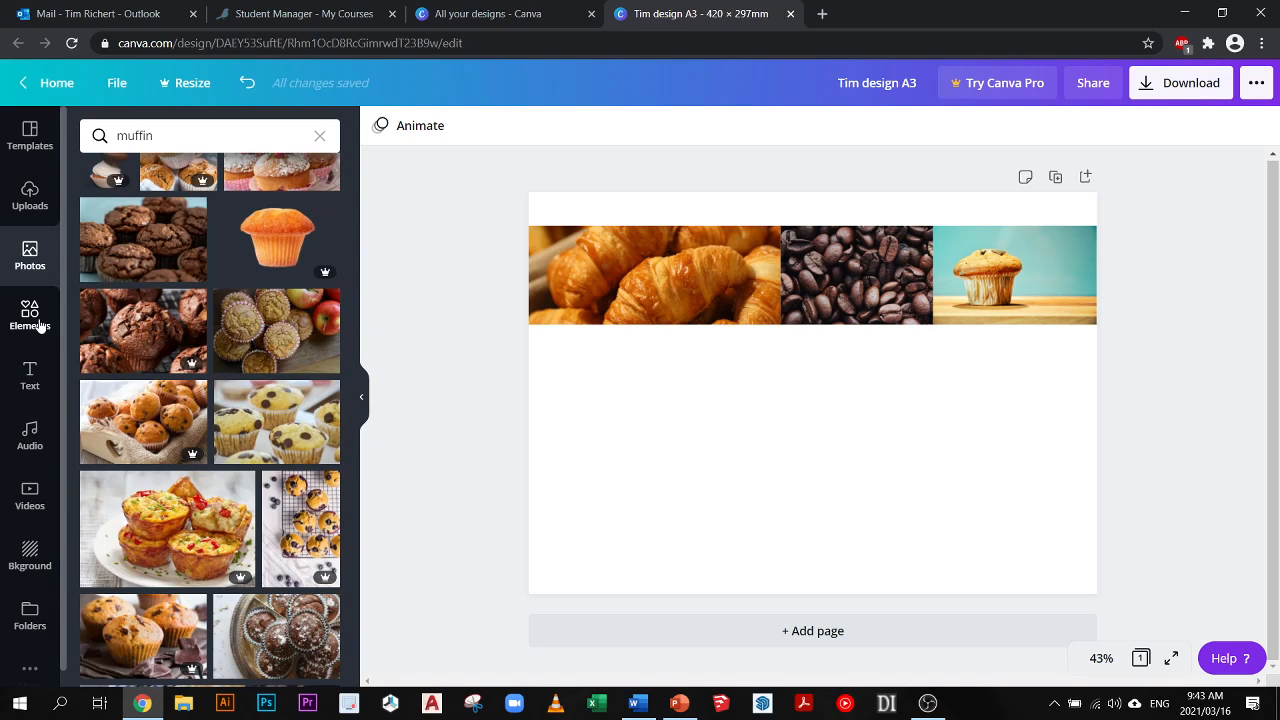
{"action": "left_click", "coordinate": [33, 381]}
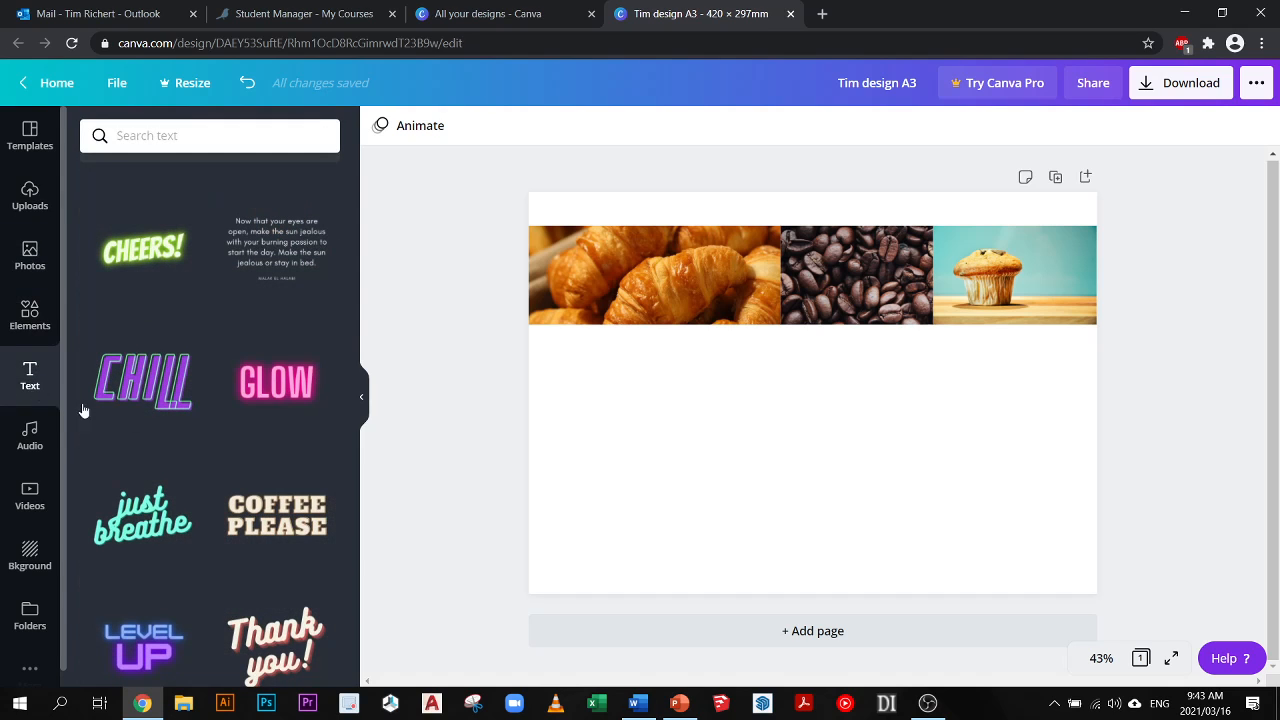
{"action": "mouse_move", "coordinate": [354, 222]}
{"action": "left_mouse_down"}
{"action": "mouse_move", "coordinate": [360, 390]}
{"action": "mouse_move", "coordinate": [358, 226]}
{"action": "left_mouse_up"}
{"action": "left_click", "coordinate": [615, 395]}
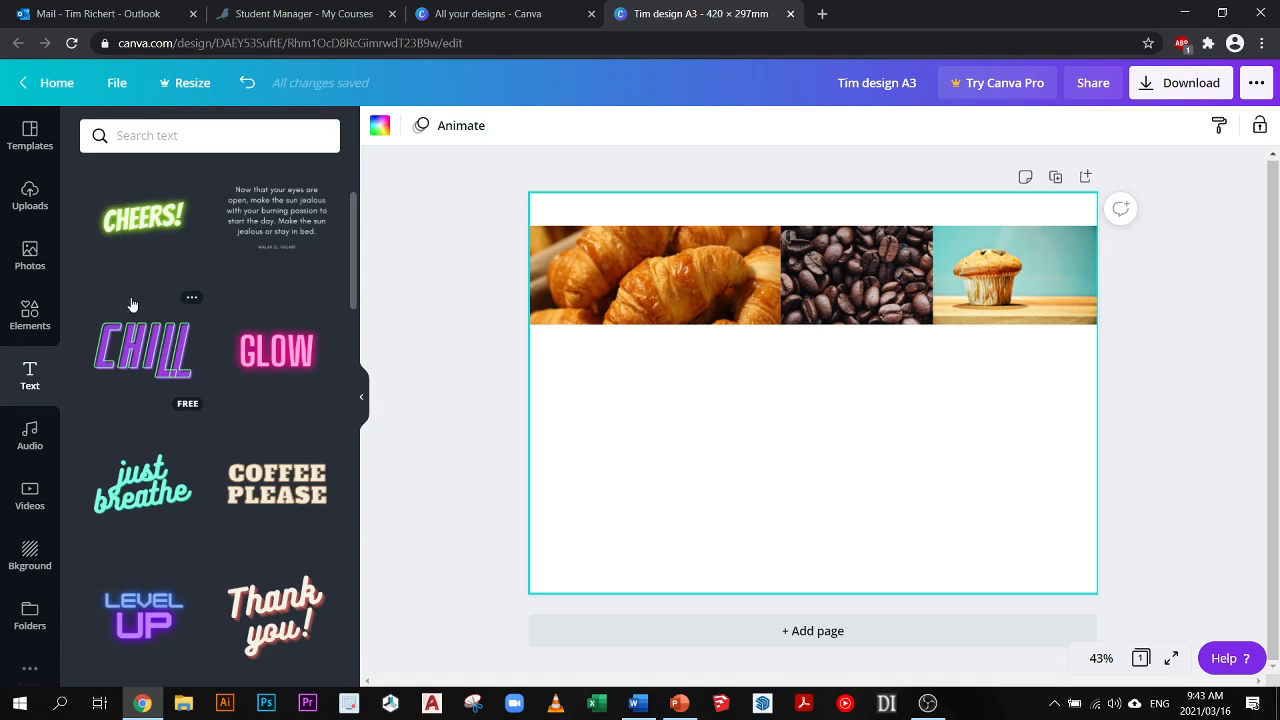
{"action": "scroll", "coordinate": [30, 555], "scroll_direction": "down", "scroll_amount": 1}
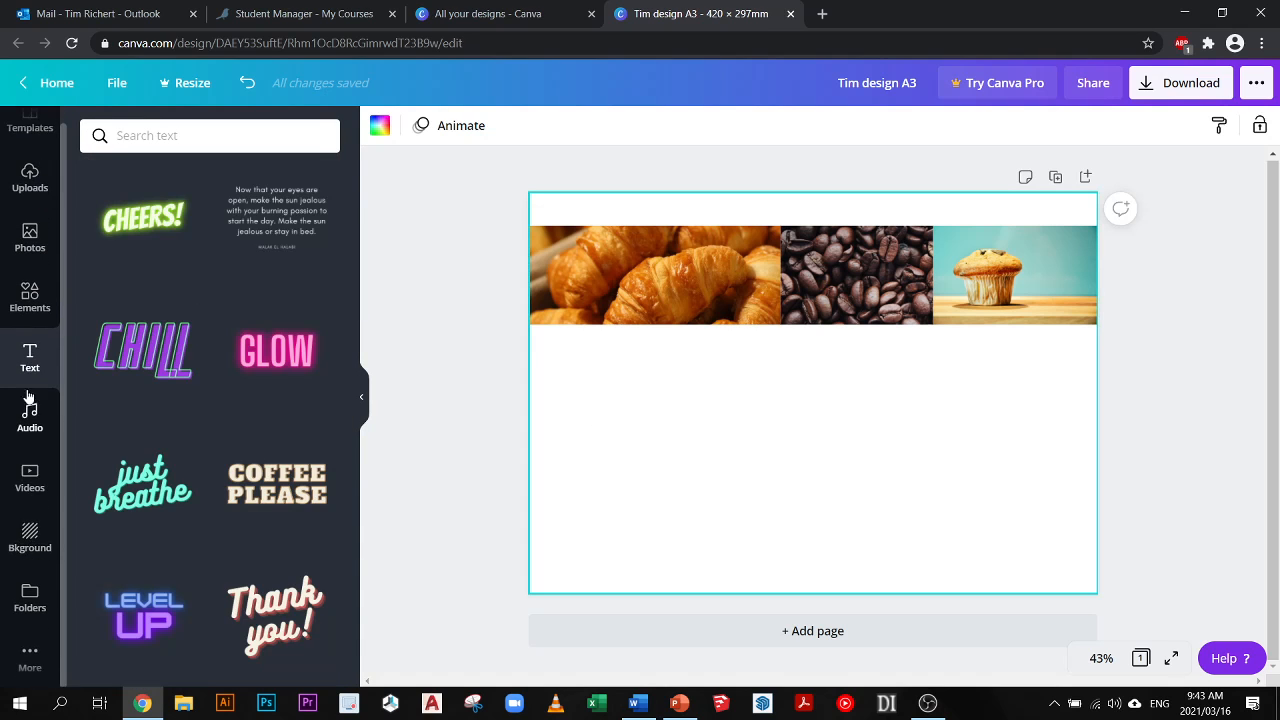
{"action": "left_click_drag", "start_coordinate": [617, 391], "coordinate": [680, 520]}
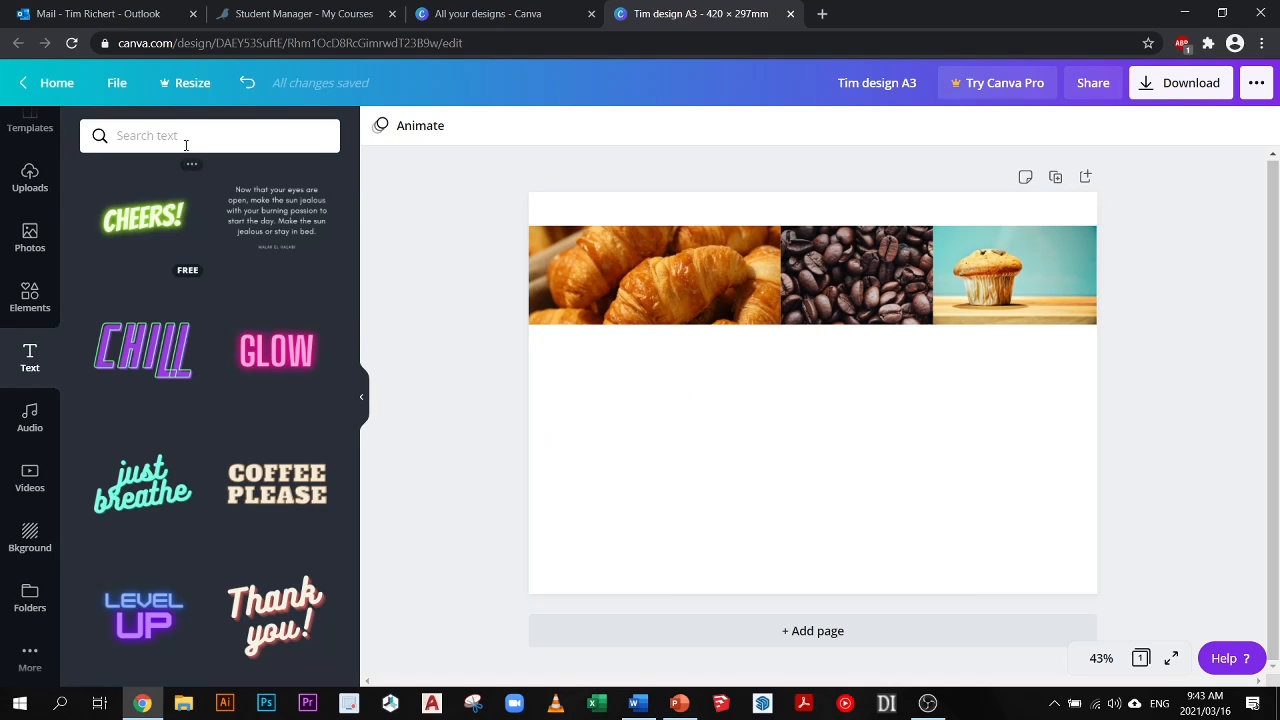
{"action": "scroll", "coordinate": [197, 401], "scroll_direction": "down", "scroll_amount": 10}
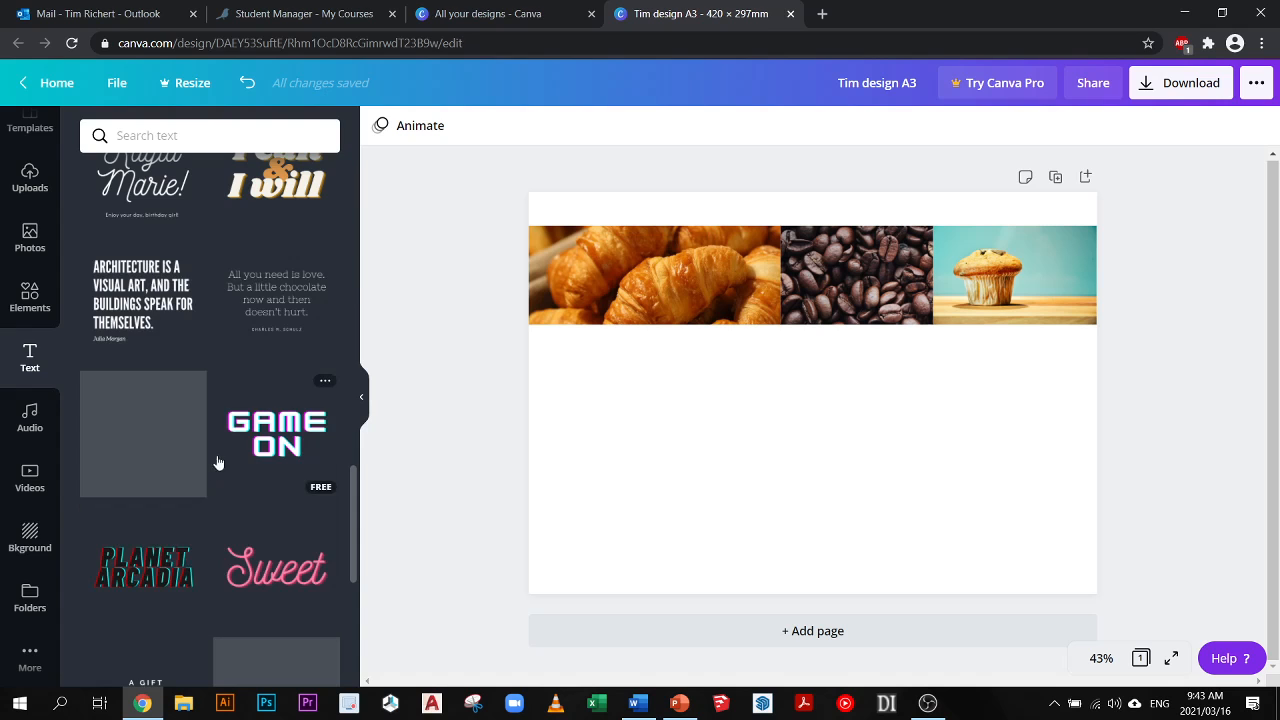
{"action": "scroll", "coordinate": [273, 407], "scroll_direction": "down", "scroll_amount": 3}
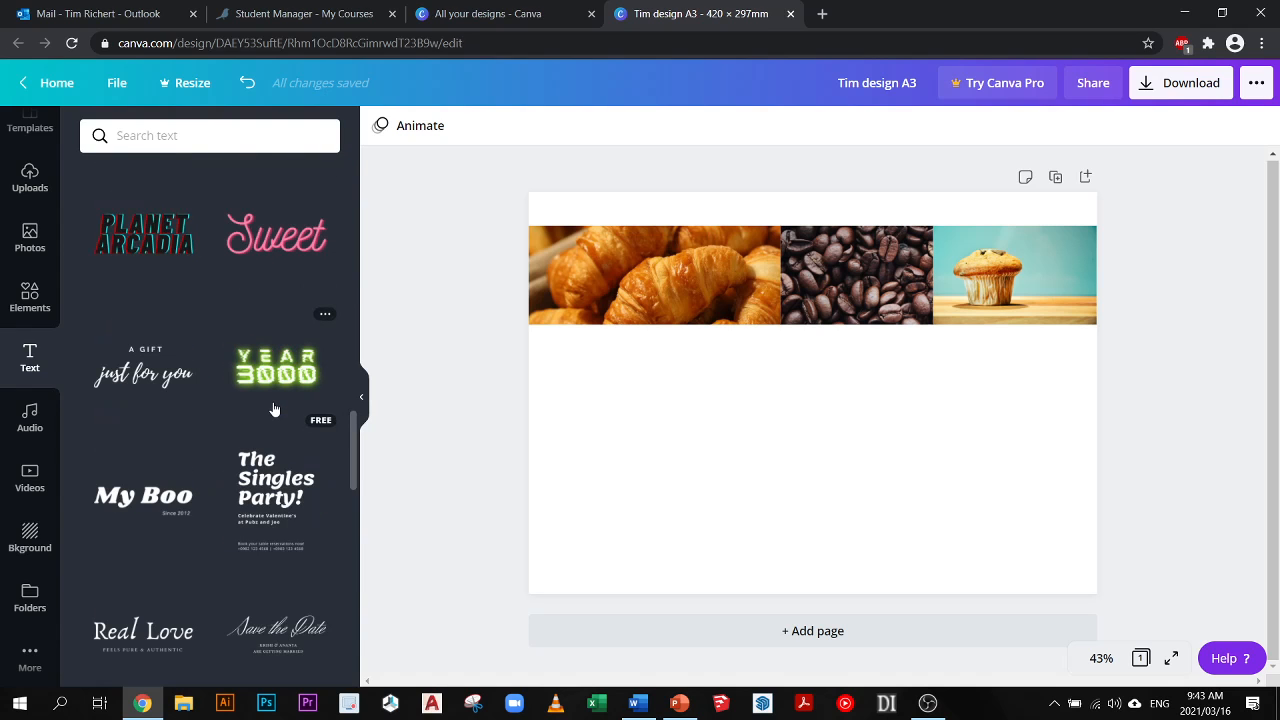
{"action": "scroll", "coordinate": [192, 496], "scroll_direction": "down", "scroll_amount": 3}
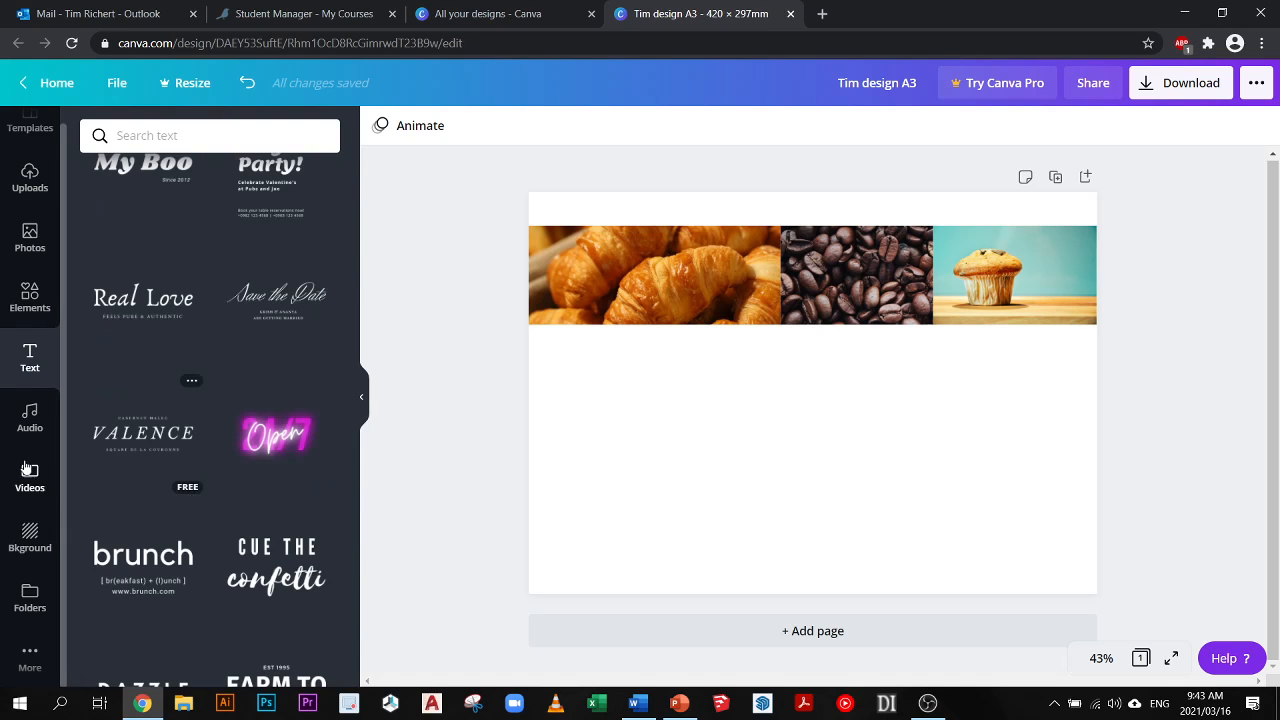
{"action": "scroll", "coordinate": [33, 447], "scroll_direction": "up", "scroll_amount": 1}
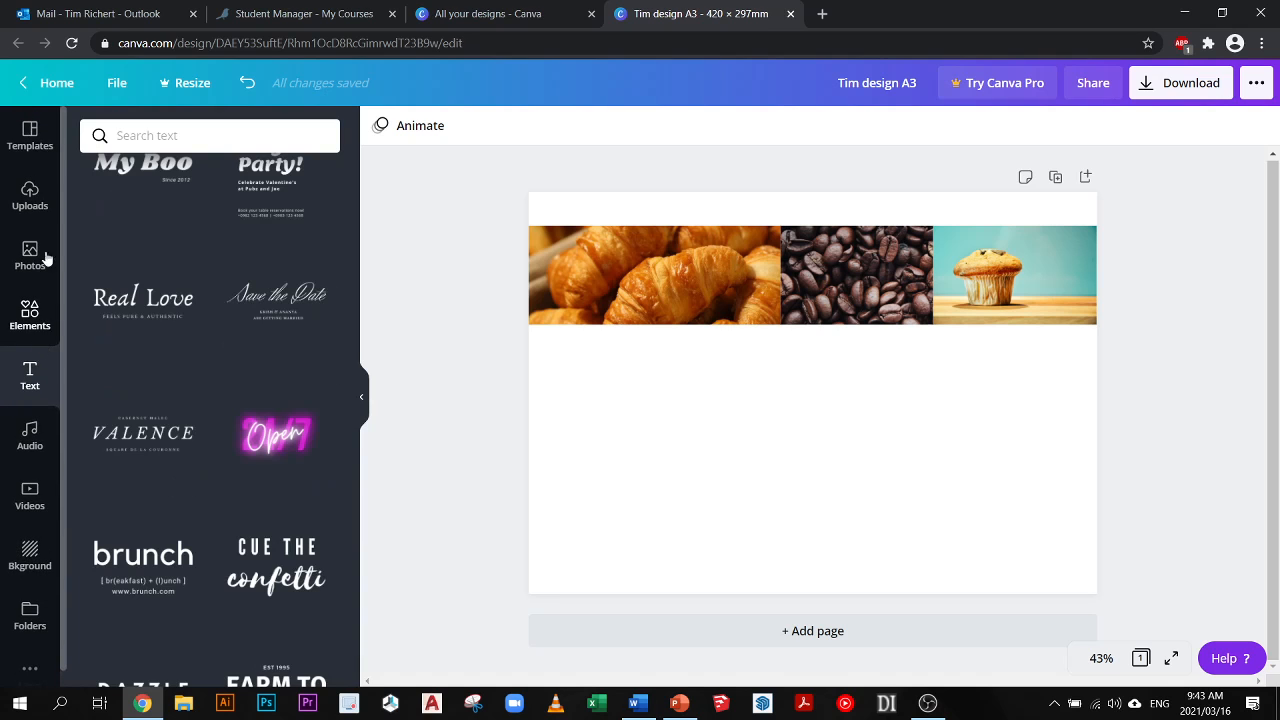
{"action": "scroll", "coordinate": [242, 308], "scroll_direction": "down", "scroll_amount": 2}
{"action": "scroll", "coordinate": [242, 308], "scroll_direction": "down", "scroll_amount": 2}
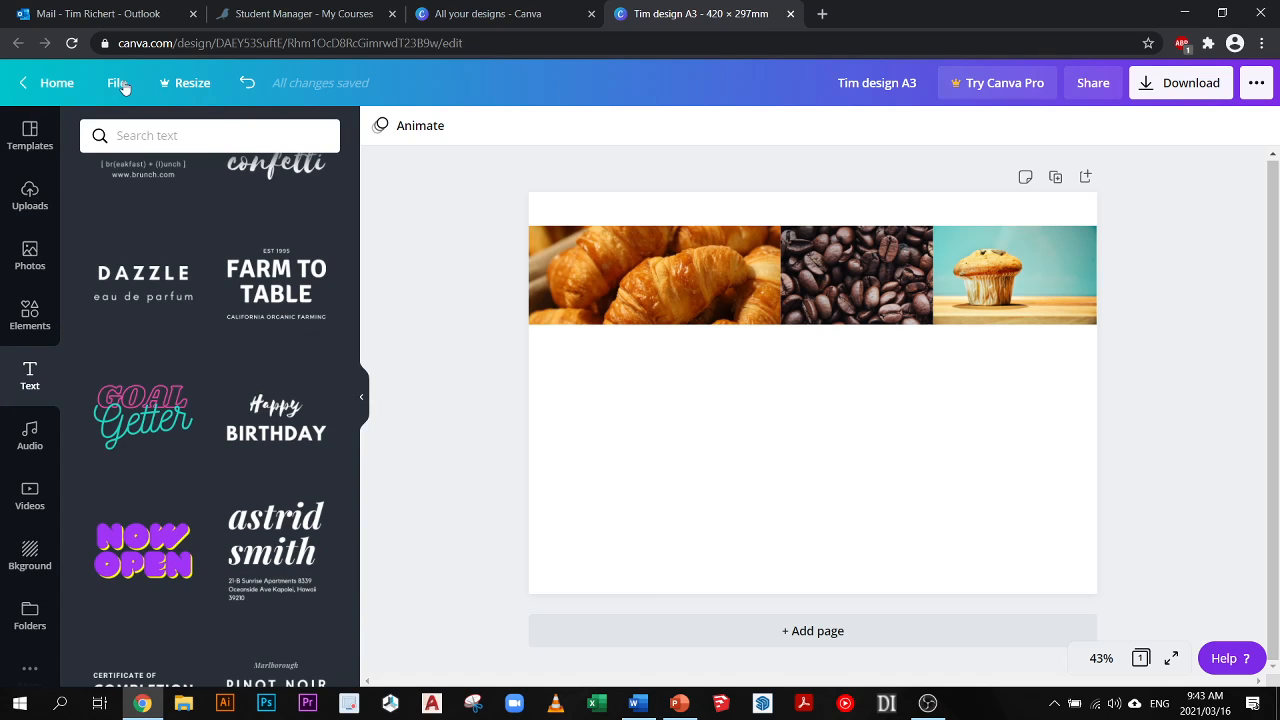
{"action": "scroll", "coordinate": [296, 290], "scroll_direction": "down", "scroll_amount": 4}
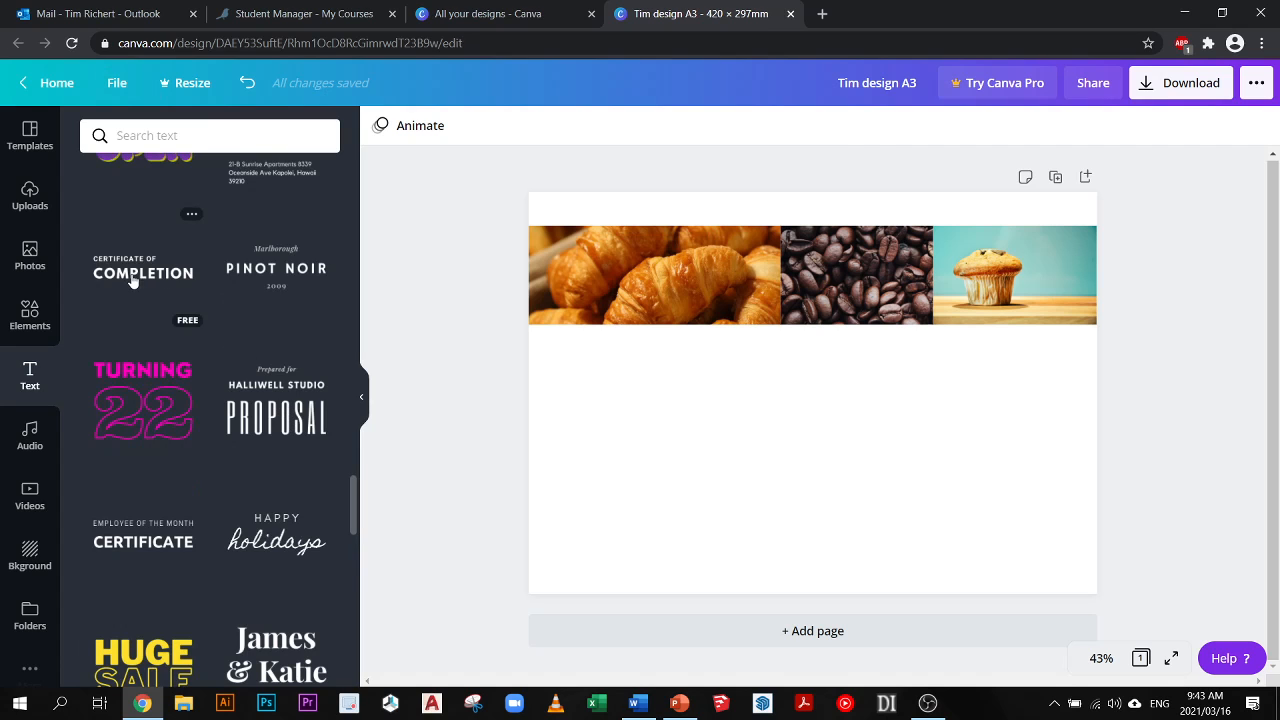
{"action": "scroll", "coordinate": [100, 480], "scroll_direction": "down", "scroll_amount": 3}
{"action": "scroll", "coordinate": [38, 600], "scroll_direction": "down", "scroll_amount": 1}
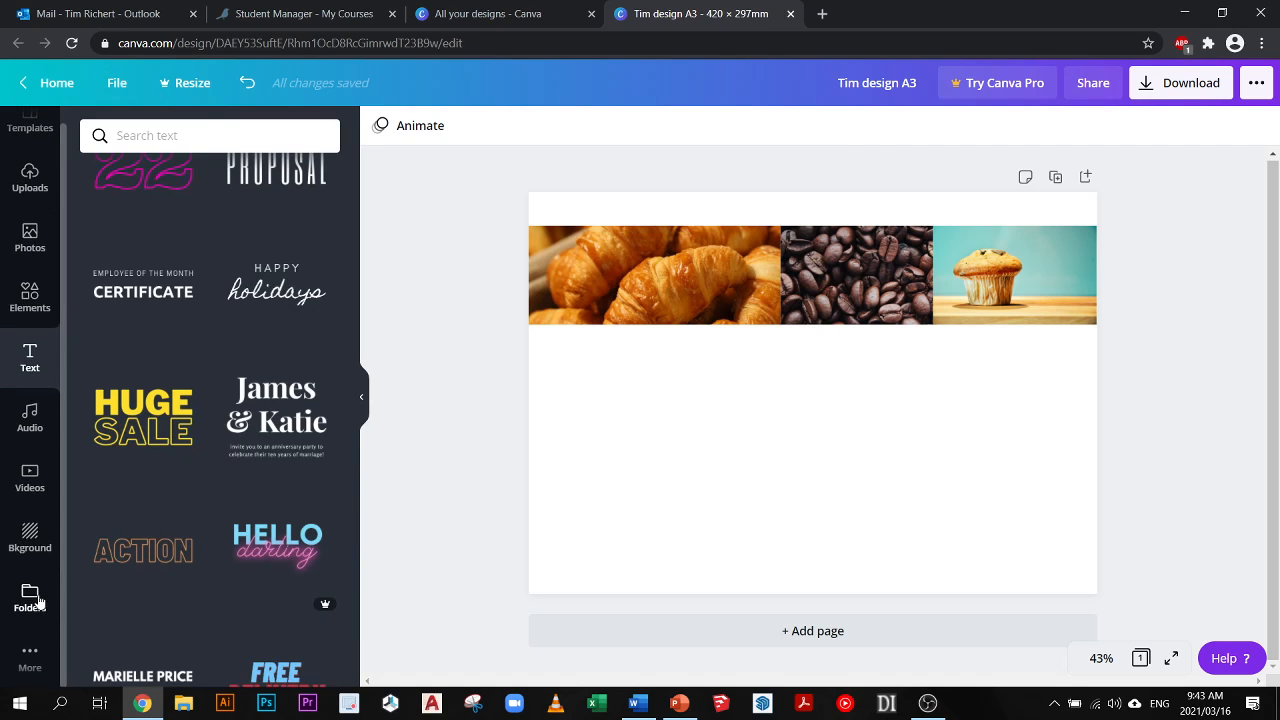
{"action": "scroll", "coordinate": [40, 602], "scroll_direction": "up", "scroll_amount": 1}
{"action": "scroll", "coordinate": [83, 277], "scroll_direction": "up", "scroll_amount": 3}
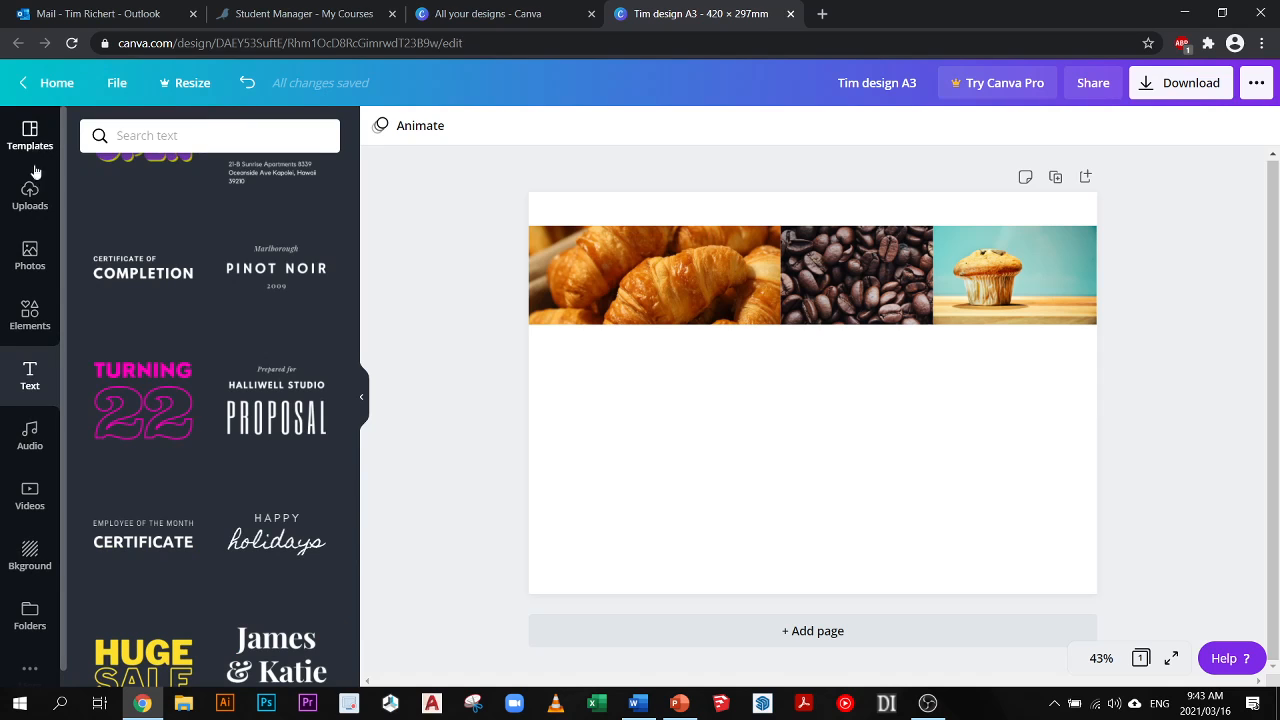
- Glance at the elements library and return to the text library to examine the heading, subheading and body text options
{"action": "left_click", "coordinate": [32, 316]}
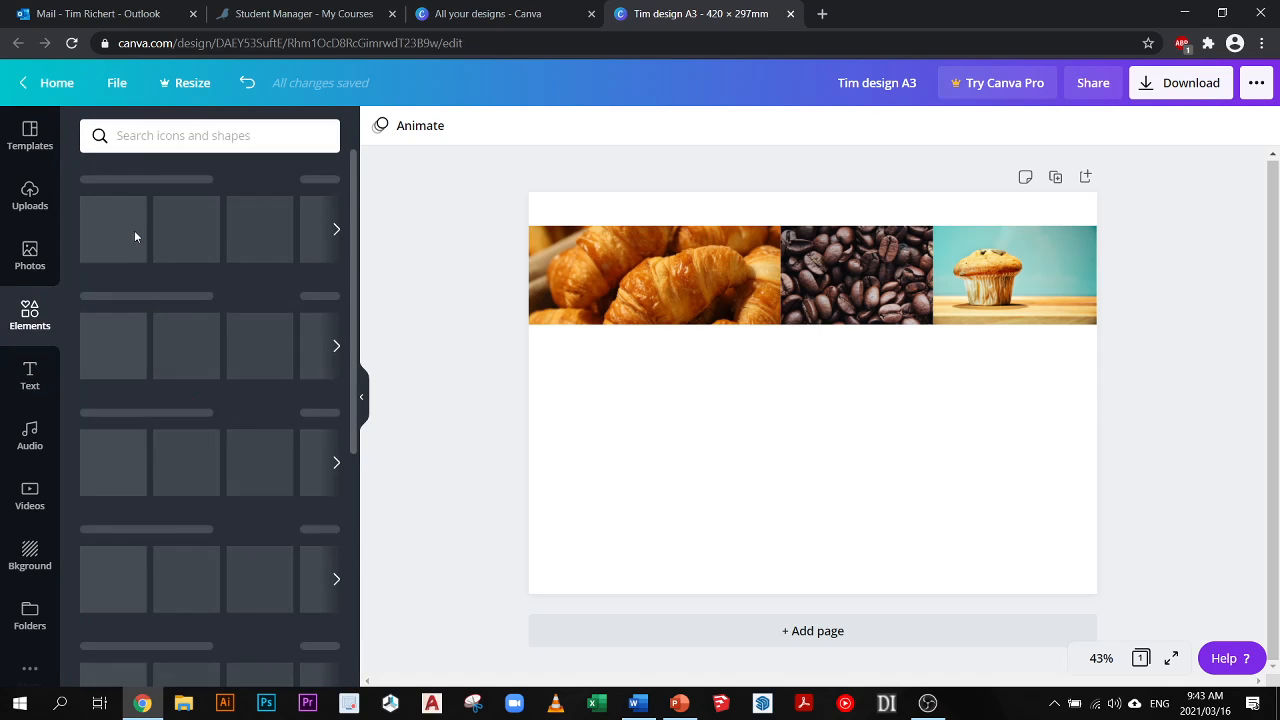
{"action": "left_click", "coordinate": [30, 378]}
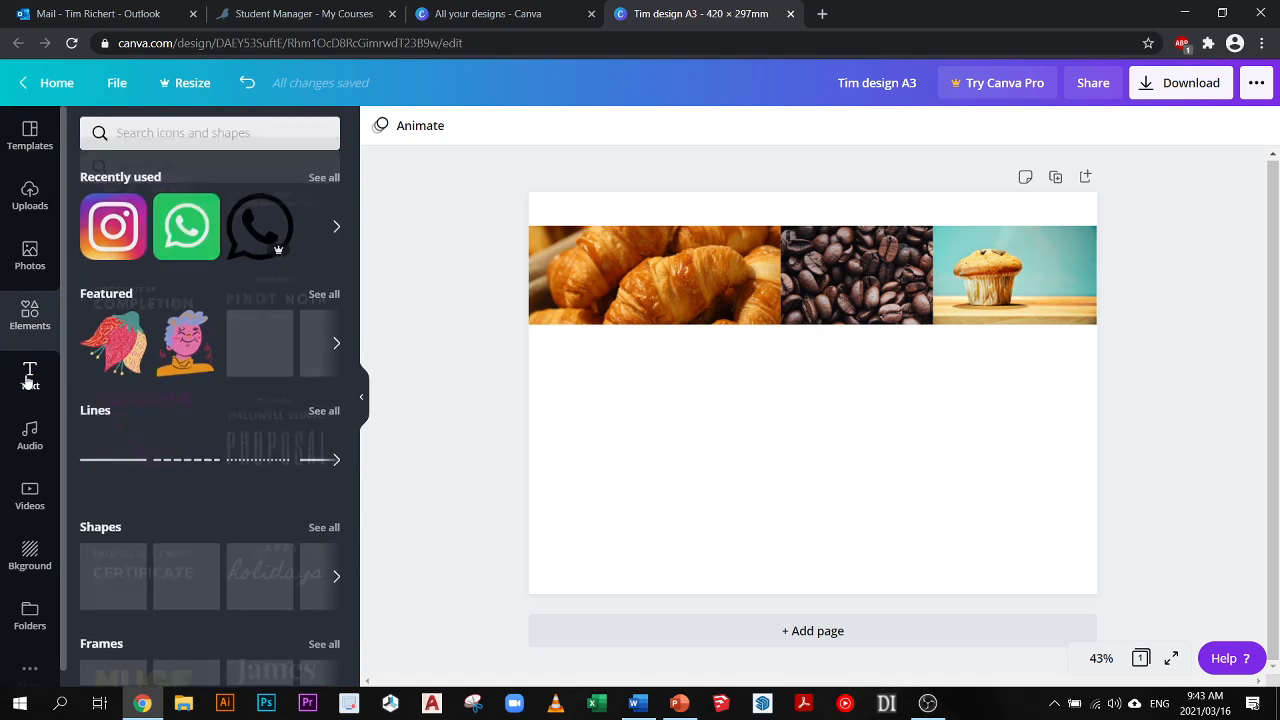
{"action": "scroll", "coordinate": [230, 496], "scroll_direction": "down", "scroll_amount": 1}
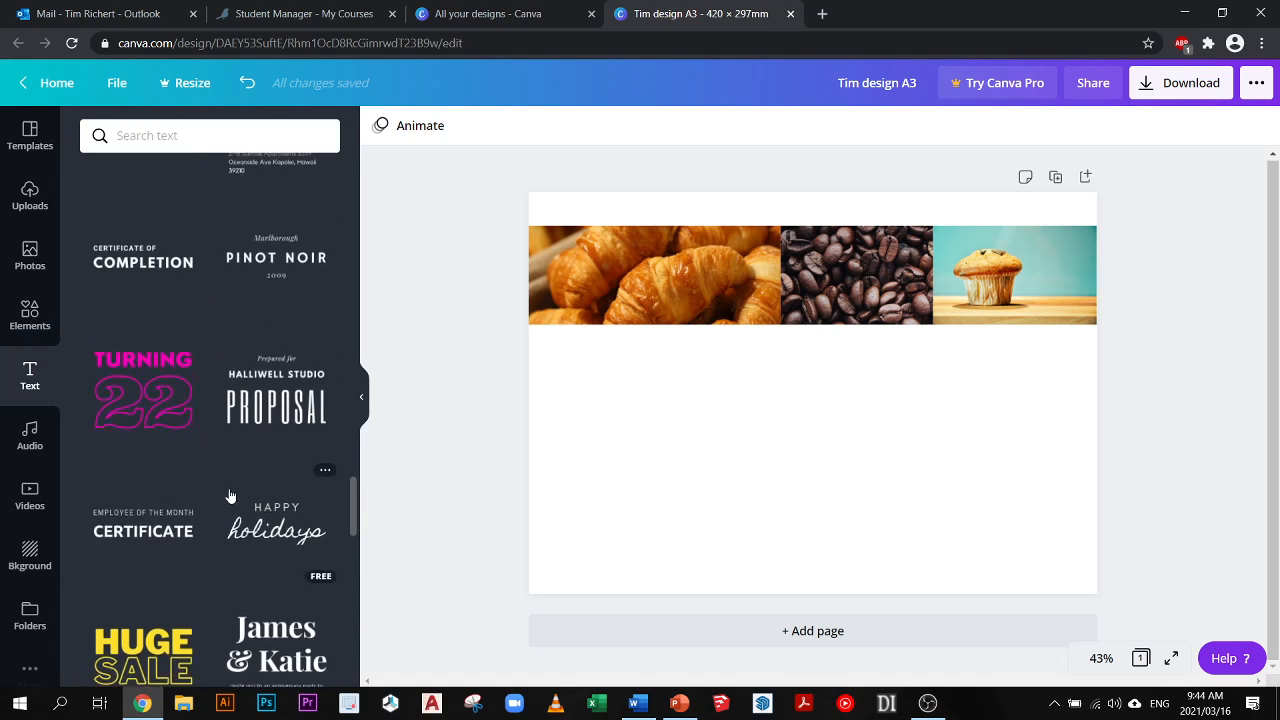
{"action": "scroll", "coordinate": [230, 496], "scroll_direction": "down", "scroll_amount": 3}
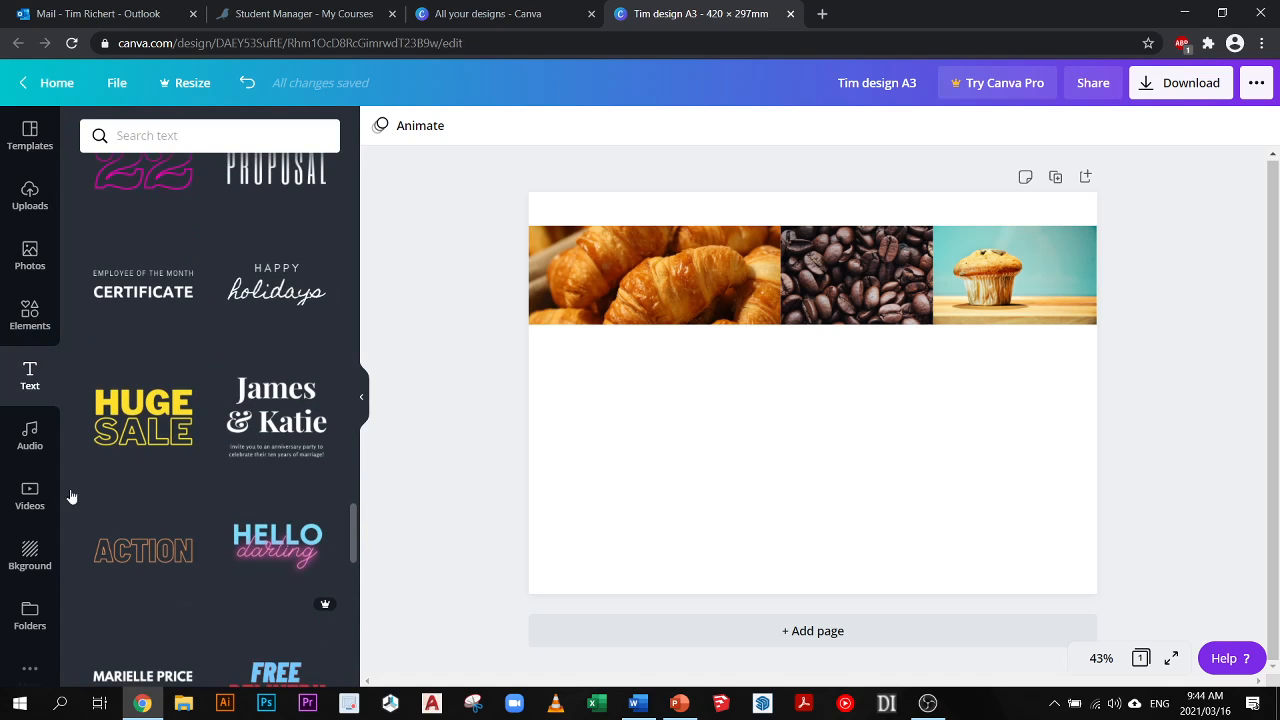
{"action": "right_click", "coordinate": [623, 412]}
{"action": "left_click", "coordinate": [500, 398]}
{"action": "scroll", "coordinate": [276, 243], "scroll_direction": "up", "scroll_amount": 10}
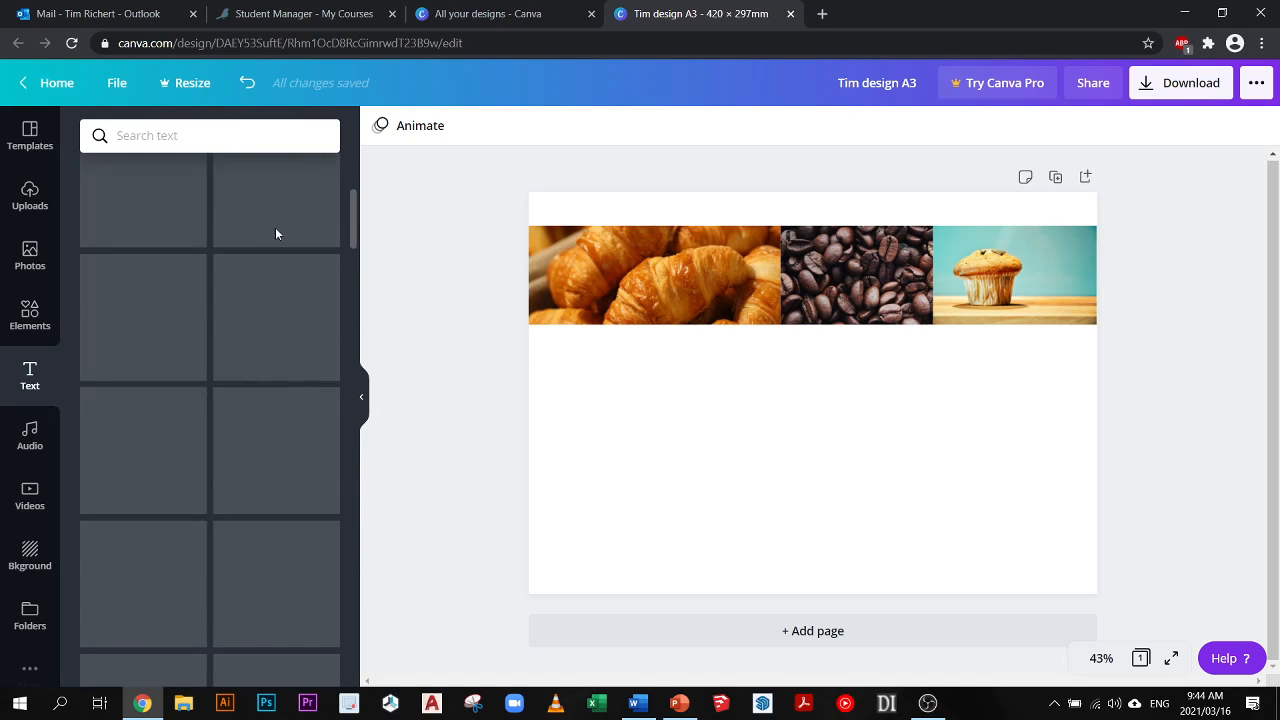
{"action": "scroll", "coordinate": [276, 235], "scroll_direction": "up", "scroll_amount": 3}
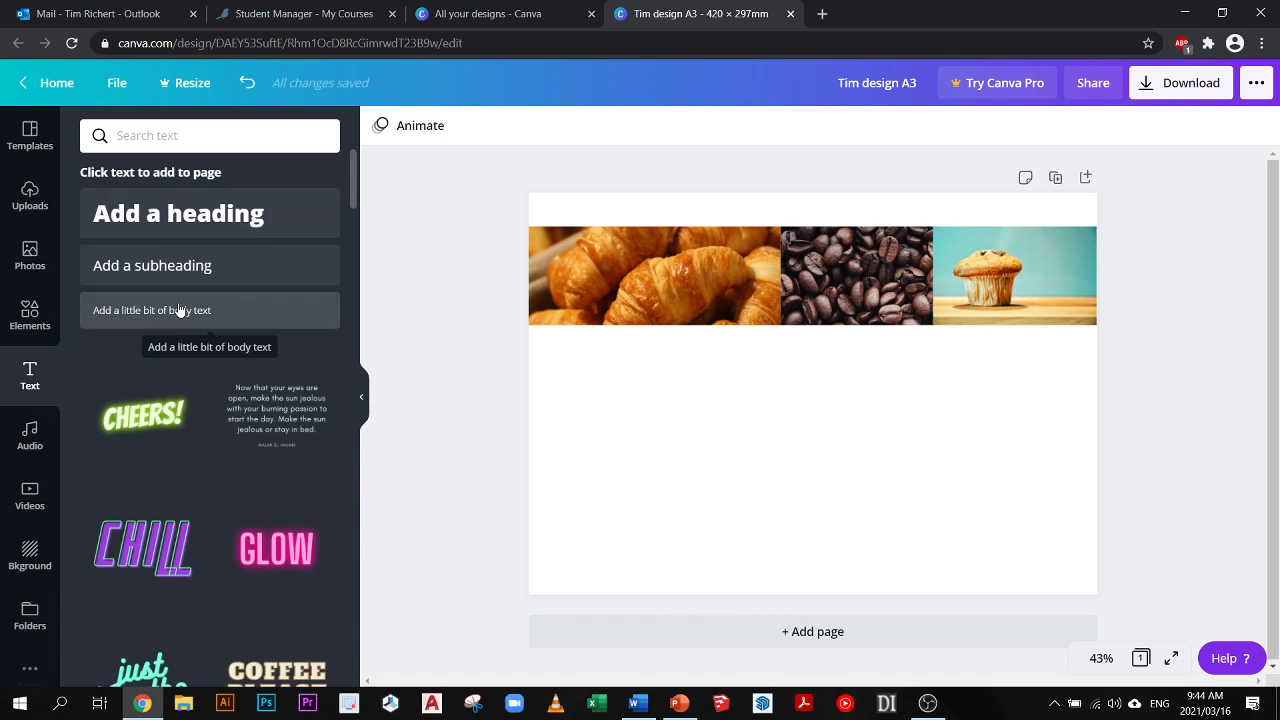
{"action": "scroll", "coordinate": [271, 323], "scroll_direction": "down", "scroll_amount": 3}
{"action": "scroll", "coordinate": [206, 377], "scroll_direction": "up", "scroll_amount": 3}
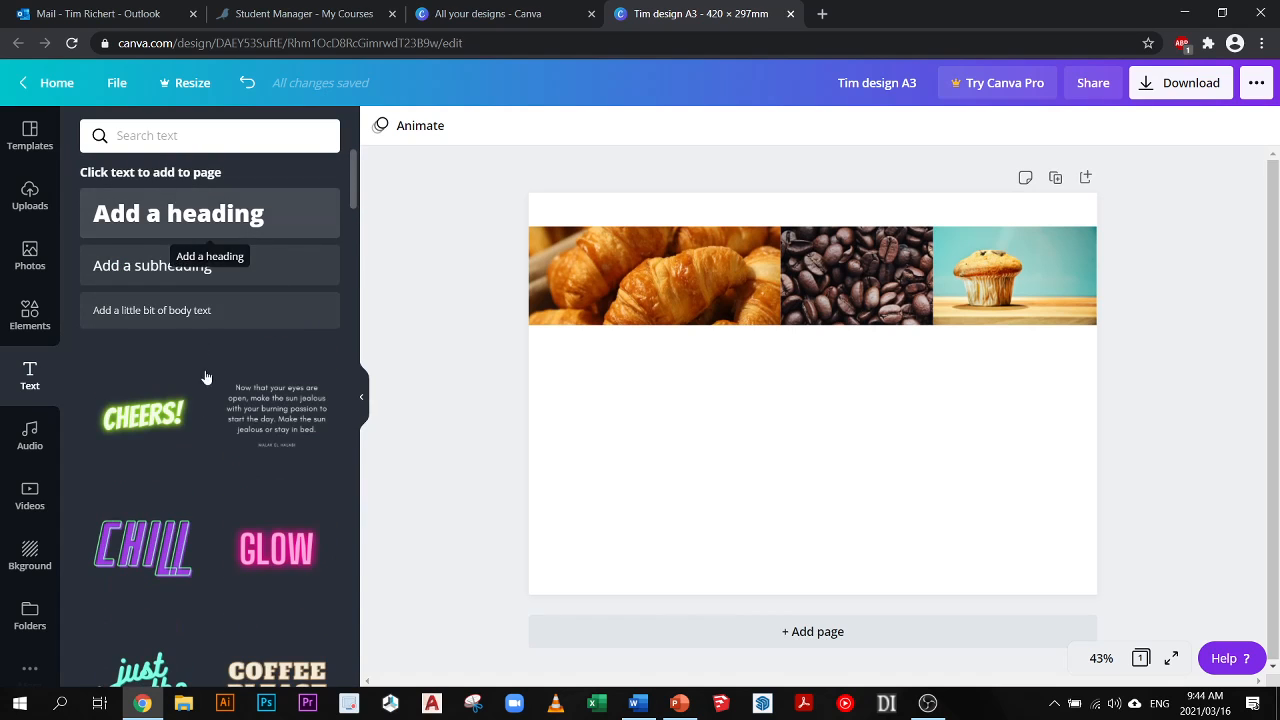
{"action": "scroll", "coordinate": [180, 402], "scroll_direction": "down", "scroll_amount": 1}
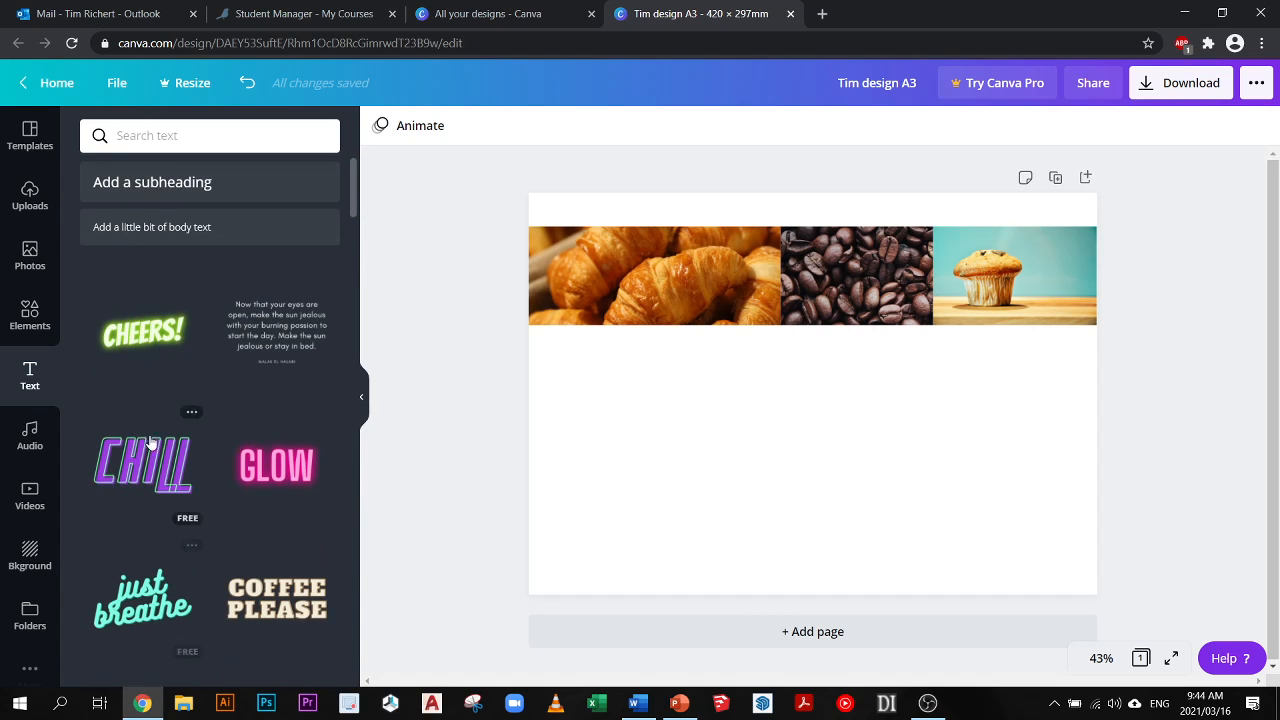
{"action": "scroll", "coordinate": [155, 470], "scroll_direction": "down", "scroll_amount": 1}
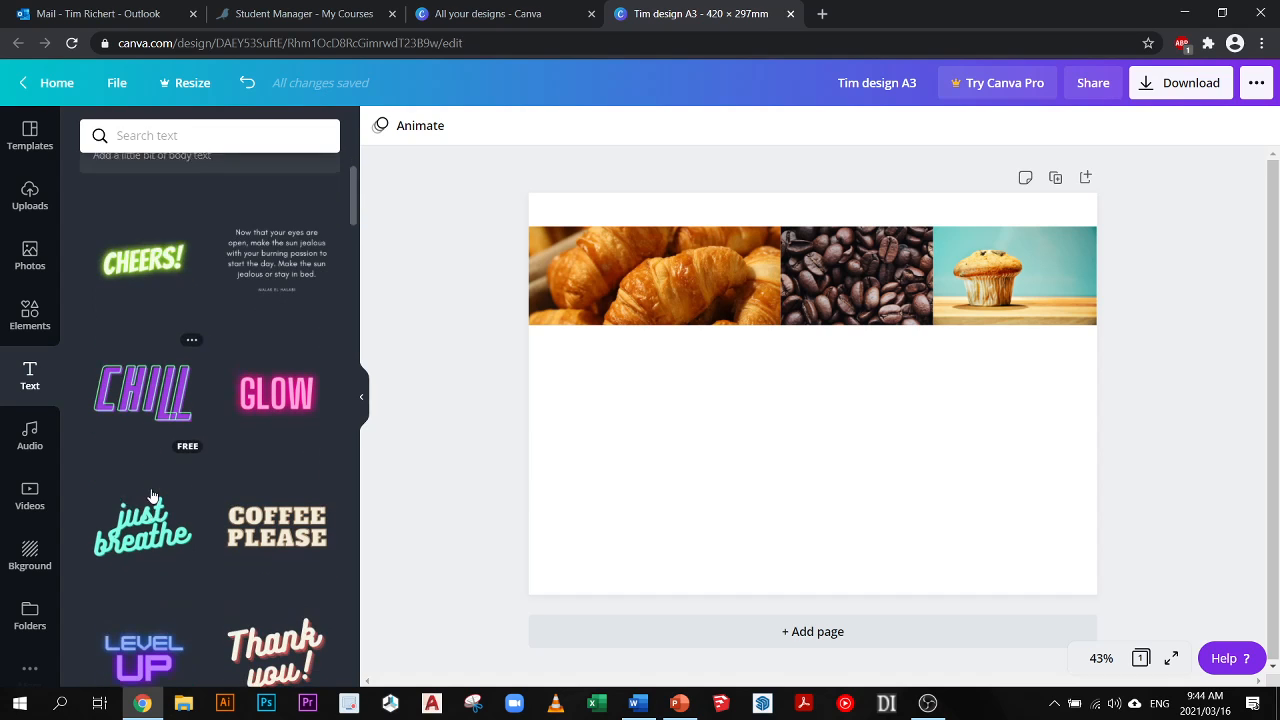
{"action": "scroll", "coordinate": [209, 477], "scroll_direction": "up", "scroll_amount": 2}
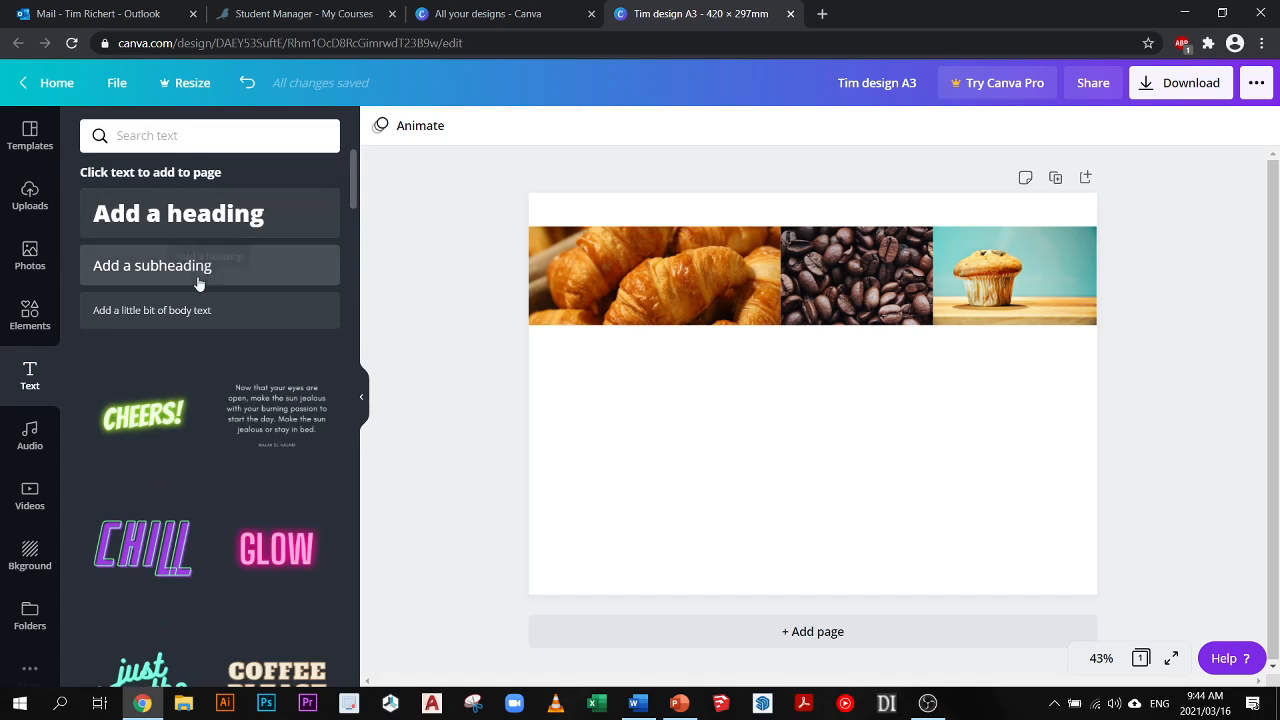
{"action": "left_click", "coordinate": [195, 219]}
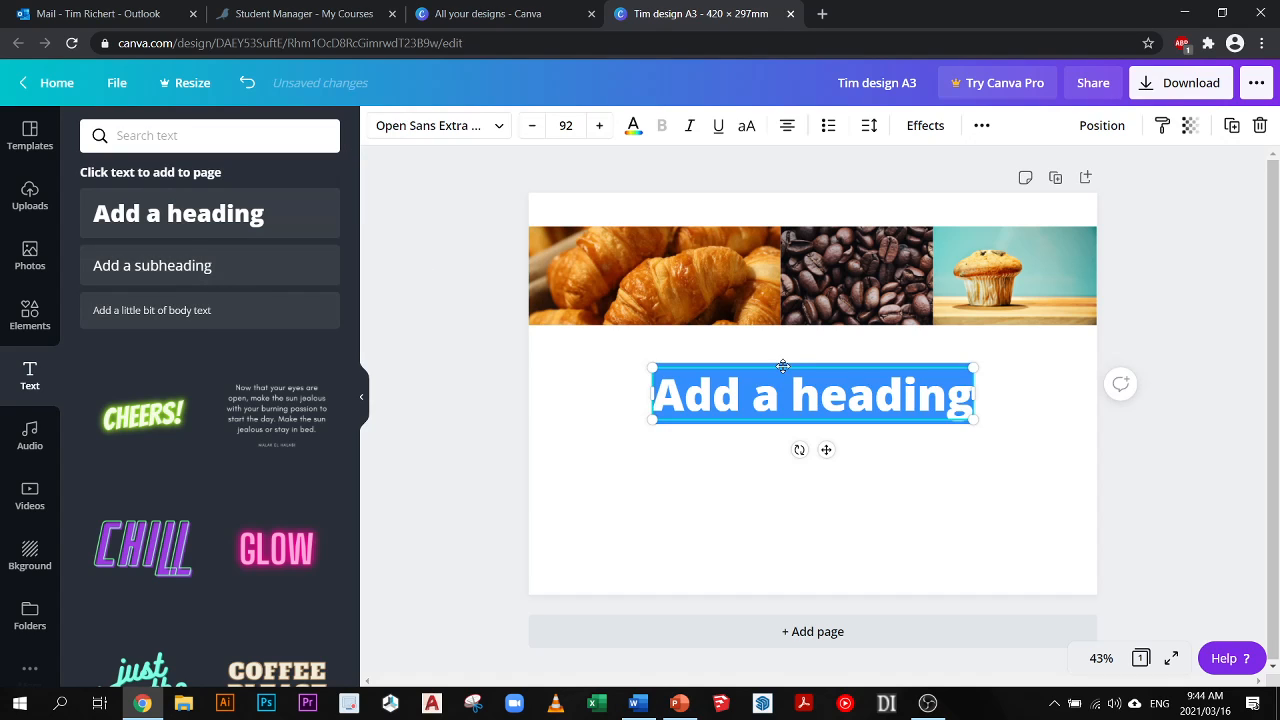
{"action": "key", "text": "BackSpace"}
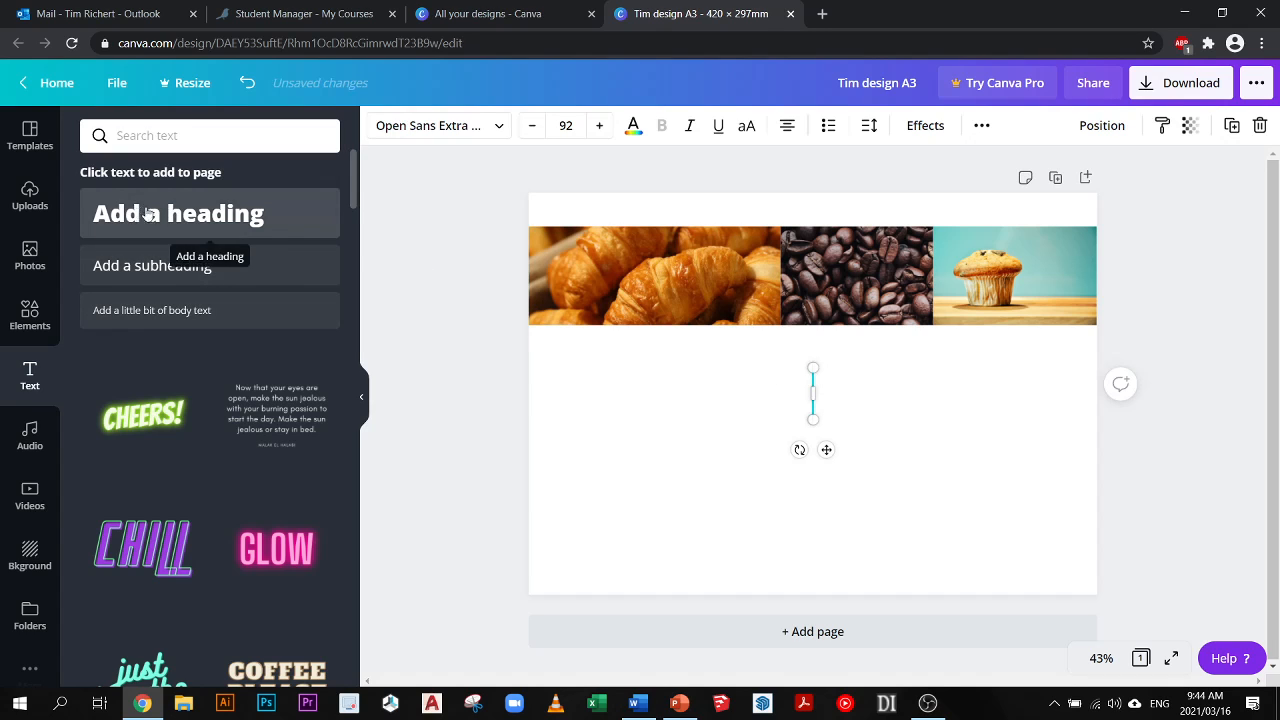
- Add a heading beneath the croissant photo and scale it down to size 58.9
{"action": "left_click_drag", "start_coordinate": [190, 232], "coordinate": [628, 392]}
{"action": "double_click", "coordinate": [628, 392]}
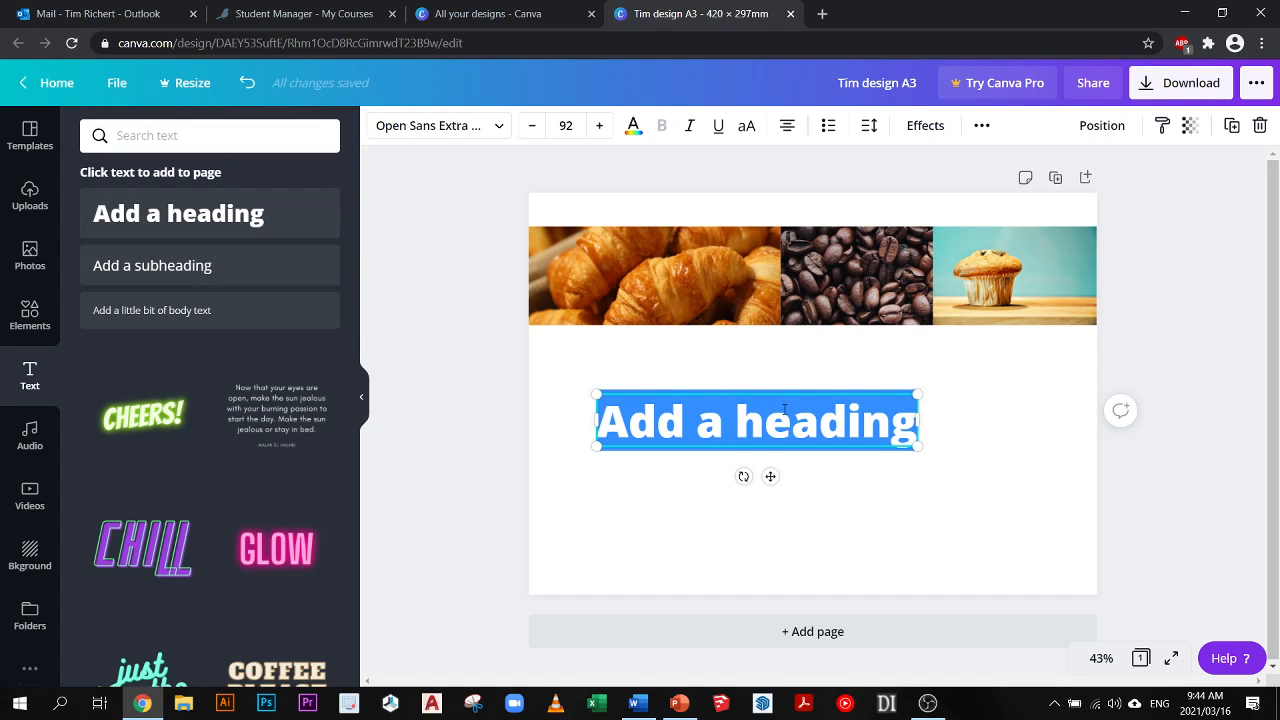
{"action": "left_click_drag", "start_coordinate": [785, 378], "coordinate": [745, 332]}
{"action": "left_click_drag", "start_coordinate": [846, 388], "coordinate": [473, 338]}
{"action": "left_click", "coordinate": [697, 358]}
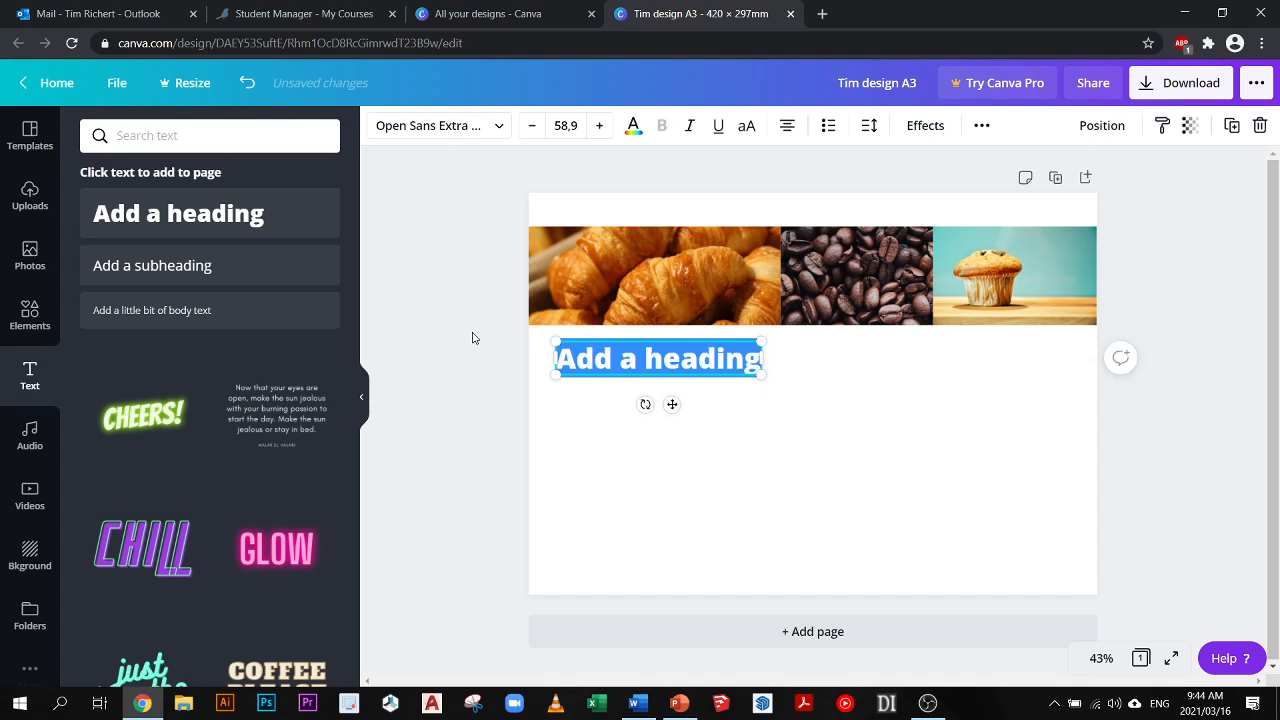
- Replace the heading's placeholder text with "CWASSONT" and shift it slightly left under the croissant photo
{"action": "type", "text": "CWASSONT"}
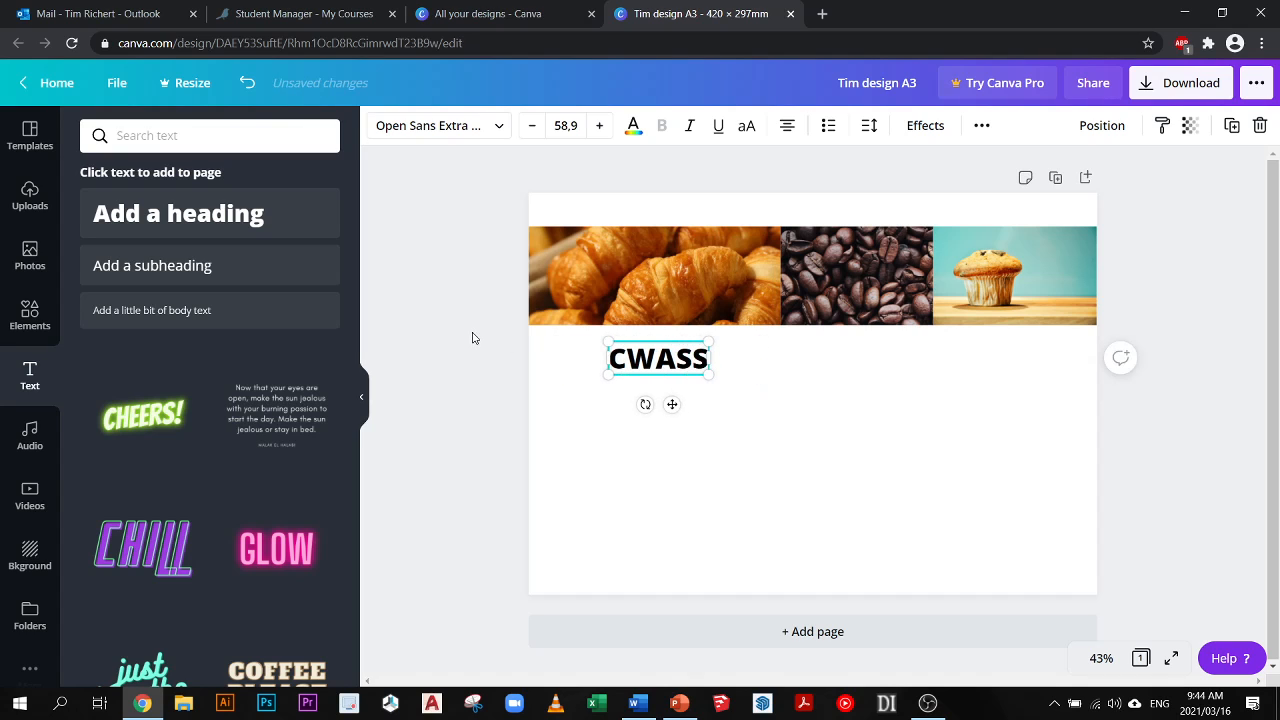
{"action": "left_click", "coordinate": [752, 420]}
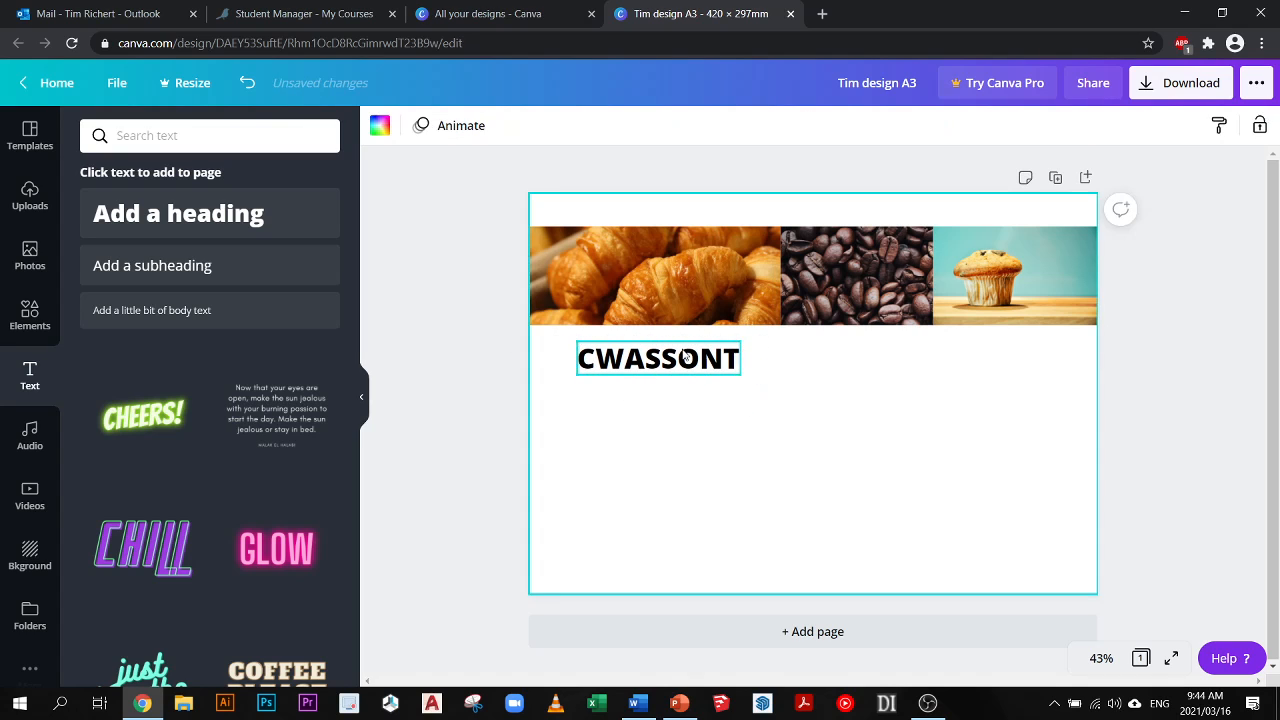
{"action": "left_click", "coordinate": [697, 350]}
{"action": "left_click_drag", "start_coordinate": [697, 350], "coordinate": [685, 350]}
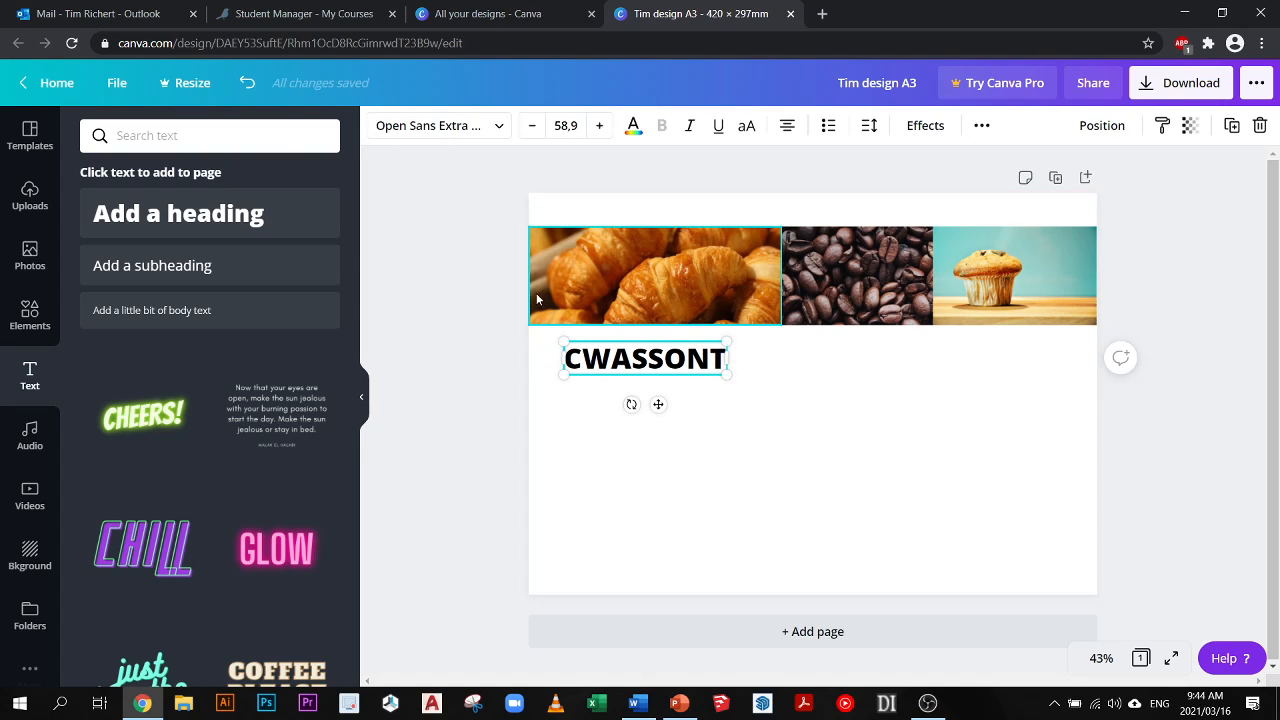
- Browse the fonts and try Horizon and Lovelo on the CWASSONT heading
{"action": "left_click", "coordinate": [502, 128]}
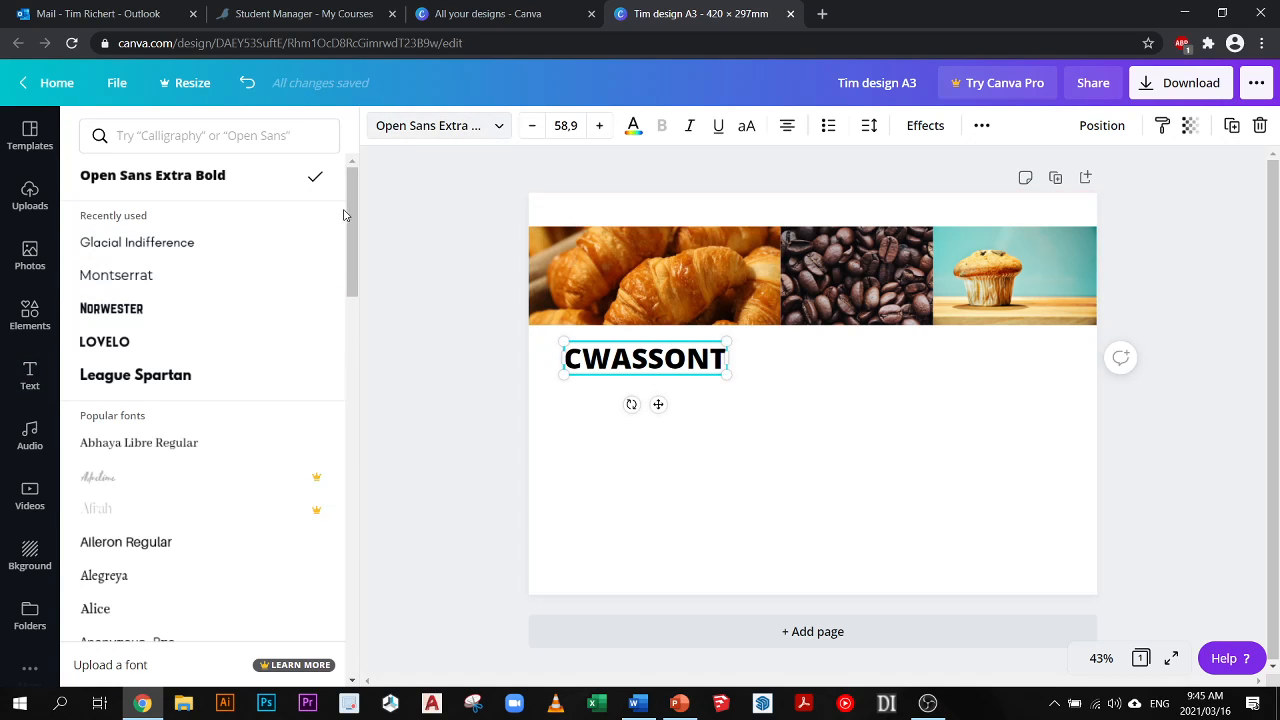
{"action": "left_click_drag", "start_coordinate": [350, 215], "coordinate": [355, 260]}
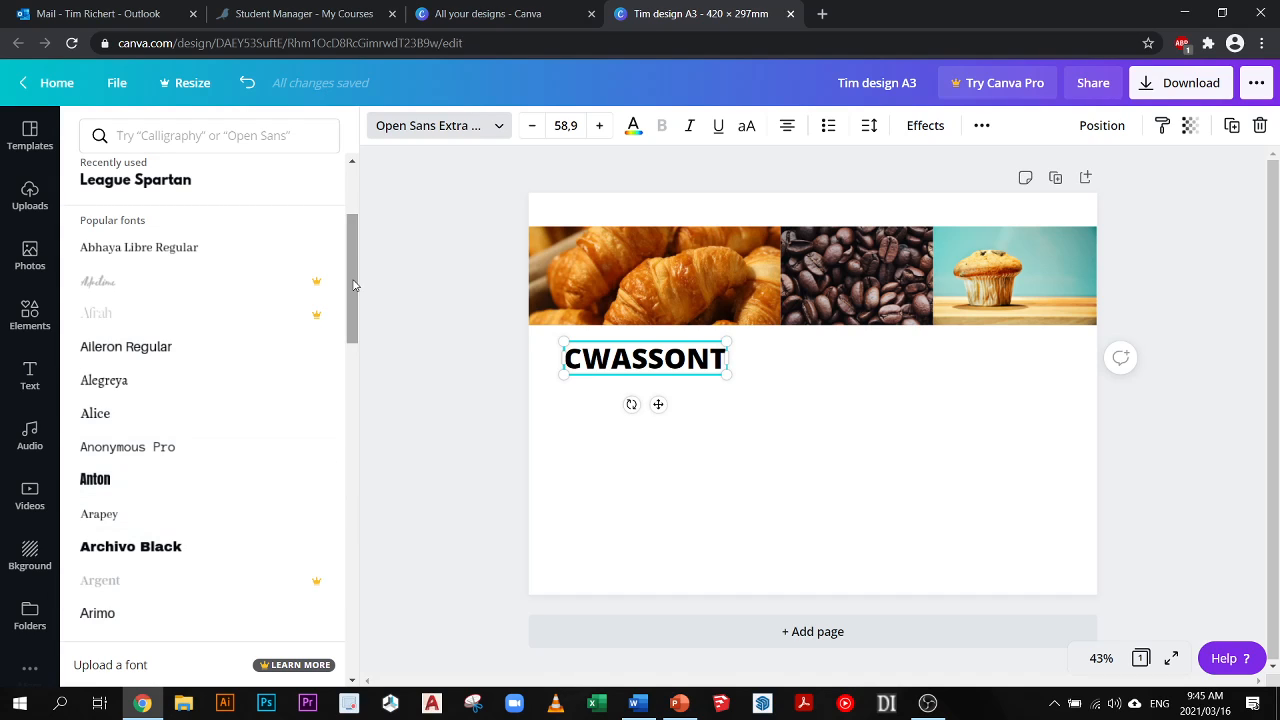
{"action": "left_click_drag", "start_coordinate": [353, 285], "coordinate": [357, 489]}
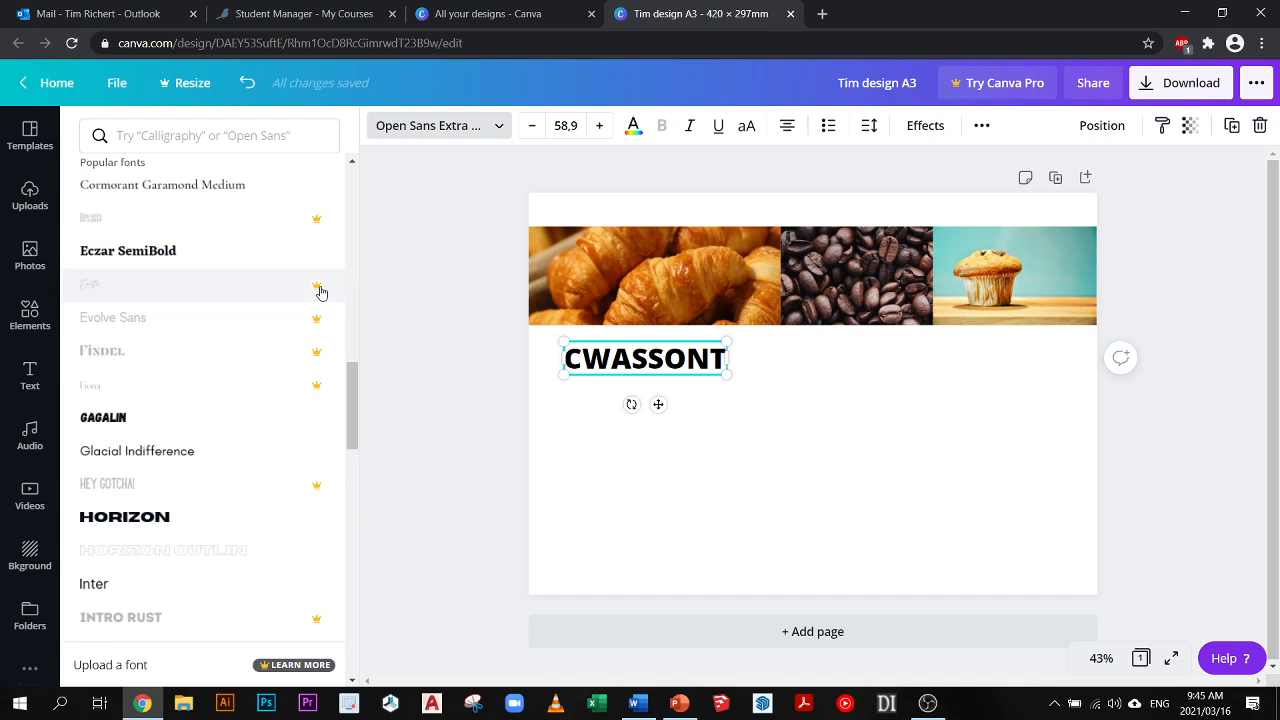
{"action": "left_click_drag", "start_coordinate": [358, 436], "coordinate": [358, 472]}
{"action": "left_click", "coordinate": [165, 268]}
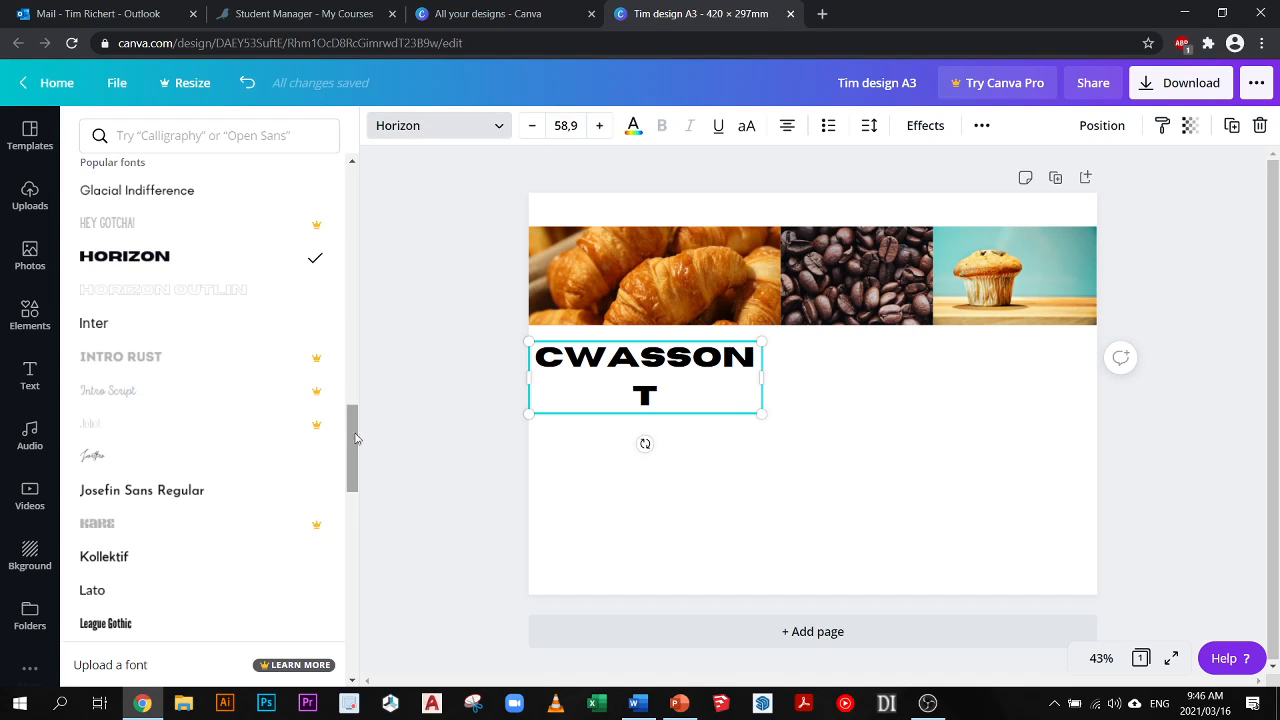
{"action": "left_click_drag", "start_coordinate": [352, 438], "coordinate": [365, 515]}
{"action": "scroll", "coordinate": [355, 509], "scroll_direction": "up", "scroll_amount": 1}
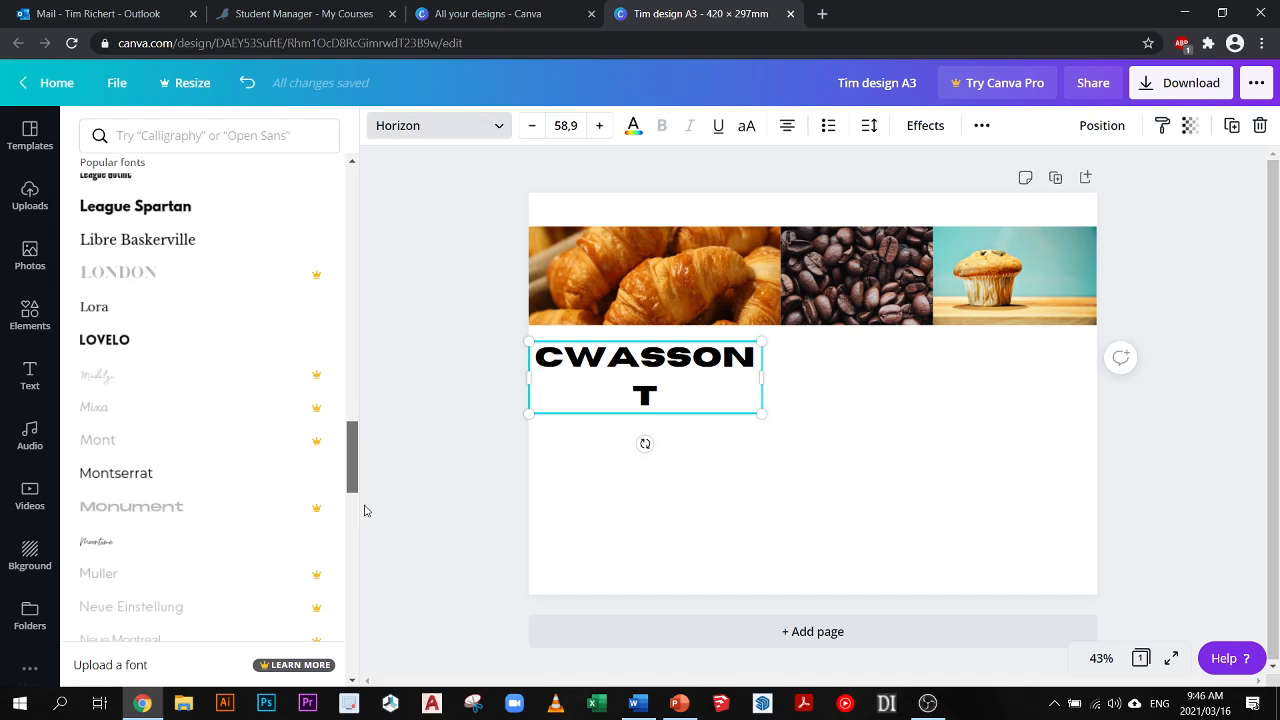
{"action": "left_click", "coordinate": [182, 350]}
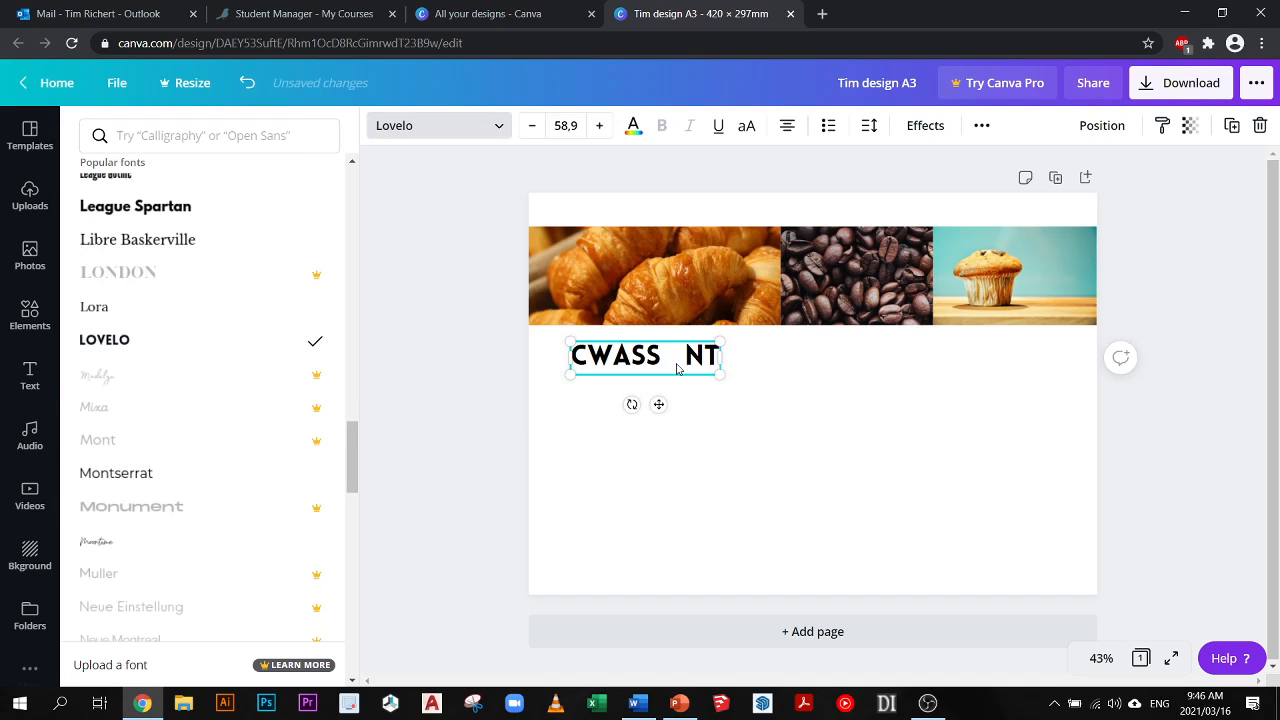
- Enlarge the CWASSONT heading to size 71.9 and set its font to Montserrat
{"action": "left_click_drag", "start_coordinate": [733, 385], "coordinate": [380, 360]}
{"action": "left_click", "coordinate": [706, 359]}
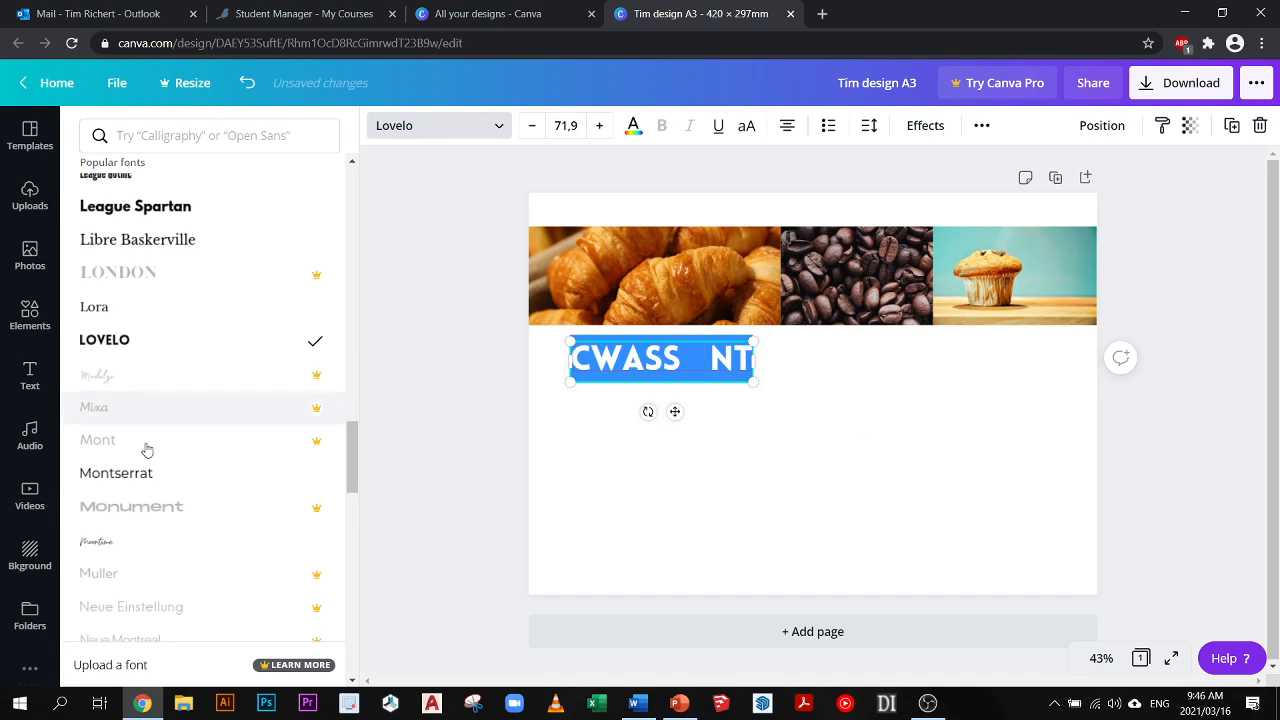
{"action": "left_click", "coordinate": [130, 474]}
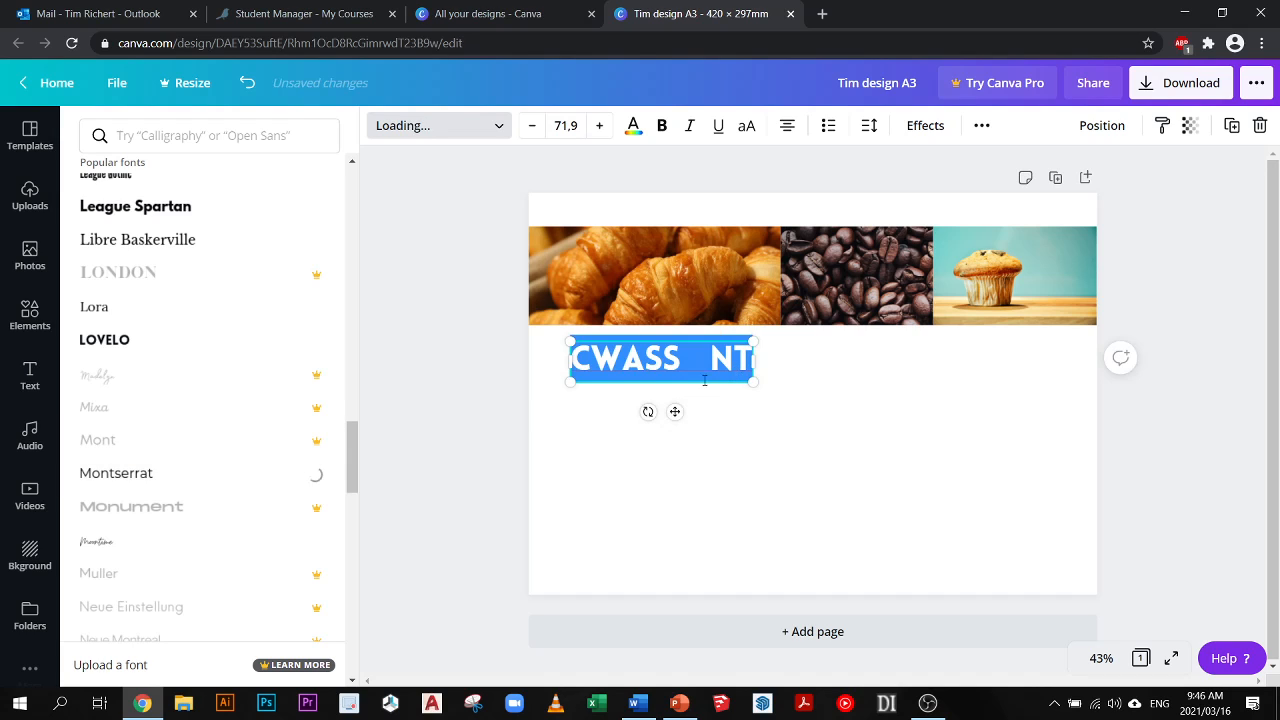
- Retype the undersized O in the CWASSONT heading and reduce the whole heading to size 63.9
{"action": "left_click_drag", "start_coordinate": [712, 365], "coordinate": [700, 365]}
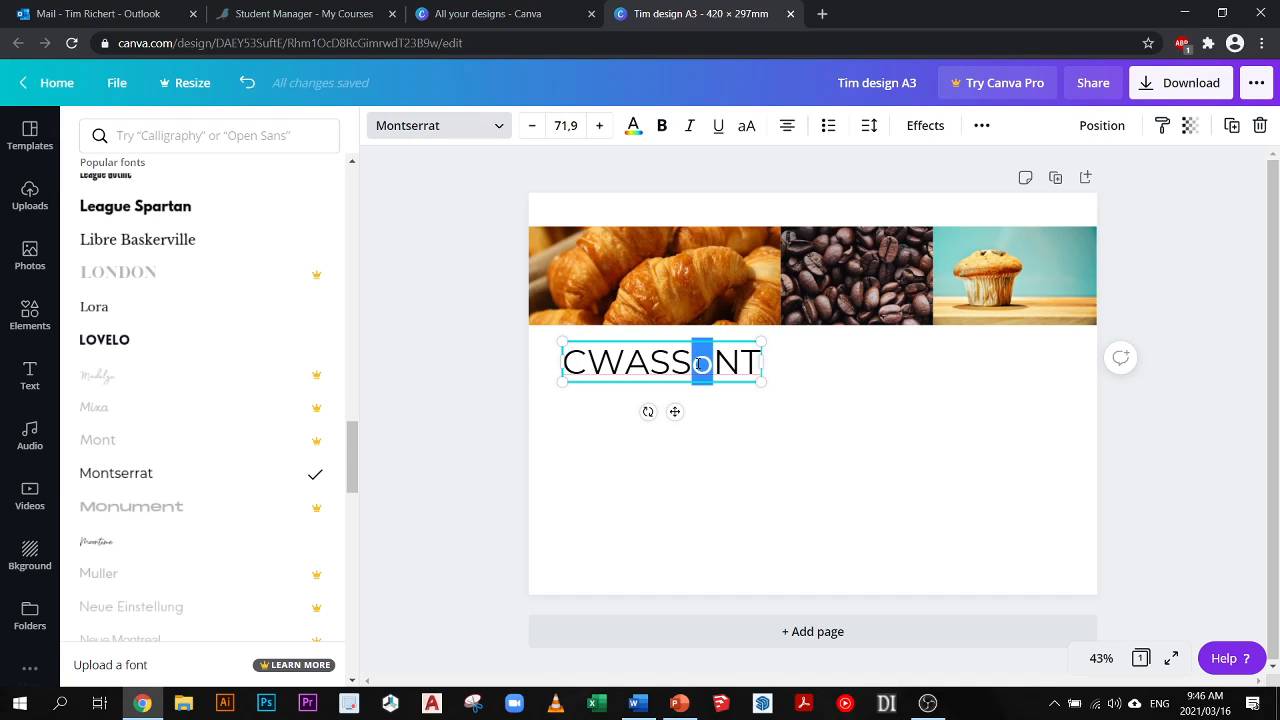
{"action": "type", "text": "O"}
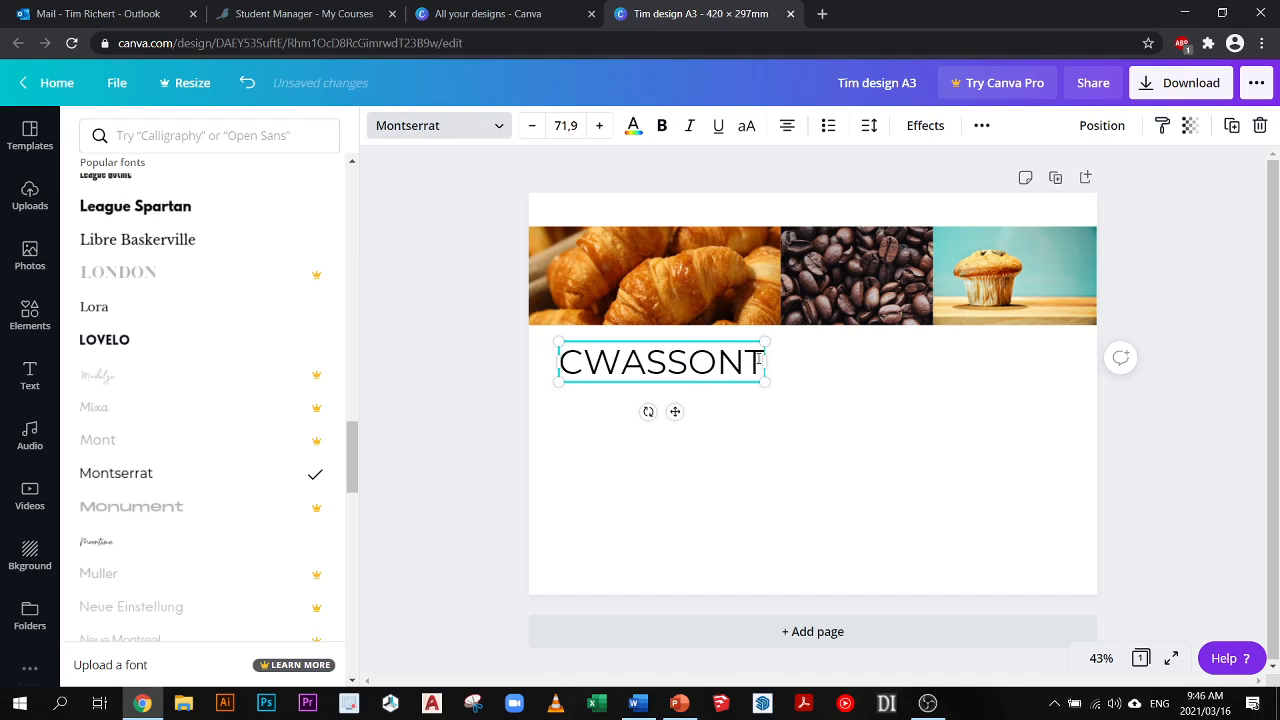
{"action": "left_click_drag", "start_coordinate": [761, 362], "coordinate": [480, 366]}
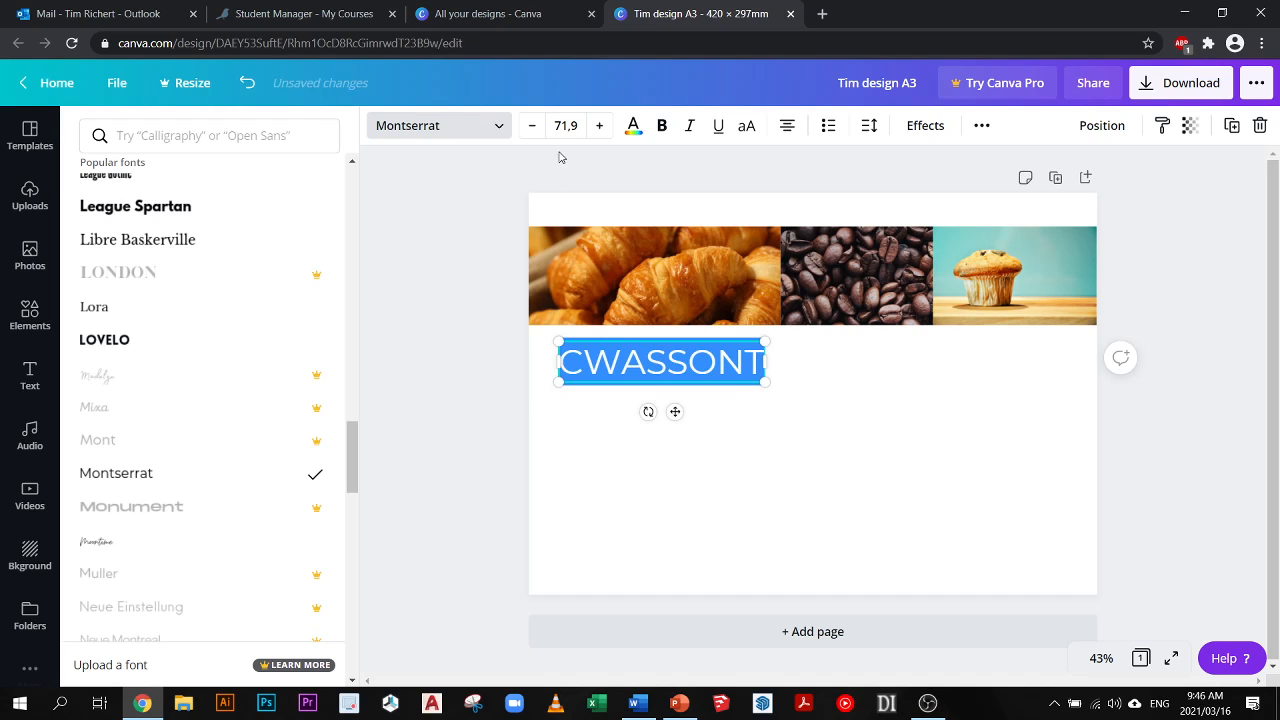
{"action": "left_click", "coordinate": [534, 128]}
{"action": "left_click", "coordinate": [534, 128]}
{"action": "left_click", "coordinate": [534, 128]}
{"action": "left_click", "coordinate": [534, 128]}
{"action": "left_click", "coordinate": [534, 128]}
{"action": "left_click", "coordinate": [534, 128]}
{"action": "left_click", "coordinate": [534, 128]}
{"action": "left_click", "coordinate": [534, 128]}
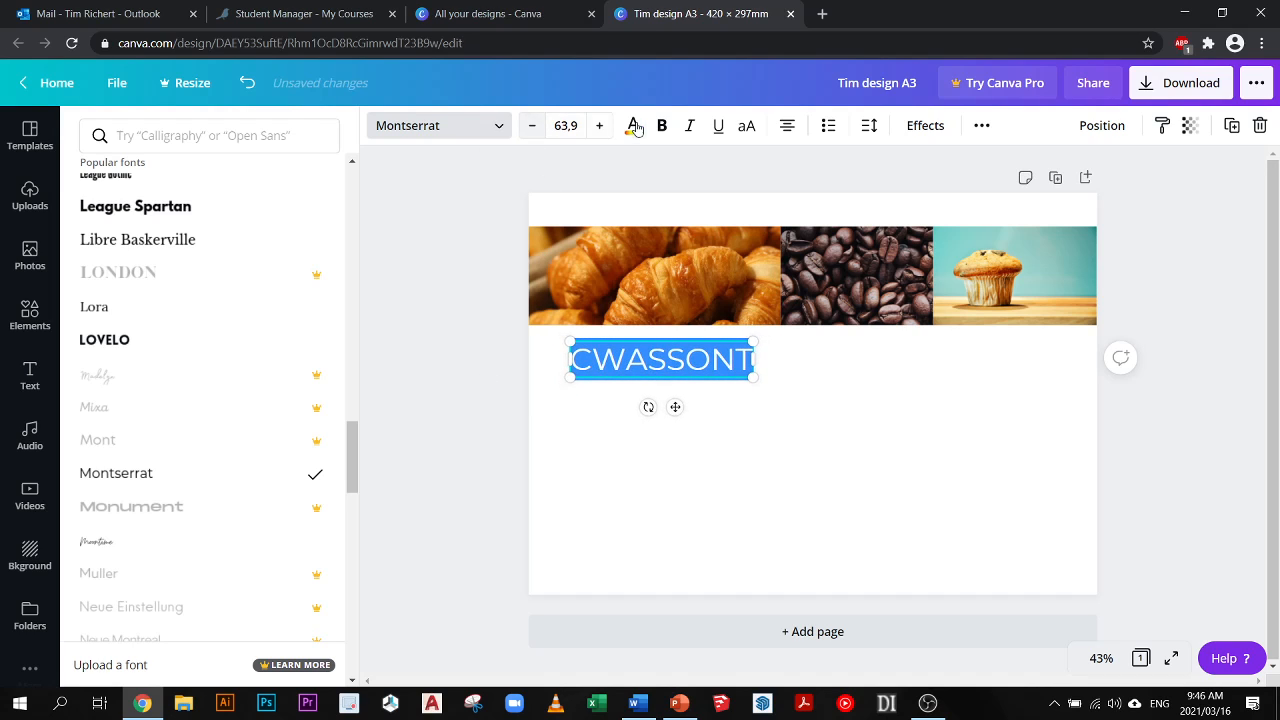
- Colour the CWASSONT heading with the golden tan from the muffin photo's colours and make it bold italic
{"action": "left_click", "coordinate": [633, 127]}
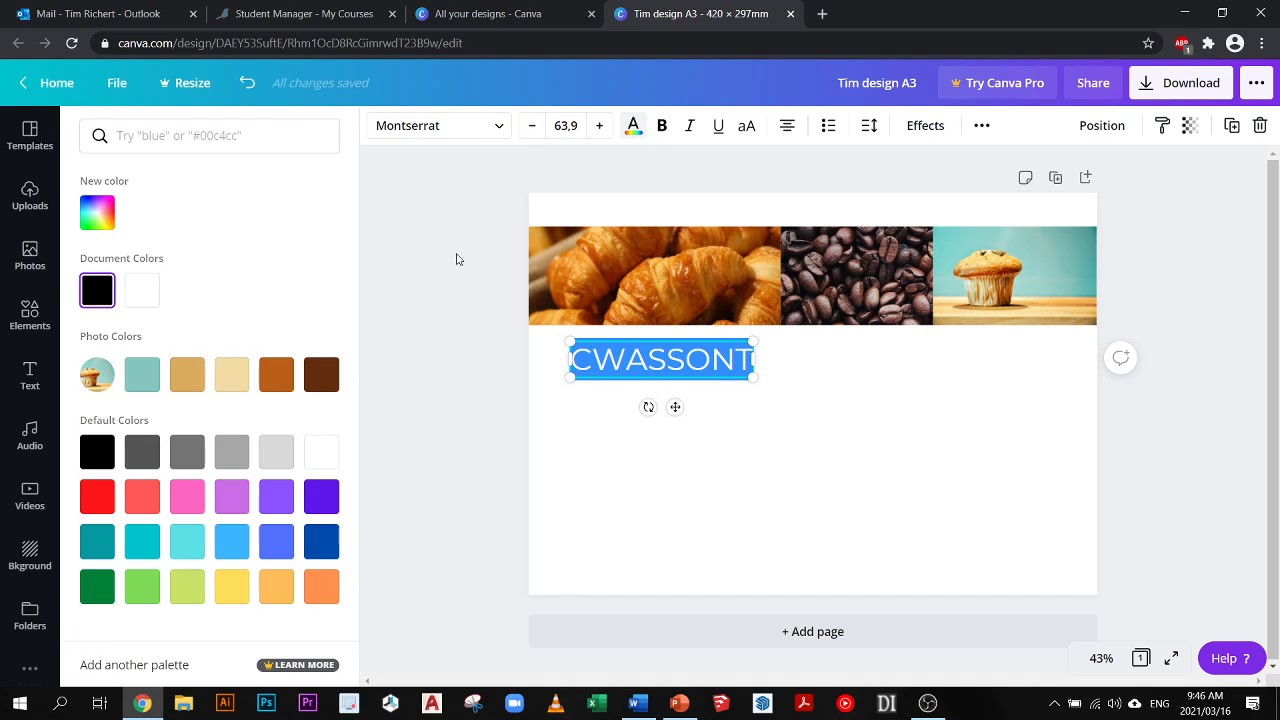
{"action": "left_click", "coordinate": [187, 374]}
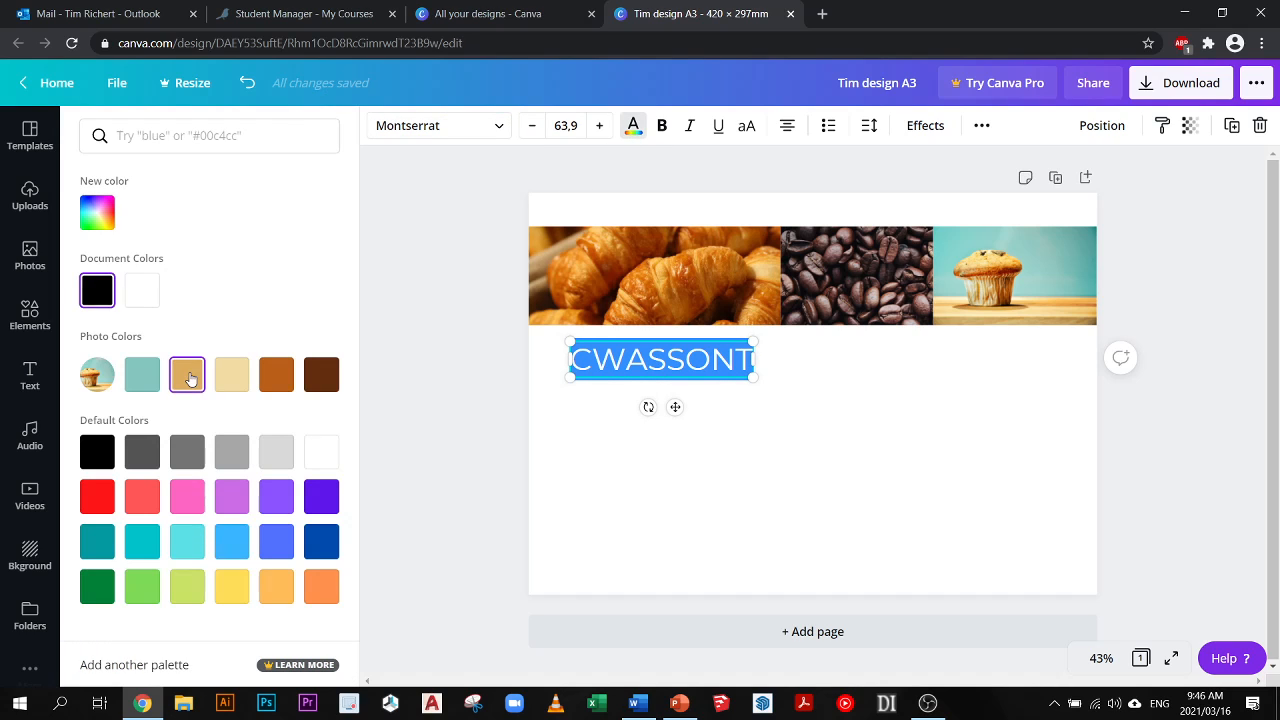
{"action": "left_click", "coordinate": [661, 128]}
{"action": "left_click", "coordinate": [688, 126]}
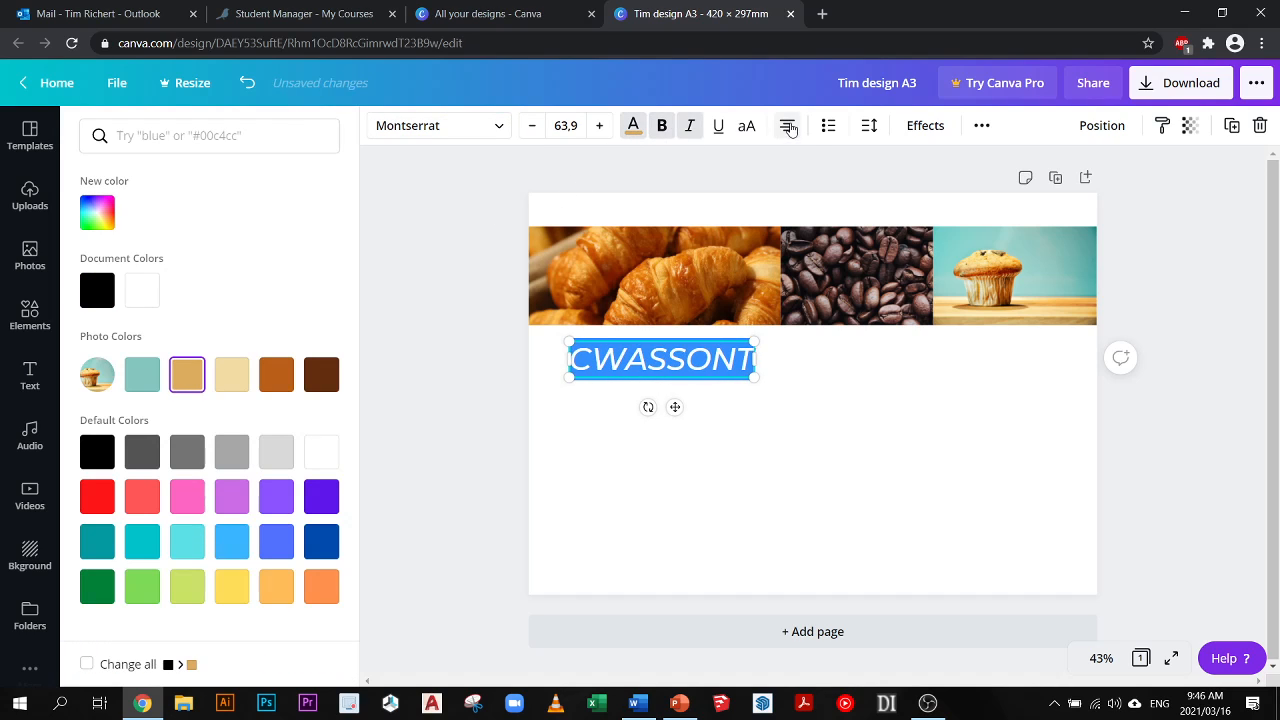
- Try list formatting on the CWASSONT heading, remove it again and deselect the text
{"action": "left_click", "coordinate": [834, 132]}
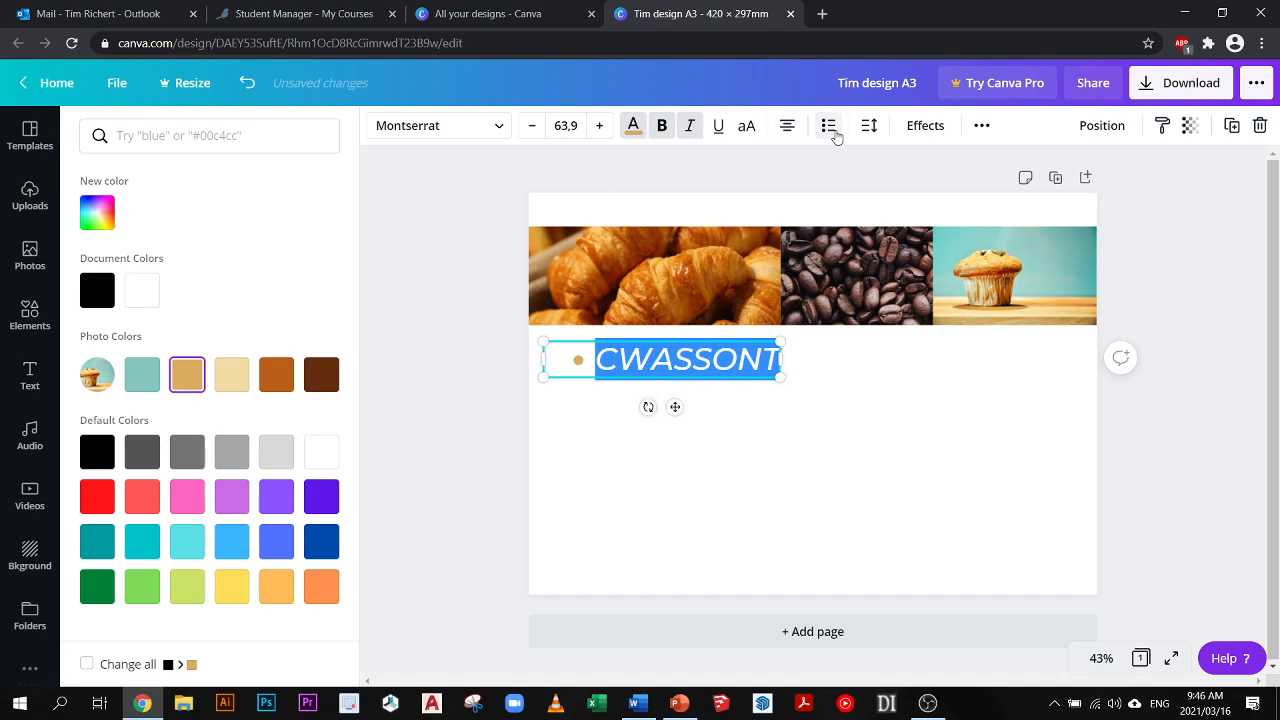
{"action": "left_click", "coordinate": [834, 133]}
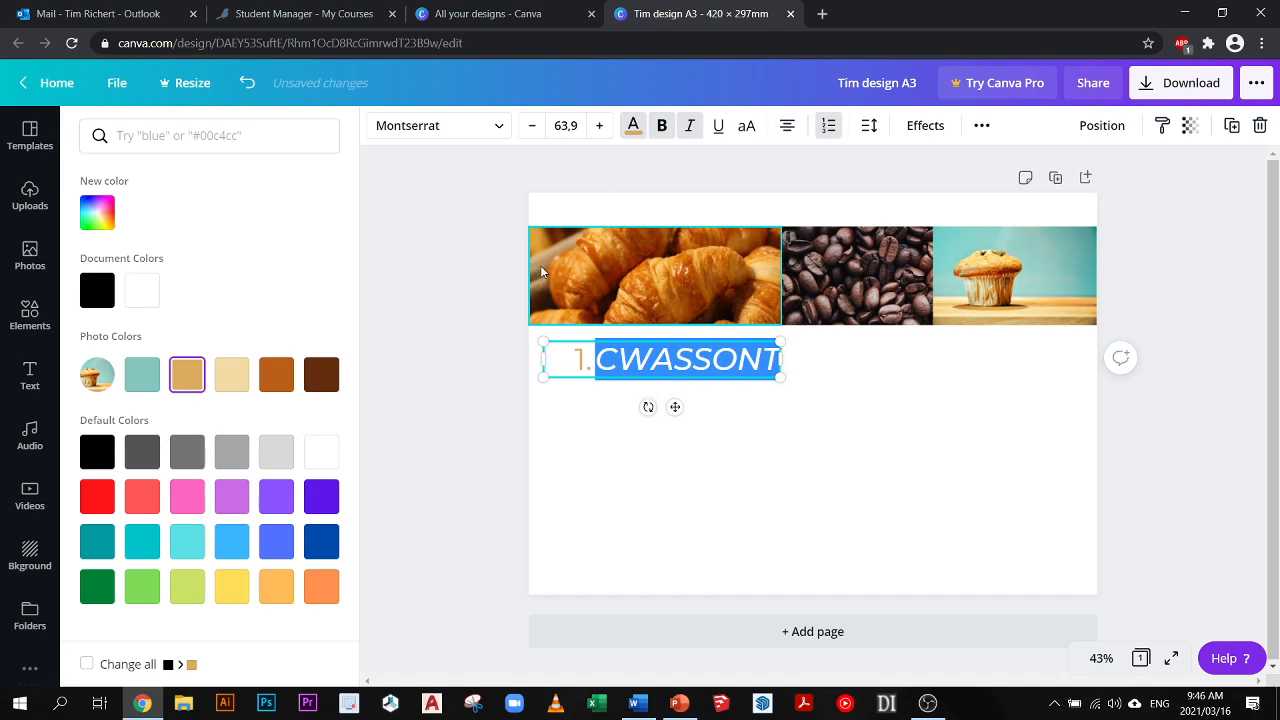
{"action": "left_click", "coordinate": [824, 132]}
{"action": "left_click", "coordinate": [513, 364]}
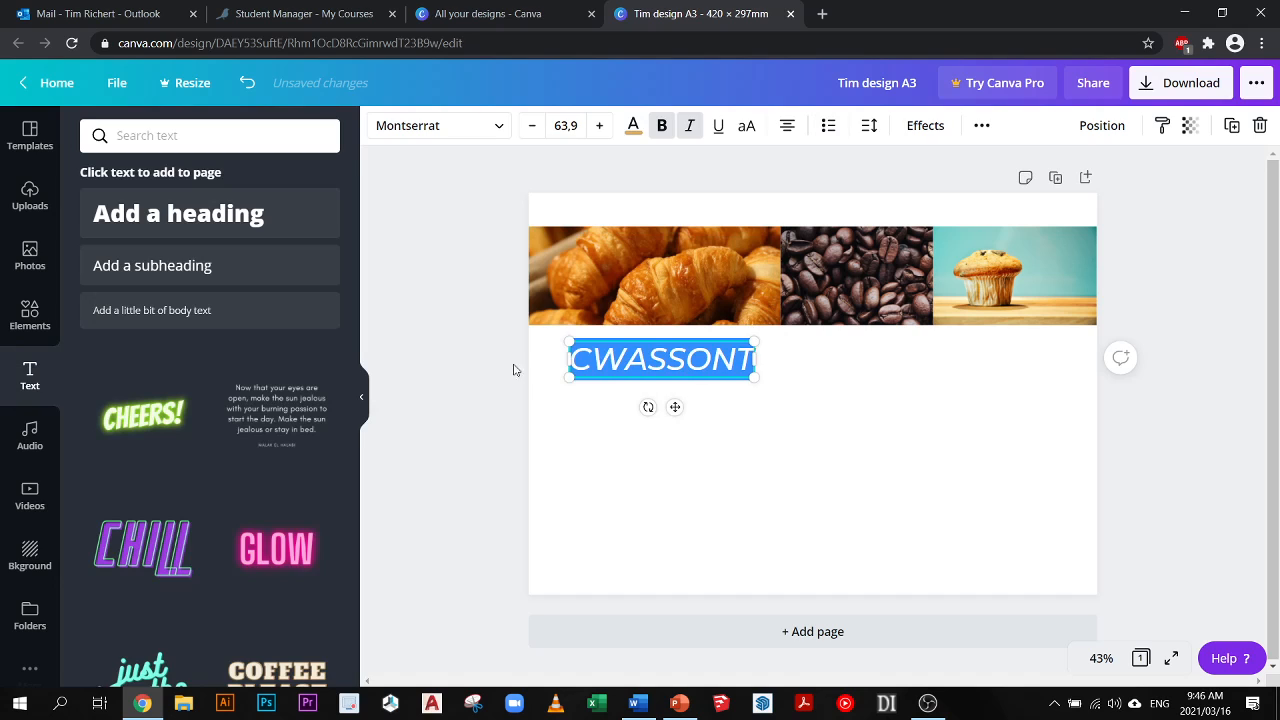
{"action": "left_click", "coordinate": [421, 262]}
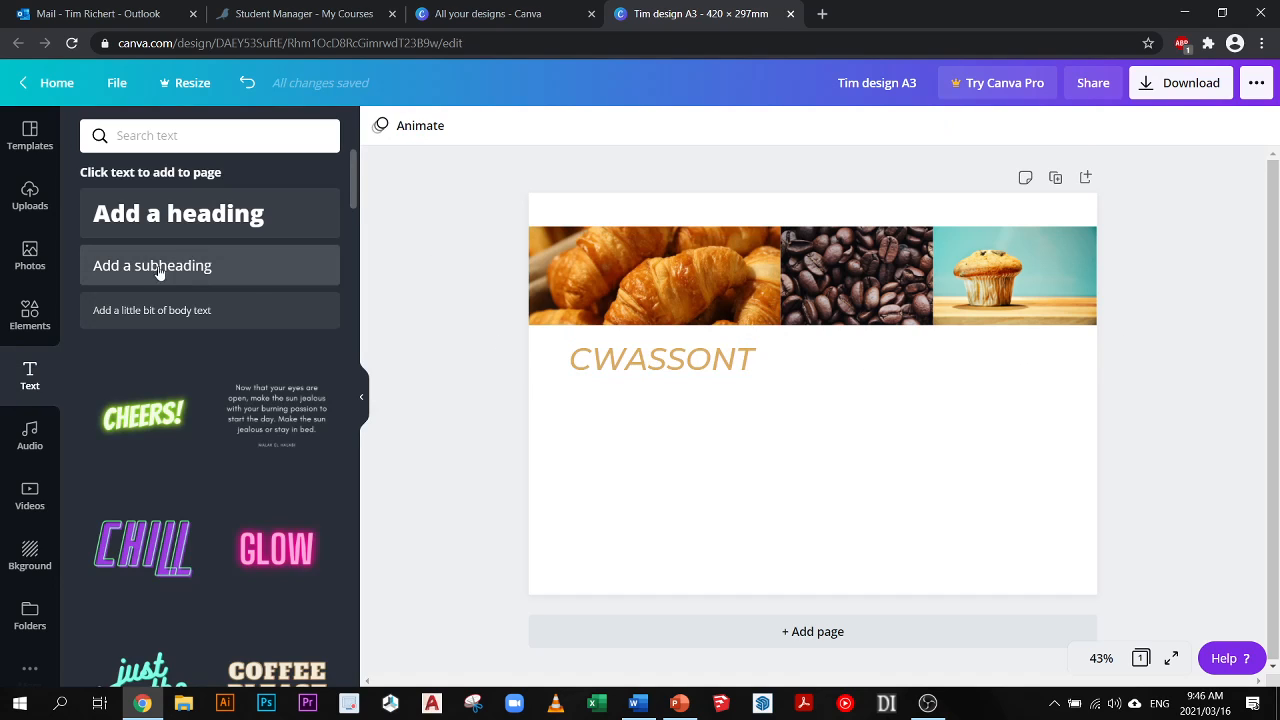
- Add a second heading to the right of CWASSONT and replace its text with "KWAFI"
{"action": "left_click_drag", "start_coordinate": [92, 232], "coordinate": [868, 368]}
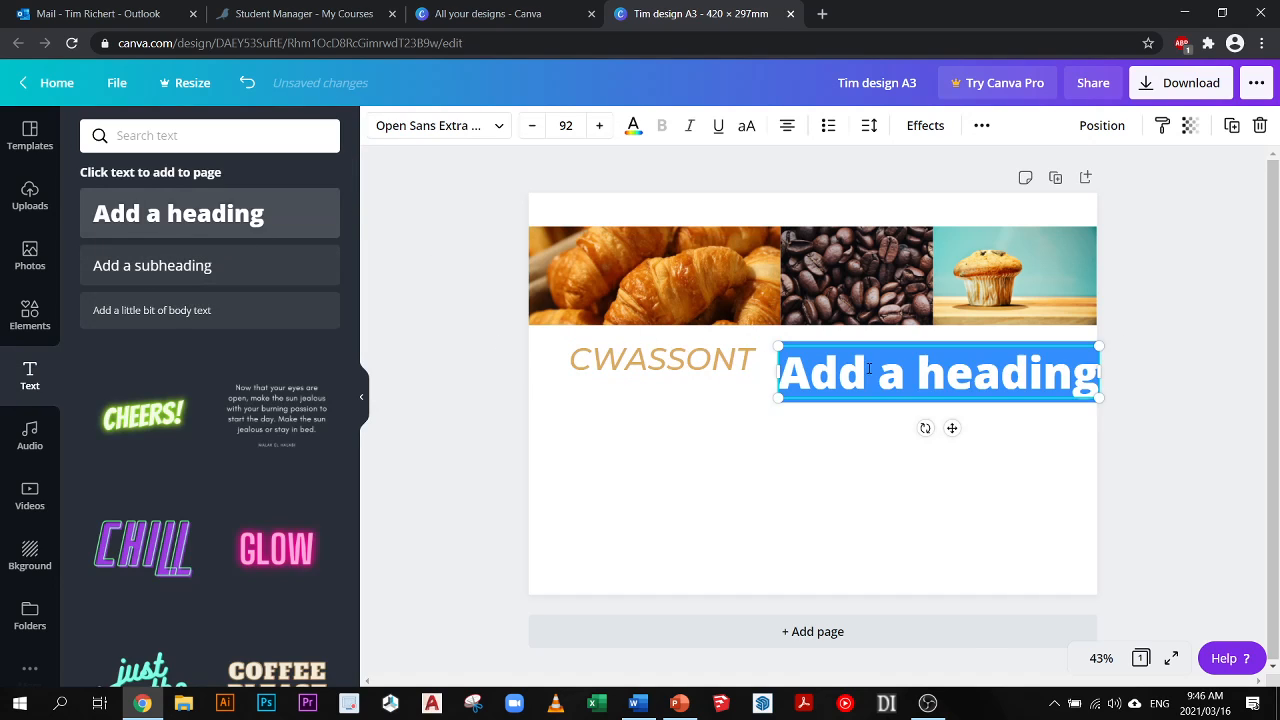
{"action": "type", "text": "KWAFI"}
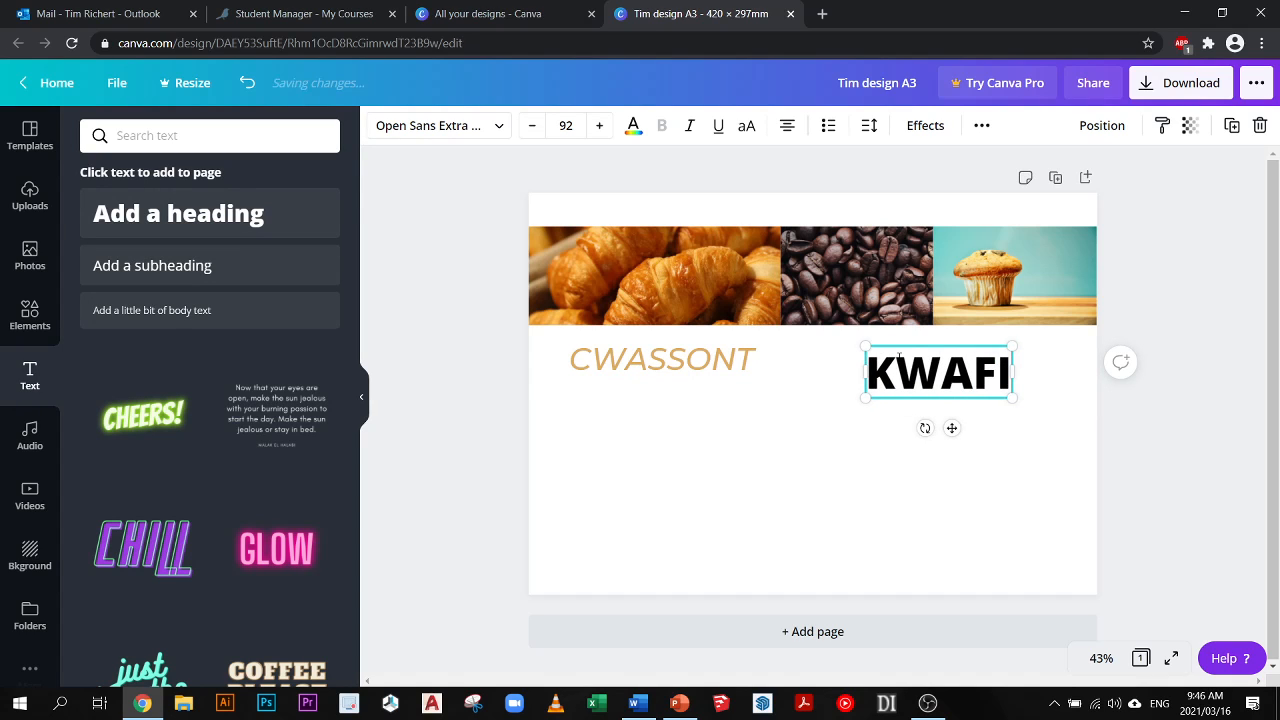
{"action": "left_click", "coordinate": [851, 380]}
- Scale the KWAFI heading down to size 67.3 and centre it under the coffee beans photo, in line with CWASSONT
{"action": "left_click", "coordinate": [896, 370]}
{"action": "left_click_drag", "start_coordinate": [896, 370], "coordinate": [821, 358]}
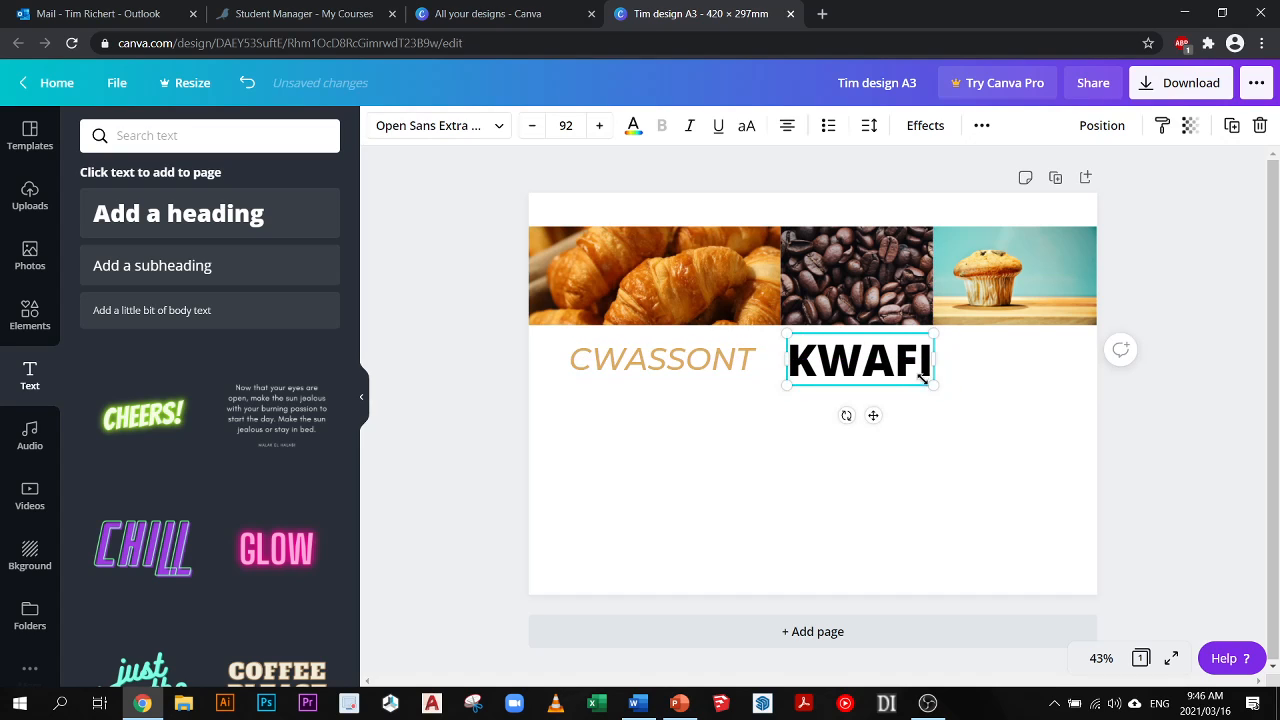
{"action": "left_click_drag", "start_coordinate": [925, 392], "coordinate": [885, 364]}
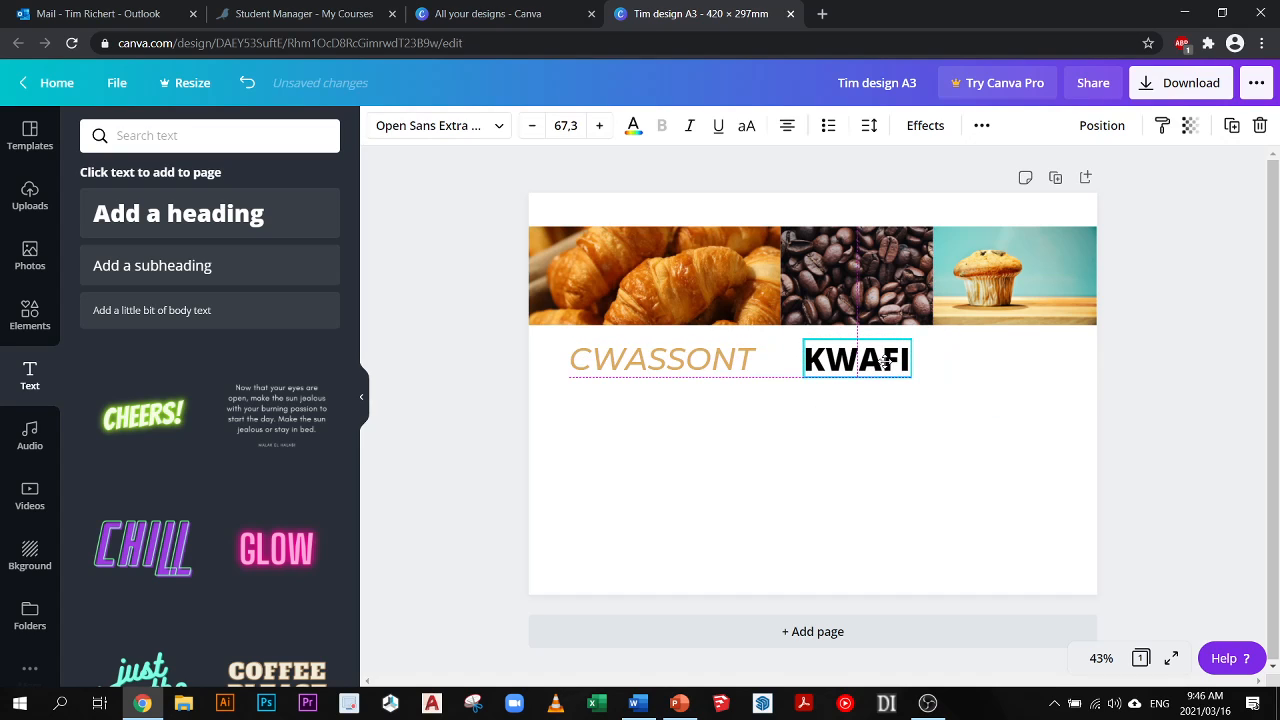
{"action": "left_click", "coordinate": [491, 350]}
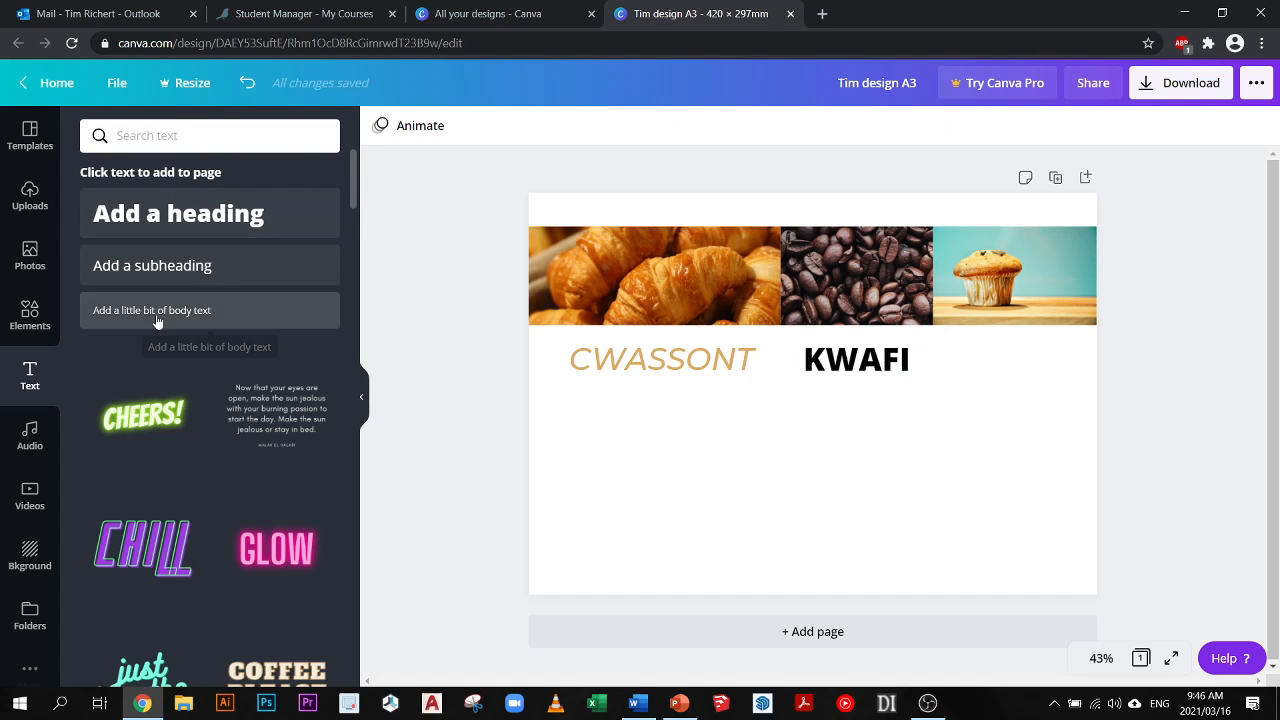
- Add a body text box beneath the CWASSONT heading, scaled to size 34,2, and insert several lines of random filler letters before its last word
{"action": "left_click_drag", "start_coordinate": [157, 320], "coordinate": [632, 422]}
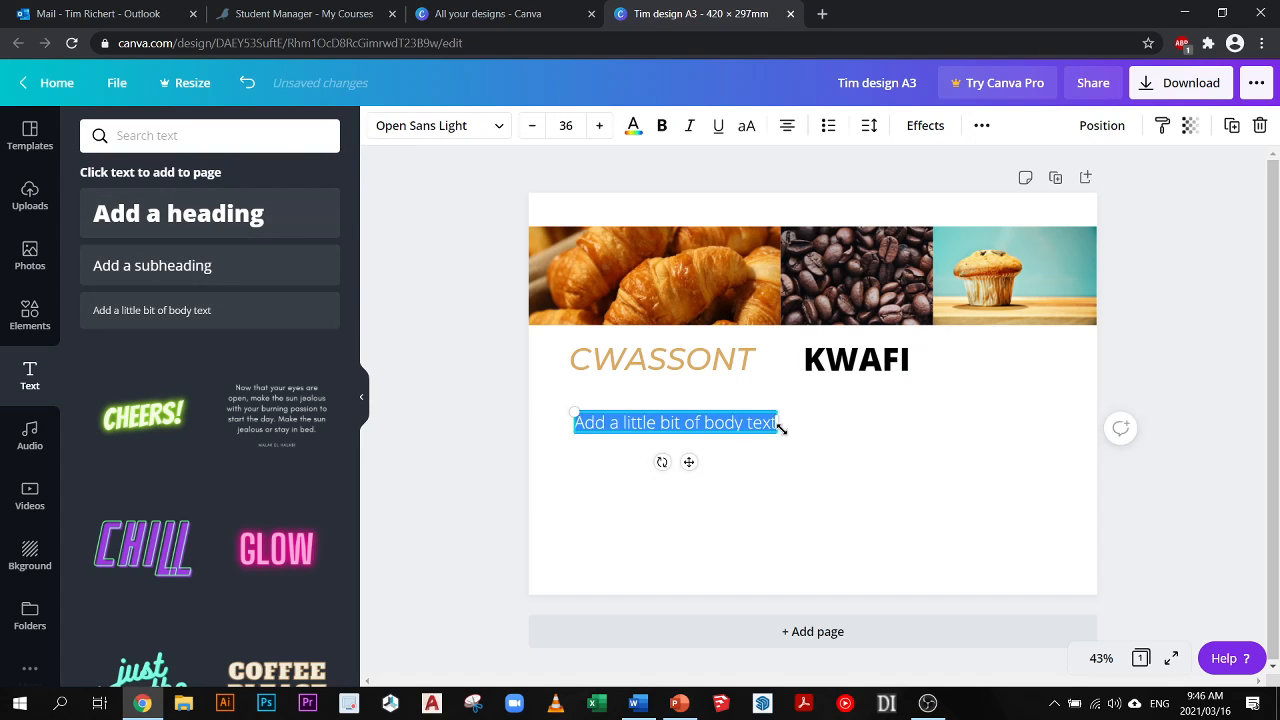
{"action": "left_click_drag", "start_coordinate": [775, 432], "coordinate": [754, 546]}
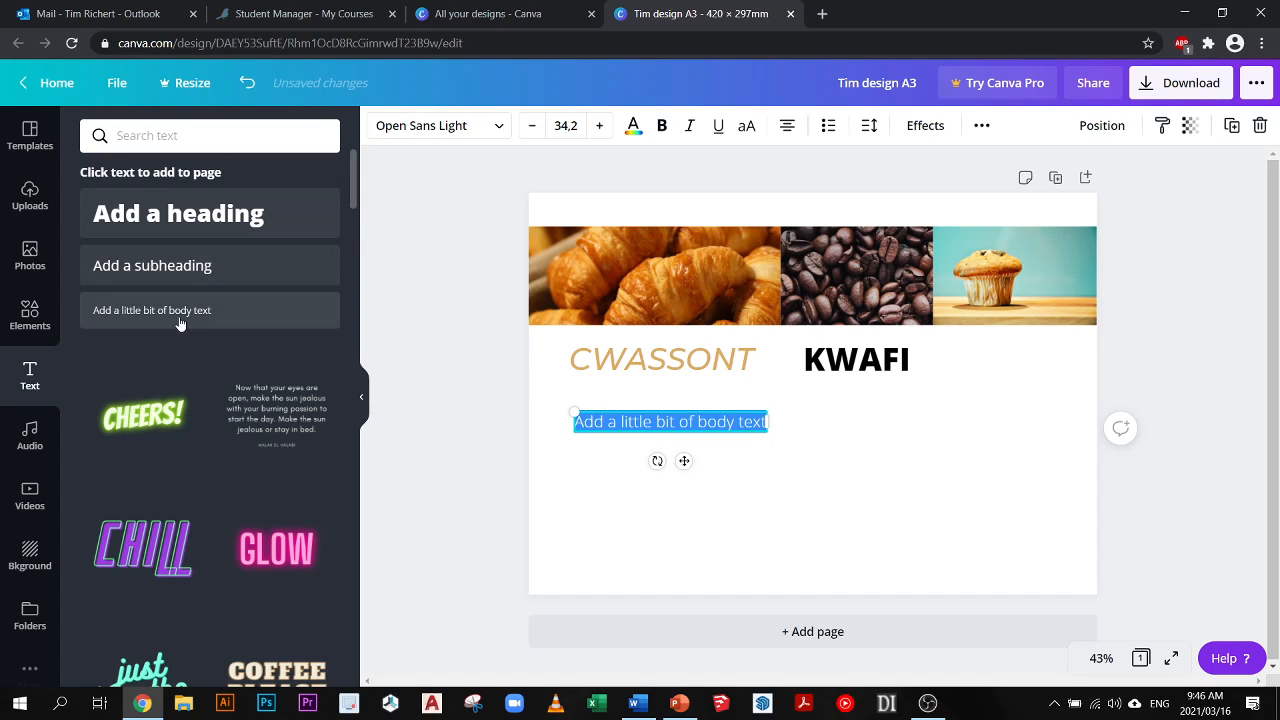
{"action": "double_click", "coordinate": [687, 421]}
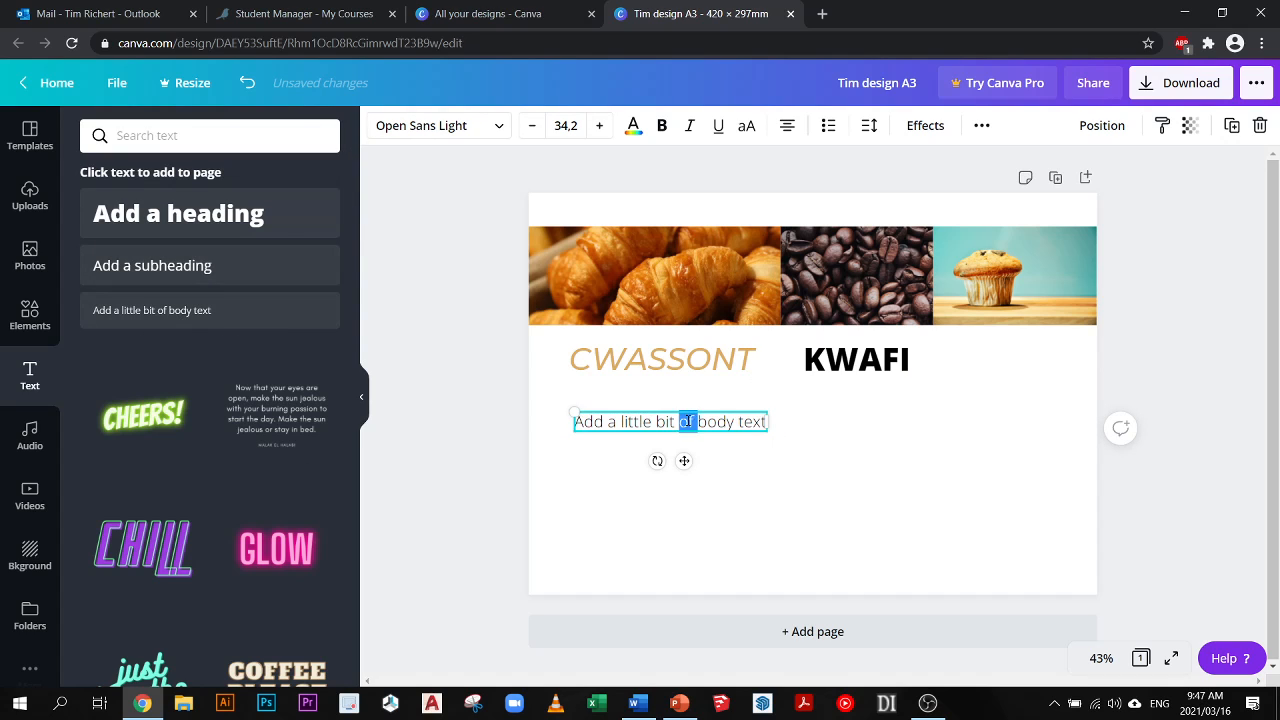
{"action": "left_click", "coordinate": [764, 422]}
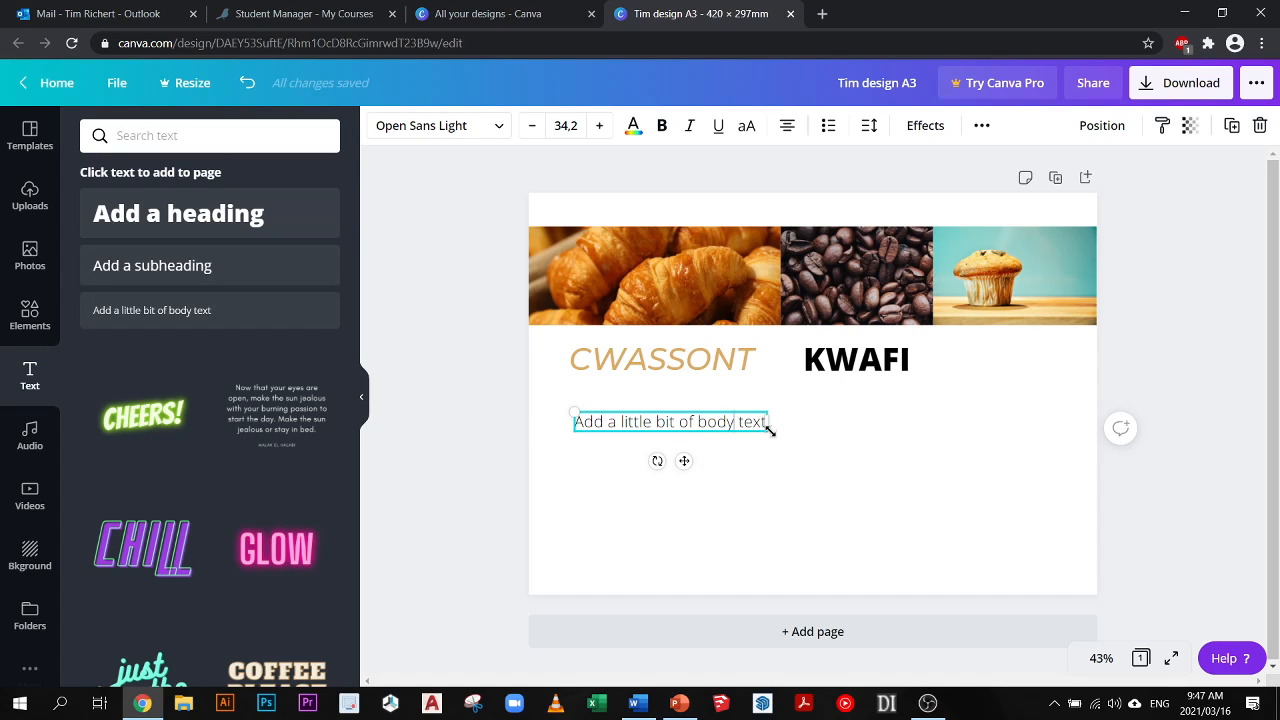
{"action": "type", "text": "zxvzdvm dvsdv sdvj sd"}
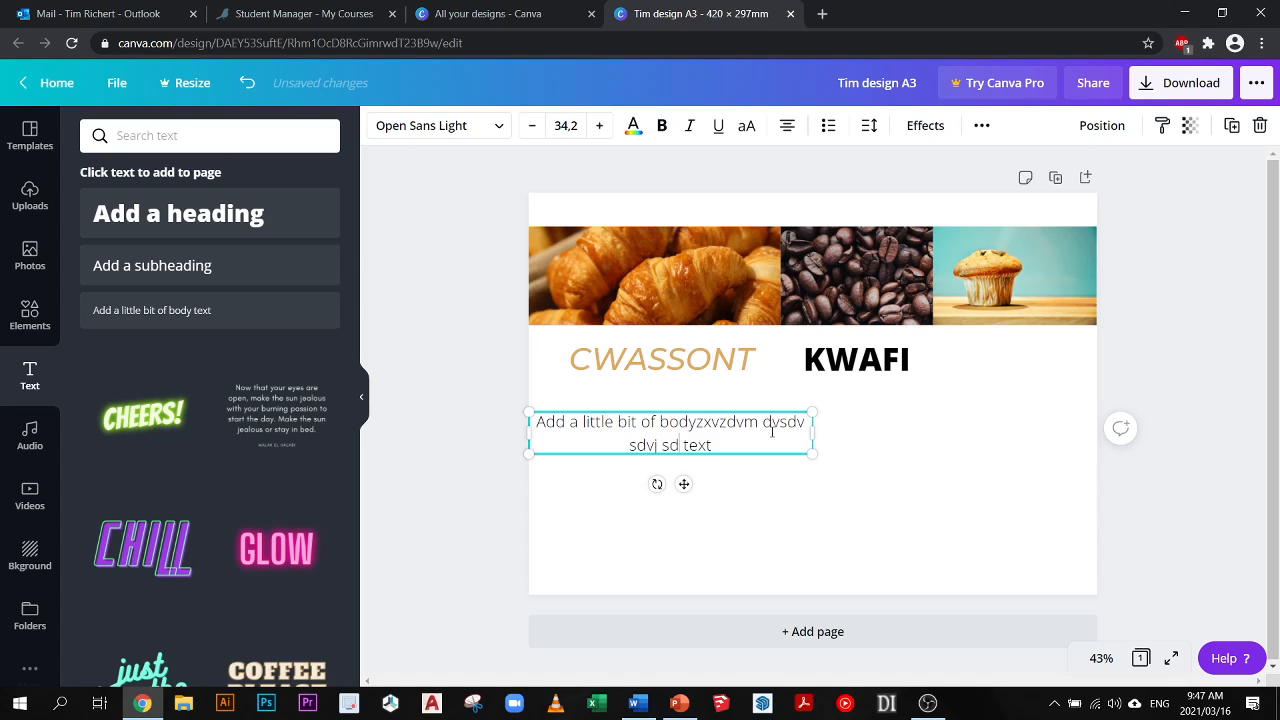
{"action": "type", "text": "vjk sdkvj sdkj sdv "}
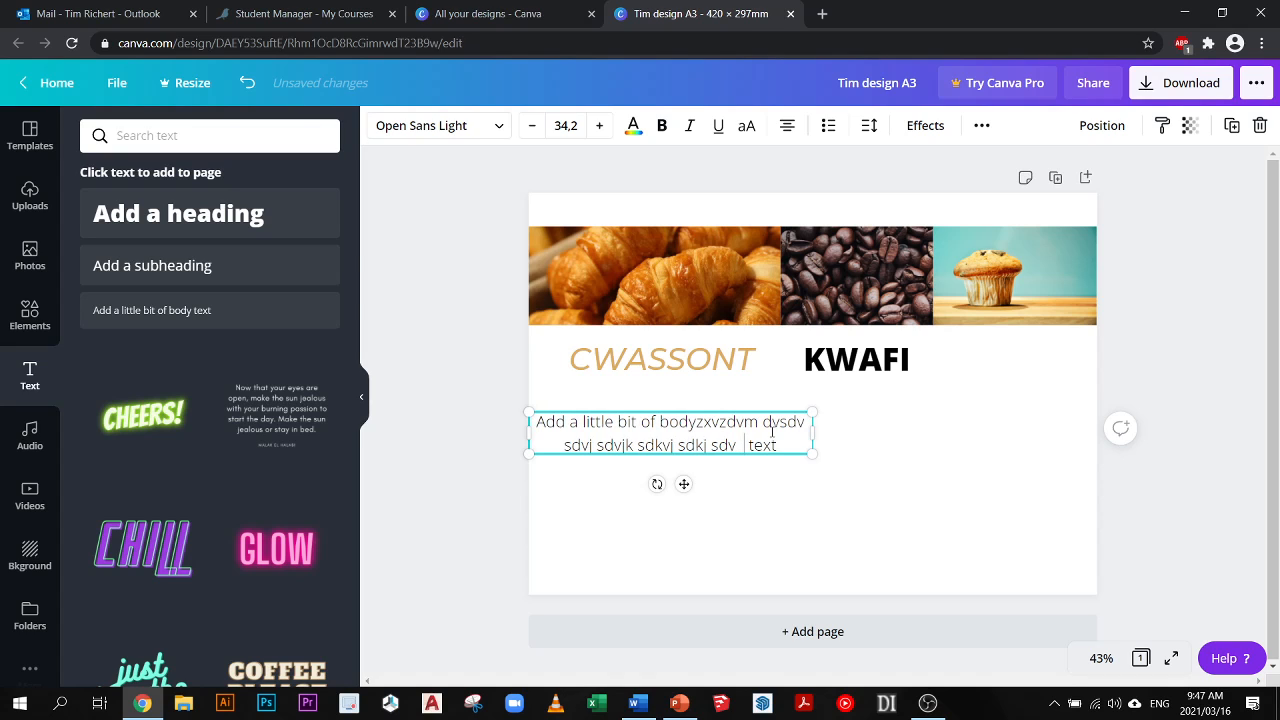
{"action": "type", "text": " kddjv sdkvj kjdjsdkvj sdvsvoinrvnkj v"}
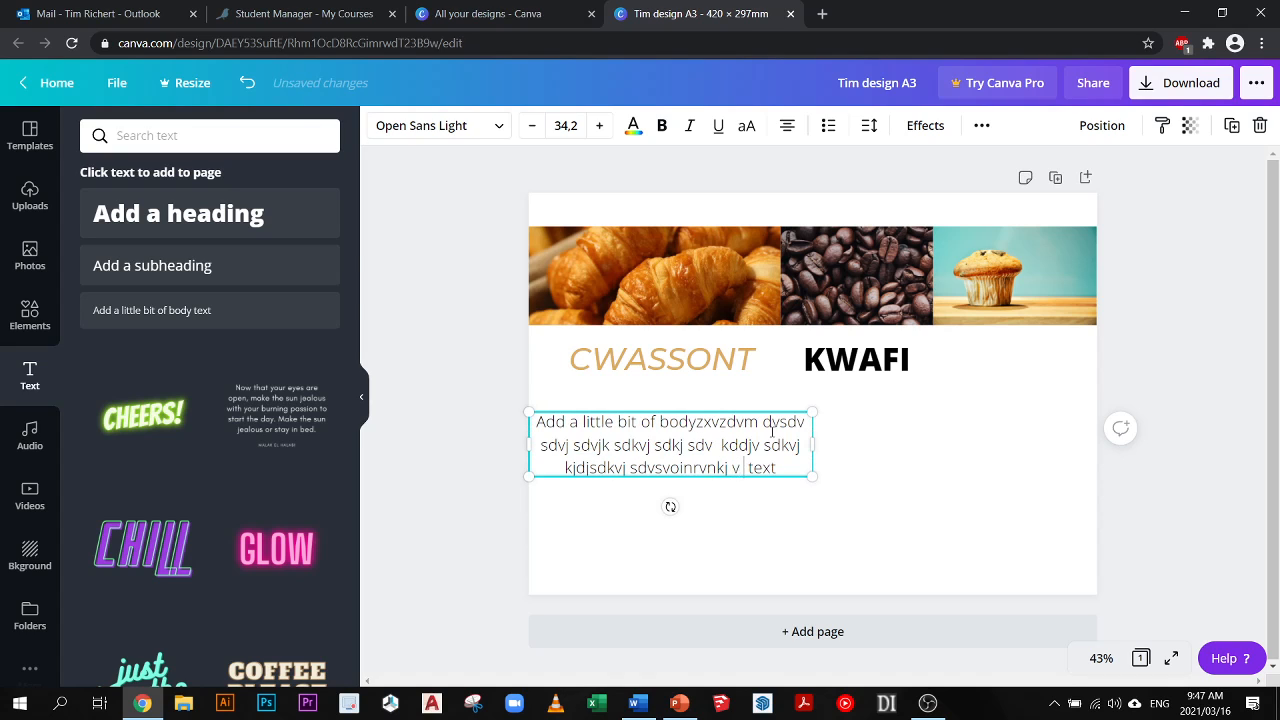
{"action": "type", "text": " rw8nrvkj dvonrwgoinsddjv"}
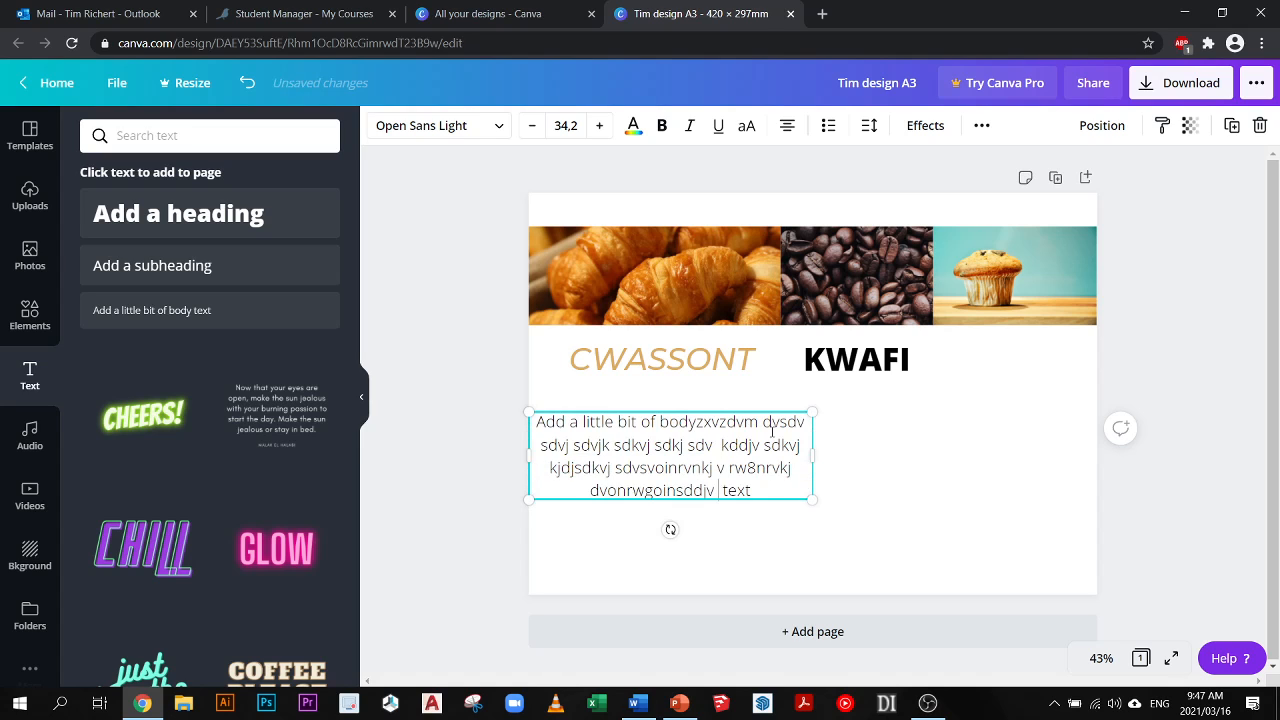
{"action": "type", "text": " kdj vsoirnosinv"}
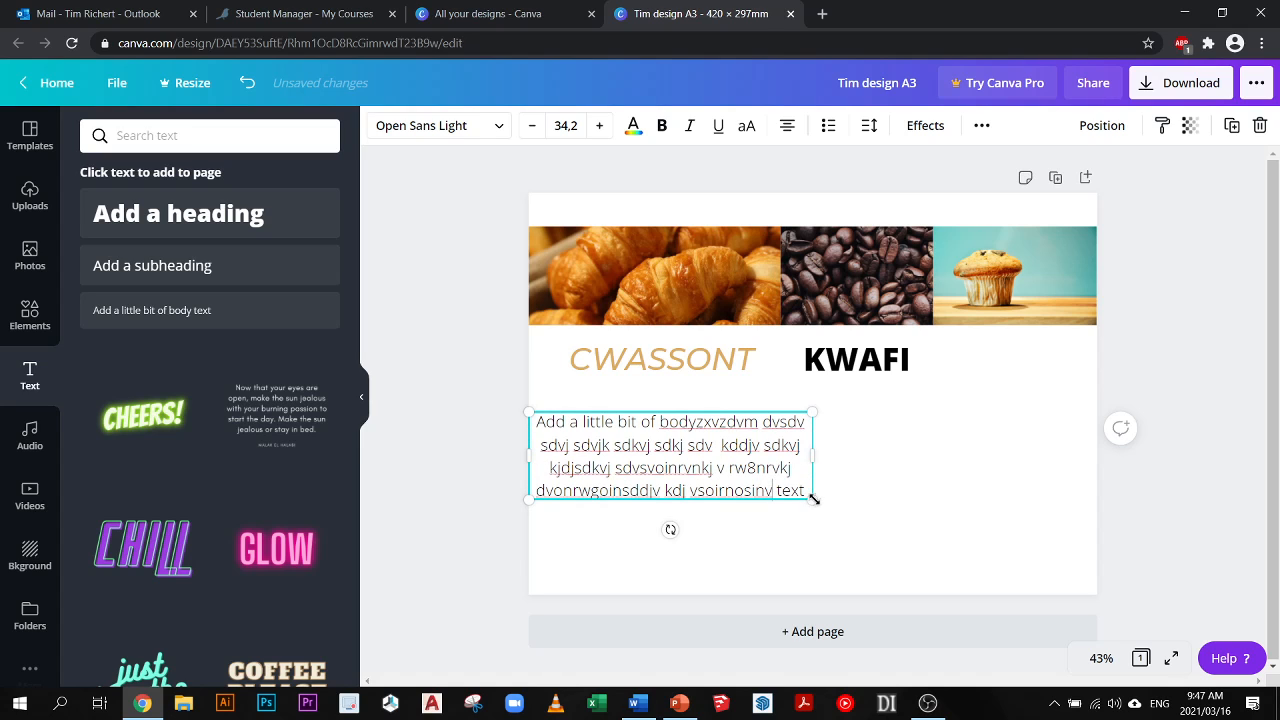
- Narrow the body text box to about the width of CWASSONT, bring its text to size 32,5 and centre it beneath that heading
{"action": "left_click_drag", "start_coordinate": [811, 497], "coordinate": [882, 560]}
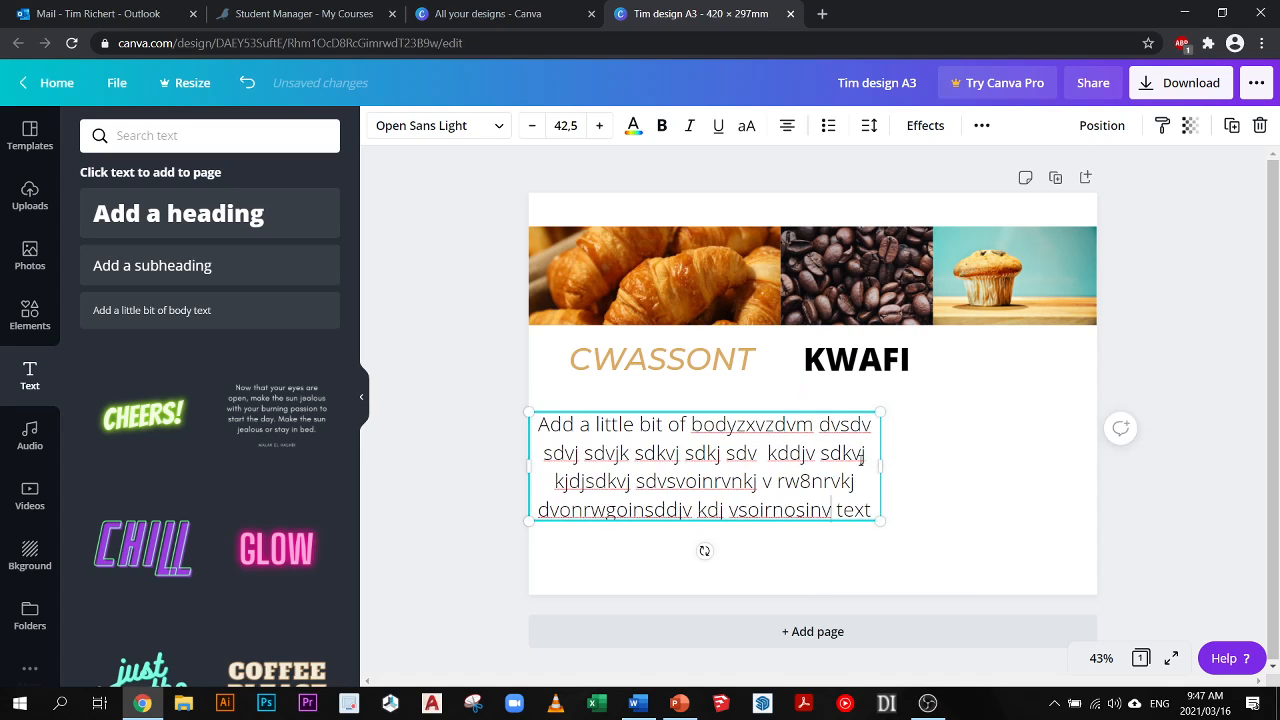
{"action": "left_click_drag", "start_coordinate": [880, 466], "coordinate": [754, 457]}
{"action": "left_click_drag", "start_coordinate": [609, 424], "coordinate": [705, 403]}
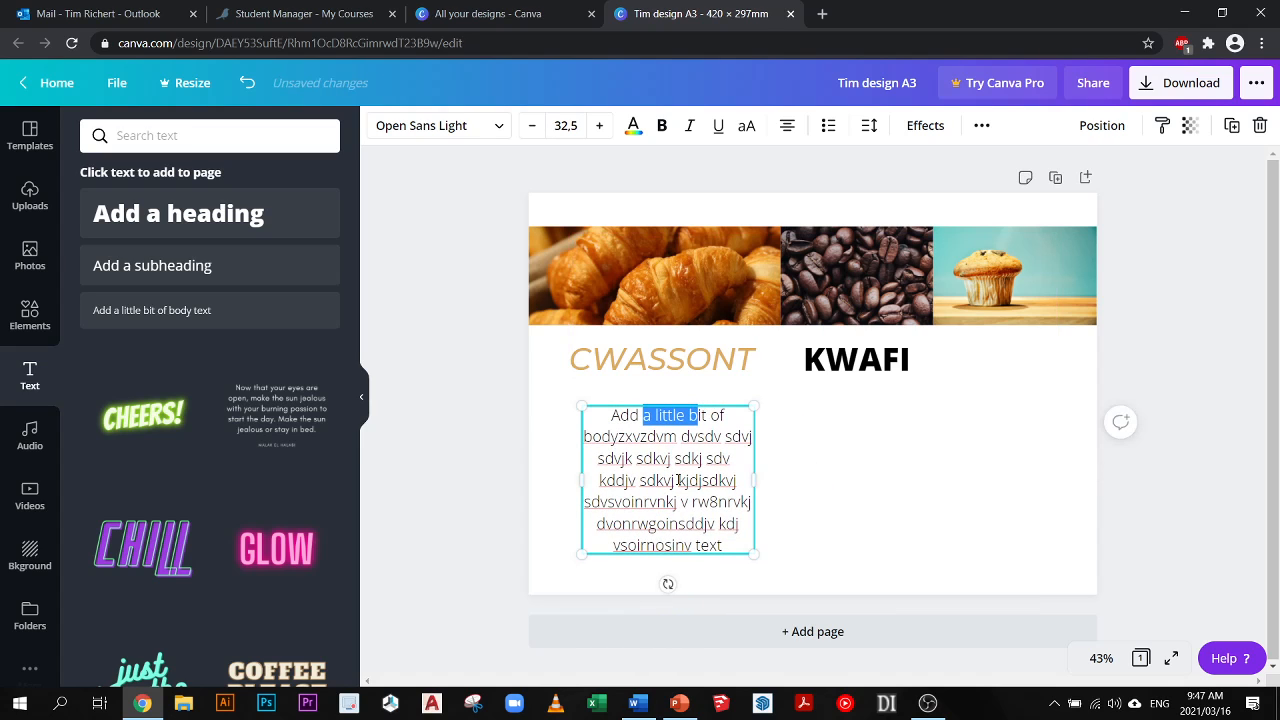
{"action": "left_click_drag", "start_coordinate": [679, 480], "coordinate": [688, 479]}
{"action": "left_click", "coordinate": [697, 457]}
{"action": "mouse_move", "coordinate": [652, 402]}
{"action": "left_mouse_down"}
{"action": "mouse_move", "coordinate": [639, 409]}
{"action": "mouse_move", "coordinate": [665, 408]}
{"action": "mouse_move", "coordinate": [642, 400]}
{"action": "left_mouse_up"}
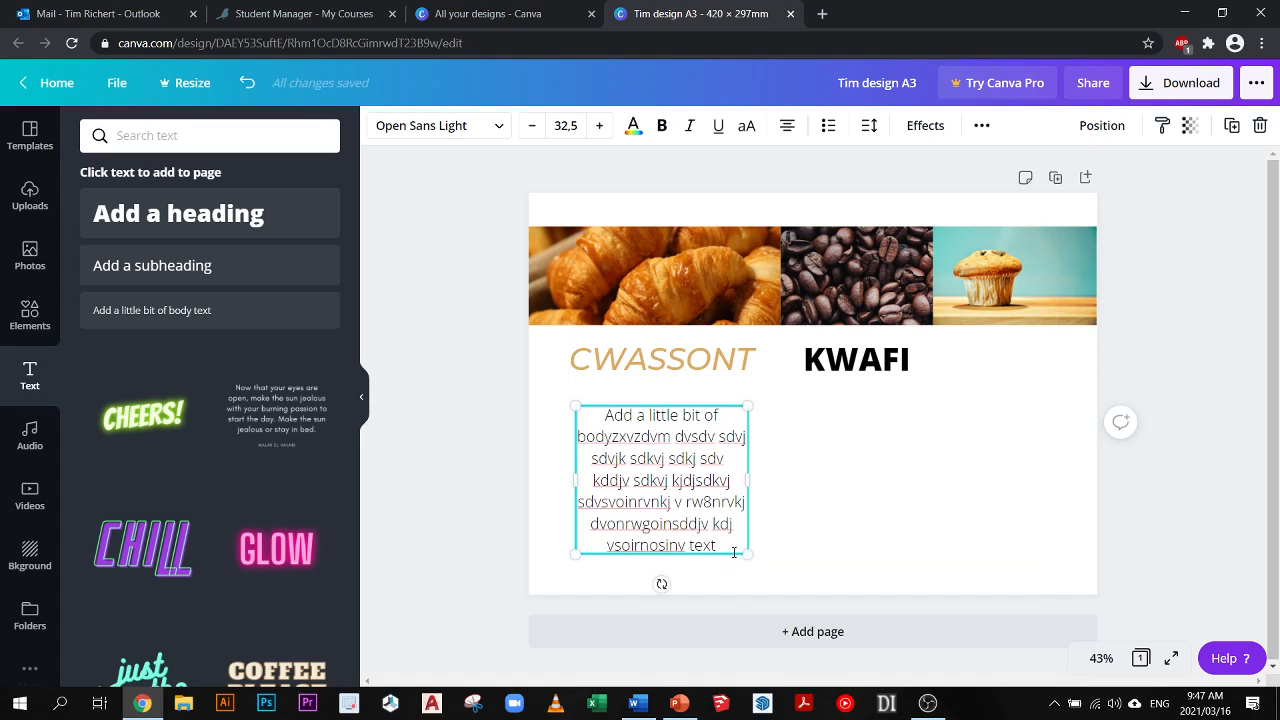
{"action": "left_click", "coordinate": [439, 391]}
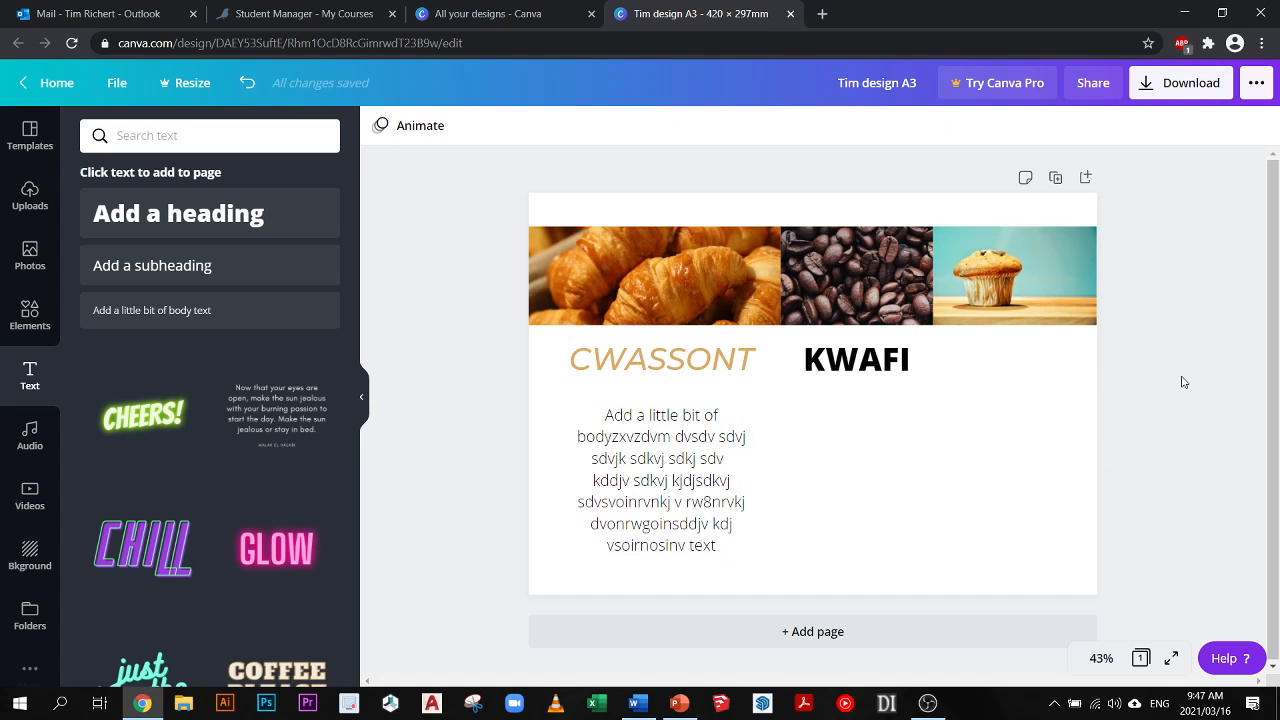
- Browse the graphic elements down to Gradients and place the pink-to-purple gradient square beneath the KWAFI heading
{"action": "left_click", "coordinate": [30, 315]}
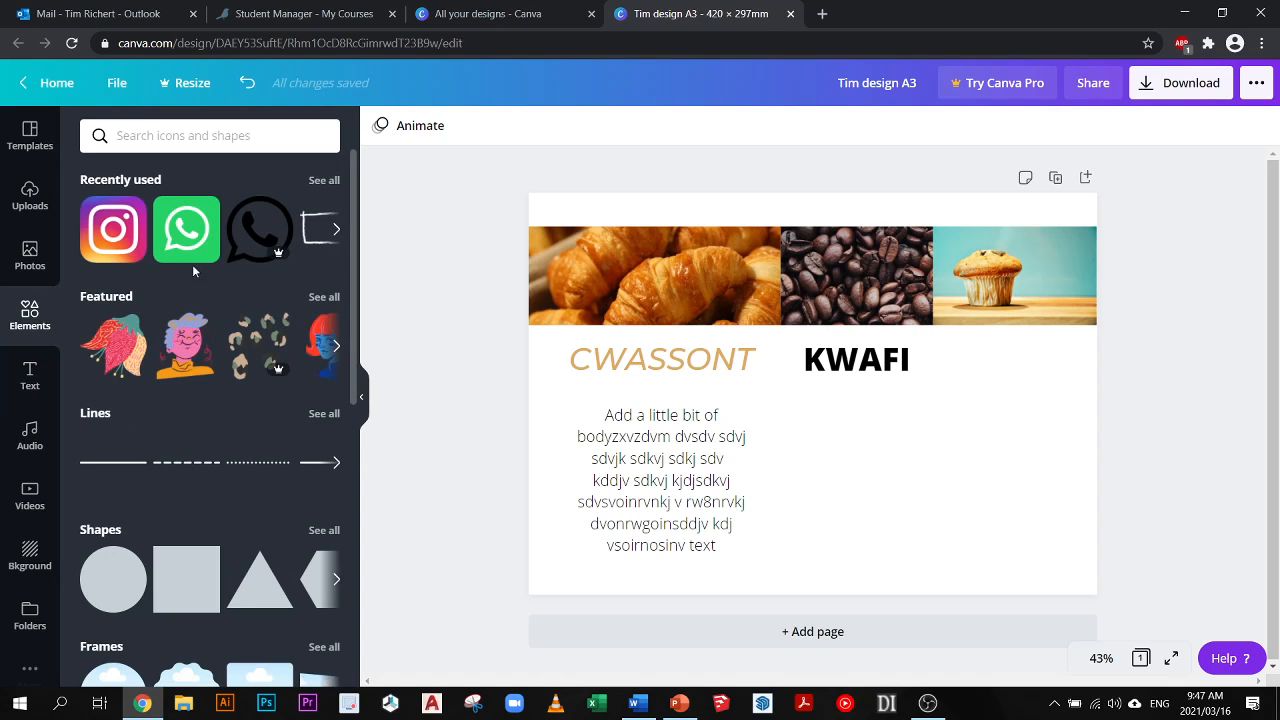
{"action": "scroll", "coordinate": [200, 390], "scroll_direction": "down", "scroll_amount": 2}
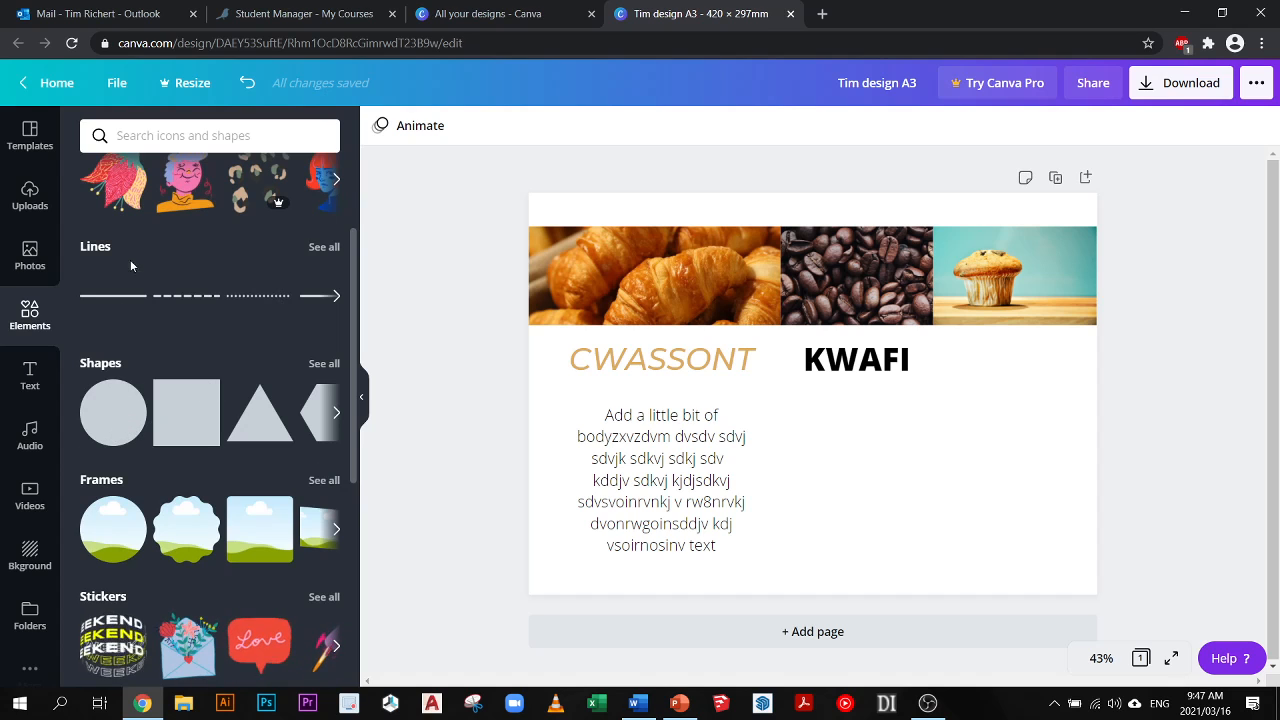
{"action": "scroll", "coordinate": [250, 400], "scroll_direction": "down", "scroll_amount": 2}
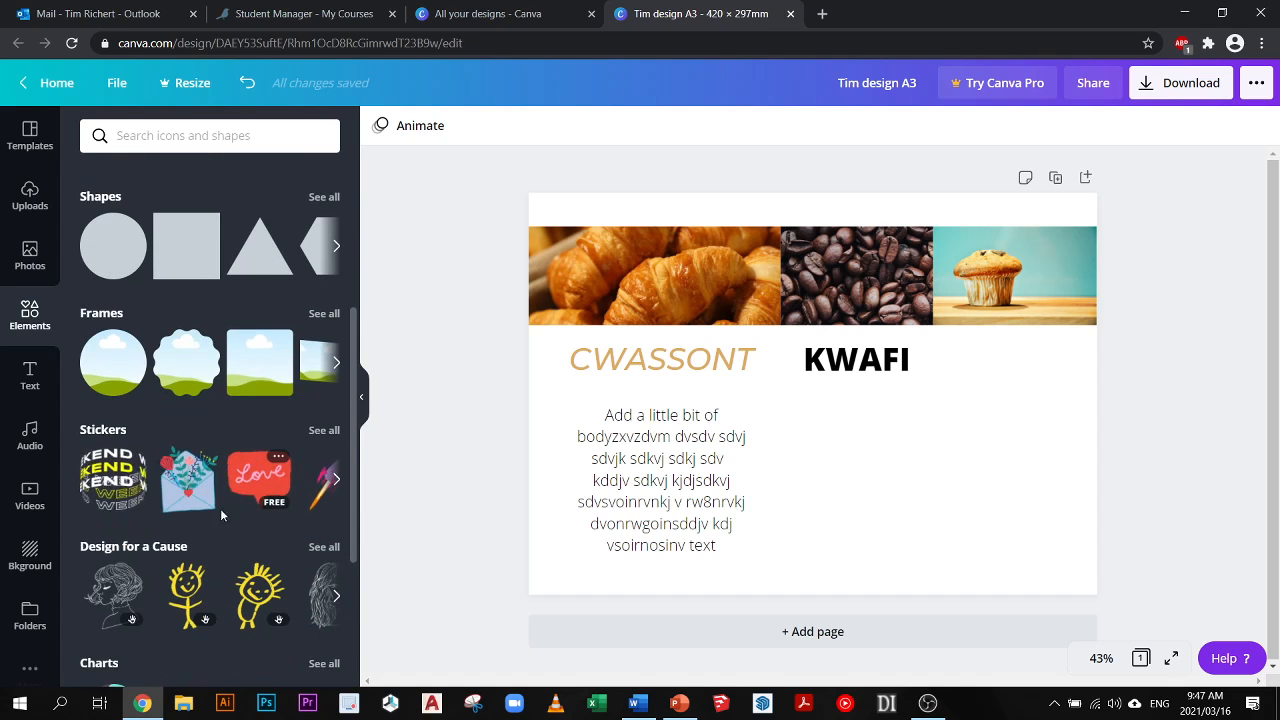
{"action": "scroll", "coordinate": [200, 557], "scroll_direction": "down", "scroll_amount": 2}
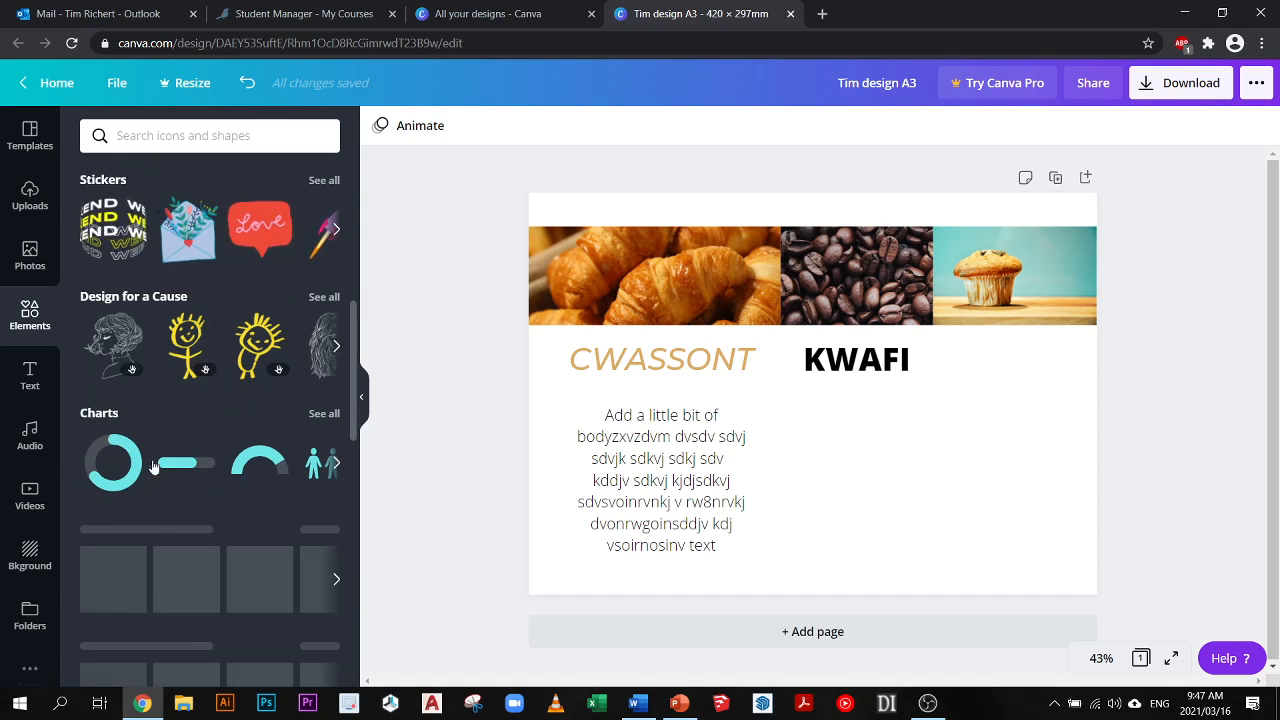
{"action": "scroll", "coordinate": [220, 480], "scroll_direction": "down", "scroll_amount": 2}
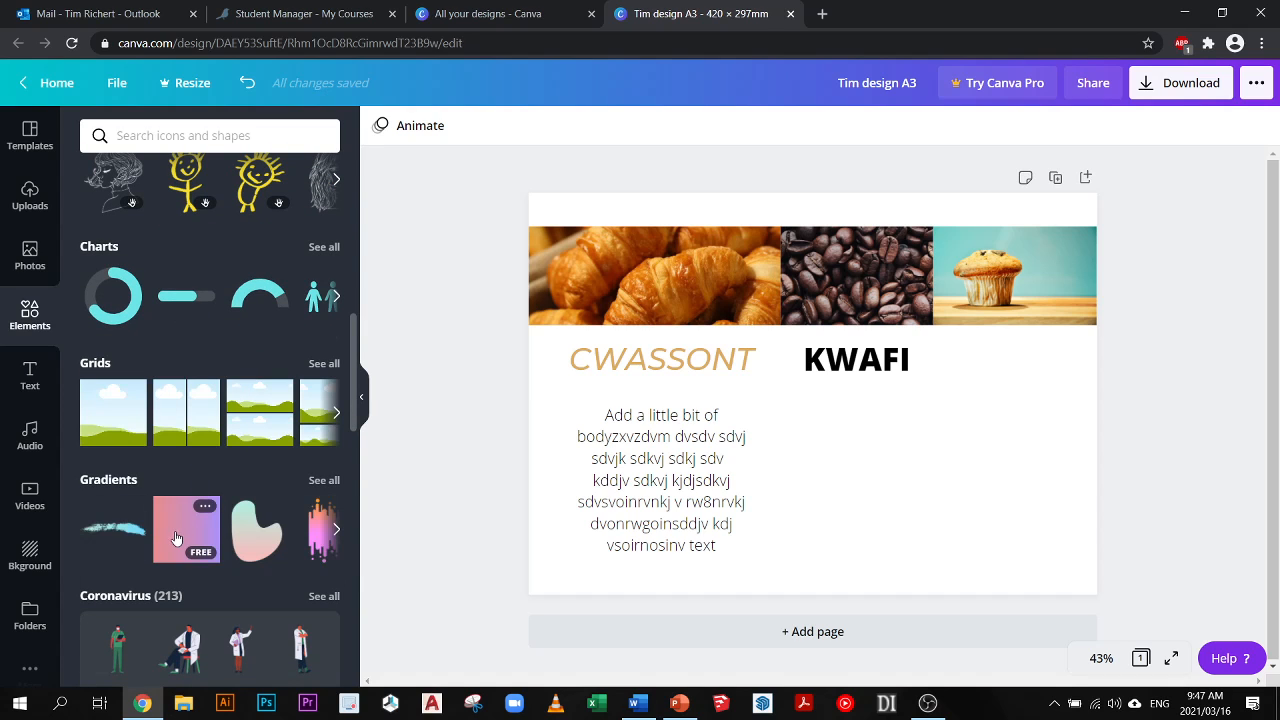
{"action": "left_click_drag", "start_coordinate": [180, 518], "coordinate": [845, 448]}
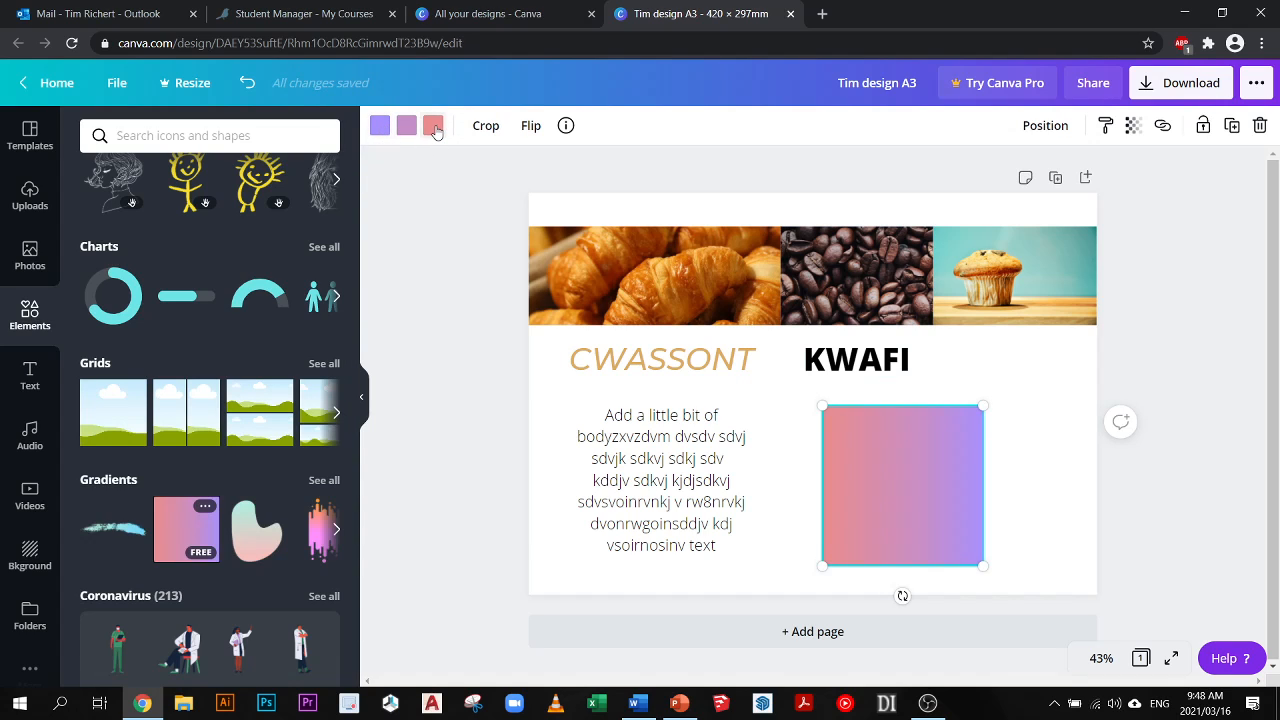
- Change the gradient square's blue-violet colour to the default yellow and check the square with its selection off and on
{"action": "left_click", "coordinate": [379, 127]}
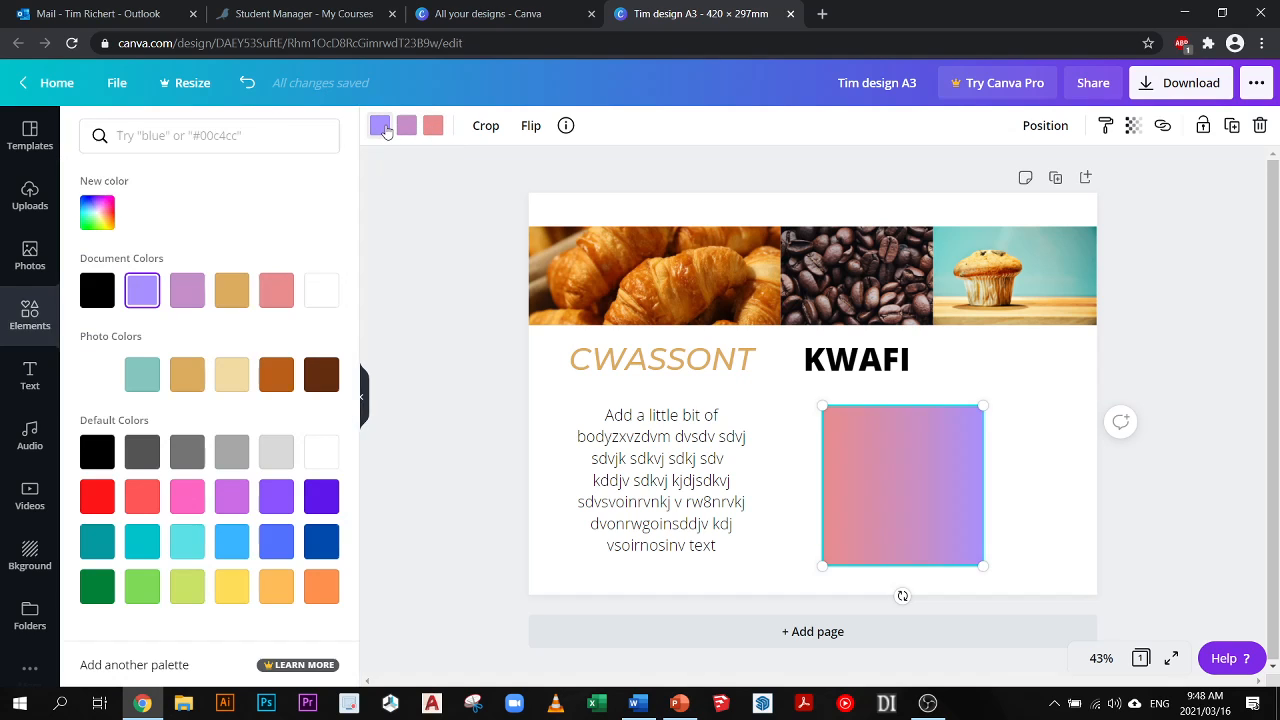
{"action": "left_click", "coordinate": [233, 585]}
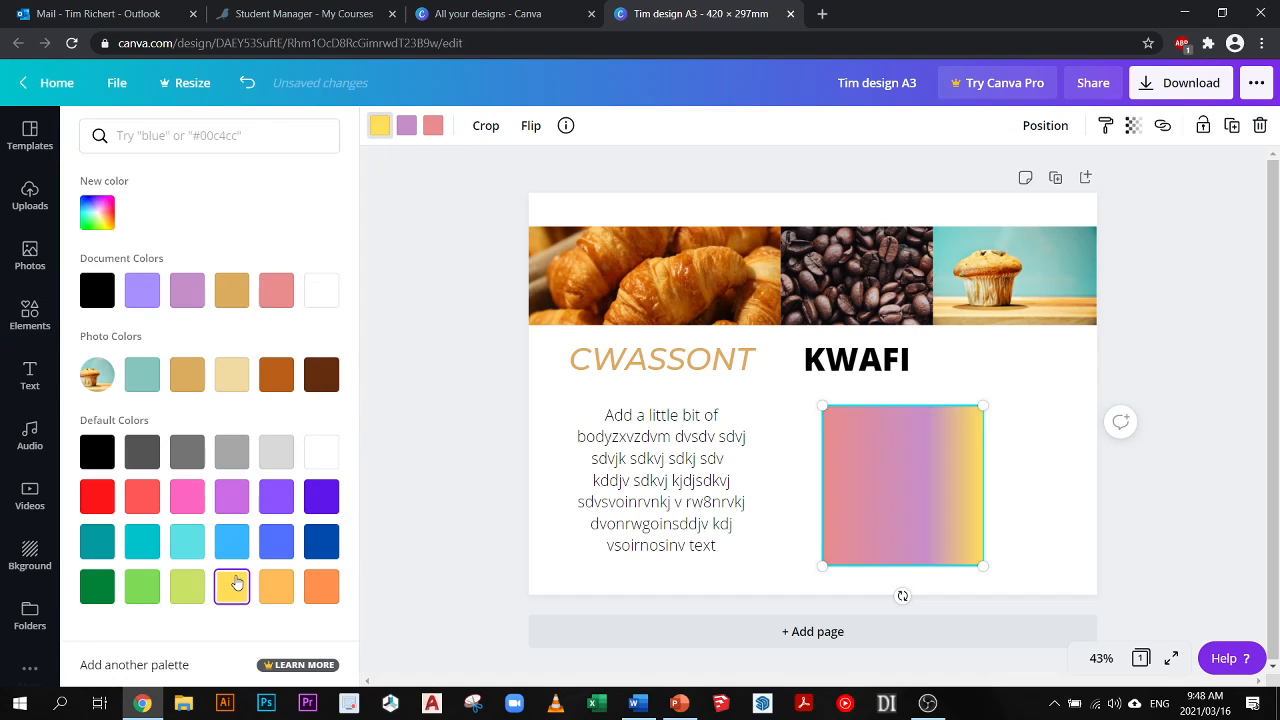
{"action": "left_click", "coordinate": [842, 482]}
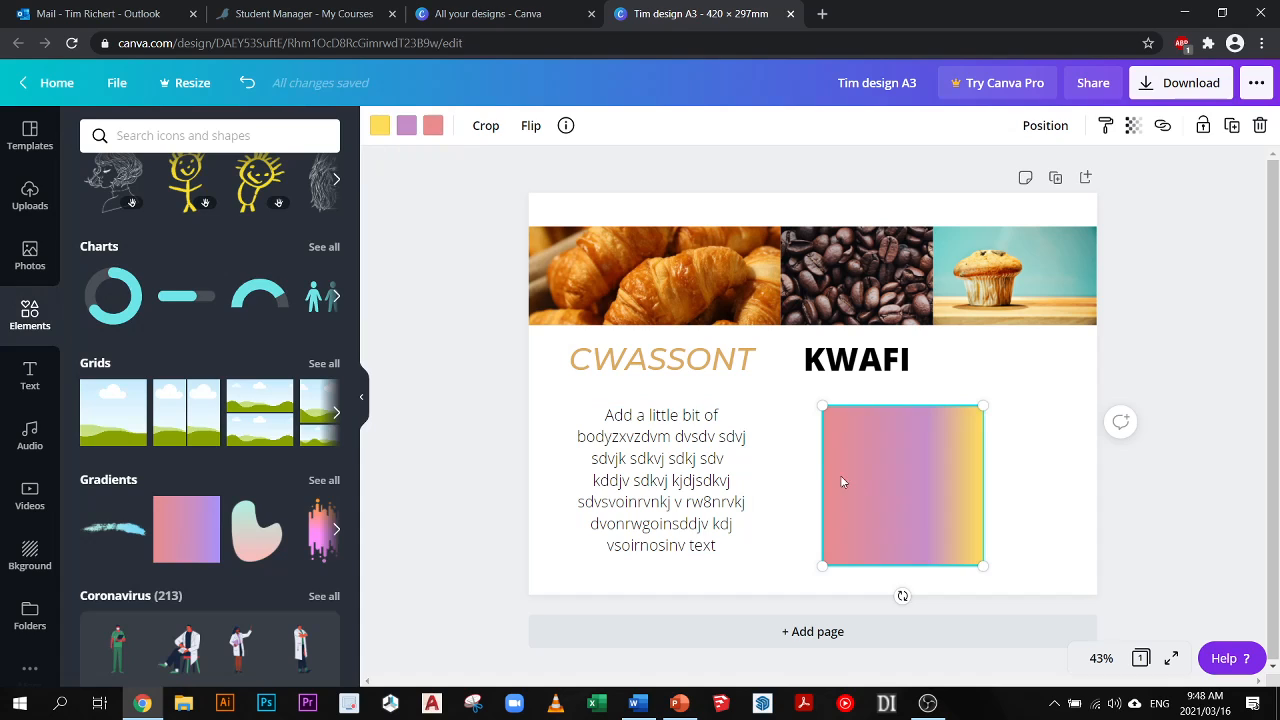
{"action": "left_click", "coordinate": [460, 297]}
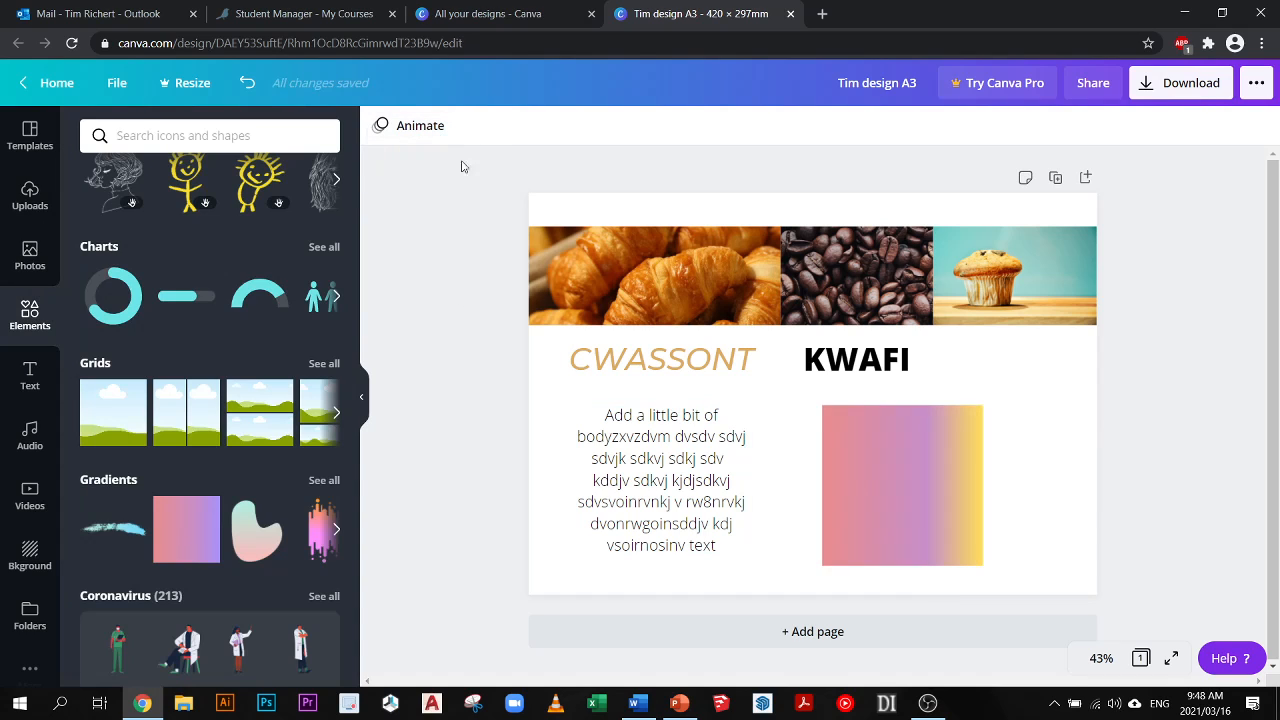
{"action": "left_click", "coordinate": [934, 451]}
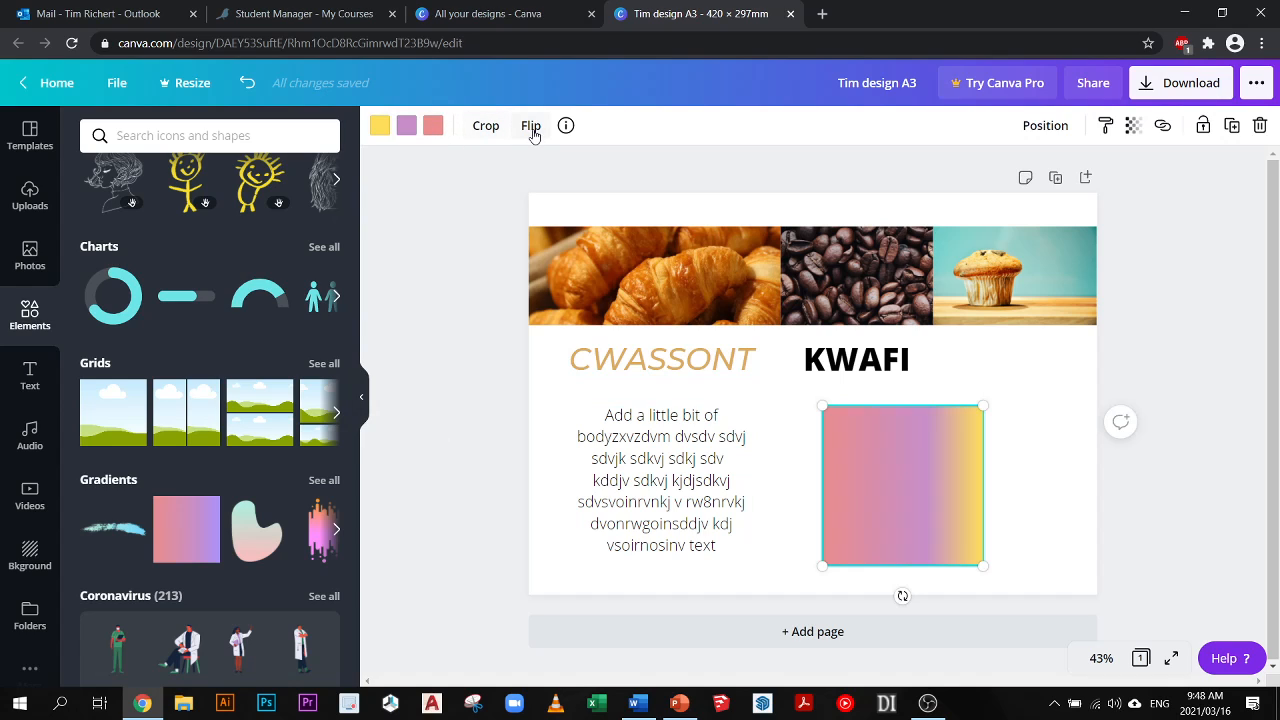
- Look through the image effects for the croissant photo, connect the ColorMix effect app and dismiss the notice
{"action": "left_click", "coordinate": [676, 321]}
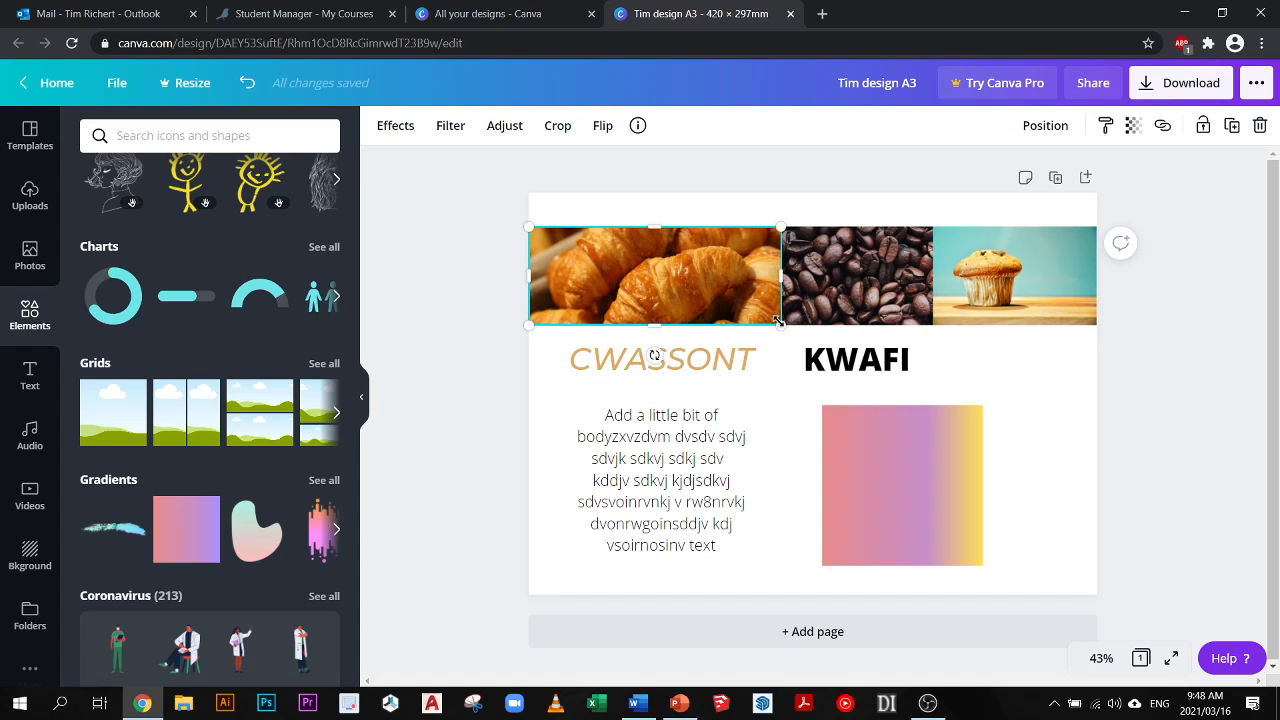
{"action": "left_click", "coordinate": [395, 128]}
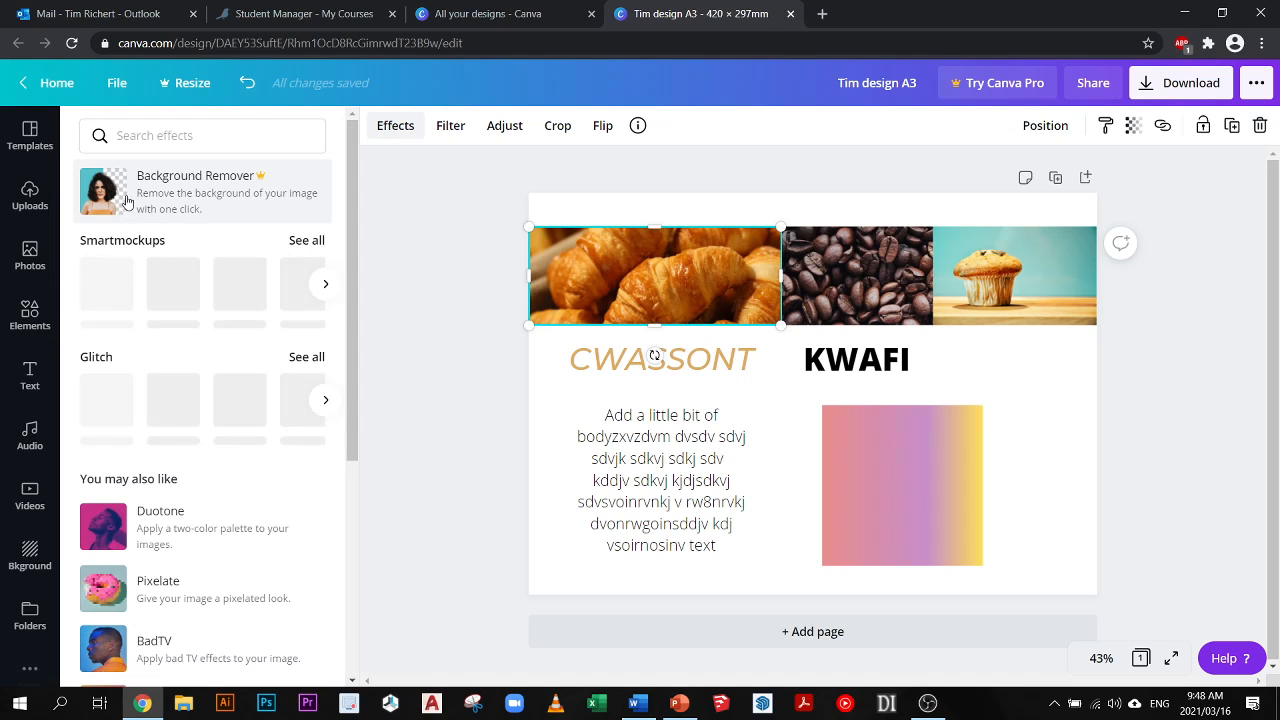
{"action": "scroll", "coordinate": [190, 460], "scroll_direction": "down", "scroll_amount": 1}
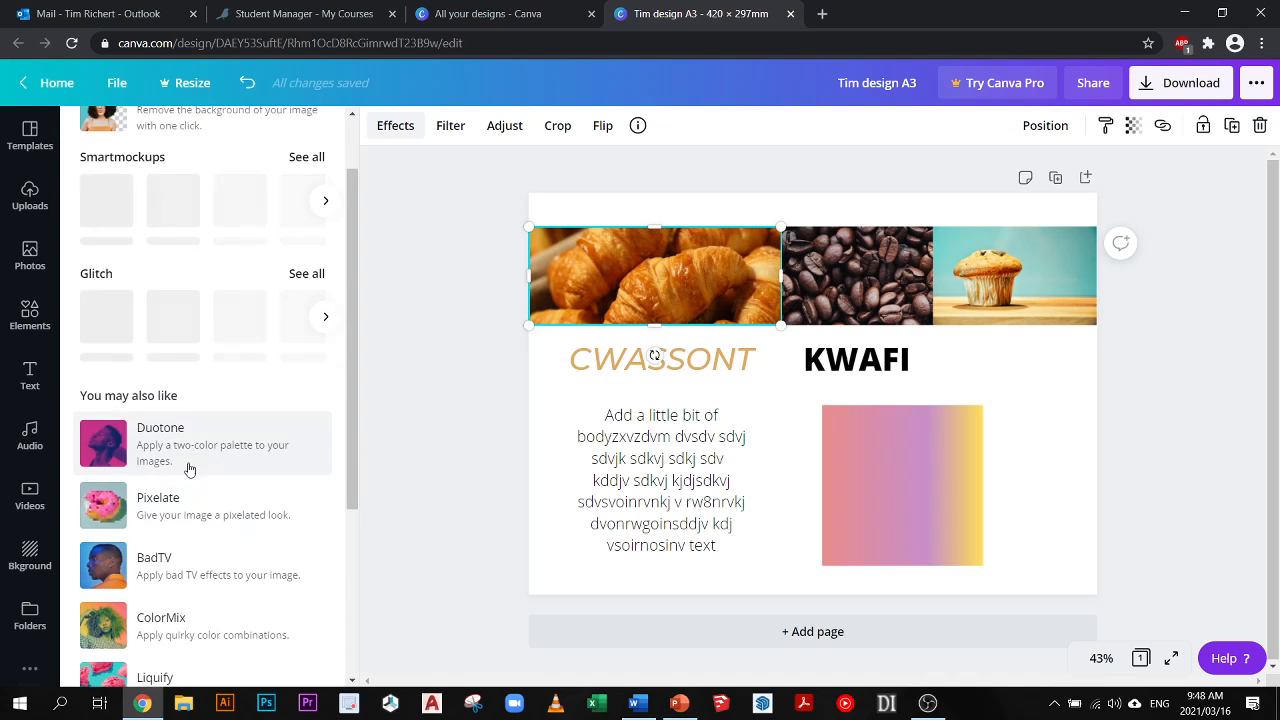
{"action": "scroll", "coordinate": [110, 500], "scroll_direction": "down", "scroll_amount": 2}
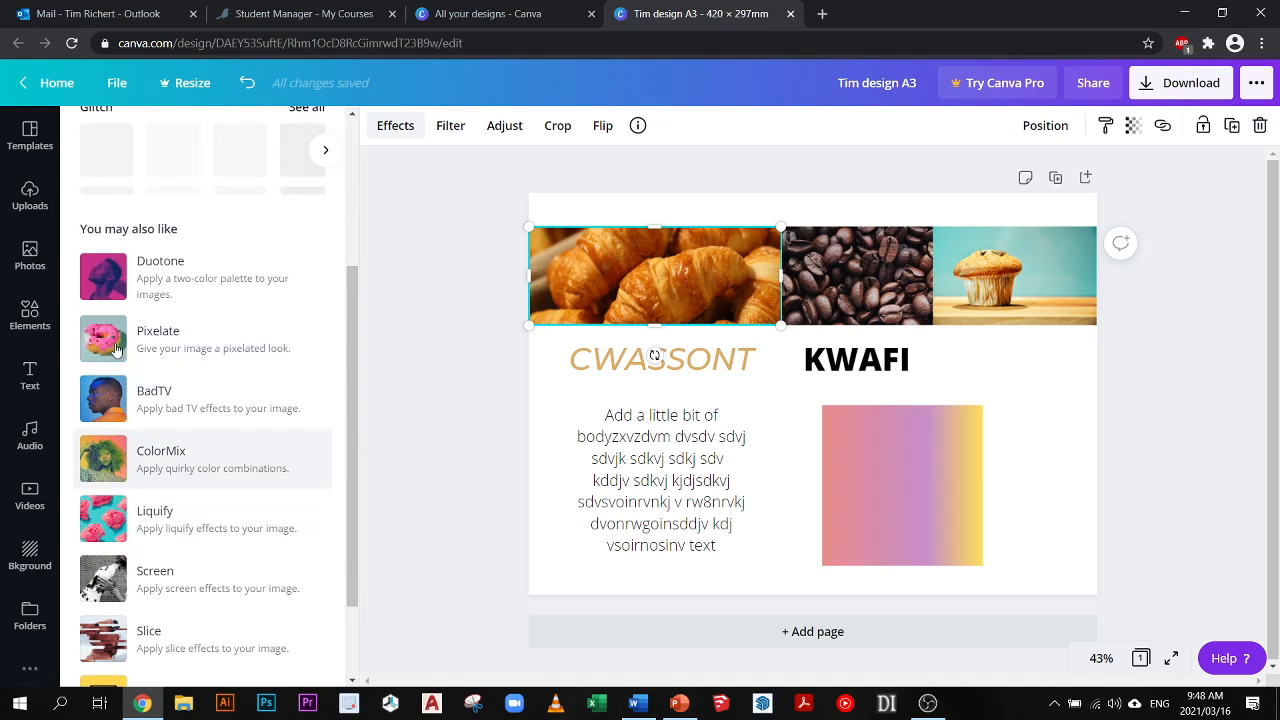
{"action": "left_click", "coordinate": [118, 467]}
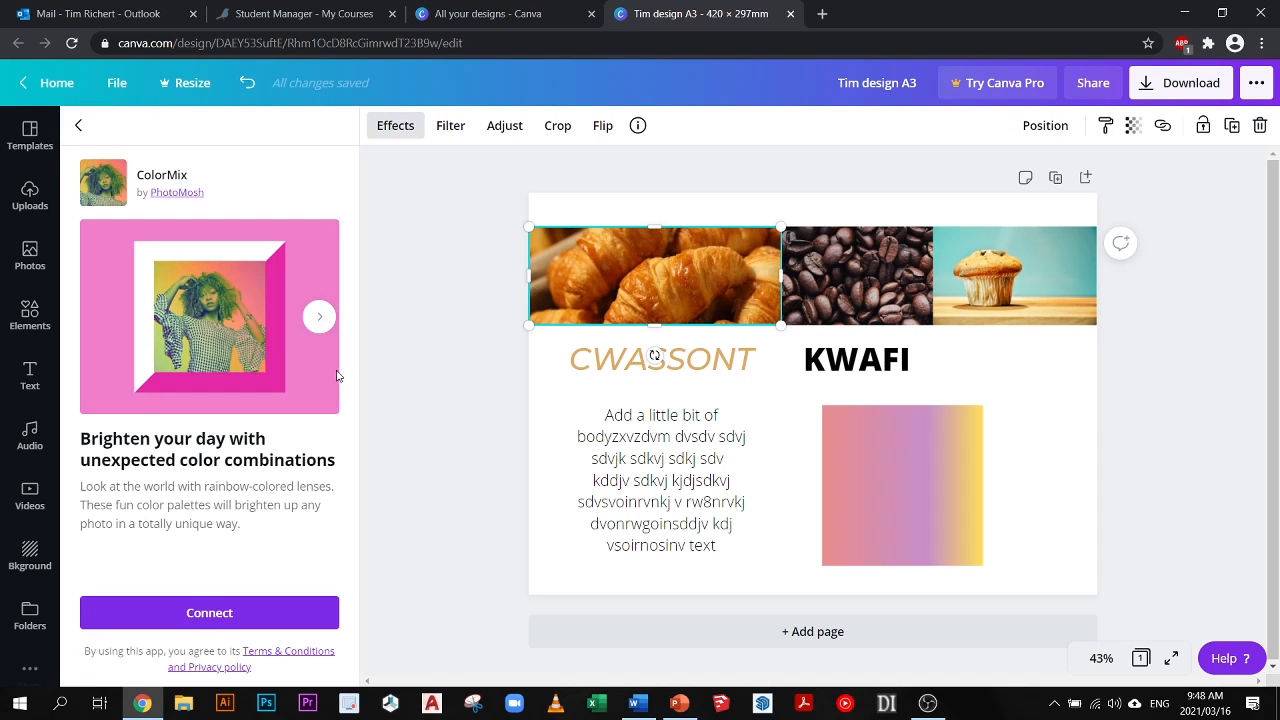
{"action": "left_click", "coordinate": [230, 613]}
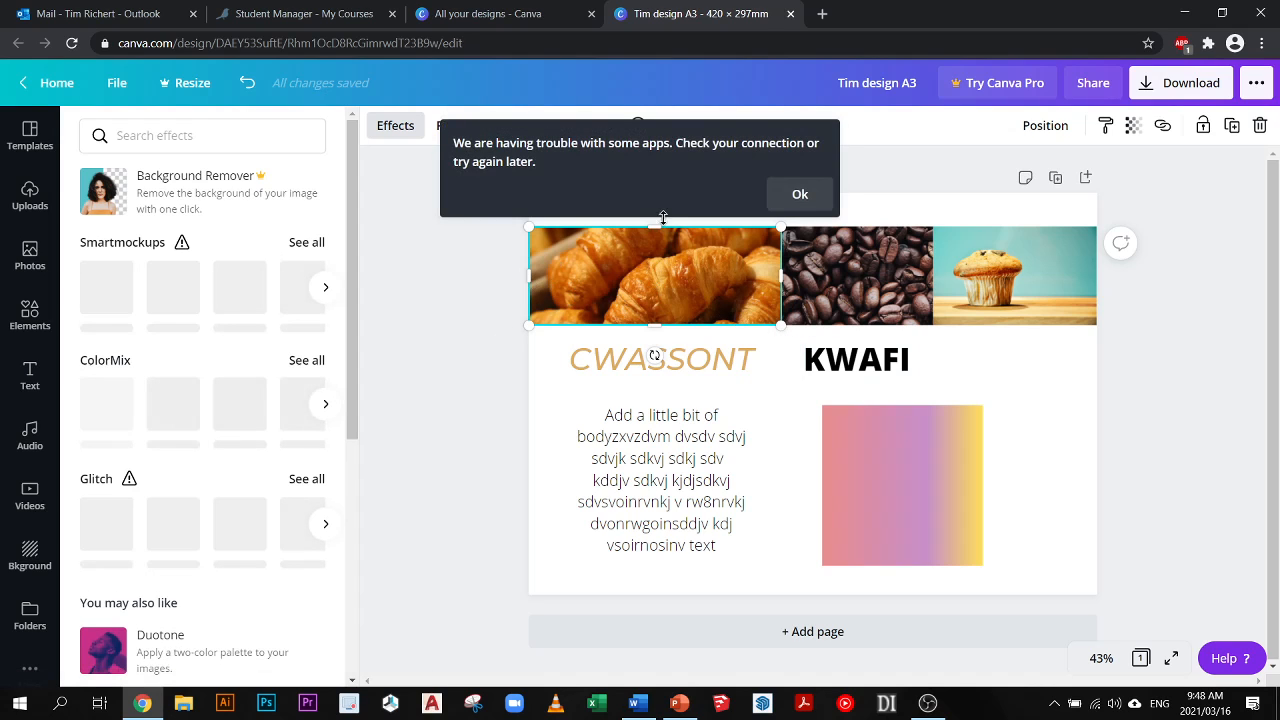
{"action": "left_click", "coordinate": [797, 196]}
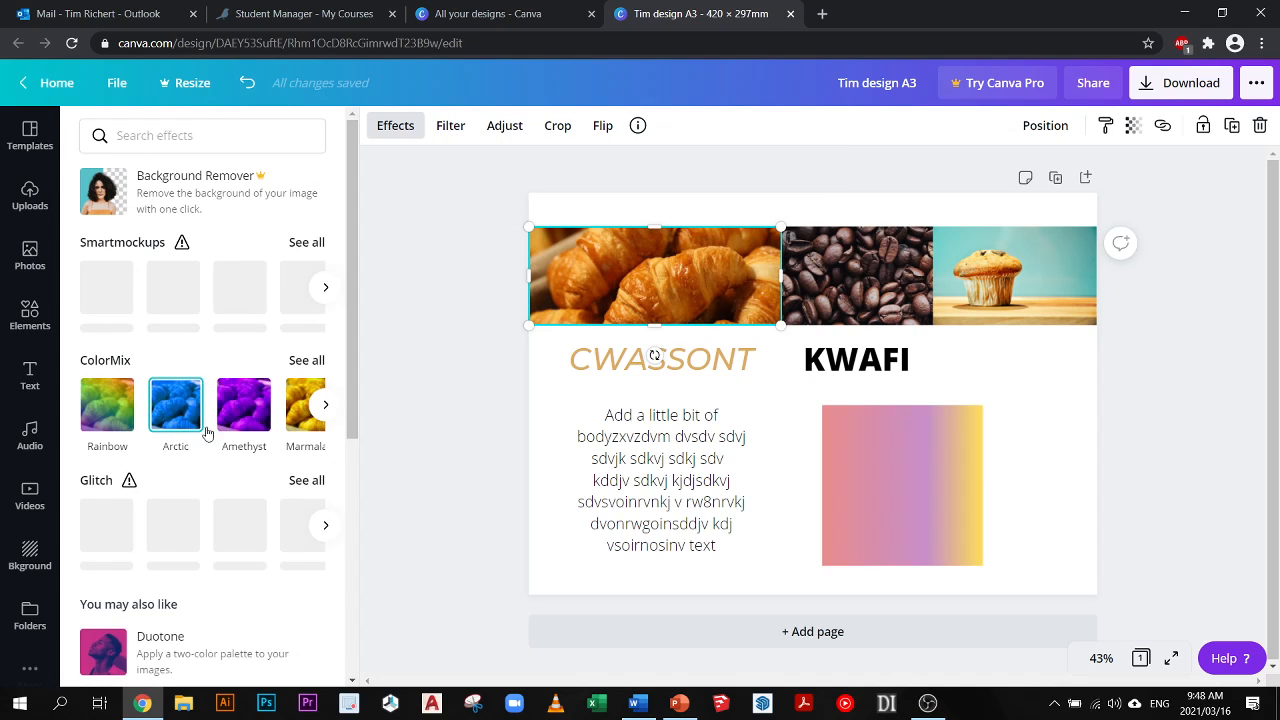
- Try the ColorMix Arctic effect on the croissant photo, replace it with Amethyst and look over the other effects
{"action": "left_click", "coordinate": [205, 430]}
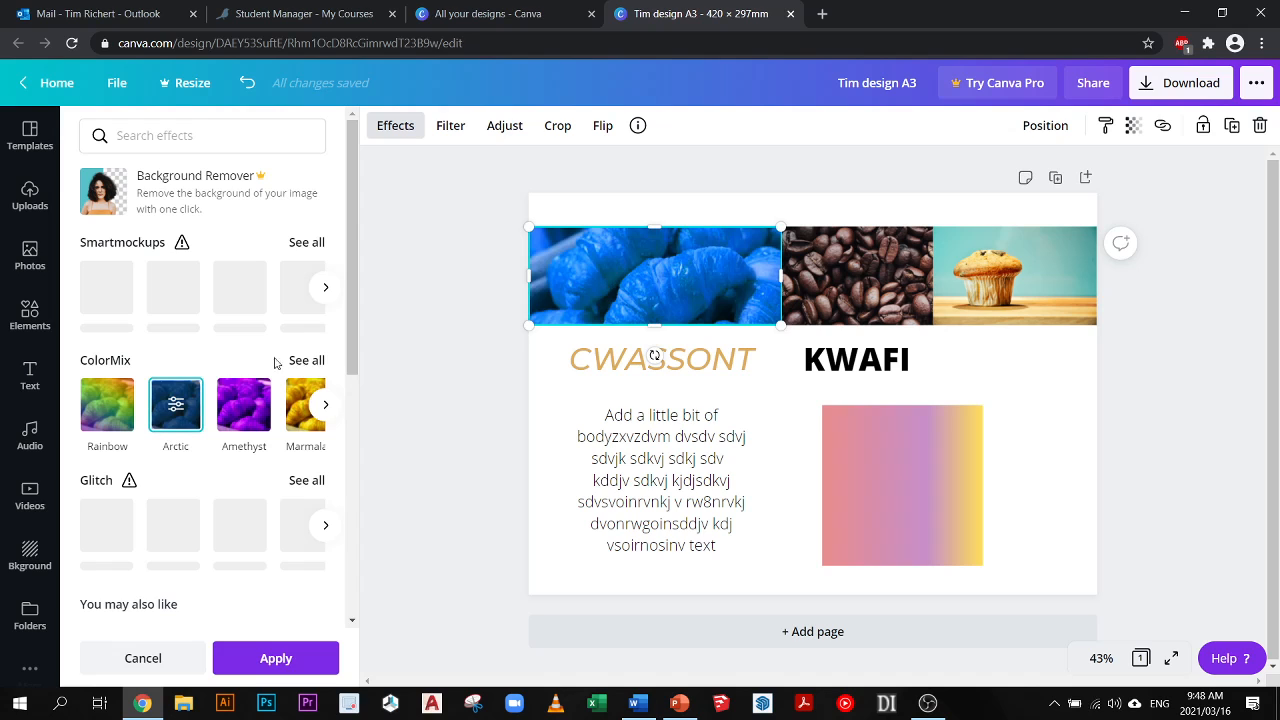
{"action": "left_click", "coordinate": [244, 404]}
{"action": "scroll", "coordinate": [268, 373], "scroll_direction": "down", "scroll_amount": 1}
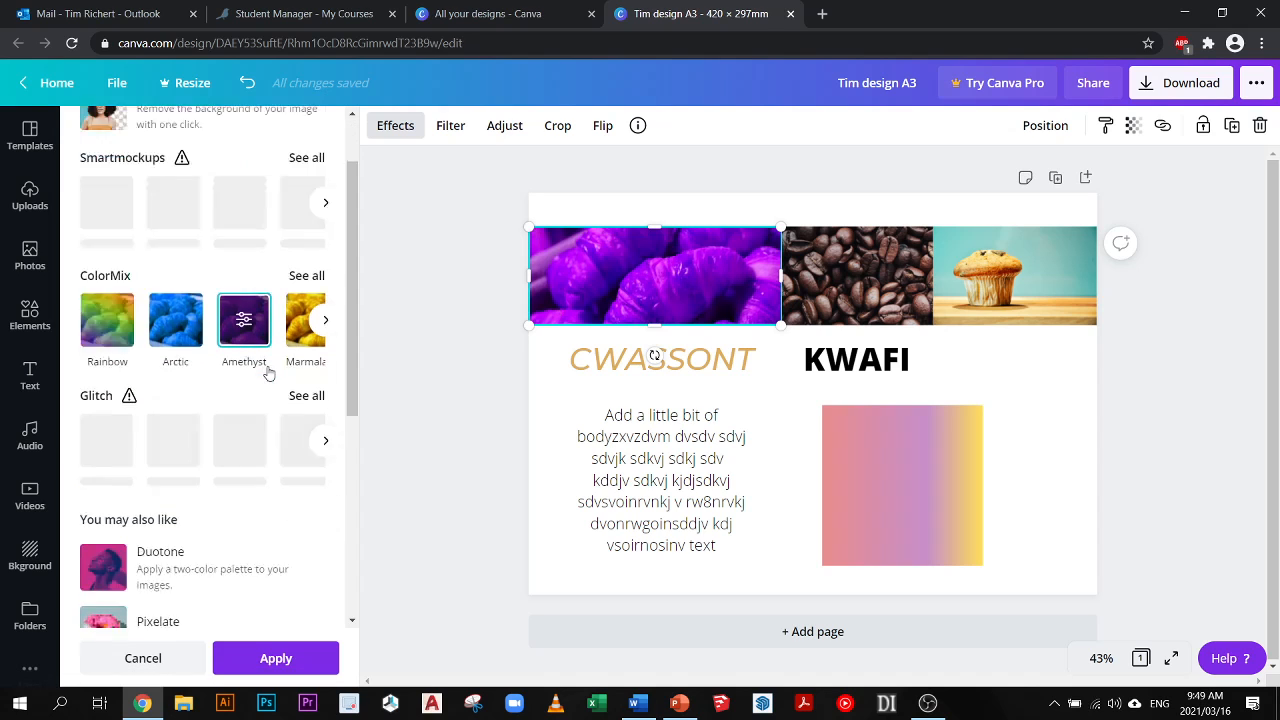
{"action": "scroll", "coordinate": [268, 373], "scroll_direction": "down", "scroll_amount": 2}
- Enlarge the muffin photo from its lower inner corner so it covers the coffee beans photo and the KWAFI heading area
{"action": "left_click", "coordinate": [945, 312]}
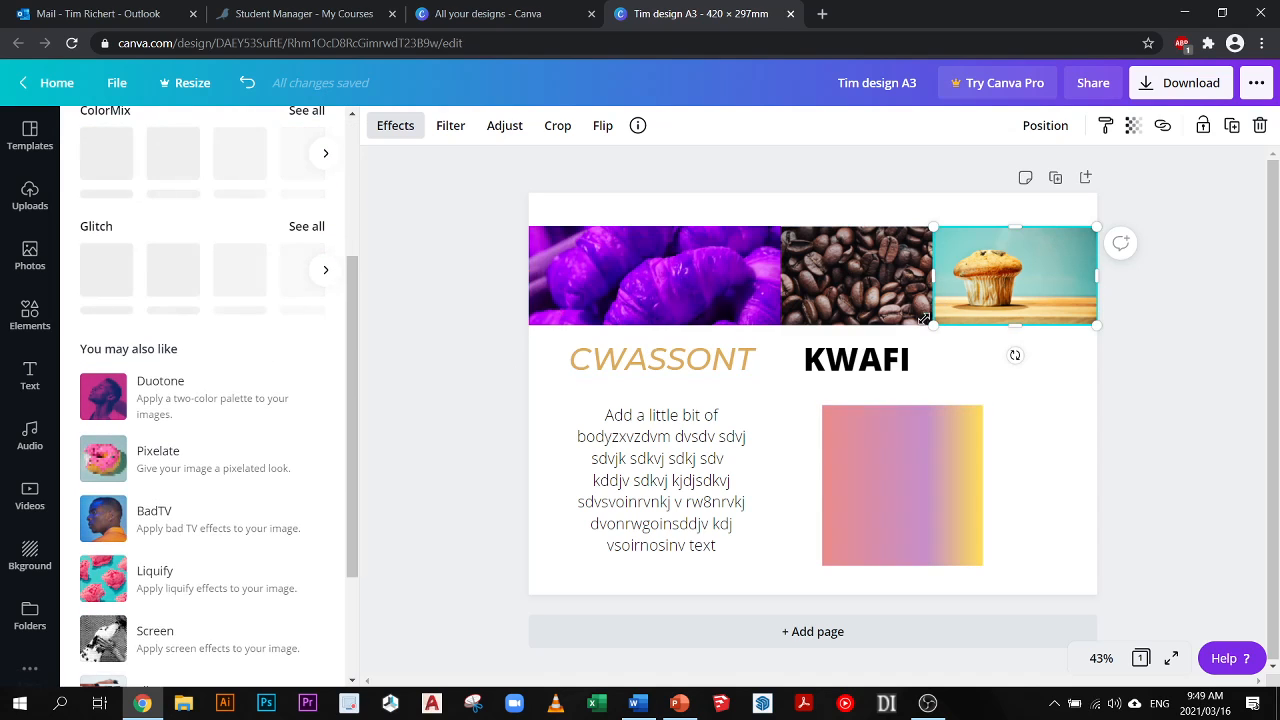
{"action": "left_click_drag", "start_coordinate": [815, 390], "coordinate": [736, 447]}
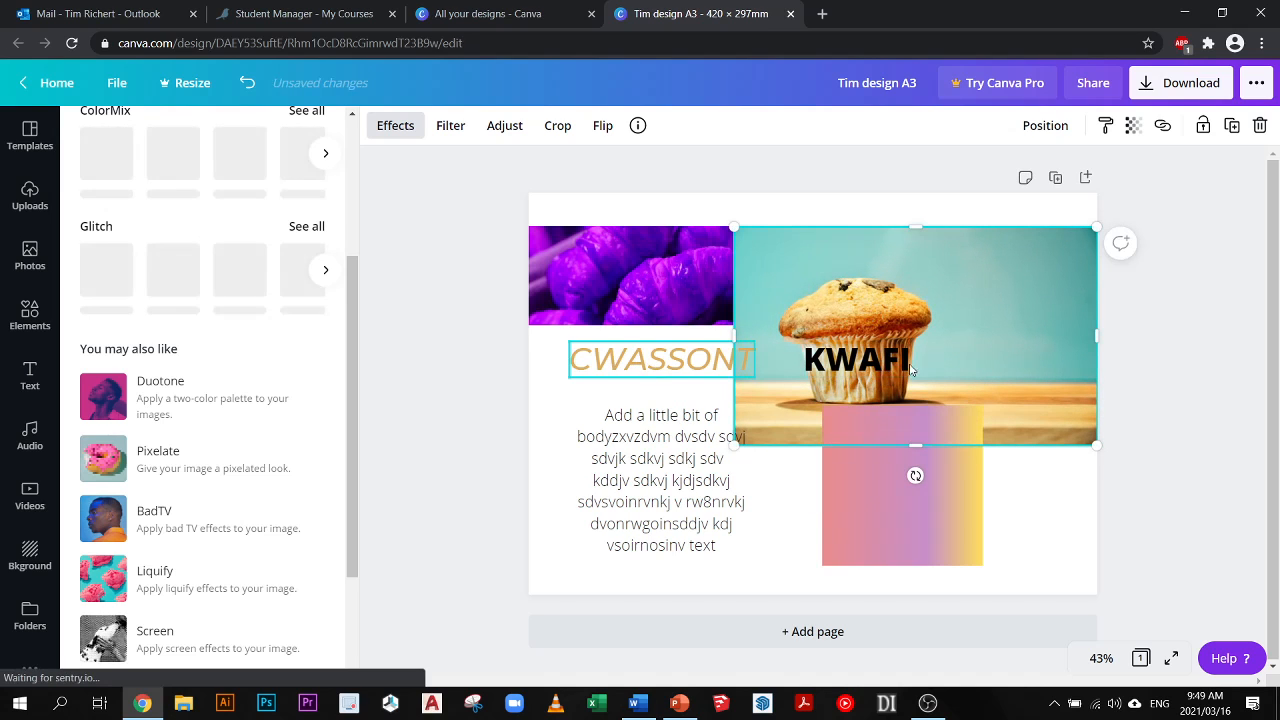
- Send the muffin photo to the back, bring it in front of all other elements and shift it slightly left
{"action": "right_click", "coordinate": [840, 264]}
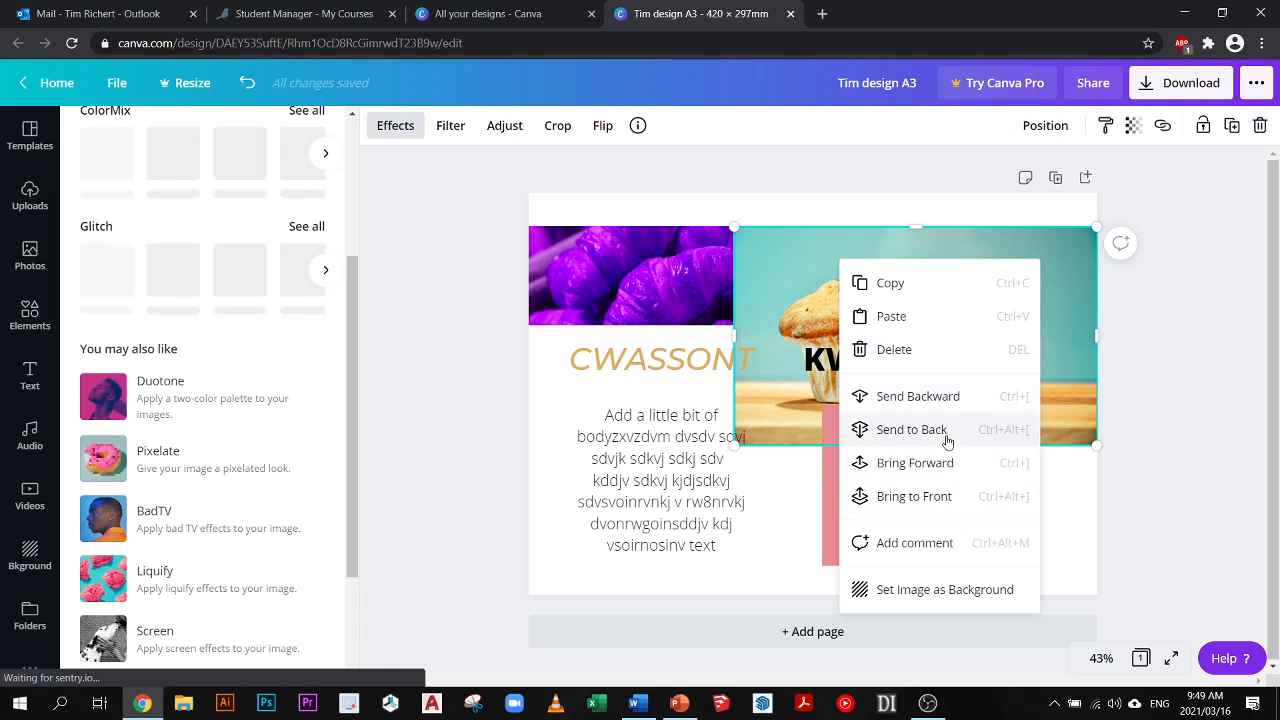
{"action": "left_click", "coordinate": [912, 429]}
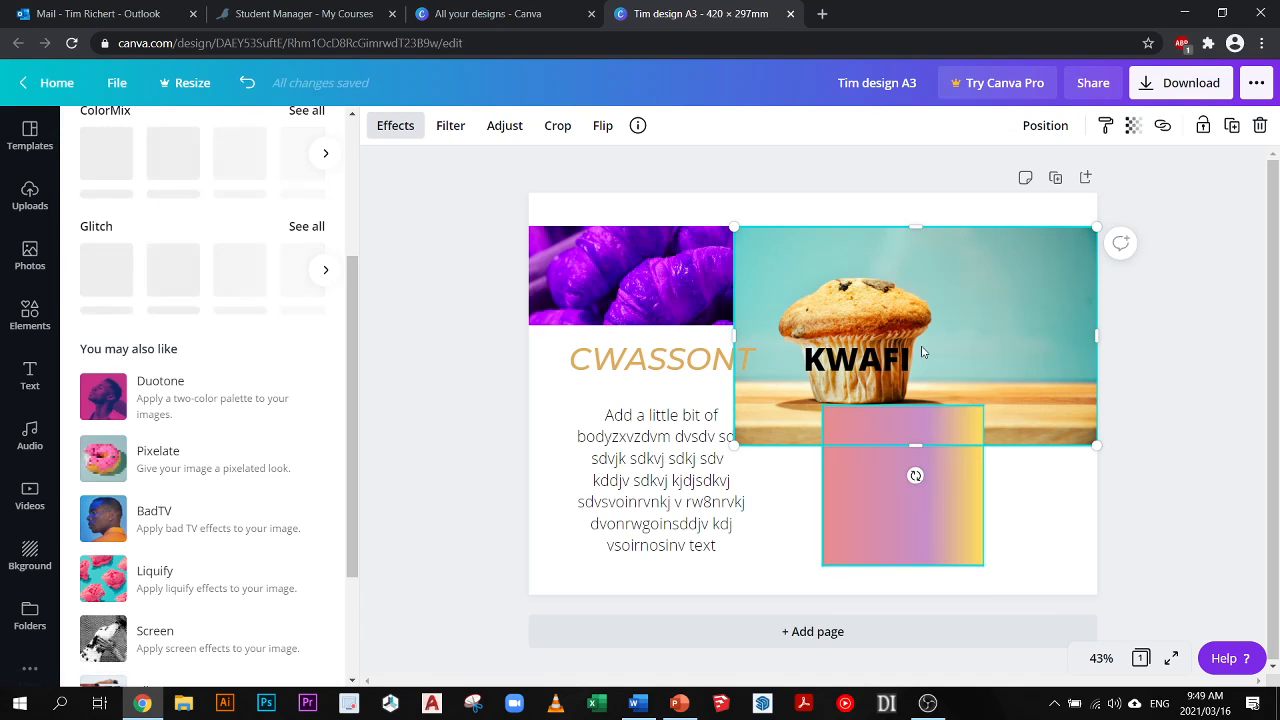
{"action": "right_click", "coordinate": [916, 274]}
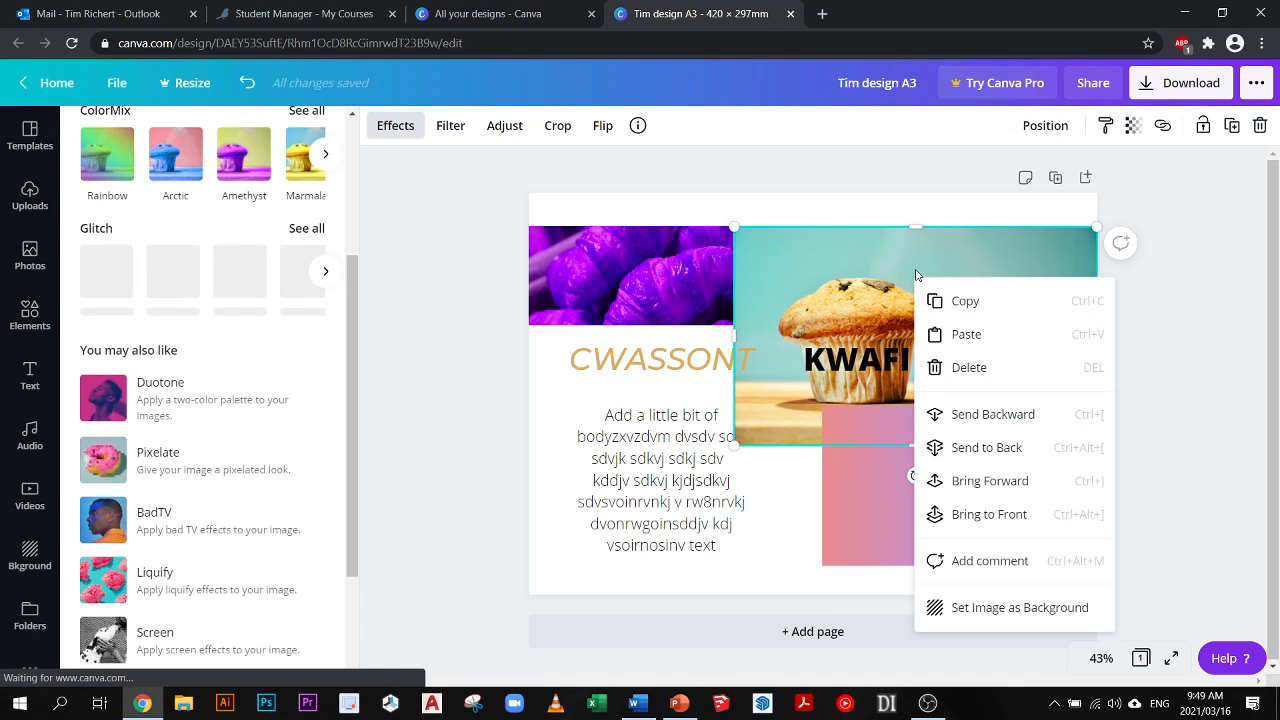
{"action": "left_click", "coordinate": [994, 524]}
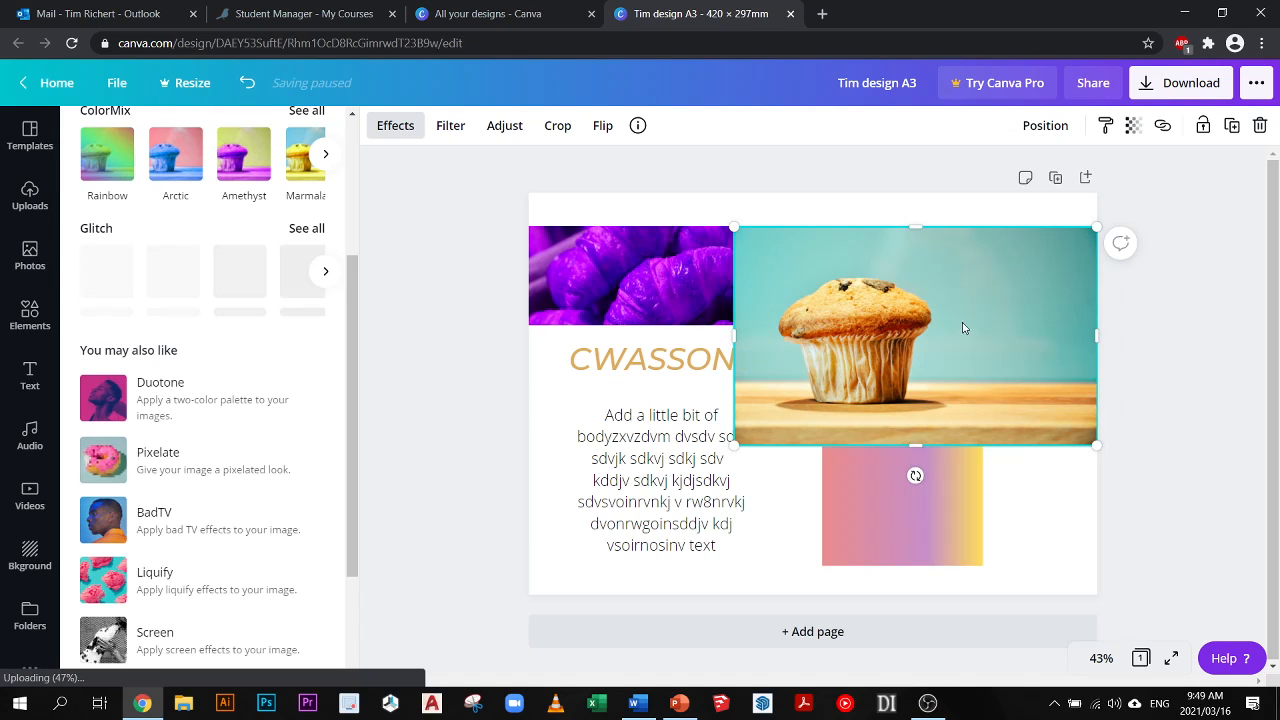
{"action": "left_click_drag", "start_coordinate": [946, 329], "coordinate": [928, 330]}
- Connect the Slice effect app and try its Sliced effect on the muffin photo
{"action": "scroll", "coordinate": [201, 401], "scroll_direction": "down", "scroll_amount": 2}
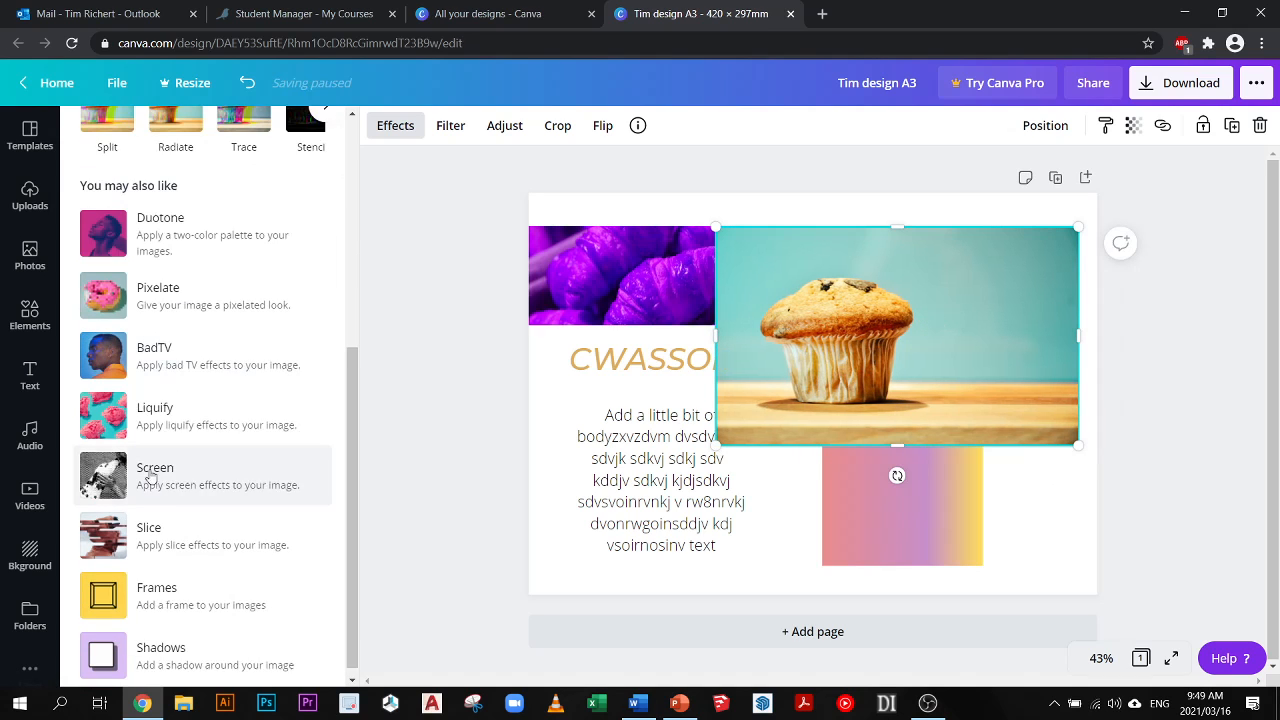
{"action": "left_click", "coordinate": [104, 522]}
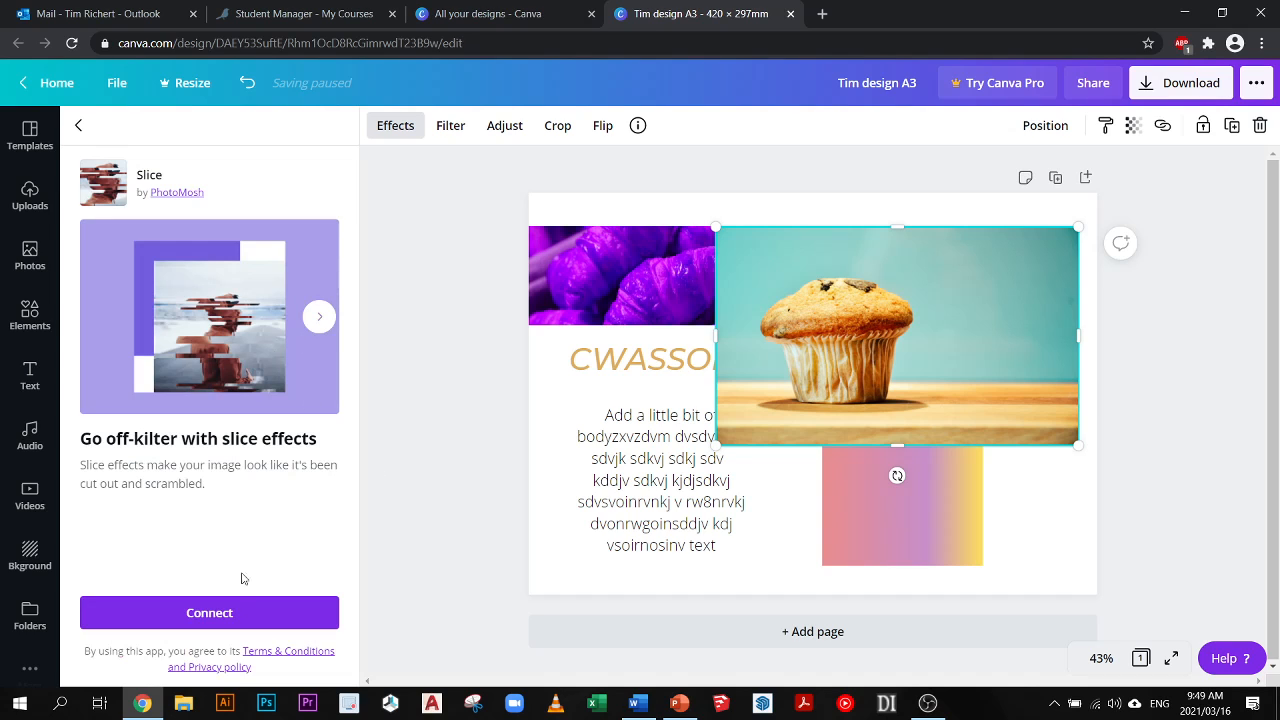
{"action": "left_click", "coordinate": [220, 611]}
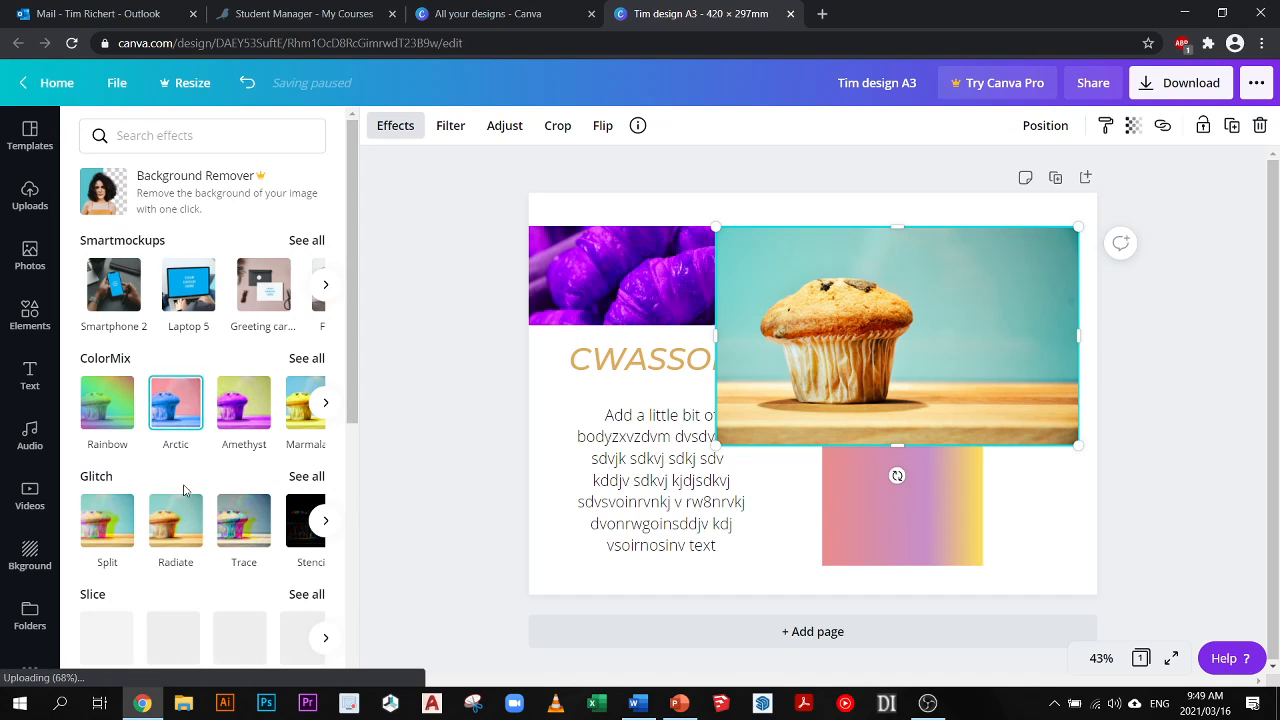
{"action": "scroll", "coordinate": [183, 505], "scroll_direction": "down", "scroll_amount": 3}
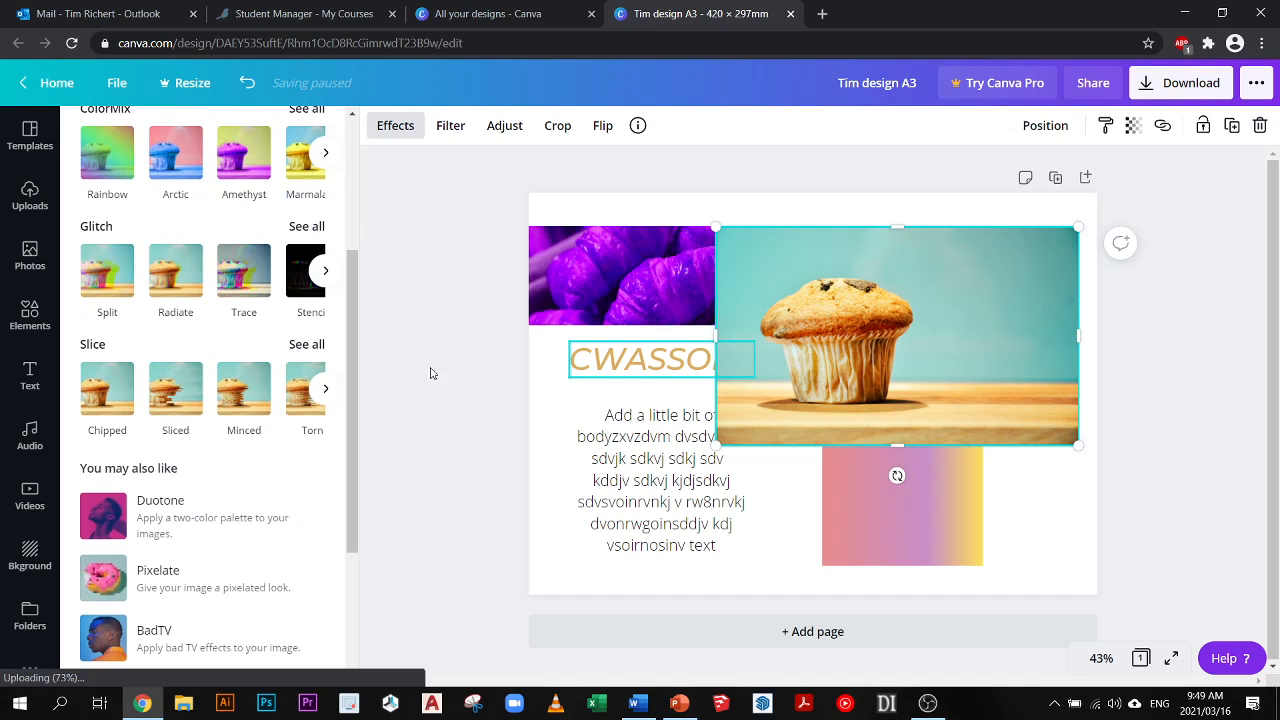
{"action": "left_click", "coordinate": [172, 390]}
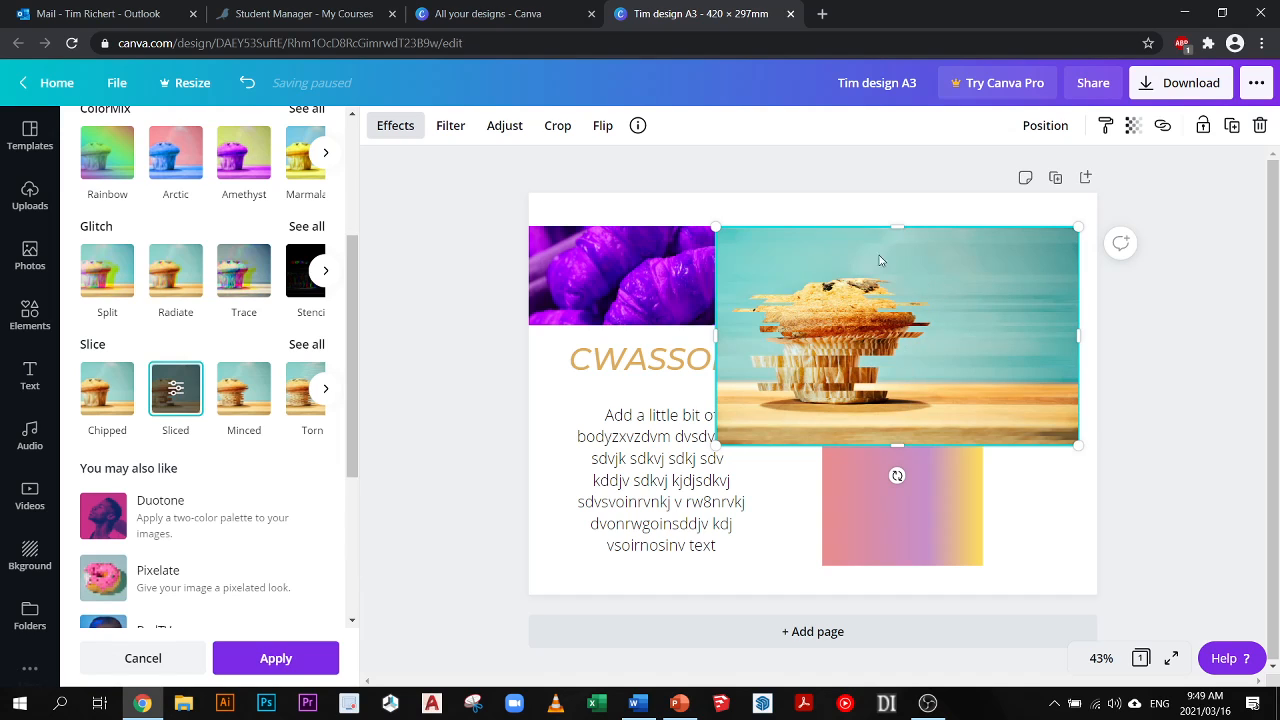
- Give the muffin photo the Greyscale filter, and scale it down and place it over the gradient square at the page's right edge
{"action": "left_click", "coordinate": [449, 128]}
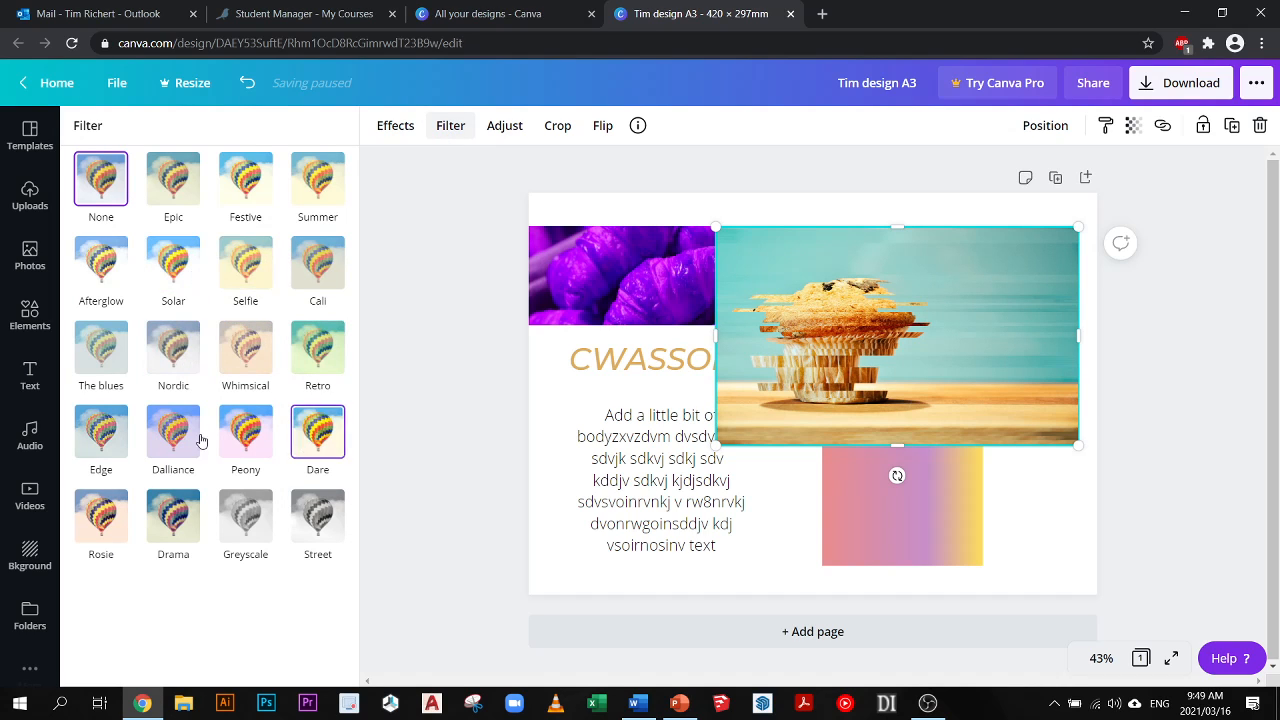
{"action": "left_click", "coordinate": [251, 531]}
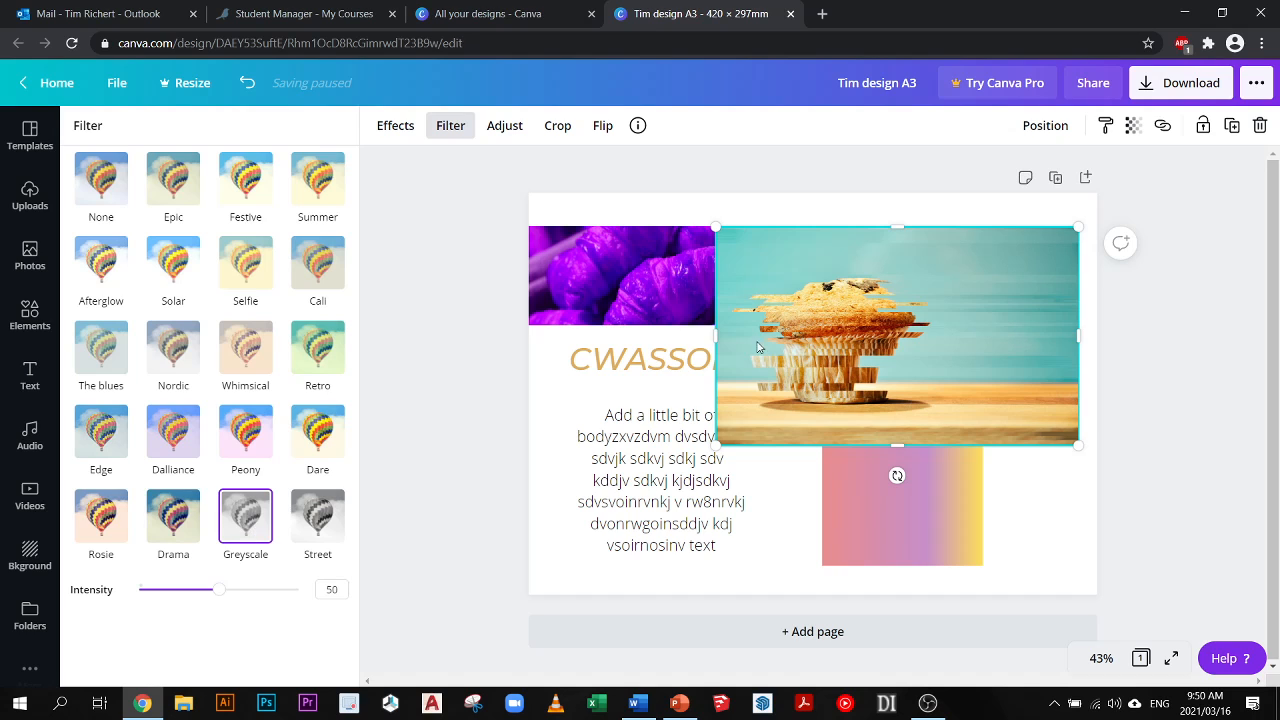
{"action": "left_click", "coordinate": [397, 128]}
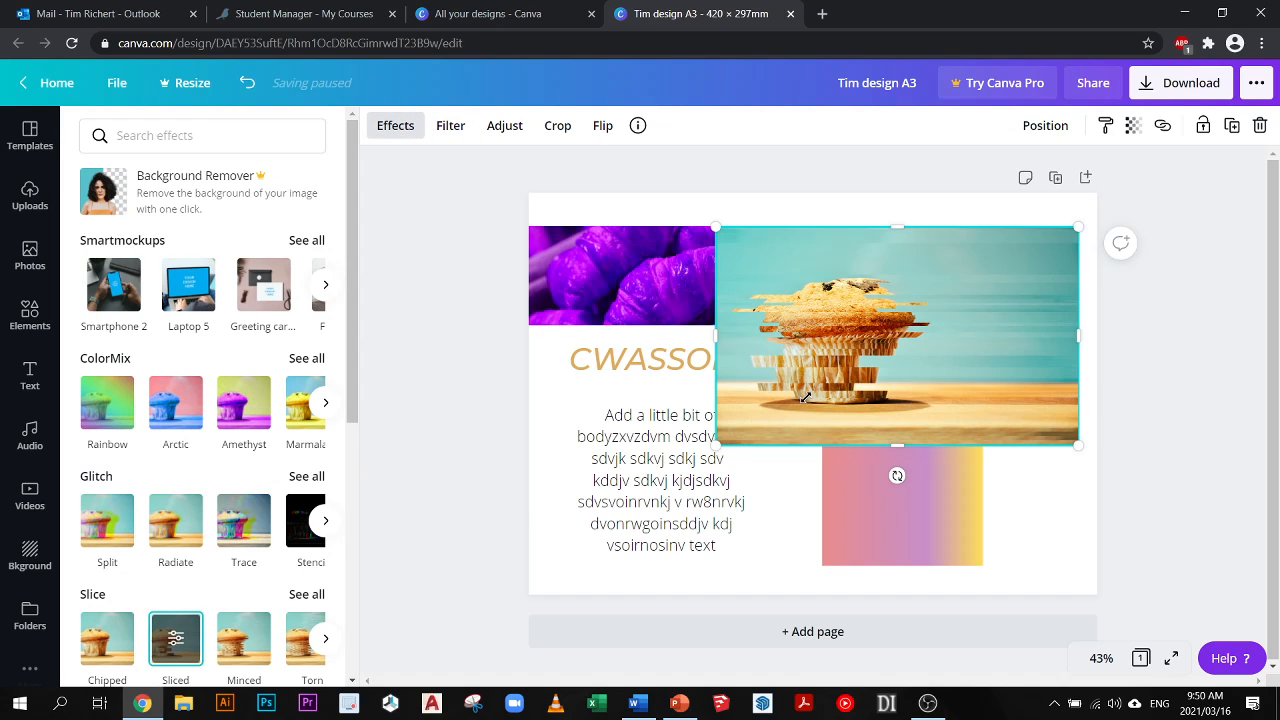
{"action": "left_click_drag", "start_coordinate": [800, 397], "coordinate": [863, 320]}
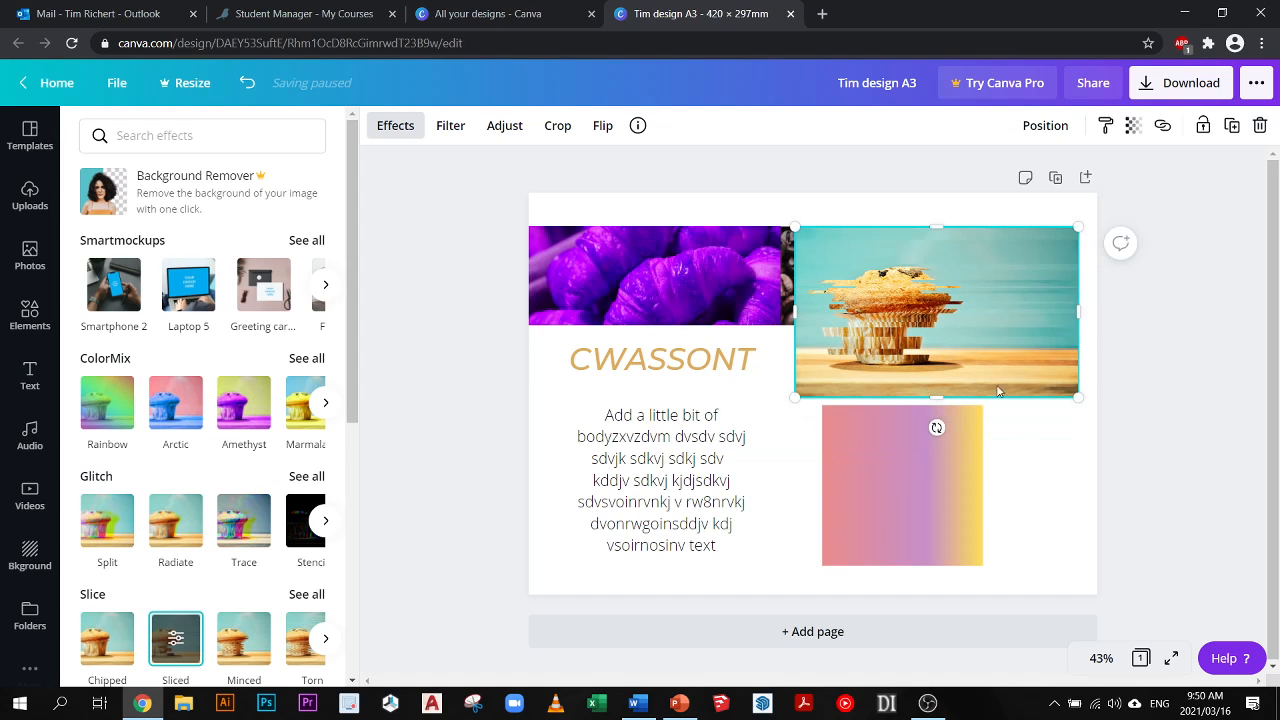
{"action": "left_click_drag", "start_coordinate": [998, 390], "coordinate": [1129, 506]}
- Enlarge the coffee beans photo from its lower-left corner across both headings and bring it to the front
{"action": "left_click", "coordinate": [860, 275]}
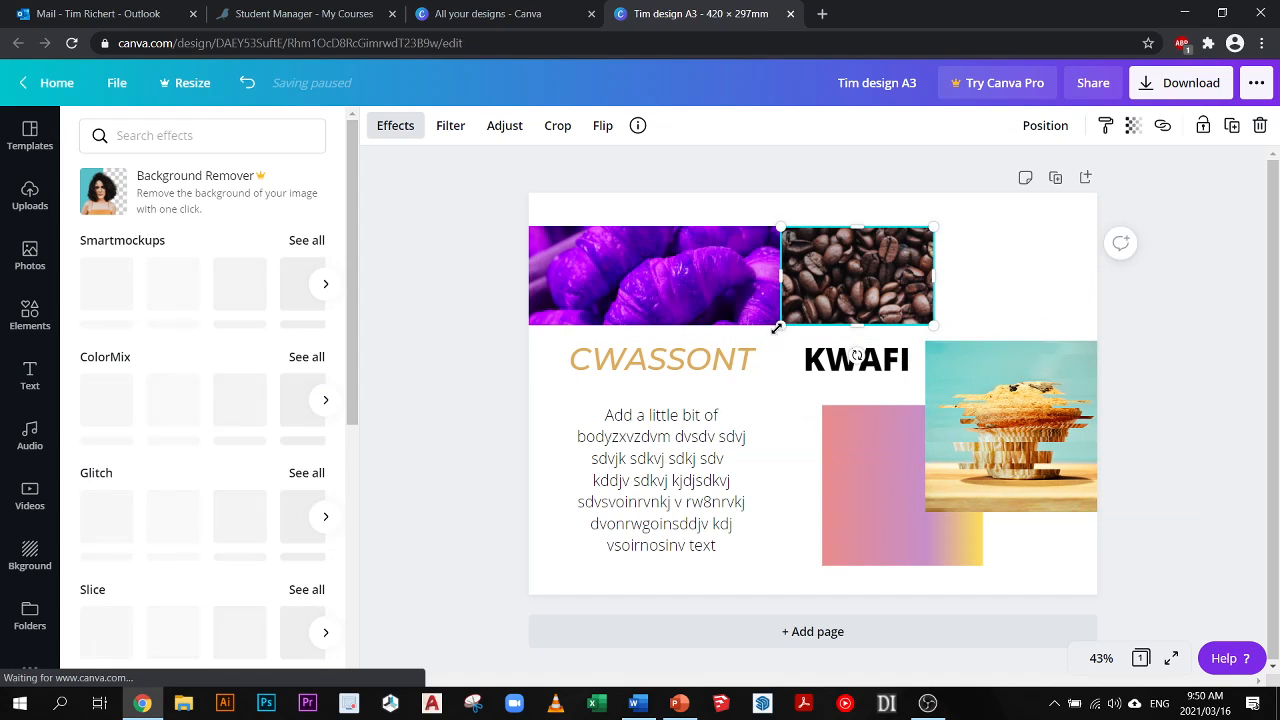
{"action": "left_click_drag", "start_coordinate": [777, 328], "coordinate": [608, 437]}
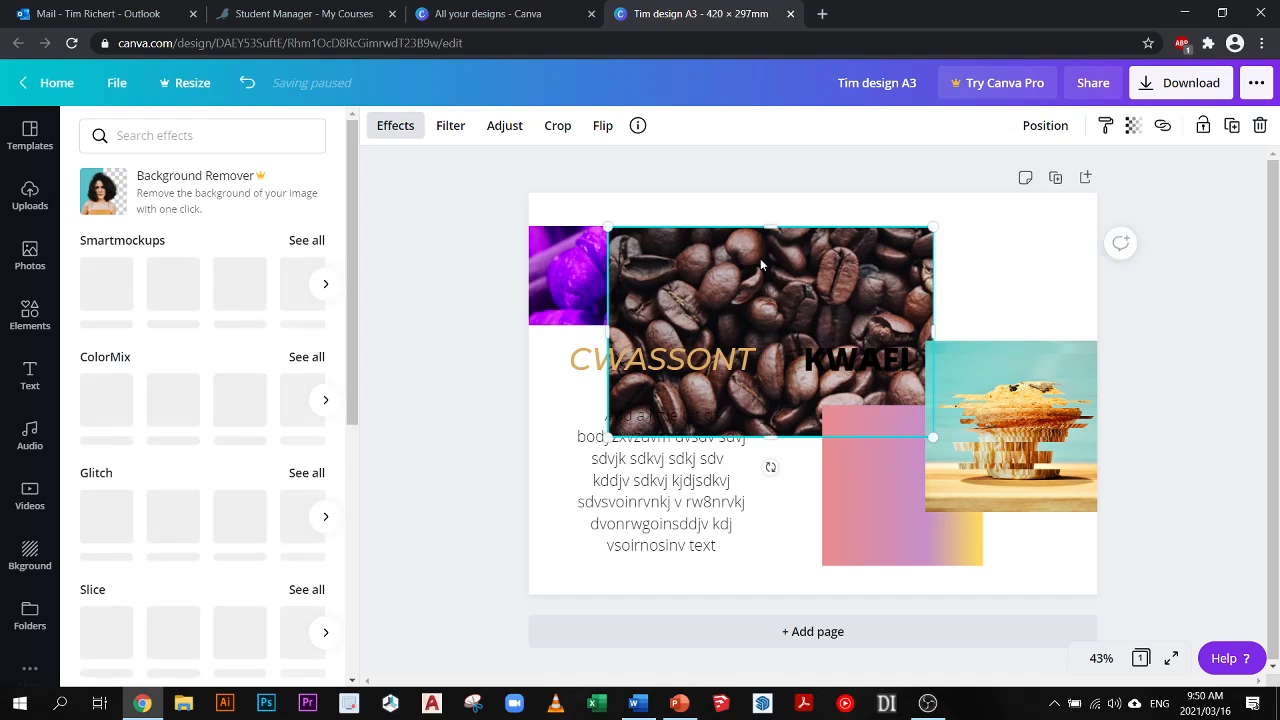
{"action": "right_click", "coordinate": [760, 258]}
{"action": "left_click", "coordinate": [836, 496]}
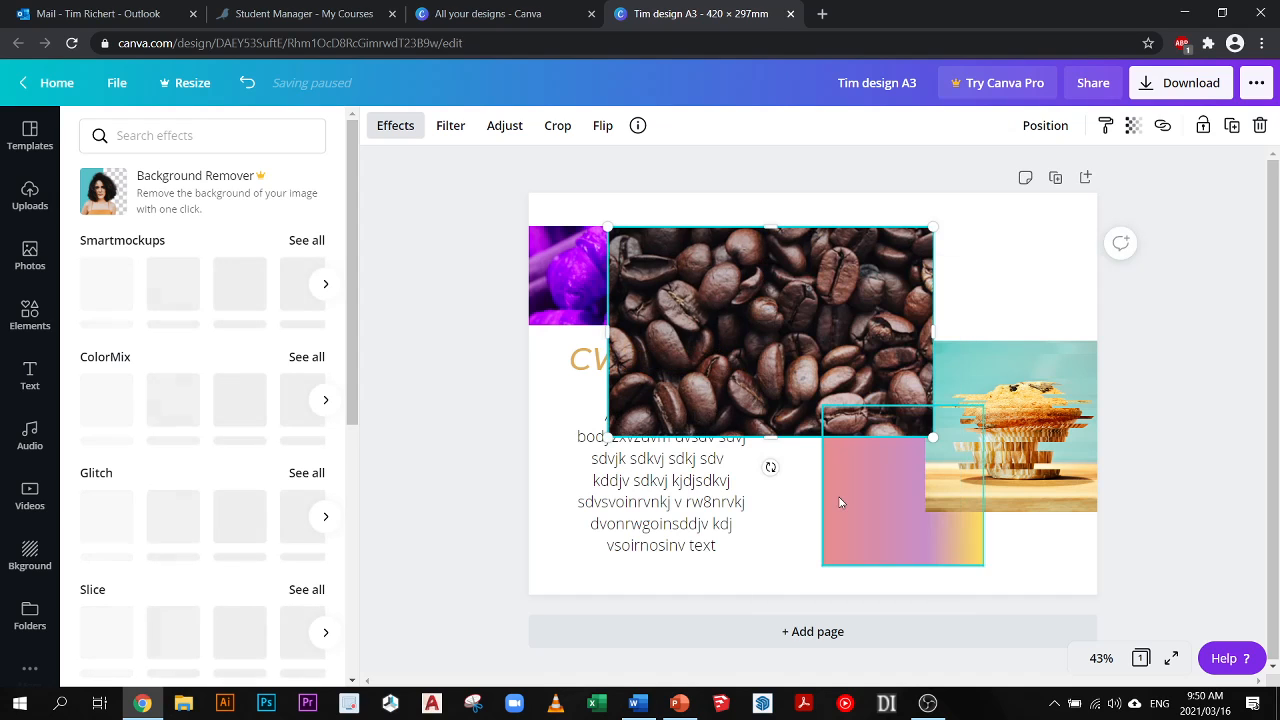
- Apply the Greyscale filter to the coffee beans photo
{"action": "left_click", "coordinate": [452, 128]}
{"action": "left_click", "coordinate": [452, 128]}
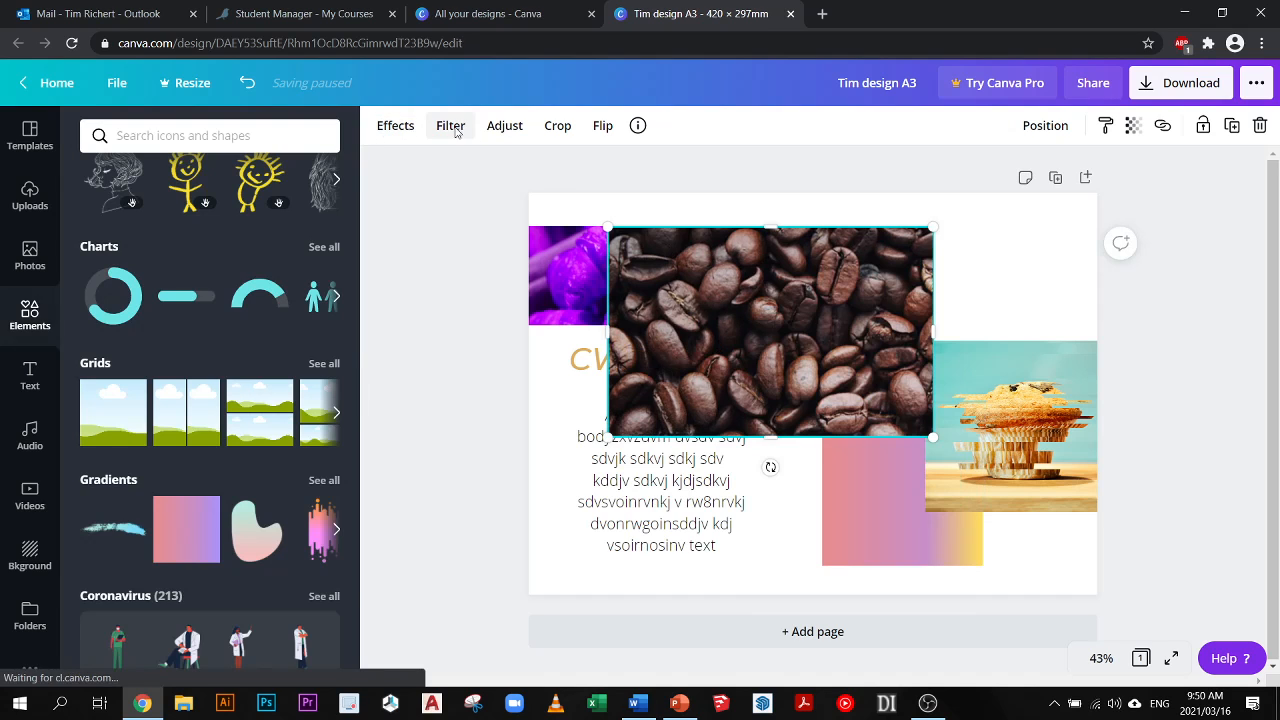
{"action": "left_click", "coordinate": [454, 130]}
{"action": "left_click", "coordinate": [251, 521]}
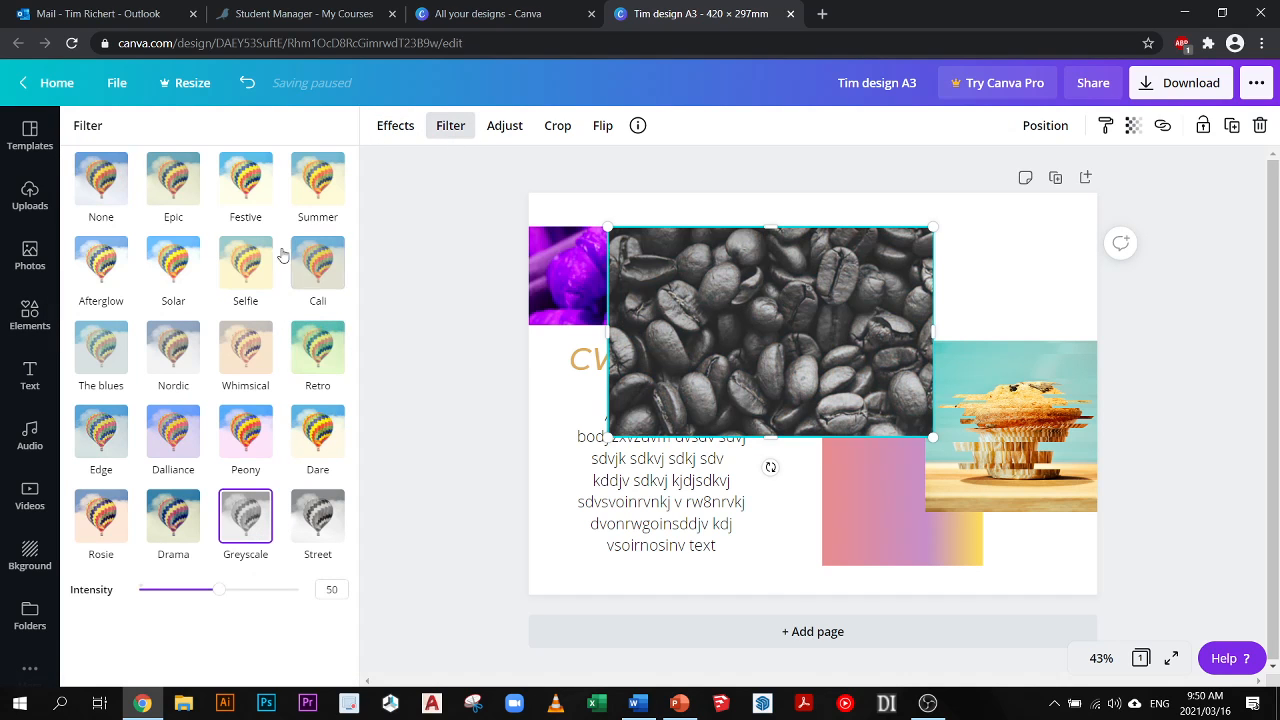
- Adjust the coffee beans photo to brightness 50, contrast 15, saturation -69 and X-Process 53
{"action": "left_click", "coordinate": [505, 127]}
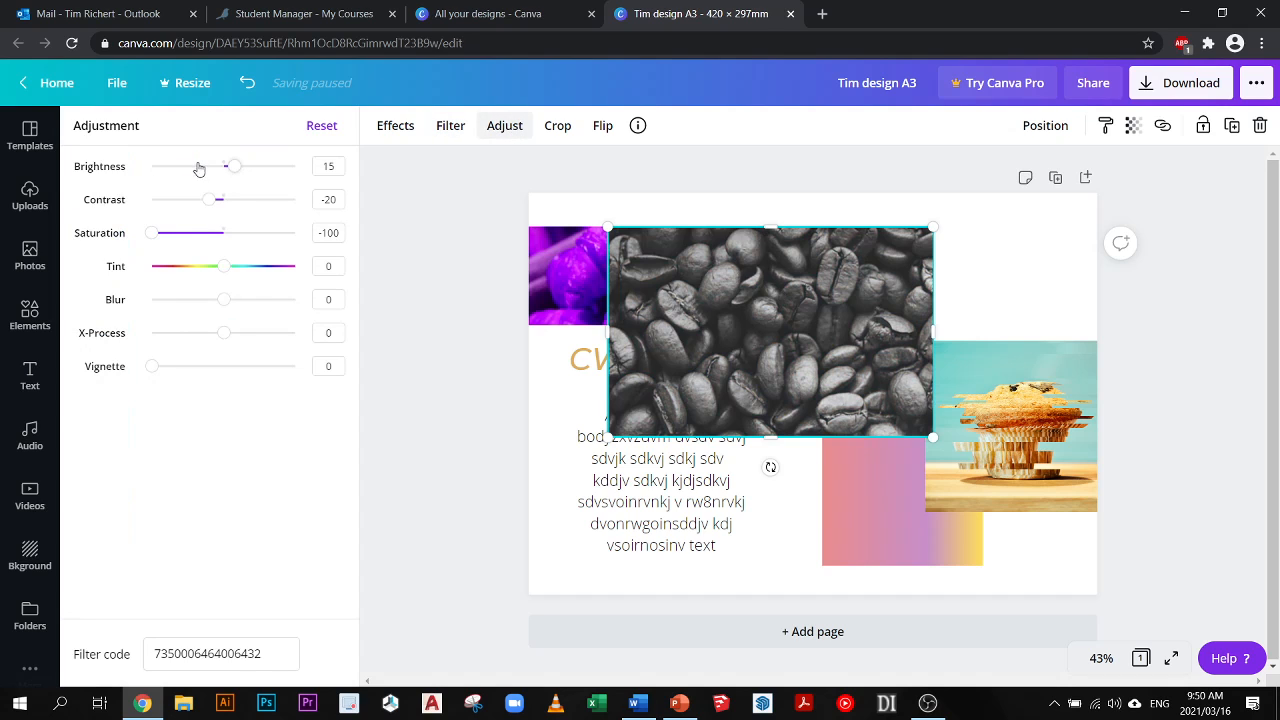
{"action": "left_click_drag", "start_coordinate": [237, 172], "coordinate": [259, 167]}
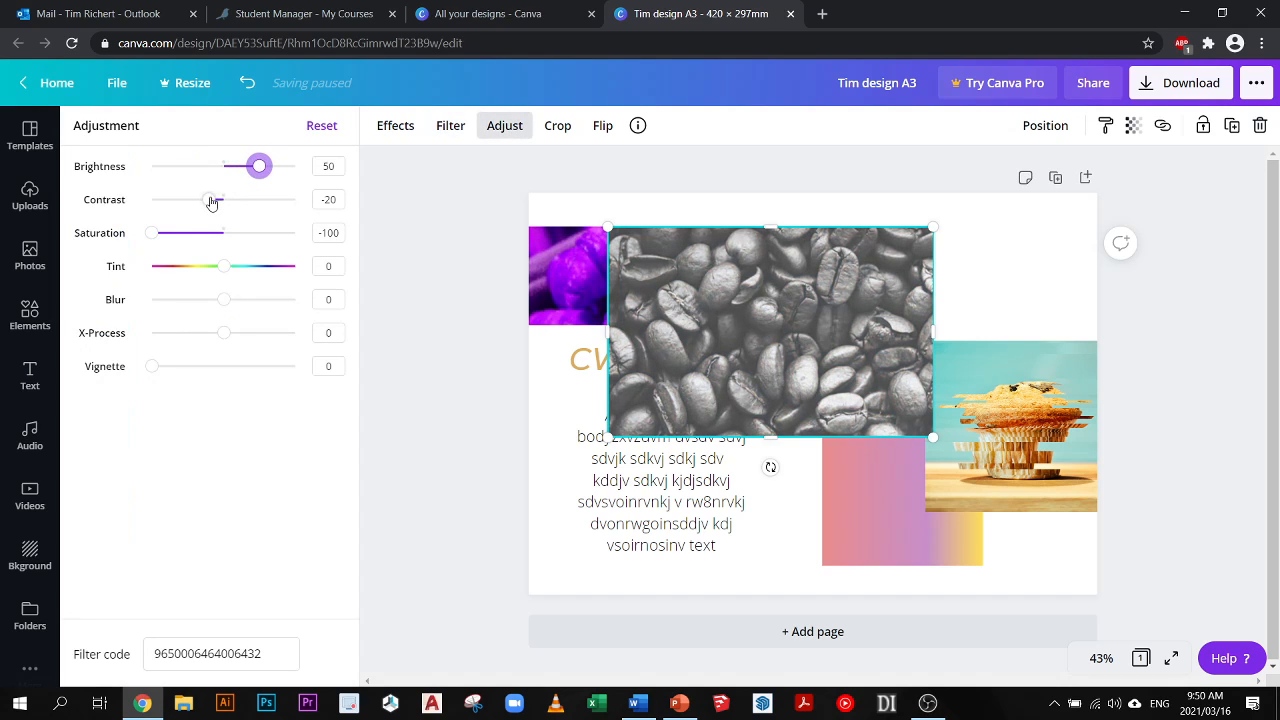
{"action": "mouse_move", "coordinate": [212, 203]}
{"action": "left_mouse_down"}
{"action": "mouse_move", "coordinate": [186, 200]}
{"action": "mouse_move", "coordinate": [229, 198]}
{"action": "left_mouse_up"}
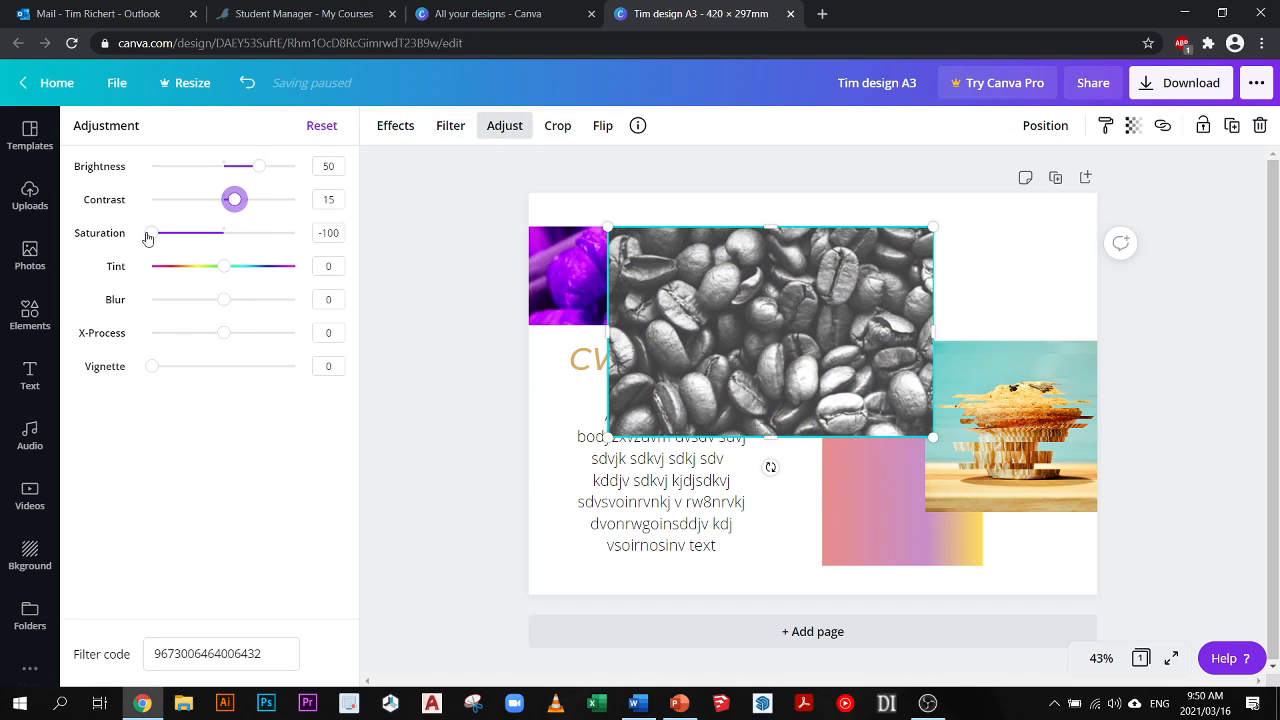
{"action": "mouse_move", "coordinate": [225, 267]}
{"action": "left_mouse_down"}
{"action": "mouse_move", "coordinate": [189, 265]}
{"action": "mouse_move", "coordinate": [225, 267]}
{"action": "left_mouse_up"}
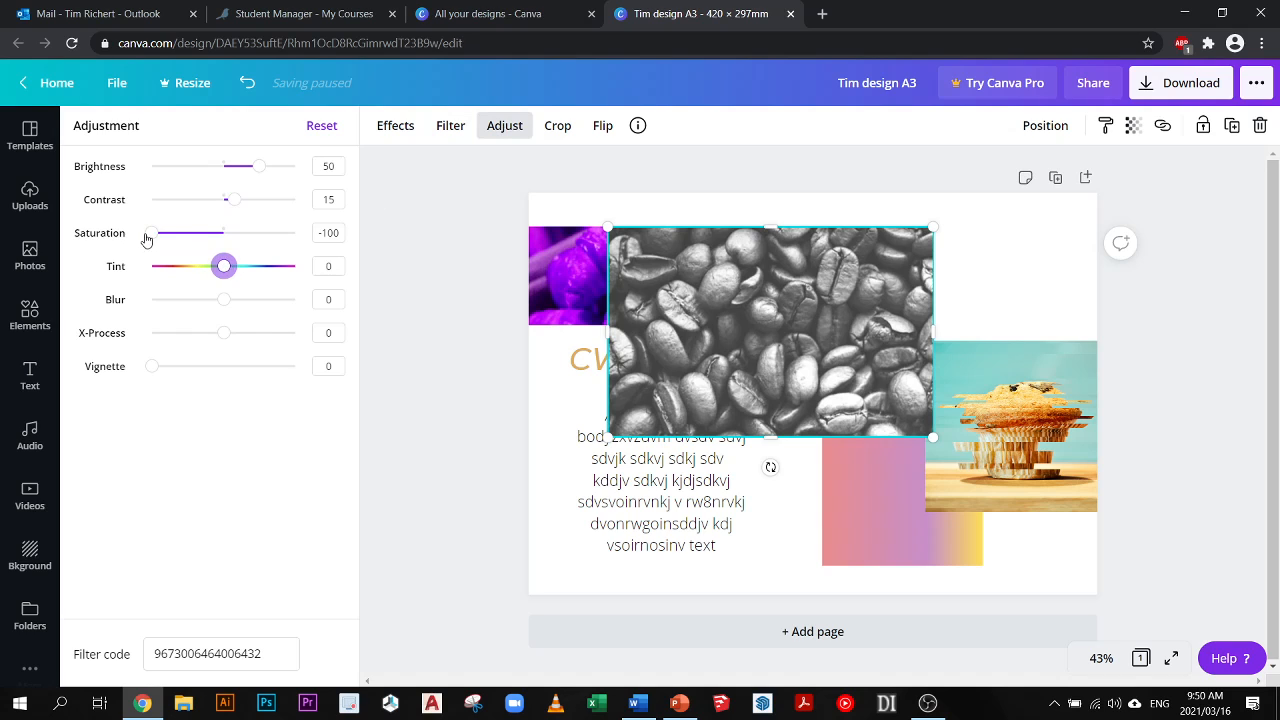
{"action": "left_click_drag", "start_coordinate": [146, 238], "coordinate": [174, 233]}
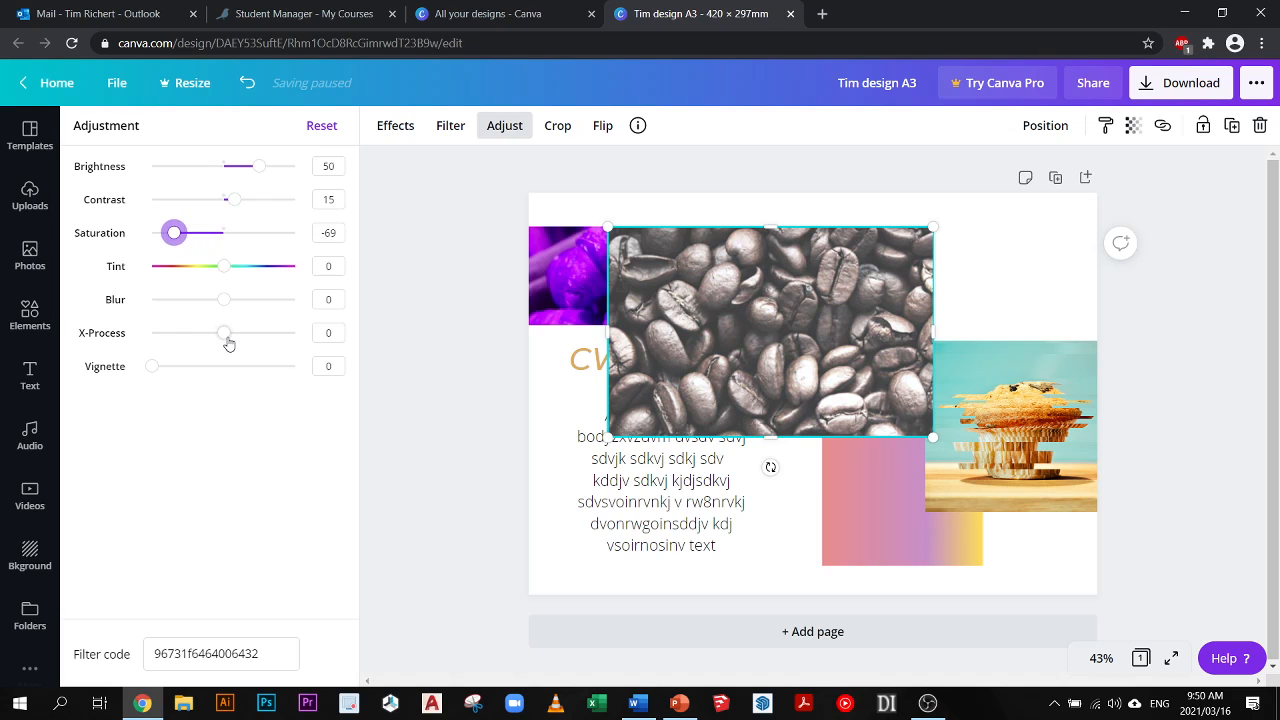
{"action": "left_click_drag", "start_coordinate": [228, 343], "coordinate": [265, 344]}
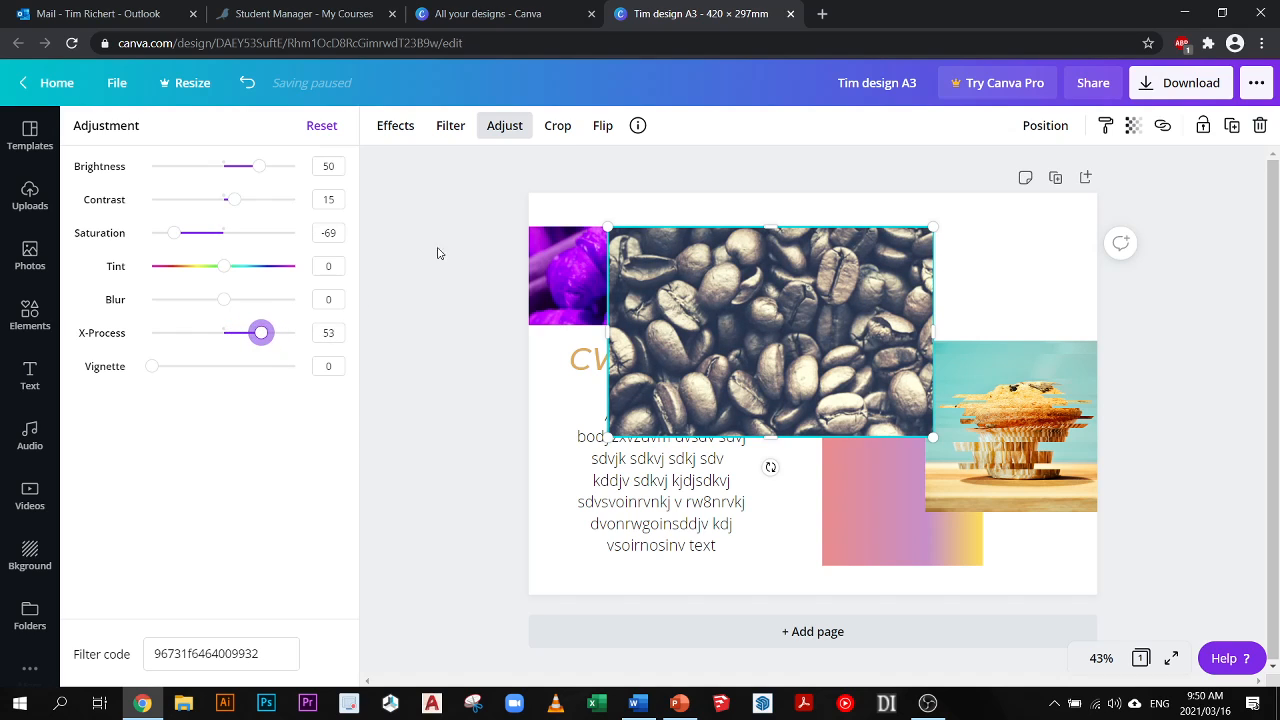
- Crop the coffee beans photo to a narrower, nearly square frame with the image enlarged inside it
{"action": "left_click", "coordinate": [563, 133]}
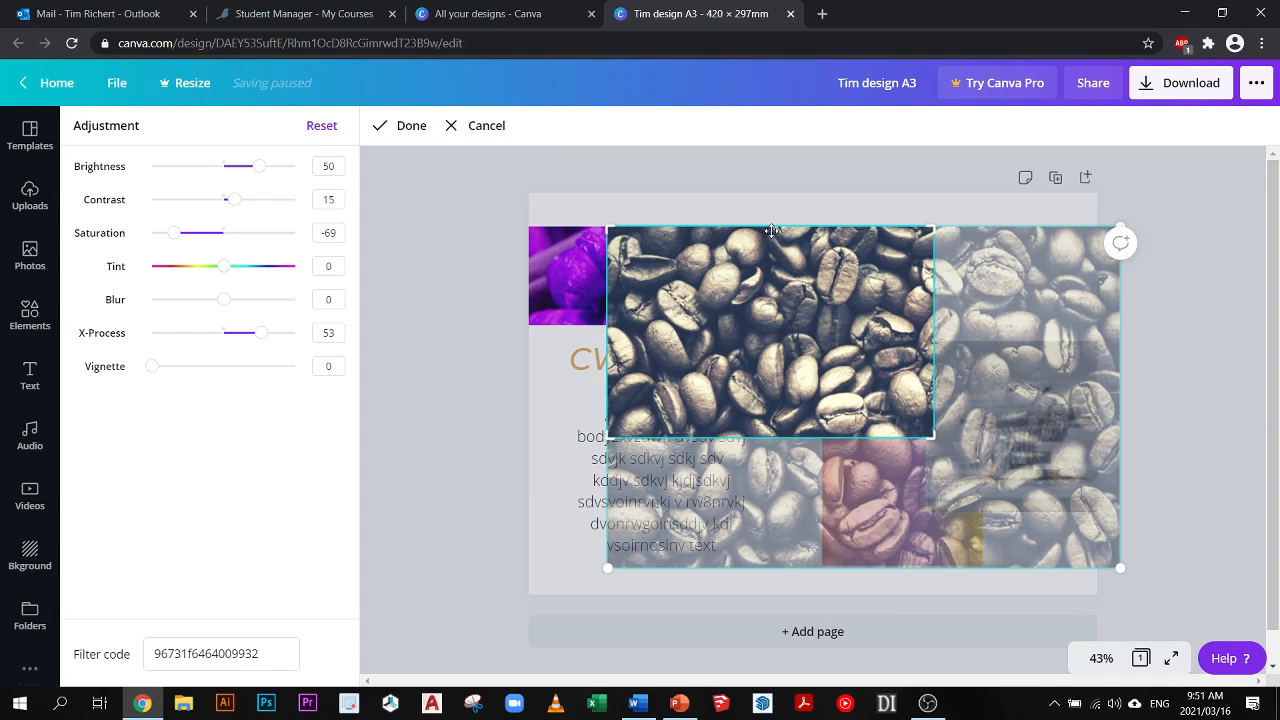
{"action": "left_click", "coordinate": [468, 125]}
{"action": "mouse_move", "coordinate": [771, 255]}
{"action": "left_mouse_down"}
{"action": "mouse_move", "coordinate": [771, 271]}
{"action": "mouse_move", "coordinate": [771, 253]}
{"action": "left_mouse_up"}
{"action": "left_click", "coordinate": [566, 134]}
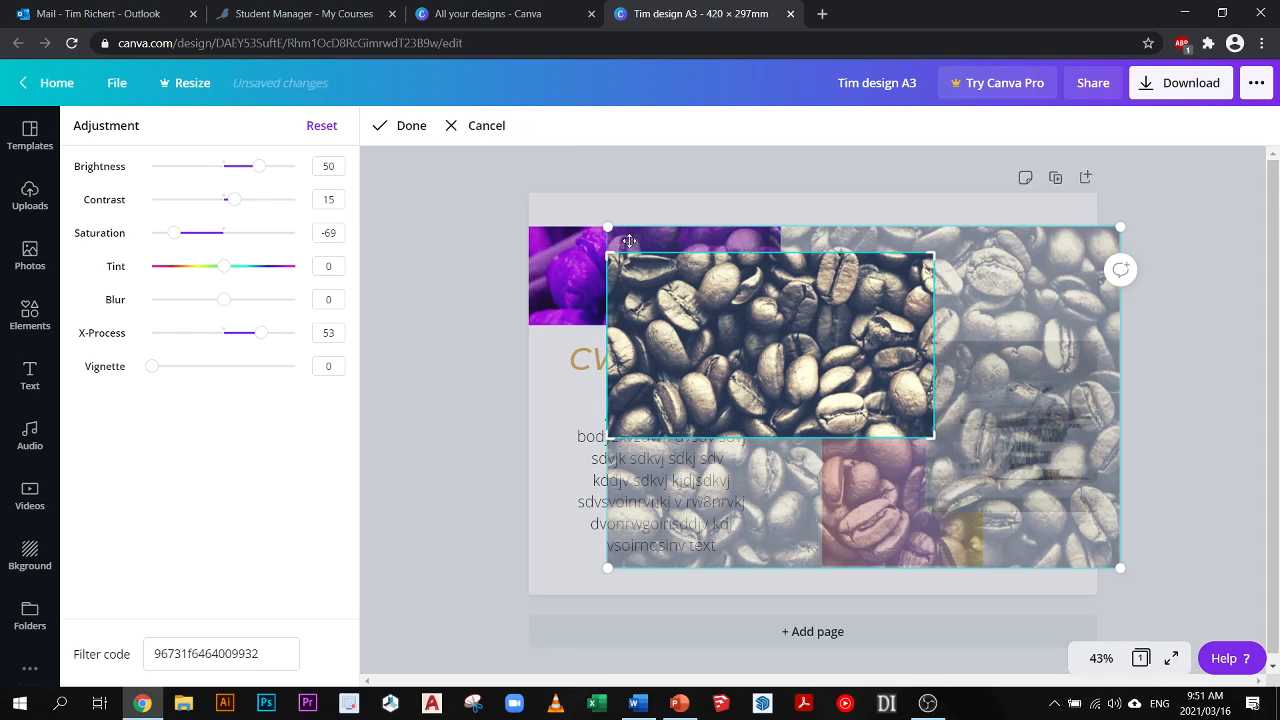
{"action": "left_click_drag", "start_coordinate": [604, 226], "coordinate": [494, 241]}
{"action": "left_click_drag", "start_coordinate": [818, 267], "coordinate": [775, 271]}
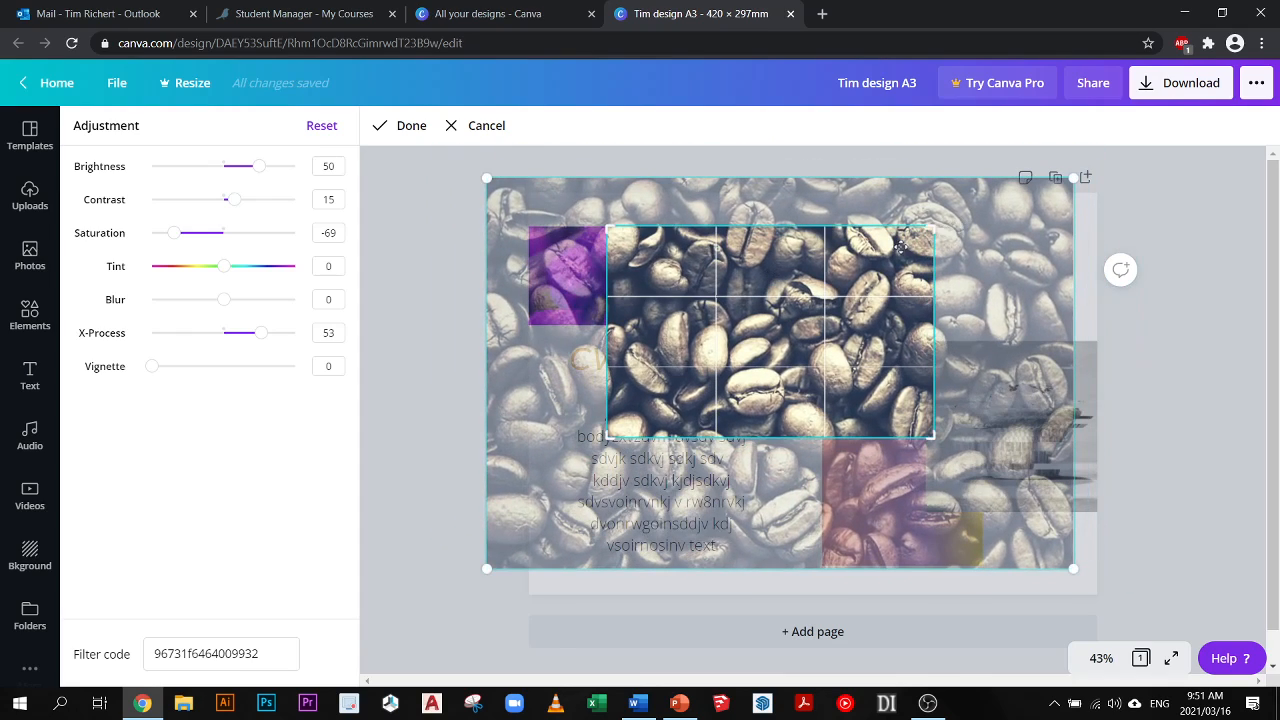
{"action": "left_click_drag", "start_coordinate": [900, 245], "coordinate": [853, 238]}
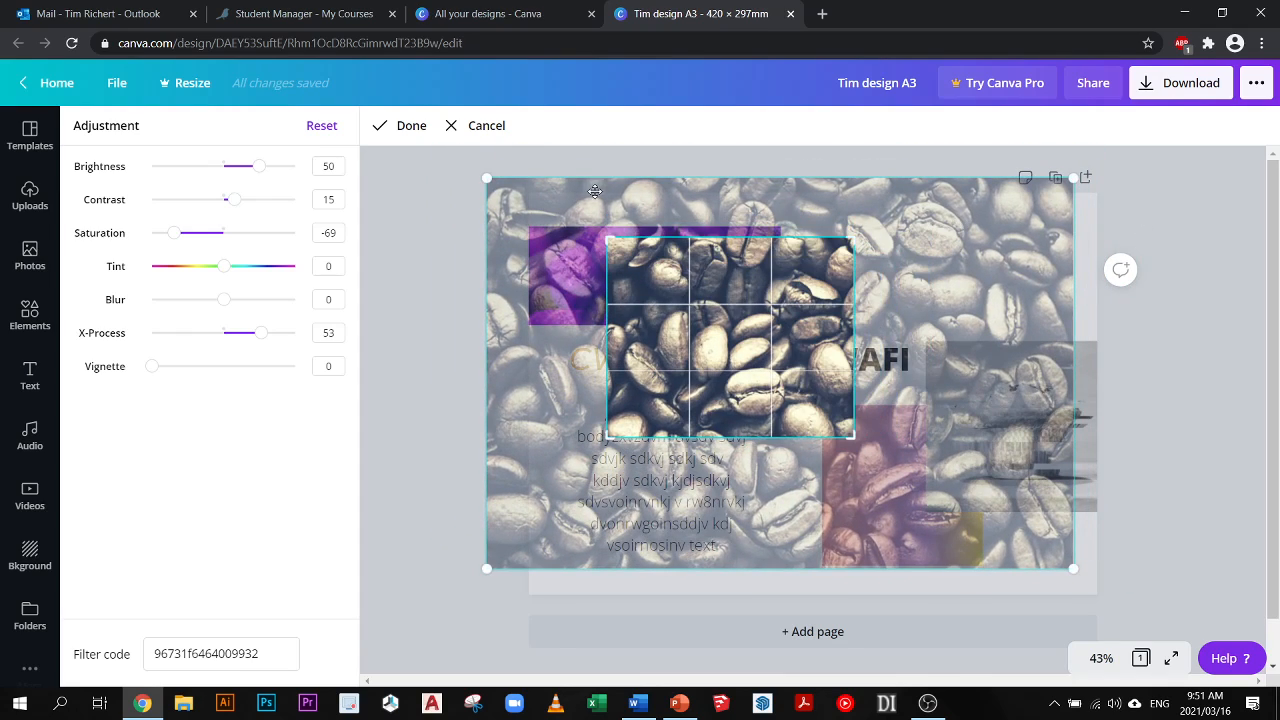
{"action": "left_click", "coordinate": [403, 126]}
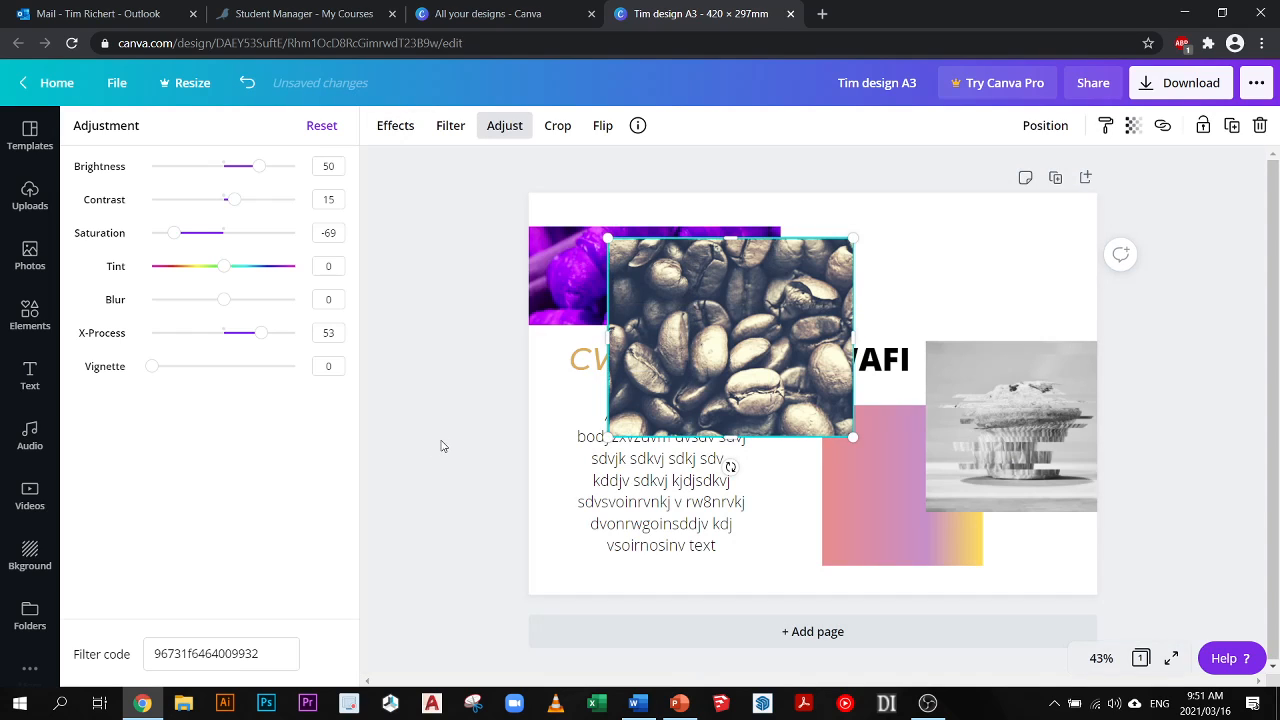
- Flip the coffee beans photo horizontally and vertically
{"action": "left_click", "coordinate": [604, 128]}
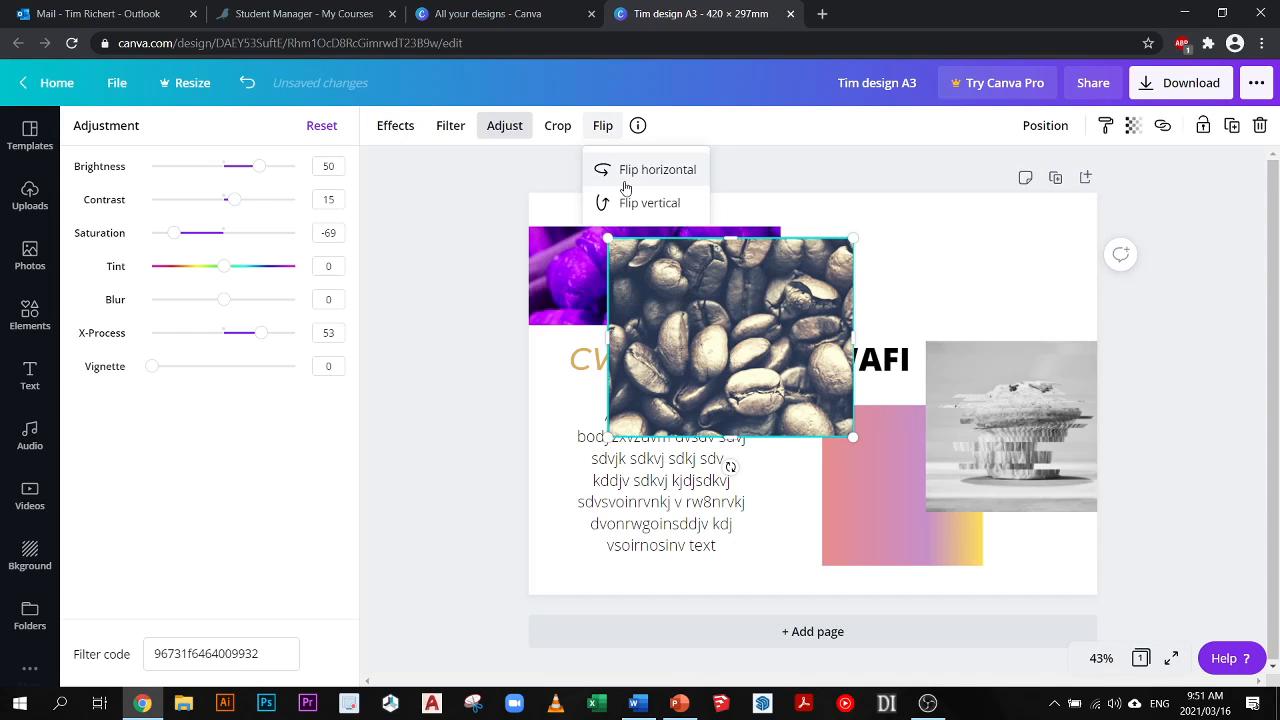
{"action": "left_click", "coordinate": [626, 170]}
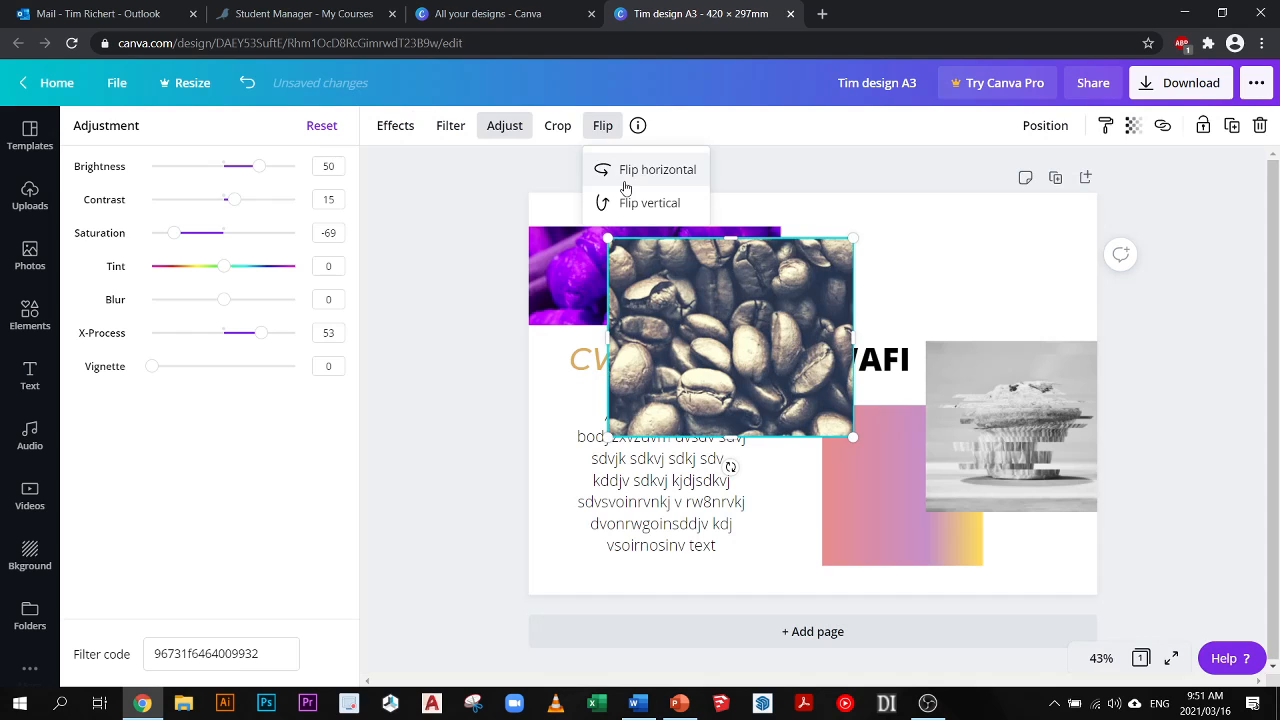
{"action": "left_click", "coordinate": [603, 126]}
{"action": "left_click", "coordinate": [603, 126]}
{"action": "left_click", "coordinate": [626, 204]}
{"action": "left_click", "coordinate": [626, 204]}
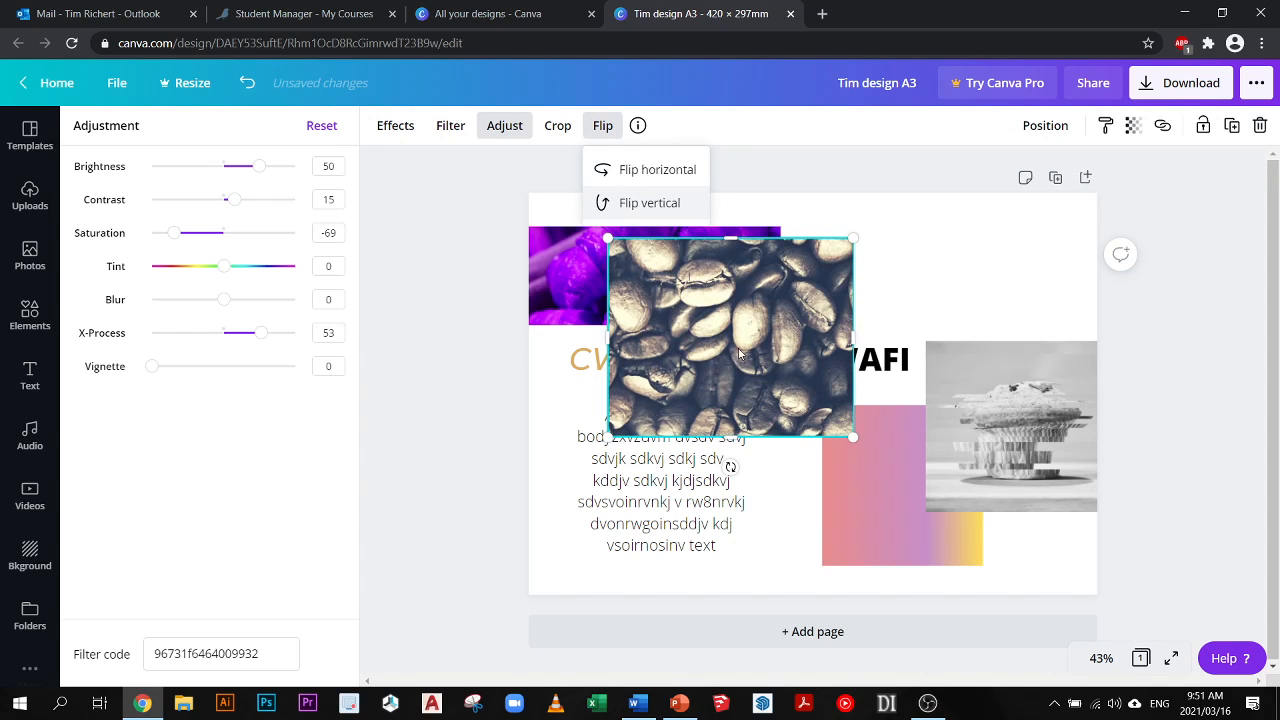
- Move the coffee beans photo to the right of the croissant photo and try aligning it to the page's top and middle
{"action": "left_click_drag", "start_coordinate": [728, 350], "coordinate": [906, 318]}
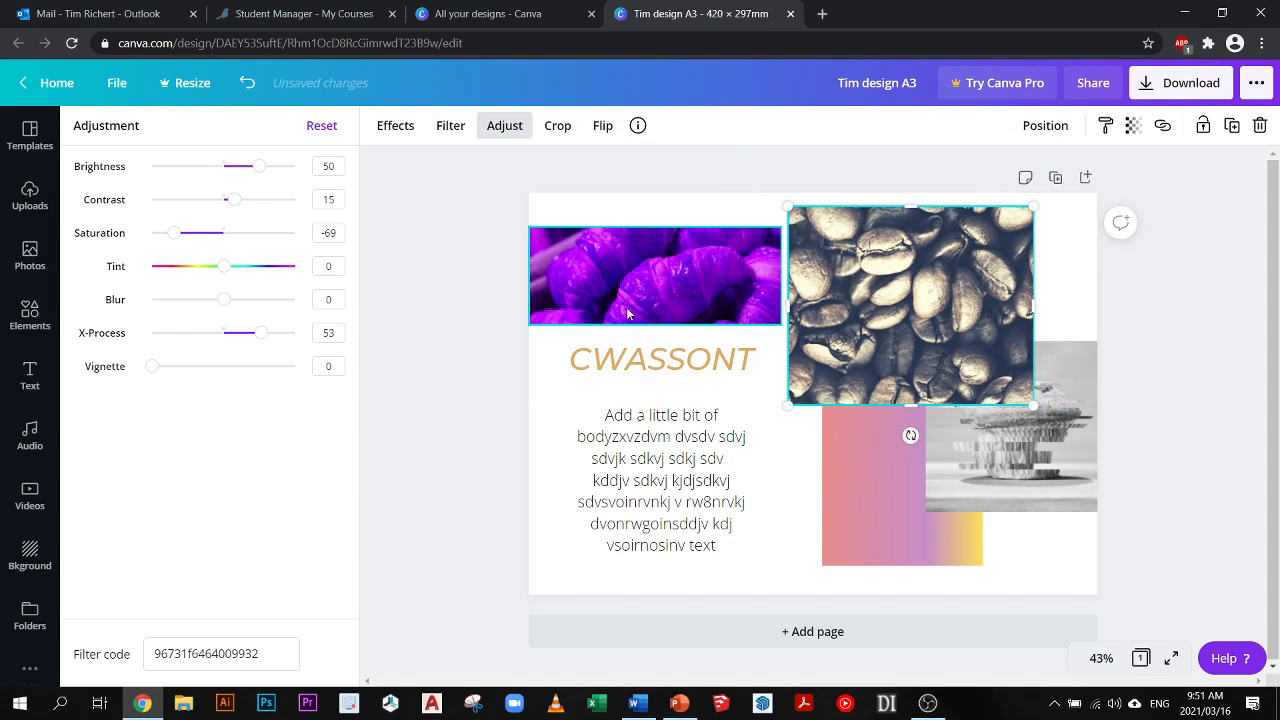
{"action": "left_click", "coordinate": [1042, 127]}
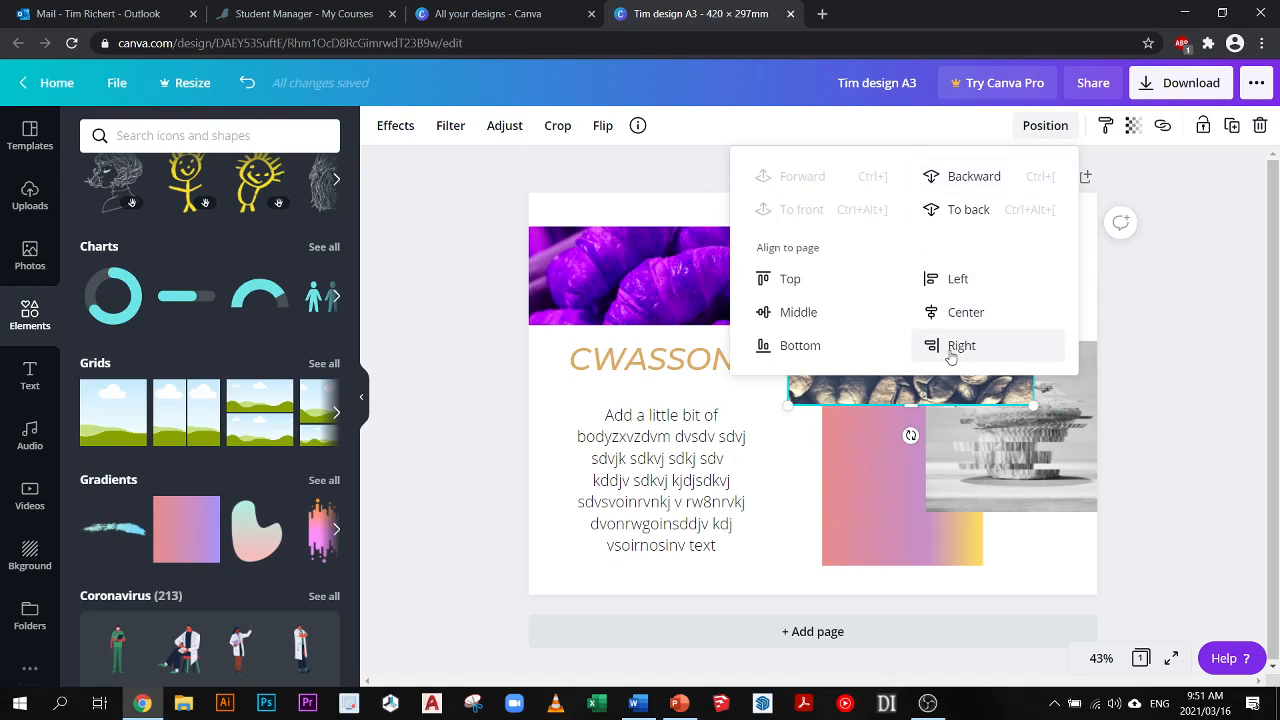
{"action": "left_click", "coordinate": [774, 283]}
{"action": "left_click", "coordinate": [795, 314]}
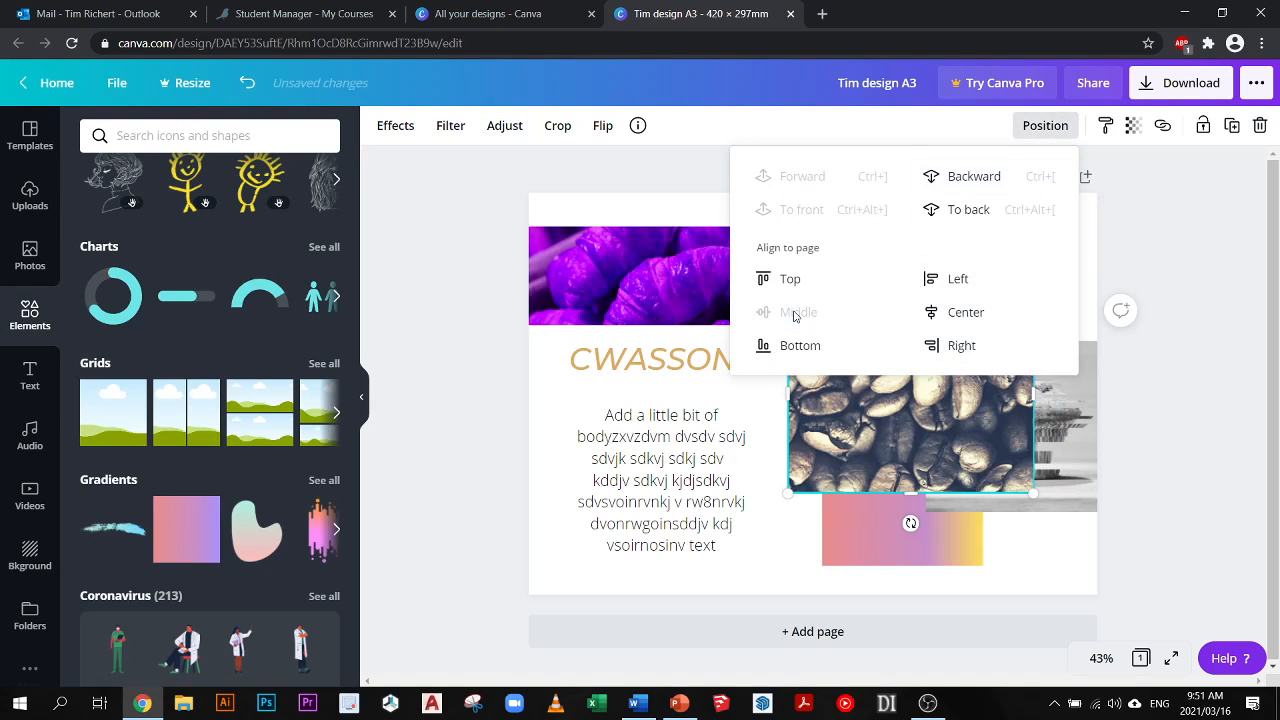
- Align the coffee beans photo to the page's bottom, then move it back up beside the croissant photo
{"action": "left_click", "coordinate": [786, 345]}
{"action": "left_click", "coordinate": [1248, 415]}
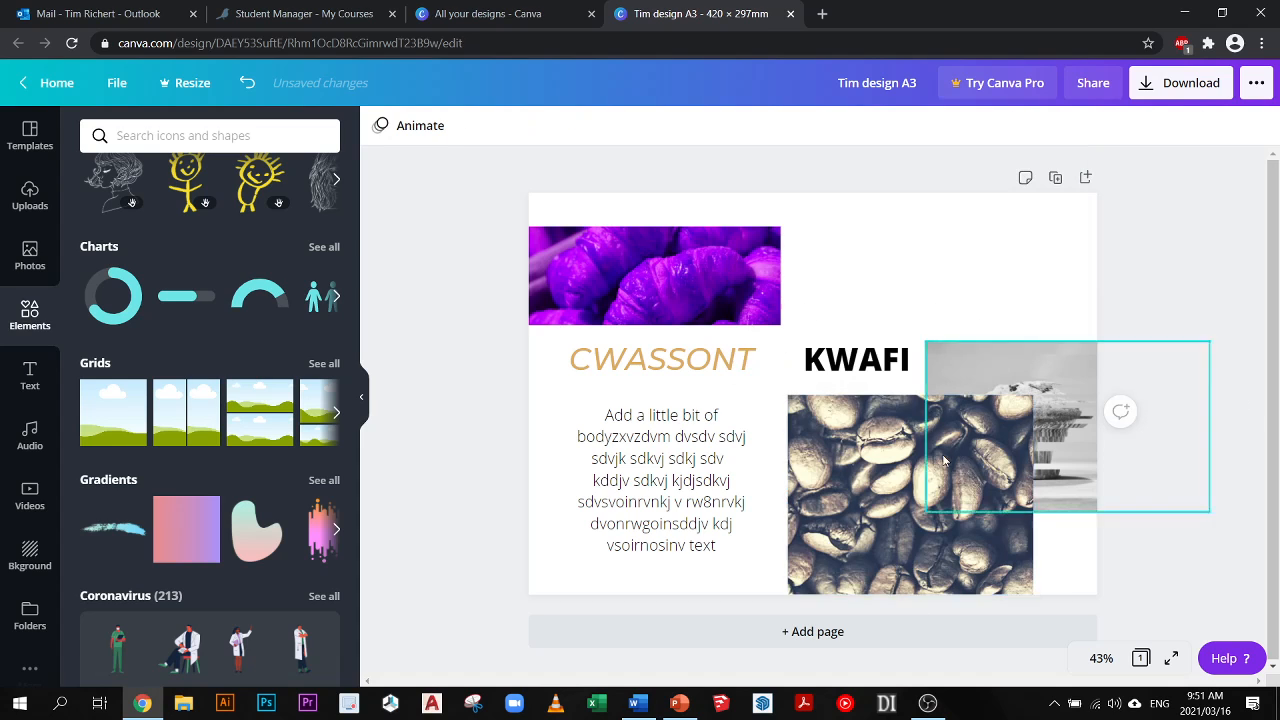
{"action": "left_click_drag", "start_coordinate": [918, 466], "coordinate": [918, 297]}
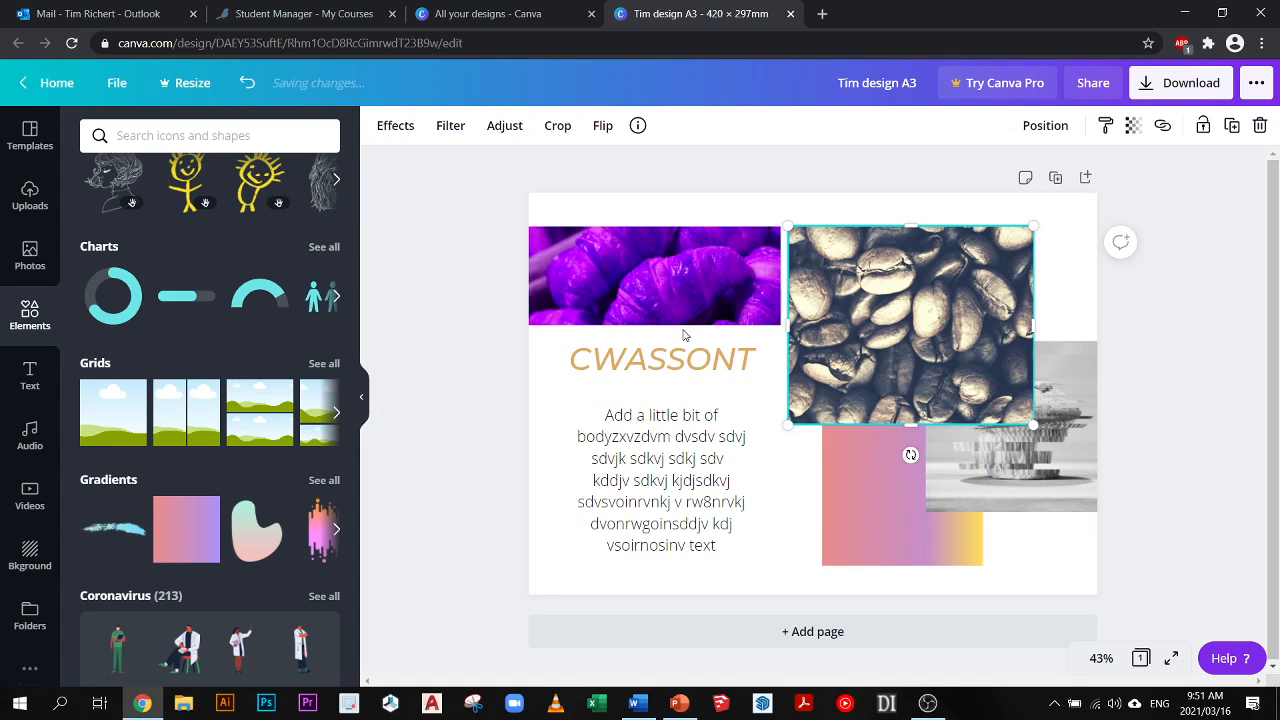
- Duplicate the page and compare the copy with the original
{"action": "left_click", "coordinate": [1056, 180]}
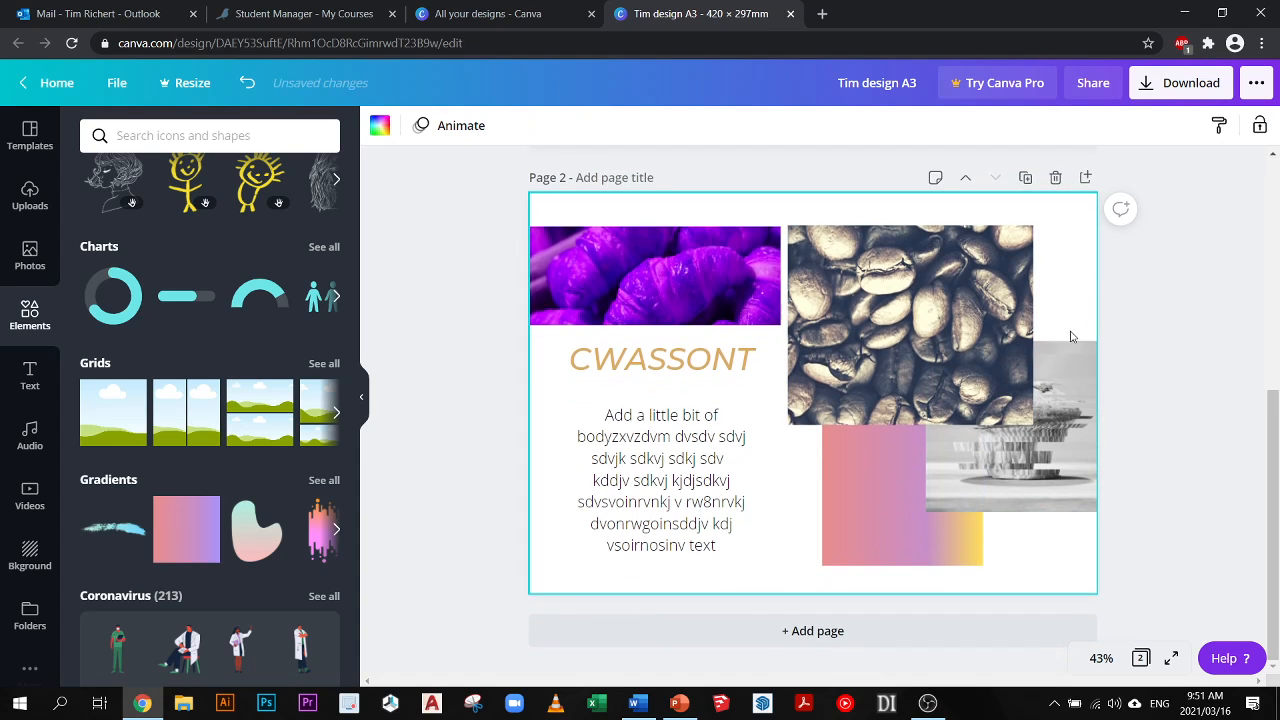
{"action": "scroll", "coordinate": [866, 360], "scroll_direction": "up", "scroll_amount": 5}
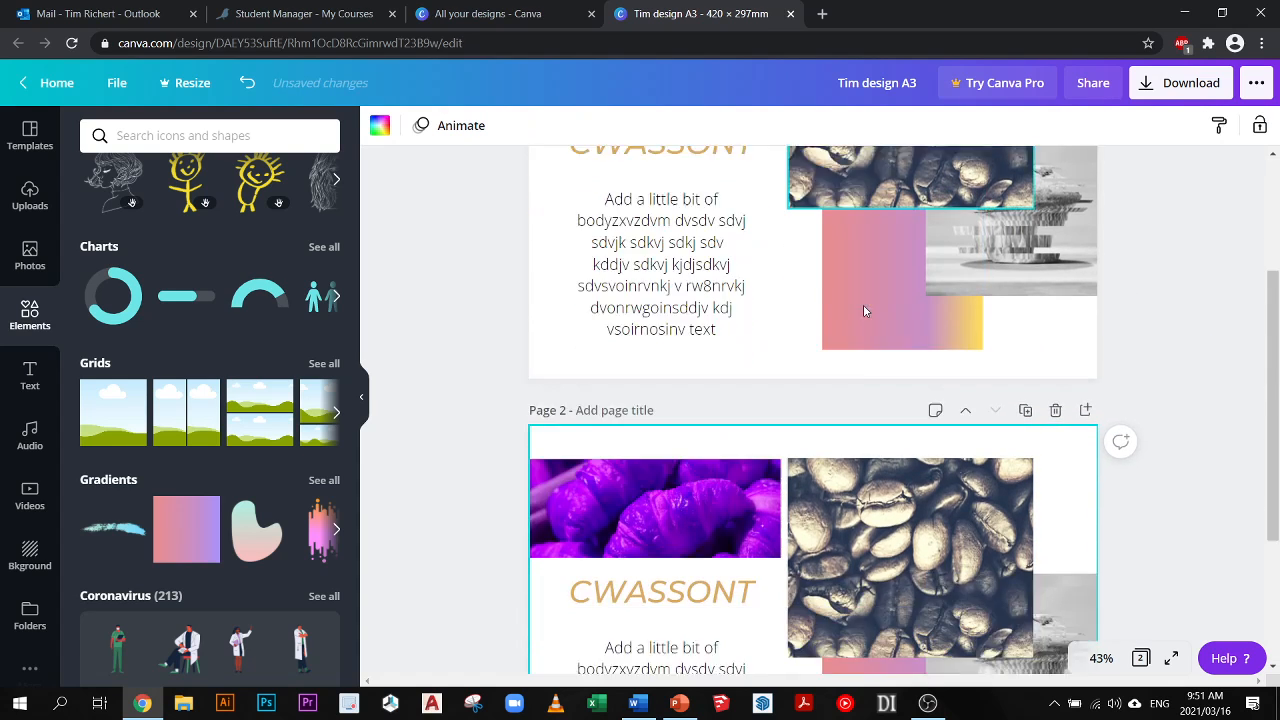
{"action": "scroll", "coordinate": [846, 330], "scroll_direction": "down", "scroll_amount": 5}
{"action": "scroll", "coordinate": [1186, 317], "scroll_direction": "up", "scroll_amount": 5}
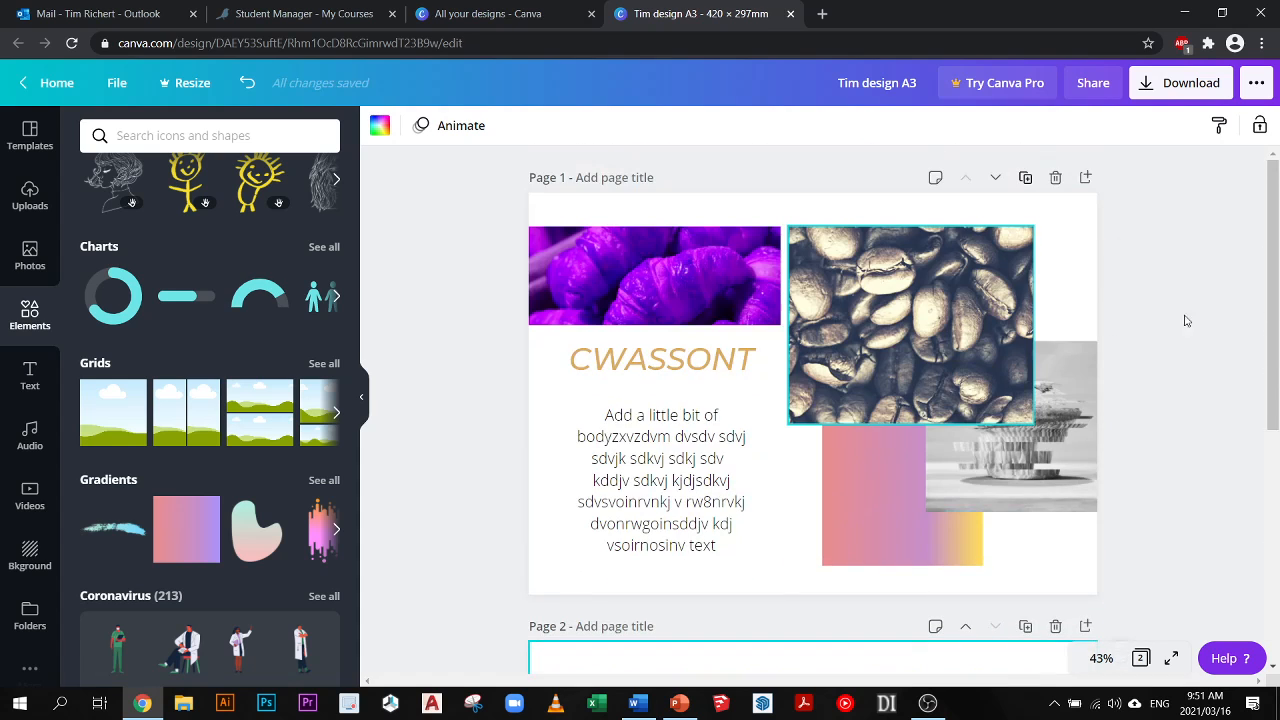
{"action": "scroll", "coordinate": [866, 307], "scroll_direction": "down", "scroll_amount": 5}
{"action": "scroll", "coordinate": [866, 307], "scroll_direction": "up", "scroll_amount": 5}
{"action": "left_click_drag", "start_coordinate": [1274, 246], "coordinate": [1272, 465]}
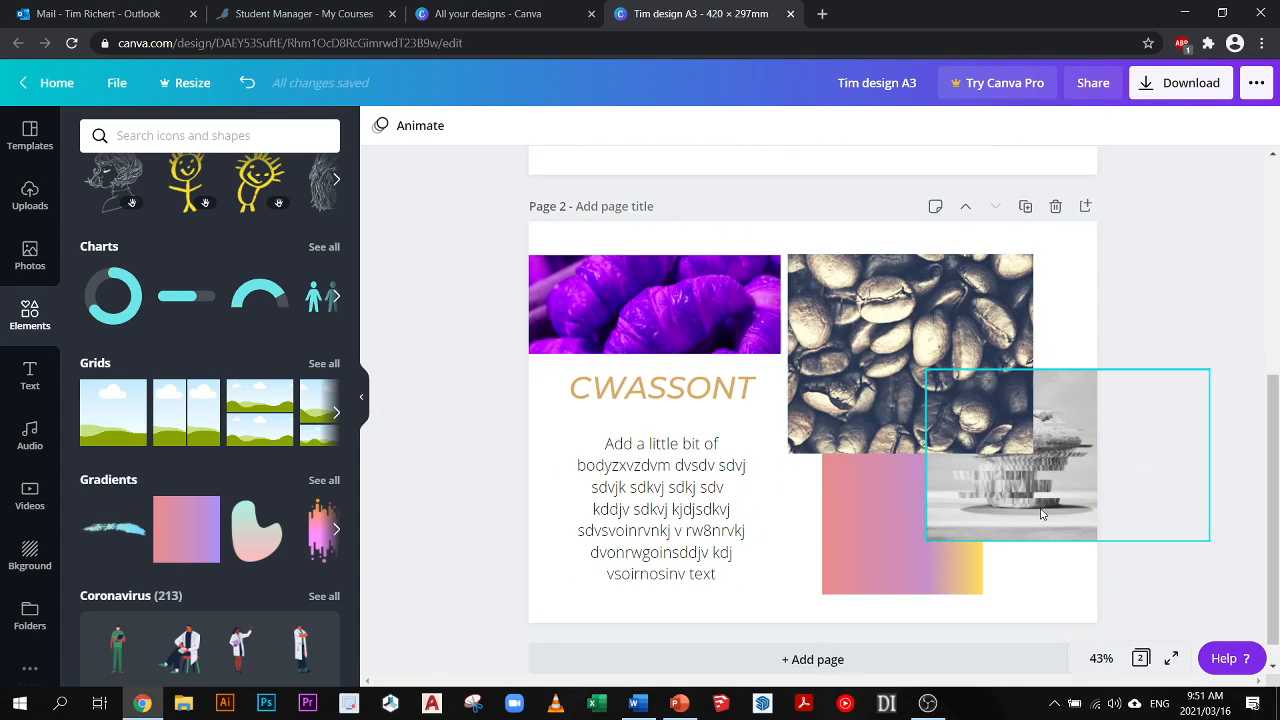
- On page 2, reposition the black-and-white photo and move the coffee beans photo up and left over the croissant photo's edge
{"action": "left_click_drag", "start_coordinate": [1041, 514], "coordinate": [1017, 540]}
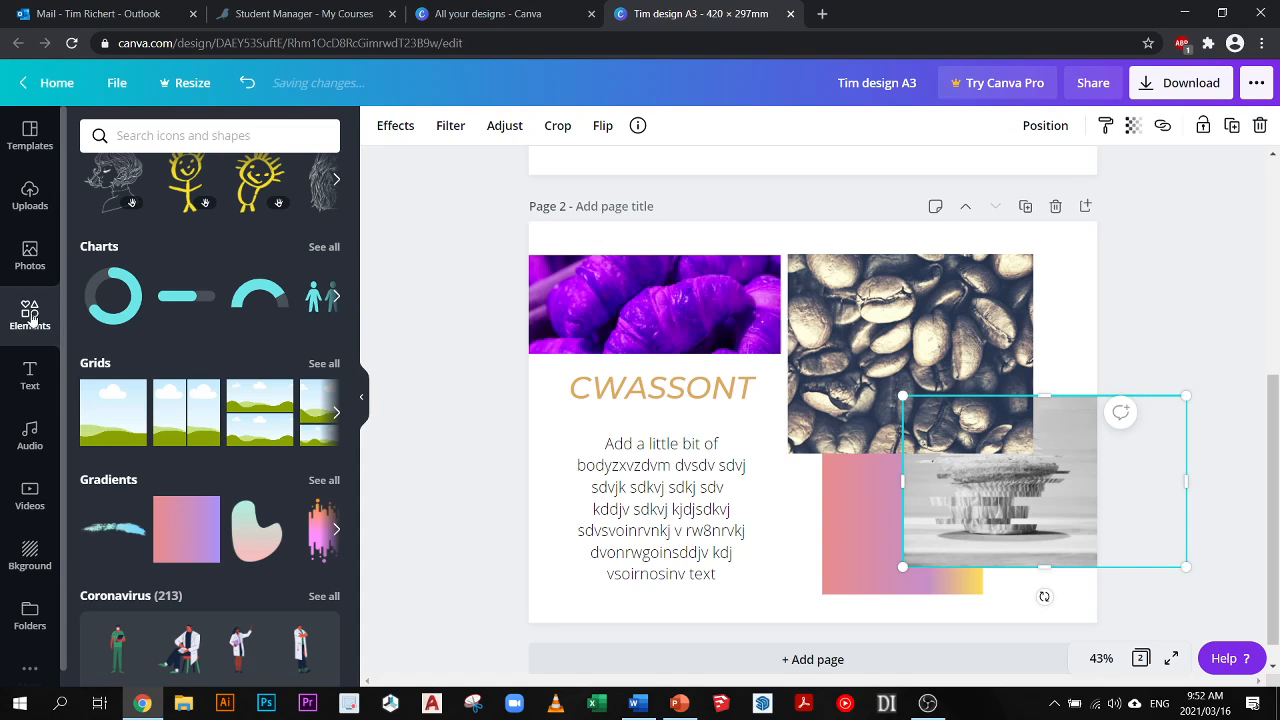
{"action": "scroll", "coordinate": [222, 393], "scroll_direction": "up", "scroll_amount": 1}
{"action": "scroll", "coordinate": [222, 393], "scroll_direction": "up", "scroll_amount": 5}
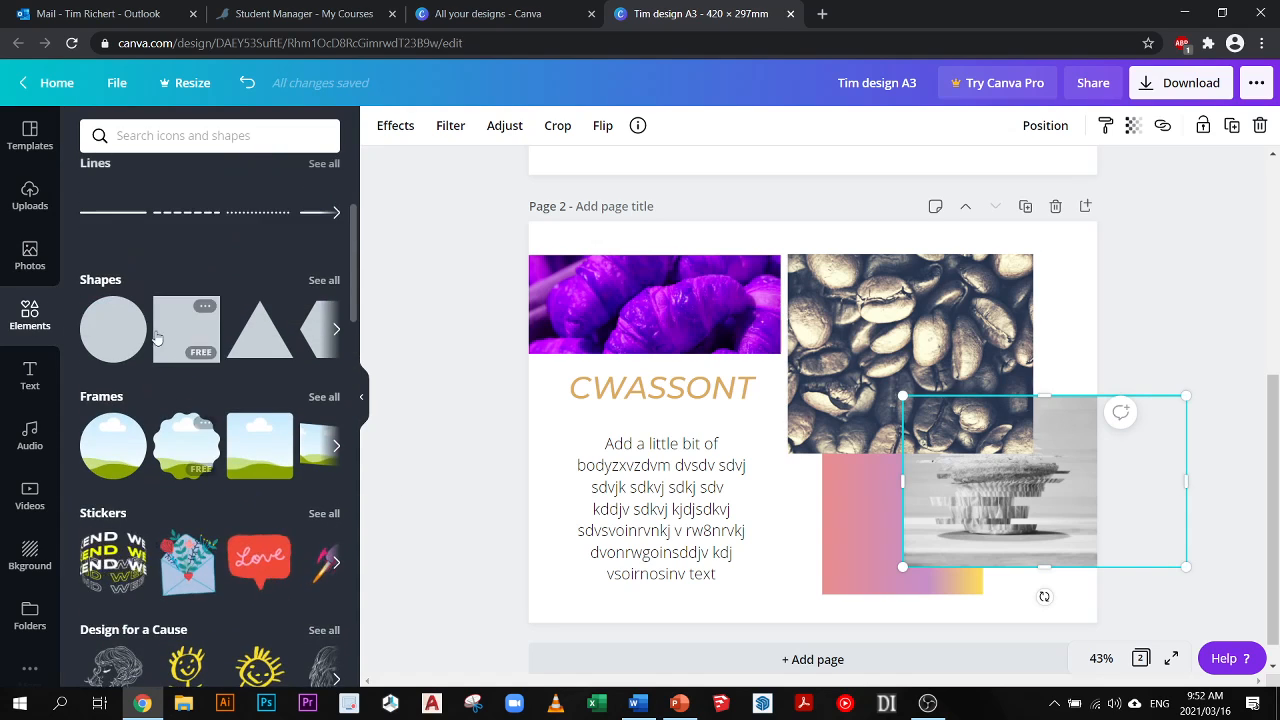
{"action": "left_click_drag", "start_coordinate": [203, 340], "coordinate": [523, 490]}
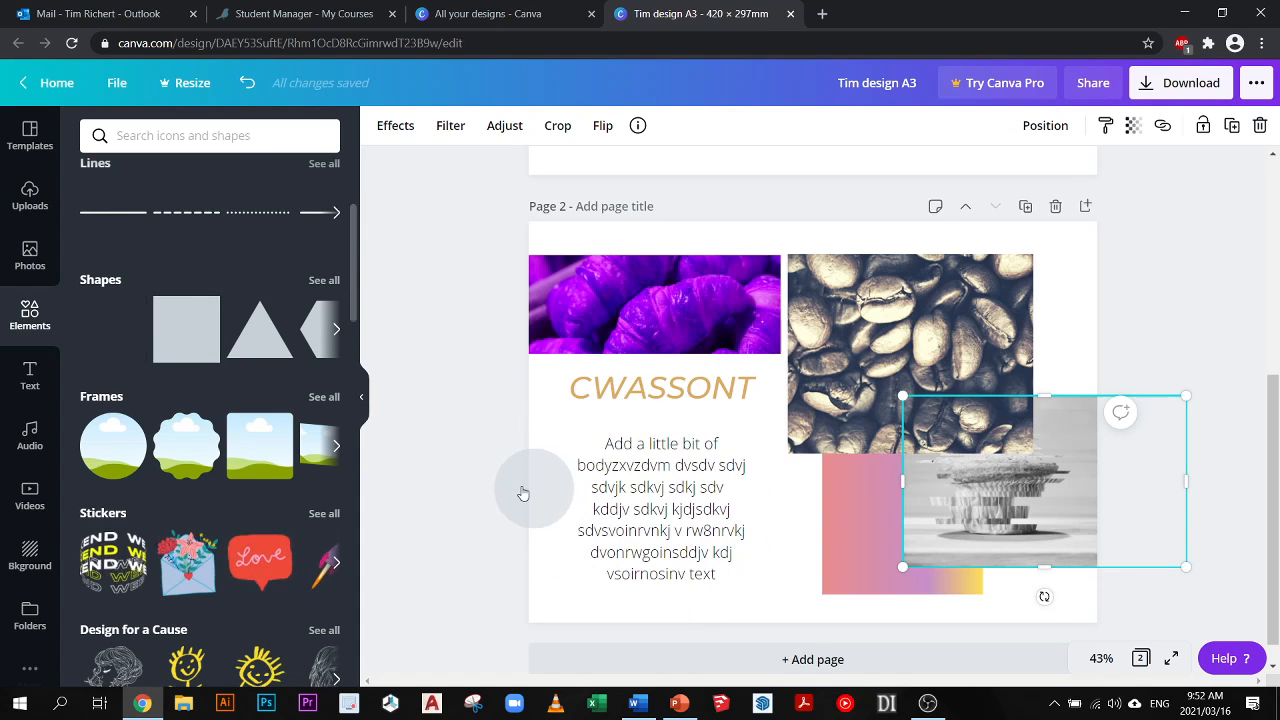
{"action": "left_click", "coordinate": [336, 332]}
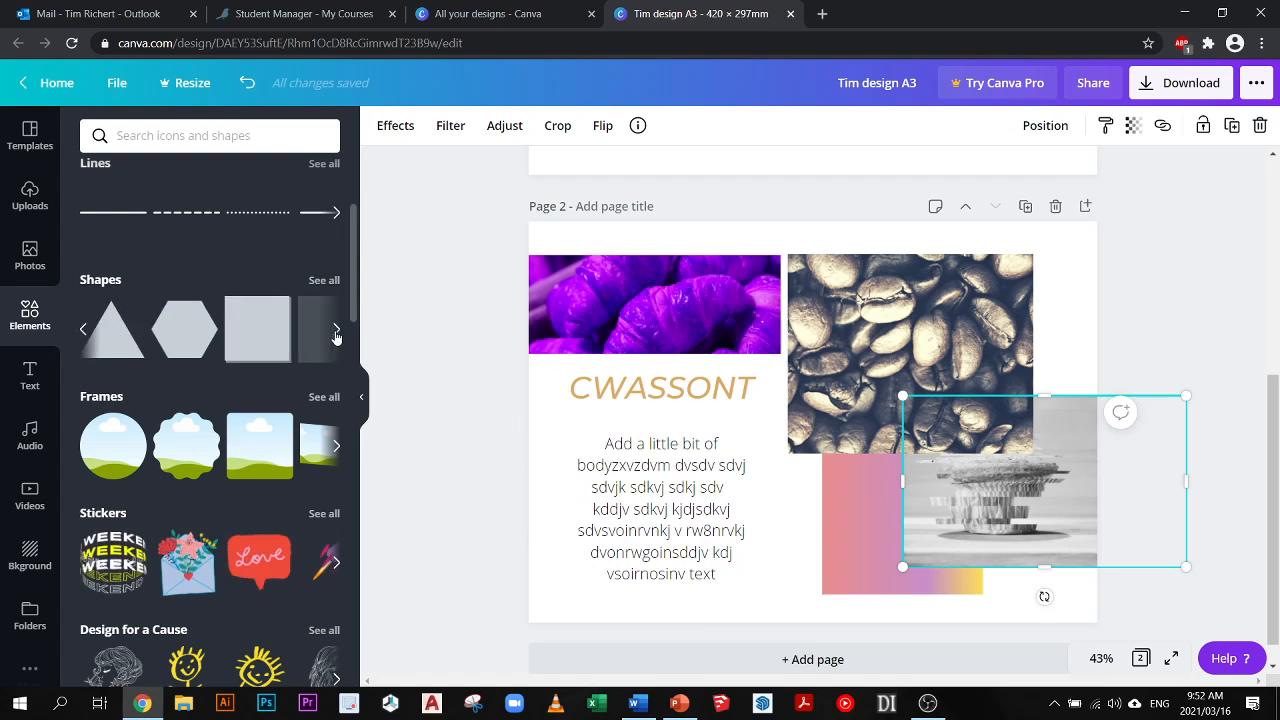
{"action": "left_click", "coordinate": [336, 332]}
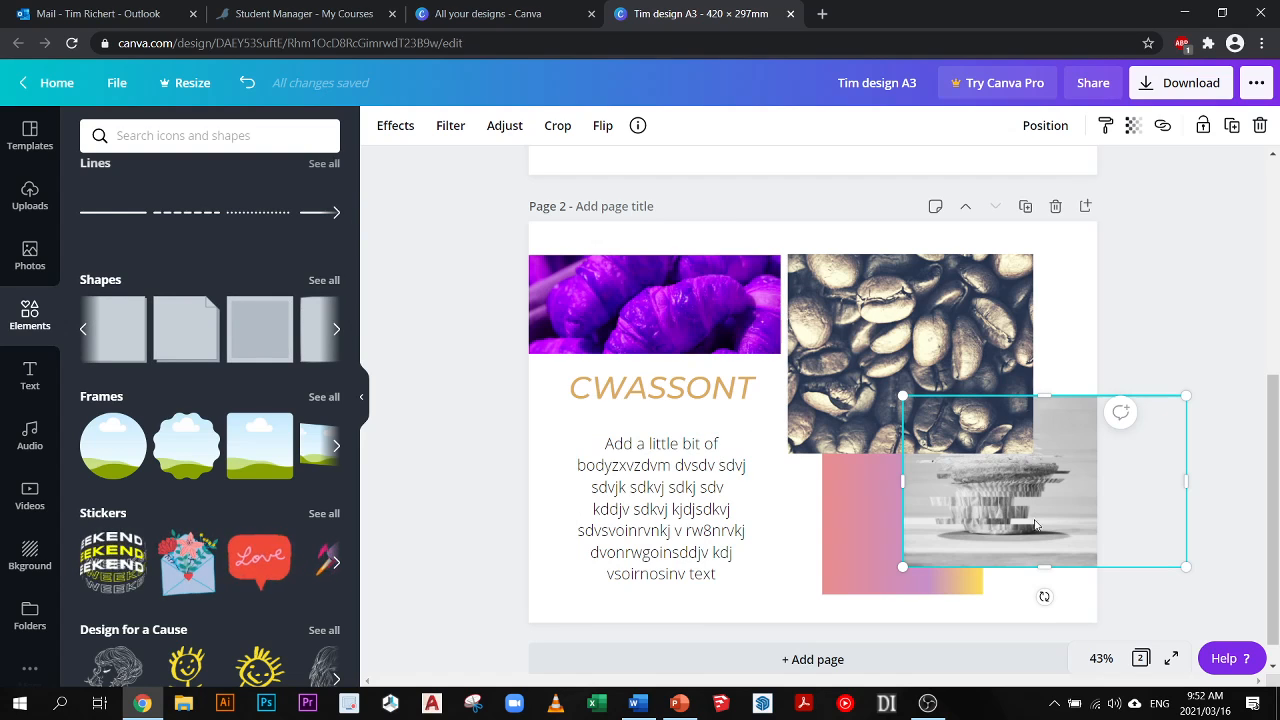
{"action": "left_click_drag", "start_coordinate": [1035, 524], "coordinate": [1062, 491]}
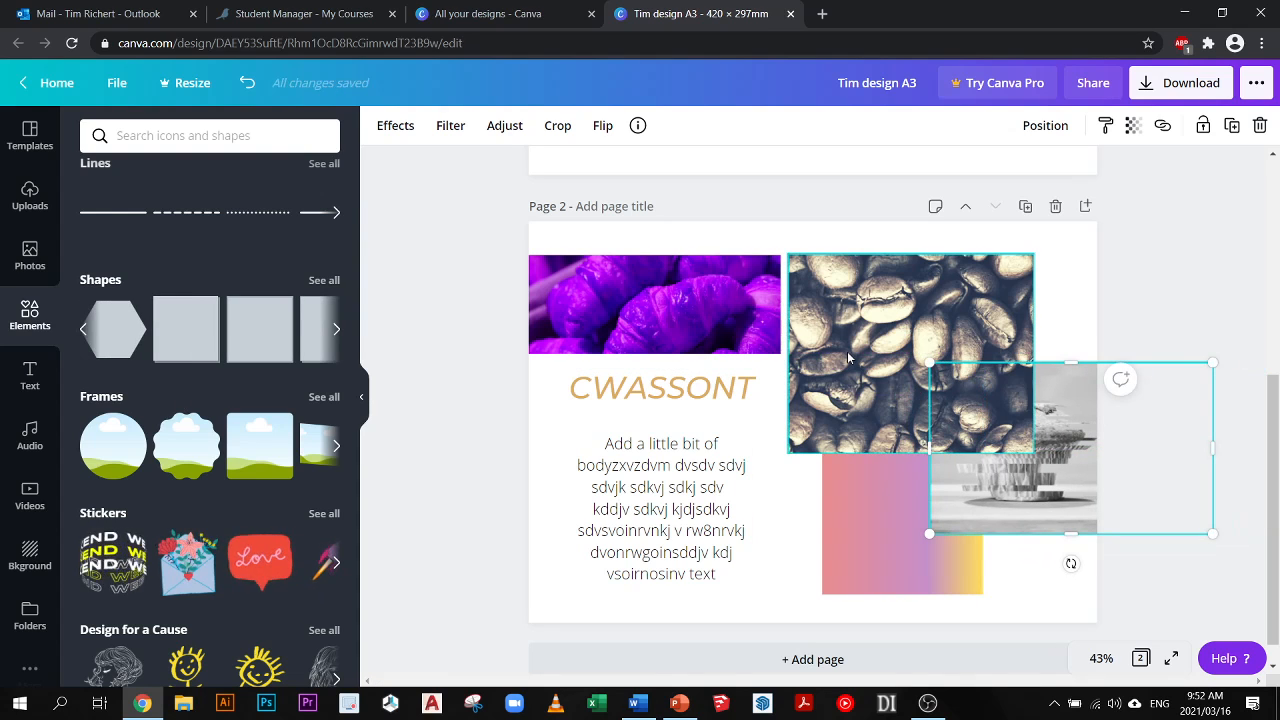
{"action": "left_click_drag", "start_coordinate": [872, 336], "coordinate": [827, 331]}
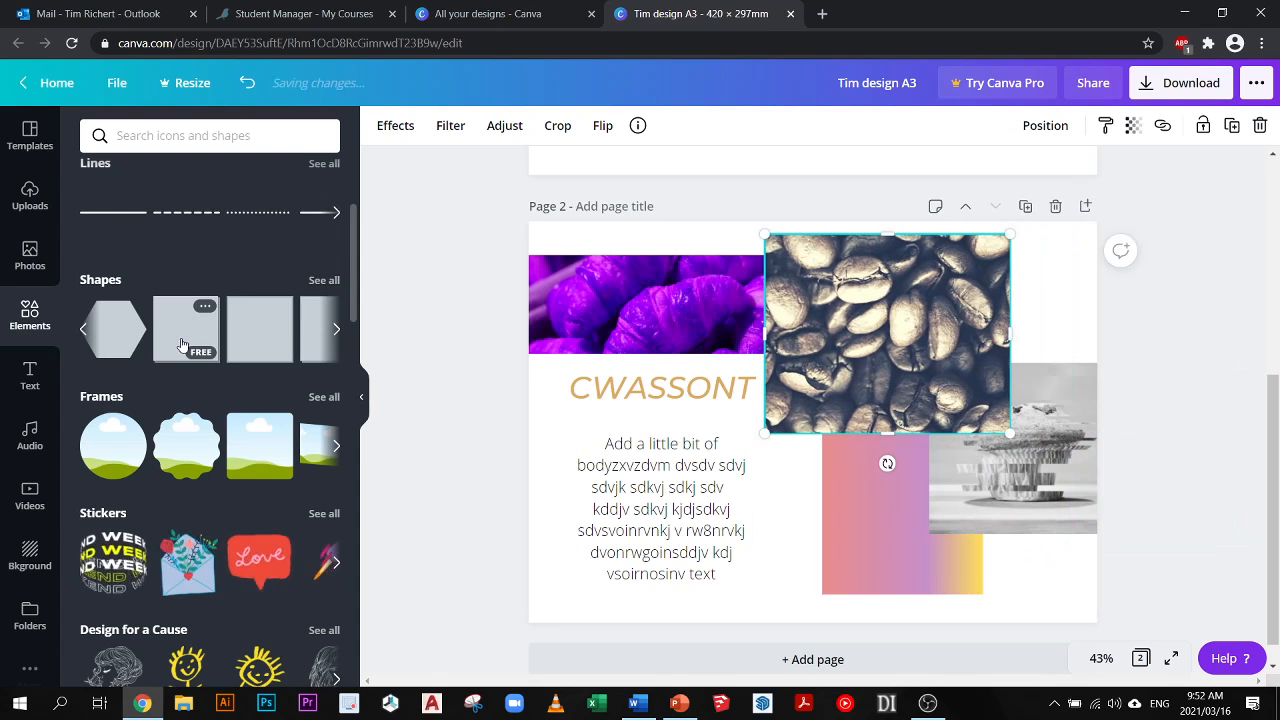
- Try moving the croissant photo off page 2, then undo the move
{"action": "scroll", "coordinate": [795, 306], "scroll_direction": "up", "scroll_amount": 3}
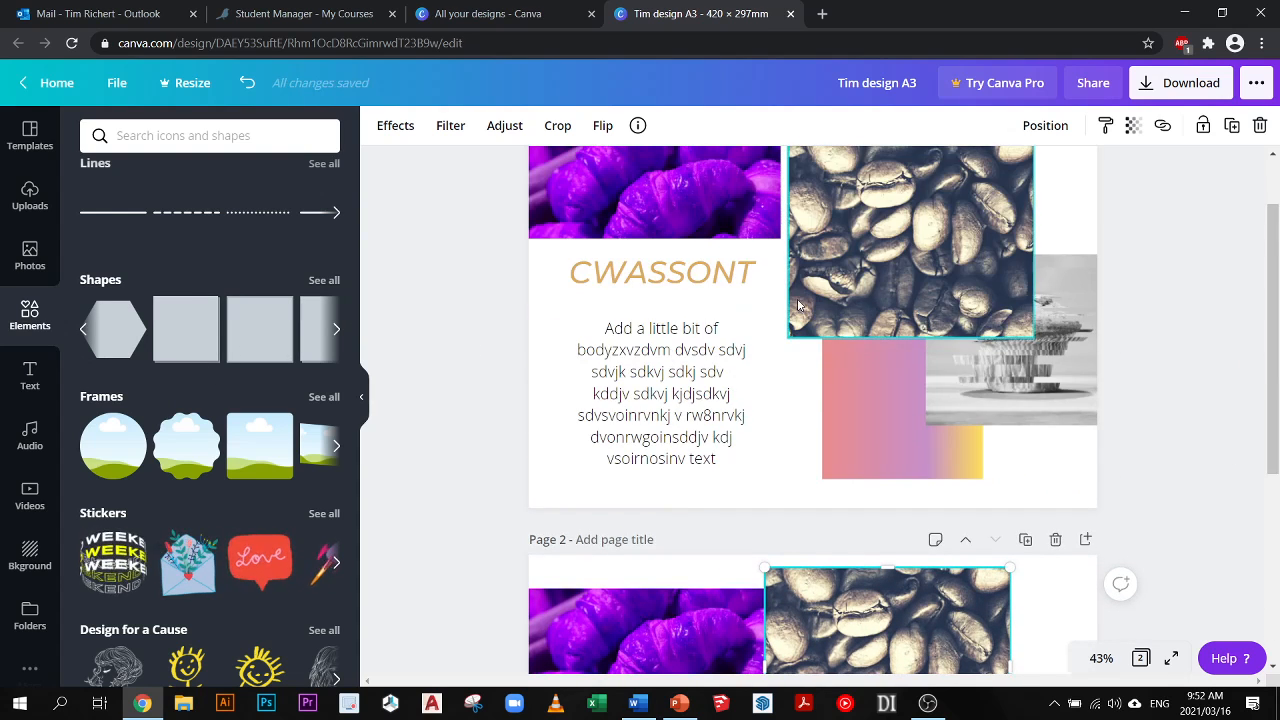
{"action": "scroll", "coordinate": [800, 308], "scroll_direction": "down", "scroll_amount": 3}
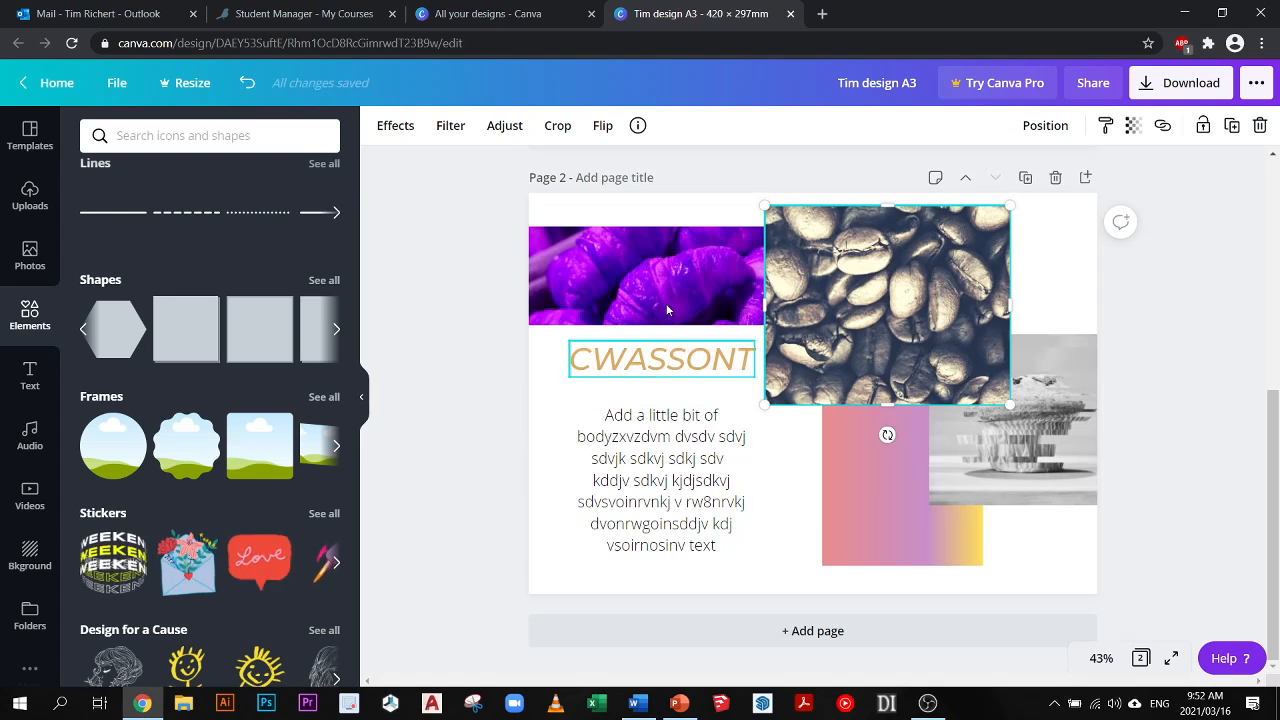
{"action": "left_click_drag", "start_coordinate": [630, 288], "coordinate": [384, 277]}
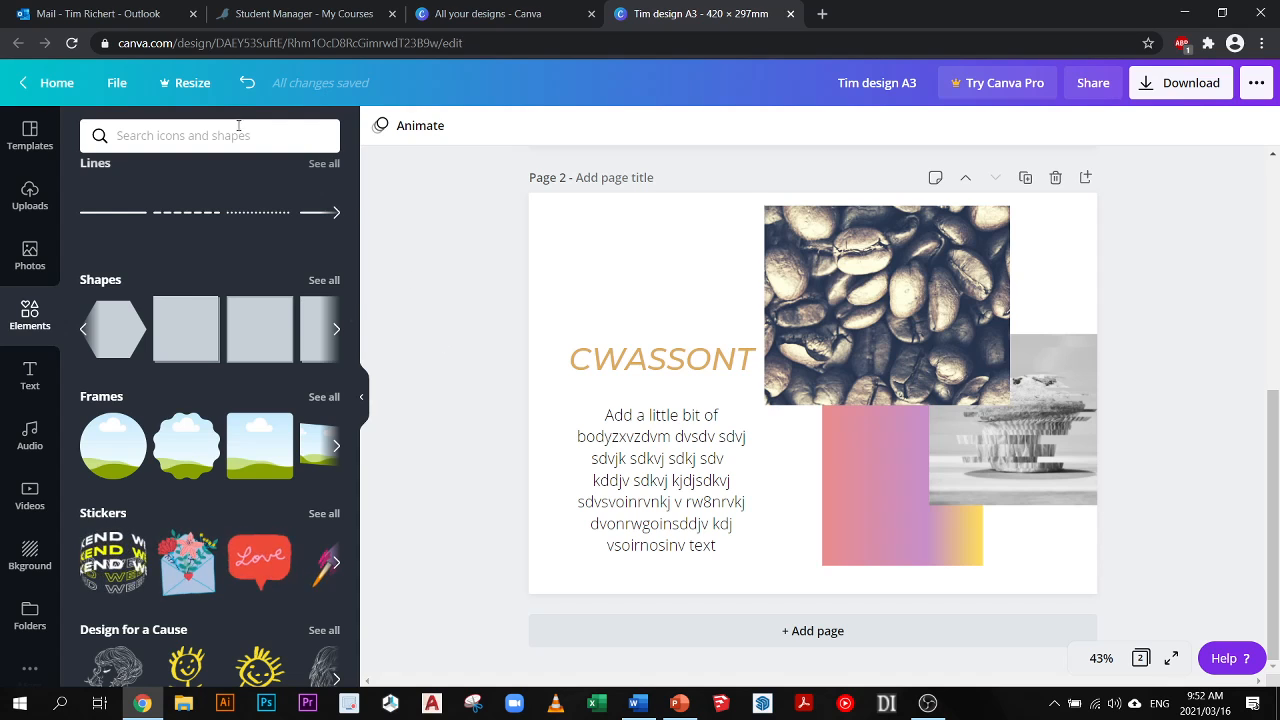
{"action": "left_click", "coordinate": [247, 82]}
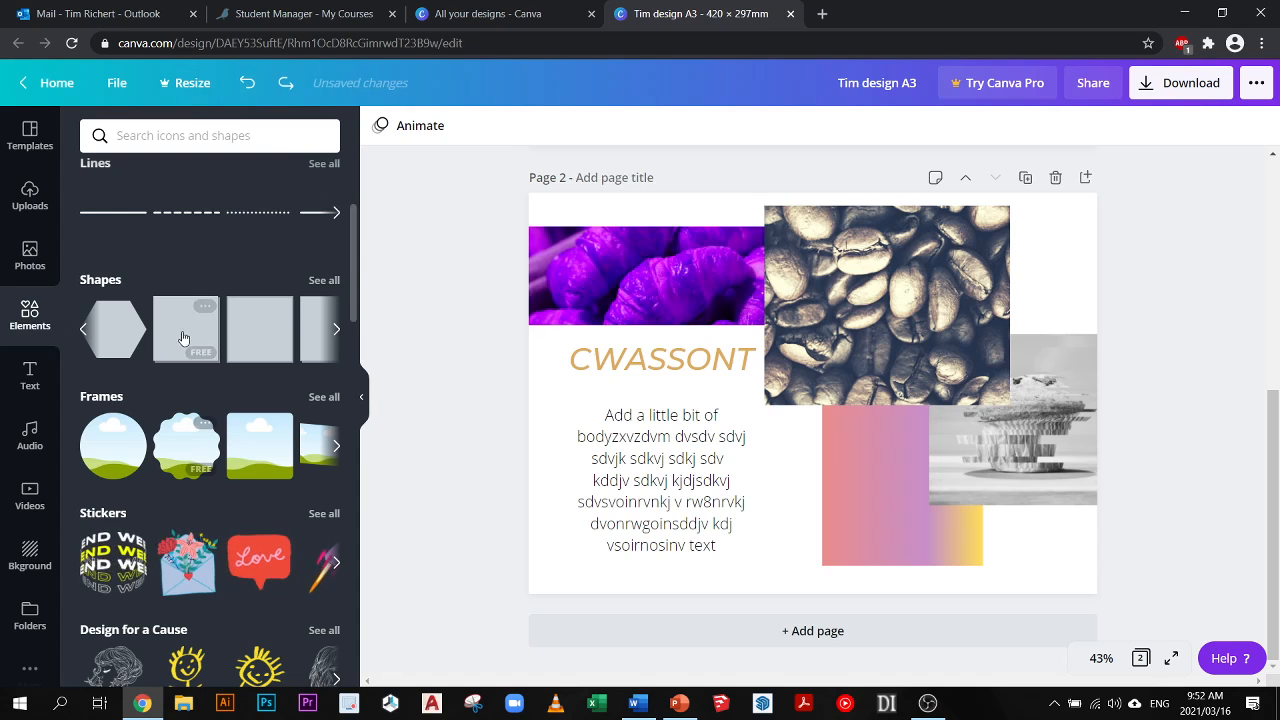
- Add a circle shape over the body text on page 2 and fill it with light green
{"action": "left_click", "coordinate": [84, 332]}
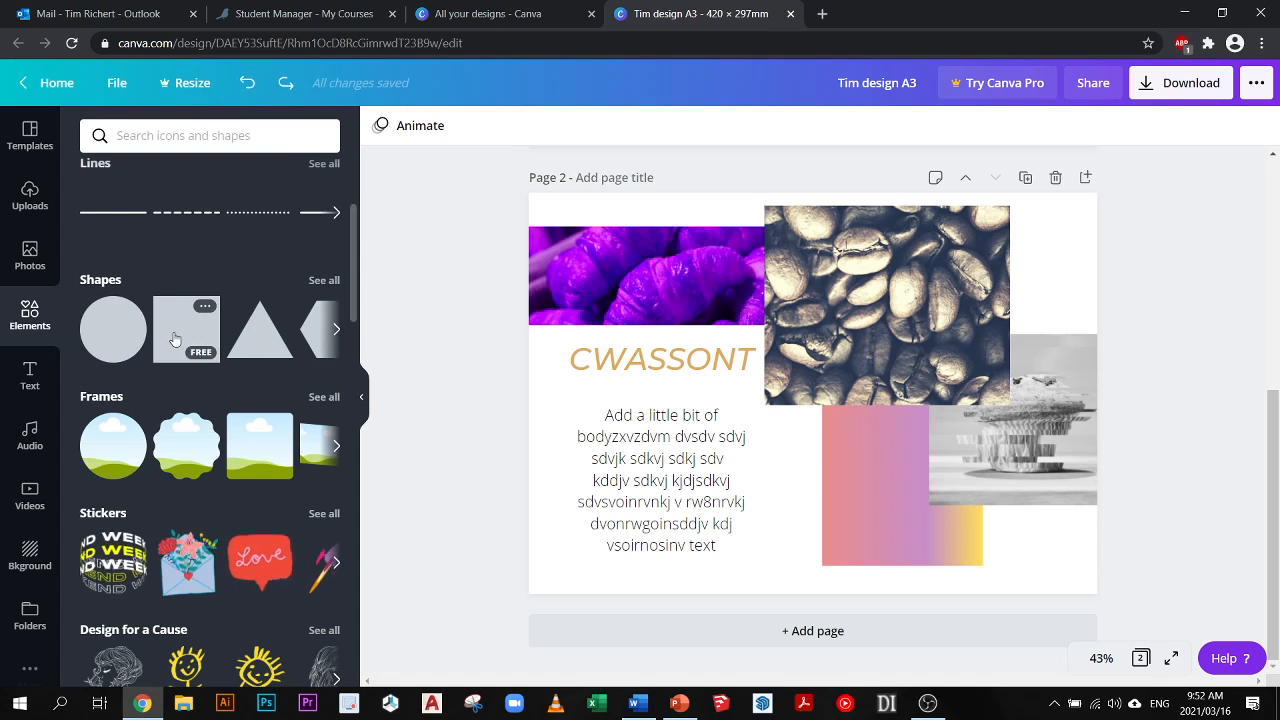
{"action": "left_click_drag", "start_coordinate": [125, 338], "coordinate": [617, 403]}
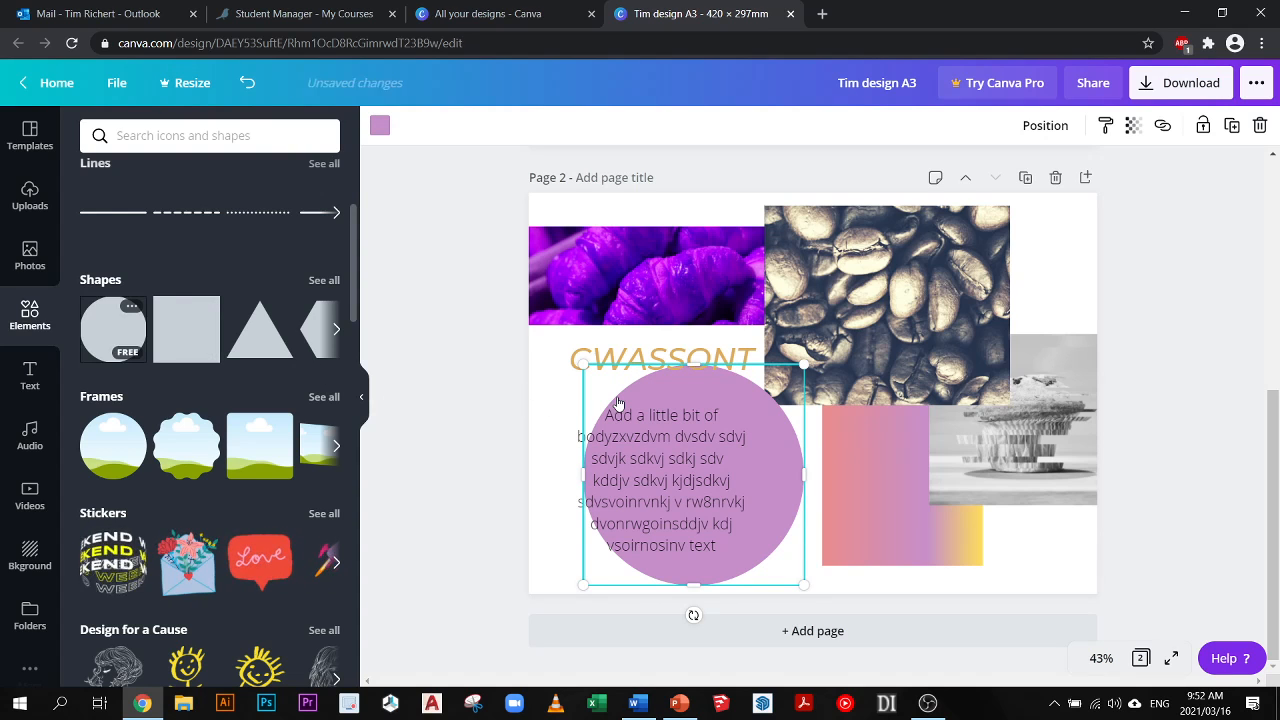
{"action": "left_click", "coordinate": [380, 126]}
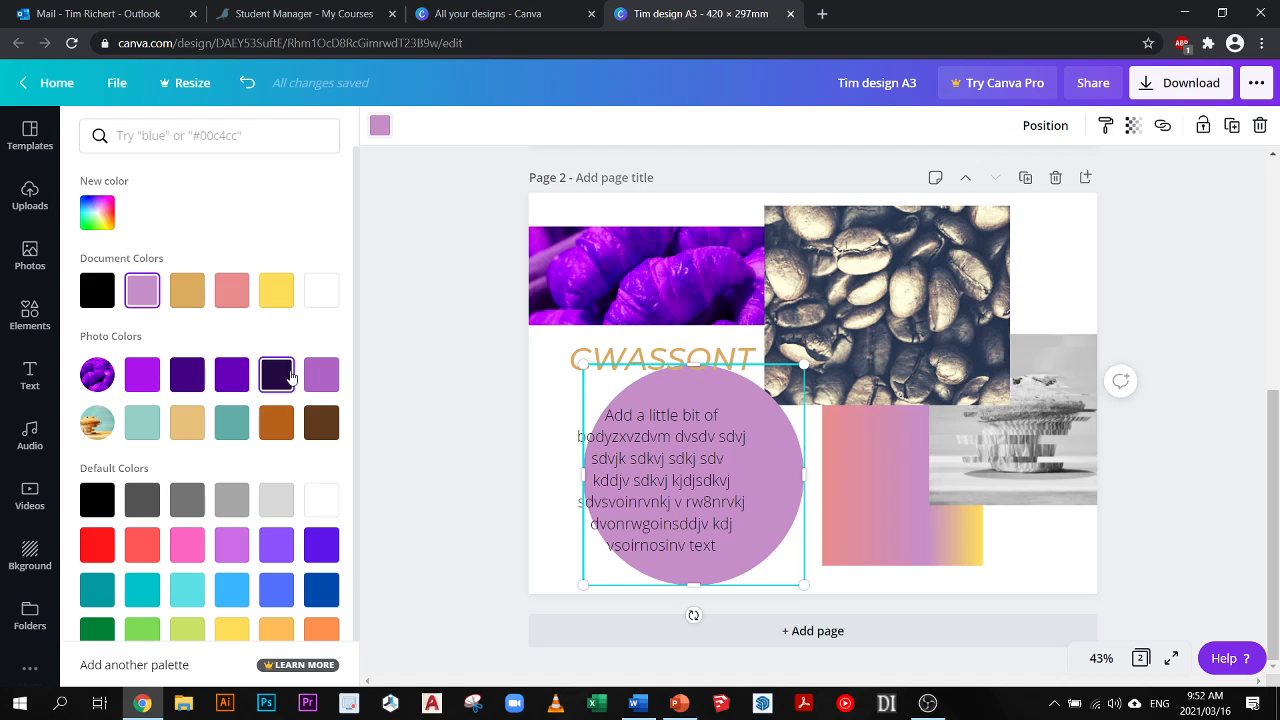
{"action": "scroll", "coordinate": [250, 455], "scroll_direction": "down", "scroll_amount": 1}
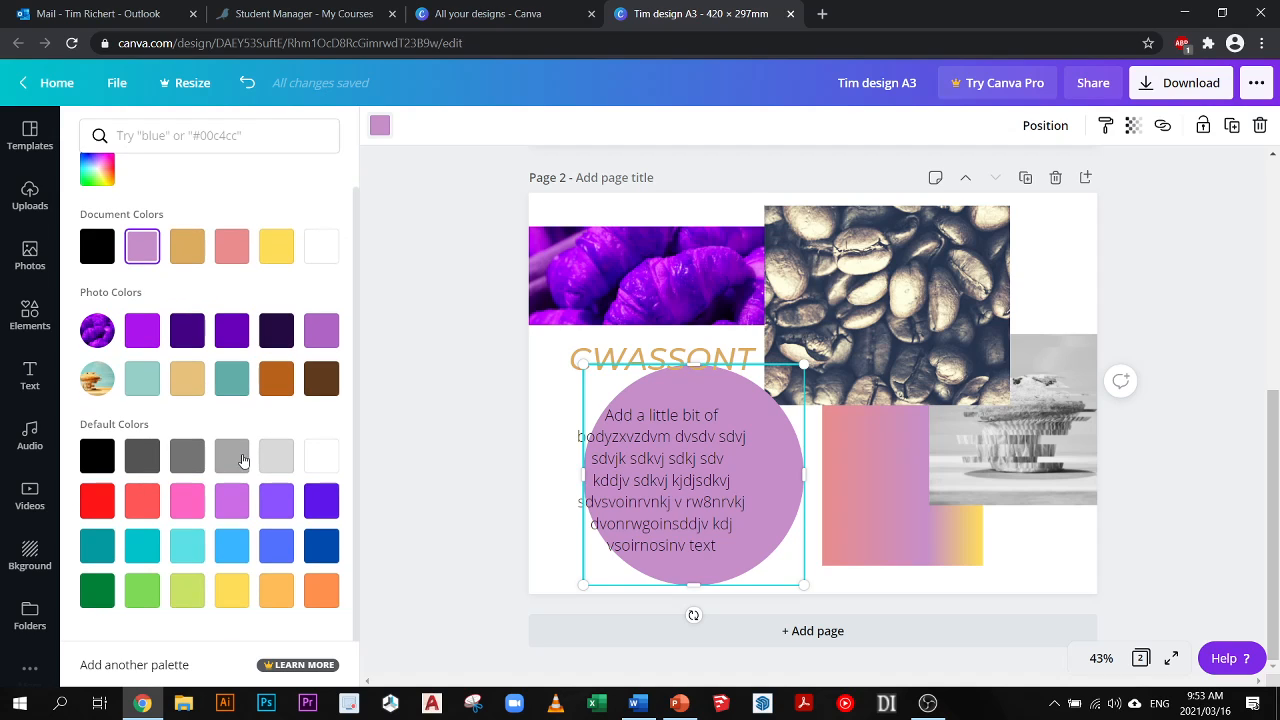
{"action": "left_click", "coordinate": [140, 556]}
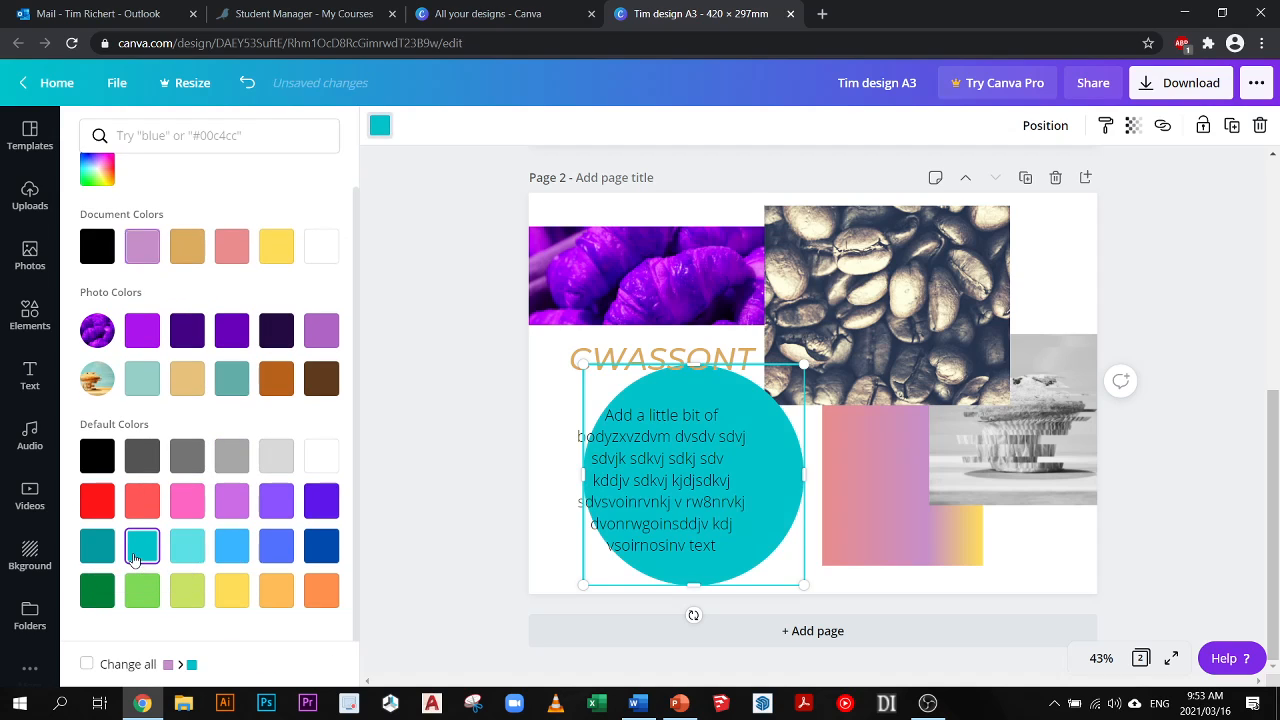
{"action": "left_click", "coordinate": [142, 591]}
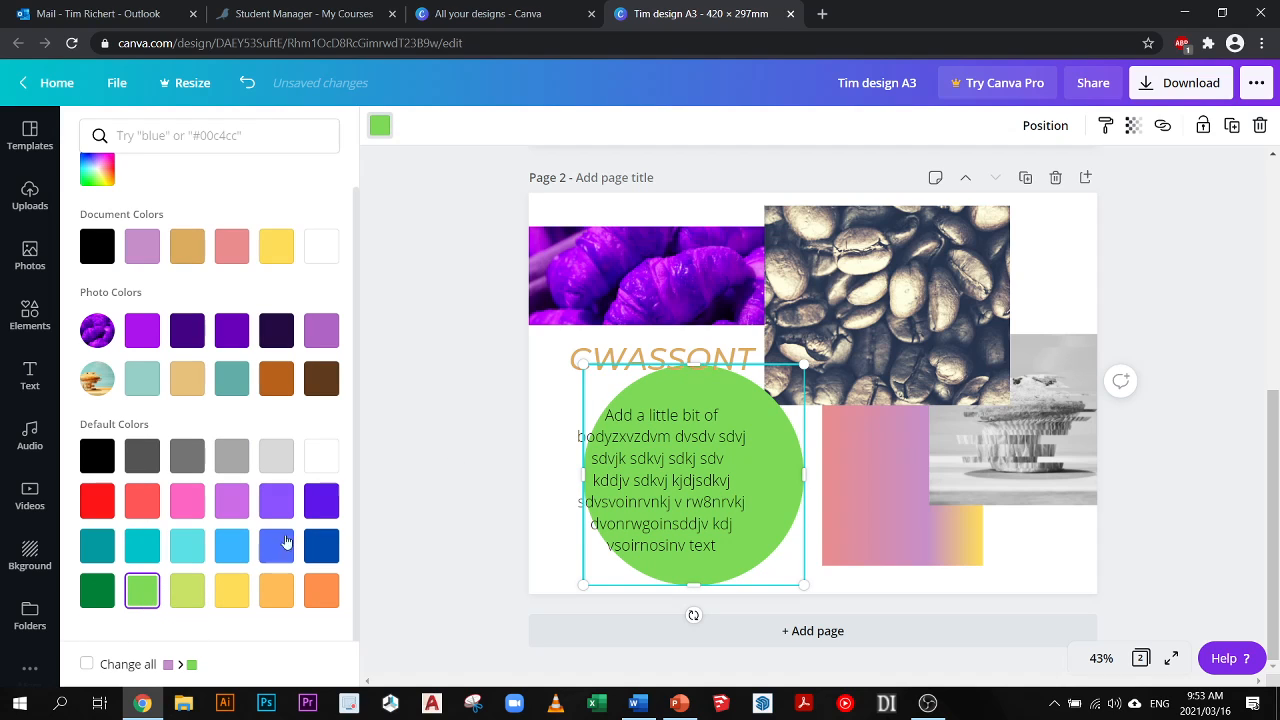
- Shrink the green circle to about 116 mm across and place it behind the croissant photo and the CWASSONT heading
{"action": "left_click_drag", "start_coordinate": [608, 385], "coordinate": [655, 425]}
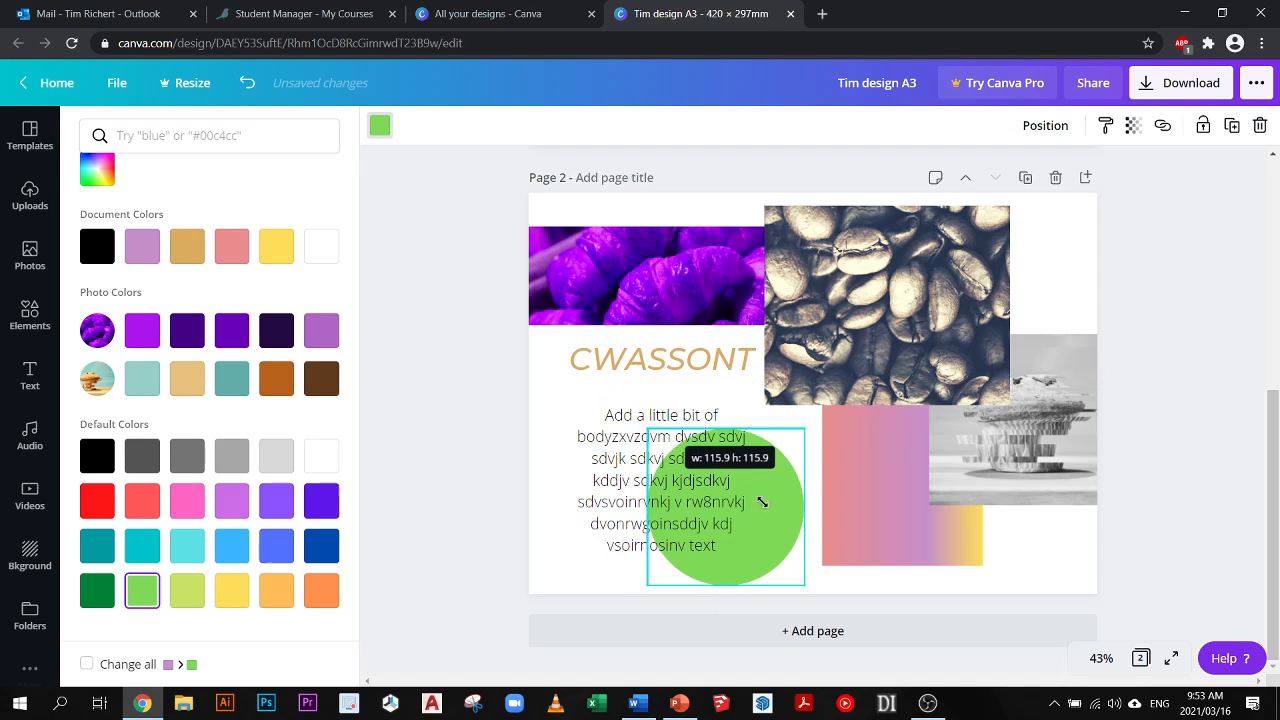
{"action": "left_click_drag", "start_coordinate": [765, 480], "coordinate": [698, 338]}
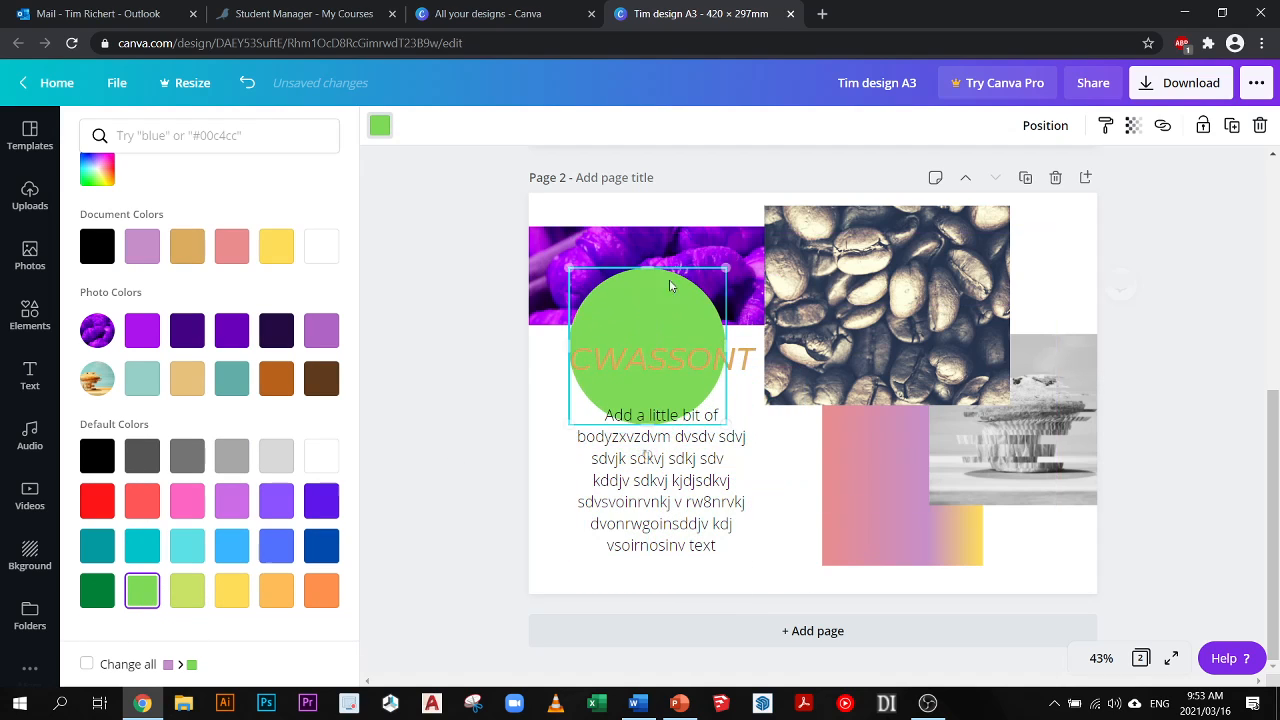
{"action": "right_click", "coordinate": [642, 316]}
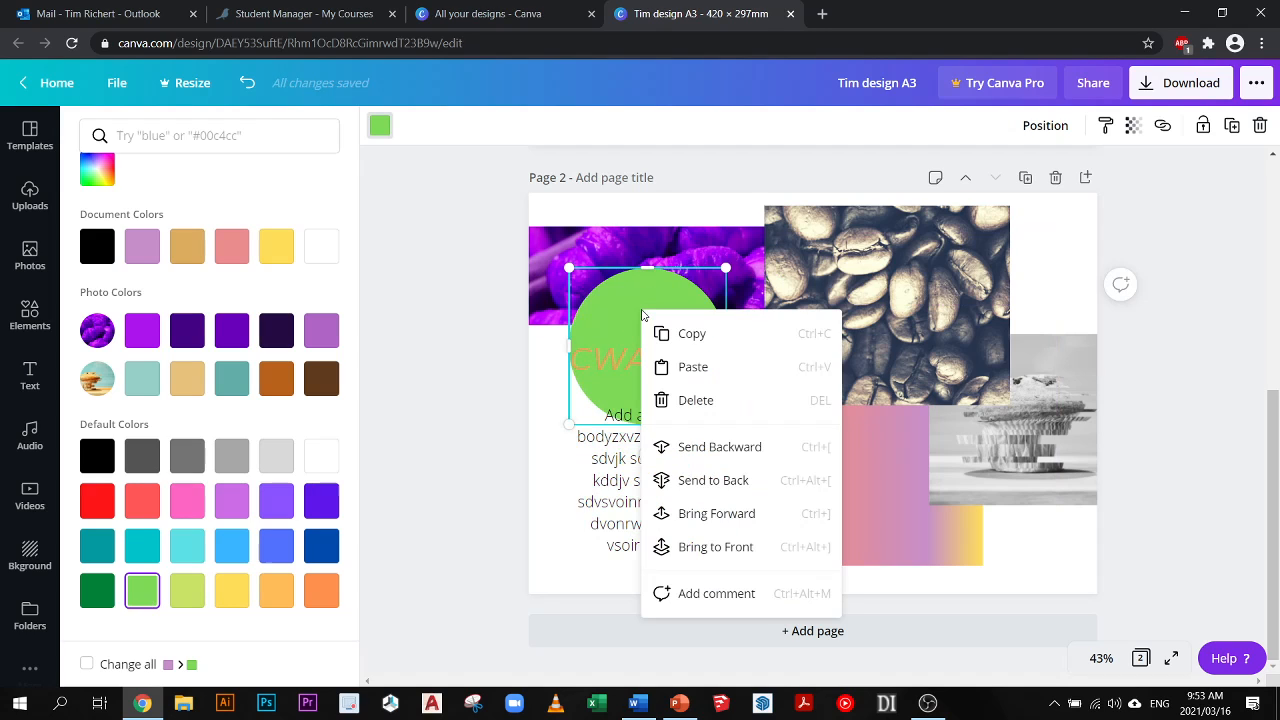
{"action": "left_click", "coordinate": [729, 481]}
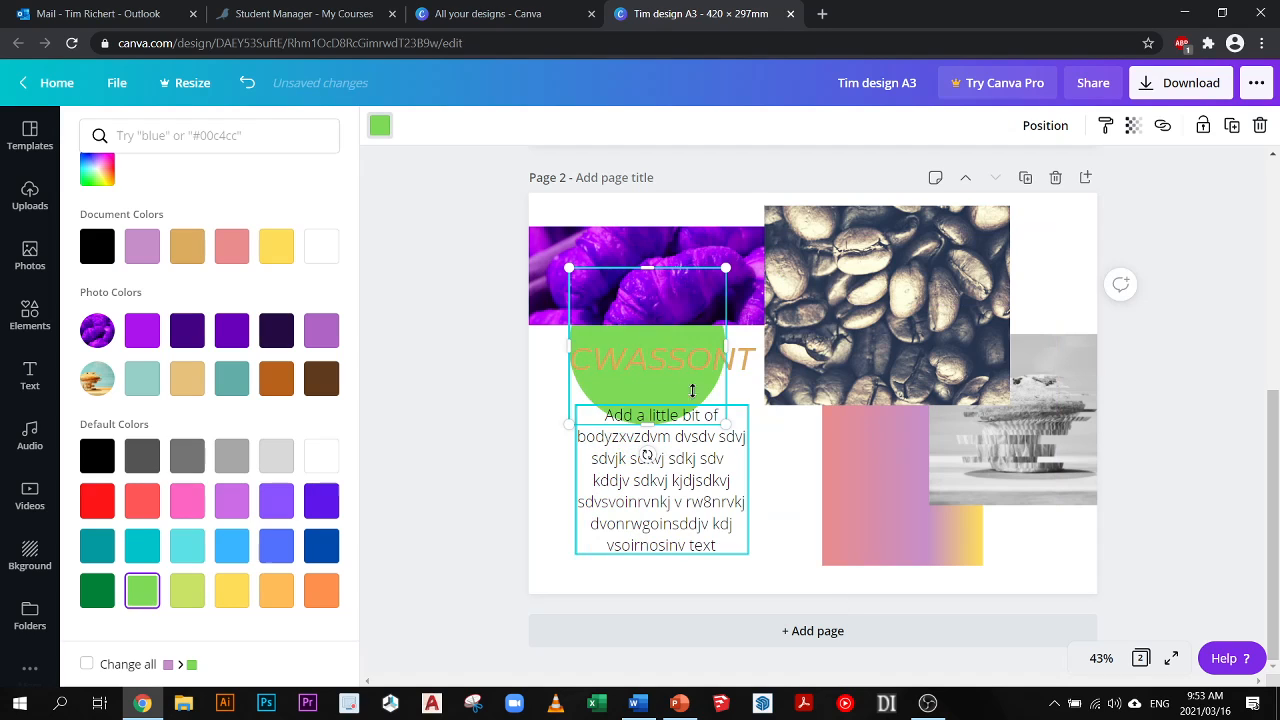
{"action": "left_click_drag", "start_coordinate": [651, 380], "coordinate": [675, 381]}
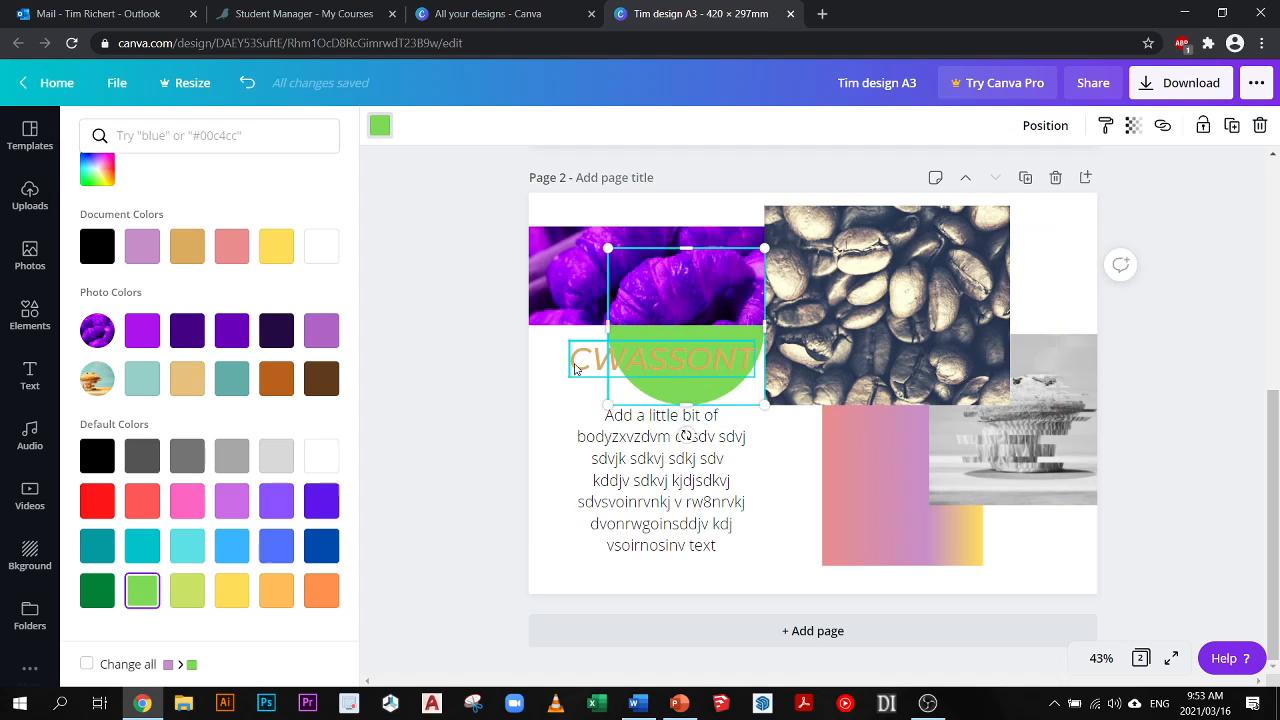
- Change the text color of the CWASSONT heading on page 2 to black
{"action": "left_click", "coordinate": [722, 358]}
{"action": "double_click", "coordinate": [728, 358]}
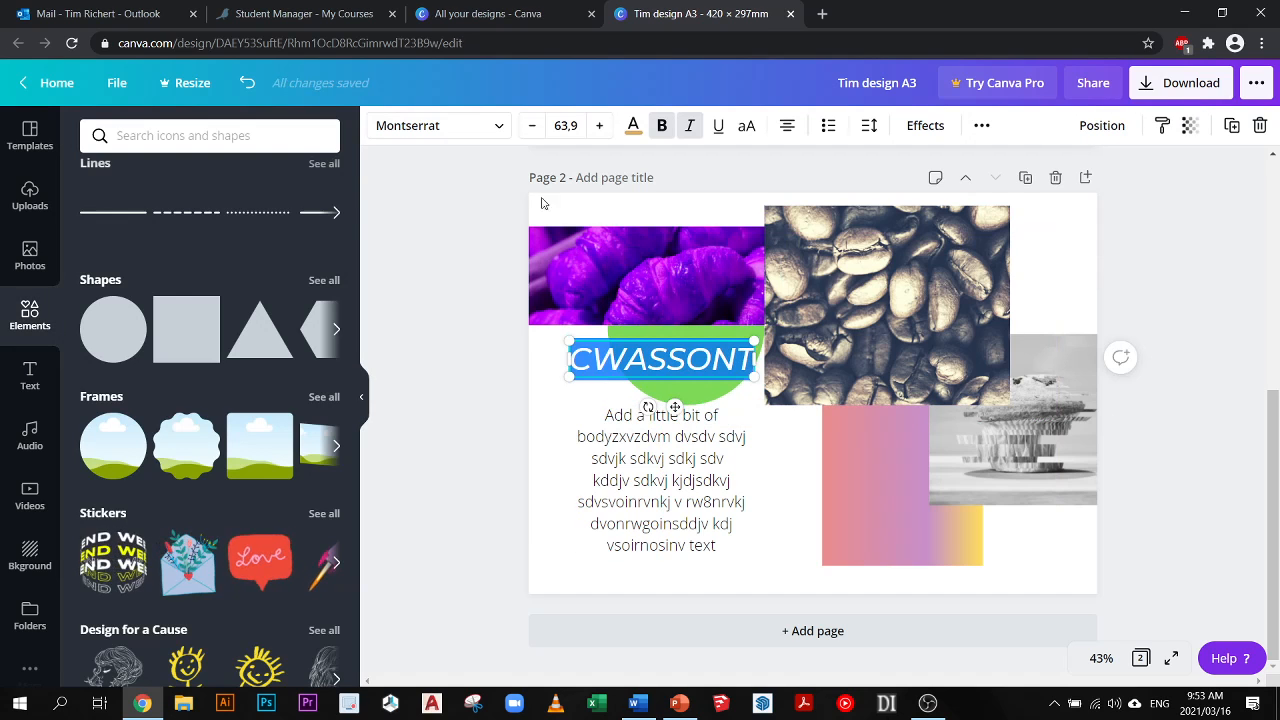
{"action": "left_click", "coordinate": [633, 125]}
{"action": "left_click", "coordinate": [97, 290]}
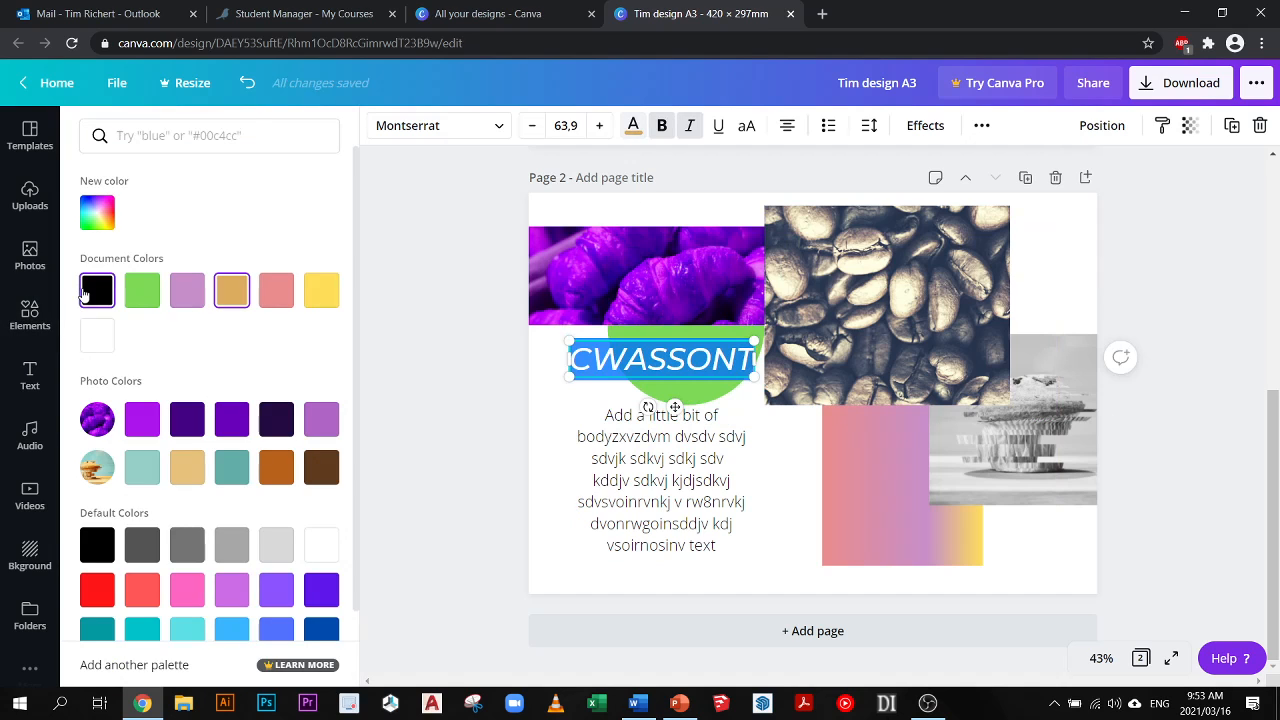
{"action": "left_click", "coordinate": [467, 381]}
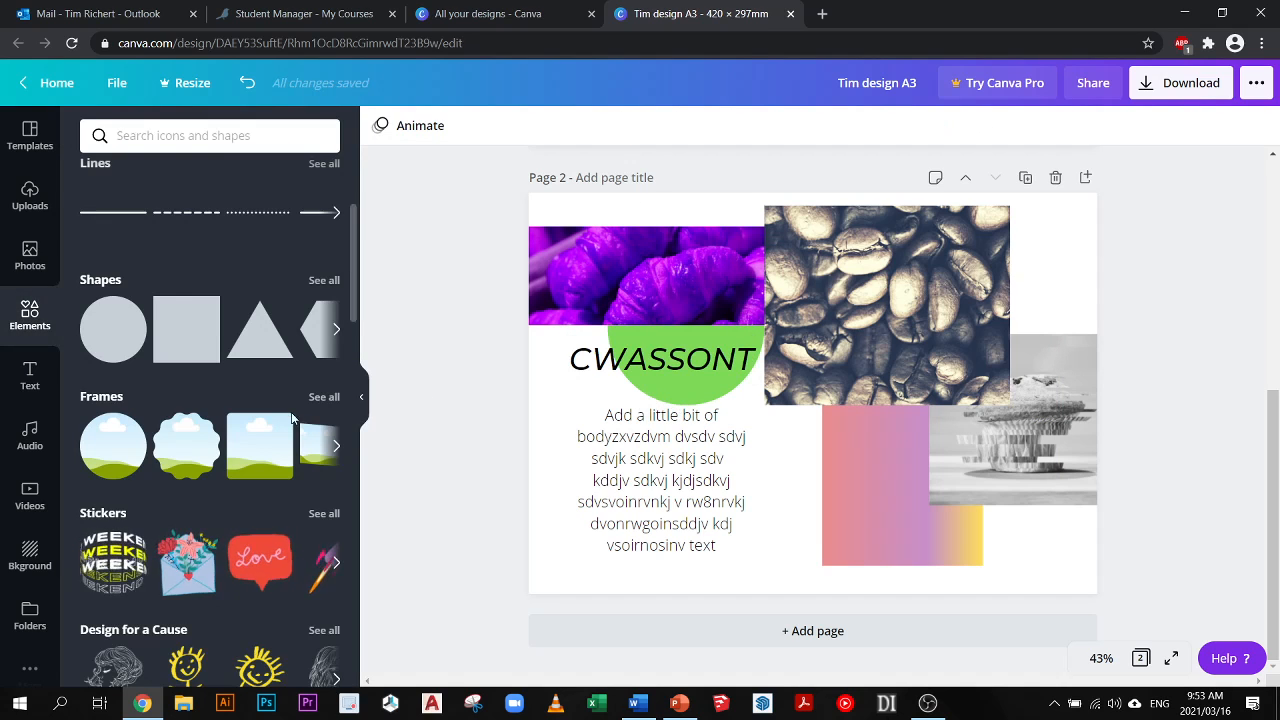
- Add the animated WEEKEND sticker to page 2, shrink it and place it over the coffee beans photo's right edge
{"action": "scroll", "coordinate": [308, 448], "scroll_direction": "down", "scroll_amount": 2}
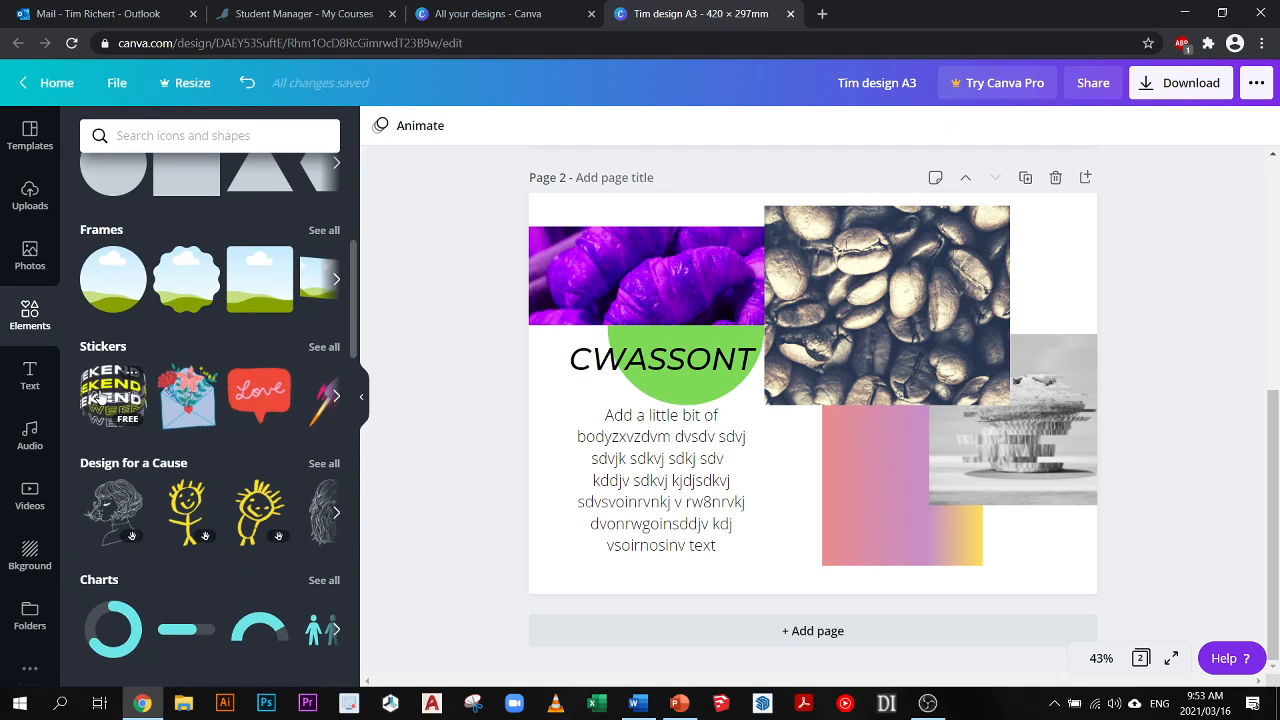
{"action": "left_click_drag", "start_coordinate": [461, 438], "coordinate": [493, 437]}
{"action": "left_click_drag", "start_coordinate": [117, 391], "coordinate": [566, 435]}
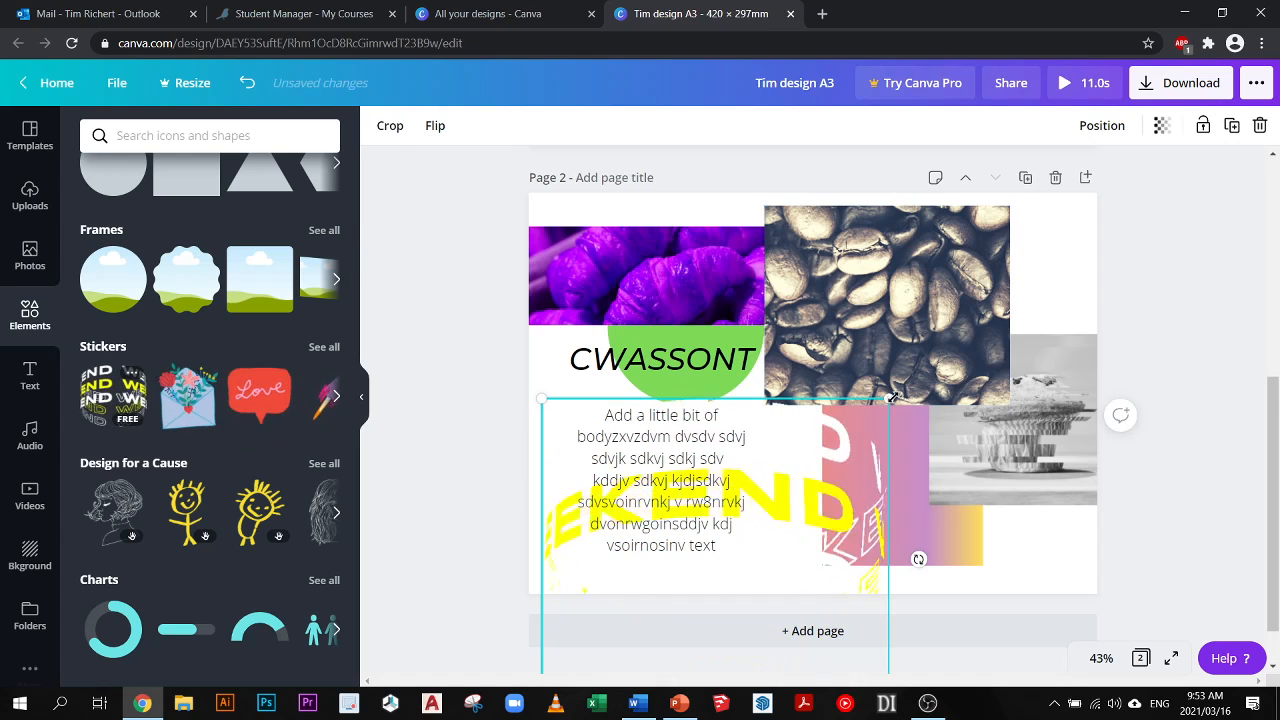
{"action": "left_click_drag", "start_coordinate": [888, 398], "coordinate": [1008, 227]}
{"action": "left_click_drag", "start_coordinate": [1088, 333], "coordinate": [1055, 302]}
{"action": "left_click_drag", "start_coordinate": [977, 268], "coordinate": [977, 286]}
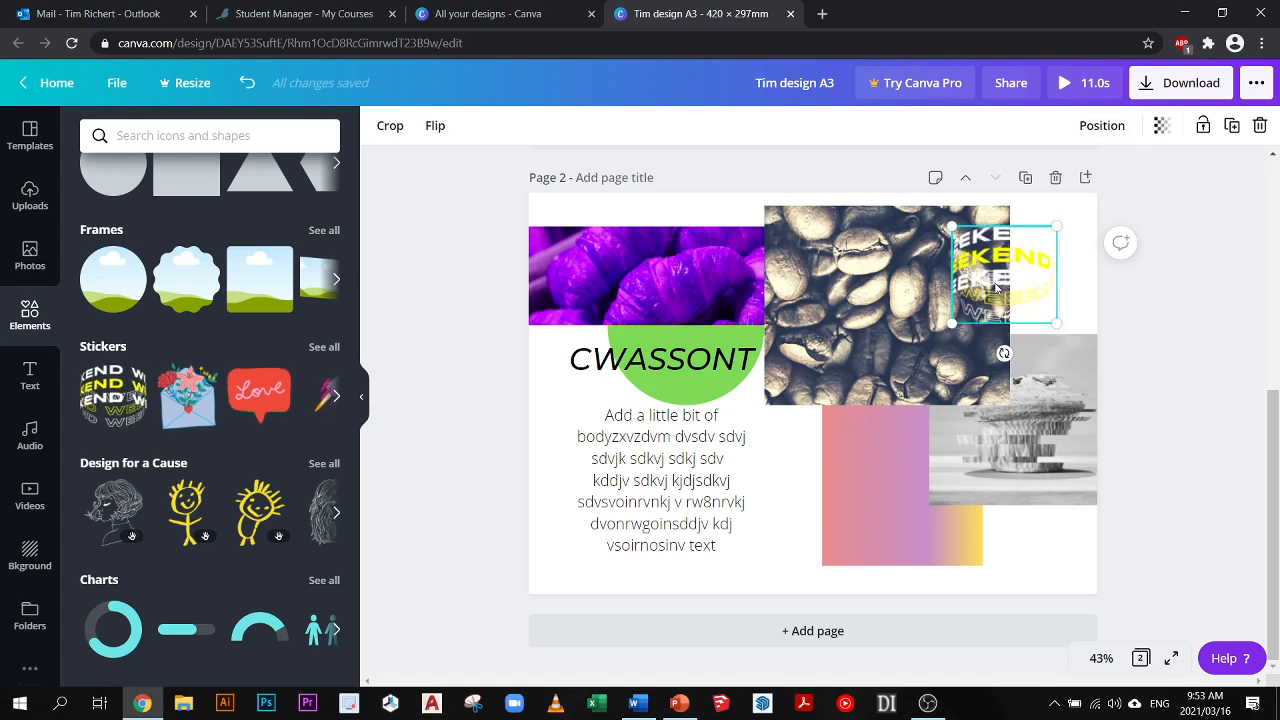
- Check the download file type offered with the animated sticker in place, then delete the sticker from page 2
{"action": "left_click", "coordinate": [1193, 84]}
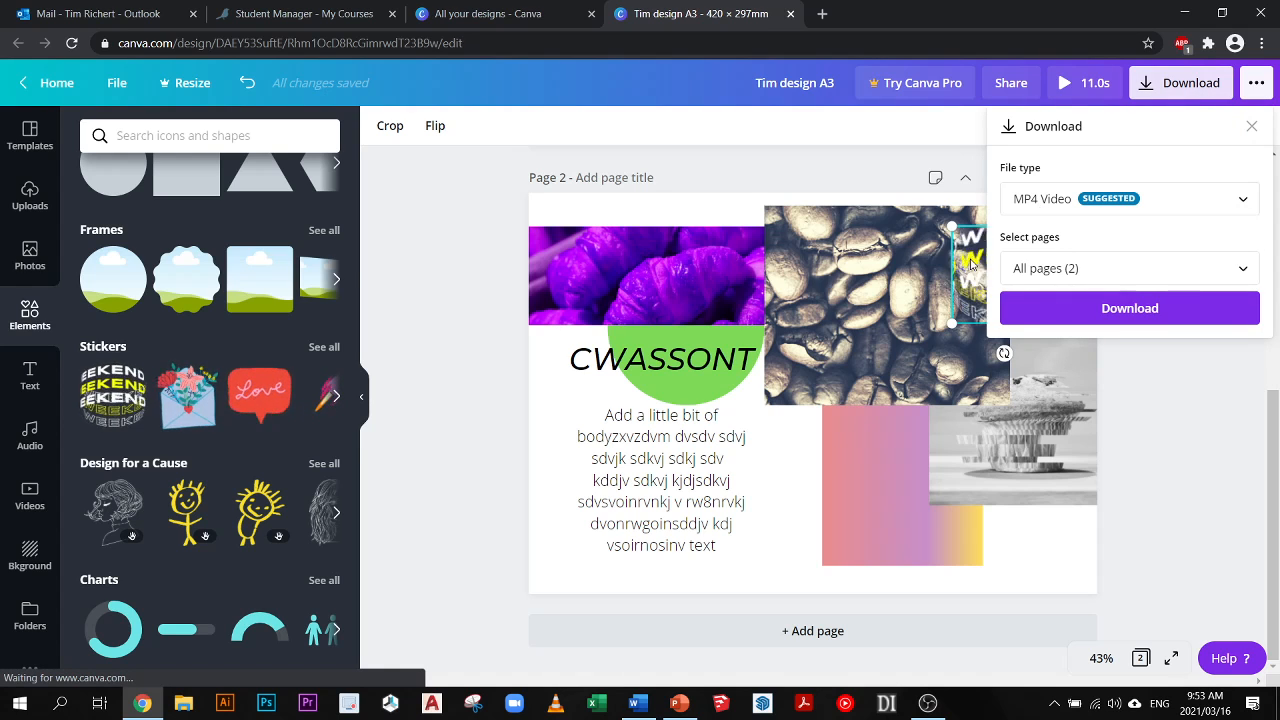
{"action": "left_click", "coordinate": [1193, 428]}
{"action": "left_click", "coordinate": [994, 279]}
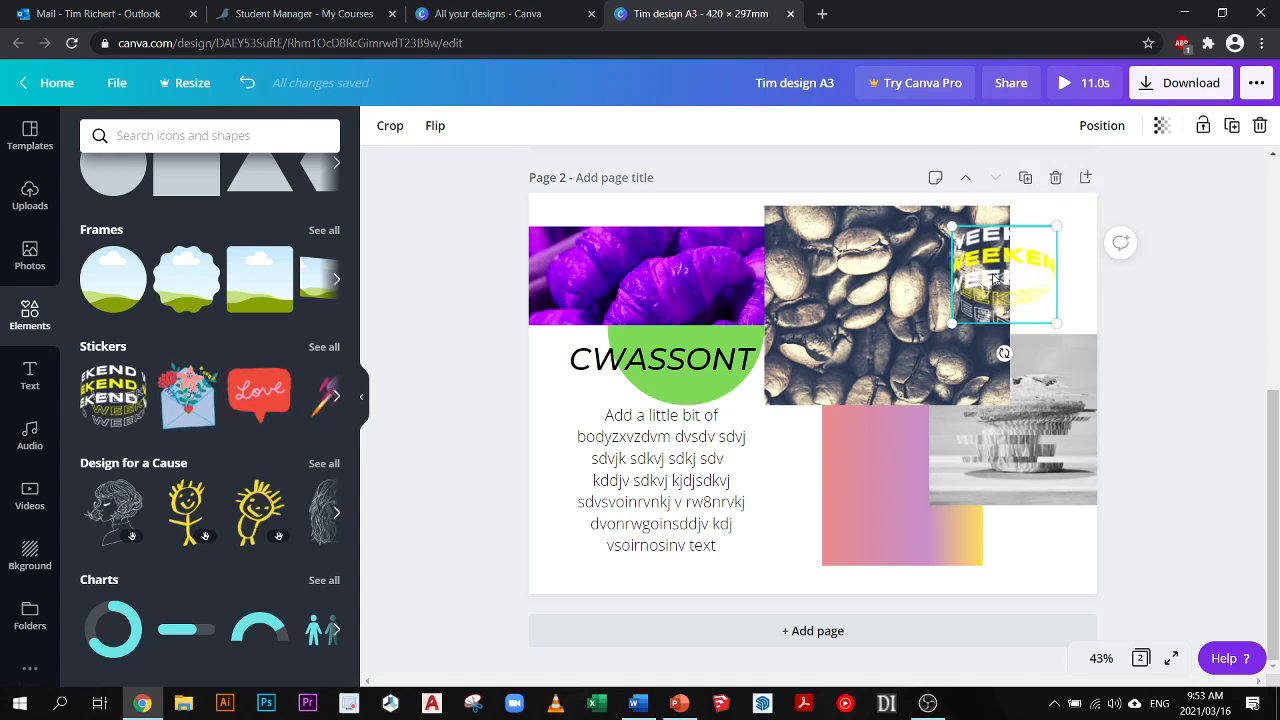
{"action": "key", "text": "Delete"}
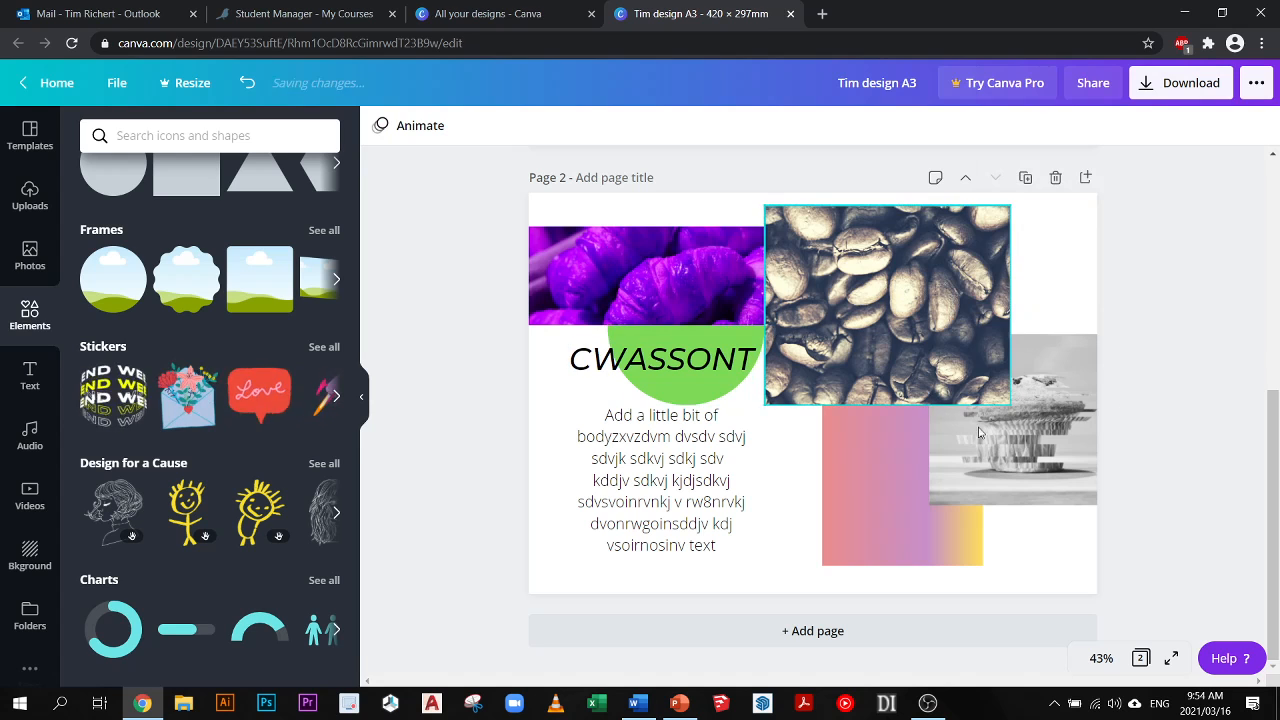
- Open the download settings for the design and show the available file types
{"action": "scroll", "coordinate": [490, 374], "scroll_direction": "up", "scroll_amount": 5}
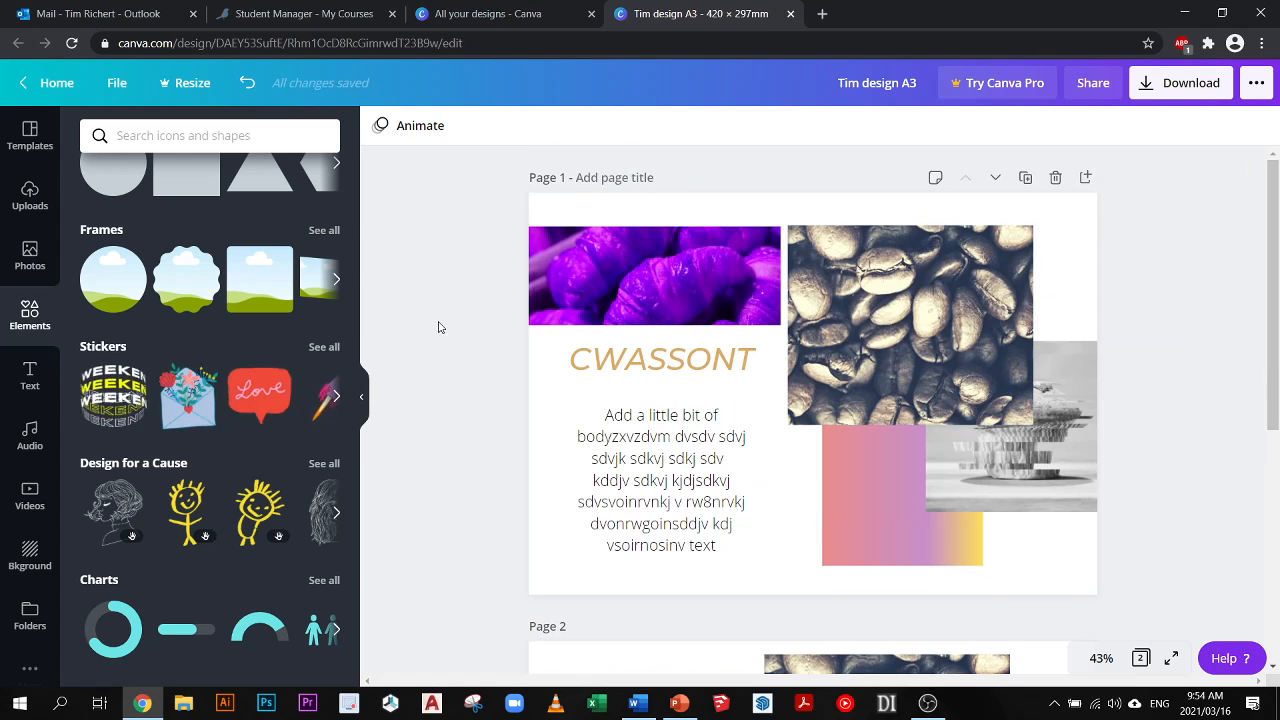
{"action": "left_click", "coordinate": [1165, 88]}
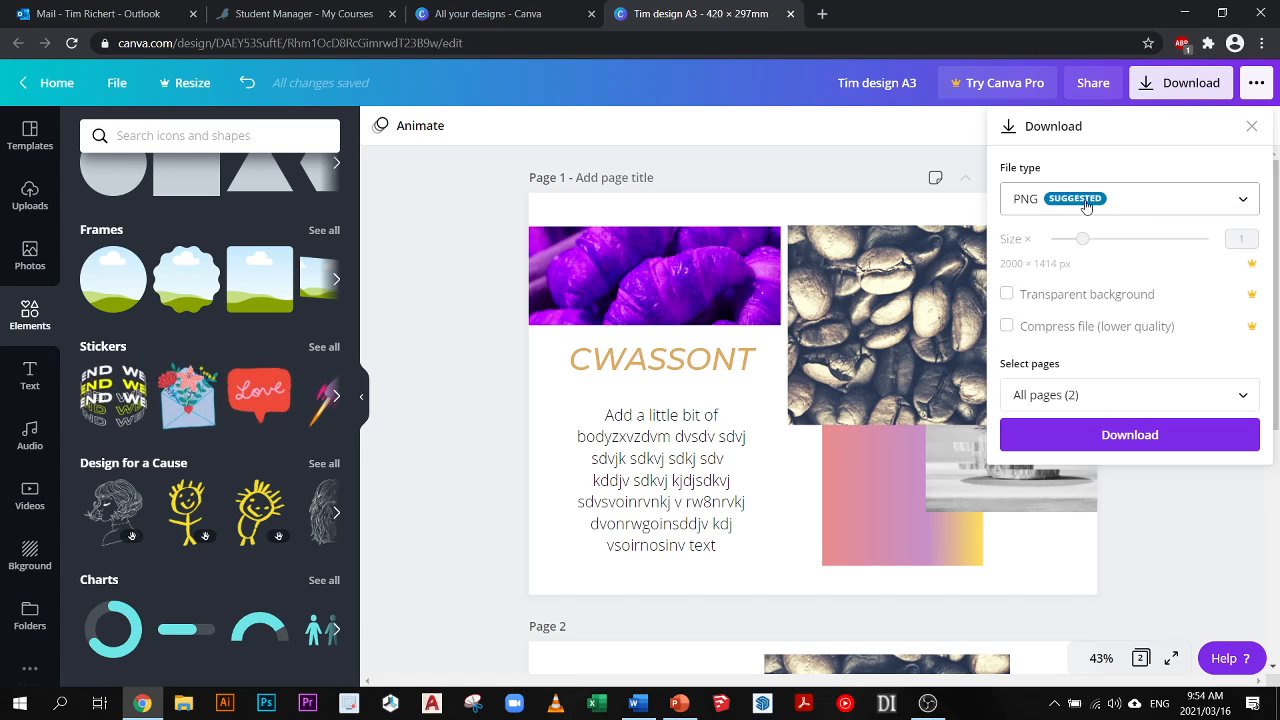
{"action": "left_click", "coordinate": [1220, 200]}
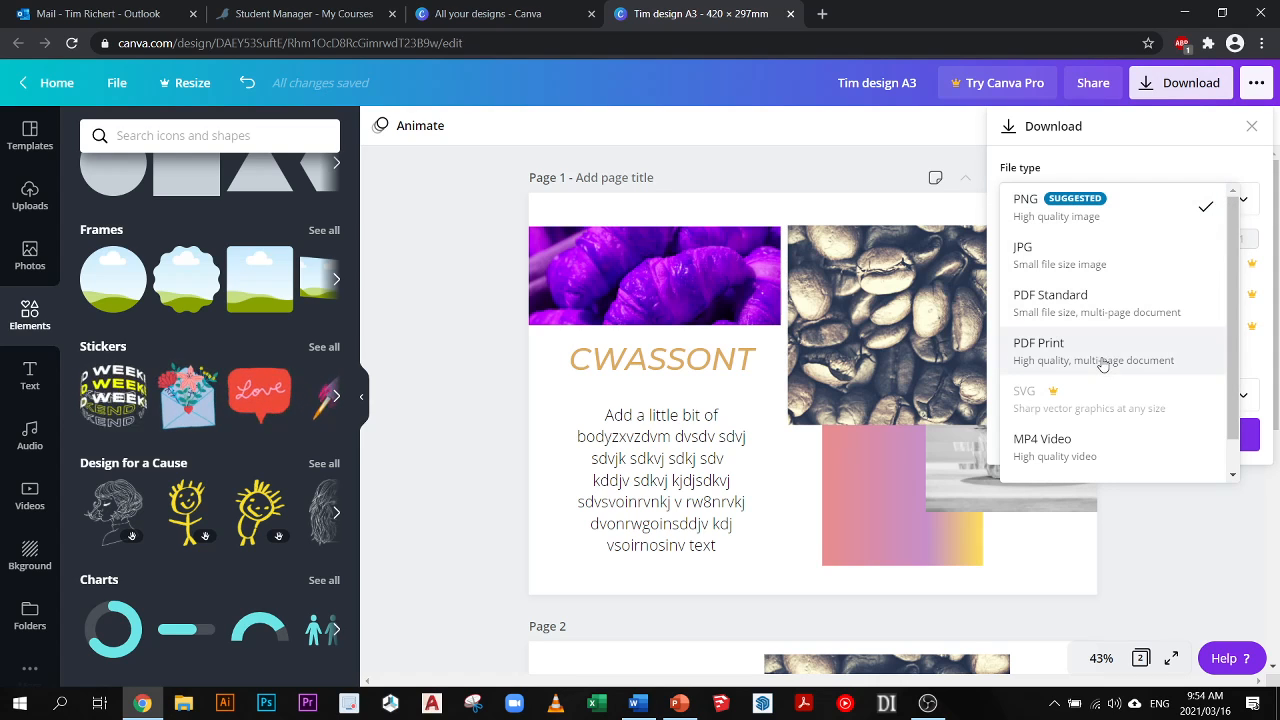
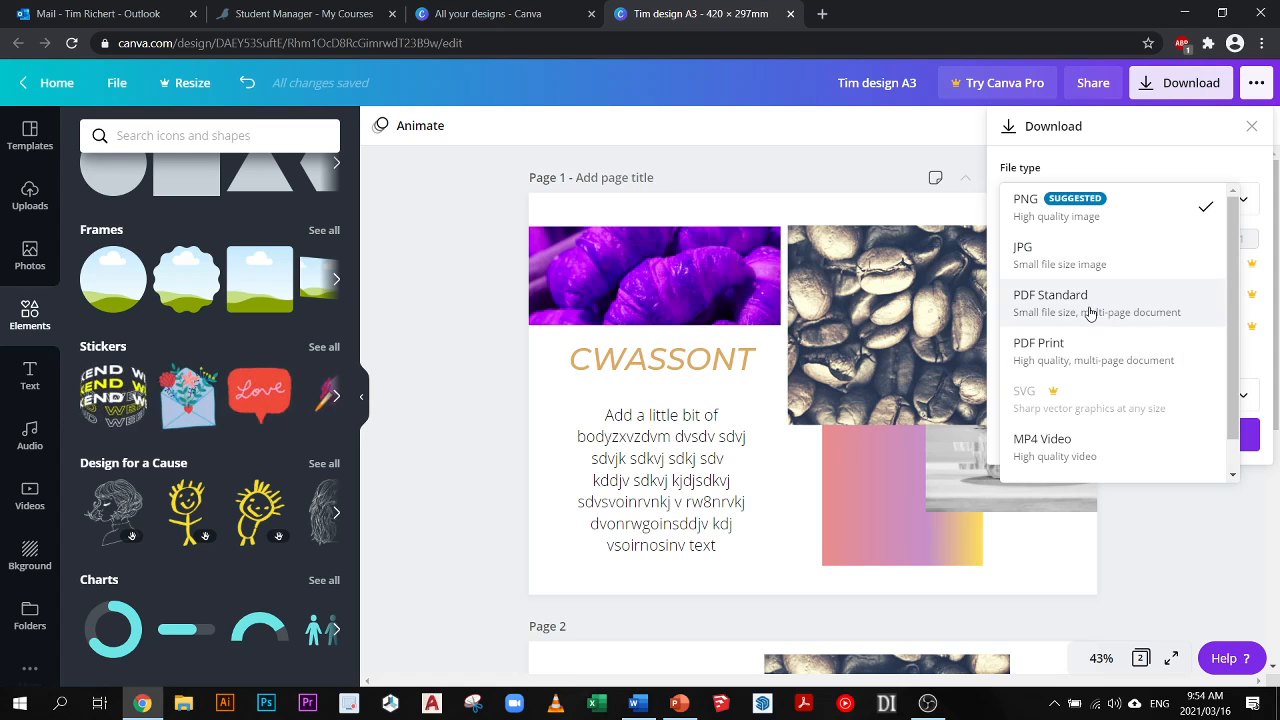
- Download all pages of the design as a PDF Standard file and close the referral dialog
{"action": "left_click", "coordinate": [1093, 310]}
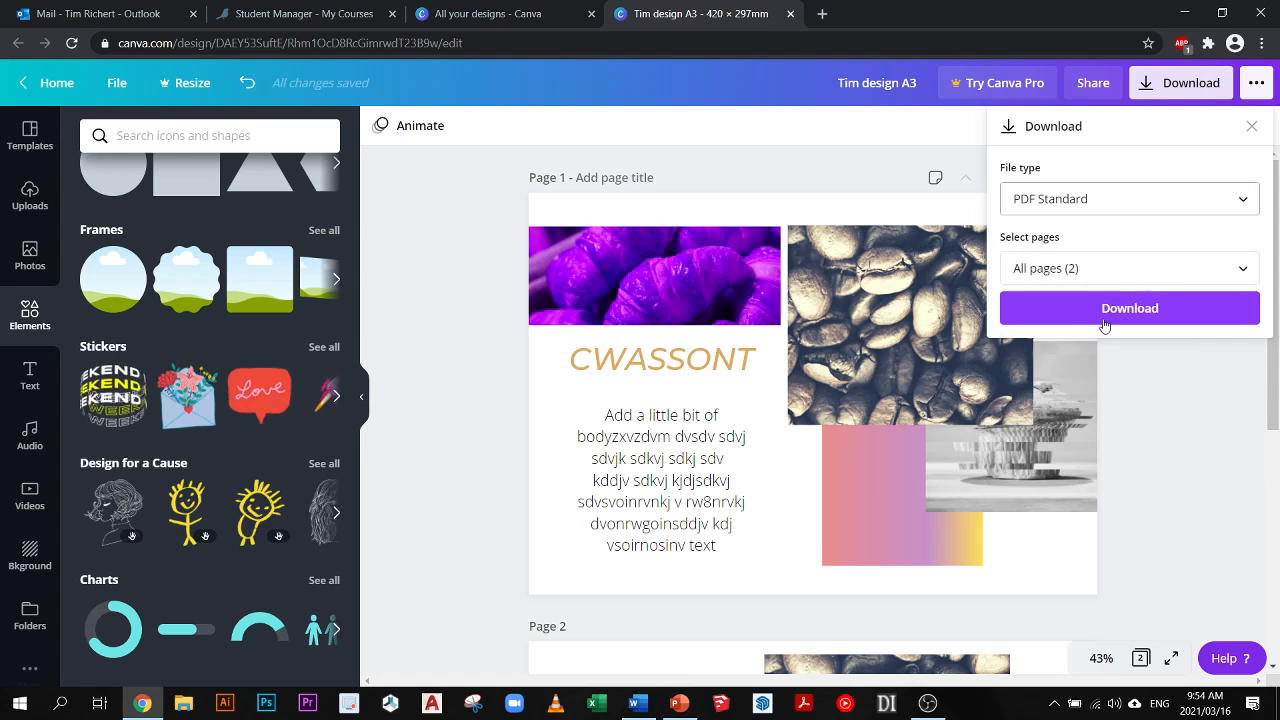
{"action": "left_click", "coordinate": [1074, 272]}
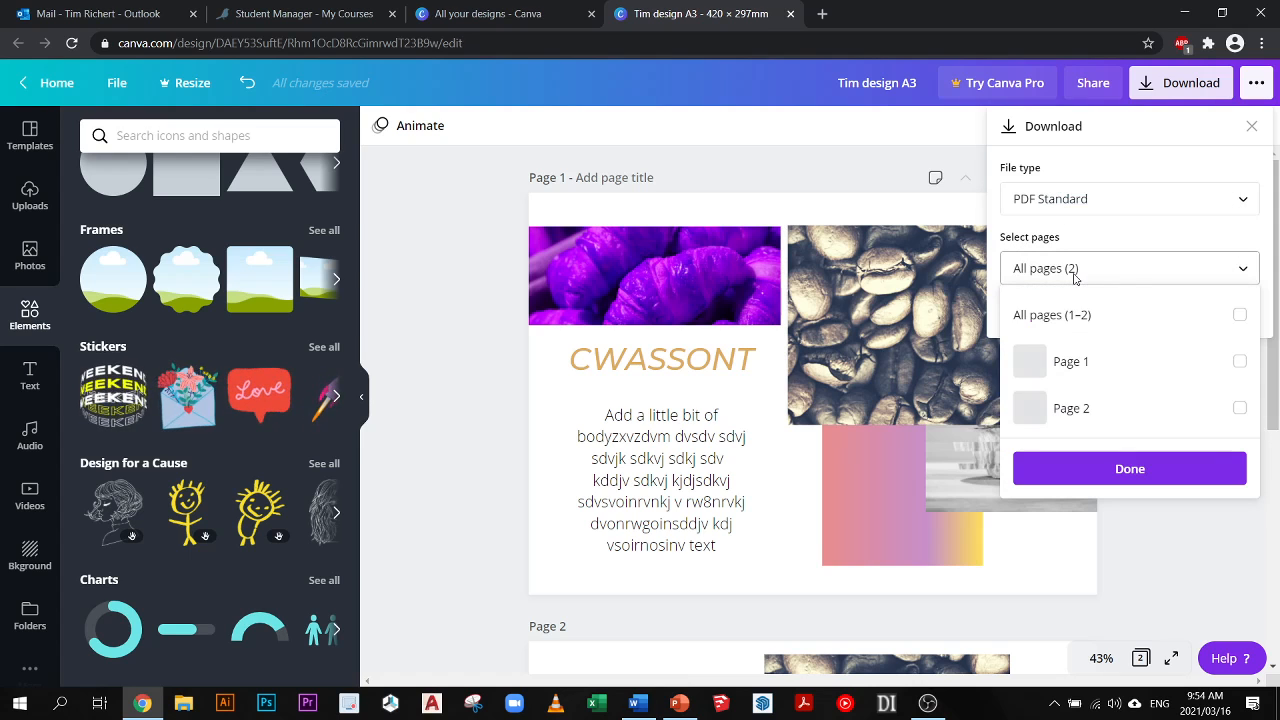
{"action": "left_click", "coordinate": [1238, 364]}
{"action": "left_click", "coordinate": [1238, 407]}
{"action": "left_click", "coordinate": [1243, 363]}
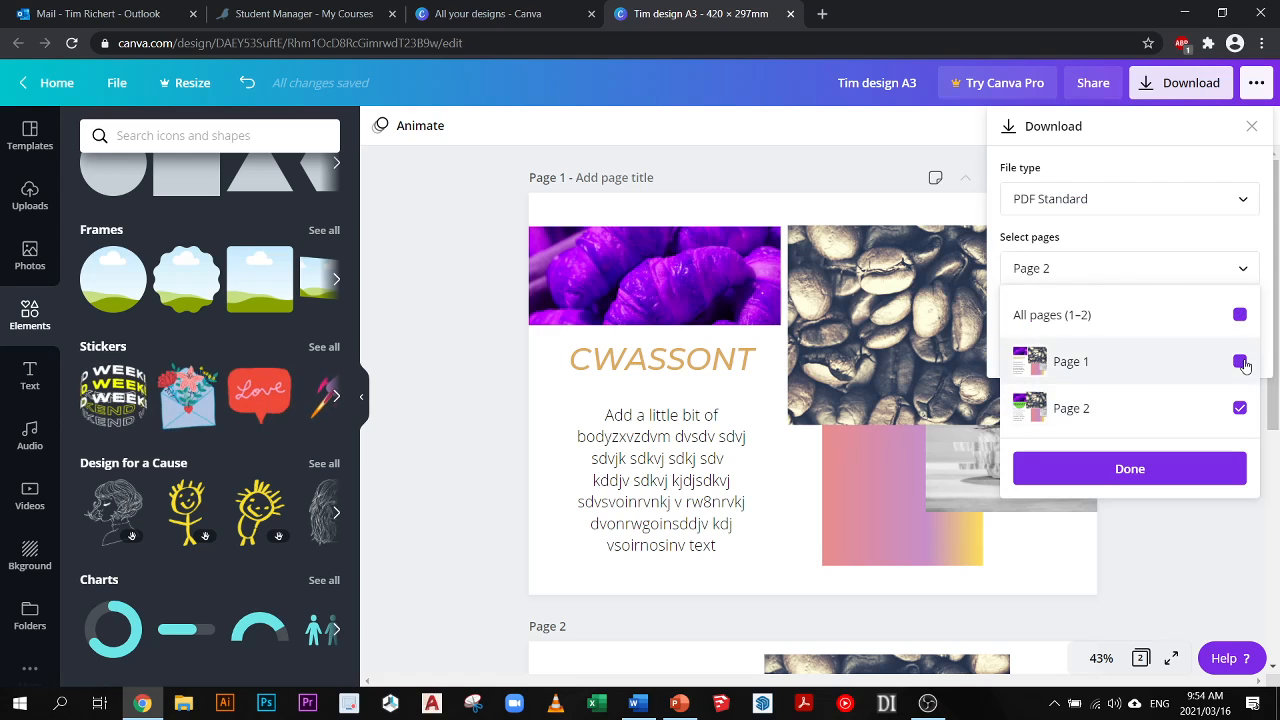
{"action": "left_click", "coordinate": [1240, 409]}
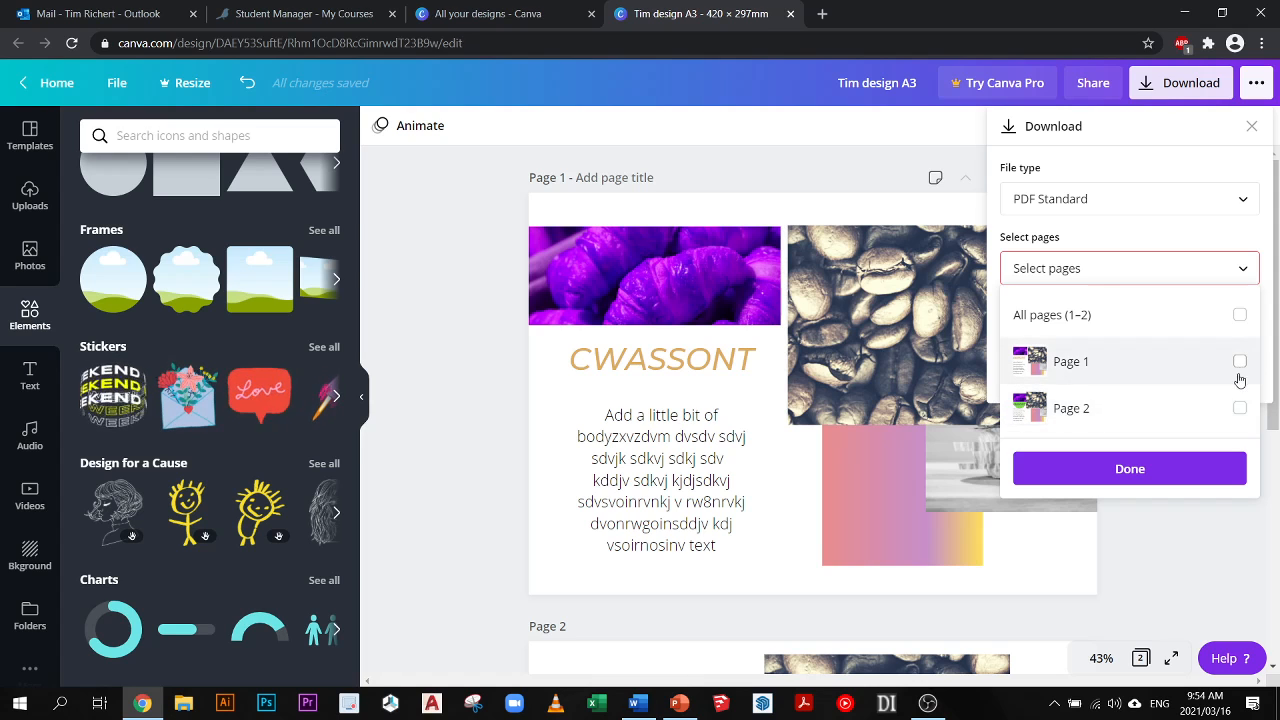
{"action": "left_click", "coordinate": [1239, 316]}
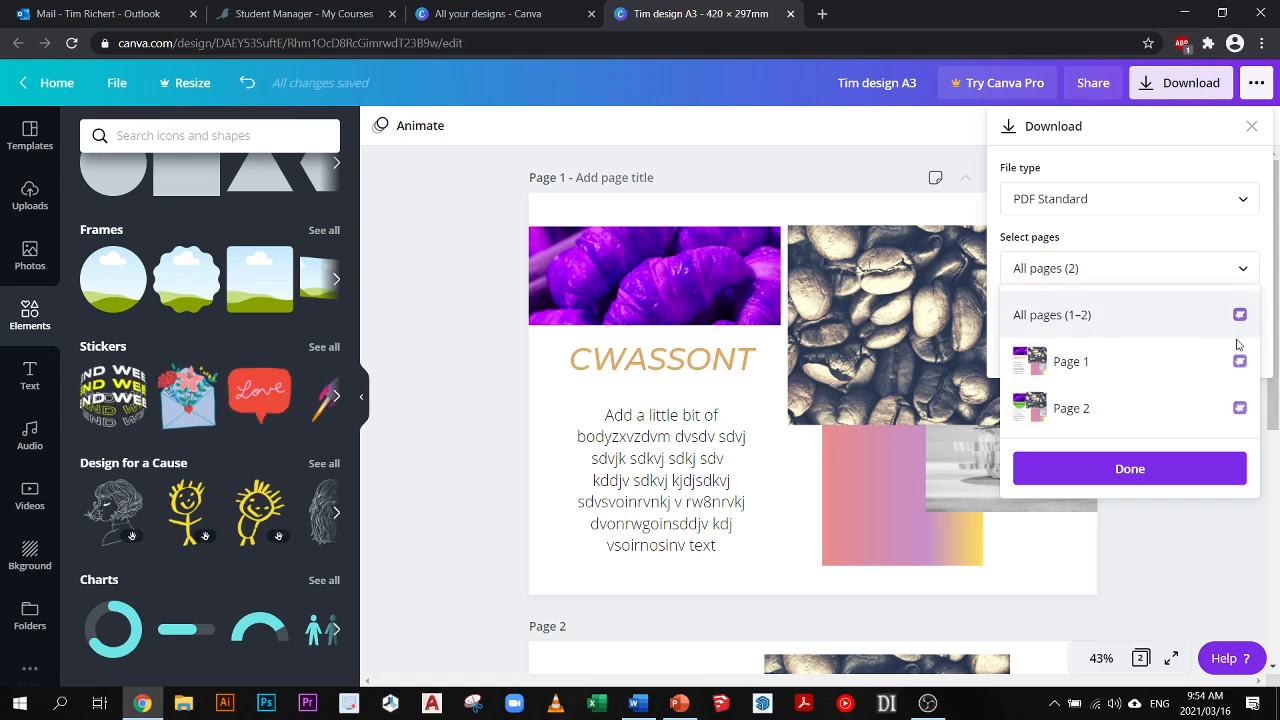
{"action": "left_click", "coordinate": [1132, 470]}
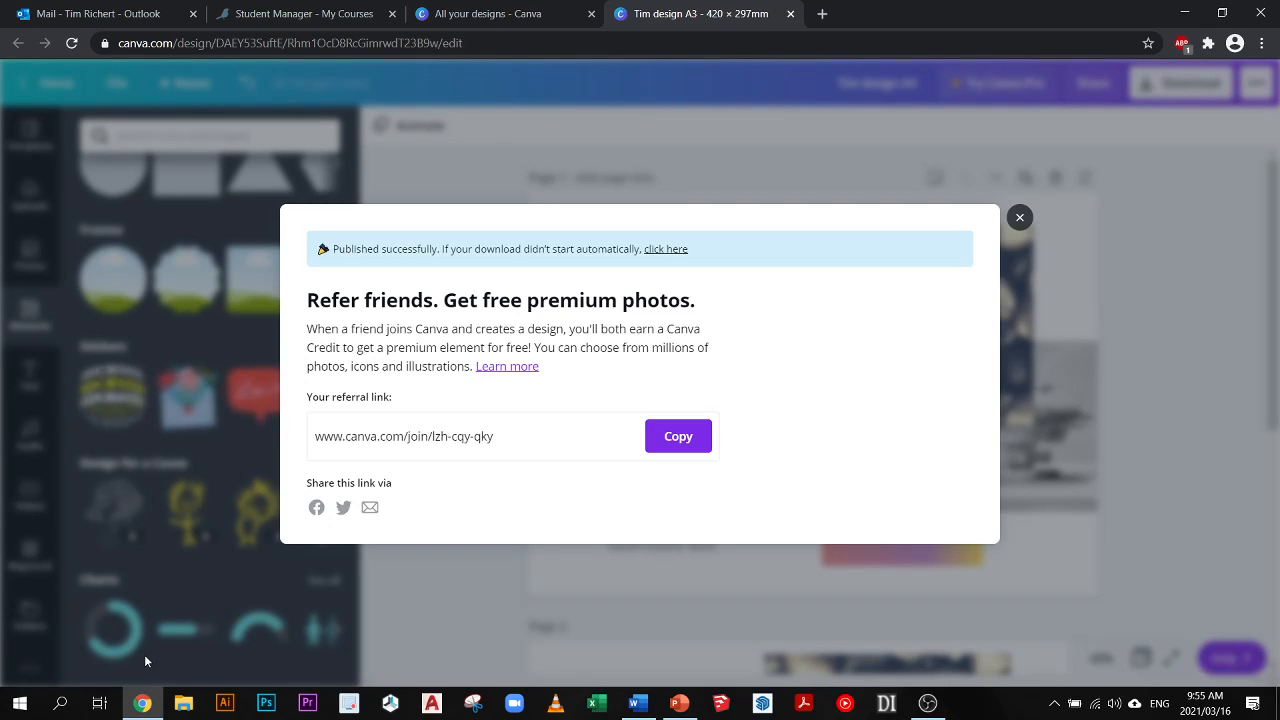
{"action": "left_click", "coordinate": [1021, 204]}
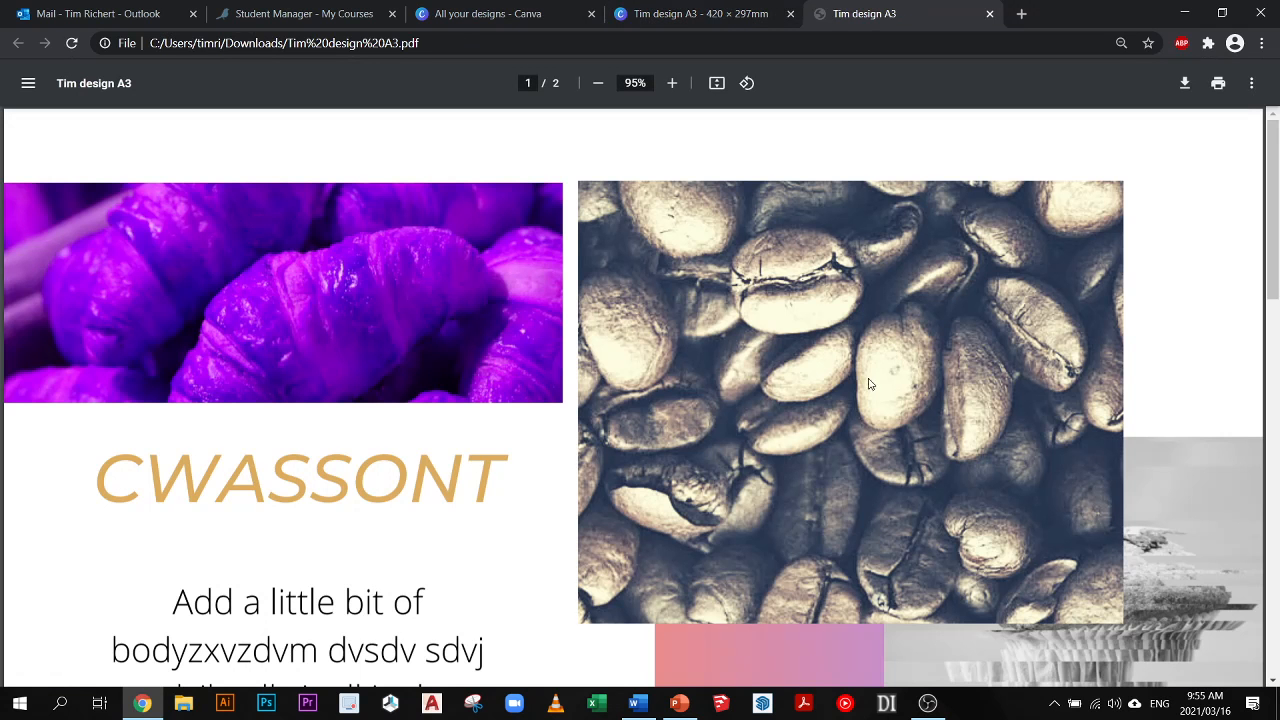
- Look through both pages of the downloaded Tim design A3 PDF, then close it
{"action": "scroll", "coordinate": [895, 343], "scroll_direction": "down", "scroll_amount": 10}
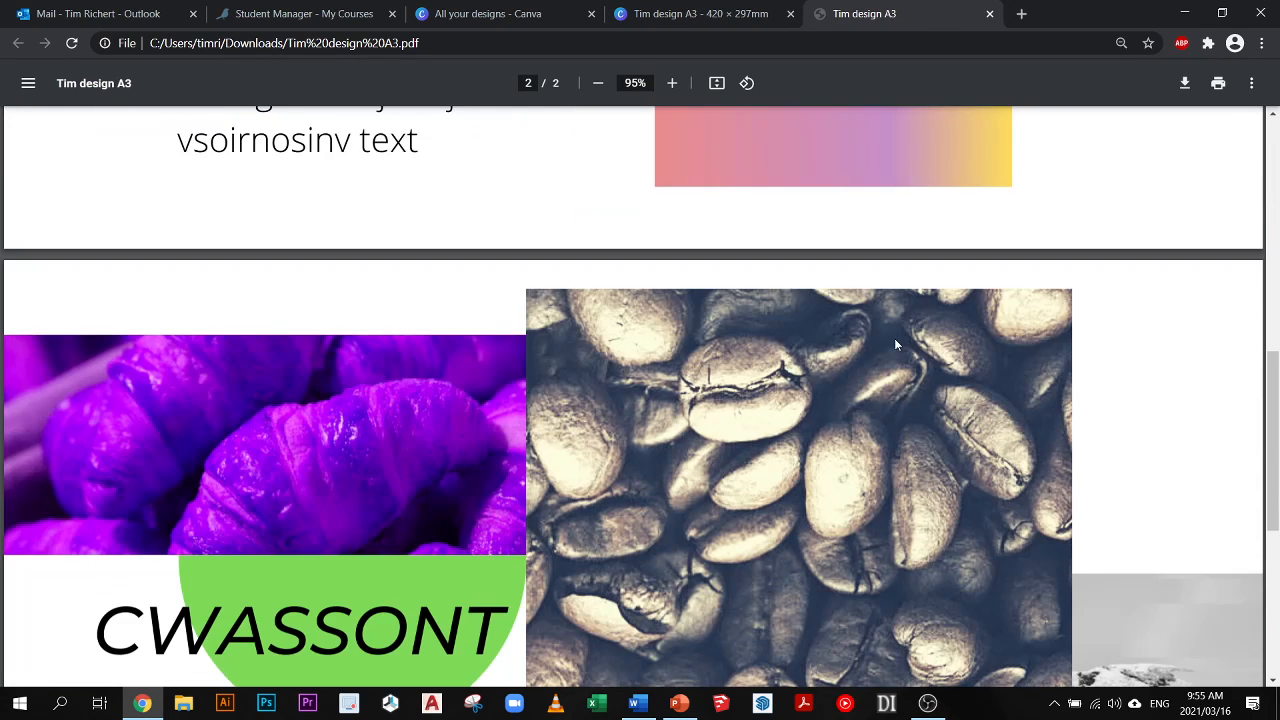
{"action": "scroll", "coordinate": [895, 343], "scroll_direction": "up", "scroll_amount": 5}
{"action": "scroll", "coordinate": [895, 343], "scroll_direction": "up", "scroll_amount": 4}
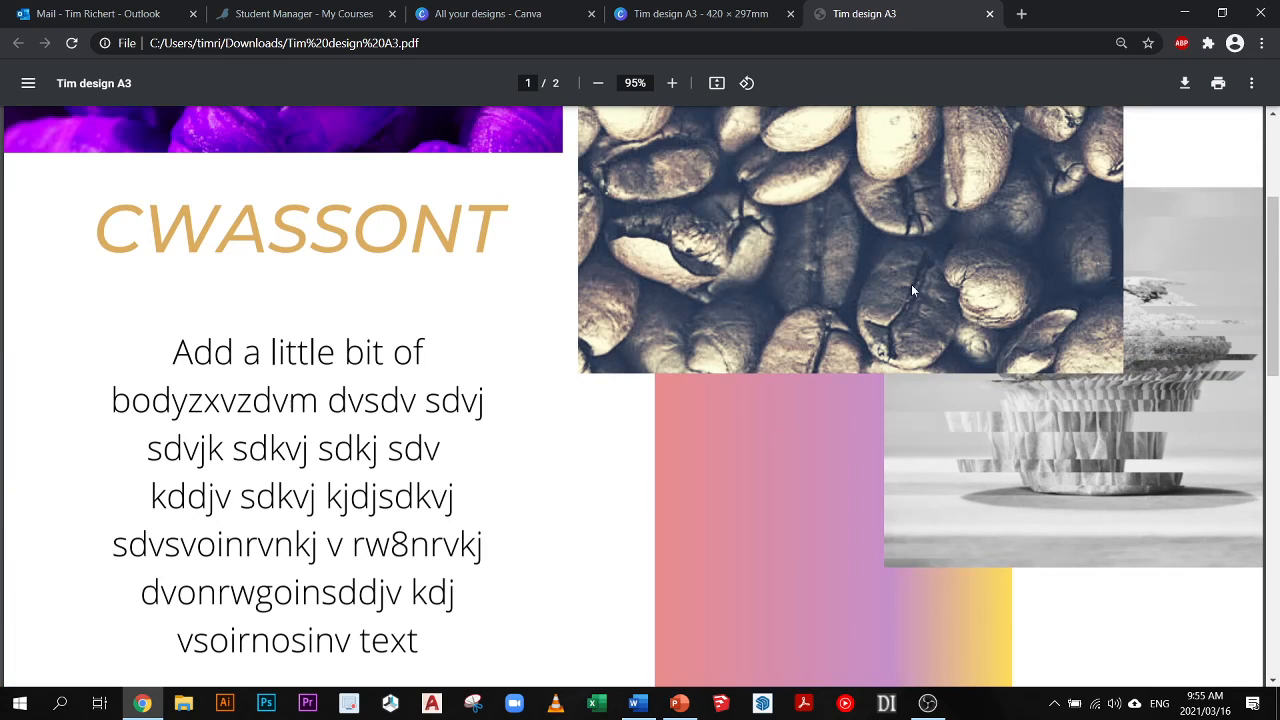
{"action": "left_click", "coordinate": [990, 14]}
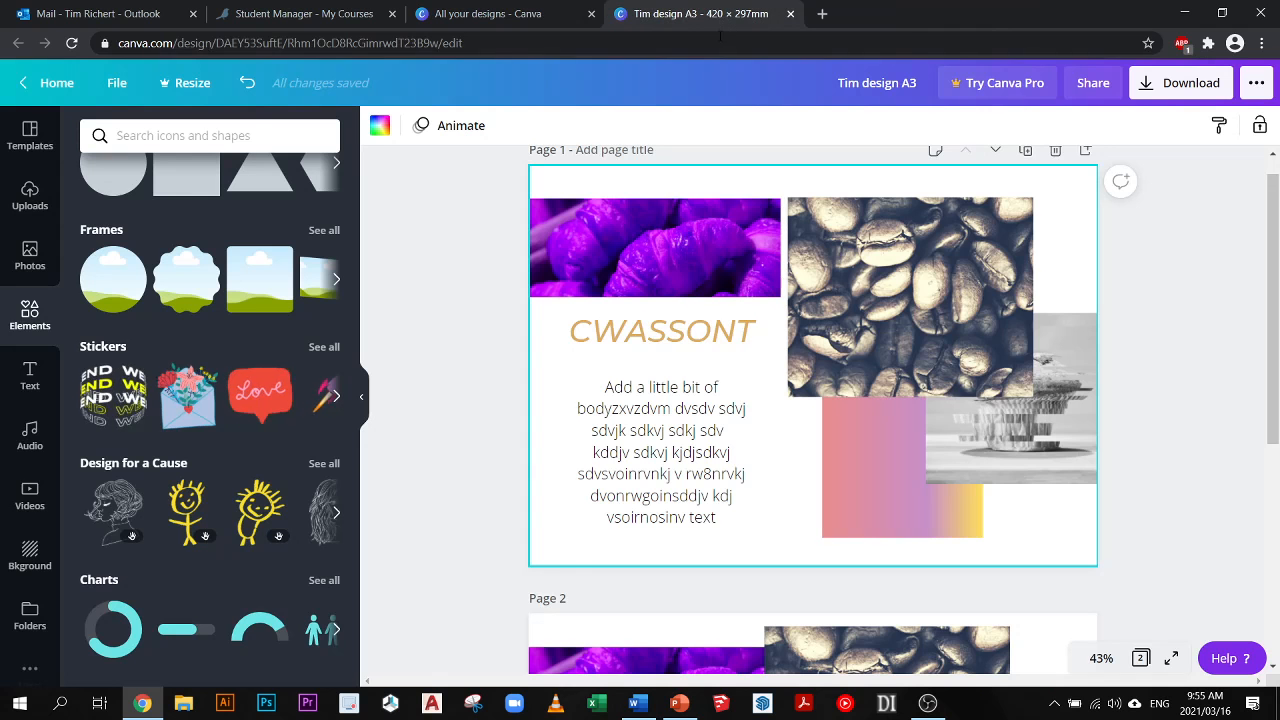
- Check the JPG options in the design's download settings, then close the settings without downloading
{"action": "left_click", "coordinate": [1212, 84]}
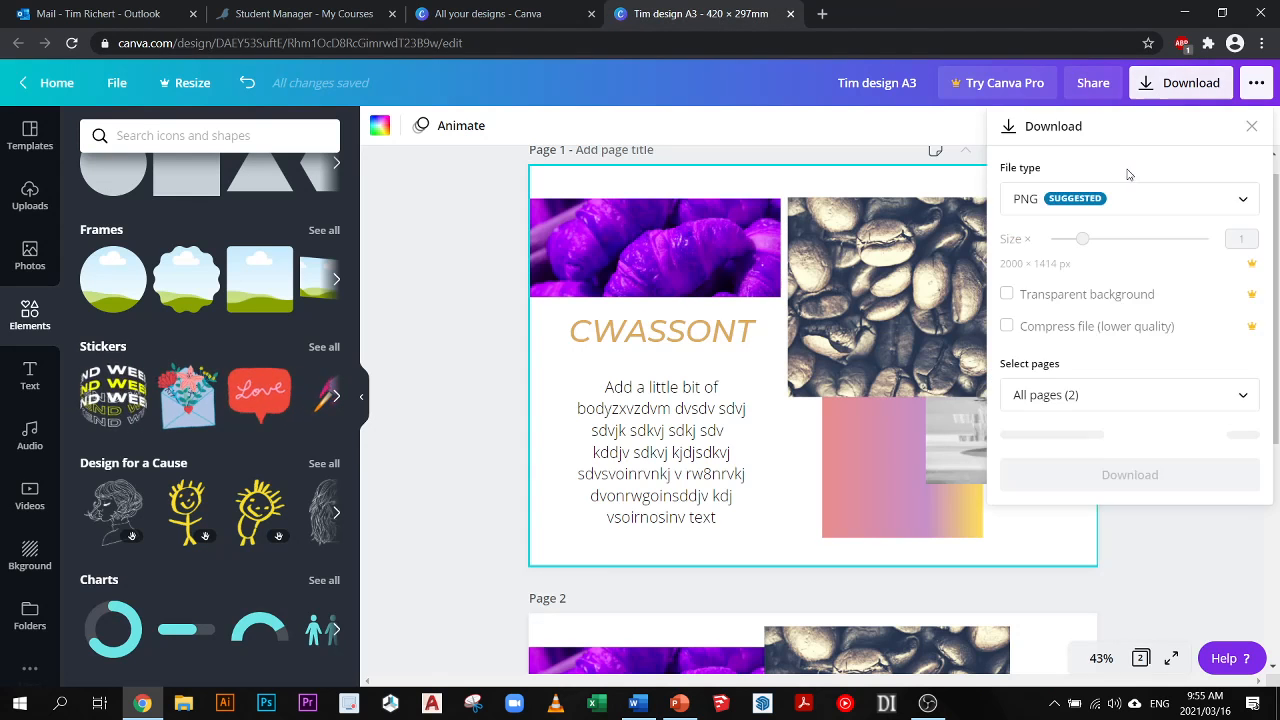
{"action": "left_click", "coordinate": [1147, 201]}
{"action": "left_click", "coordinate": [1062, 250]}
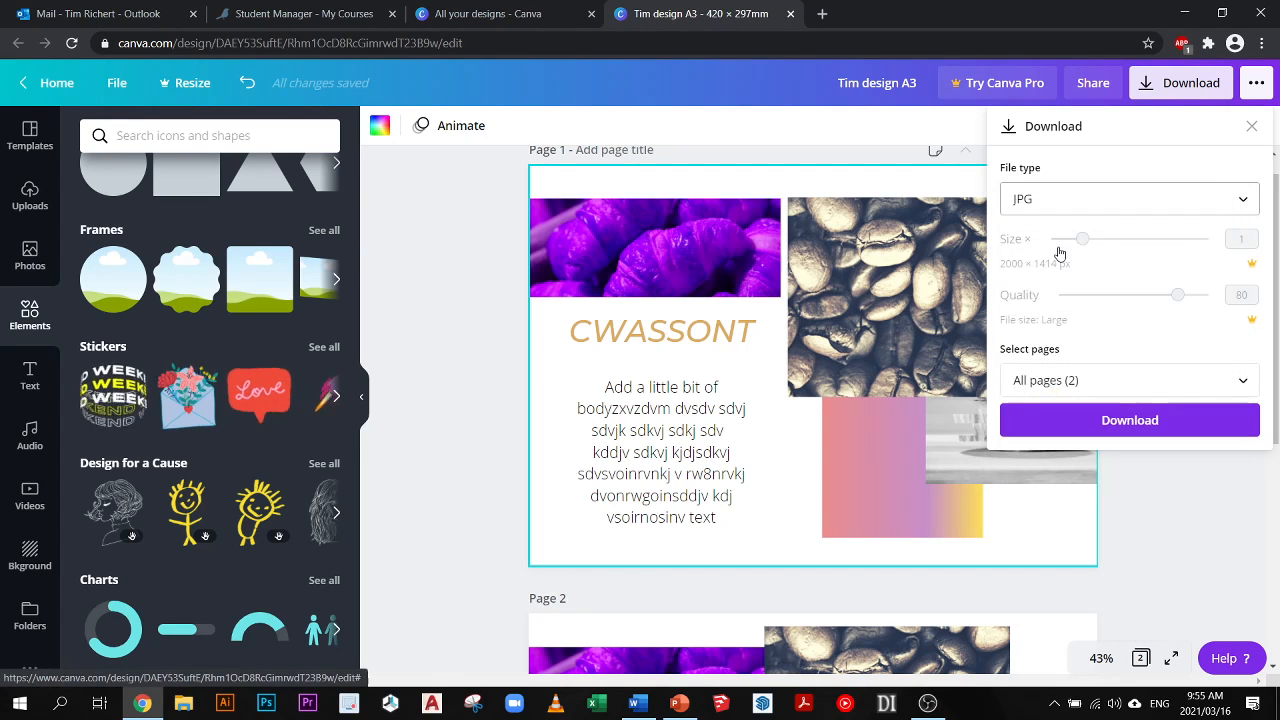
{"action": "left_click", "coordinate": [431, 261]}
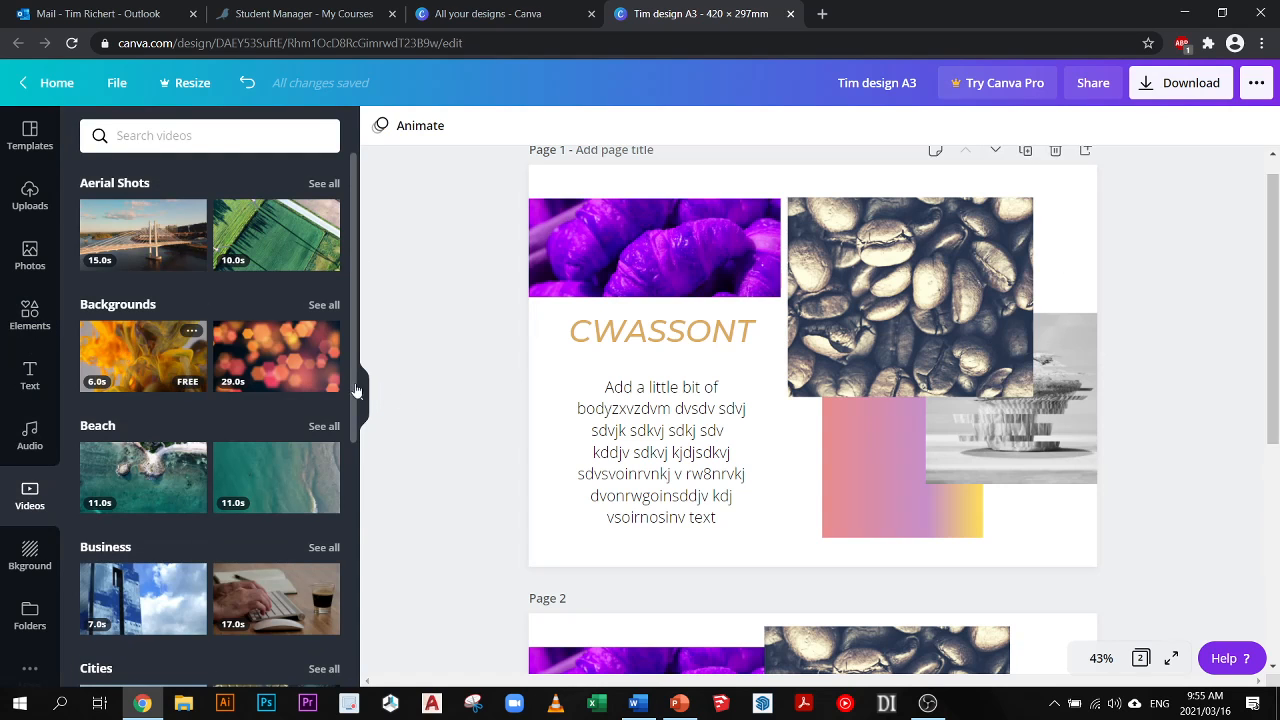
- Try the 6.0s orange ink background video on page 1, then delete it from the page
{"action": "left_click_drag", "start_coordinate": [143, 355], "coordinate": [648, 388]}
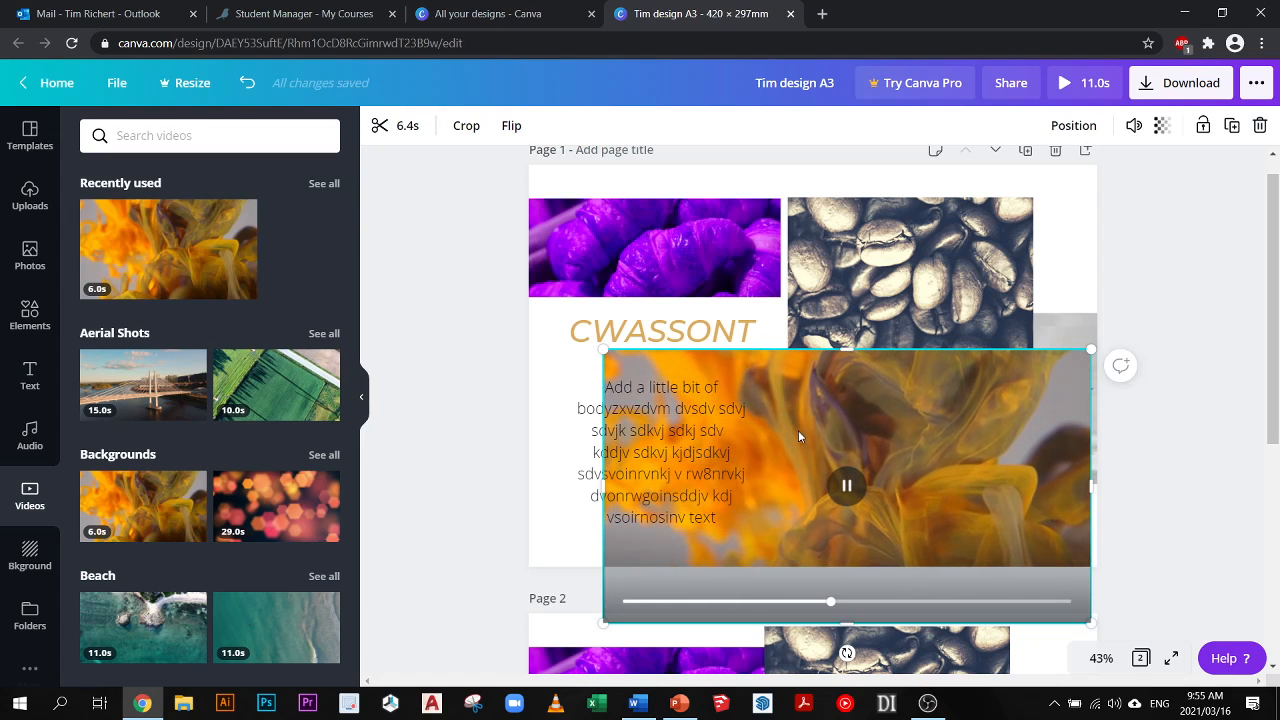
{"action": "key", "text": "Delete"}
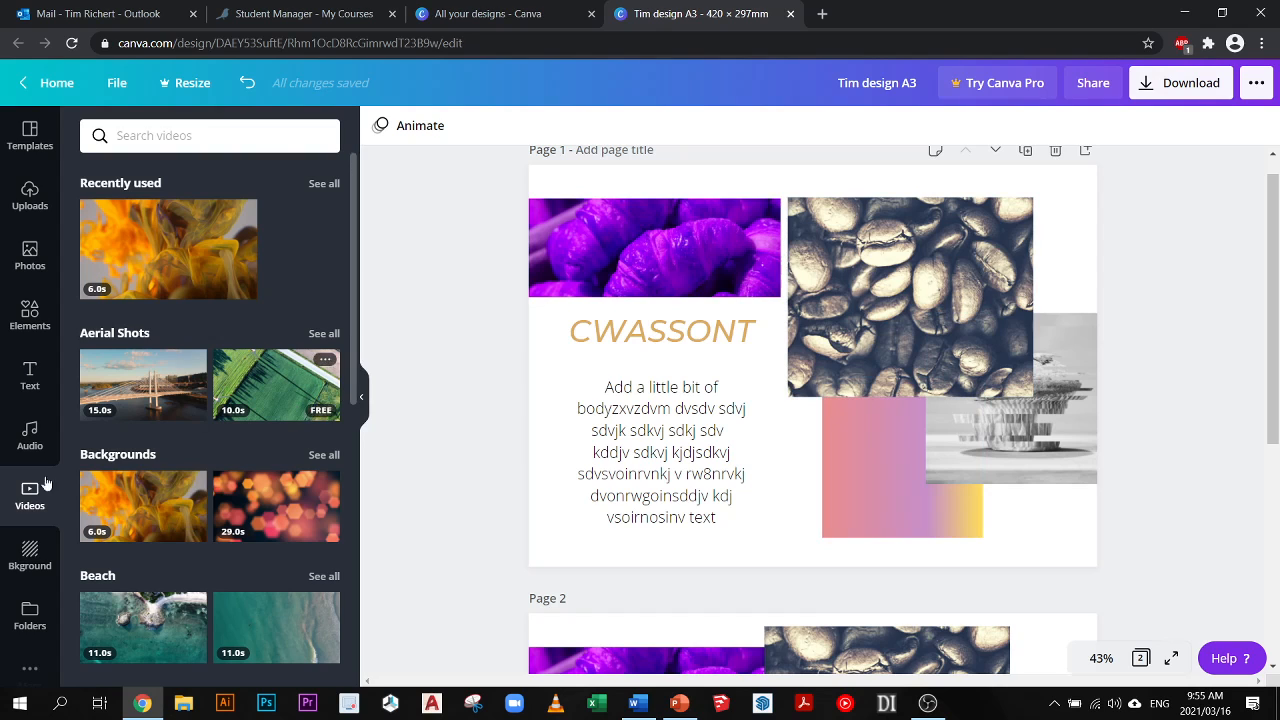
- Try the plain red background on page 1, then replace it with the blurred sunset gradient background
{"action": "scroll", "coordinate": [27, 520], "scroll_direction": "down", "scroll_amount": 1}
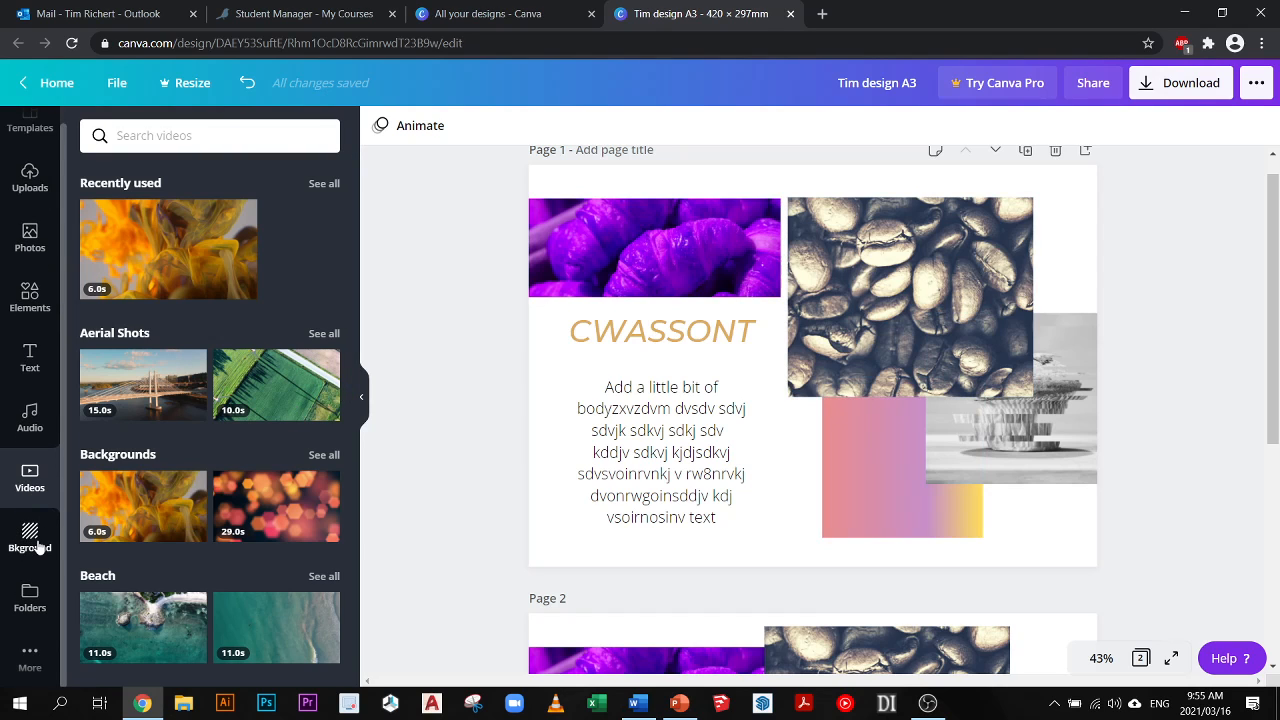
{"action": "left_click", "coordinate": [30, 538]}
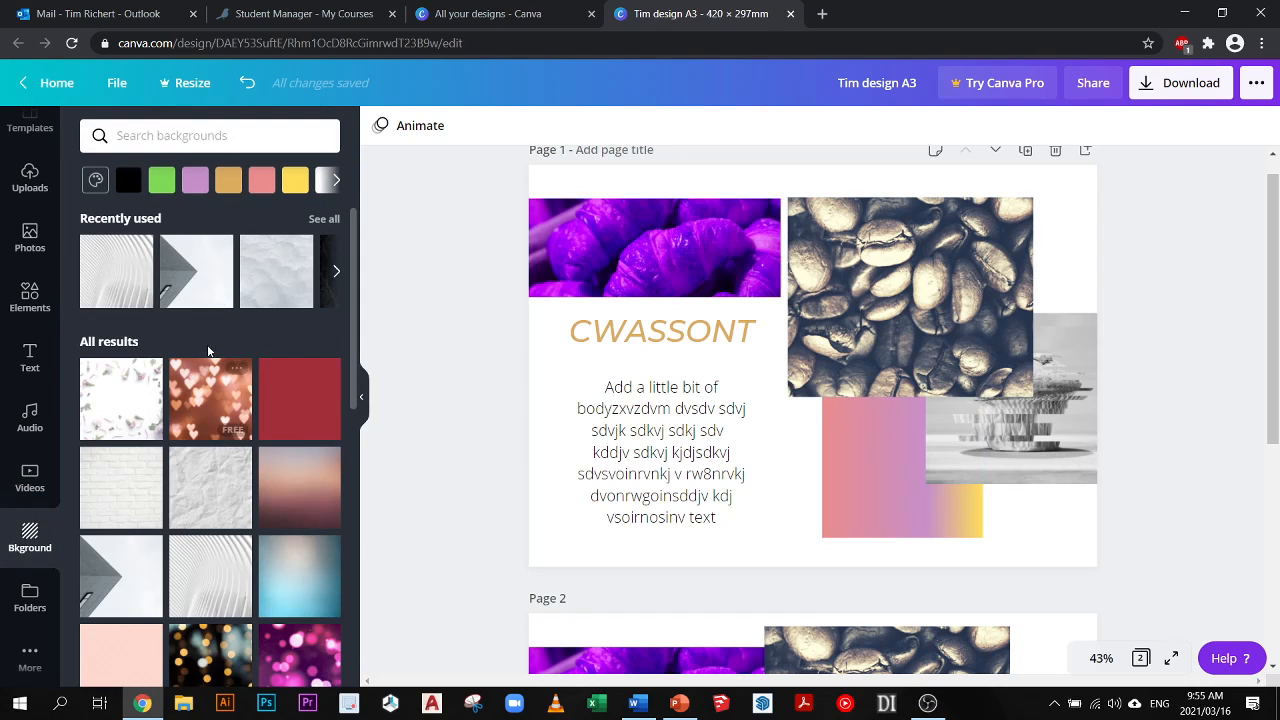
{"action": "left_click", "coordinate": [293, 401]}
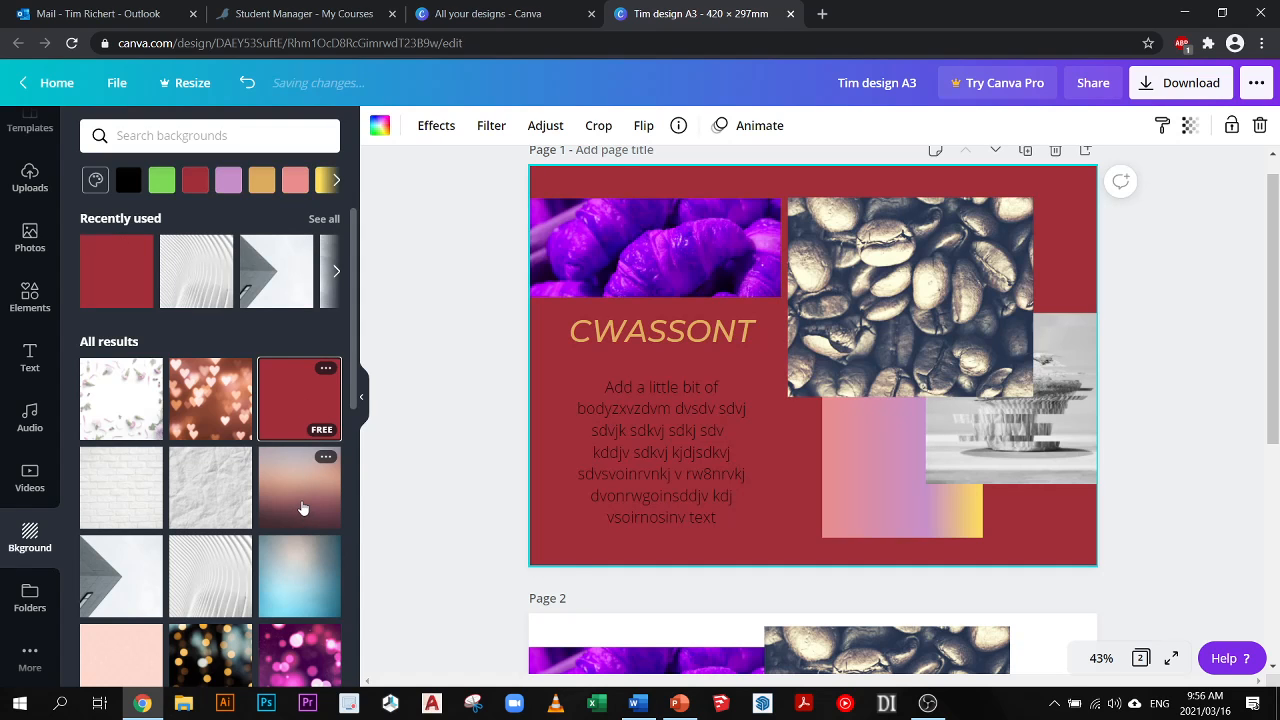
{"action": "left_click", "coordinate": [305, 510]}
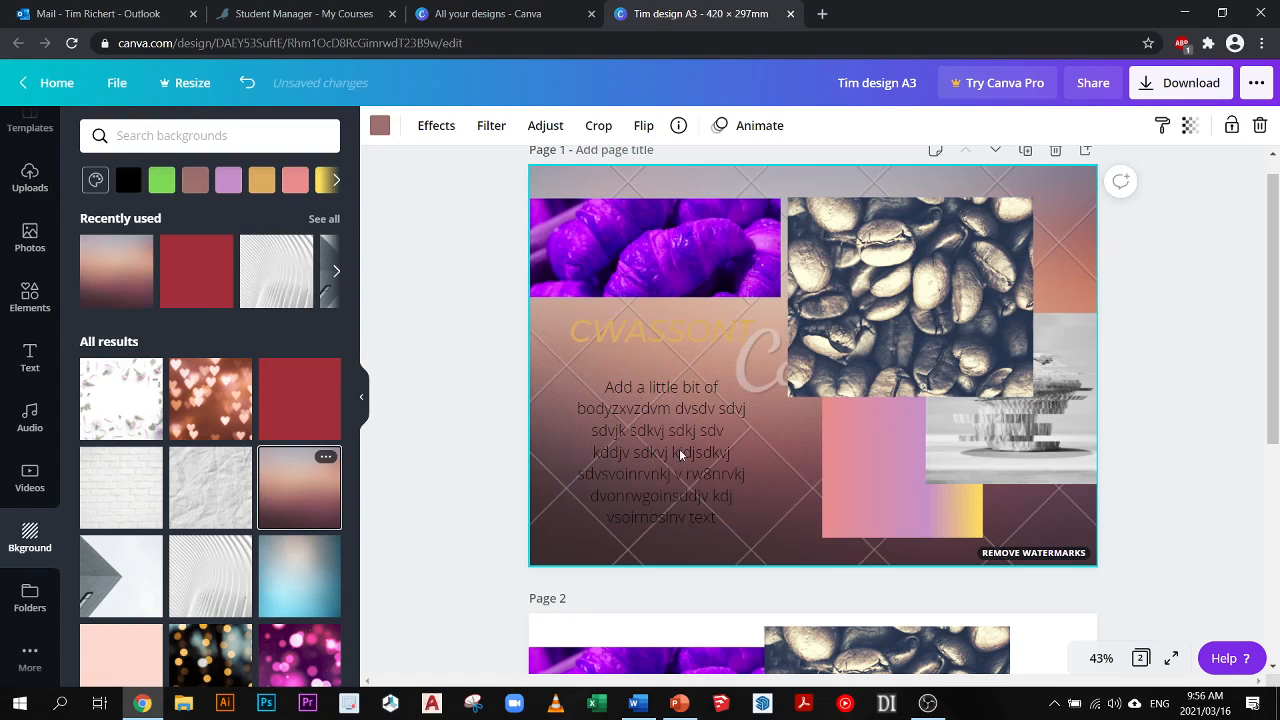
{"action": "scroll", "coordinate": [512, 415], "scroll_direction": "up", "scroll_amount": 1}
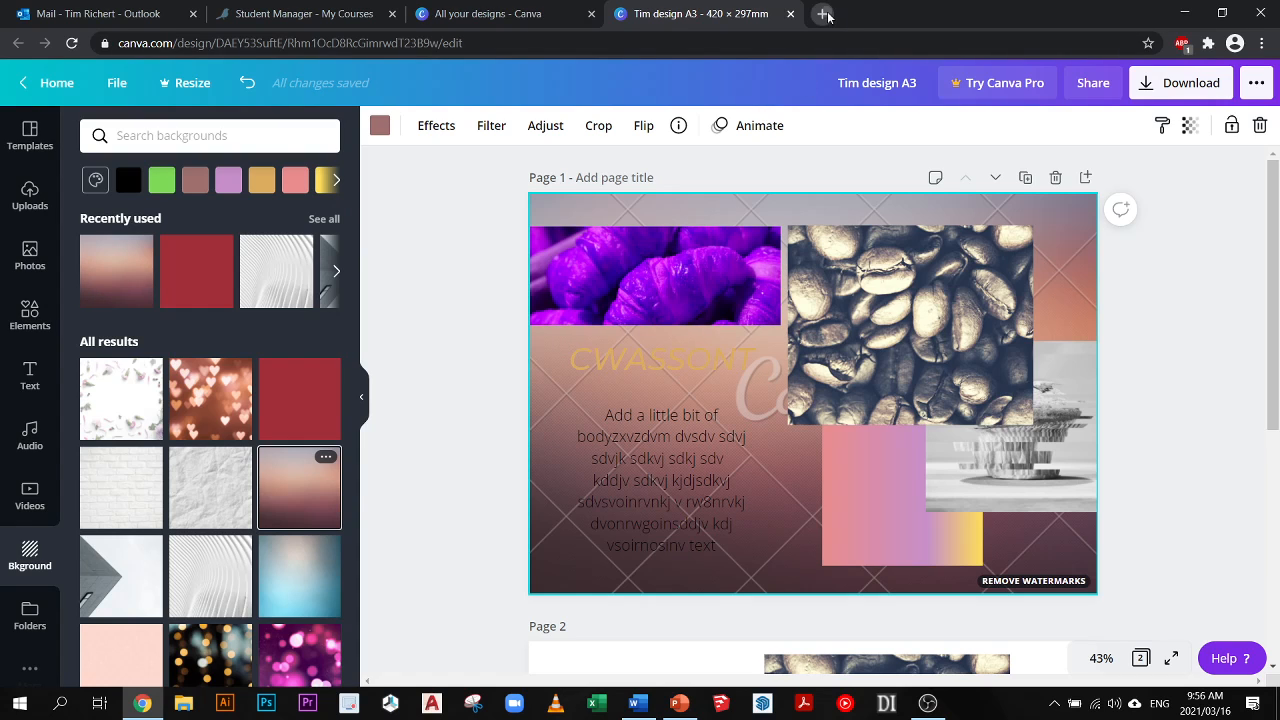
- Search Google Images for "racoon" in a new browser tab and open the waving raccoon picture from The Times
{"action": "key", "text": "ctrl+t"}
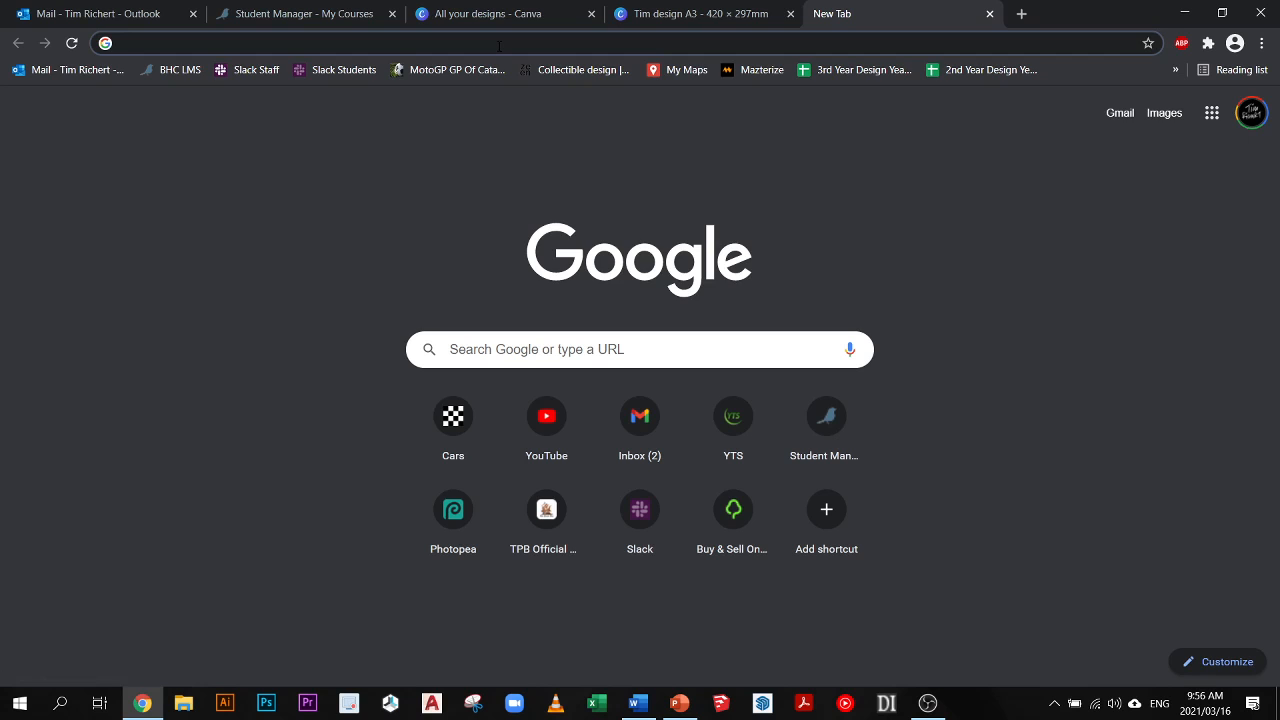
{"action": "type", "text": "racoon"}
{"action": "key", "text": "Return"}
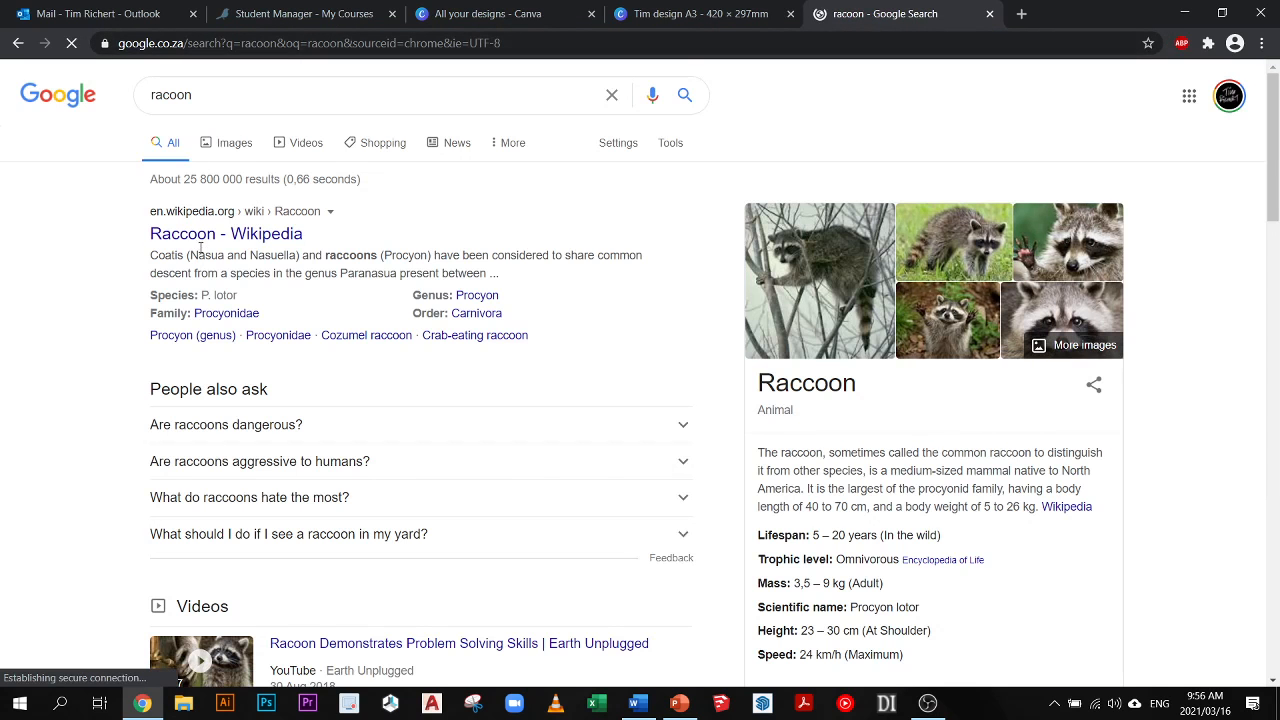
{"action": "left_click", "coordinate": [232, 143]}
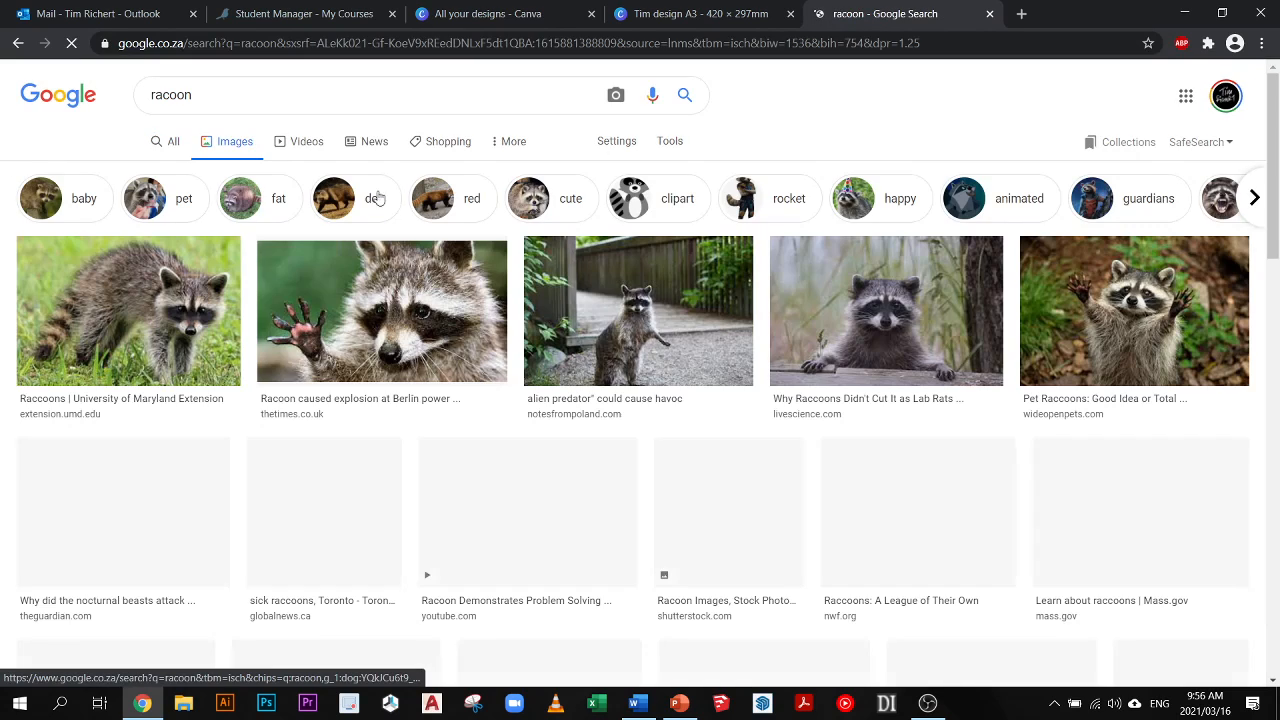
{"action": "left_click", "coordinate": [358, 342]}
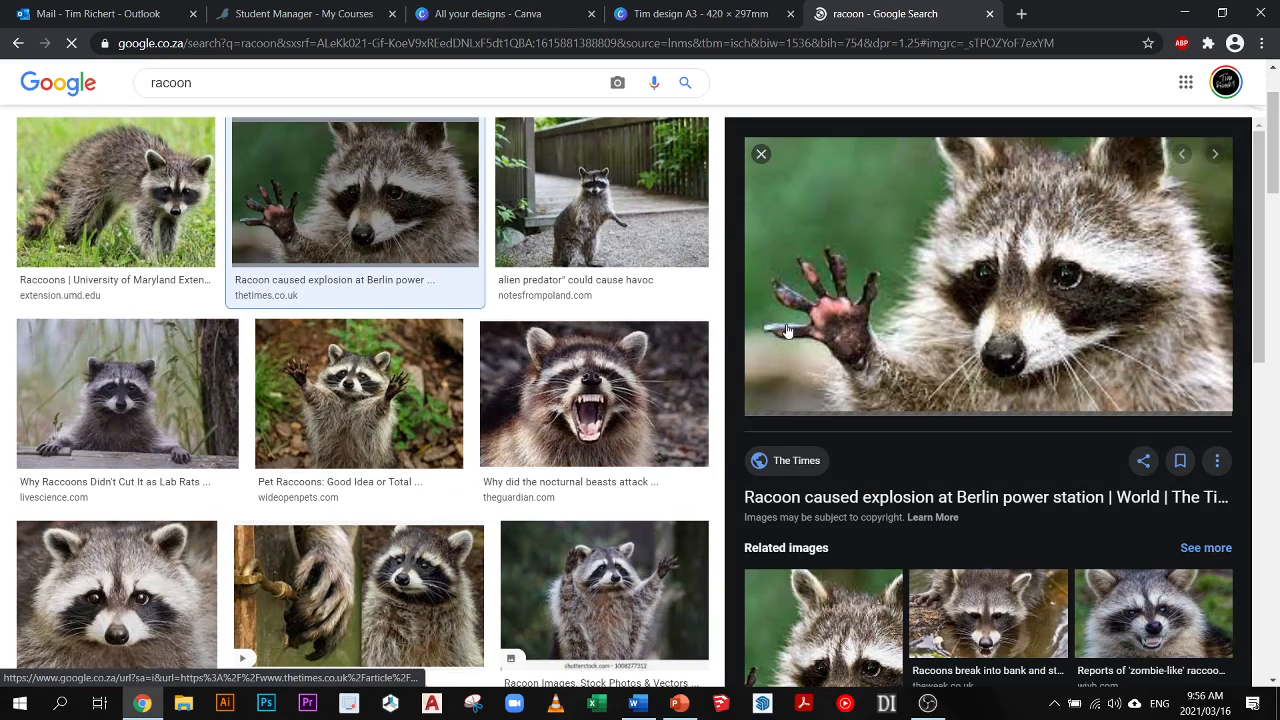
- Save the waving raccoon picture to the Desktop as a JPEG under its suggested file name
{"action": "right_click", "coordinate": [955, 268]}
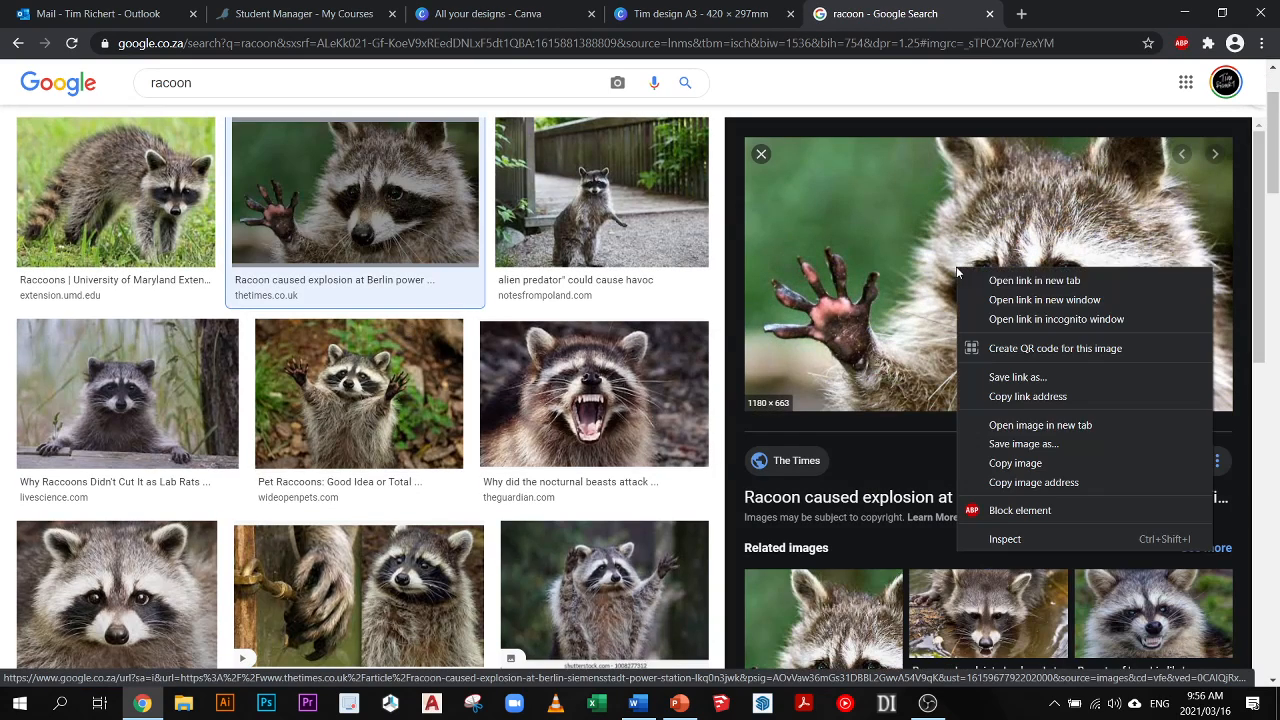
{"action": "left_click", "coordinate": [1018, 463]}
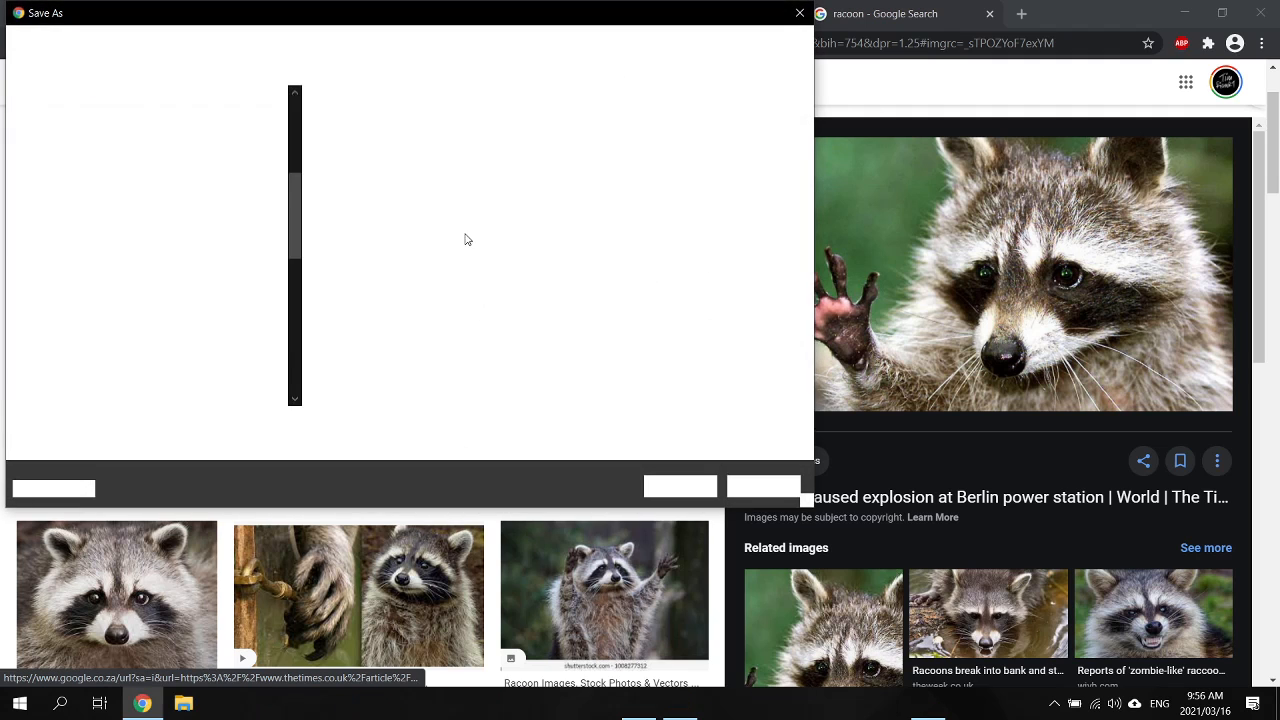
{"action": "left_click_drag", "start_coordinate": [293, 278], "coordinate": [303, 103]}
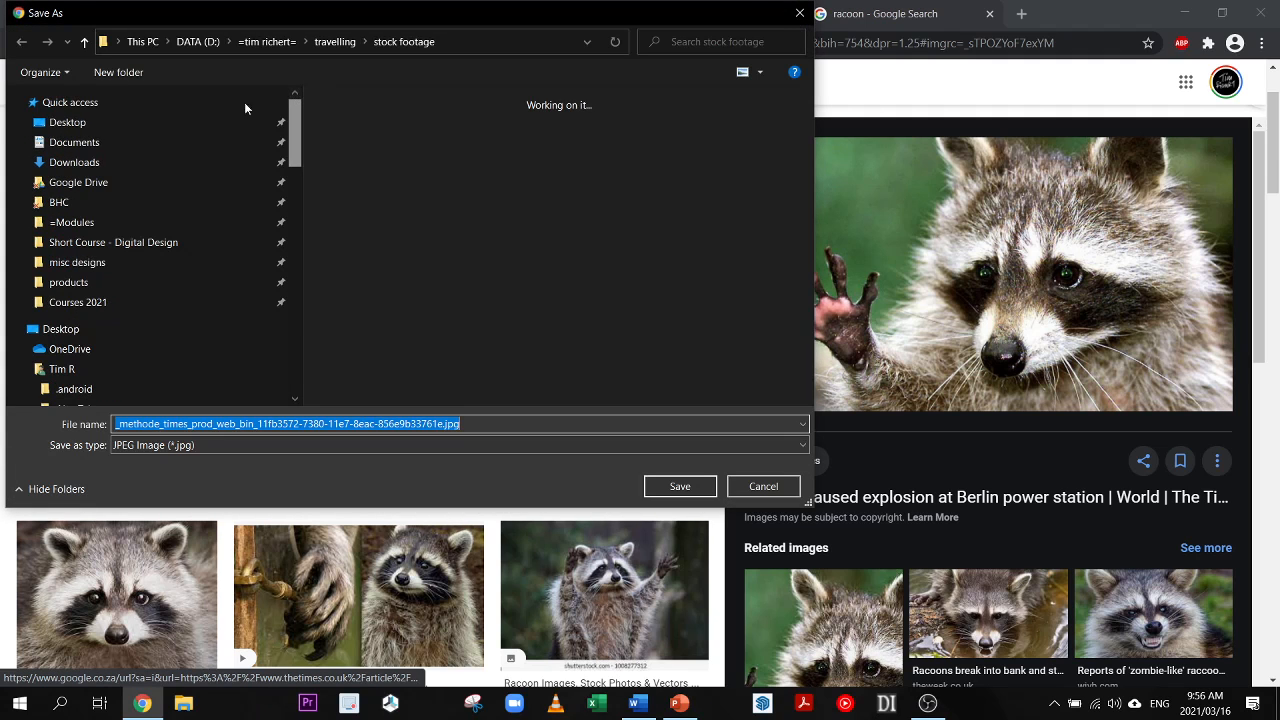
{"action": "left_click", "coordinate": [139, 118]}
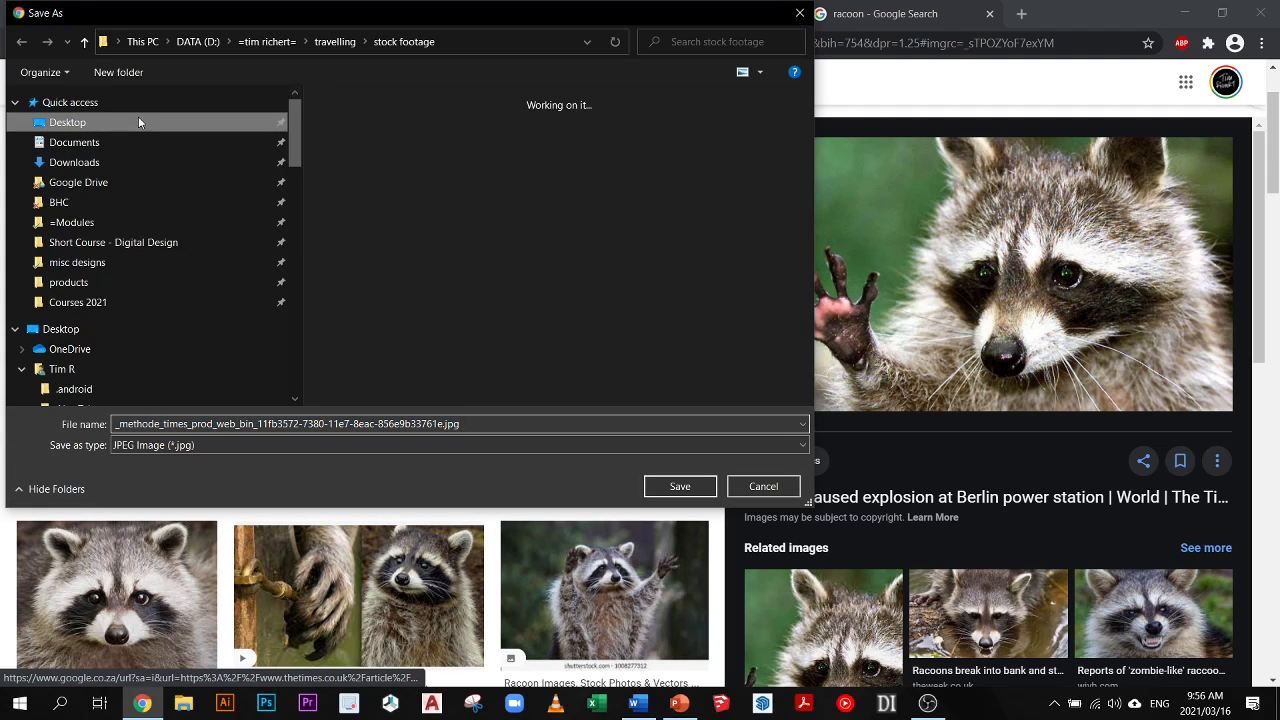
{"action": "left_click", "coordinate": [676, 486]}
- Return to the Canva design, upload the saved raccoon JPEG from the Desktop, and place it over the body text on page 1
{"action": "left_click", "coordinate": [700, 13]}
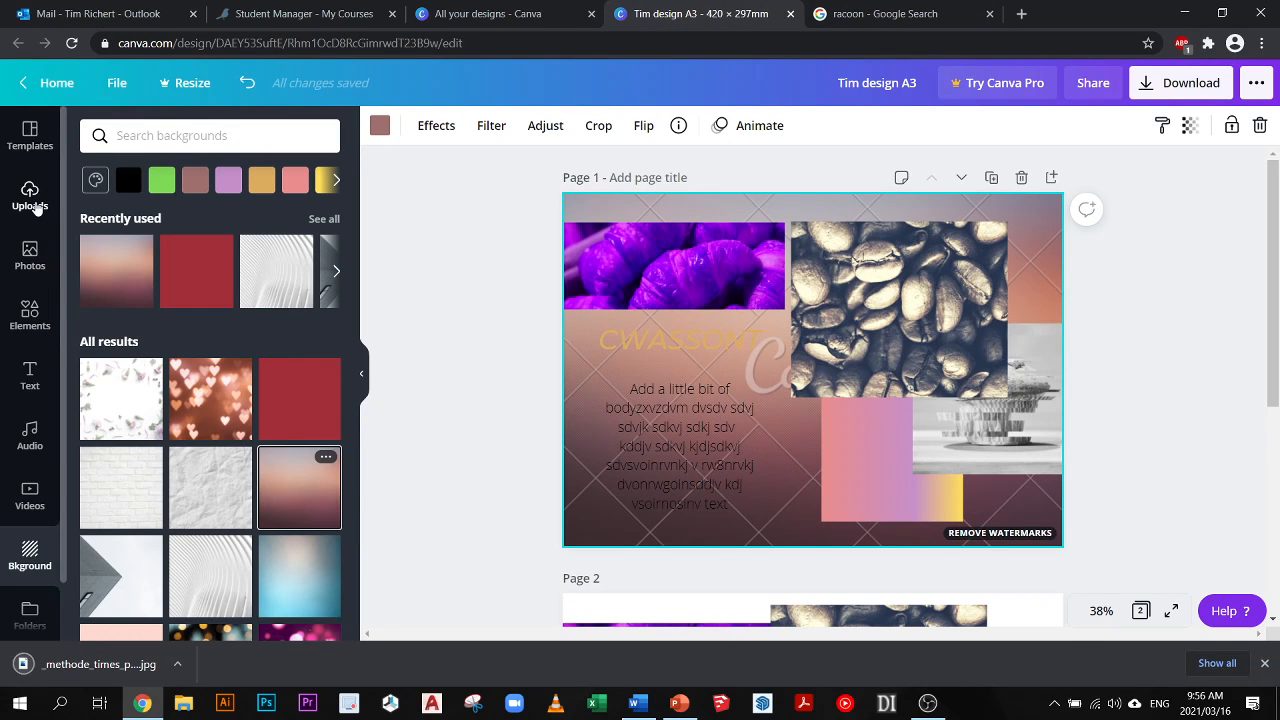
{"action": "left_click", "coordinate": [35, 205]}
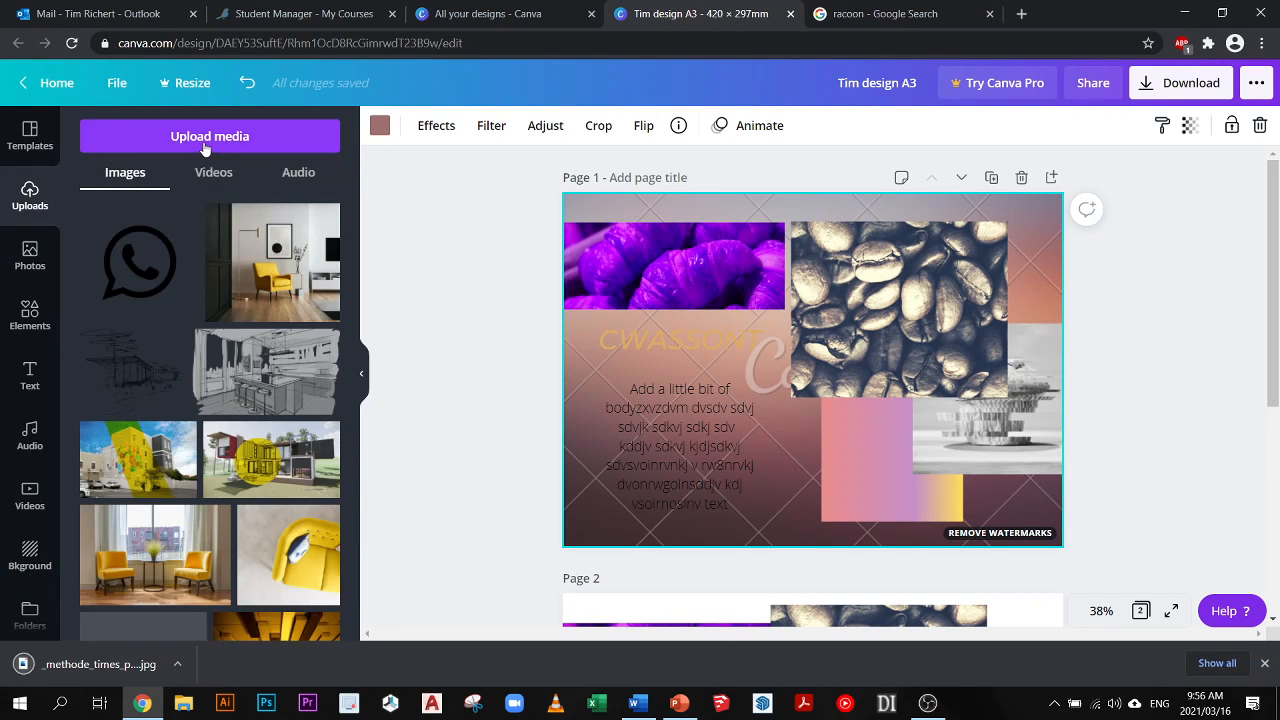
{"action": "left_click", "coordinate": [206, 143]}
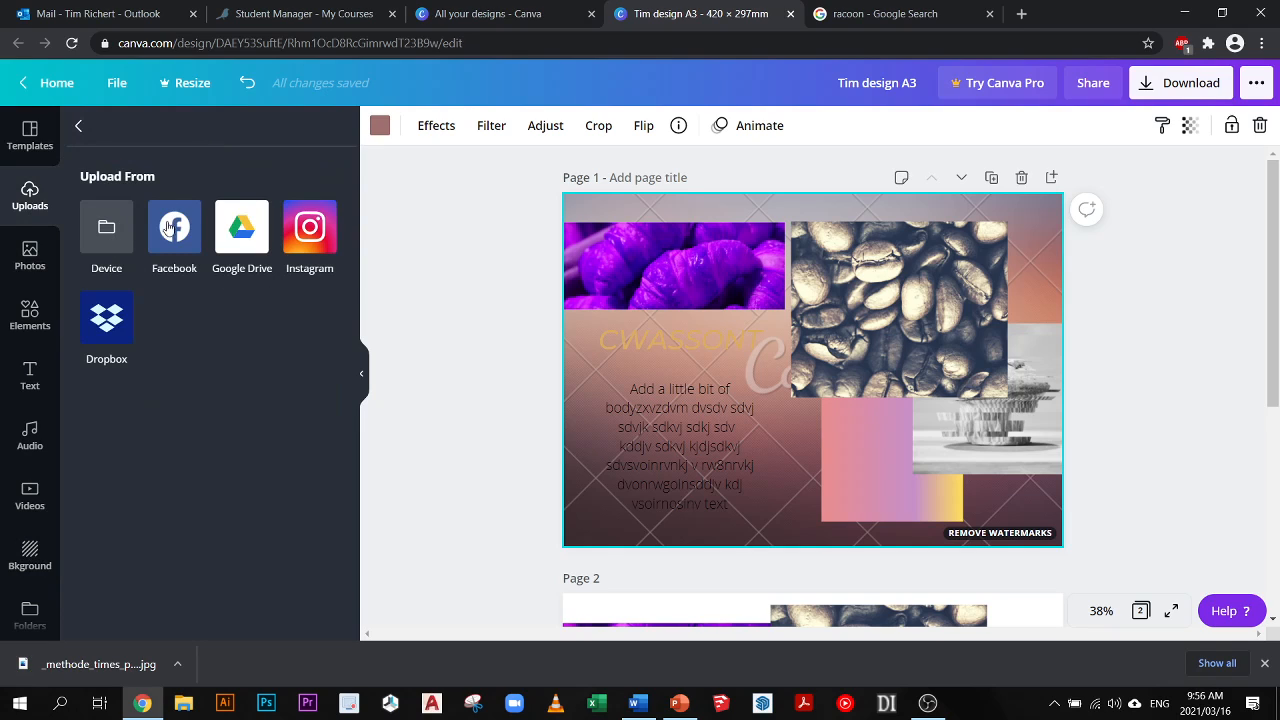
{"action": "left_click", "coordinate": [125, 263]}
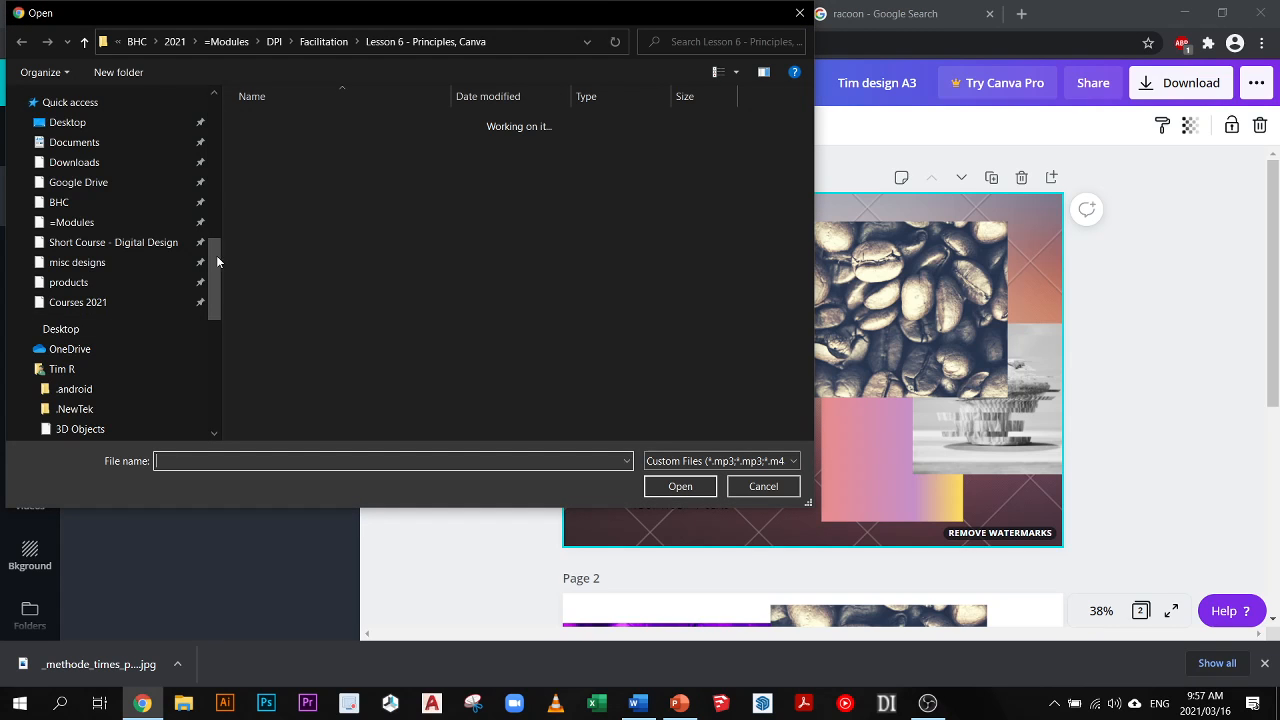
{"action": "left_click_drag", "start_coordinate": [216, 255], "coordinate": [218, 96]}
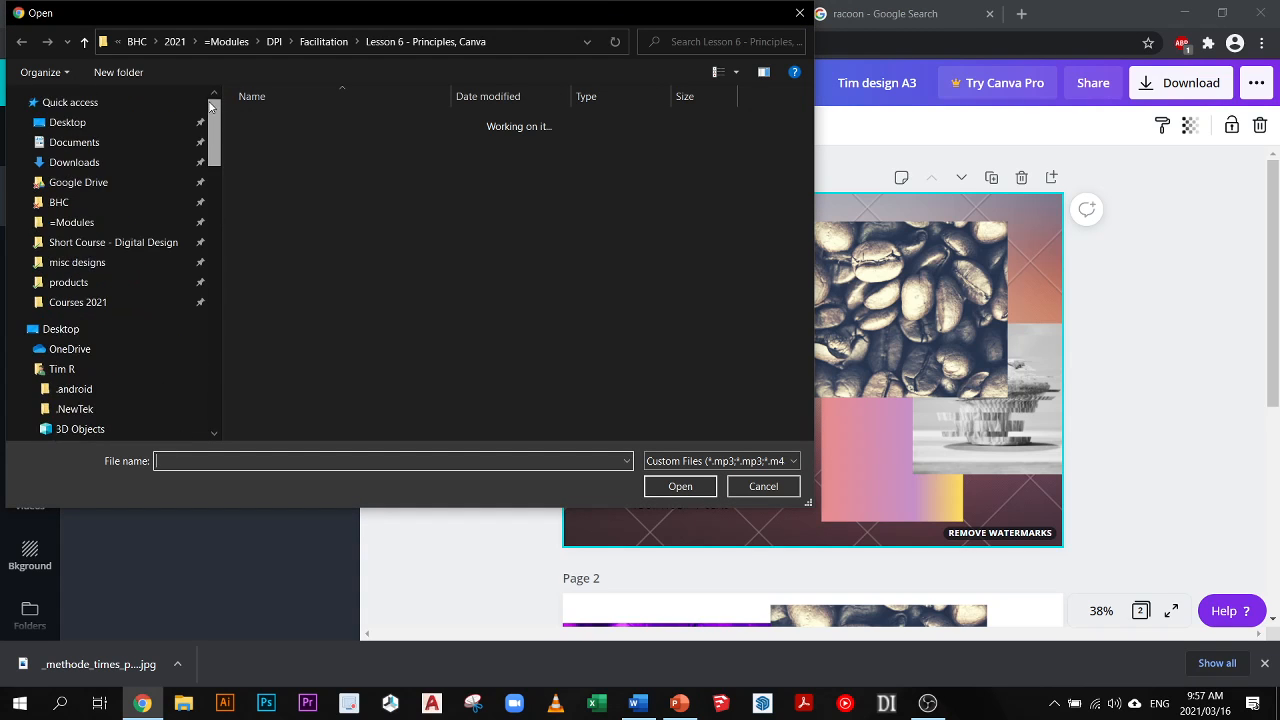
{"action": "left_click", "coordinate": [94, 126]}
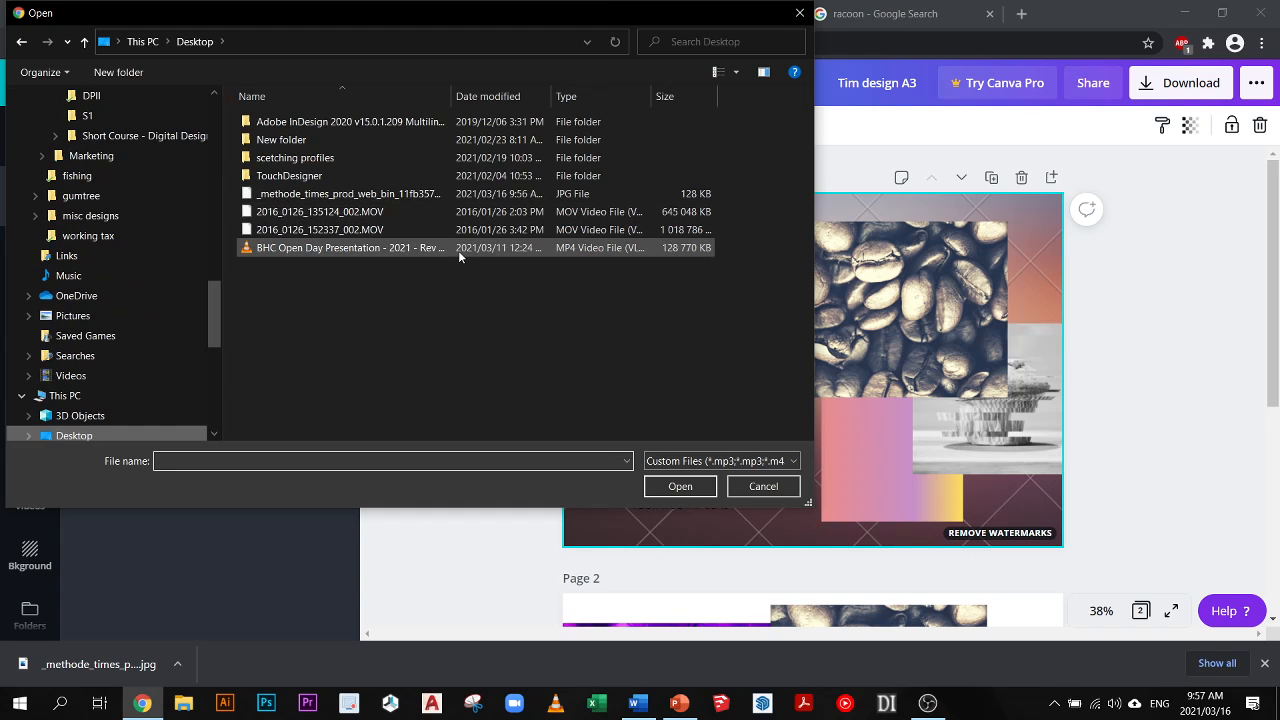
{"action": "left_click", "coordinate": [381, 195]}
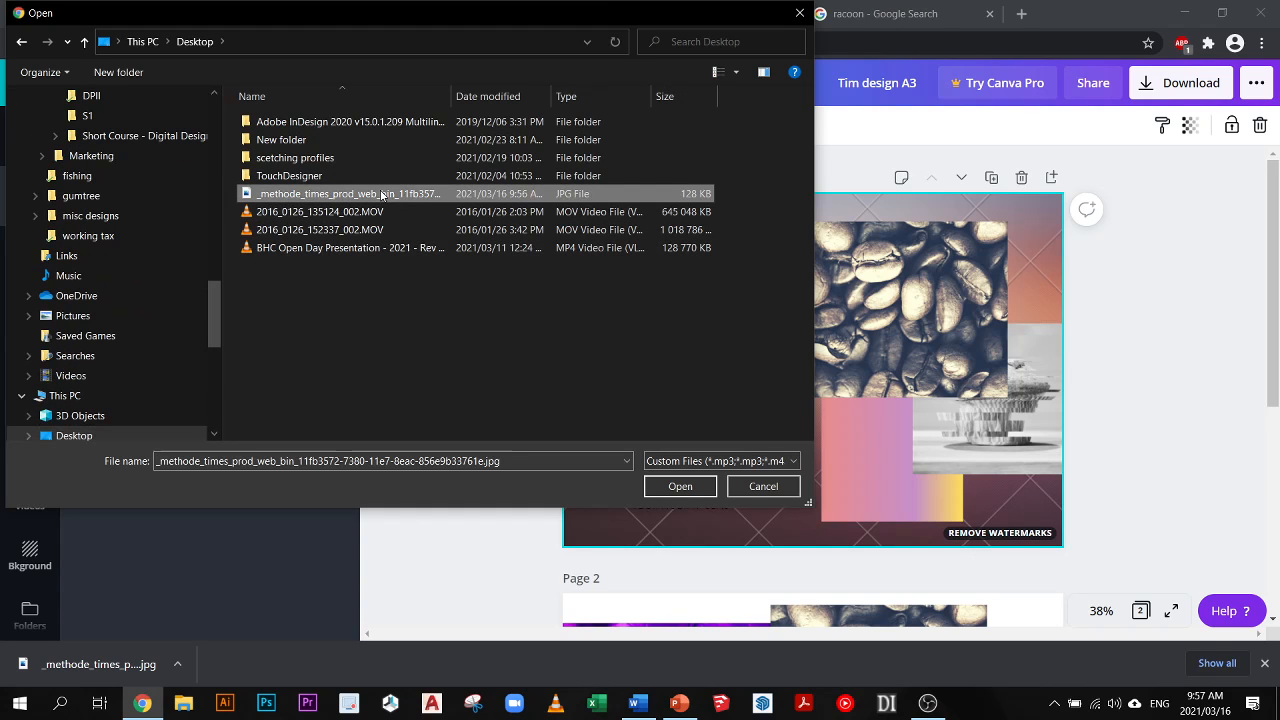
{"action": "left_click", "coordinate": [679, 486]}
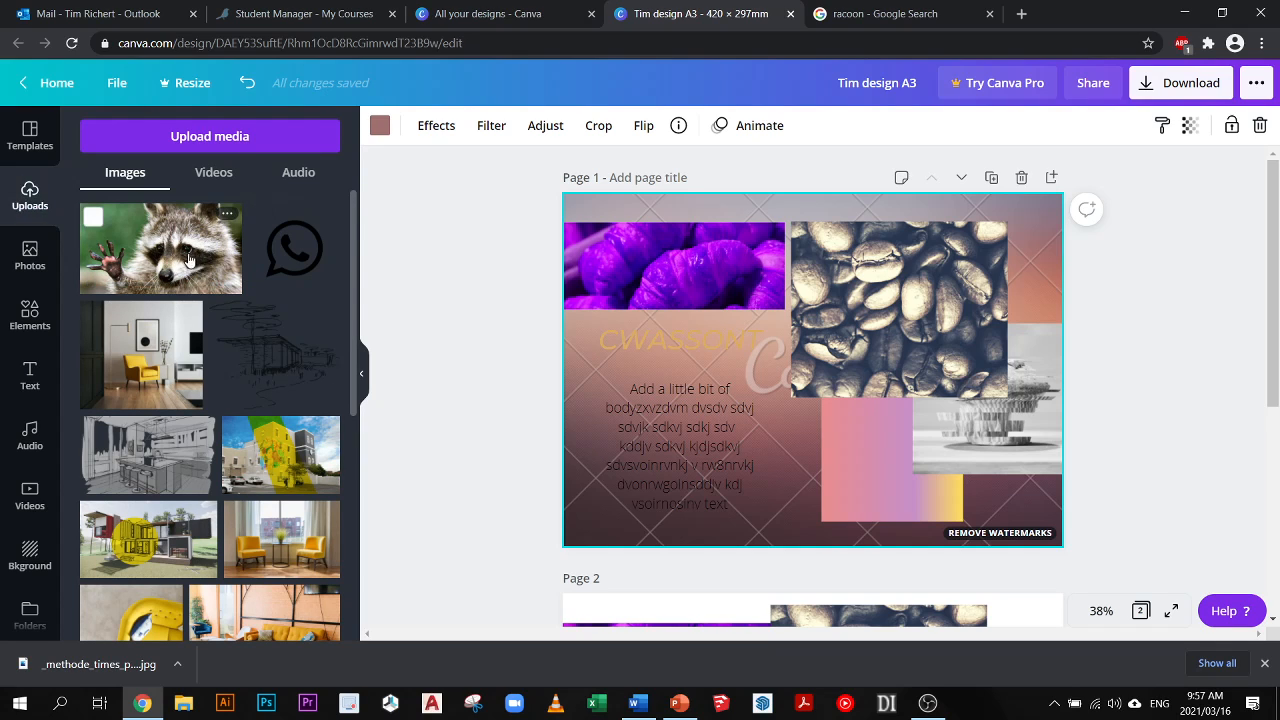
{"action": "left_click_drag", "start_coordinate": [162, 243], "coordinate": [632, 321]}
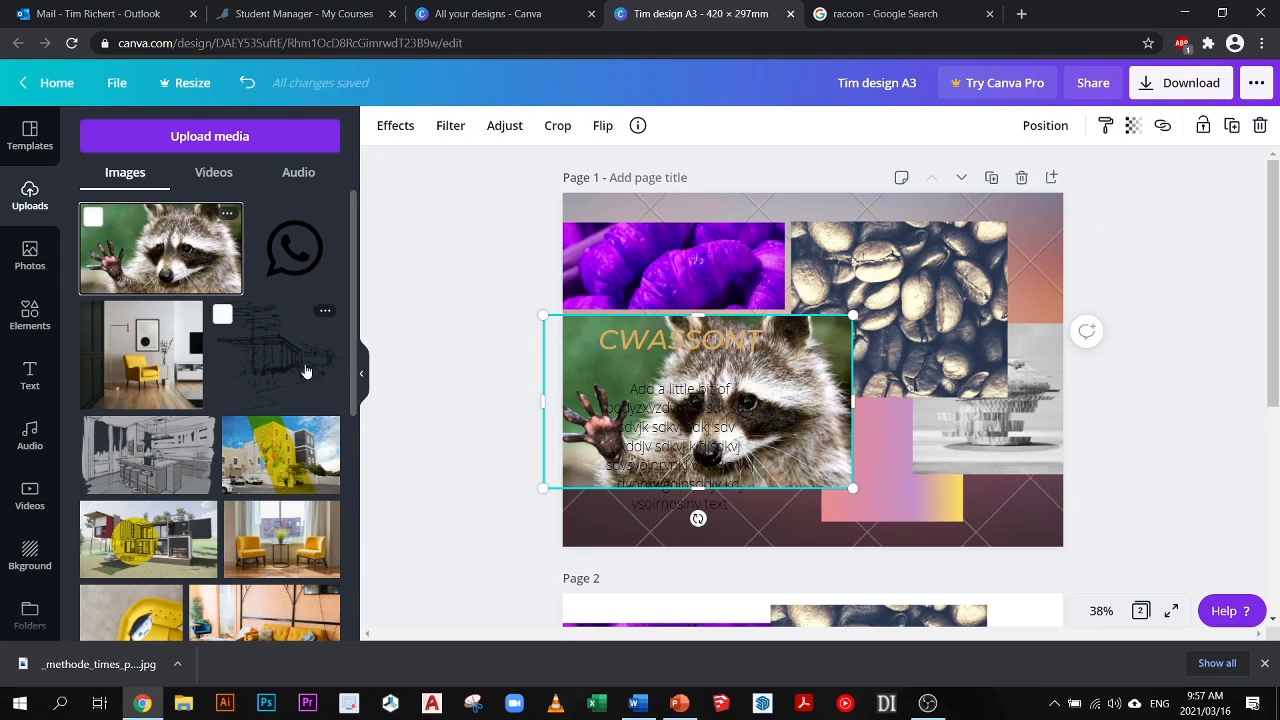
- Delete the body text, the CWASSONT heading and the green circle from page 2
{"action": "scroll", "coordinate": [650, 400], "scroll_direction": "down", "scroll_amount": 5}
{"action": "left_click", "coordinate": [760, 465]}
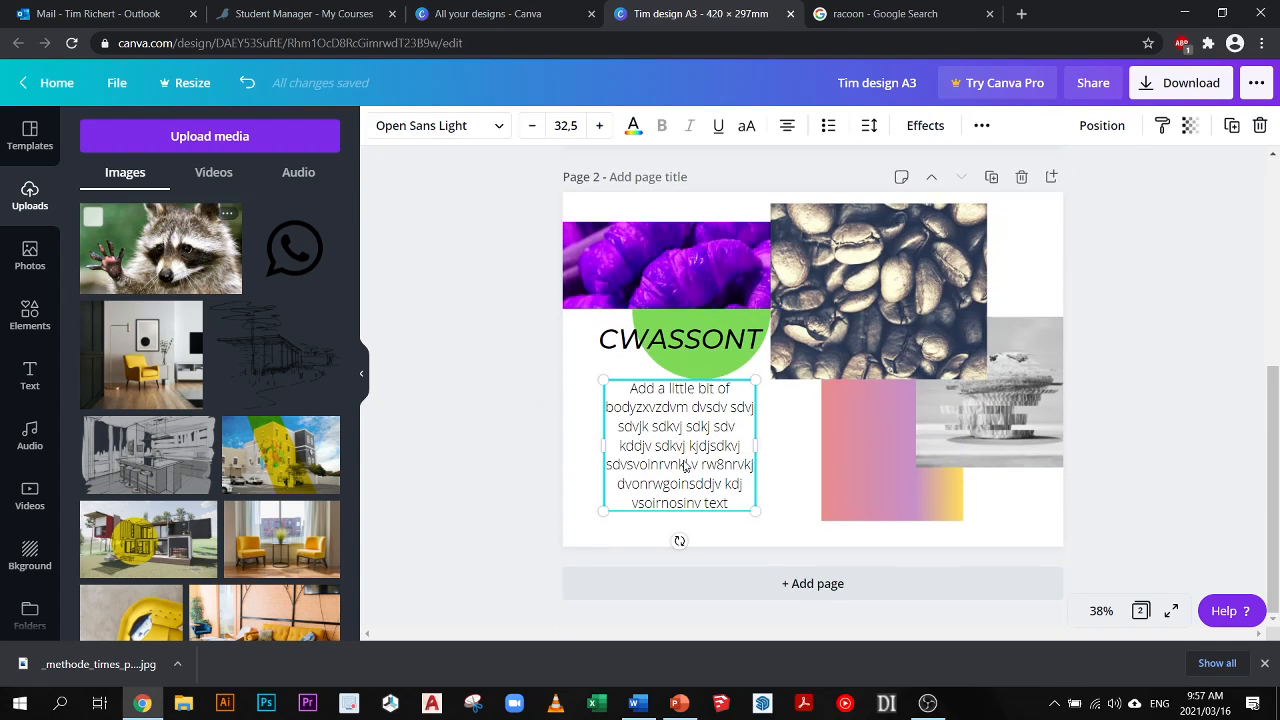
{"action": "key", "text": "Delete"}
{"action": "left_click", "coordinate": [695, 338]}
{"action": "key", "text": "Delete"}
{"action": "left_click", "coordinate": [702, 345]}
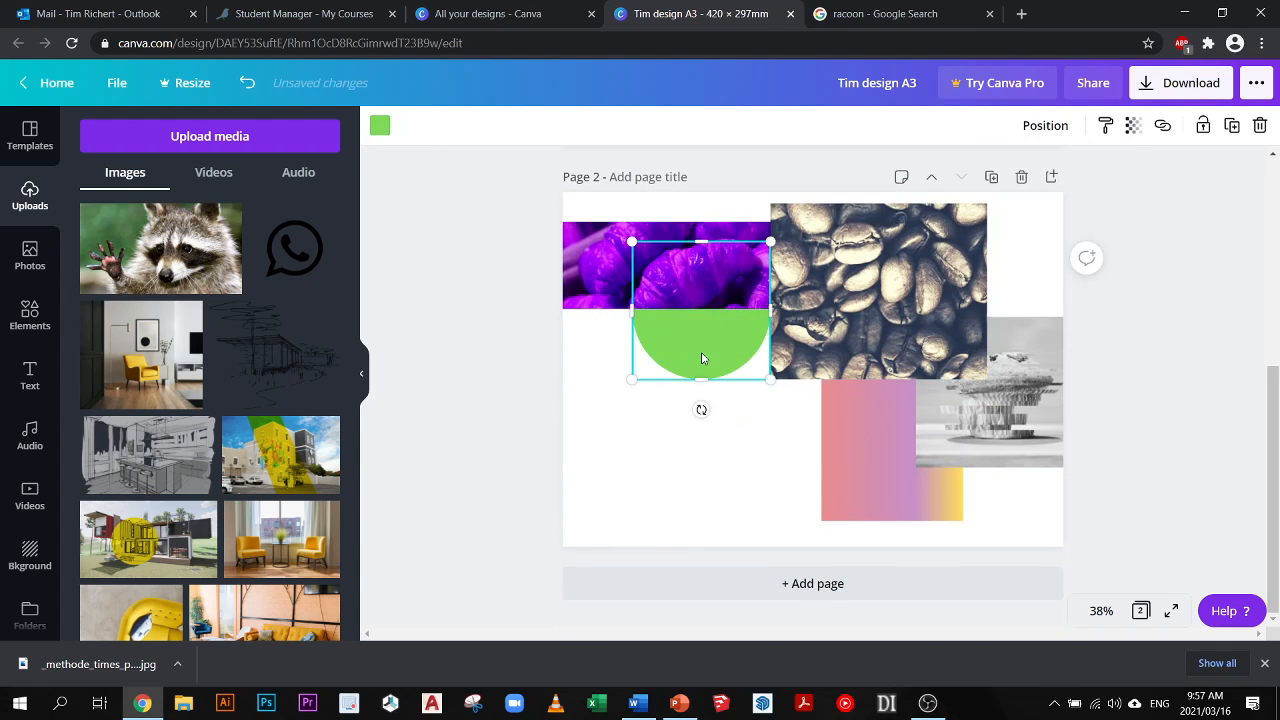
{"action": "key", "text": "Delete"}
- Delete the purple croissant photo, the coffee bean photo and the gradient square from page 2
{"action": "left_click", "coordinate": [696, 284]}
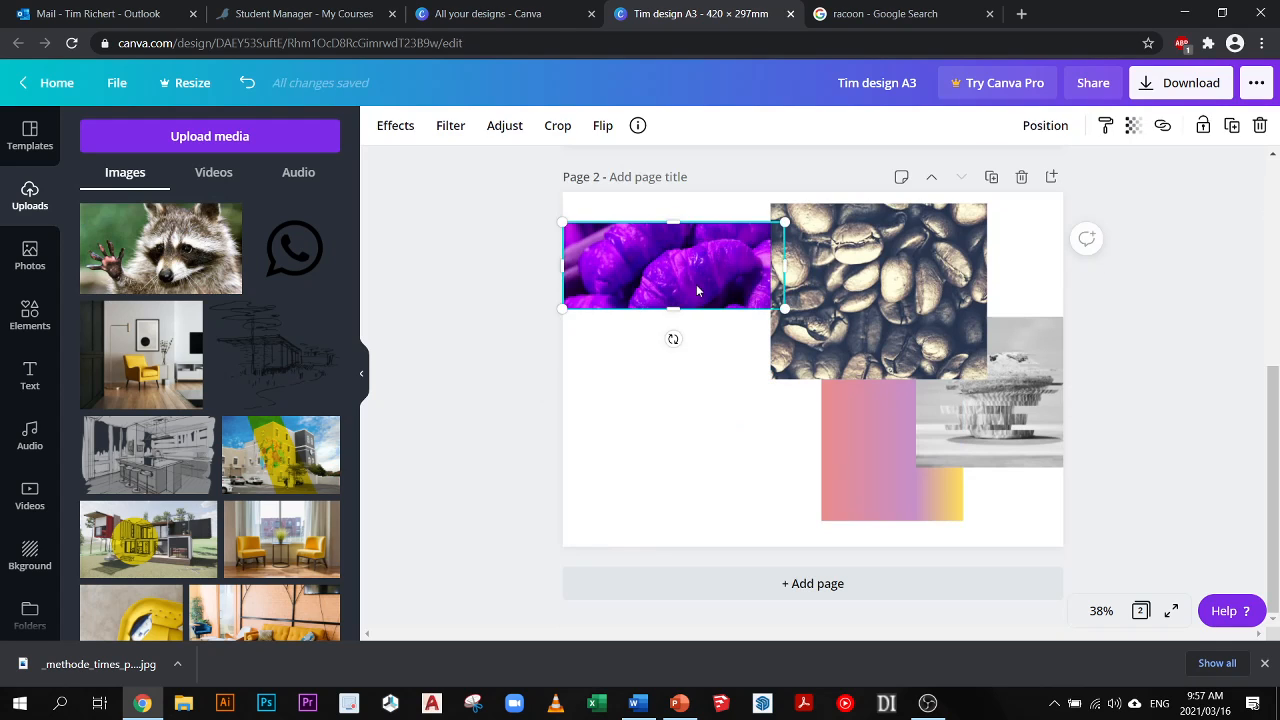
{"action": "key", "text": "Delete"}
{"action": "left_click", "coordinate": [778, 295]}
{"action": "key", "text": "Delete"}
{"action": "left_click", "coordinate": [860, 420]}
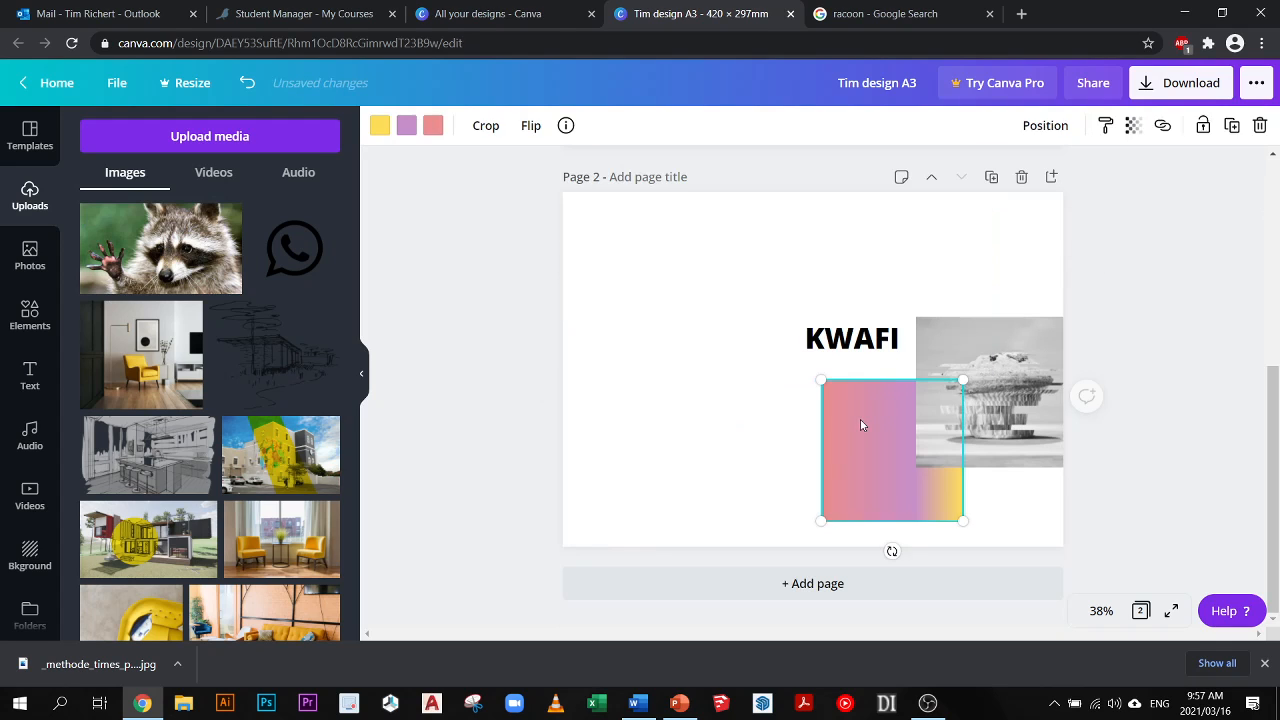
{"action": "key", "text": "Delete"}
- Try deleting all of page 2, undo that, and delete only the grey picture beside the KWAFI heading
{"action": "left_click", "coordinate": [966, 390]}
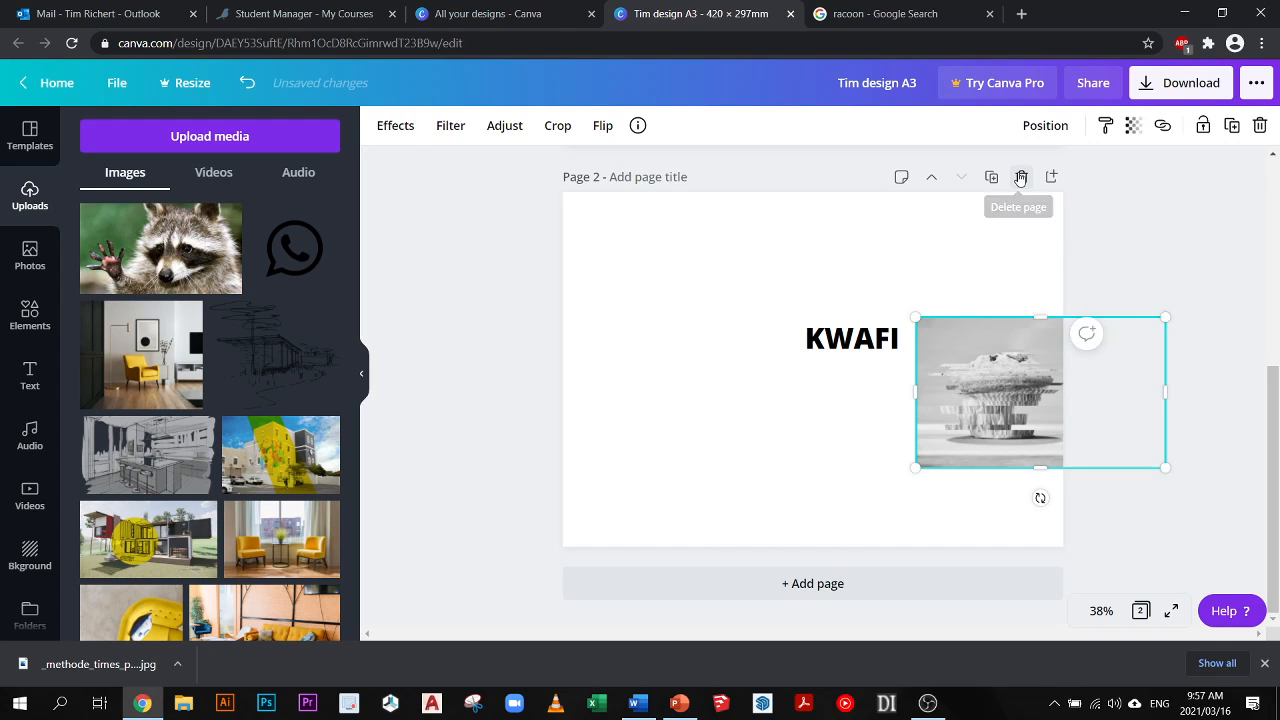
{"action": "left_click", "coordinate": [1021, 177]}
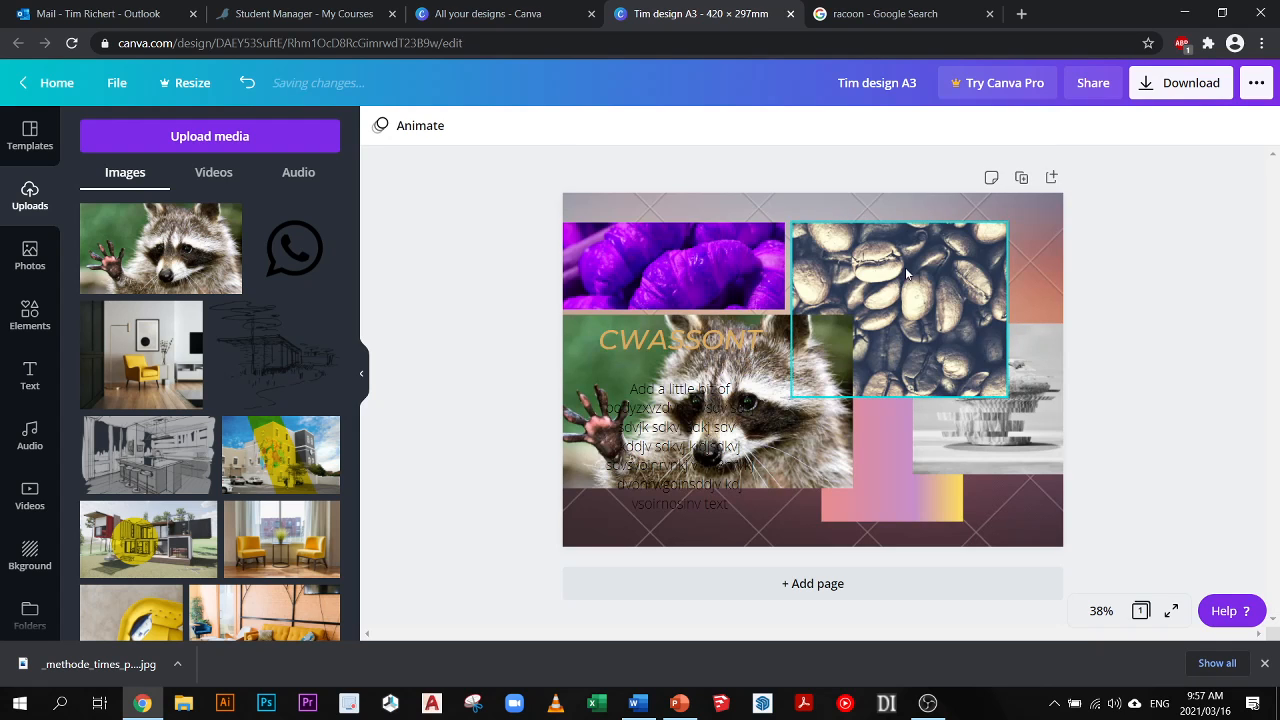
{"action": "key", "text": "ctrl+z"}
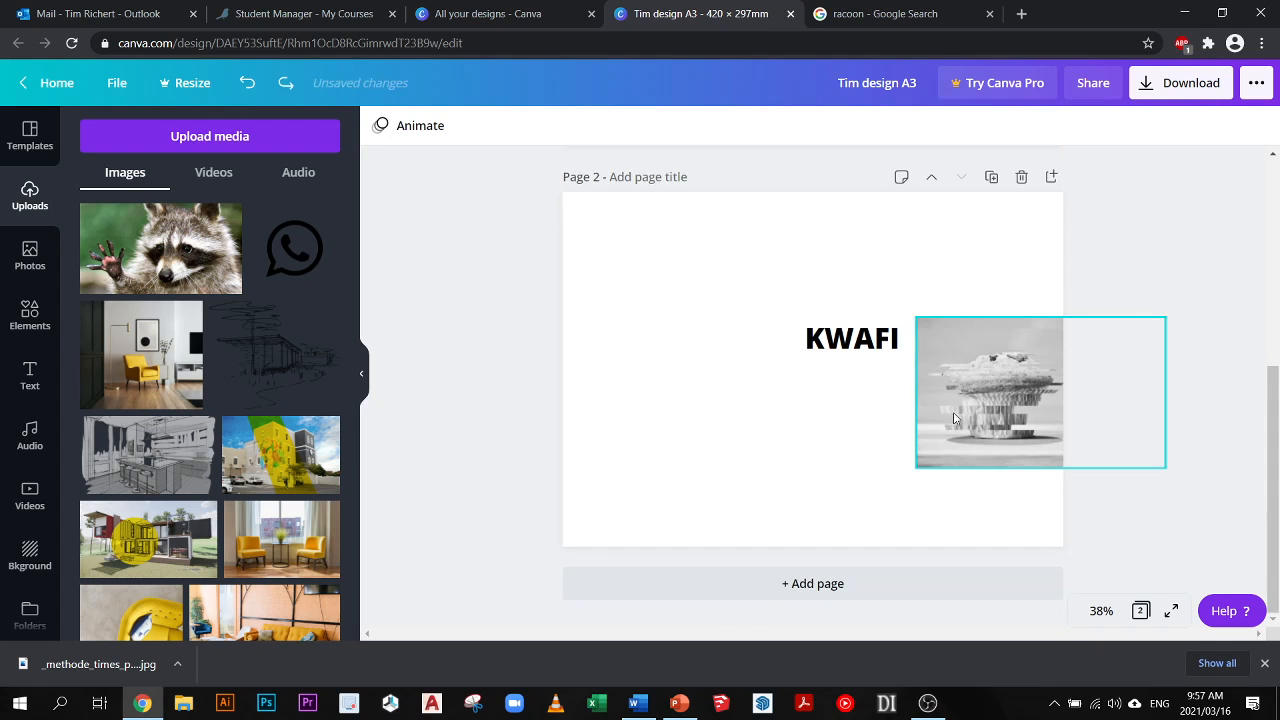
{"action": "key", "text": "Delete"}
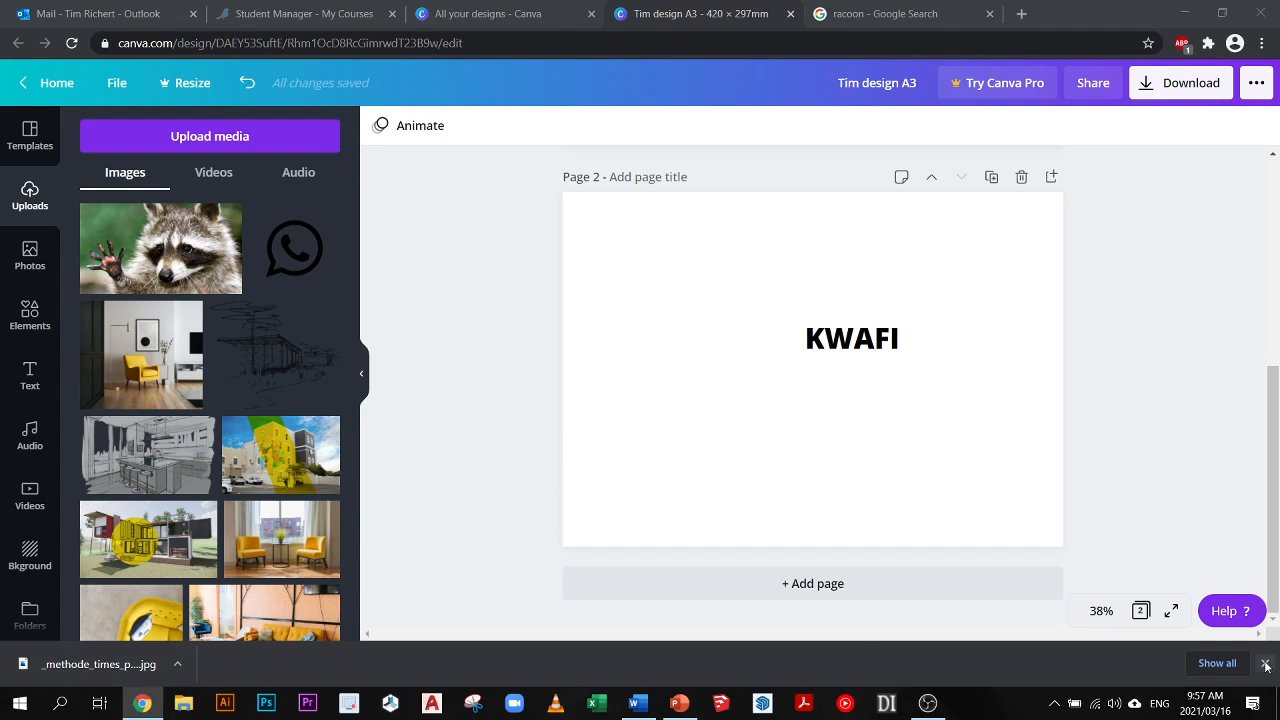
- Add the raccoon JPEG from the Desktop folder in File Explorer straight onto page 2, and shift it towards the page's upper-left corner
{"action": "key", "text": "super+e"}
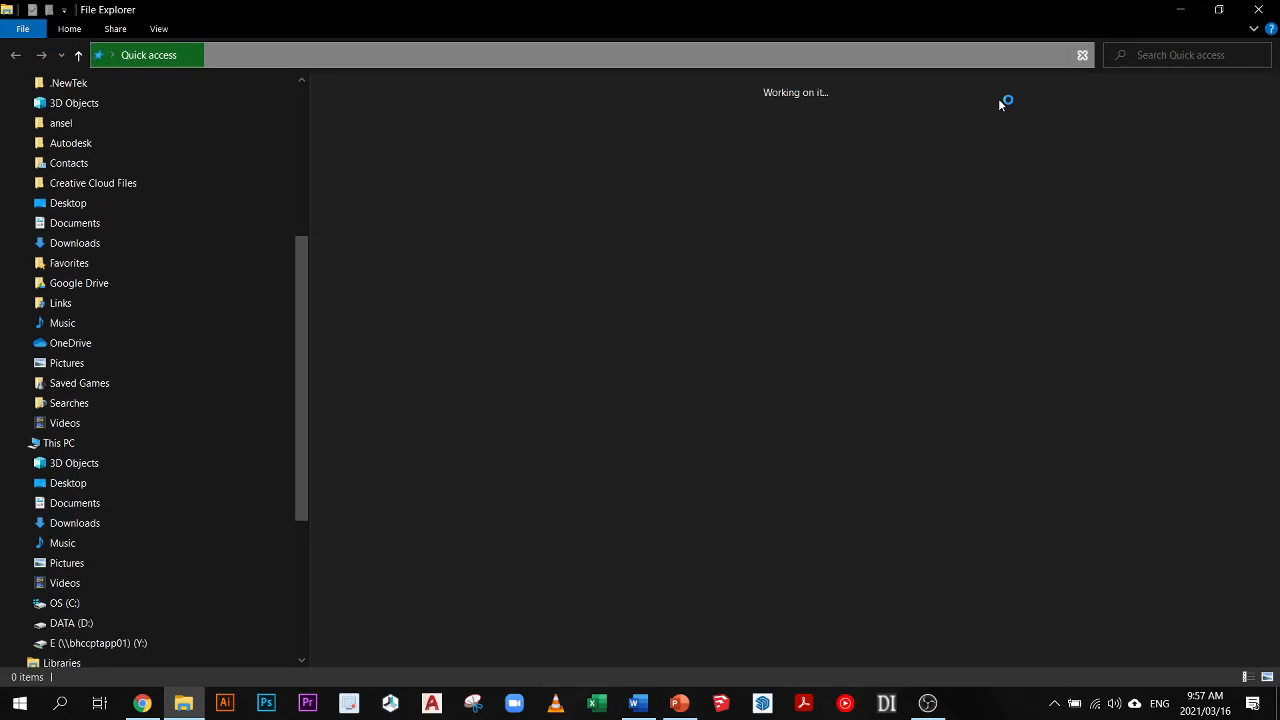
{"action": "left_click", "coordinate": [120, 203]}
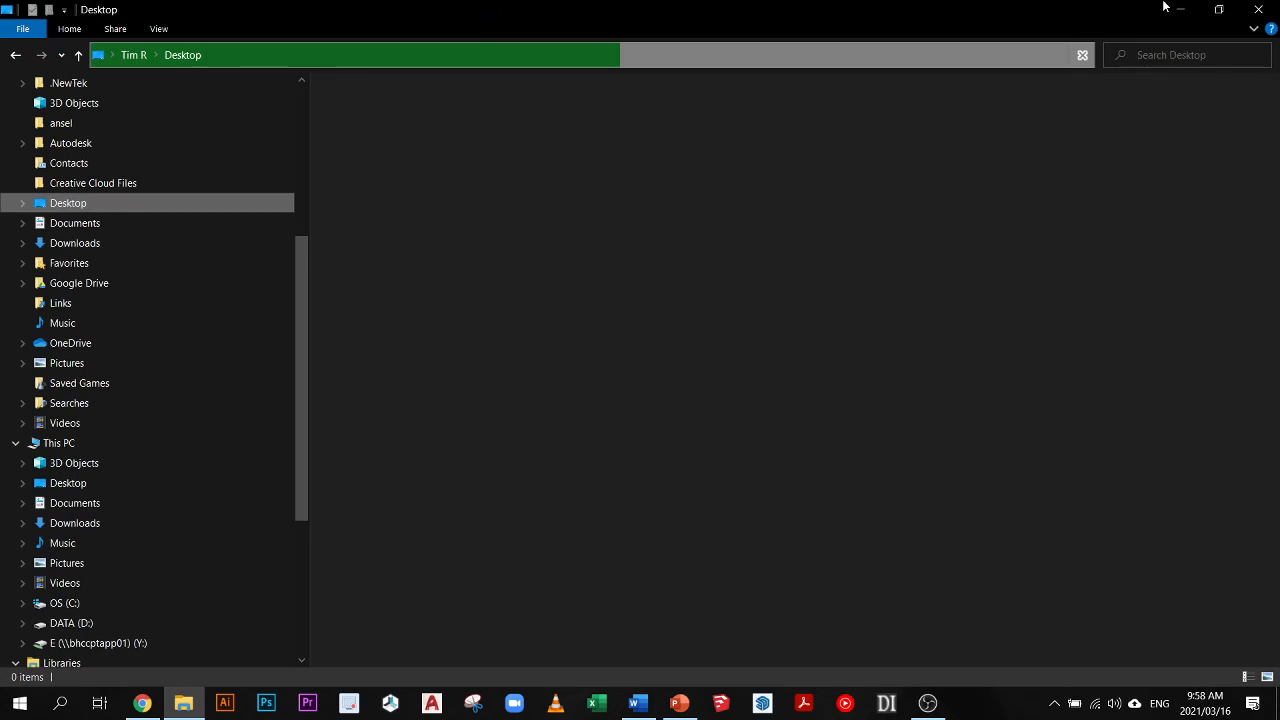
{"action": "left_click", "coordinate": [1218, 12]}
{"action": "left_click_drag", "start_coordinate": [546, 70], "coordinate": [1093, 53]}
{"action": "left_click_drag", "start_coordinate": [1058, 222], "coordinate": [551, 337]}
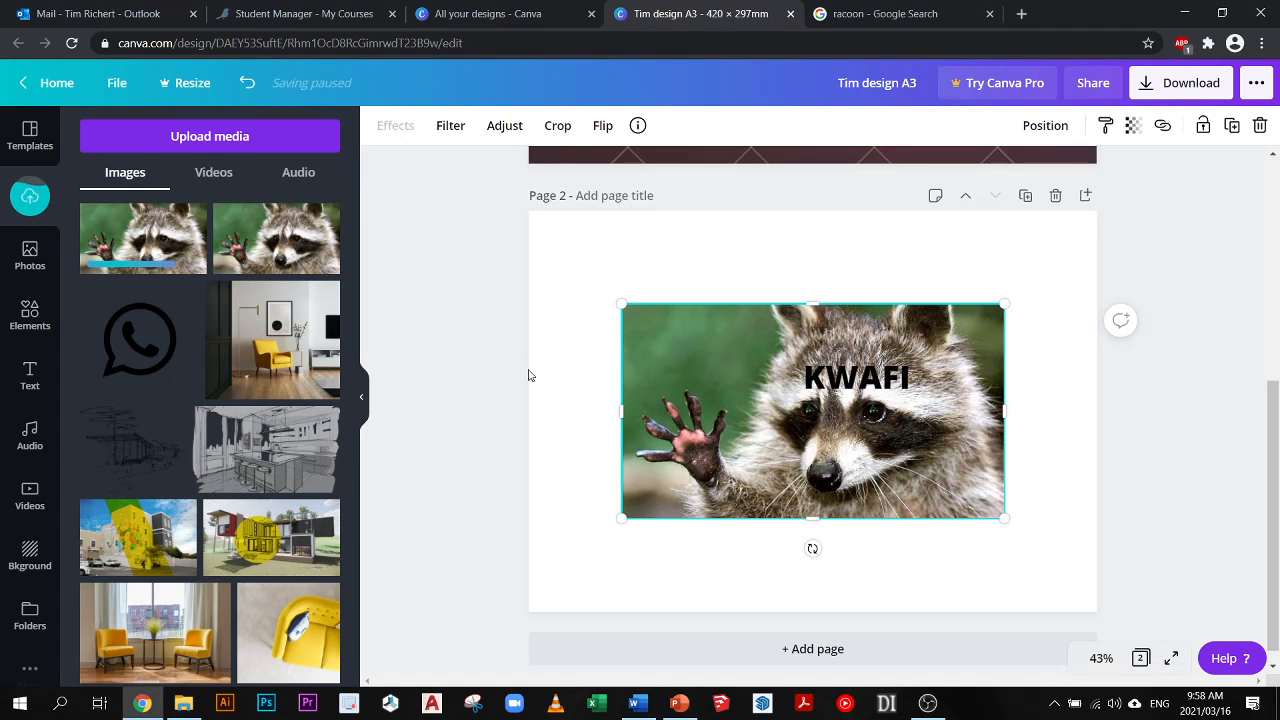
{"action": "left_click_drag", "start_coordinate": [726, 412], "coordinate": [673, 341]}
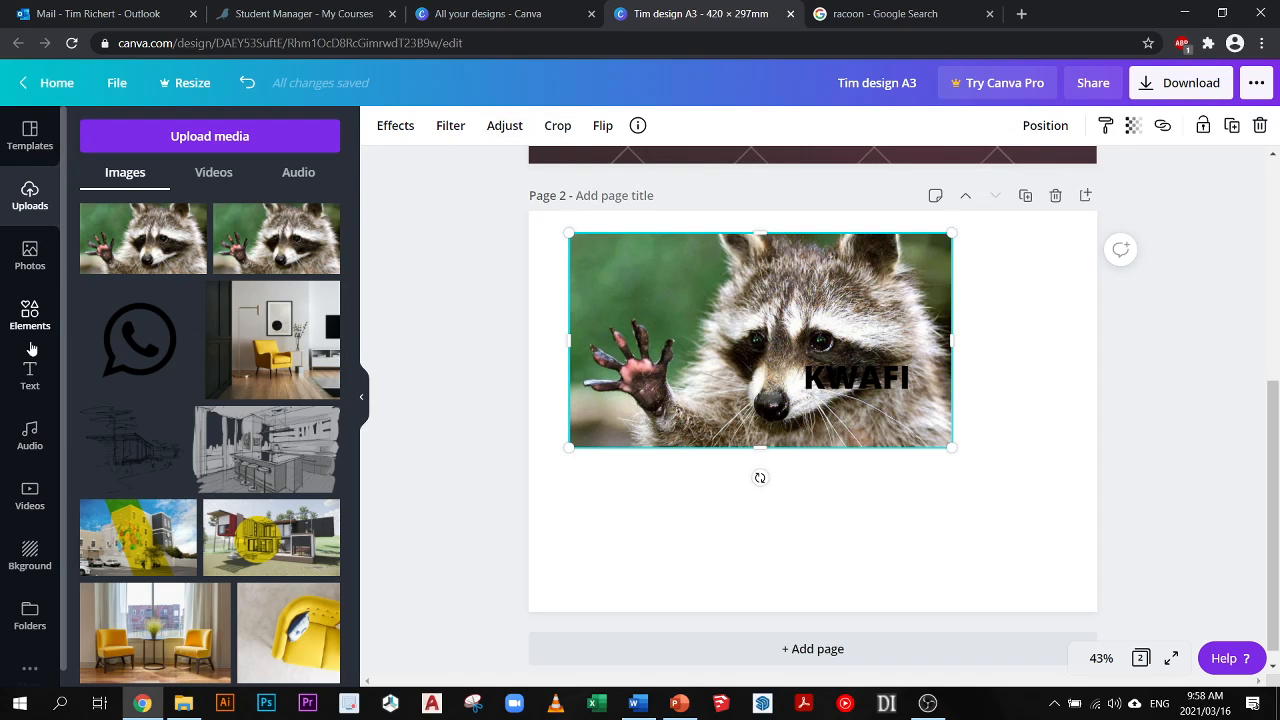
- Deselect the raccoon picture and move page 2 up so it becomes page 1
{"action": "left_click", "coordinate": [30, 377]}
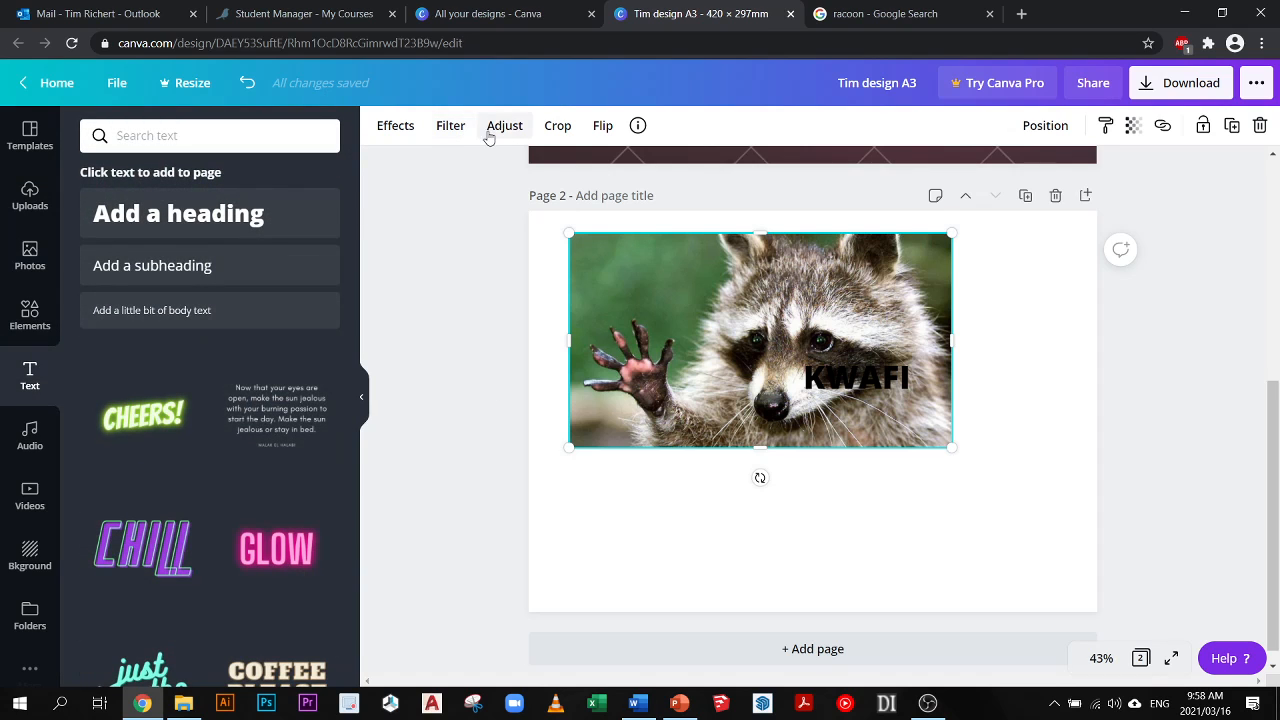
{"action": "right_click", "coordinate": [684, 300]}
{"action": "left_click", "coordinate": [810, 461]}
{"action": "scroll", "coordinate": [810, 461], "scroll_direction": "up", "scroll_amount": 4}
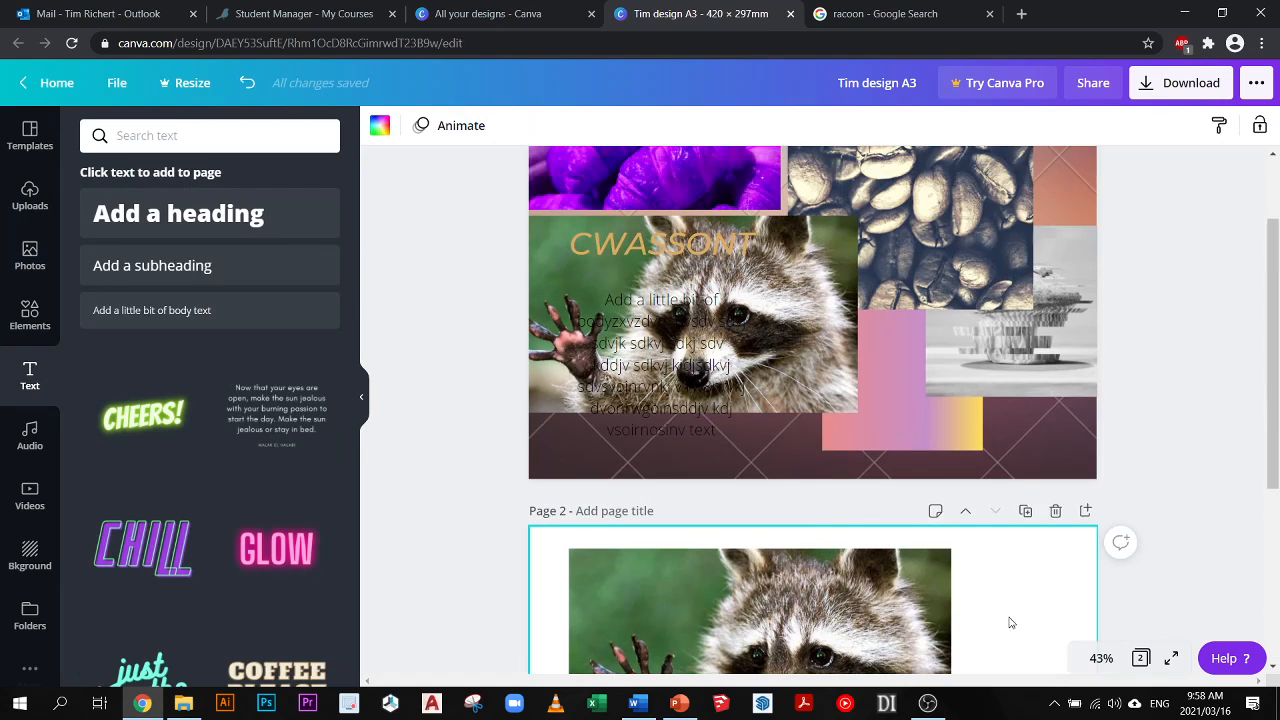
{"action": "scroll", "coordinate": [968, 440], "scroll_direction": "down", "scroll_amount": 4}
{"action": "scroll", "coordinate": [986, 518], "scroll_direction": "up", "scroll_amount": 1}
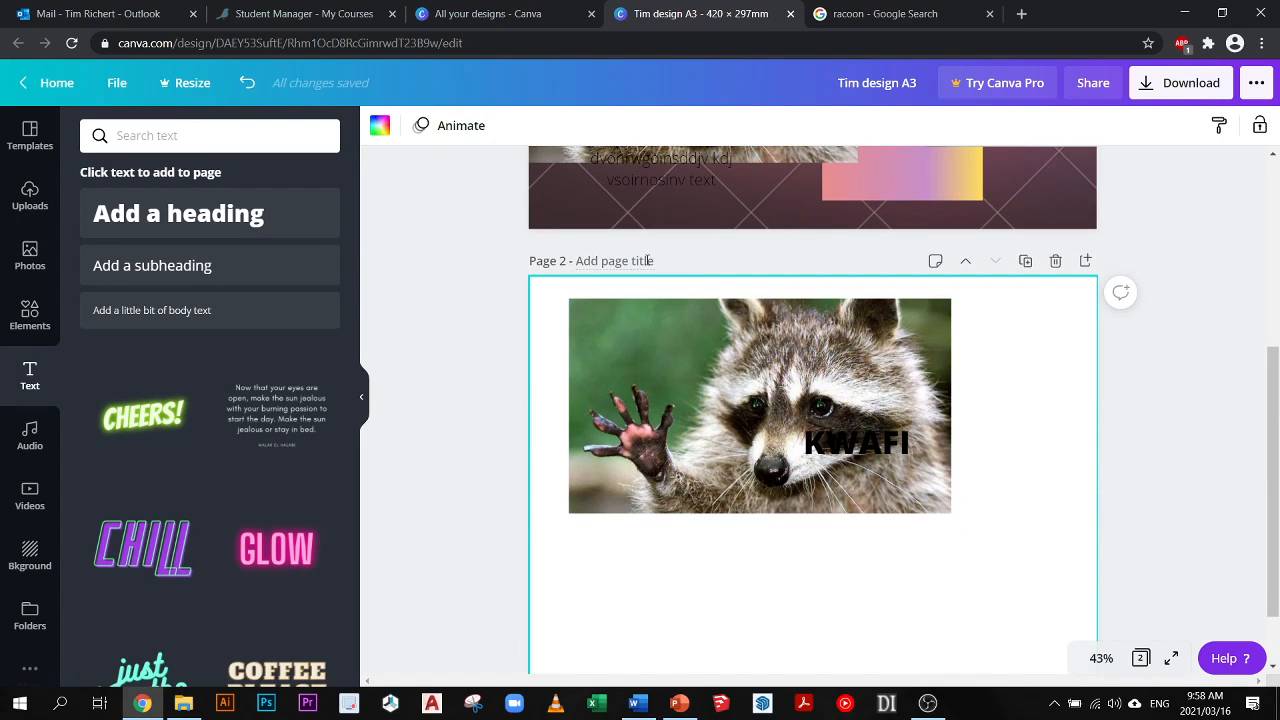
{"action": "left_click", "coordinate": [970, 265]}
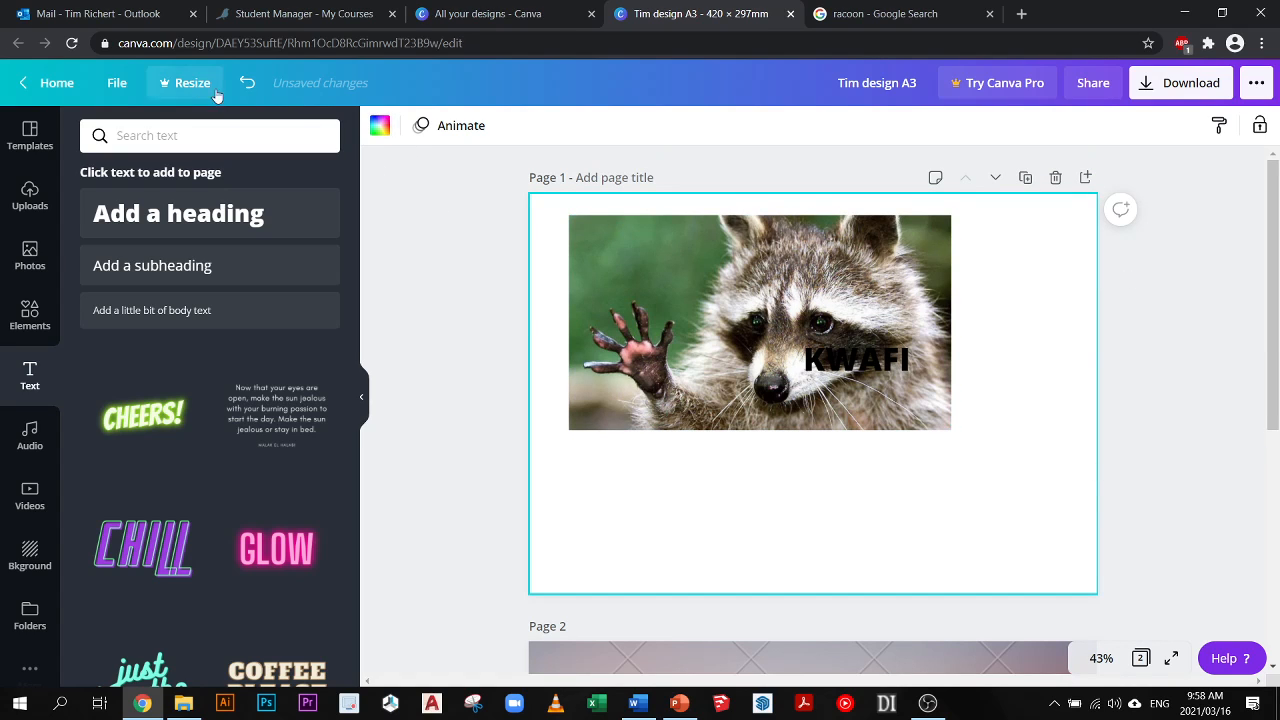
- Show the rulers and add guides on page 1: verticals at about 78 mm and 374 mm, and a horizontal at 50 mm
{"action": "left_click", "coordinate": [126, 85]}
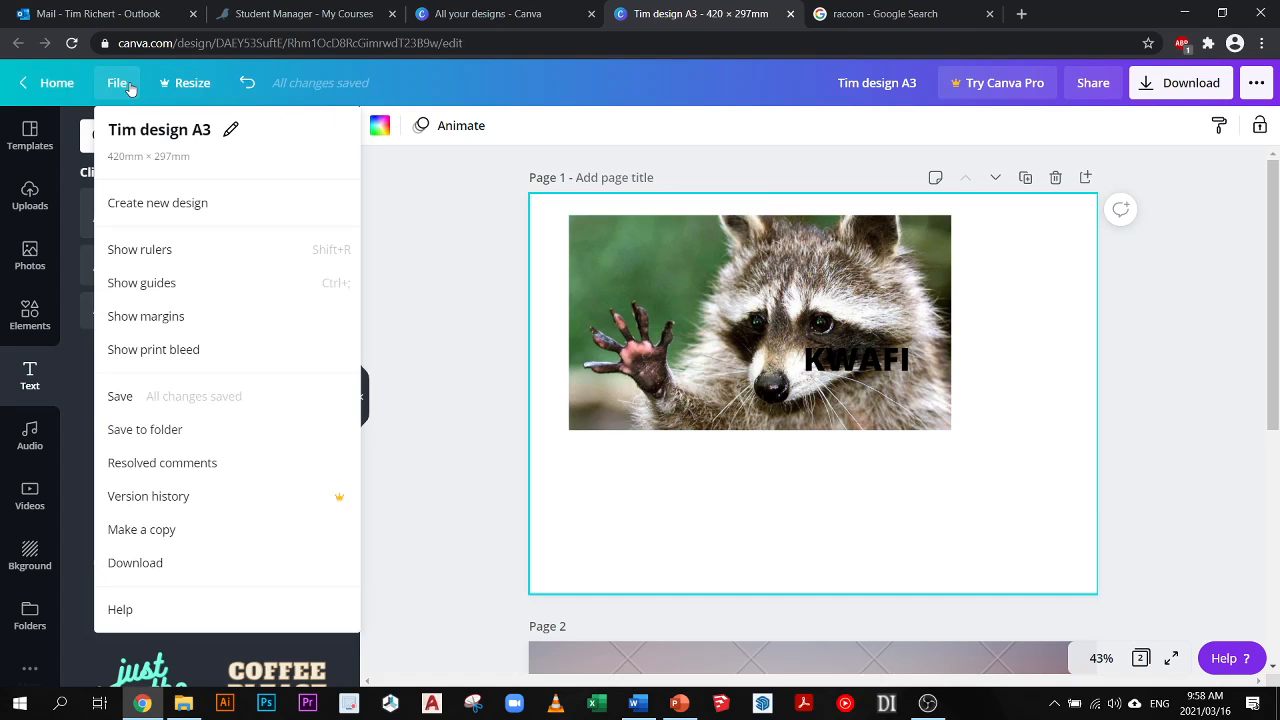
{"action": "left_click", "coordinate": [170, 252]}
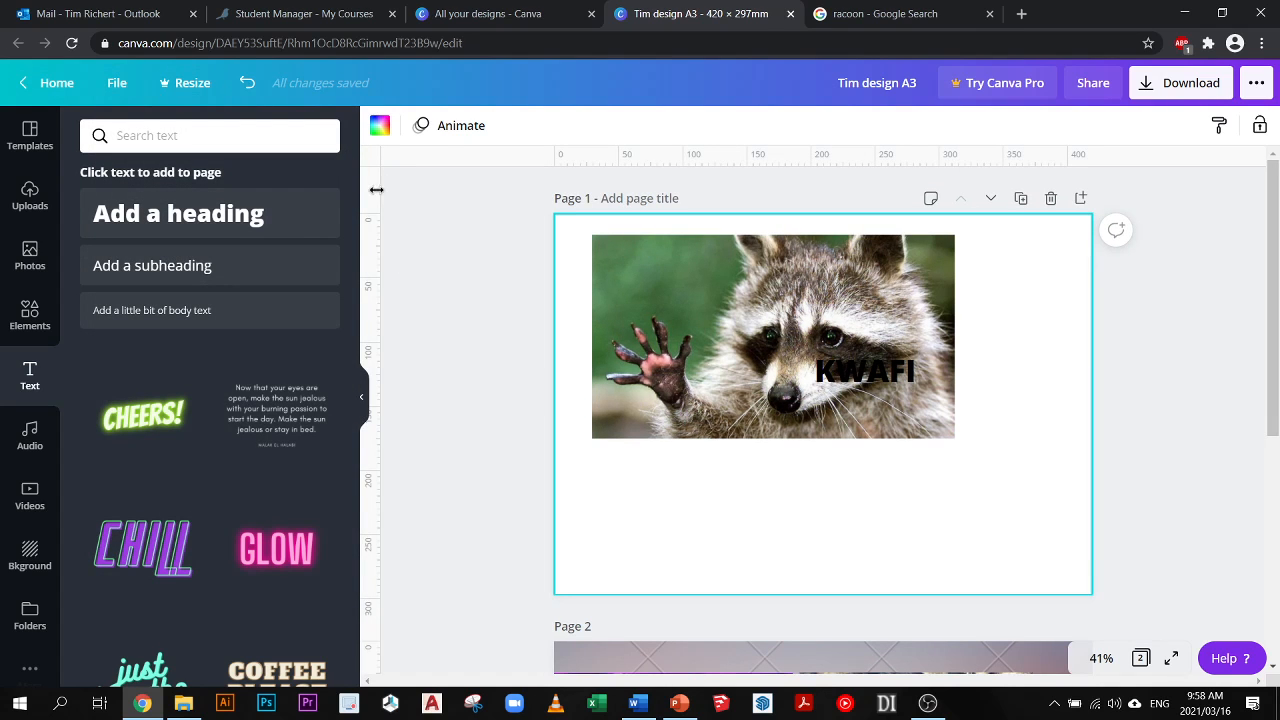
{"action": "mouse_move", "coordinate": [398, 191]}
{"action": "left_mouse_down"}
{"action": "mouse_move", "coordinate": [503, 191]}
{"action": "mouse_move", "coordinate": [375, 202]}
{"action": "left_mouse_up"}
{"action": "left_click_drag", "start_coordinate": [375, 201], "coordinate": [654, 184]}
{"action": "left_click_drag", "start_coordinate": [727, 162], "coordinate": [688, 278]}
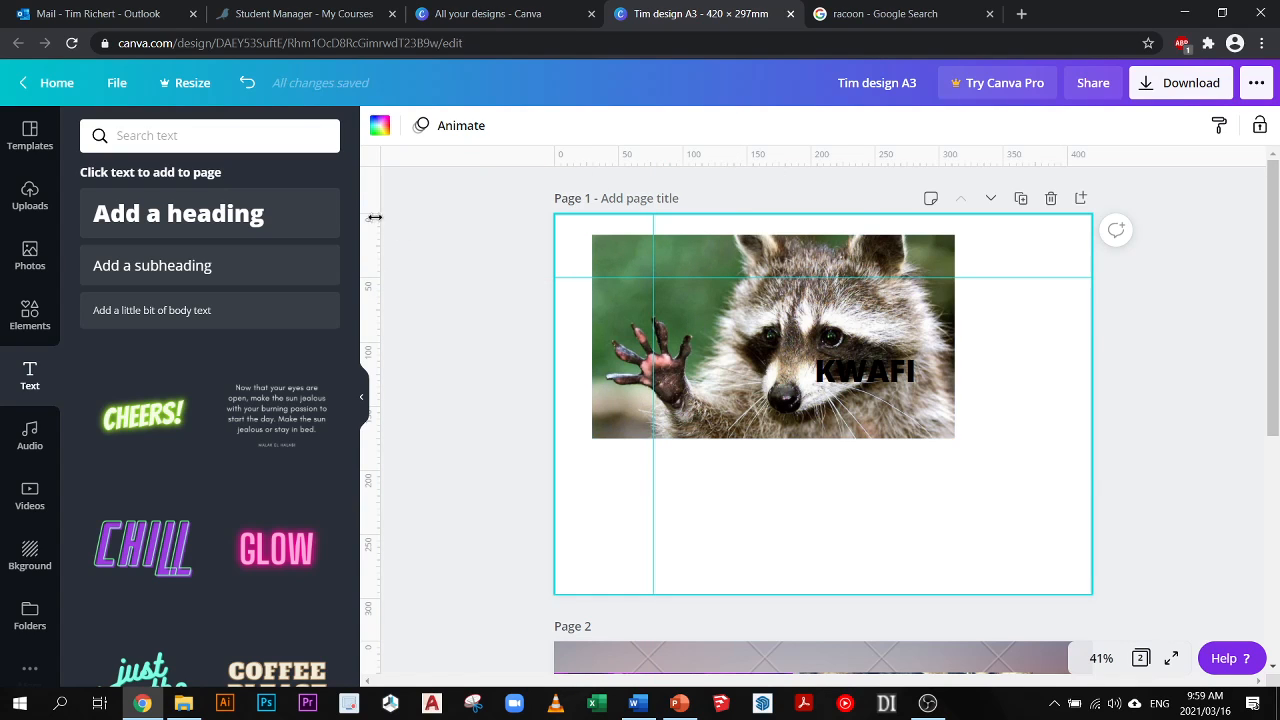
{"action": "left_click_drag", "start_coordinate": [370, 216], "coordinate": [1034, 285]}
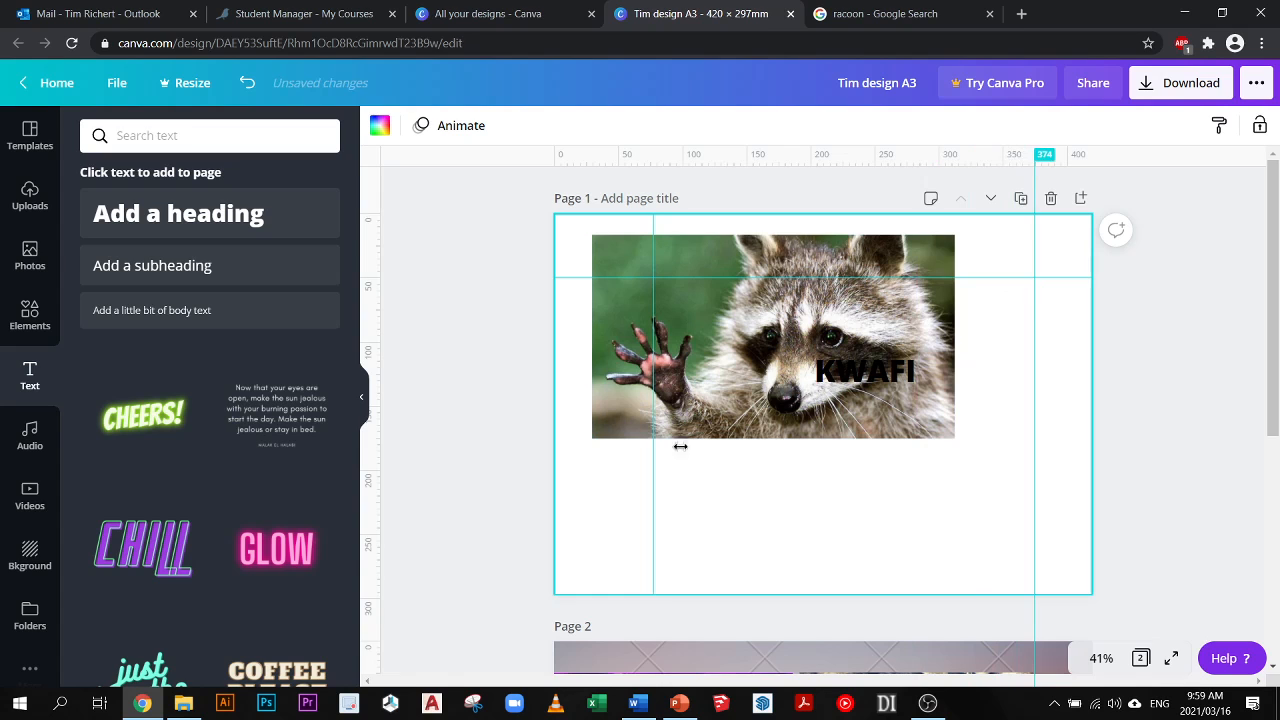
- Snap the raccoon picture's upper-left corner to the guide intersection and scale it down to about 190 mm wide
{"action": "left_click_drag", "start_coordinate": [744, 344], "coordinate": [788, 366]}
{"action": "left_click_drag", "start_coordinate": [647, 283], "coordinate": [647, 283]}
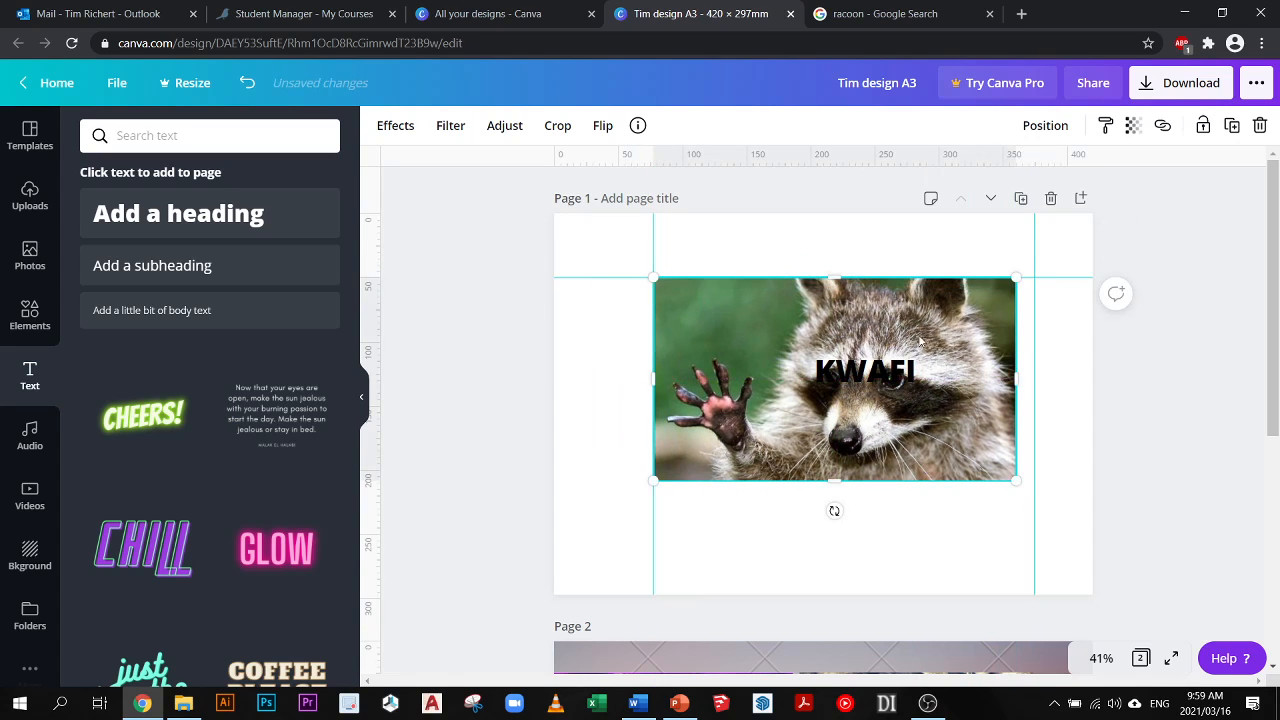
{"action": "left_click_drag", "start_coordinate": [916, 401], "coordinate": [898, 414]}
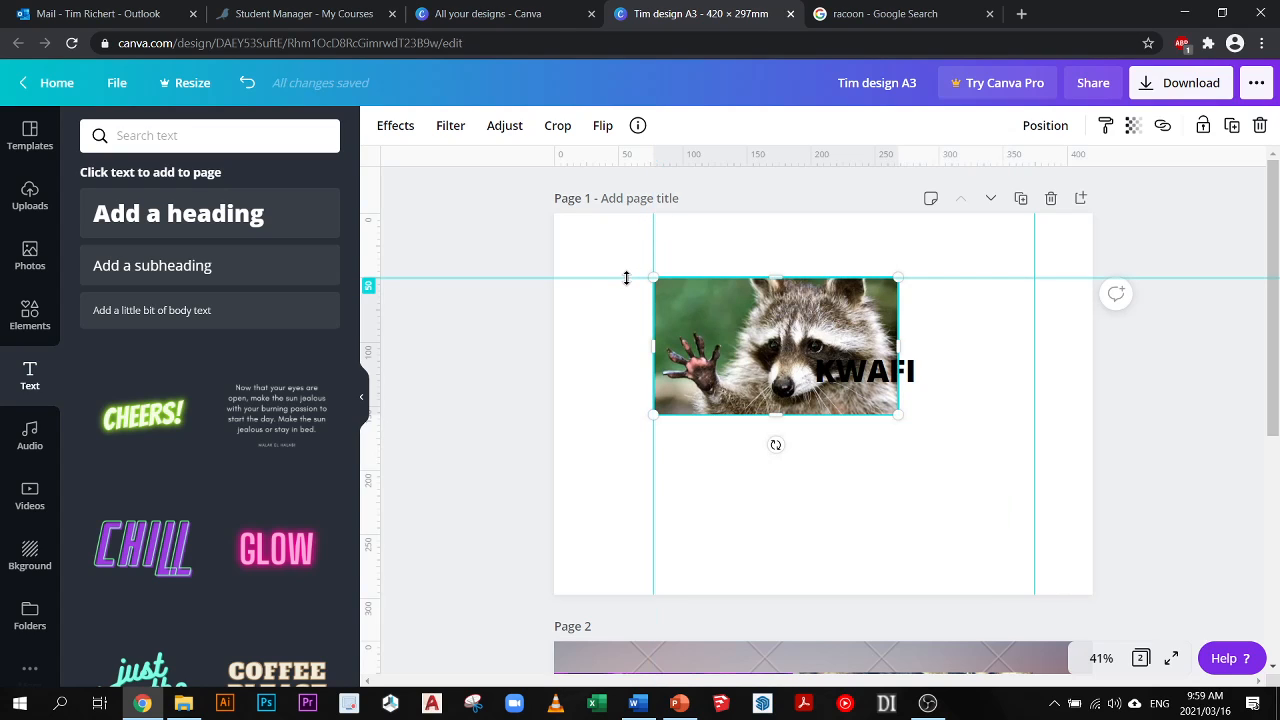
- Remove the horizontal guide from page 1 and move the left vertical guide to about 52 mm
{"action": "left_click_drag", "start_coordinate": [626, 278], "coordinate": [565, 143]}
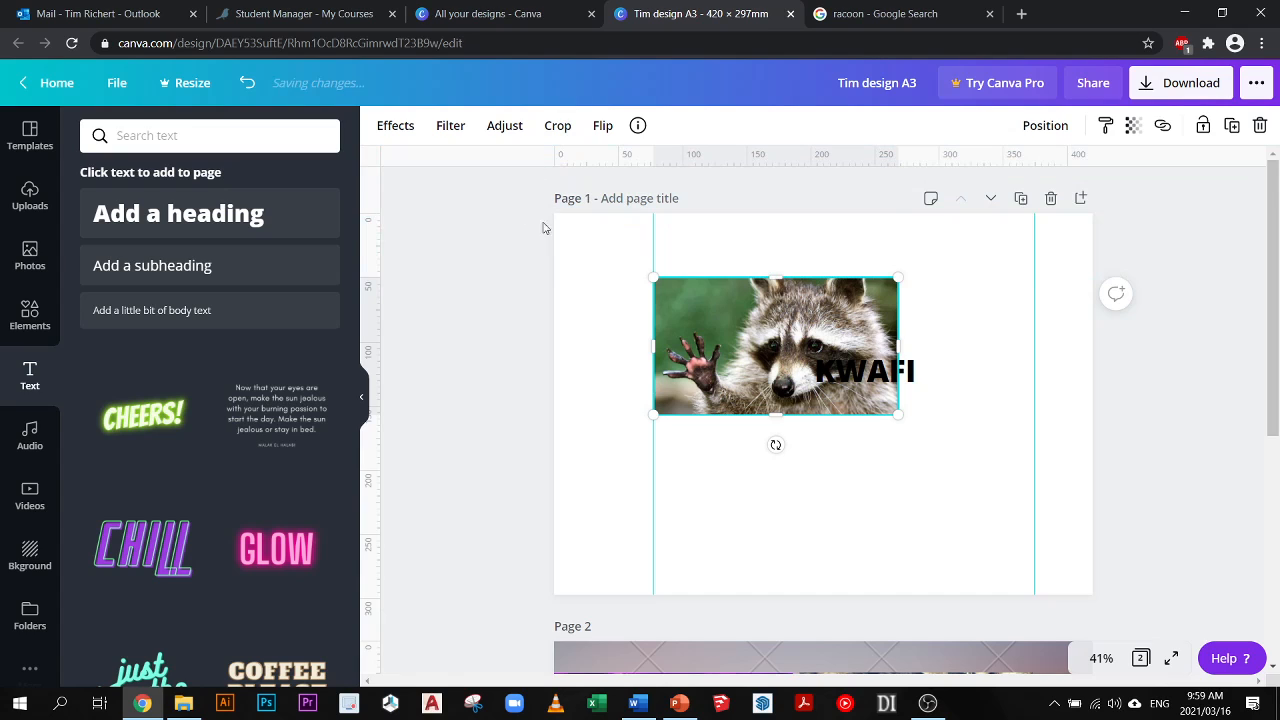
{"action": "mouse_move", "coordinate": [655, 242]}
{"action": "left_mouse_down"}
{"action": "mouse_move", "coordinate": [366, 228]}
{"action": "mouse_move", "coordinate": [620, 245]}
{"action": "left_mouse_up"}
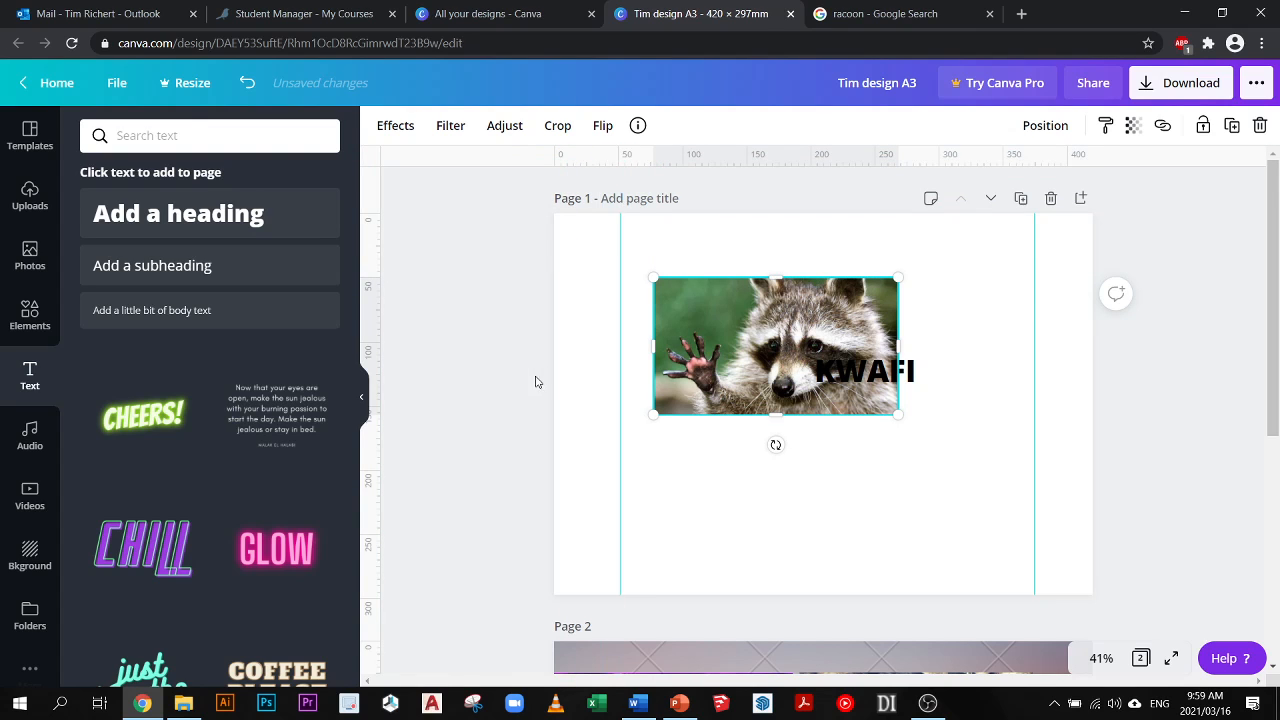
- Show the page margins in the design
{"action": "left_click", "coordinate": [120, 83]}
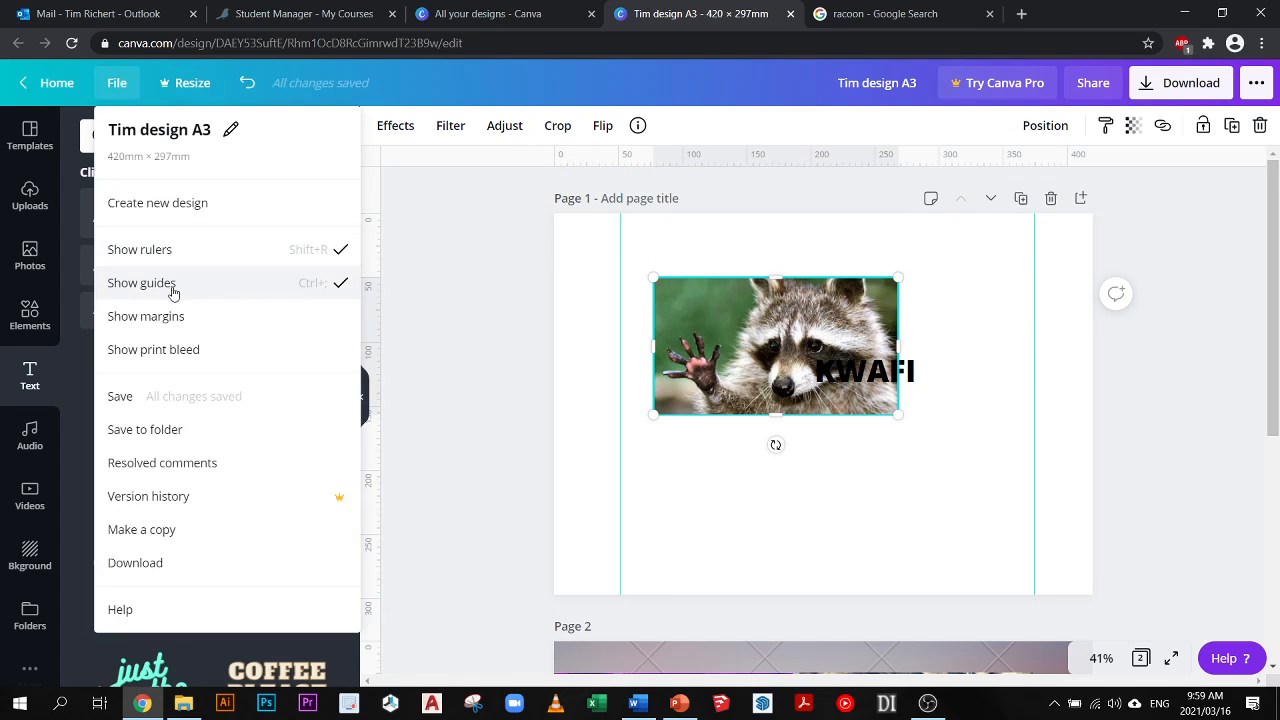
{"action": "left_click", "coordinate": [171, 320]}
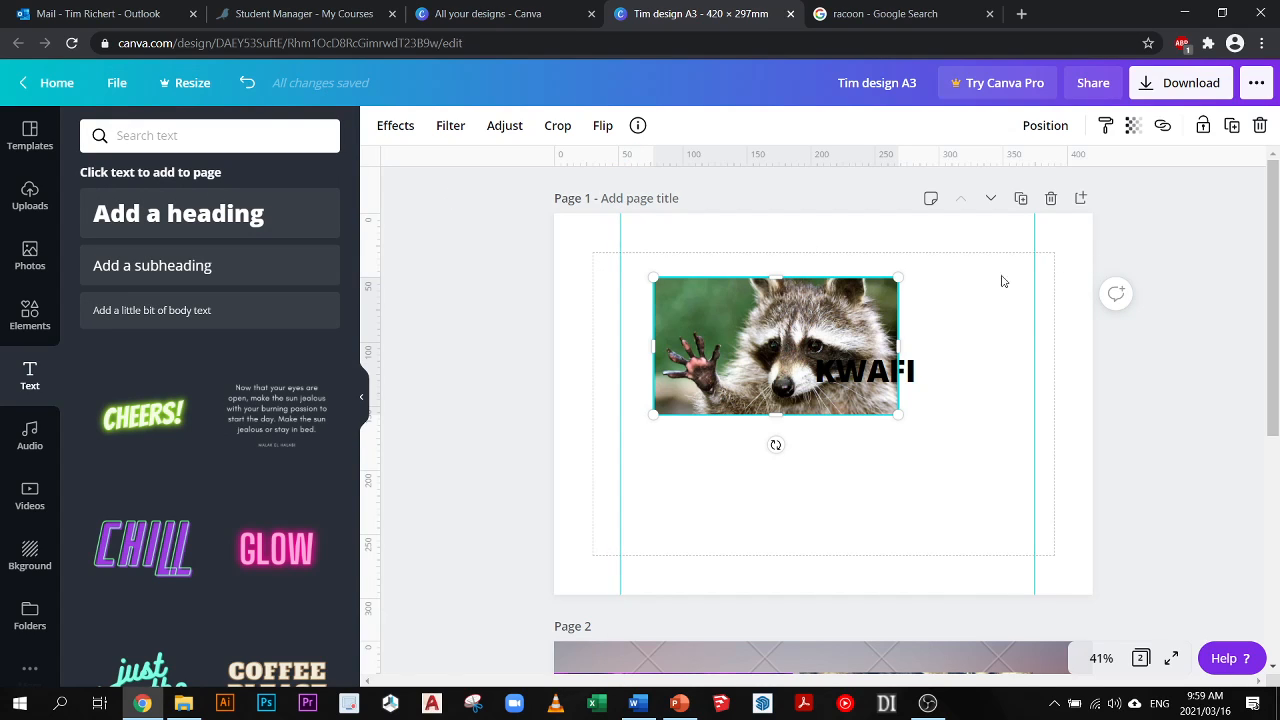
- Snap the raccoon picture to the upper-left corner of page 1's margins, and hide the margins in the design
{"action": "left_click_drag", "start_coordinate": [743, 359], "coordinate": [700, 345]}
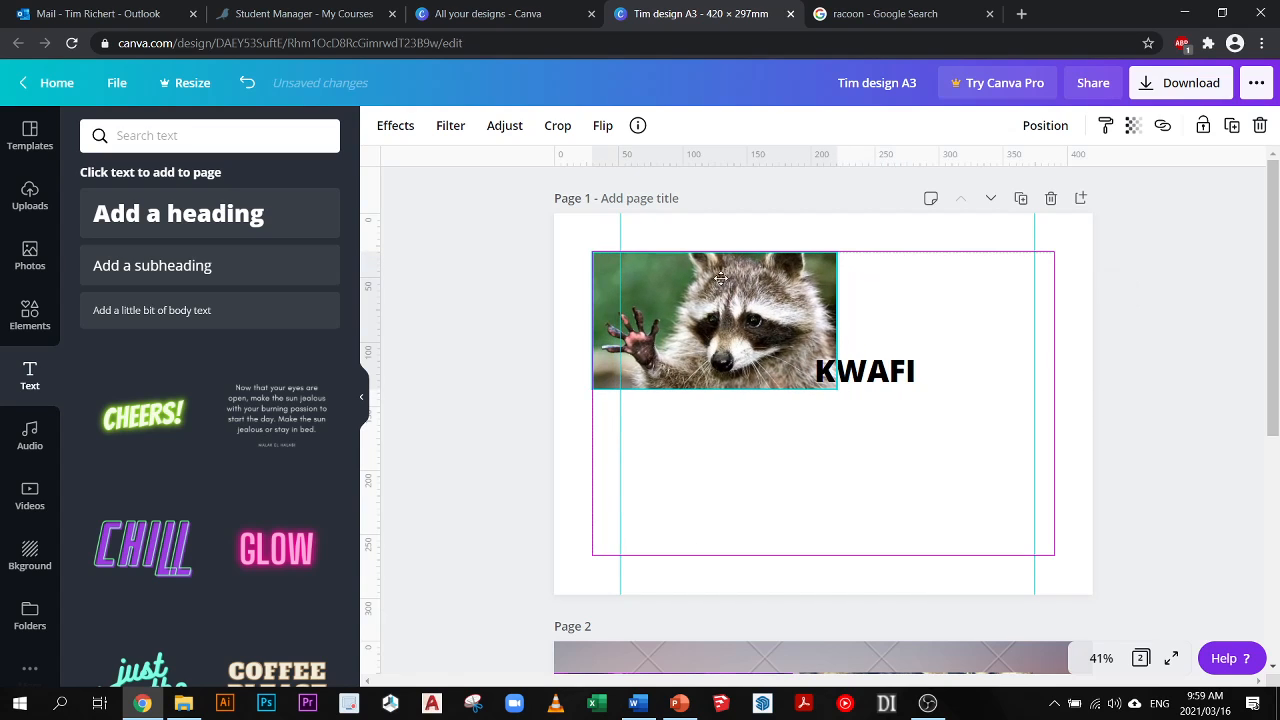
{"action": "left_click", "coordinate": [116, 82]}
{"action": "left_click", "coordinate": [177, 320]}
{"action": "left_click", "coordinate": [118, 84]}
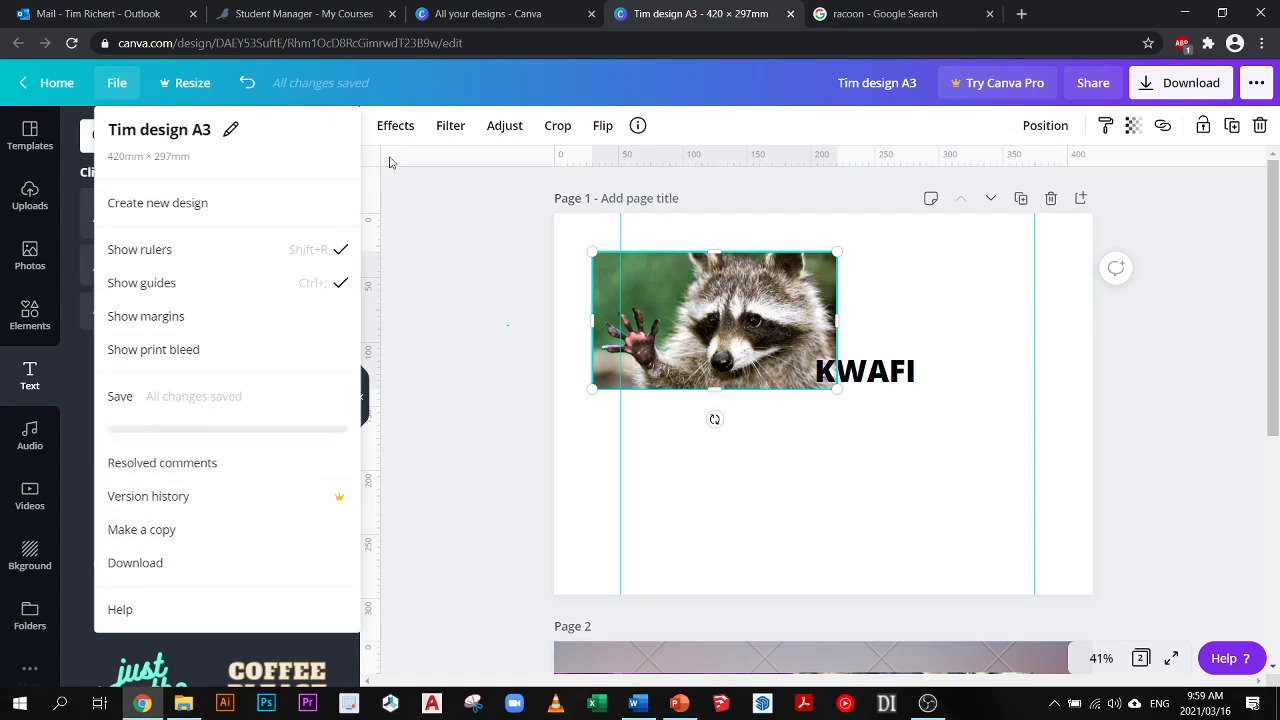
{"action": "left_click", "coordinate": [469, 413]}
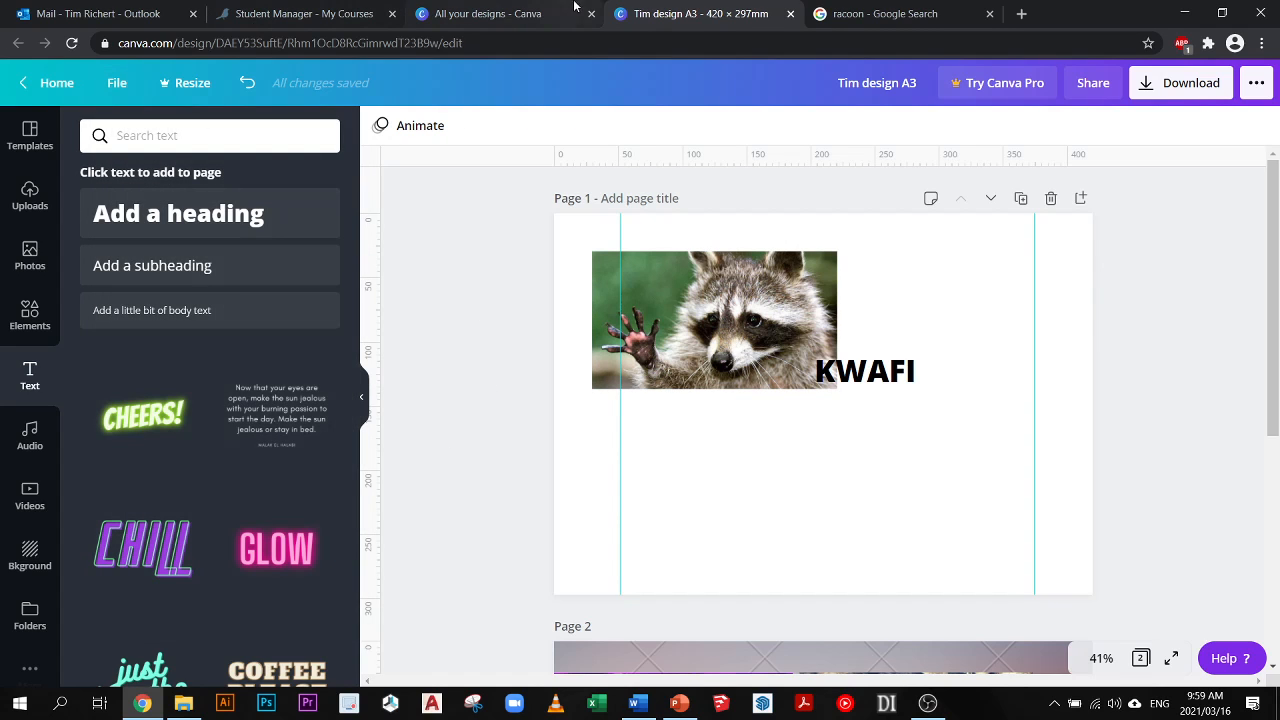
{"action": "left_click", "coordinate": [491, 9]}
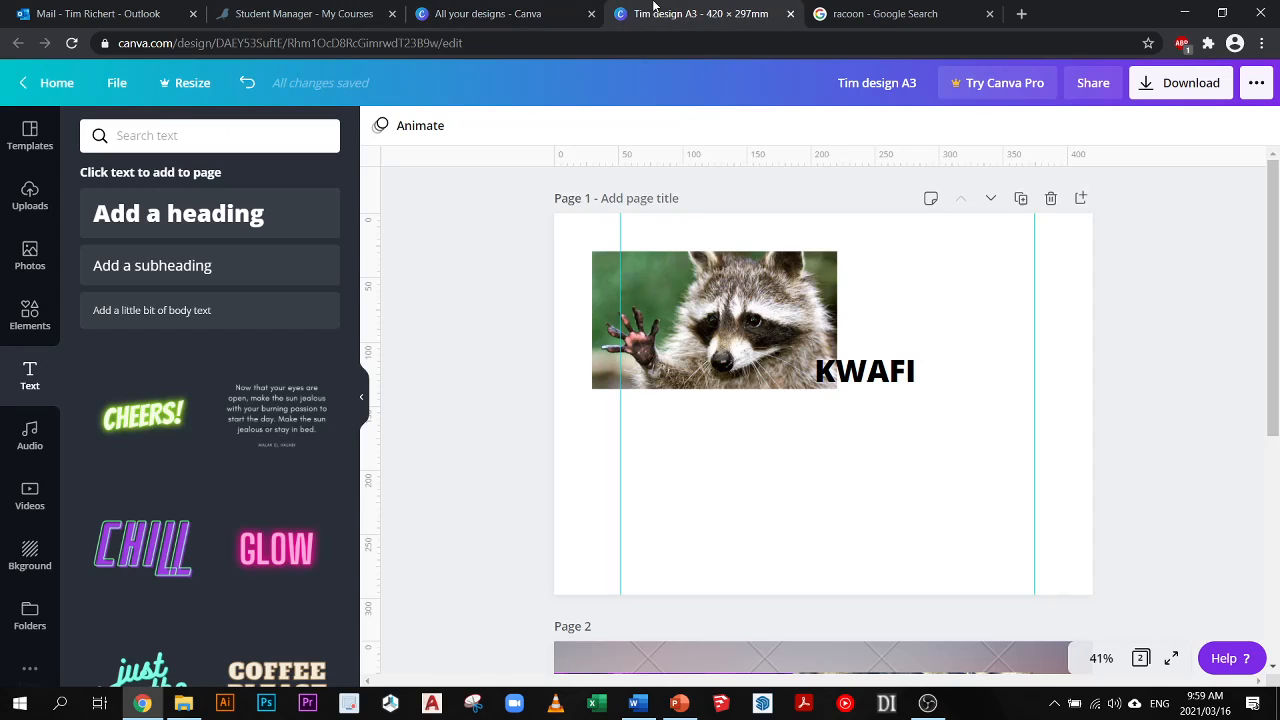
{"action": "left_click", "coordinate": [690, 13]}
{"action": "left_click", "coordinate": [185, 710]}
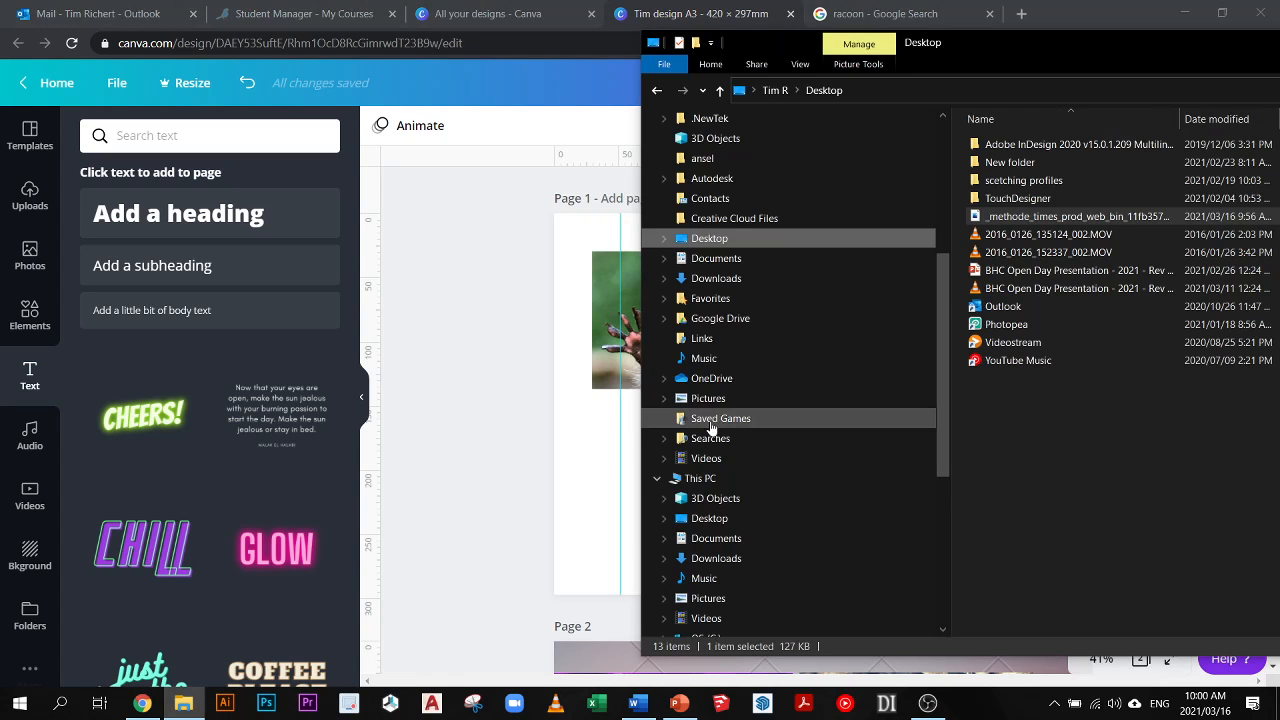
{"action": "left_click", "coordinate": [413, 266]}
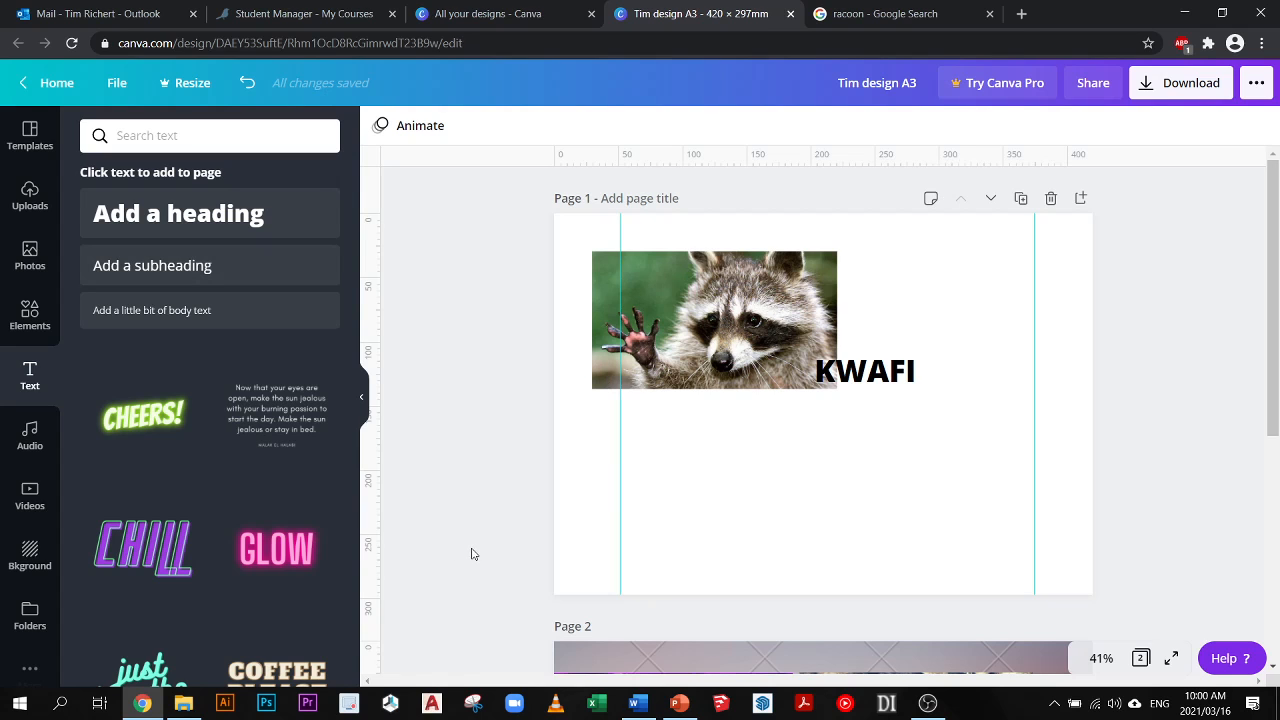
{"action": "left_click", "coordinate": [927, 703]}
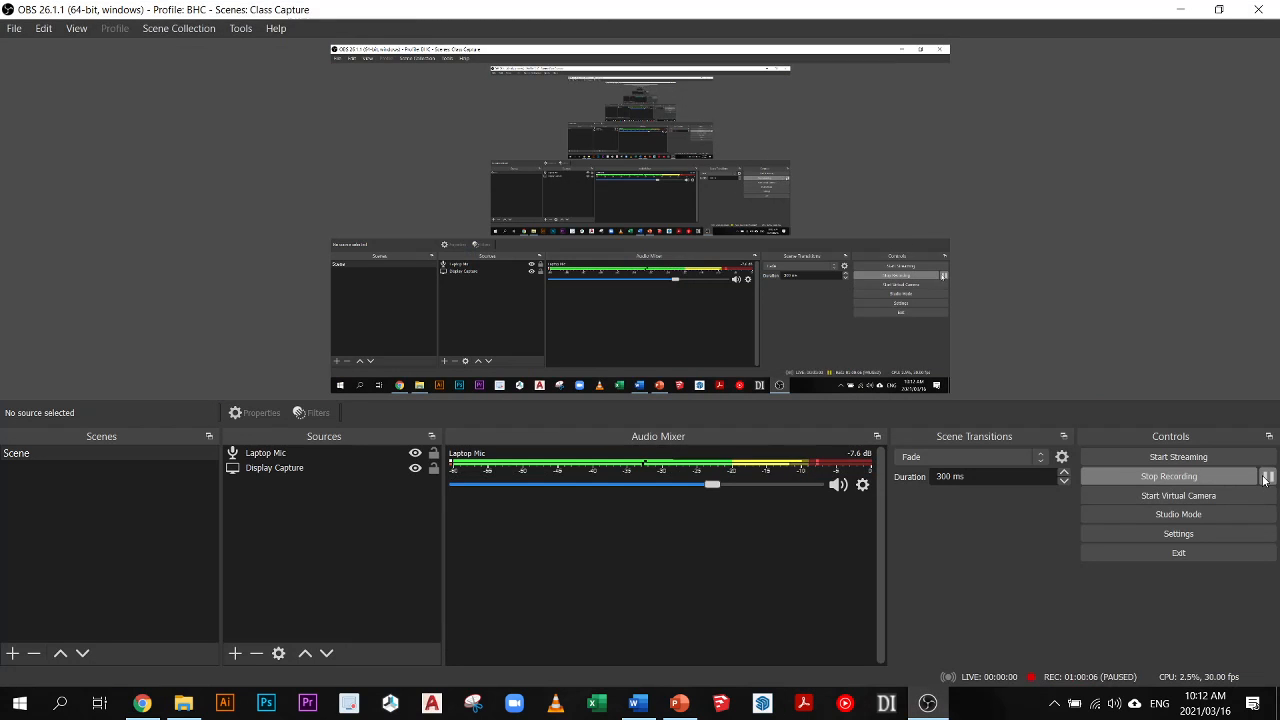
{"action": "left_click", "coordinate": [1178, 9]}
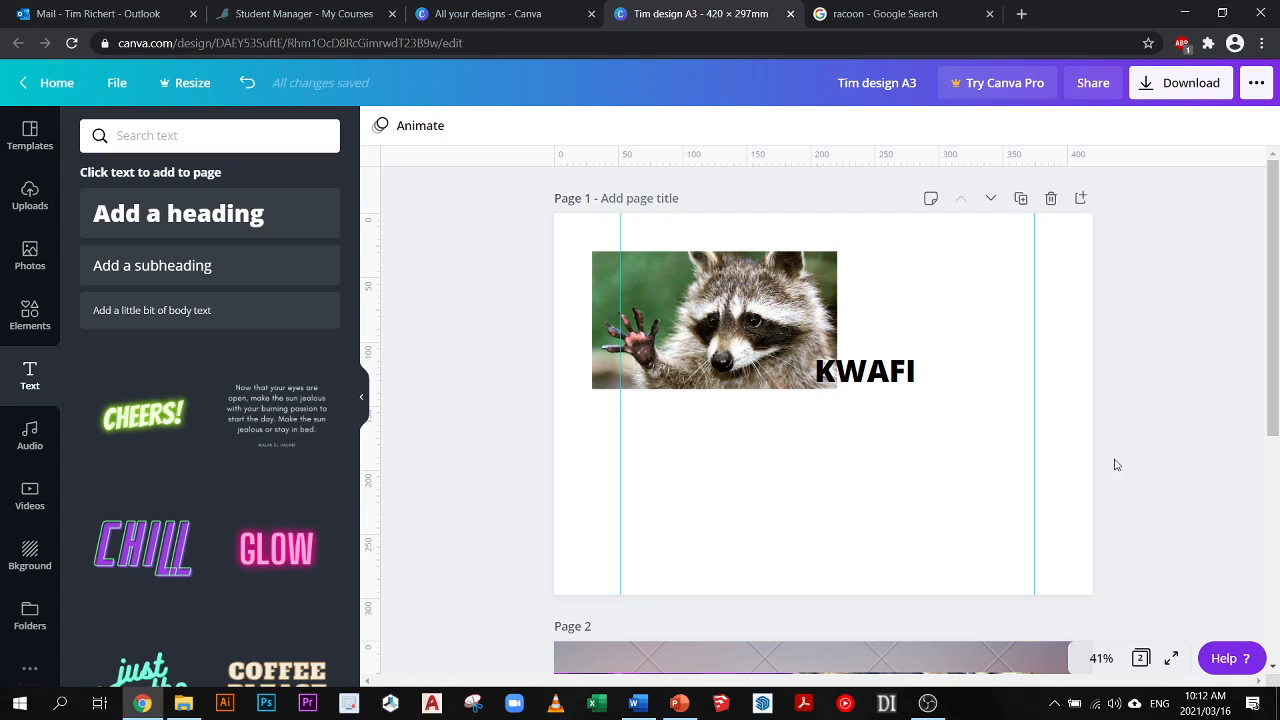
{"action": "left_click", "coordinate": [928, 703]}
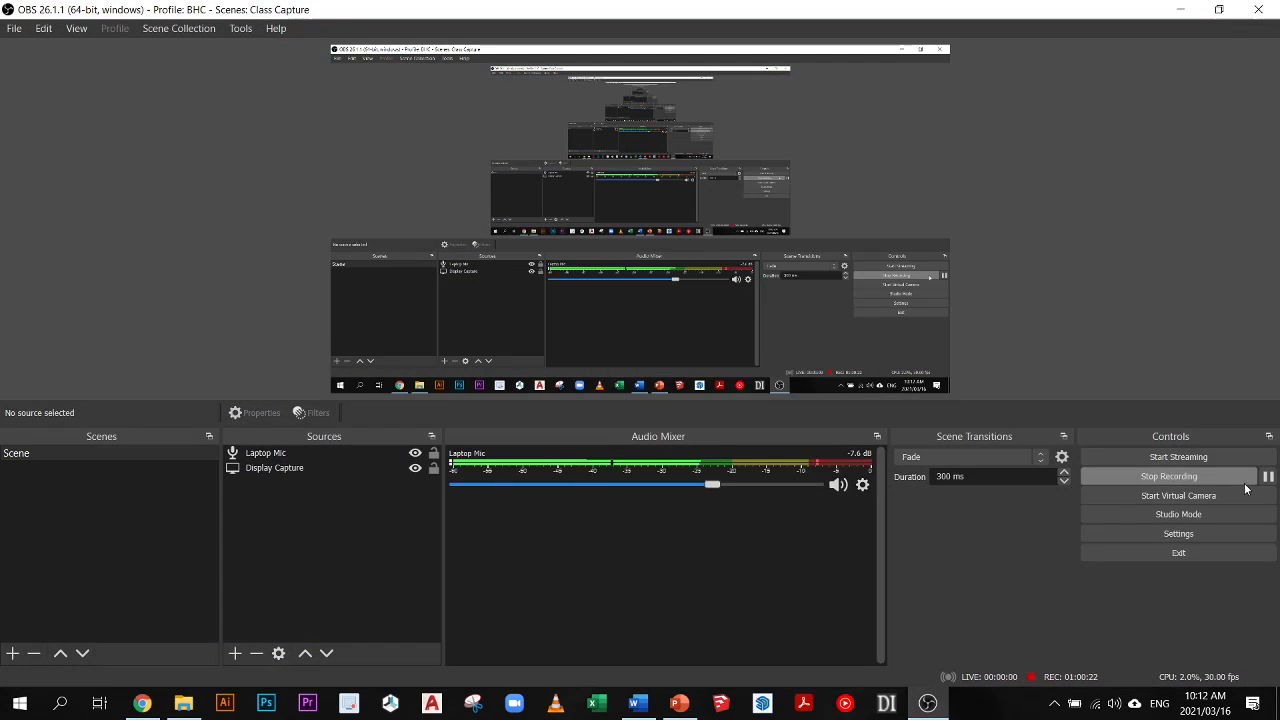
- Switch to Word and review the outline, hand-in date and learning outcomes in "DP1 2021 - Brief 01 - 2D Pres Design.doc", checking the date against the calendar
{"action": "left_click", "coordinate": [636, 705]}
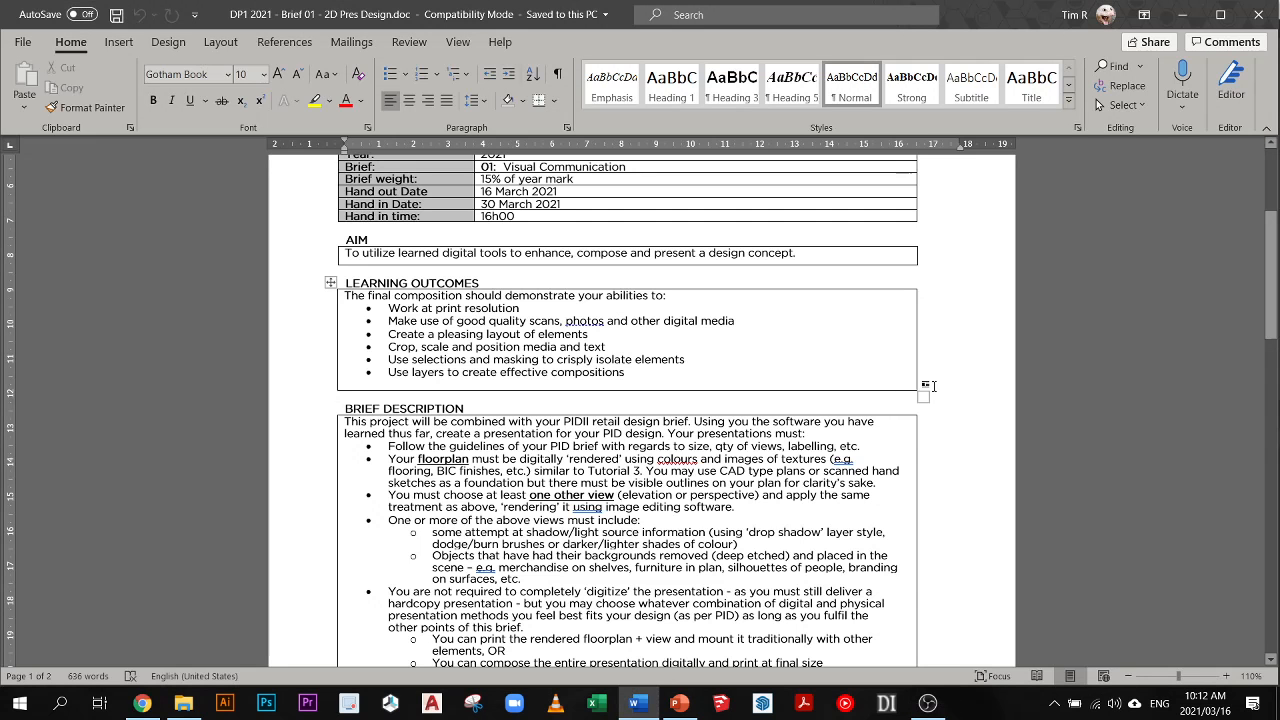
{"action": "scroll", "coordinate": [934, 385], "scroll_direction": "up", "scroll_amount": 2}
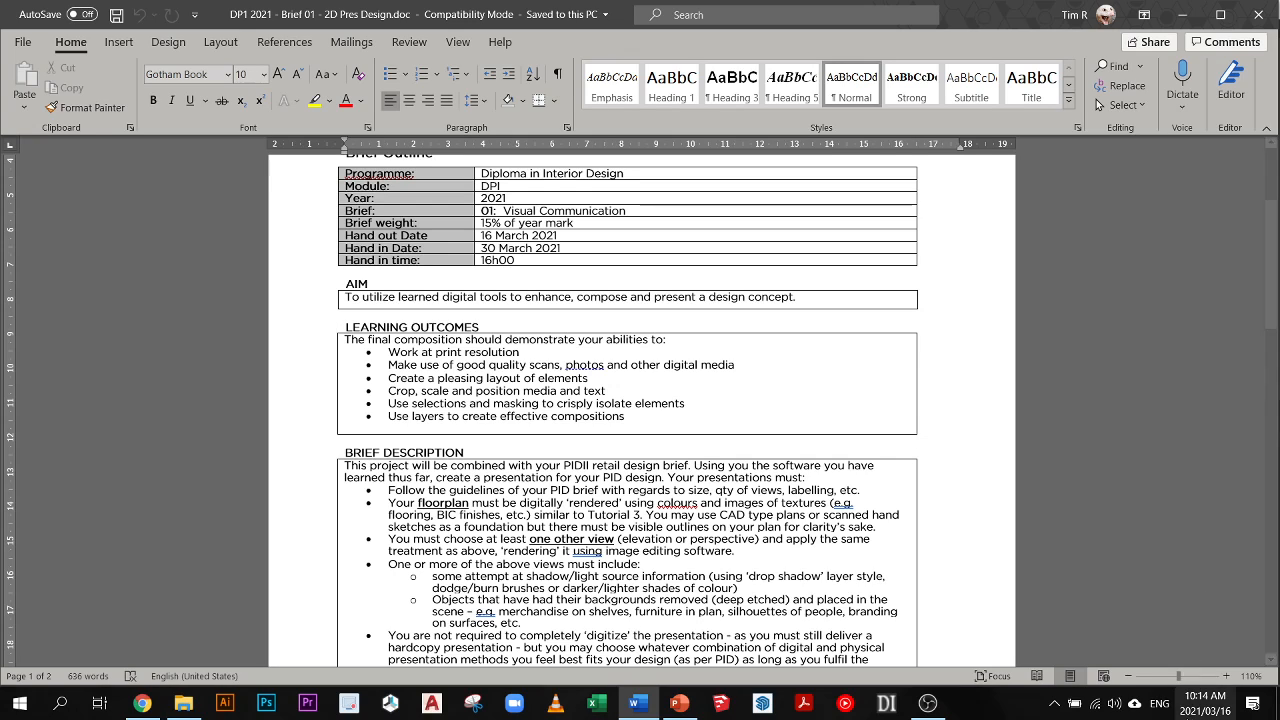
{"action": "left_click", "coordinate": [1204, 704]}
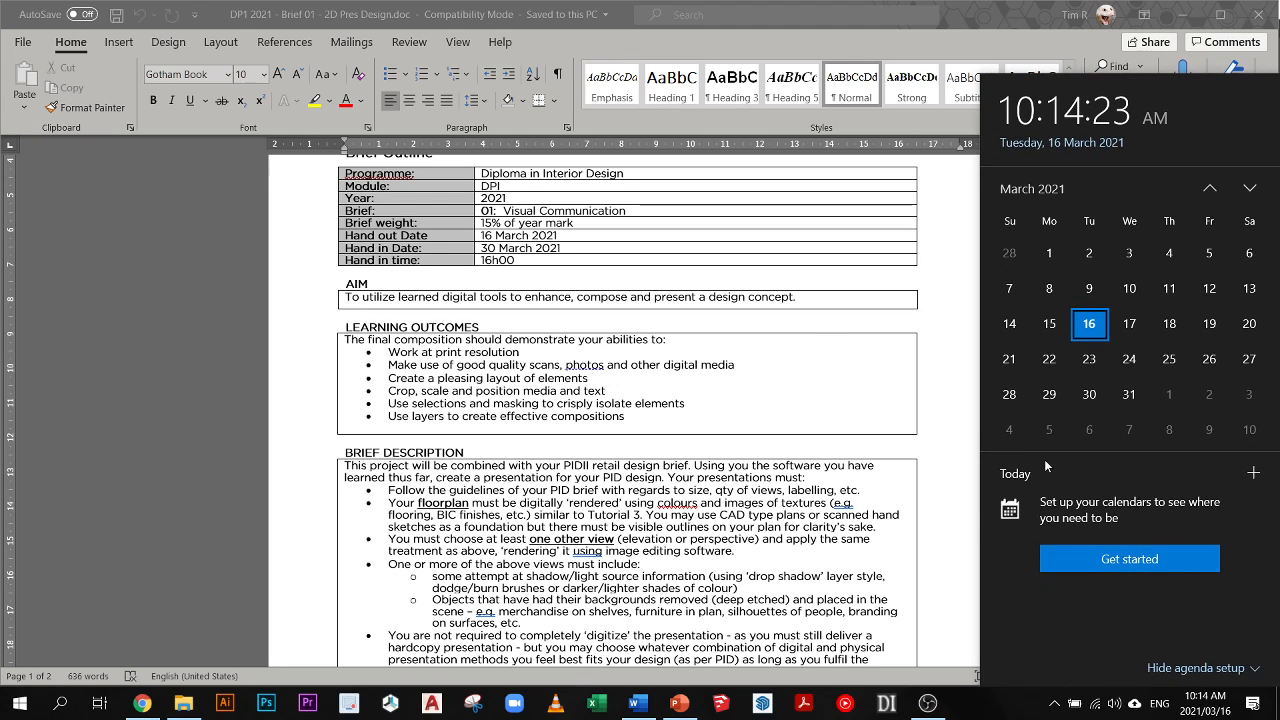
{"action": "left_click", "coordinate": [757, 382]}
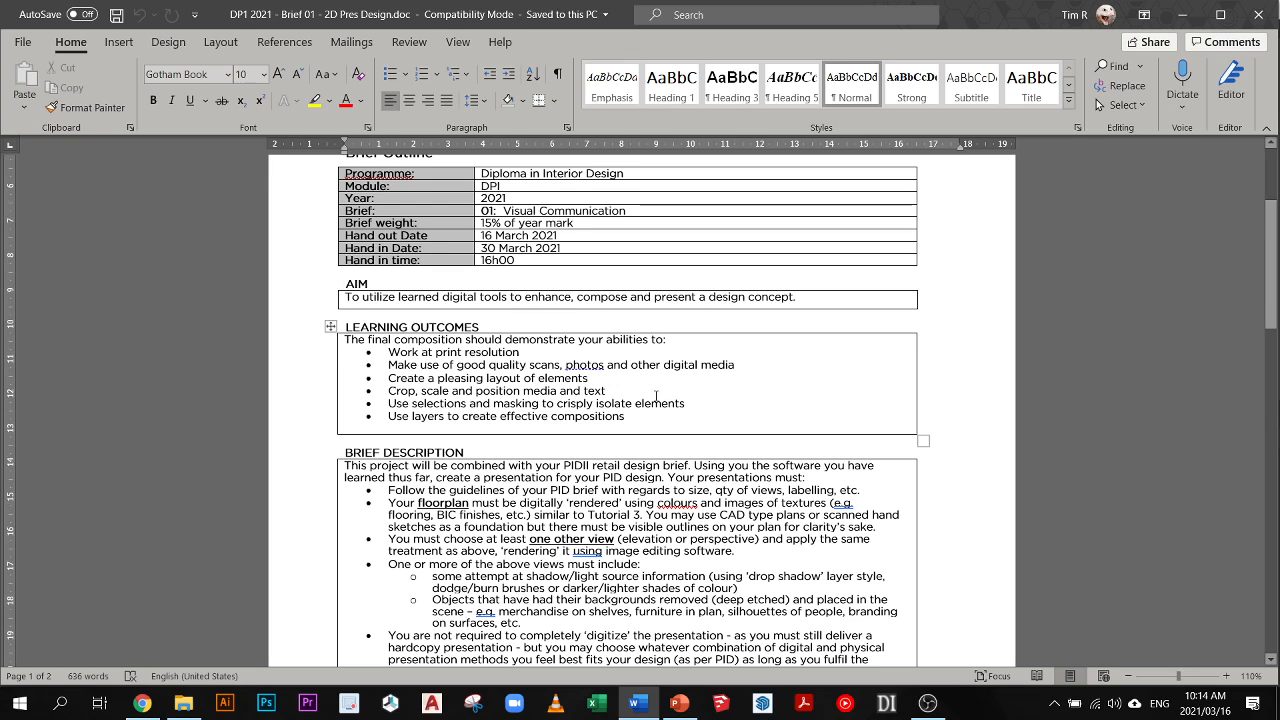
{"action": "scroll", "coordinate": [706, 378], "scroll_direction": "down", "scroll_amount": 2}
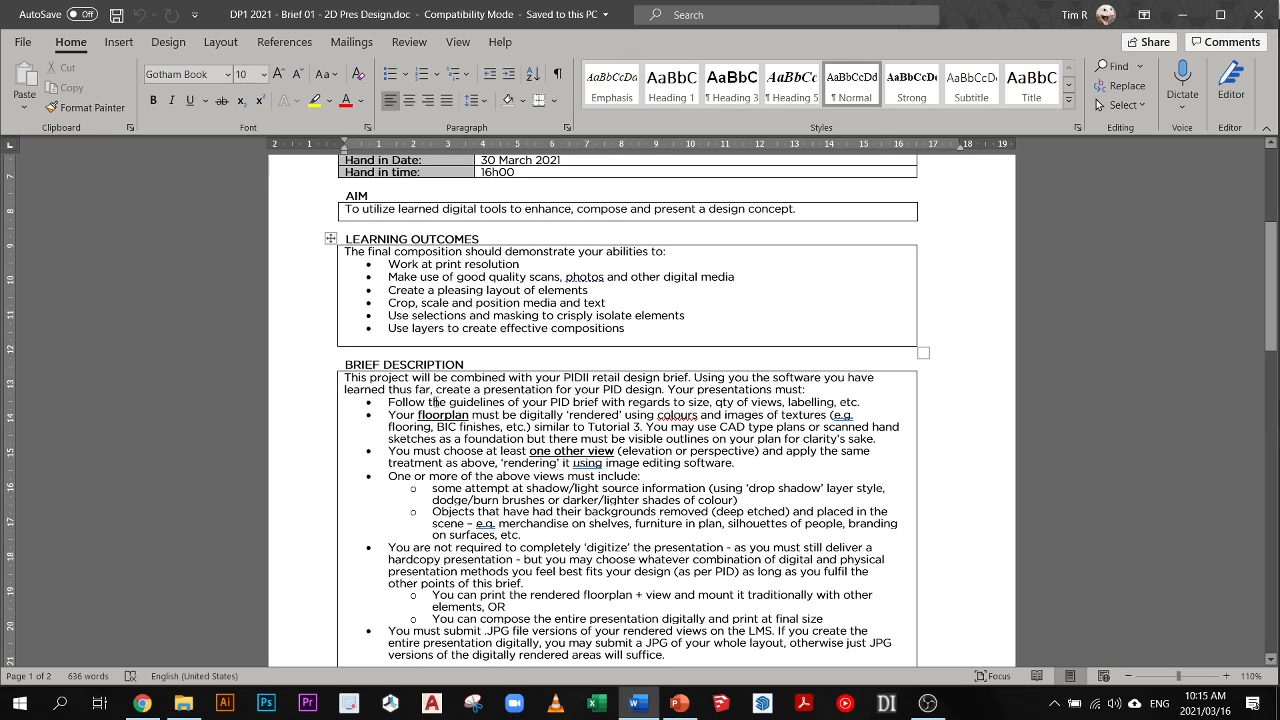
{"action": "scroll", "coordinate": [383, 401], "scroll_direction": "down", "scroll_amount": 1}
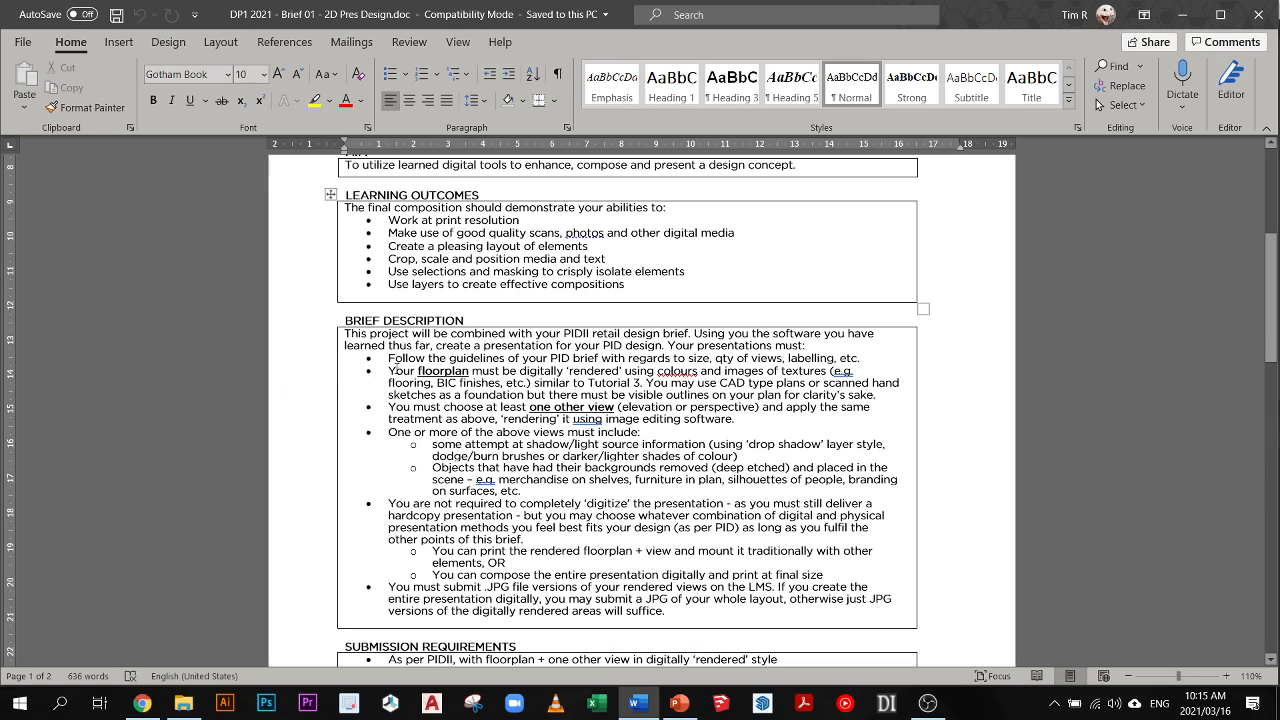
- Examine the brief description's requirements for the digitally rendered floorplan and the one other view, marking the passages being read
{"action": "left_click_drag", "start_coordinate": [389, 370], "coordinate": [872, 367]}
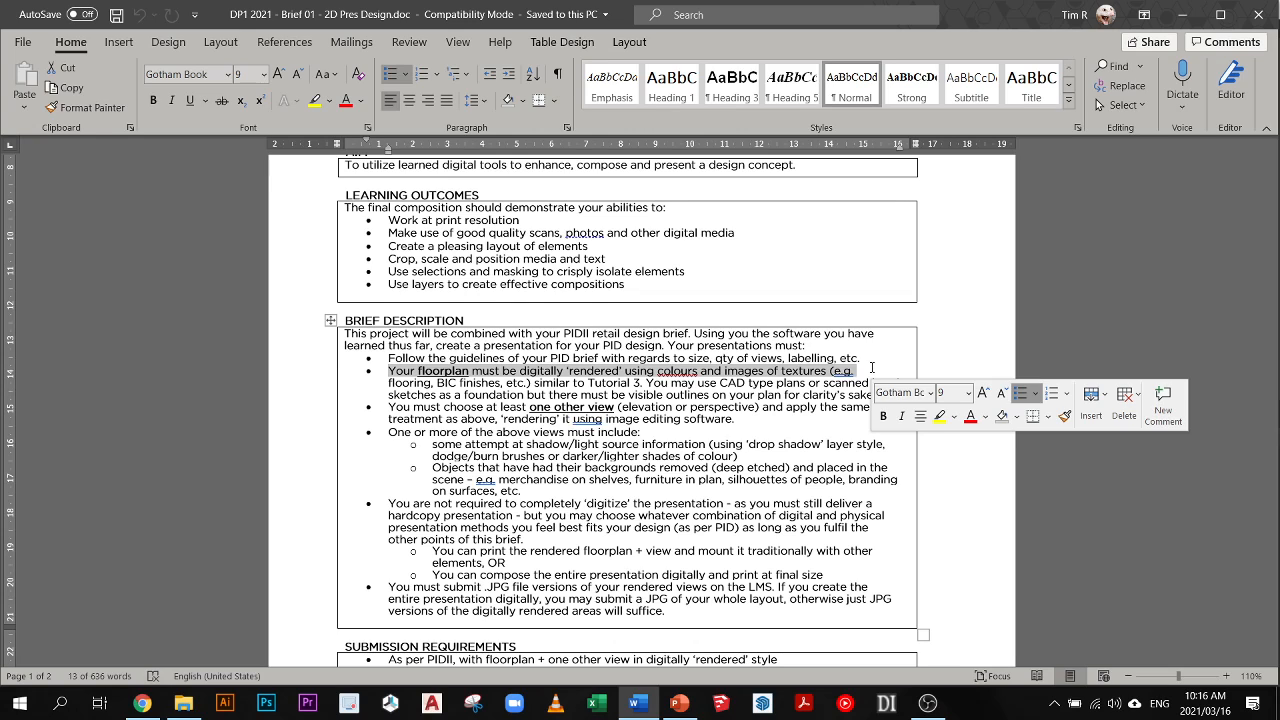
{"action": "left_click", "coordinate": [510, 371]}
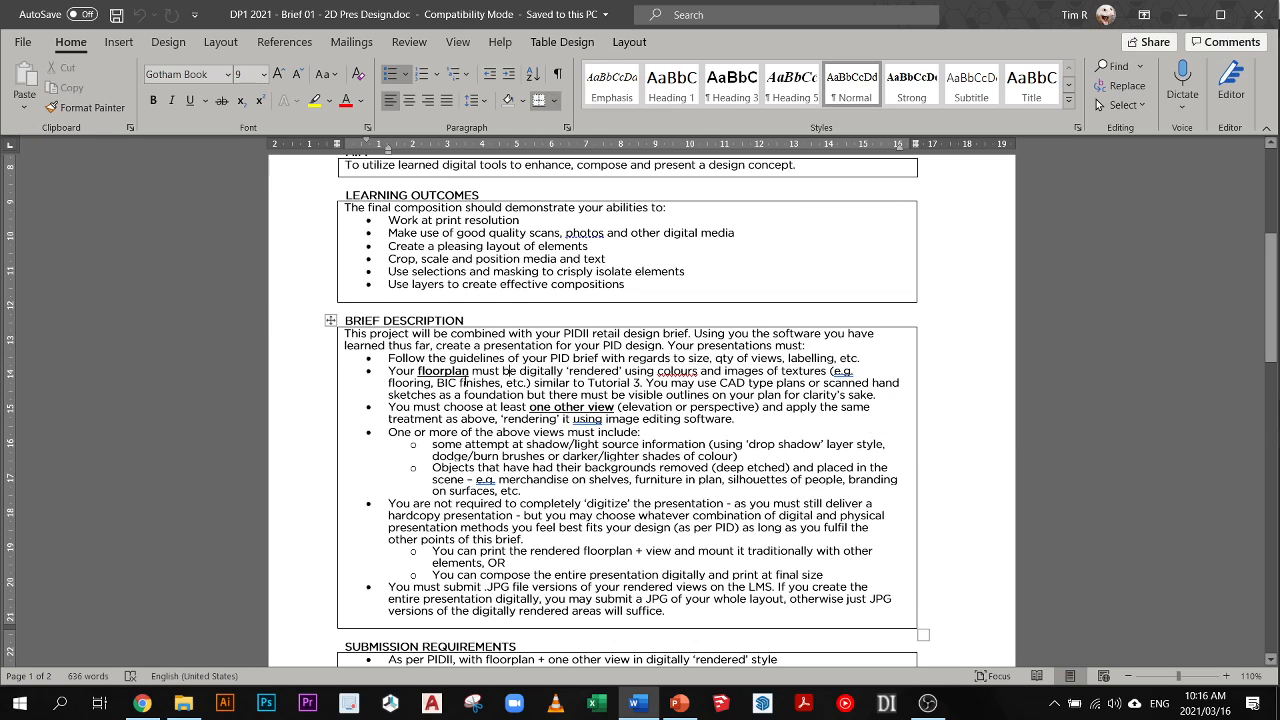
{"action": "left_click_drag", "start_coordinate": [470, 371], "coordinate": [858, 370]}
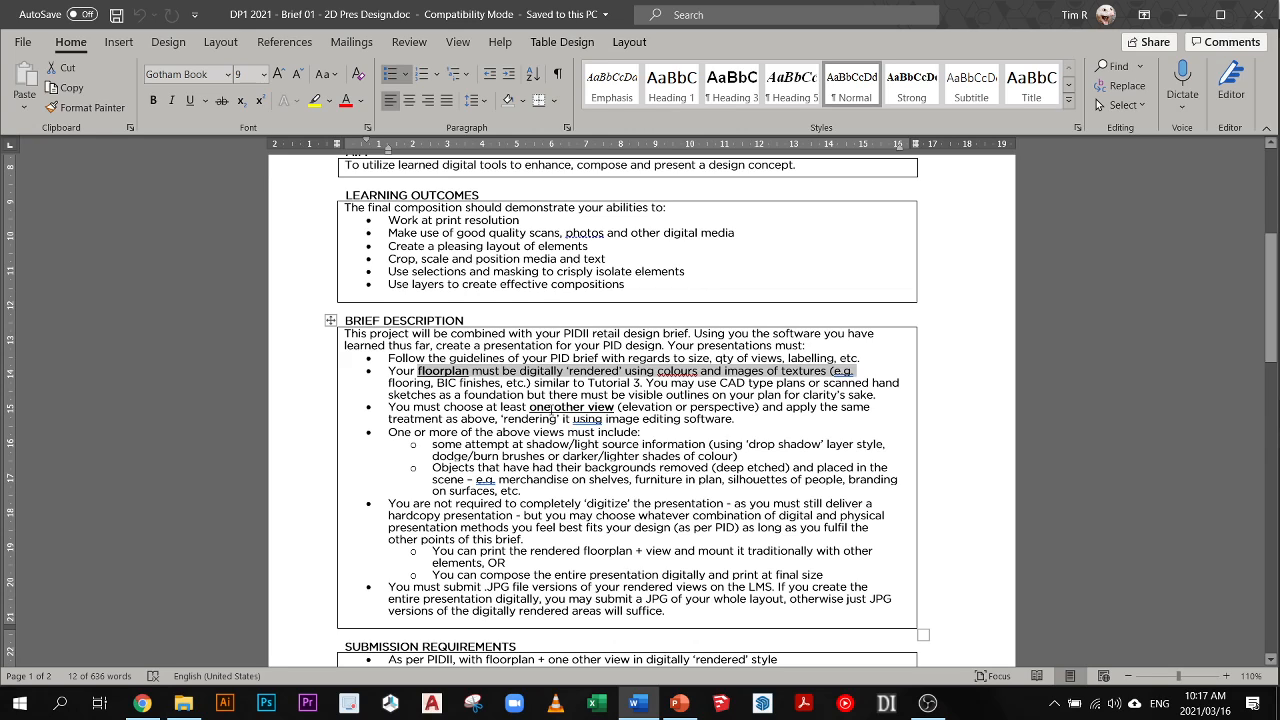
{"action": "left_click_drag", "start_coordinate": [534, 383], "coordinate": [669, 383]}
{"action": "left_click", "coordinate": [759, 376]}
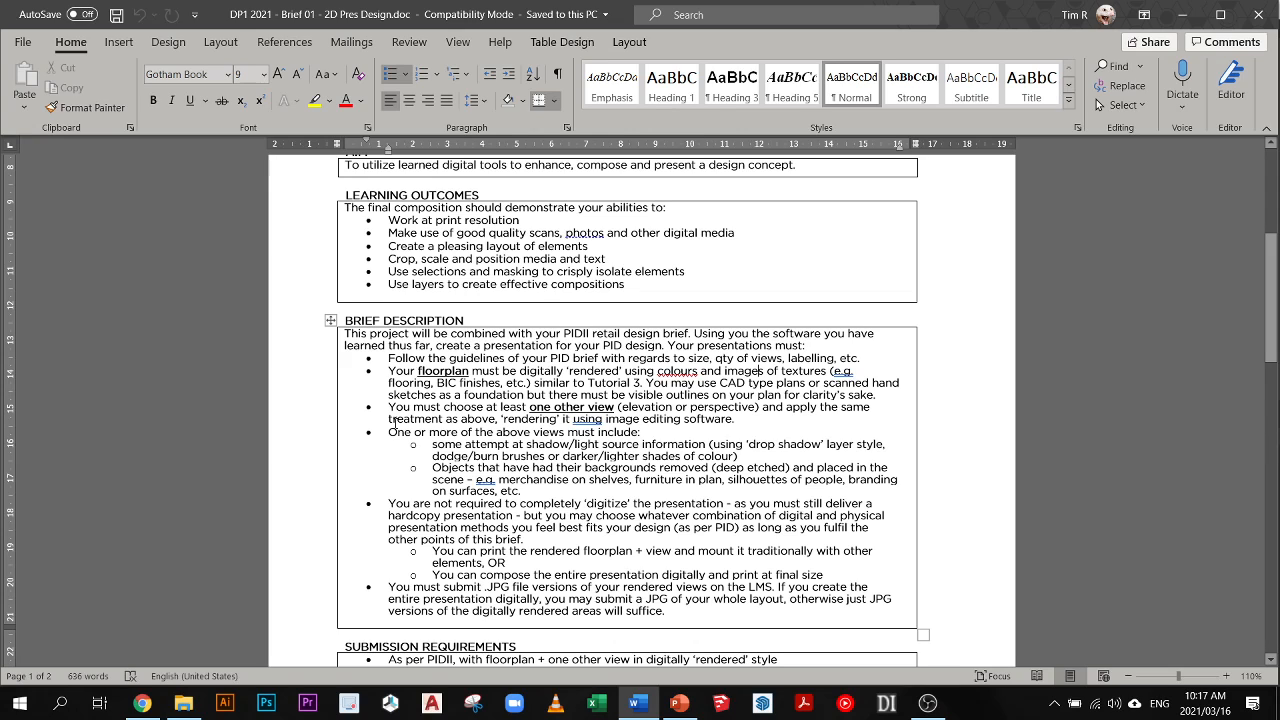
{"action": "left_click_drag", "start_coordinate": [390, 407], "coordinate": [750, 422]}
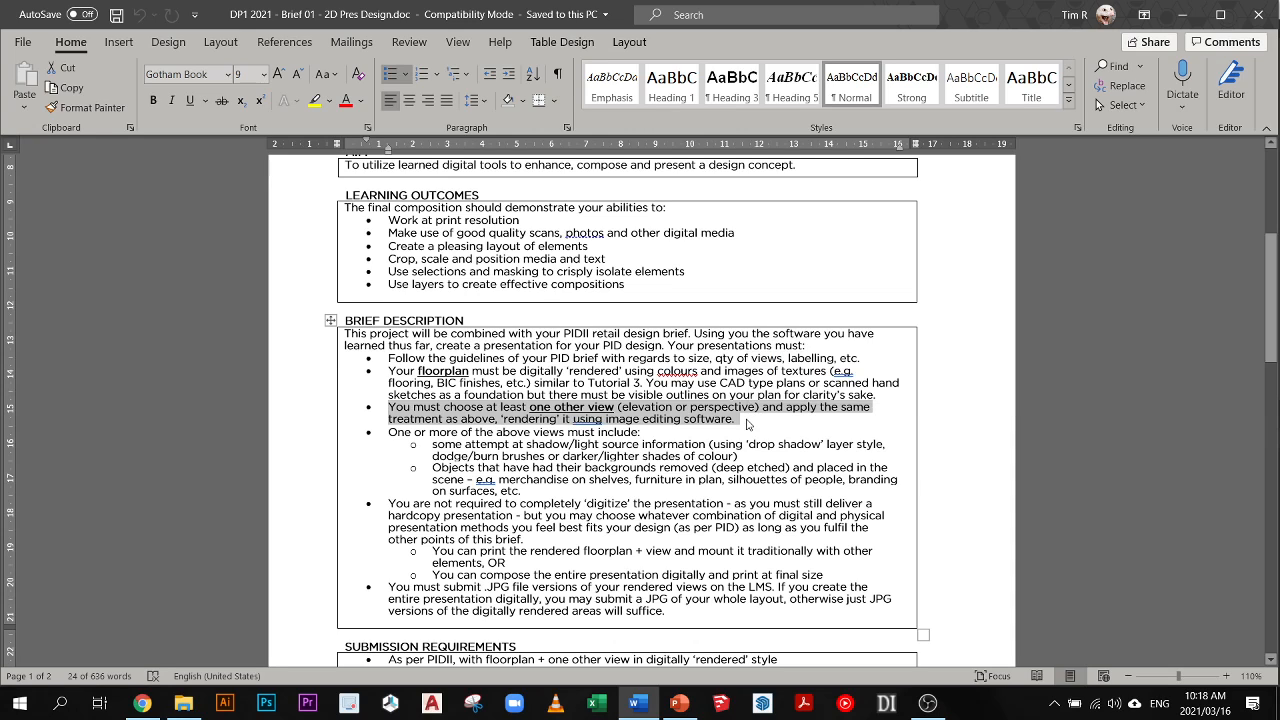
{"action": "left_click", "coordinate": [748, 421]}
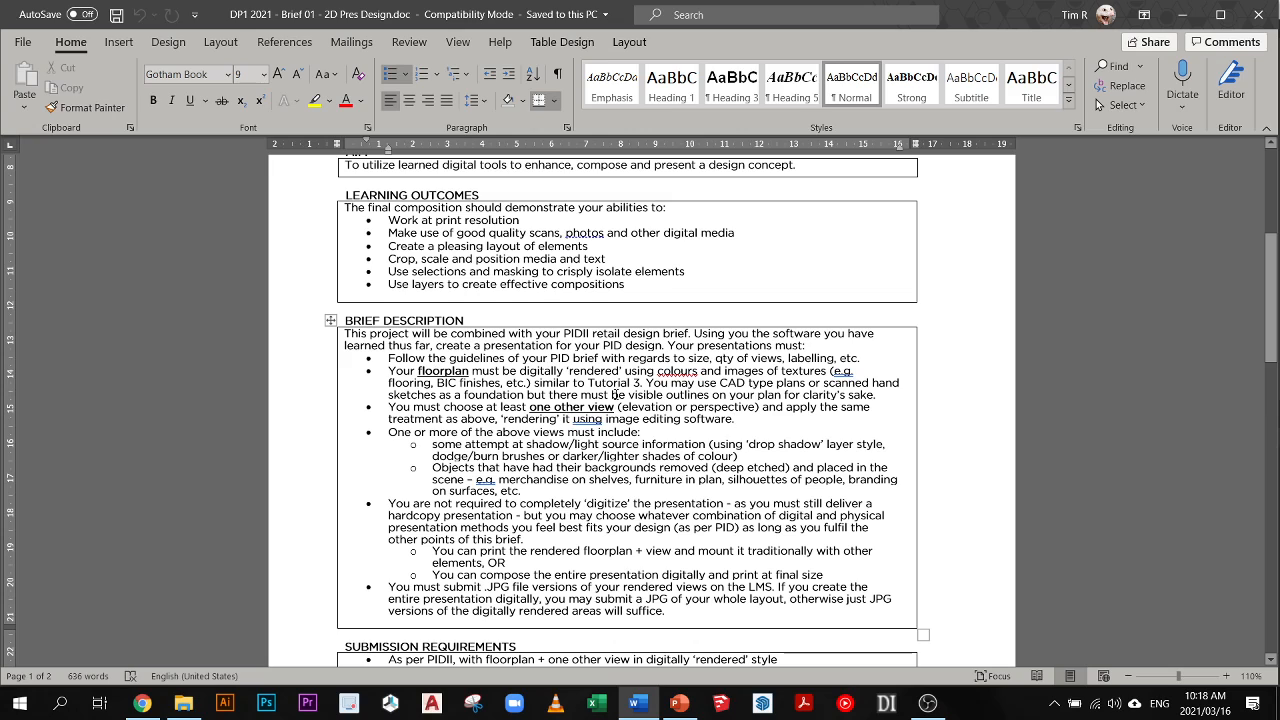
{"action": "triple_click", "coordinate": [811, 418]}
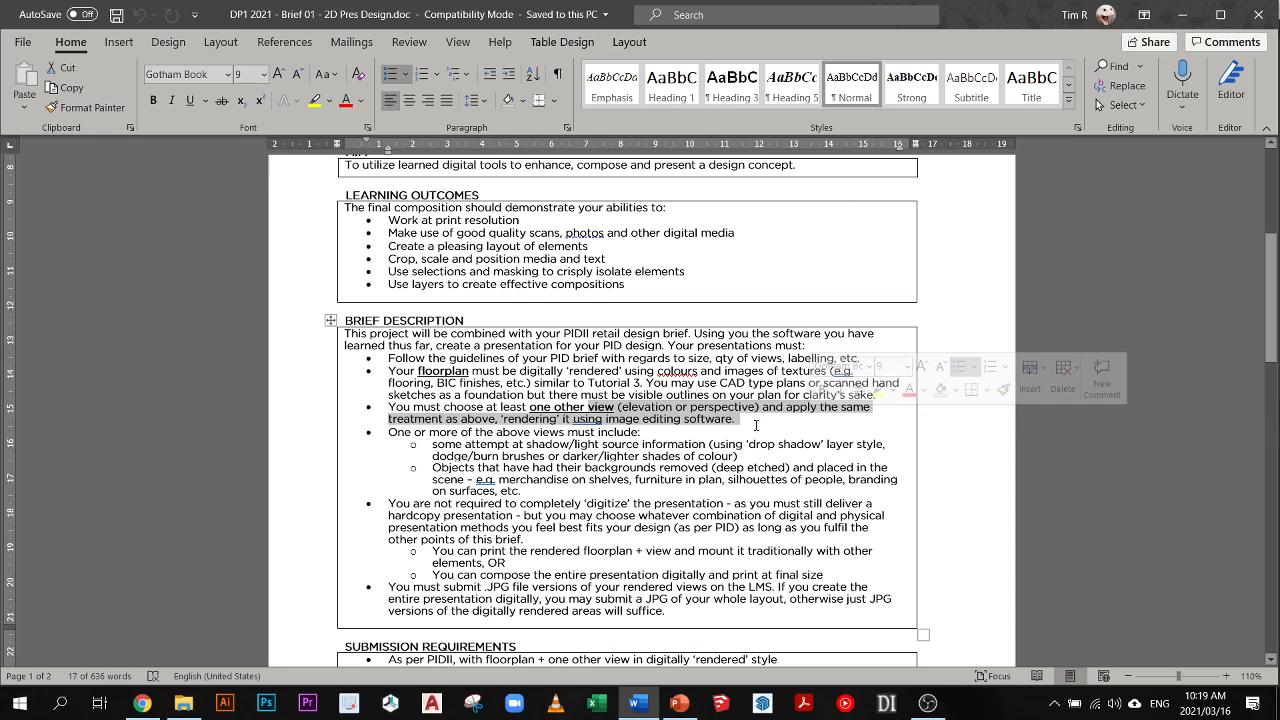
{"action": "left_click", "coordinate": [458, 382]}
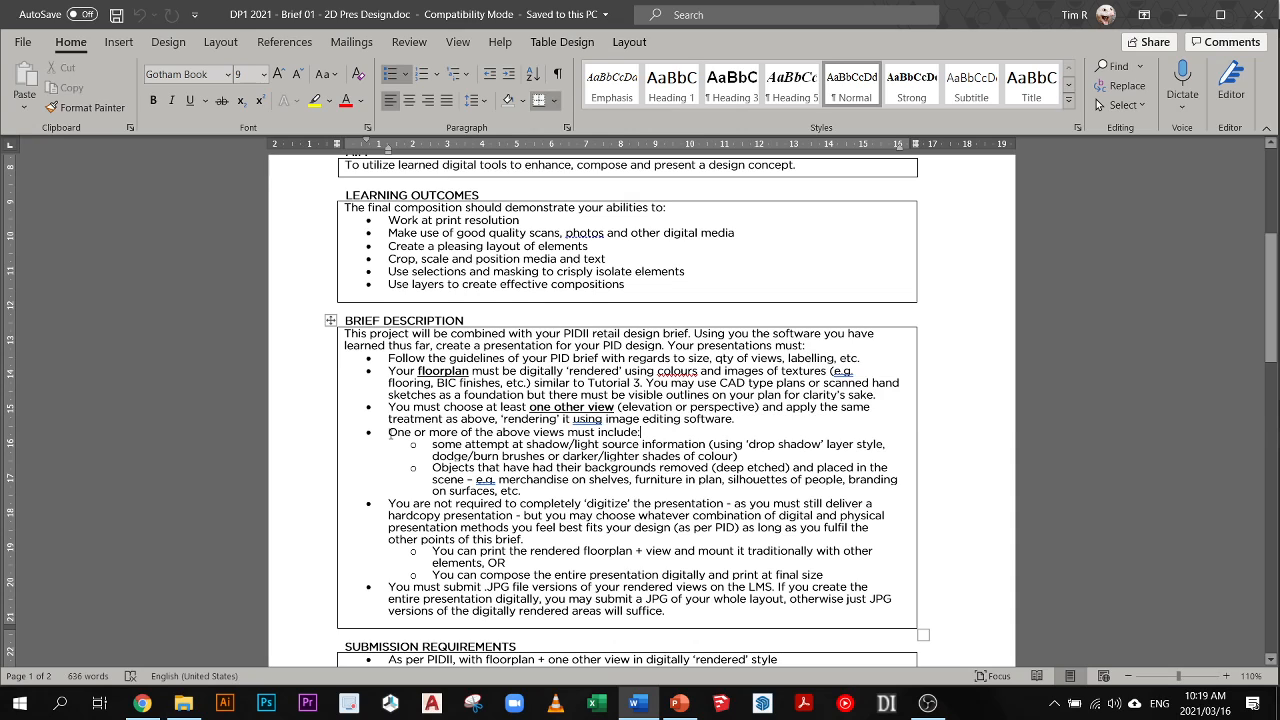
- Examine what one or more views must include: the shadow/light source information and the deep-etched objects placed in the scene
{"action": "left_click_drag", "start_coordinate": [389, 432], "coordinate": [646, 432]}
{"action": "left_click", "coordinate": [669, 433]}
{"action": "left_click_drag", "start_coordinate": [431, 444], "coordinate": [883, 444]}
{"action": "left_click", "coordinate": [747, 456]}
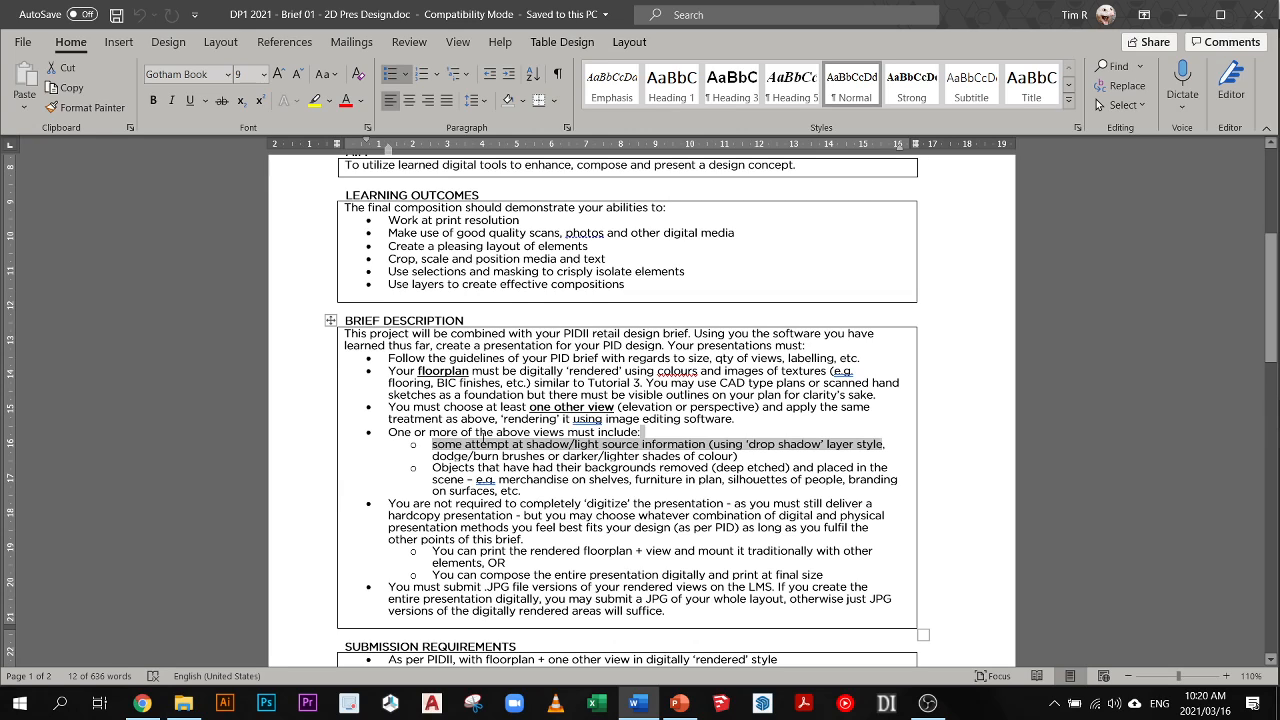
{"action": "left_click", "coordinate": [478, 432]}
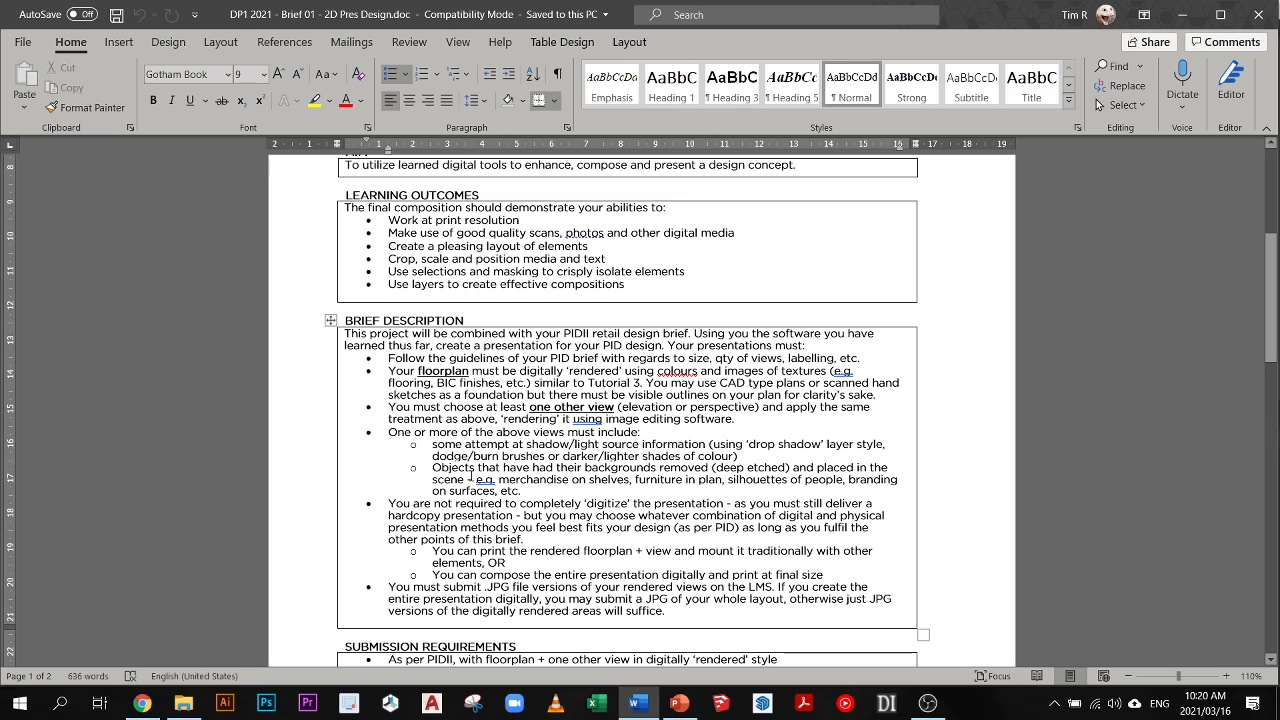
{"action": "left_click_drag", "start_coordinate": [432, 467], "coordinate": [792, 467]}
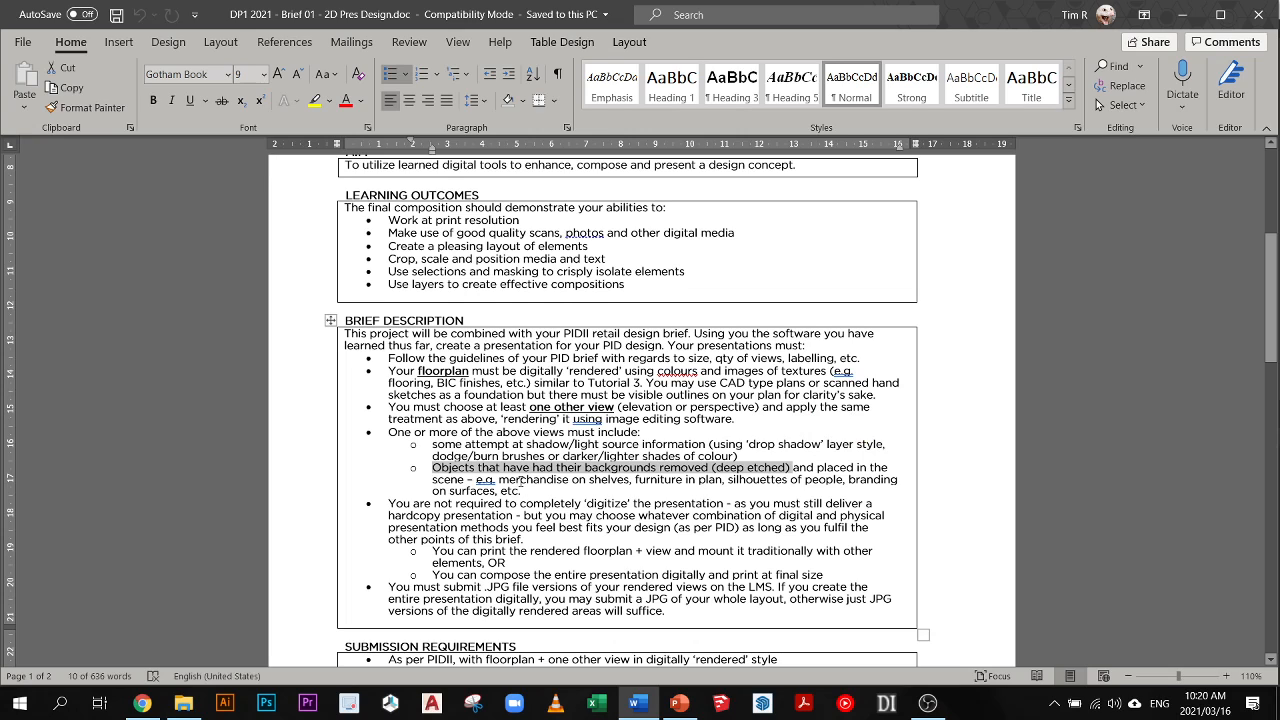
{"action": "triple_click", "coordinate": [520, 481]}
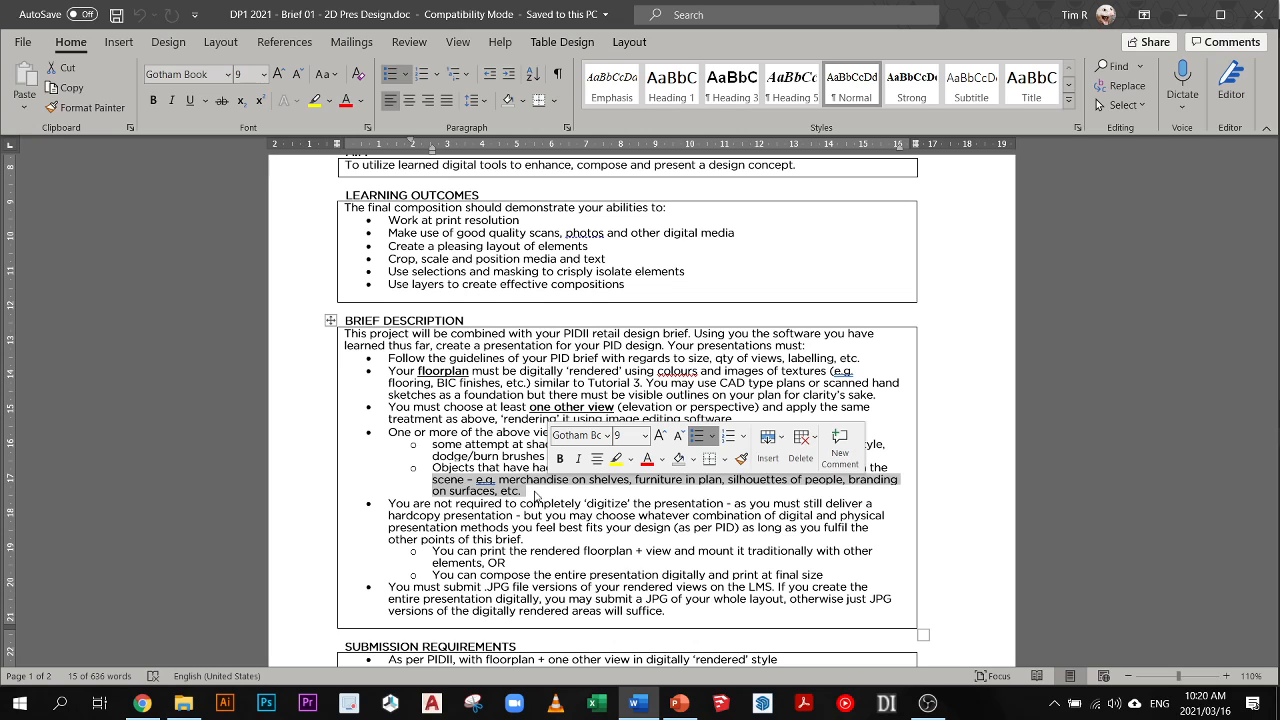
{"action": "left_click", "coordinate": [533, 503]}
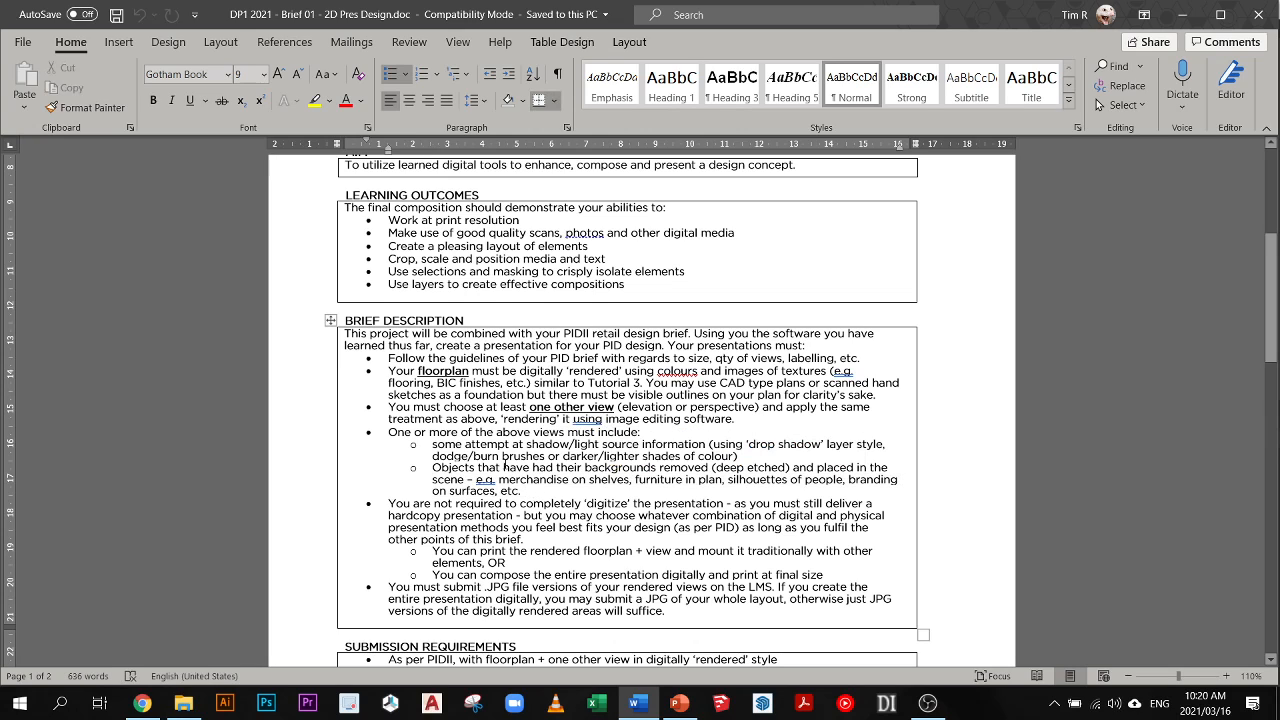
{"action": "triple_click", "coordinate": [505, 465]}
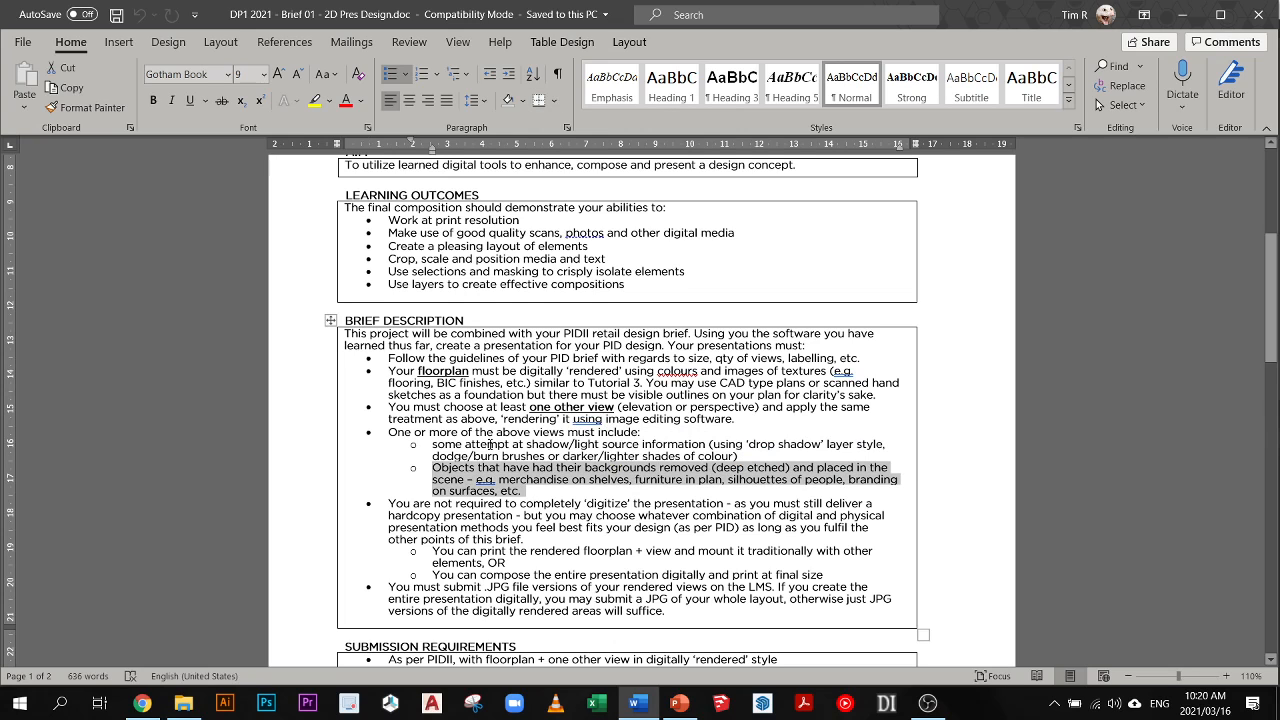
{"action": "left_click_drag", "start_coordinate": [488, 444], "coordinate": [642, 444]}
{"action": "left_click_drag", "start_coordinate": [477, 467], "coordinate": [646, 467]}
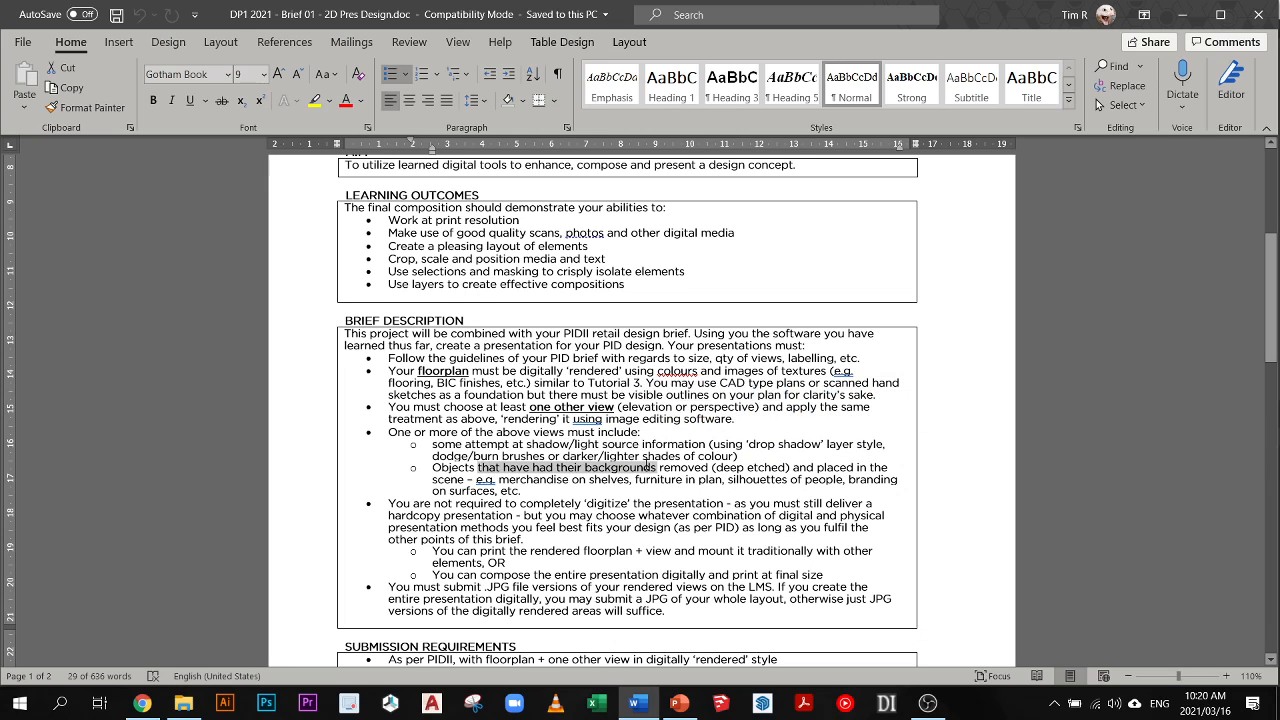
- Review the brief's rules on combining digital and physical presentation methods alongside the floorplan and other-view requirements
{"action": "scroll", "coordinate": [559, 516], "scroll_direction": "down", "scroll_amount": 1}
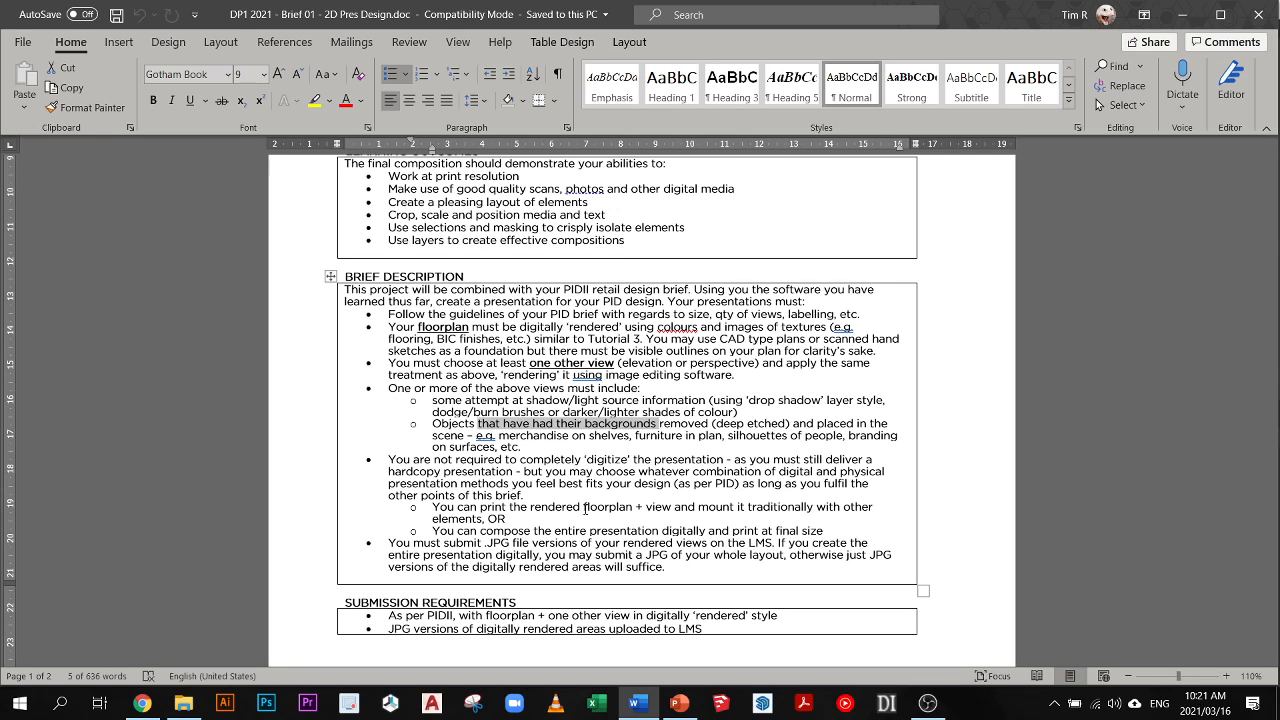
{"action": "left_click_drag", "start_coordinate": [516, 471], "coordinate": [583, 504]}
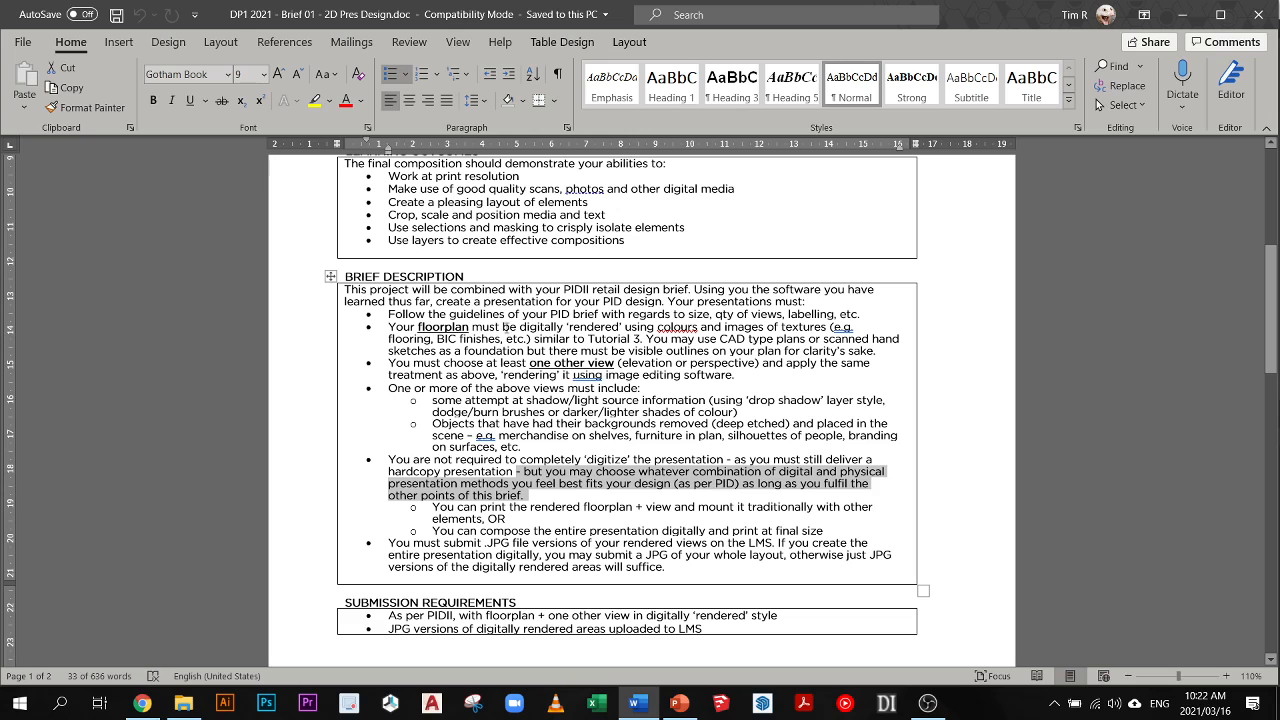
{"action": "left_click_drag", "start_coordinate": [428, 328], "coordinate": [563, 328]}
{"action": "left_click_drag", "start_coordinate": [470, 351], "coordinate": [541, 365]}
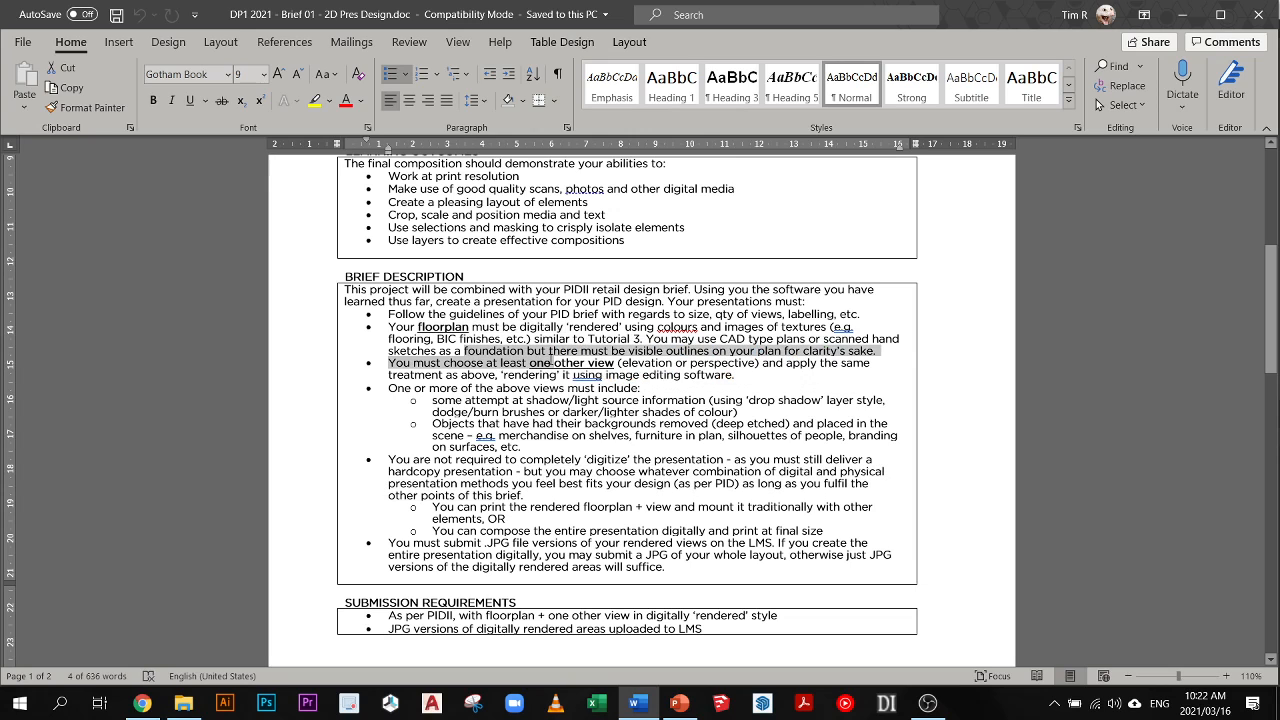
{"action": "left_click_drag", "start_coordinate": [456, 460], "coordinate": [584, 460]}
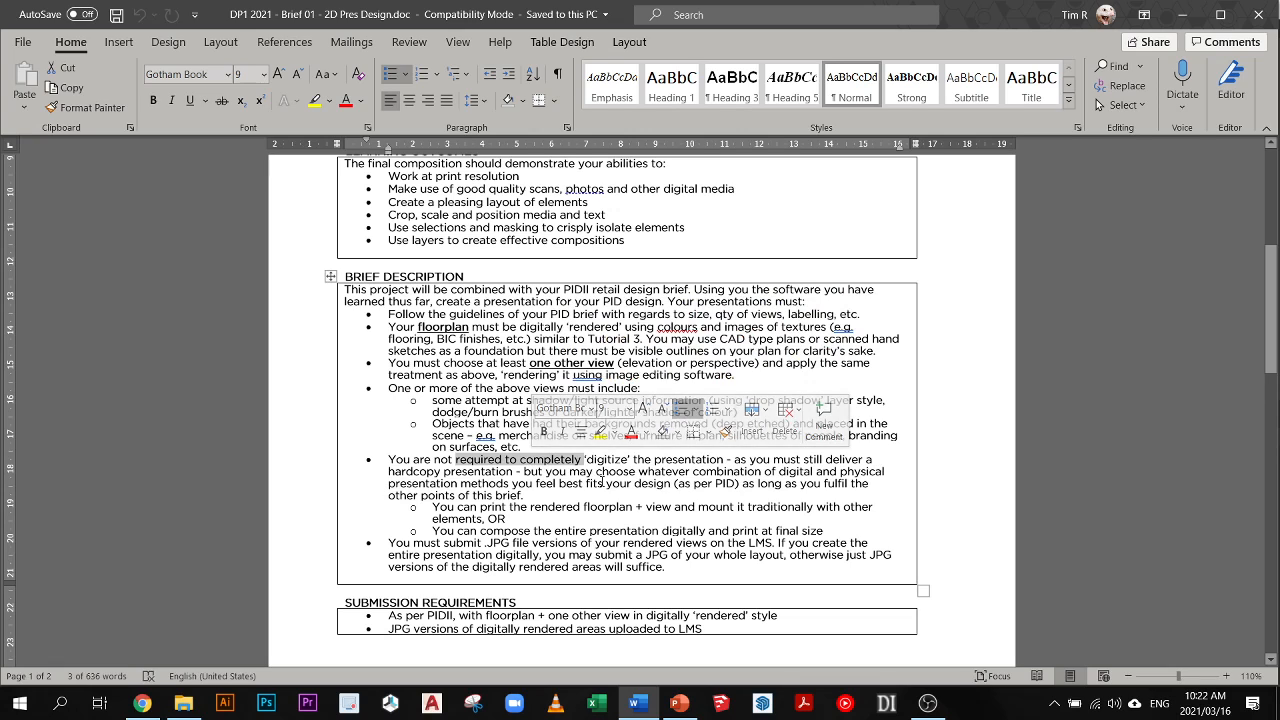
- Review the brief's print and mounting options and its JPG submission rule, marking the passage "submit a JPG of your"
{"action": "left_click", "coordinate": [604, 483]}
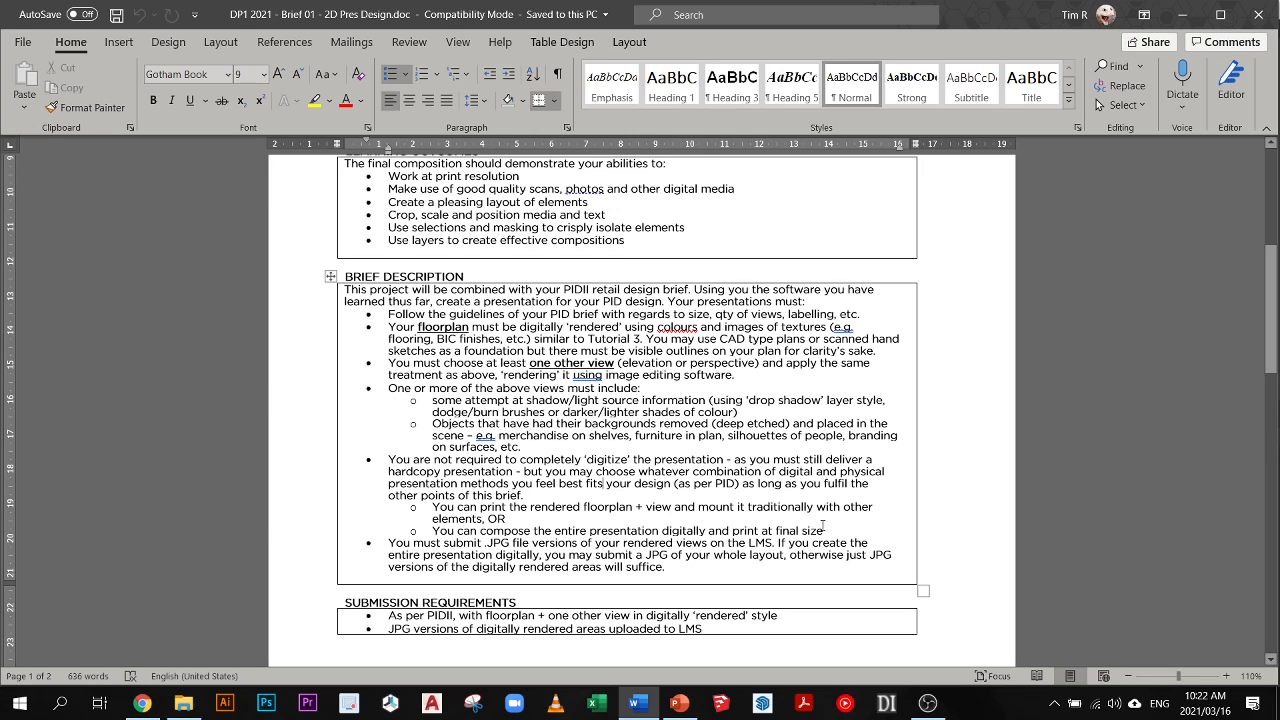
{"action": "scroll", "coordinate": [490, 531], "scroll_direction": "down", "scroll_amount": 1}
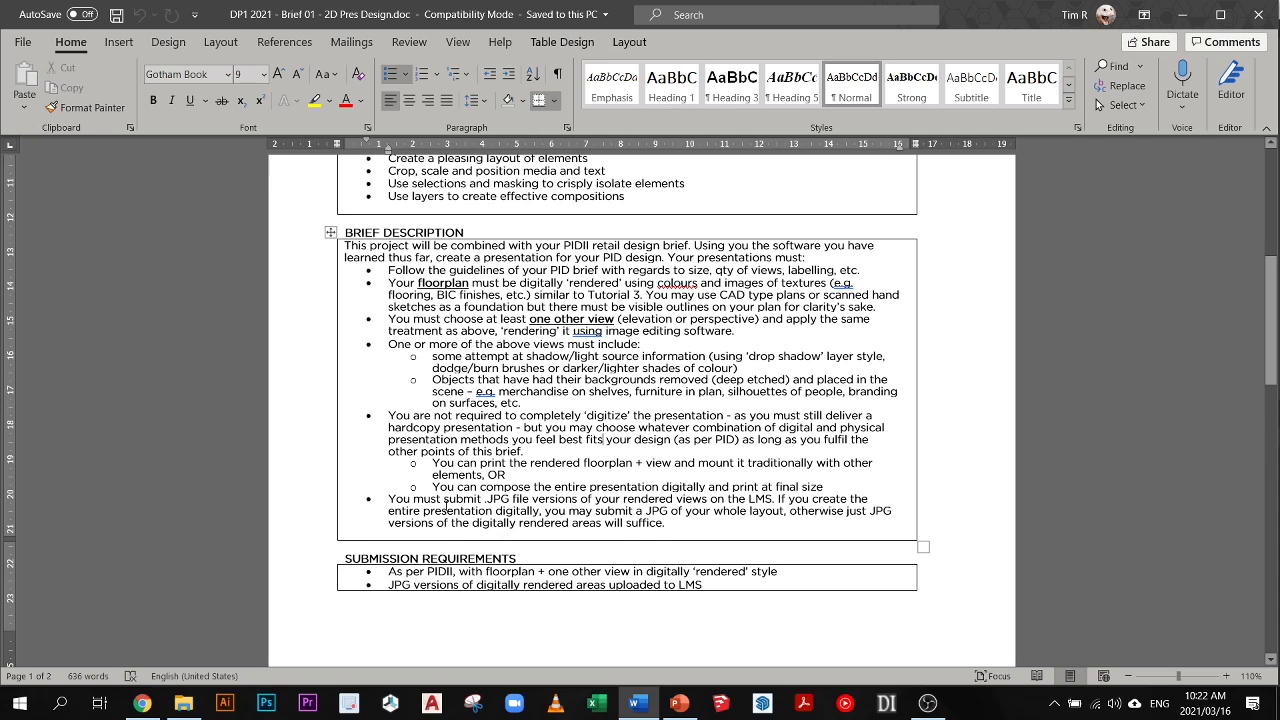
{"action": "left_click_drag", "start_coordinate": [596, 512], "coordinate": [711, 514]}
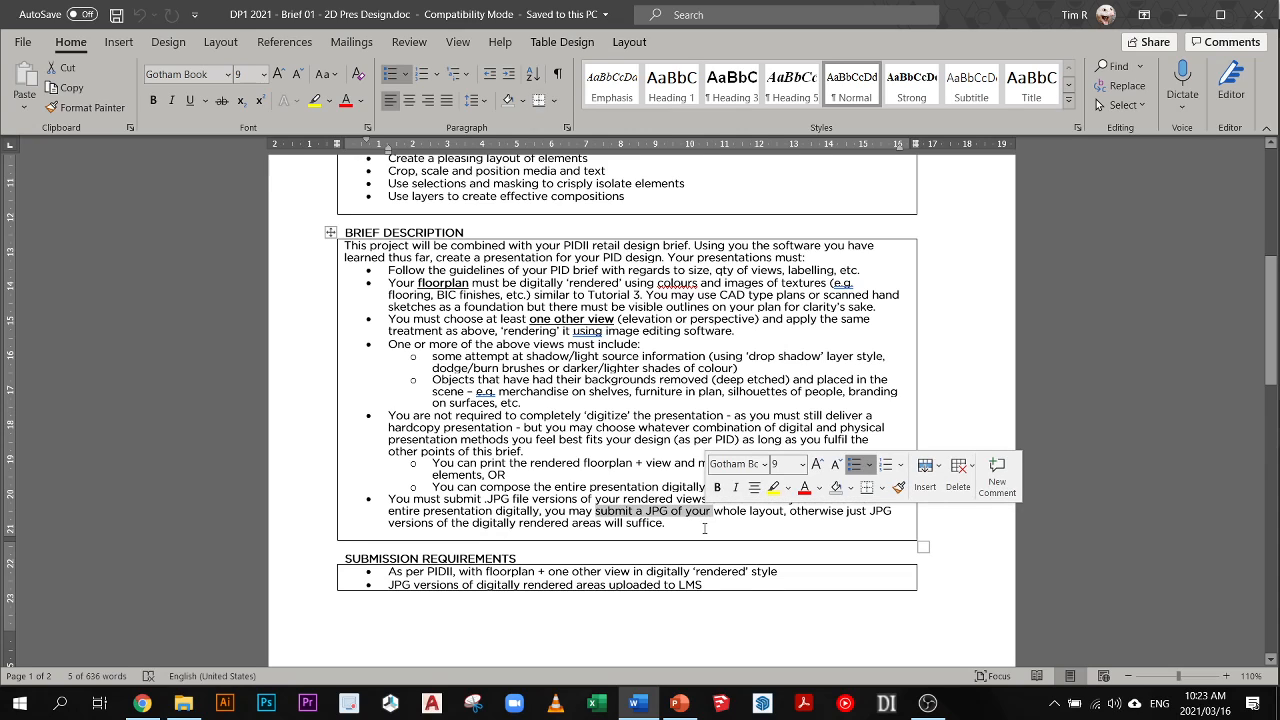
{"action": "left_click", "coordinate": [704, 528]}
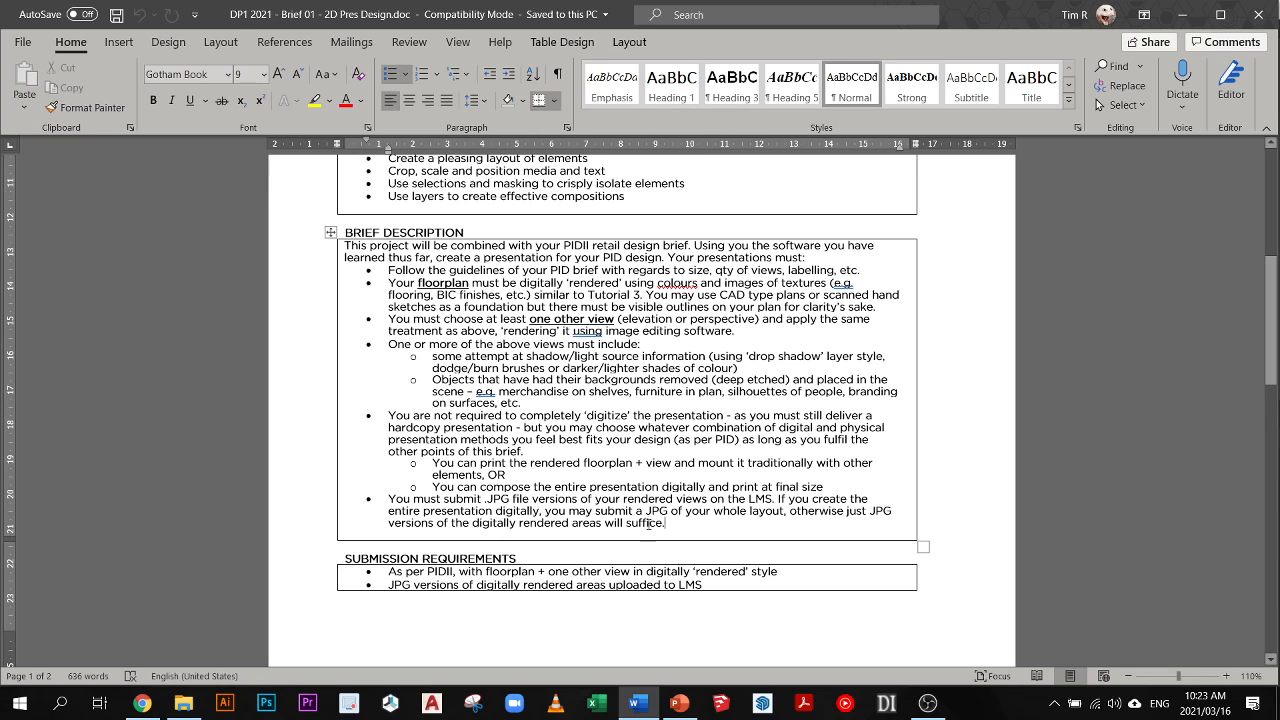
- Examine the submission requirements for the rendered floorplan, the one other view and the JPG upload to the LMS
{"action": "scroll", "coordinate": [698, 523], "scroll_direction": "down", "scroll_amount": 3}
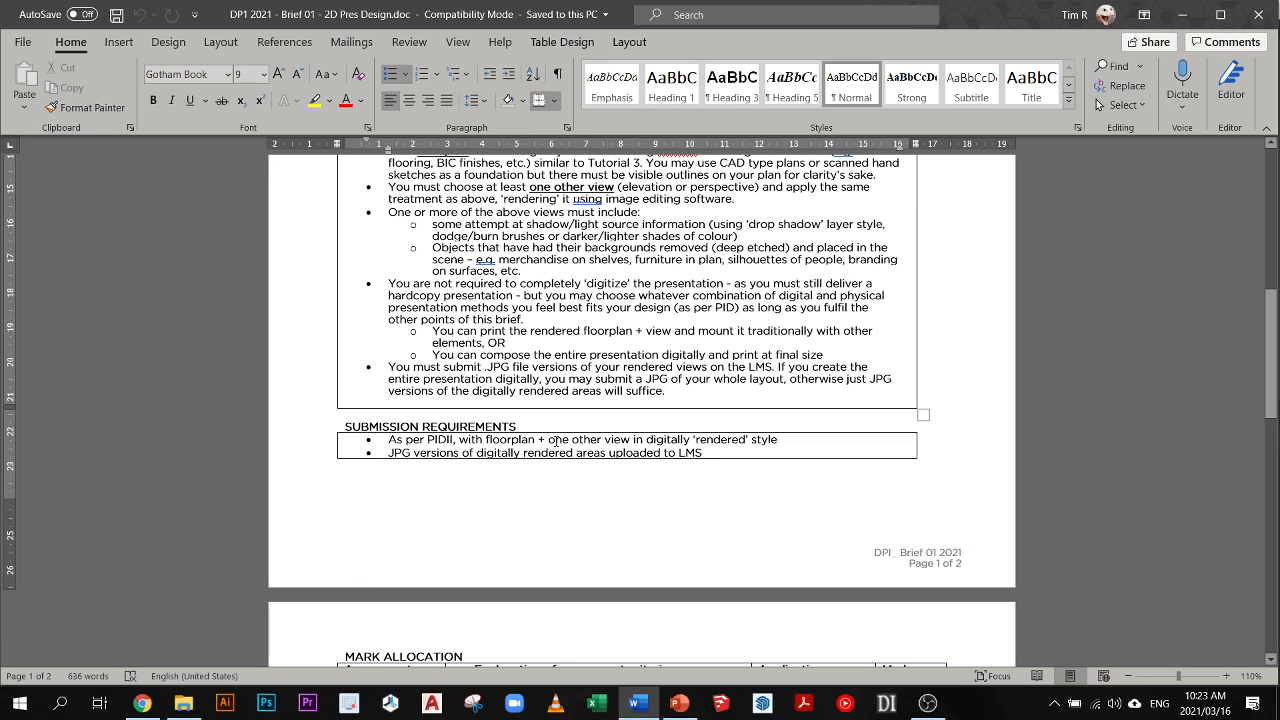
{"action": "scroll", "coordinate": [633, 336], "scroll_direction": "up", "scroll_amount": 4}
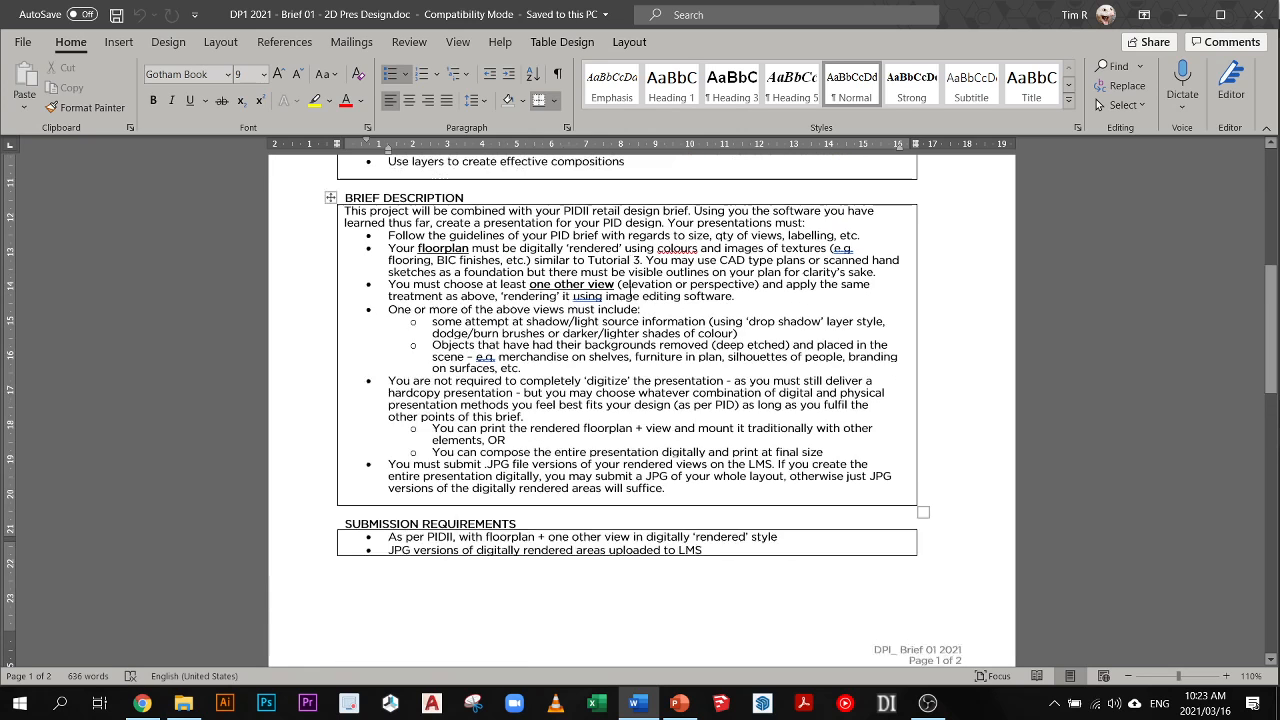
{"action": "scroll", "coordinate": [453, 545], "scroll_direction": "down", "scroll_amount": 2}
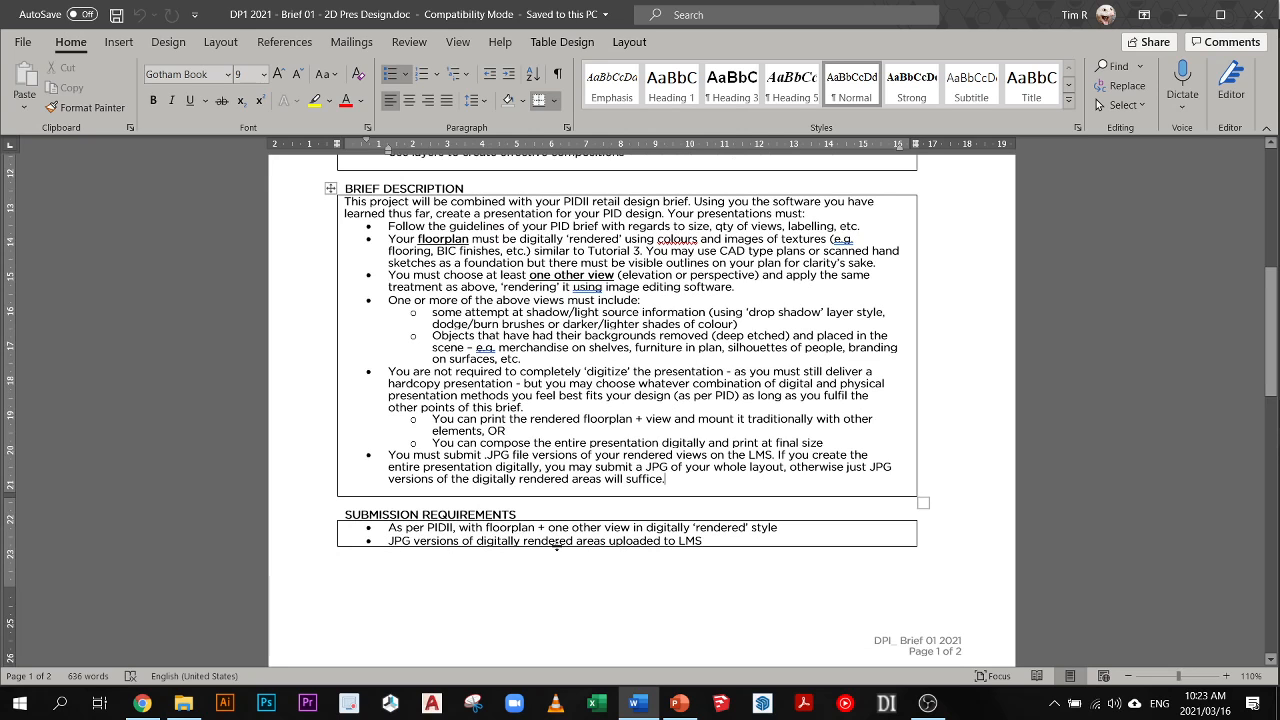
{"action": "scroll", "coordinate": [690, 541], "scroll_direction": "down", "scroll_amount": 3}
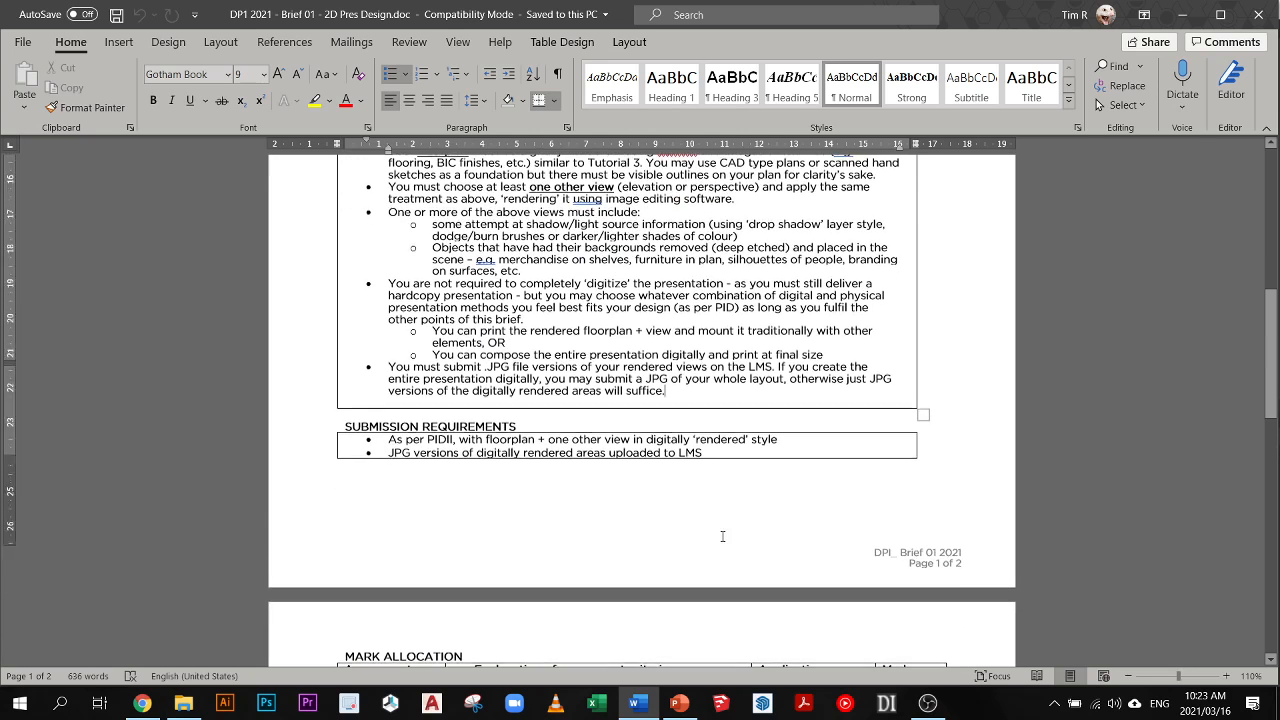
- Examine the mark allocation table's assessment criteria and marks per application, including the JPG upload, and the recommended reading
{"action": "scroll", "coordinate": [713, 545], "scroll_direction": "down", "scroll_amount": 4}
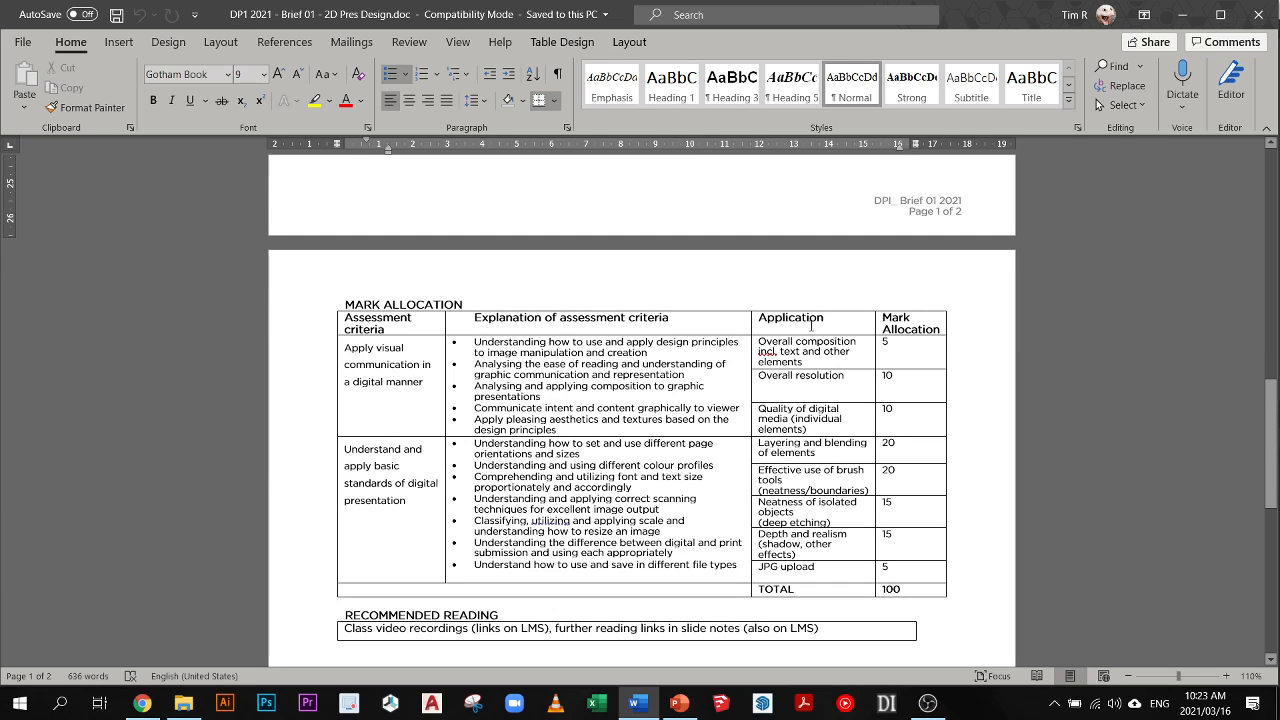
{"action": "scroll", "coordinate": [867, 329], "scroll_direction": "down", "scroll_amount": 1}
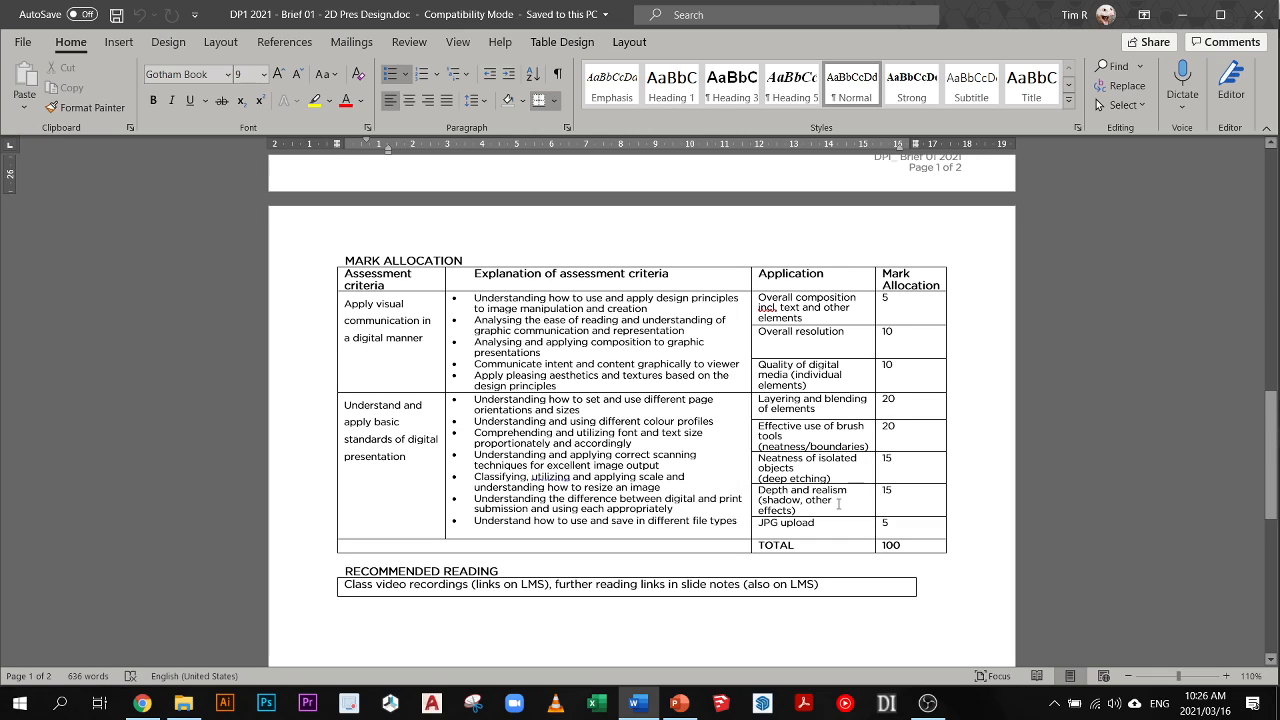
{"action": "left_click", "coordinate": [884, 521]}
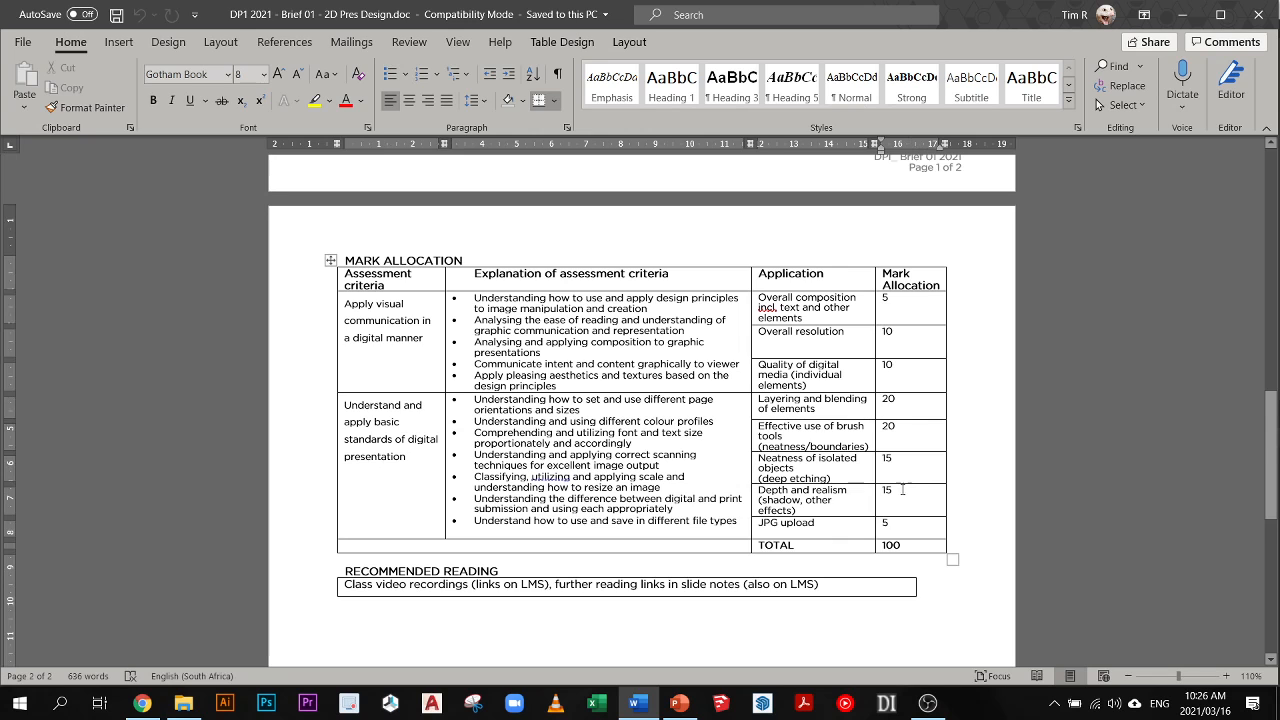
{"action": "scroll", "coordinate": [930, 500], "scroll_direction": "down", "scroll_amount": 2}
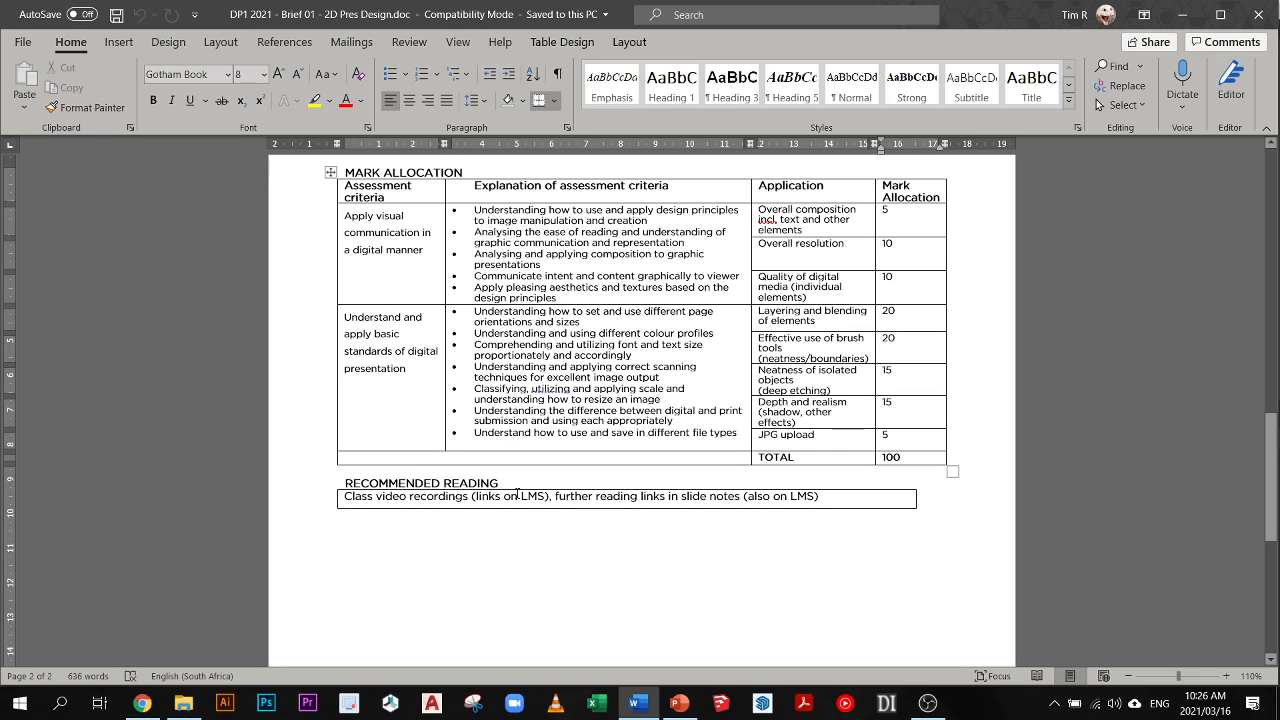
{"action": "scroll", "coordinate": [752, 496], "scroll_direction": "down", "scroll_amount": 3}
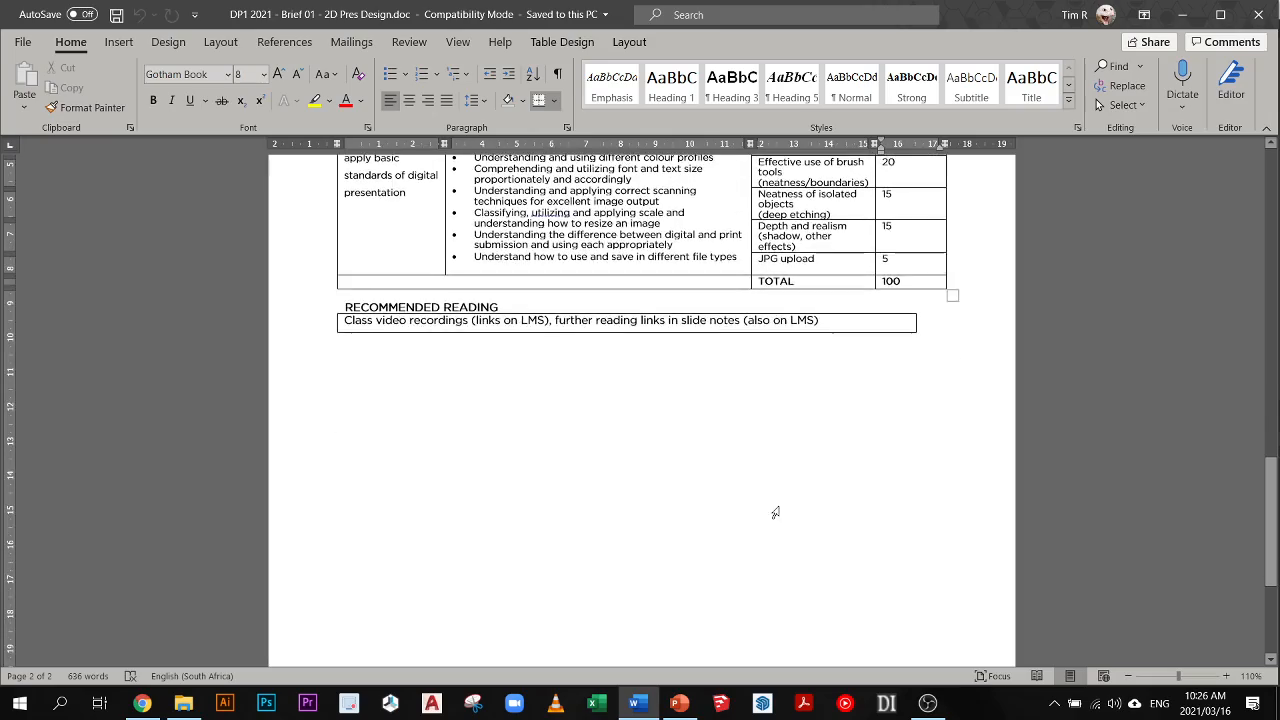
- Return to the aim, learning outcomes and brief description on the first page, and switch to OBS
{"action": "scroll", "coordinate": [783, 503], "scroll_direction": "up", "scroll_amount": 5}
{"action": "scroll", "coordinate": [783, 503], "scroll_direction": "up", "scroll_amount": 15}
{"action": "scroll", "coordinate": [787, 494], "scroll_direction": "down", "scroll_amount": 2}
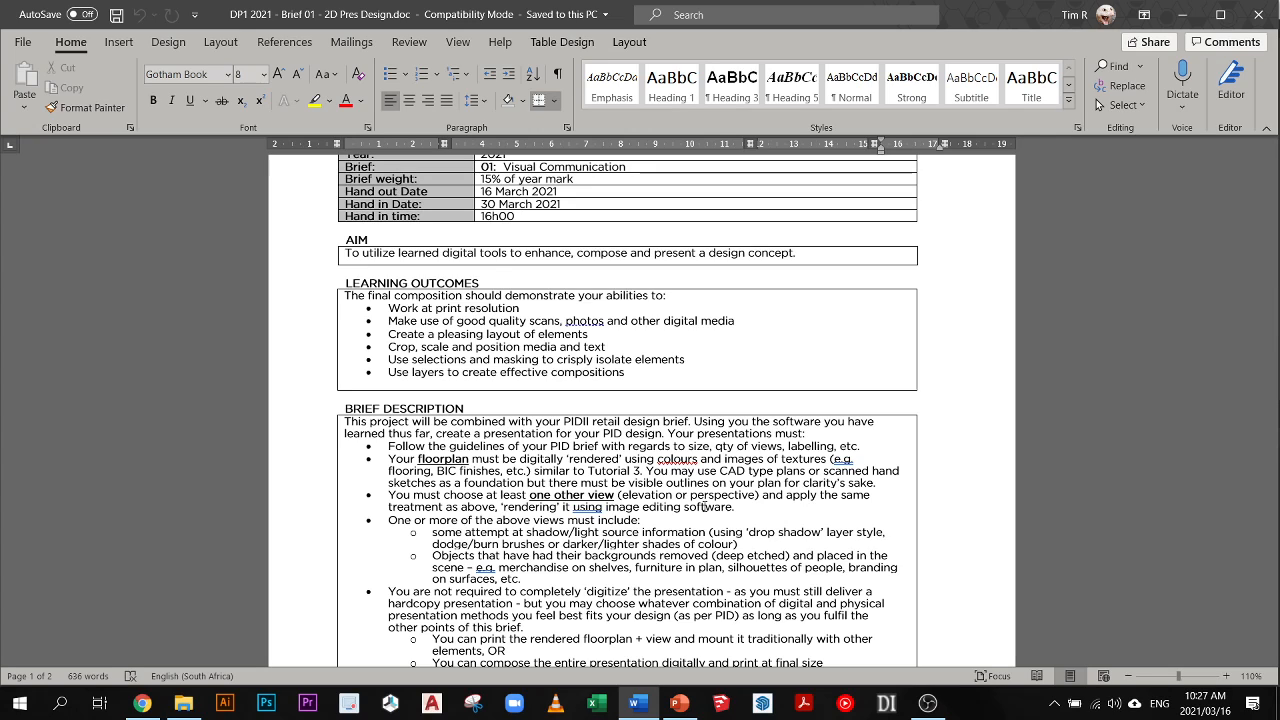
{"action": "left_click", "coordinate": [927, 706]}
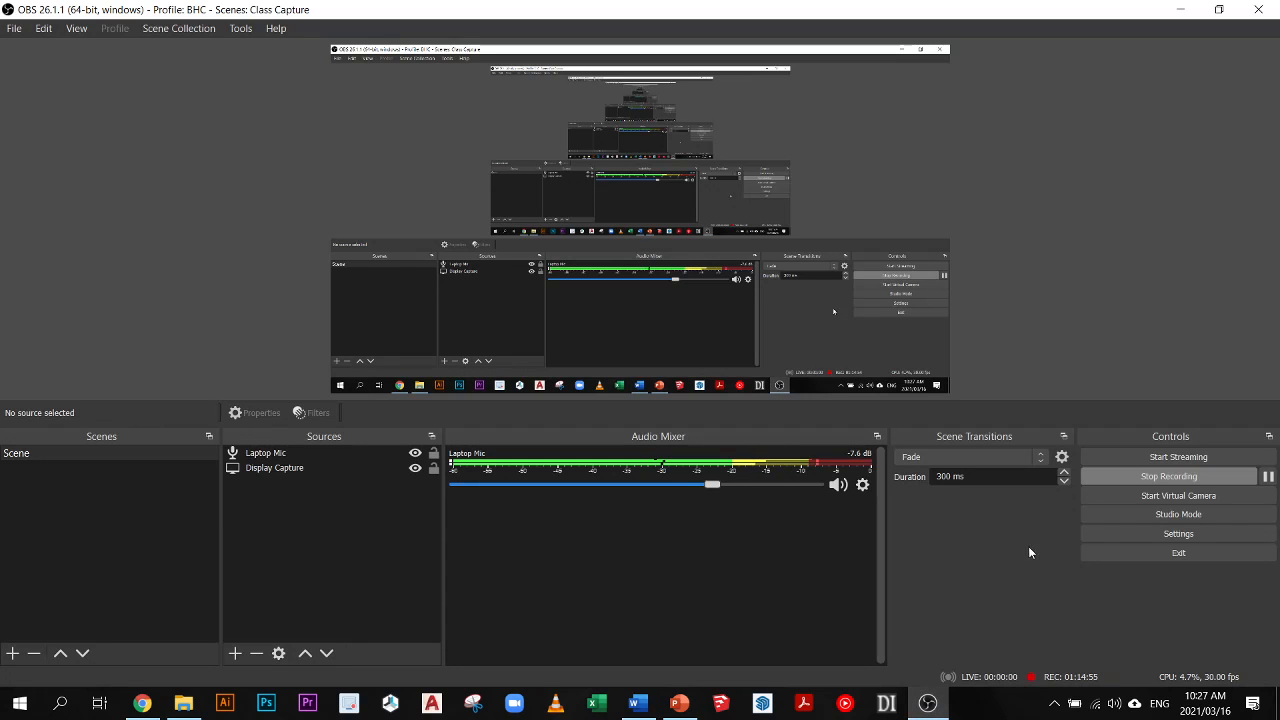